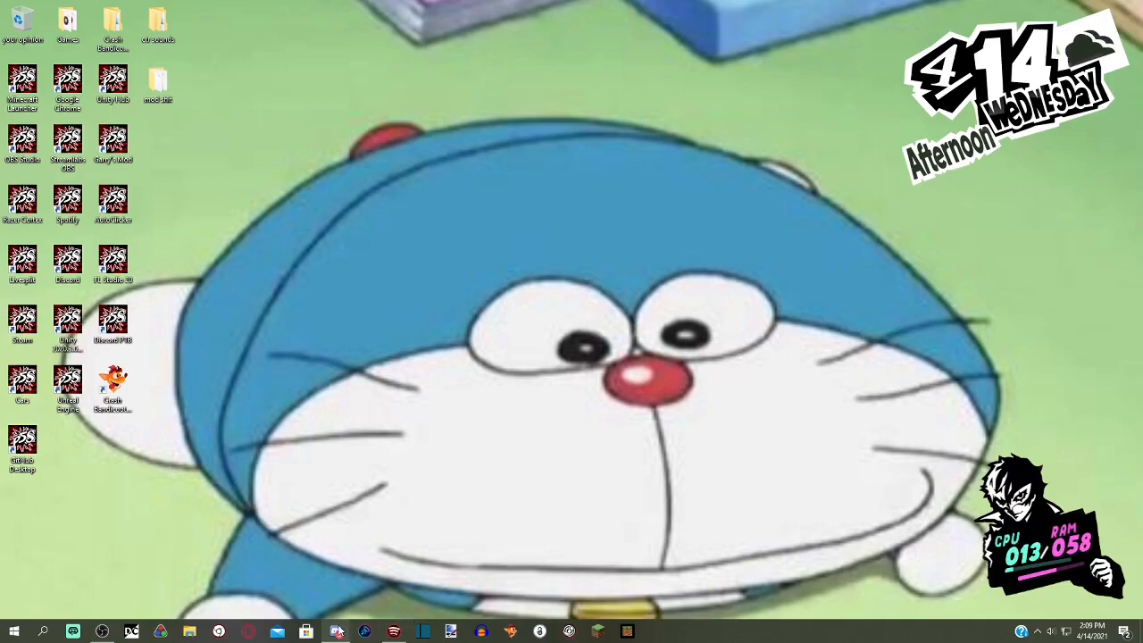
# - Switch to Chrome and restore the previous session's pages, ending on a blank new tab
pyautogui.click(337, 631)
pyautogui.click(337, 631)
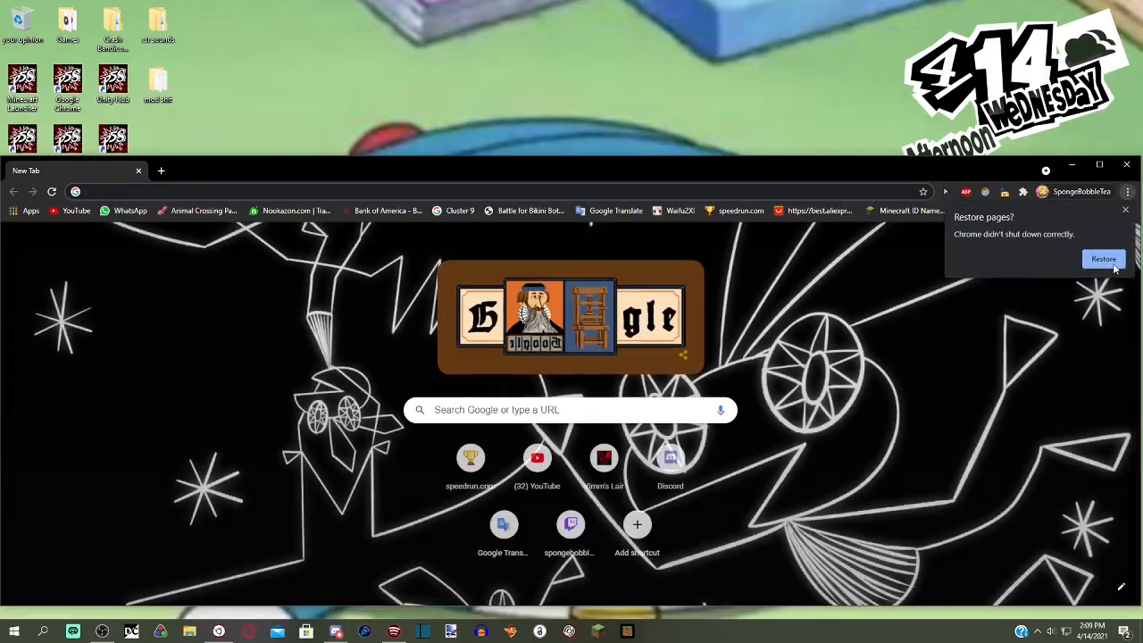
pyautogui.click(1111, 258)
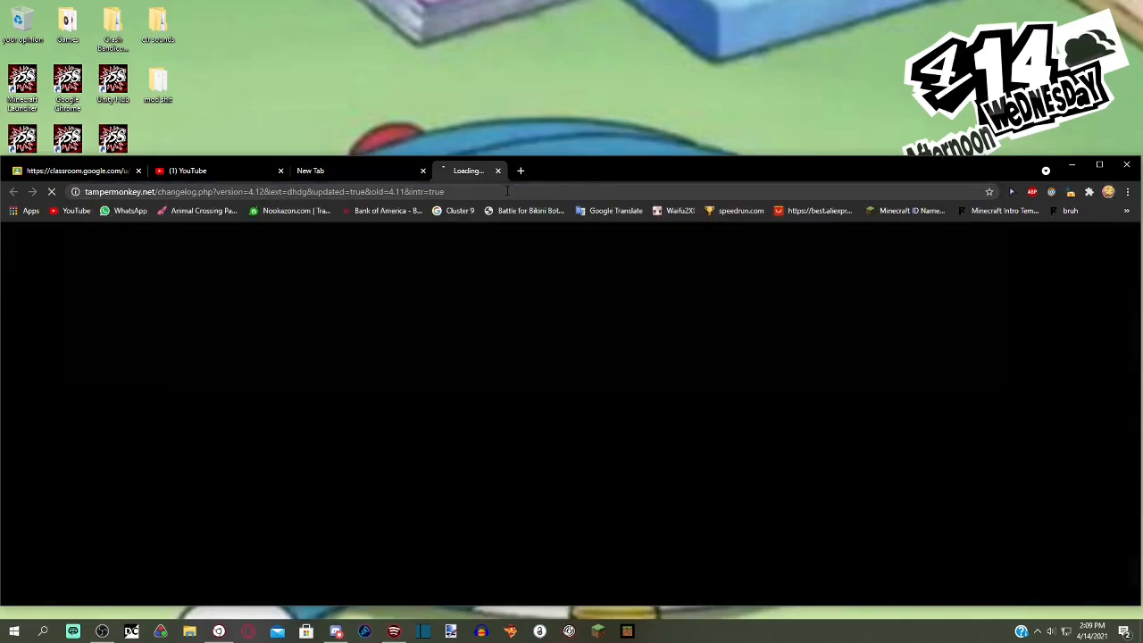
pyautogui.hotkey('ctrl', 'shift', 'Tab')
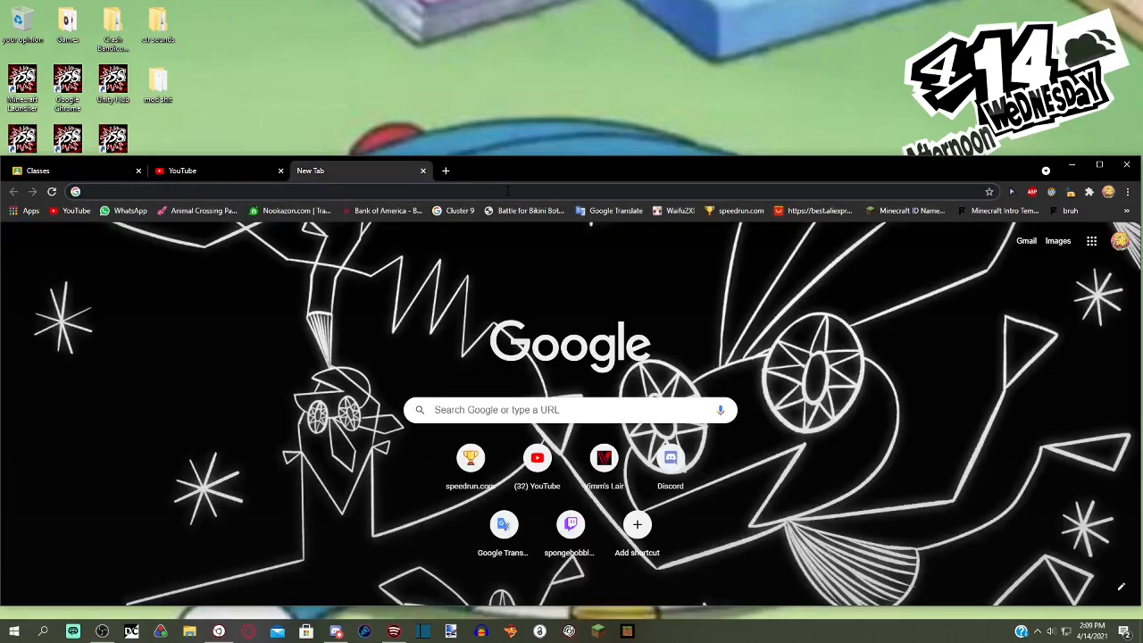
# - Search the web for "themodels resource" and open The Models Resource site from the results
pyautogui.write('themodels')
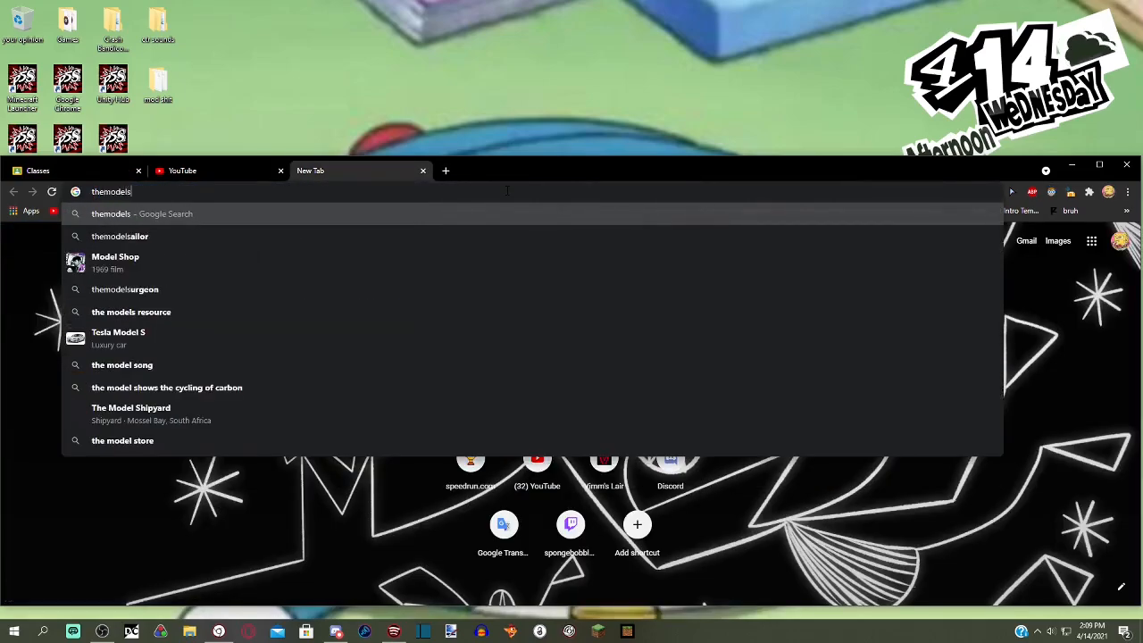
pyautogui.write(' resource')
pyautogui.press('Return')
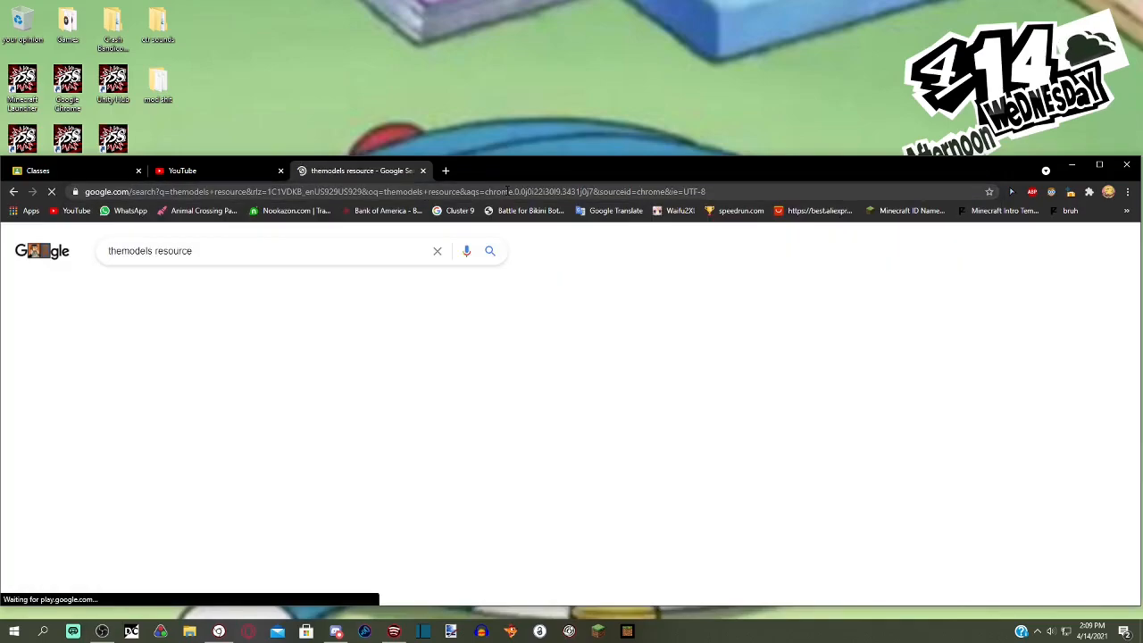
pyautogui.click(198, 353)
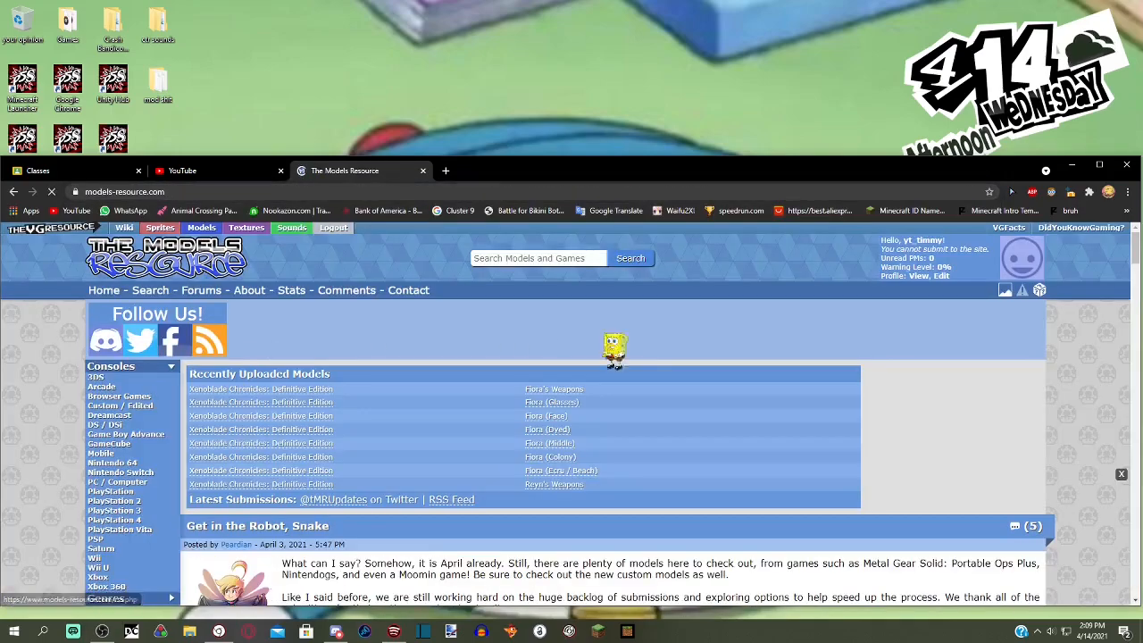
# - Search The Models Resource for "crash tag team racing"
pyautogui.click(555, 258)
pyautogui.write('crsah tag')
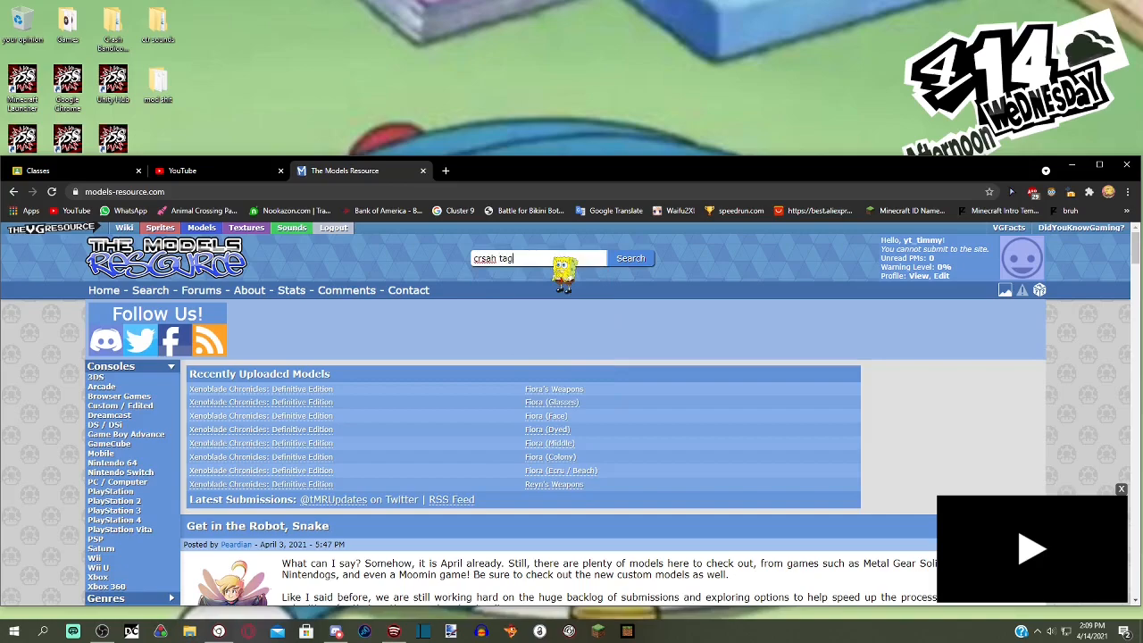
pyautogui.write('d')
pyautogui.press('BackSpace')
pyautogui.press('BackSpace')
pyautogui.press('BackSpace')
pyautogui.press('BackSpace')
pyautogui.press('BackSpace')
pyautogui.press('BackSpace')
pyautogui.press('BackSpace')
pyautogui.press('BackSpace')
pyautogui.press('BackSpace')
pyautogui.press('BackSpace')
pyautogui.write('crash tag')
pyautogui.press('Return')
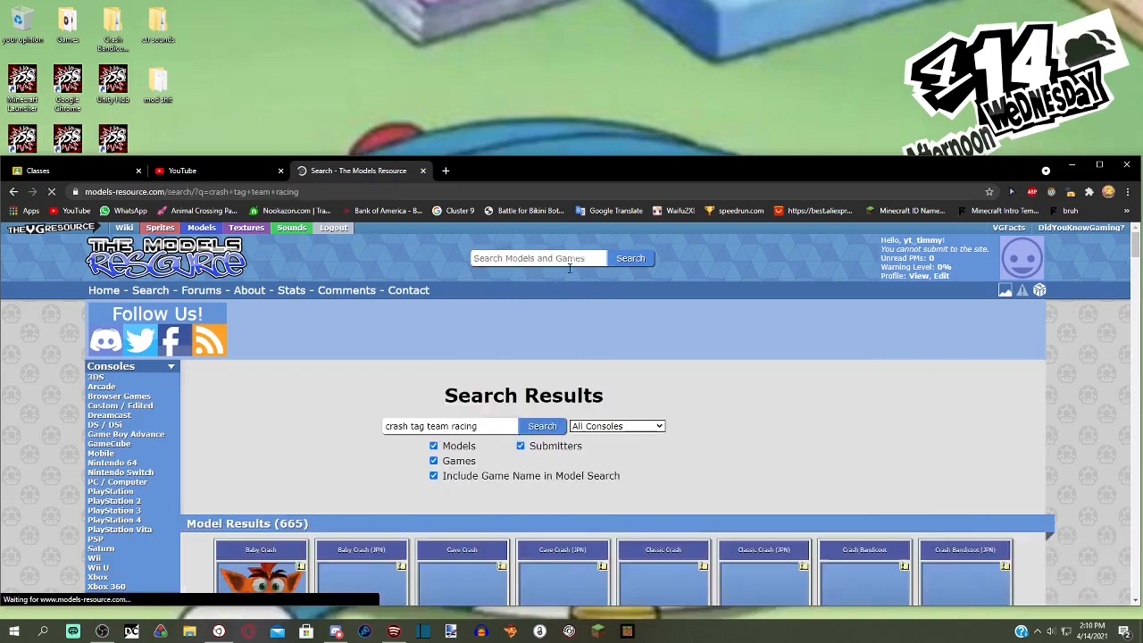
# - Open the Crash Bandicoot model page from the Crash Tag Team Racing results and download its zip archive
pyautogui.moveTo(585, 161); pyautogui.dragTo(582, 77)
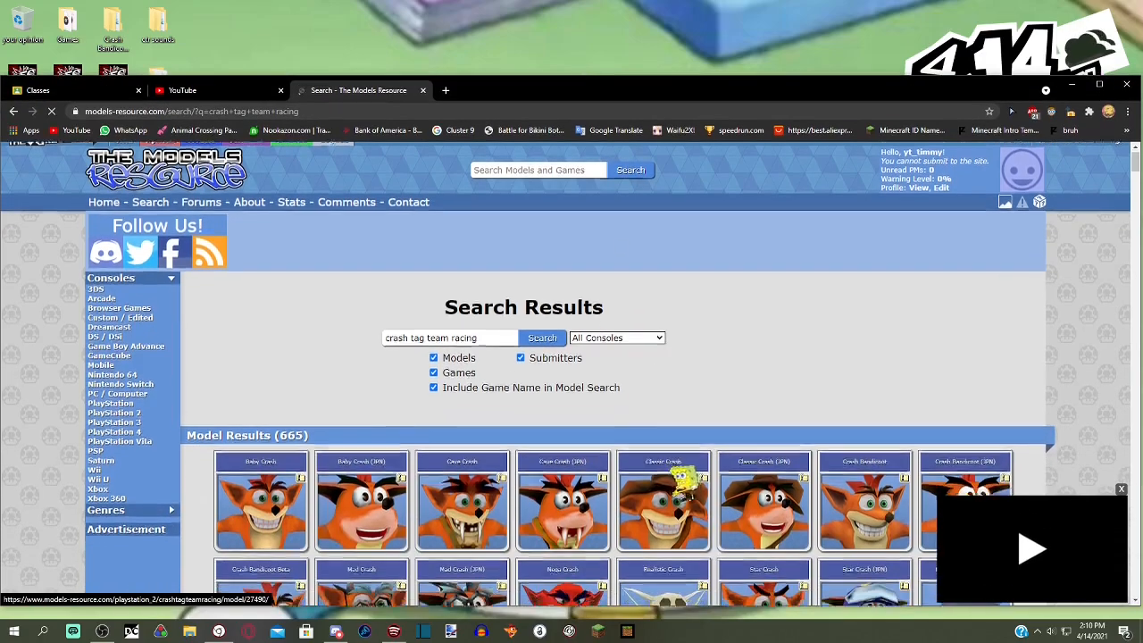
pyautogui.scroll(-3, 572, 375)
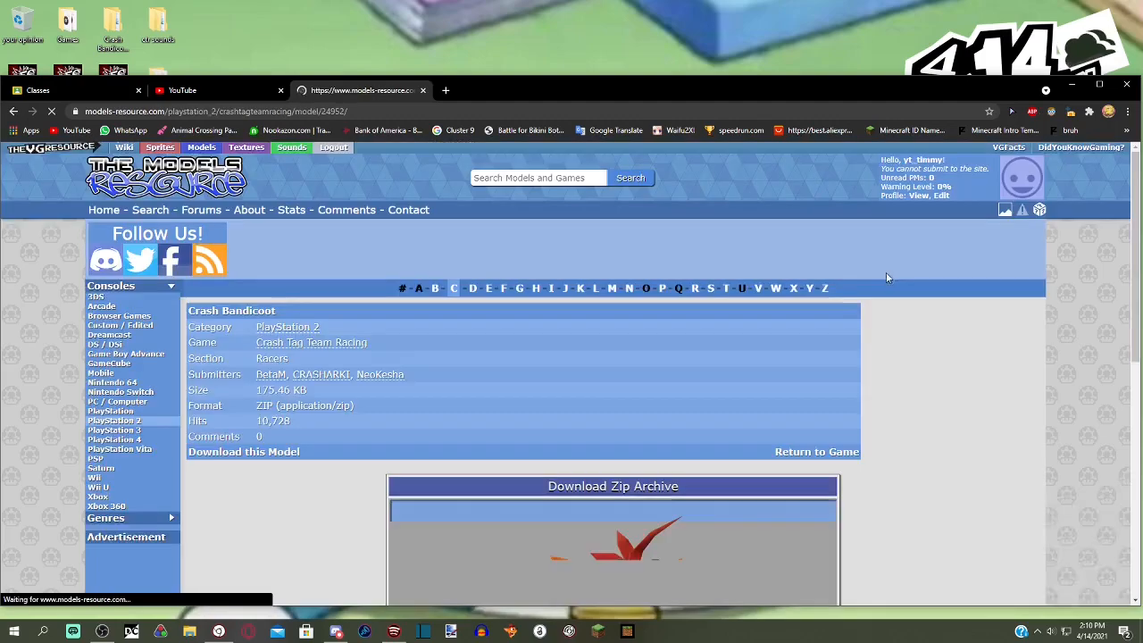
pyautogui.scroll(-3, 791, 391)
pyautogui.click(627, 255)
# - Open the downloaded Crash Bandicoot zip and create a desktop folder named crashewiflajfkewa
pyautogui.moveTo(621, 90); pyautogui.dragTo(936, 37)
pyautogui.click(390, 540)
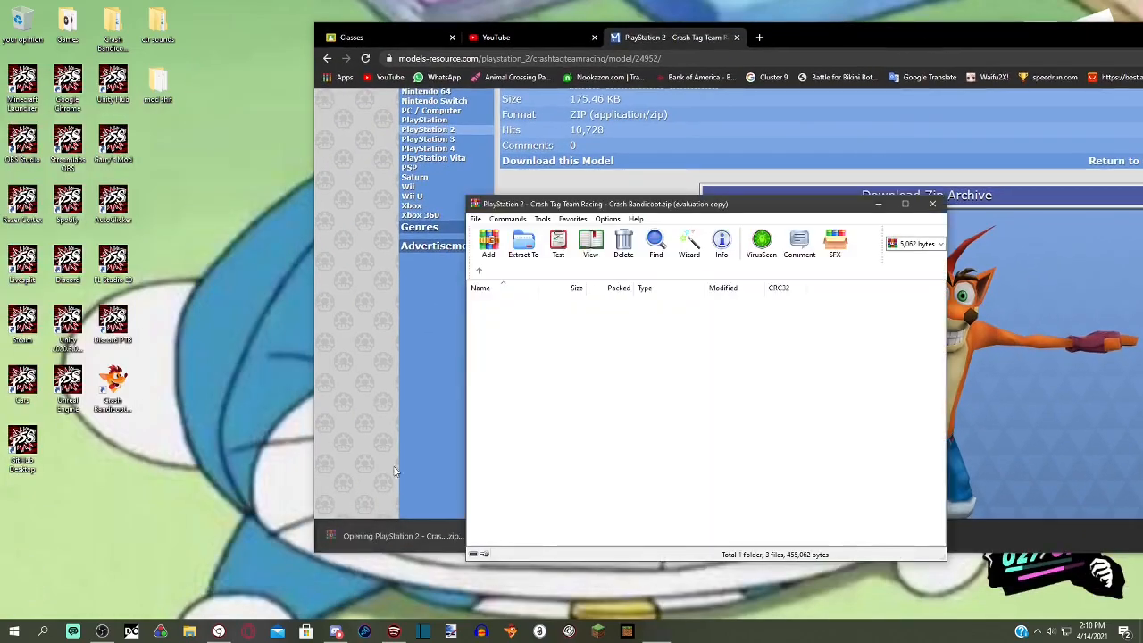
pyautogui.rightClick(185, 205)
pyautogui.moveTo(275, 329)
pyautogui.click(357, 332)
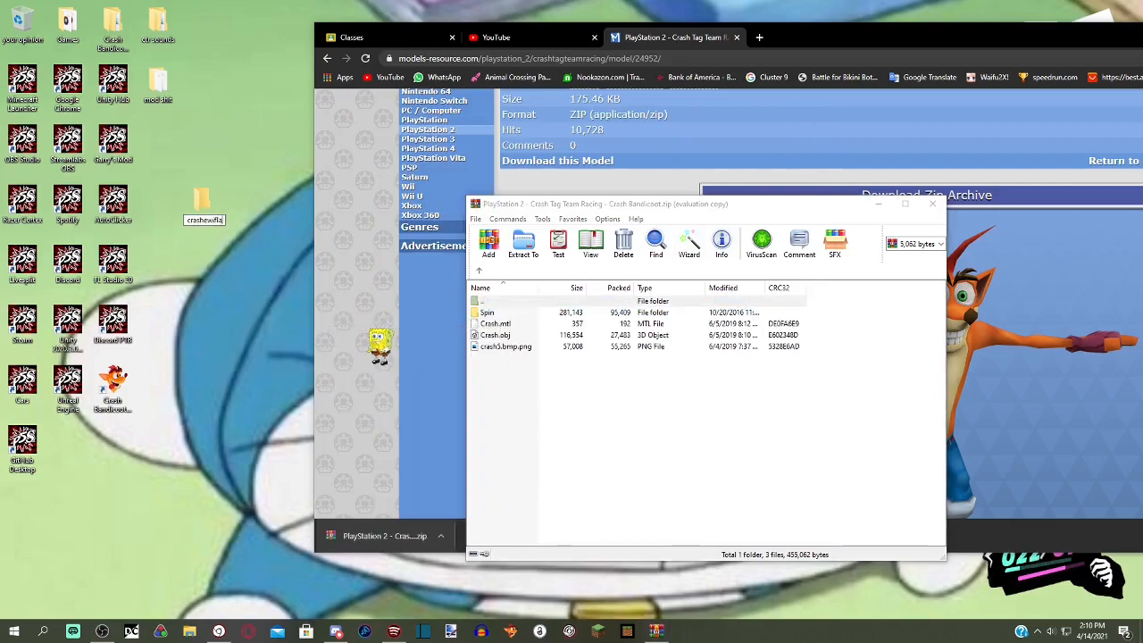
# - Extract the Spin folder and all three Crash files into the new desktop folder, closing the archive and minimising the browser
pyautogui.moveTo(719, 384); pyautogui.dragTo(546, 311)
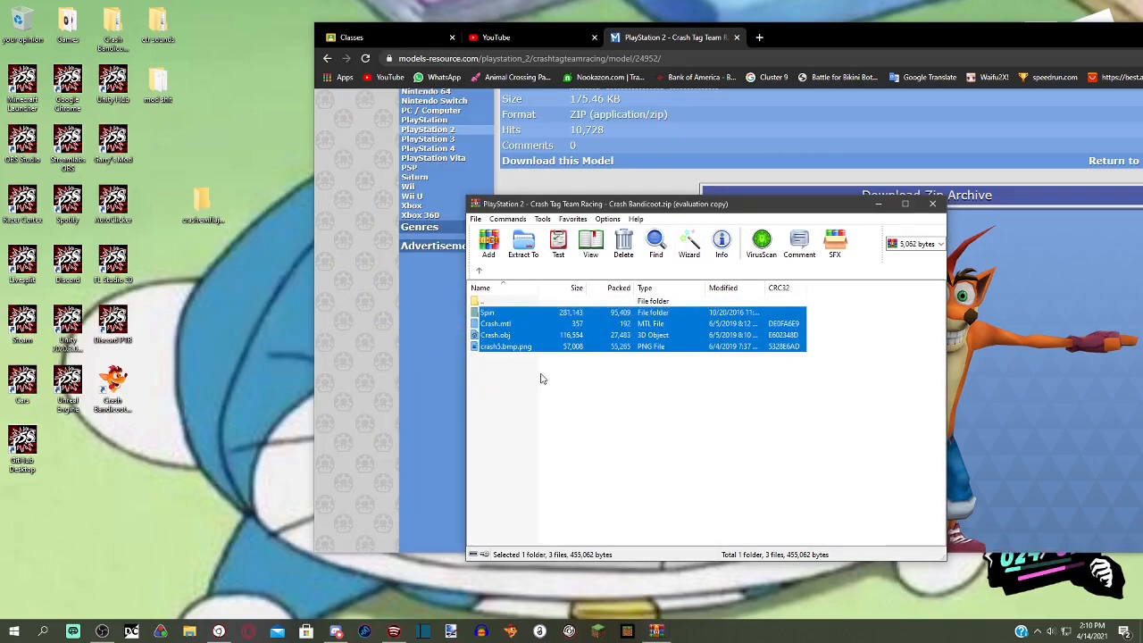
pyautogui.moveTo(187, 180); pyautogui.dragTo(202, 202)
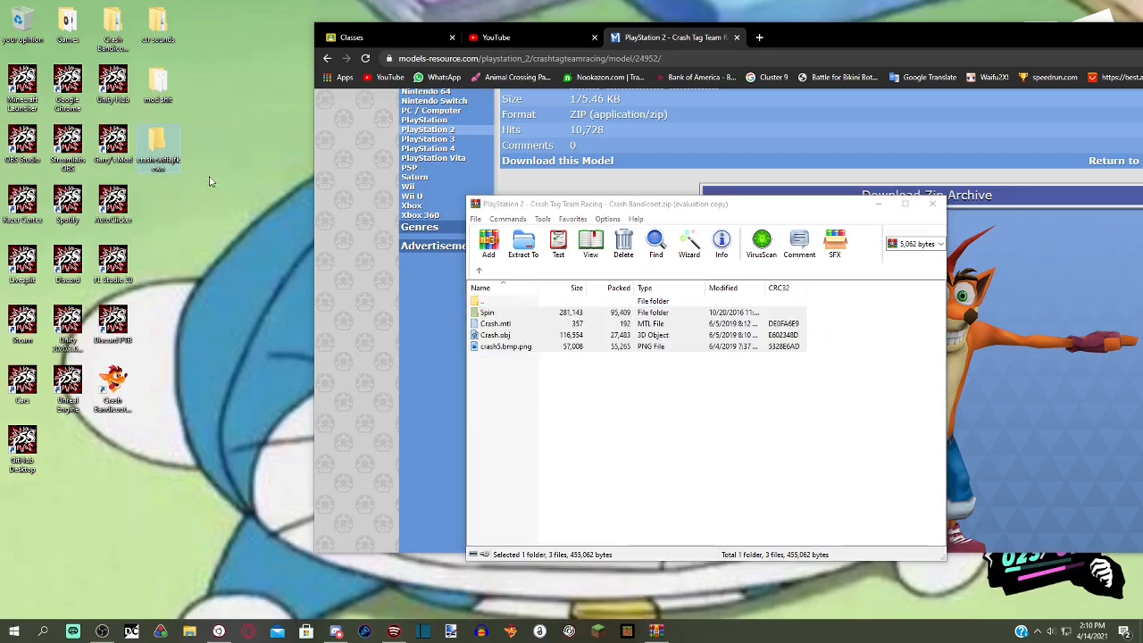
pyautogui.click(938, 214)
pyautogui.click(931, 208)
pyautogui.moveTo(889, 25); pyautogui.dragTo(574, 71)
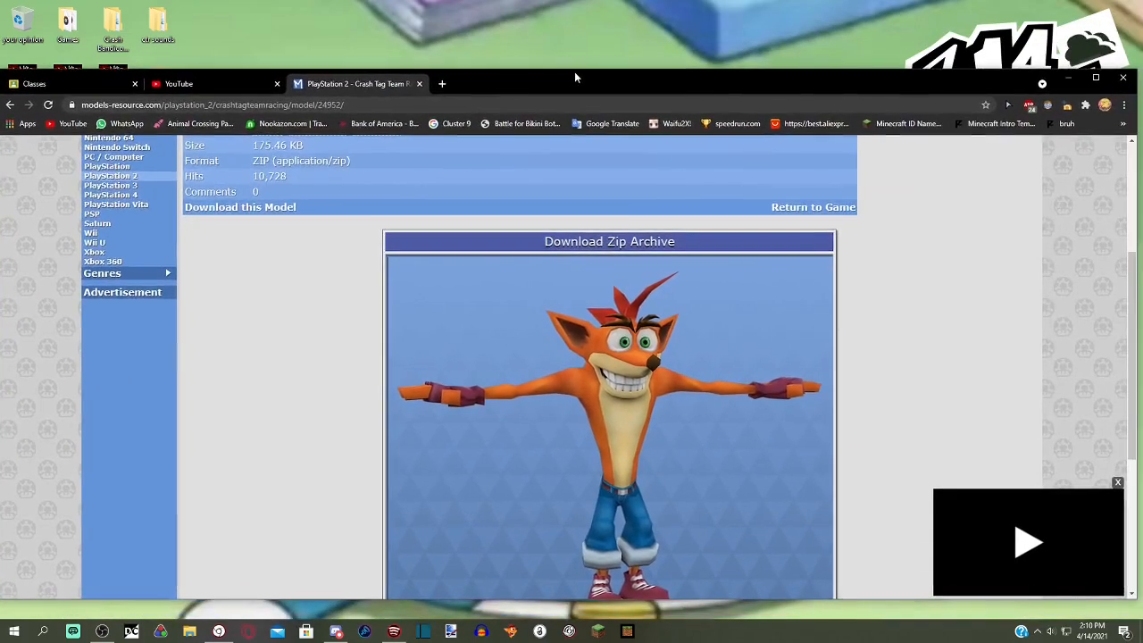
pyautogui.click(1067, 81)
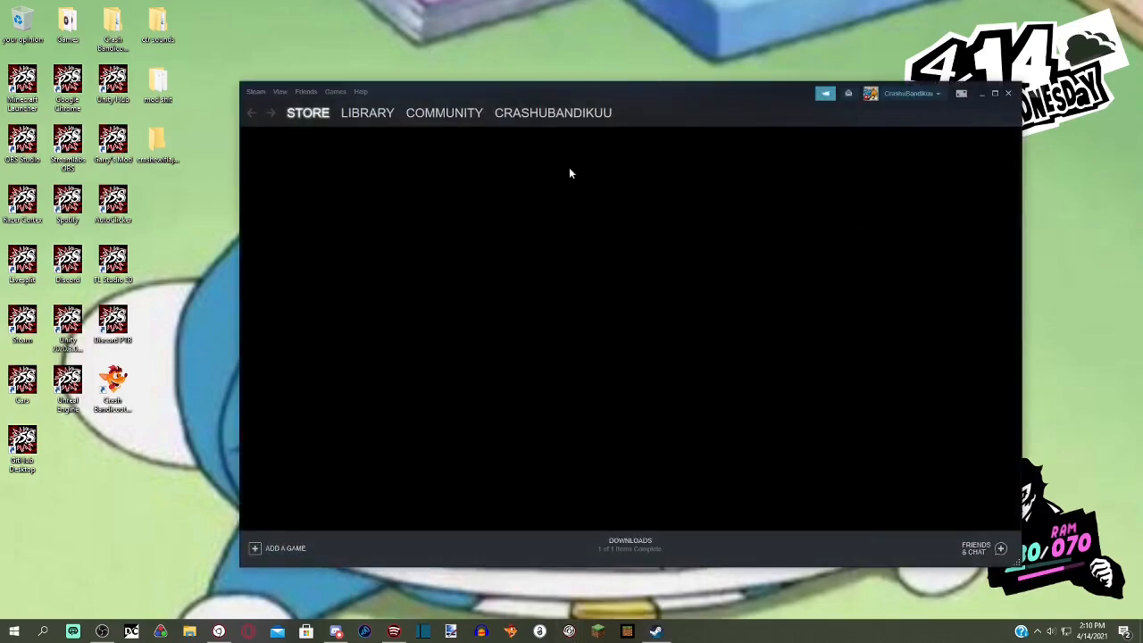
# - Launch Blender from the Steam library
pyautogui.click(369, 125)
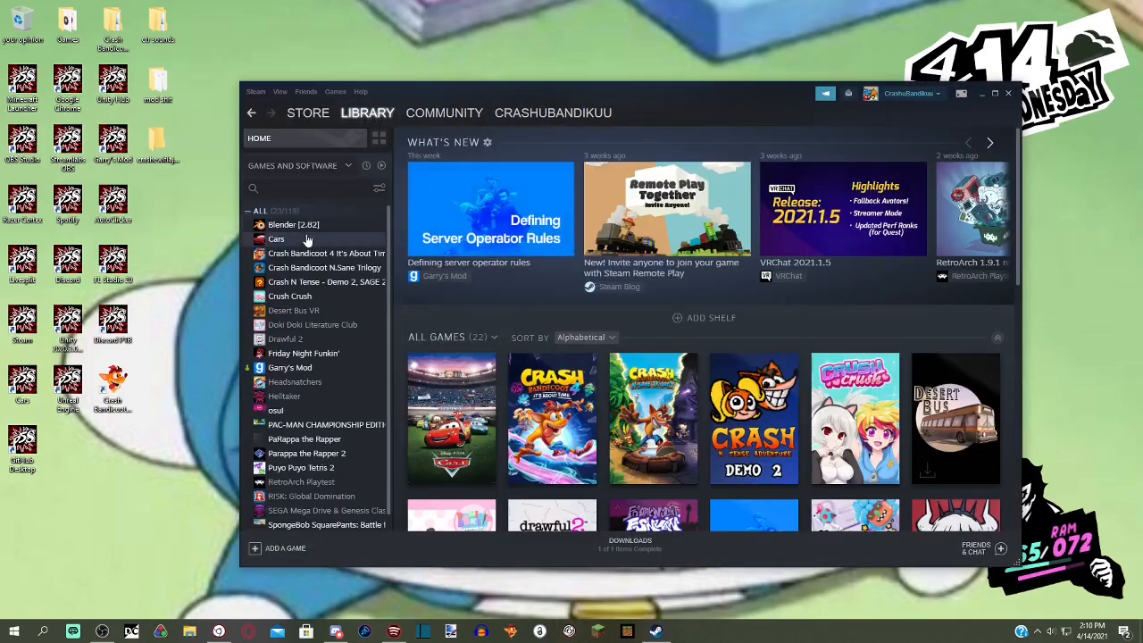
pyautogui.click(293, 225)
pyautogui.click(451, 335)
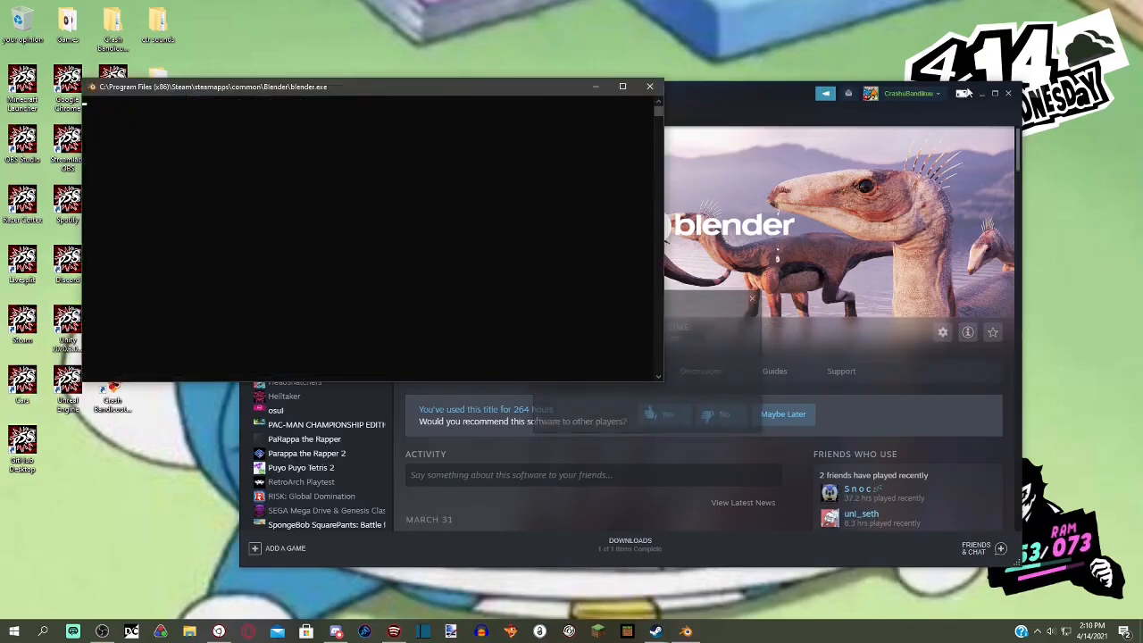
pyautogui.click(389, 633)
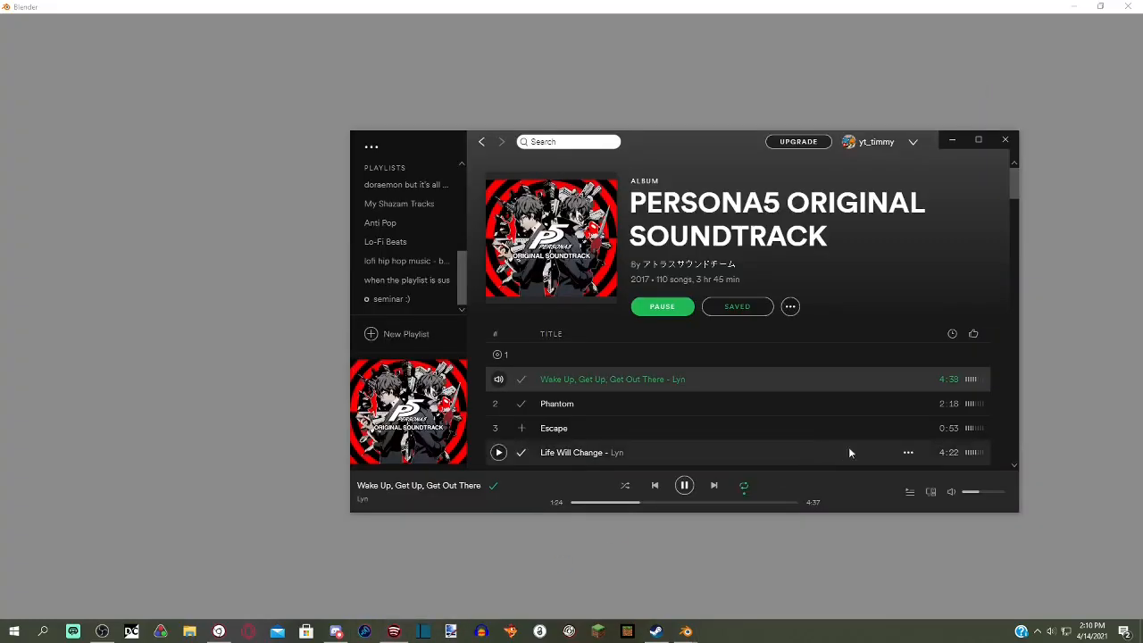
pyautogui.click(952, 140)
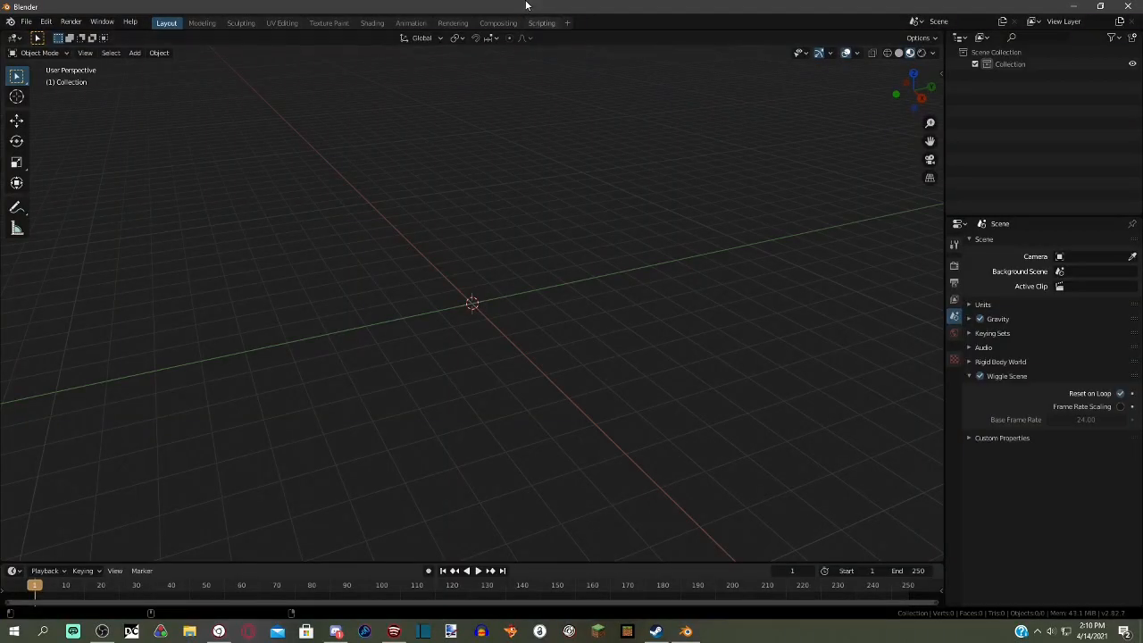
pyautogui.moveTo(526, 5); pyautogui.dragTo(581, 0)
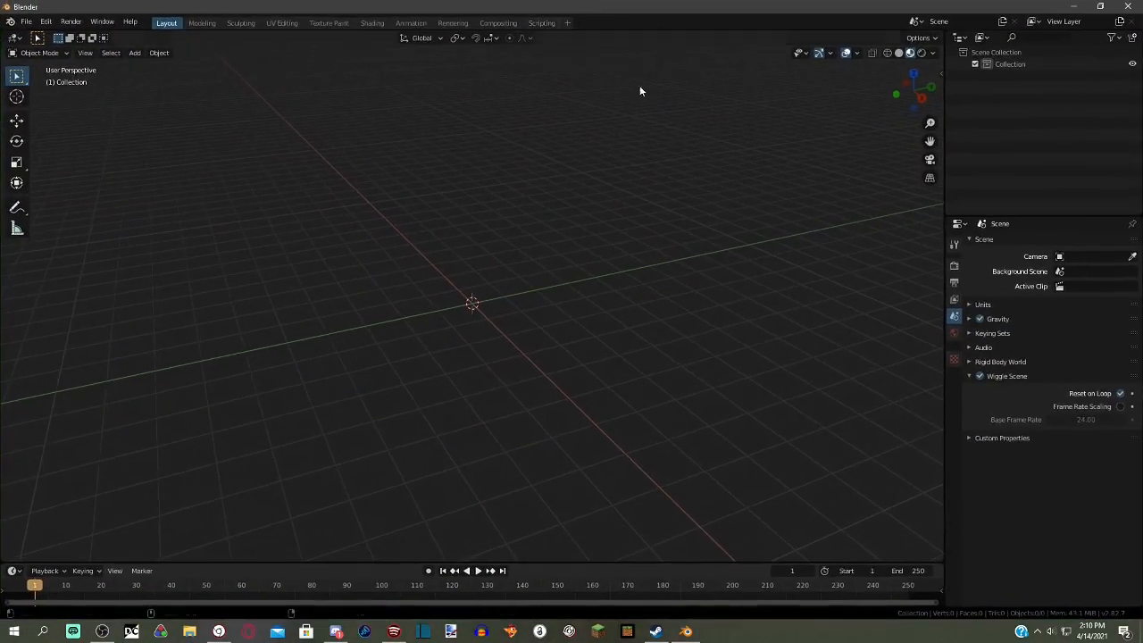
# - Import the rigged Crash character as FBX from the Downloads folder
pyautogui.click(26, 21)
pyautogui.moveTo(94, 184)
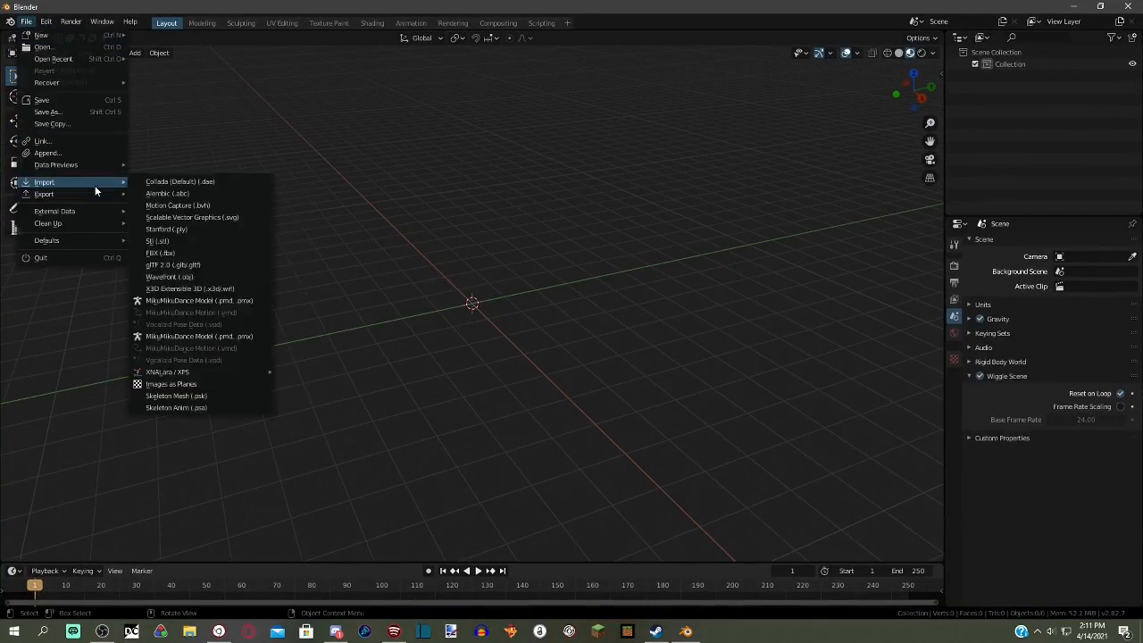
pyautogui.click(194, 253)
pyautogui.click(196, 411)
pyautogui.scroll(-3, 370, 393)
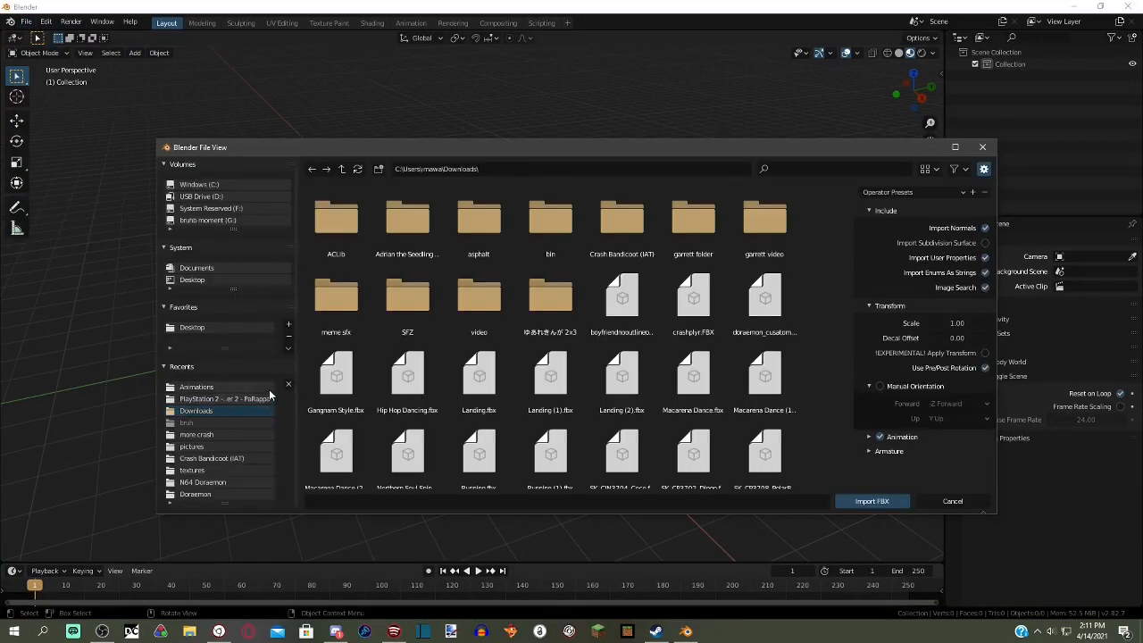
pyautogui.doubleClick(692, 255)
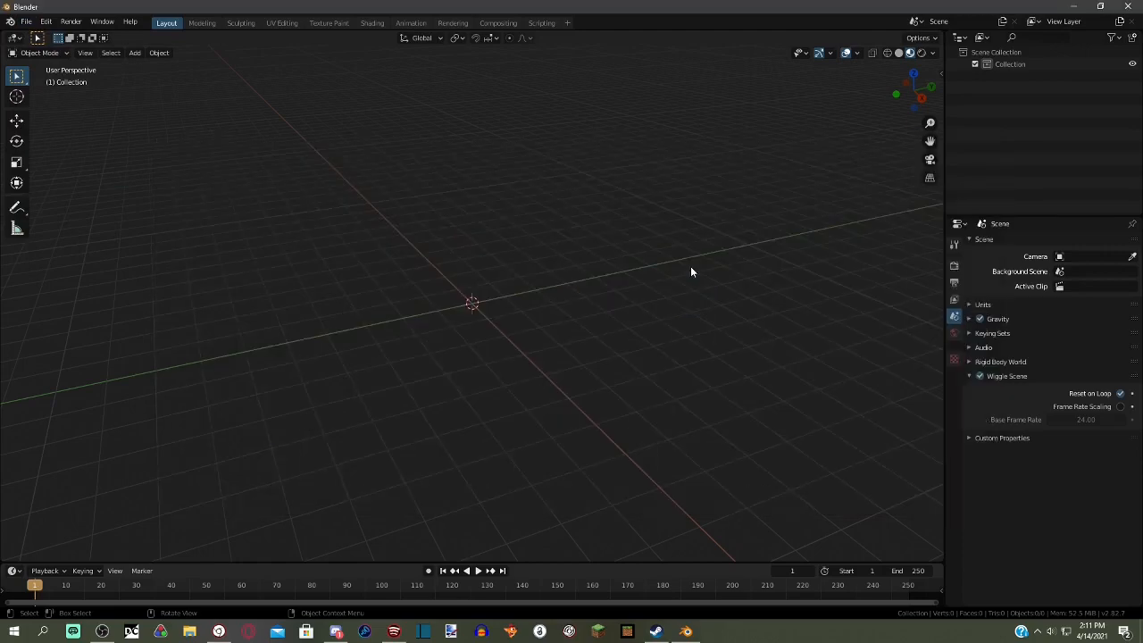
# - Clear the scale of the imported Crash rig and select its body mesh
pyautogui.scroll(3, 804, 304)
pyautogui.moveTo(831, 308); pyautogui.dragTo(566, 329, button='middle')
pyautogui.hotkey('alt', 's')
pyautogui.scroll(-3, 693, 241)
pyautogui.scroll(-4, 599, 250)
pyautogui.scroll(3, 525, 377)
pyautogui.scroll(-3, 551, 368)
pyautogui.click(515, 240)
# - Check the extracted desktop folder for the Crash 3D object file, then return to Blender full screen
pyautogui.moveTo(640, 5); pyautogui.dragTo(954, 24)
pyautogui.doubleClick(157, 144)
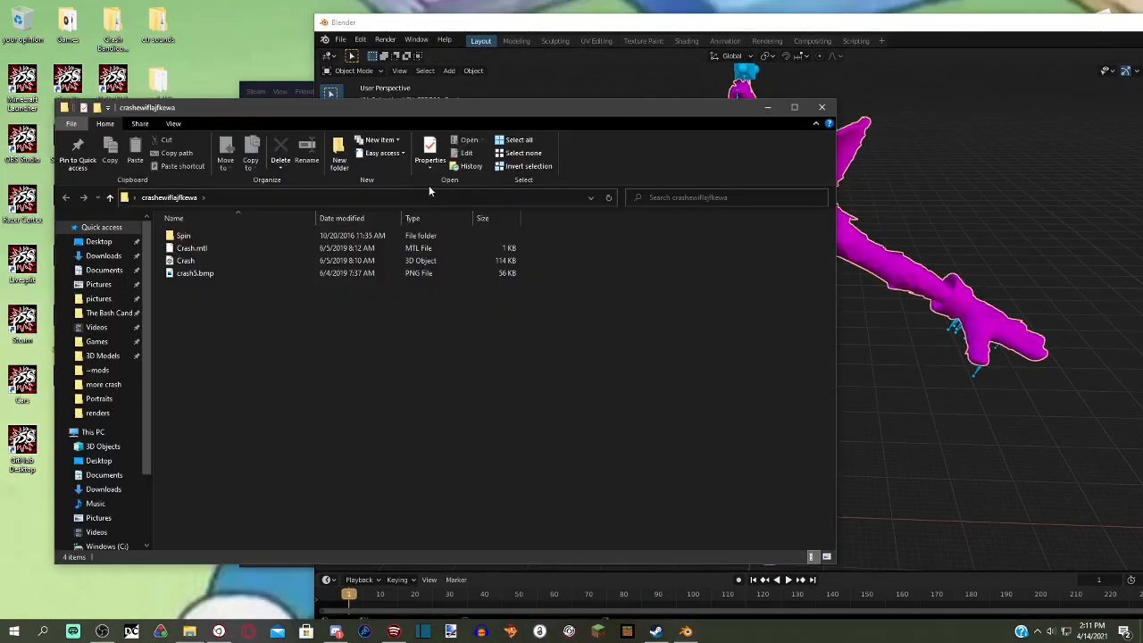
pyautogui.click(214, 262)
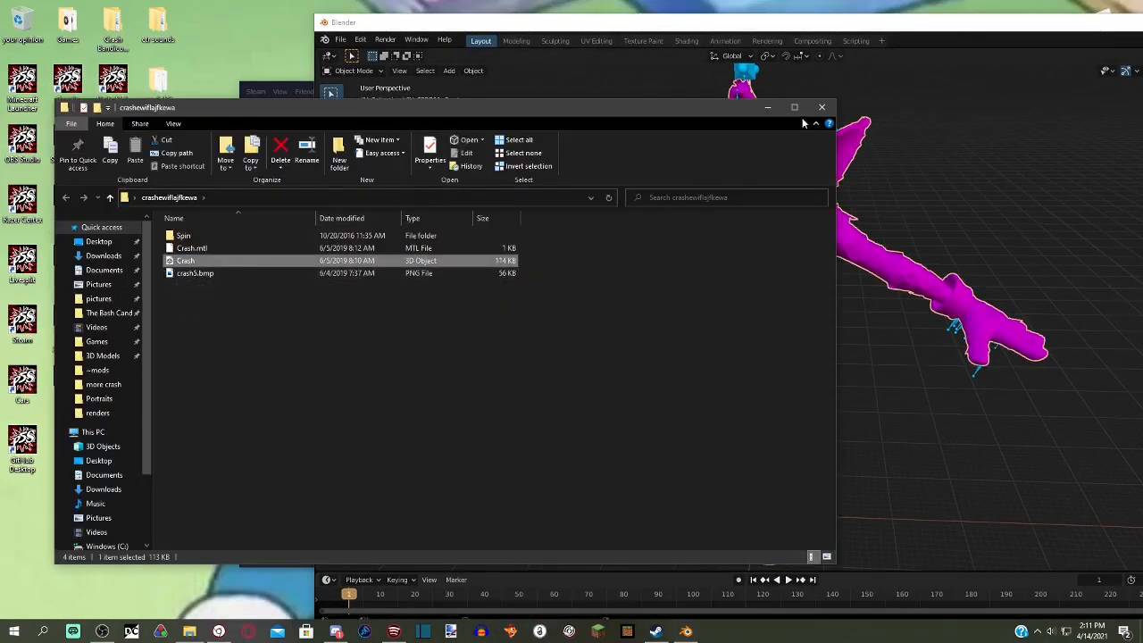
pyautogui.click(820, 108)
pyautogui.doubleClick(775, 23)
# - Import Crash.obj as Wavefront from the crashewiflajfkewa folder on the desktop
pyautogui.click(27, 22)
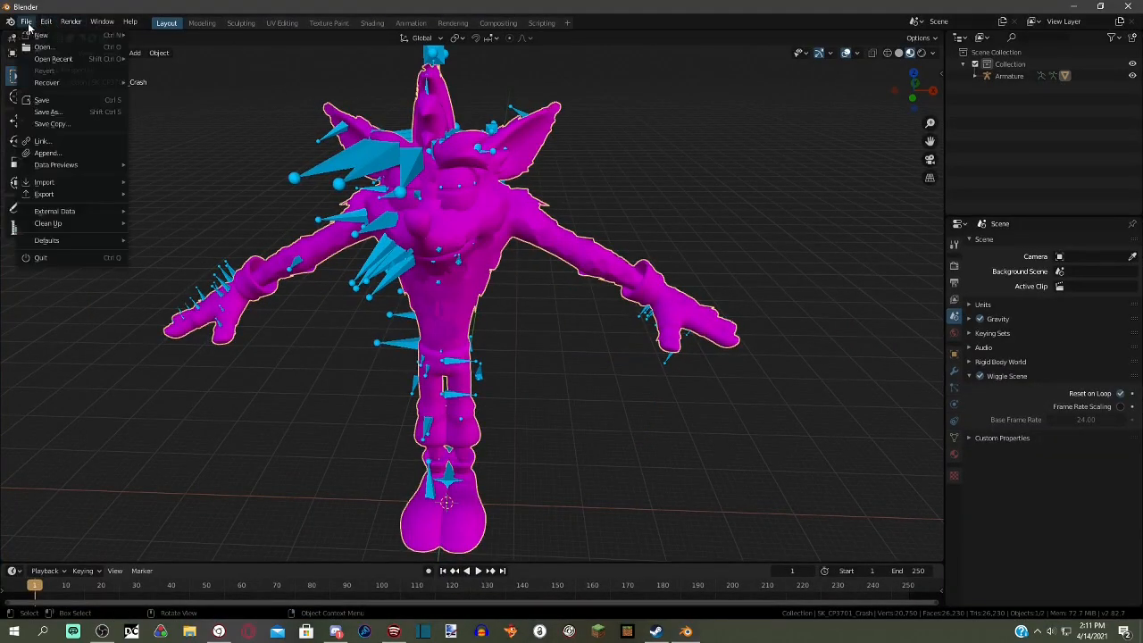
pyautogui.moveTo(96, 183)
pyautogui.click(204, 278)
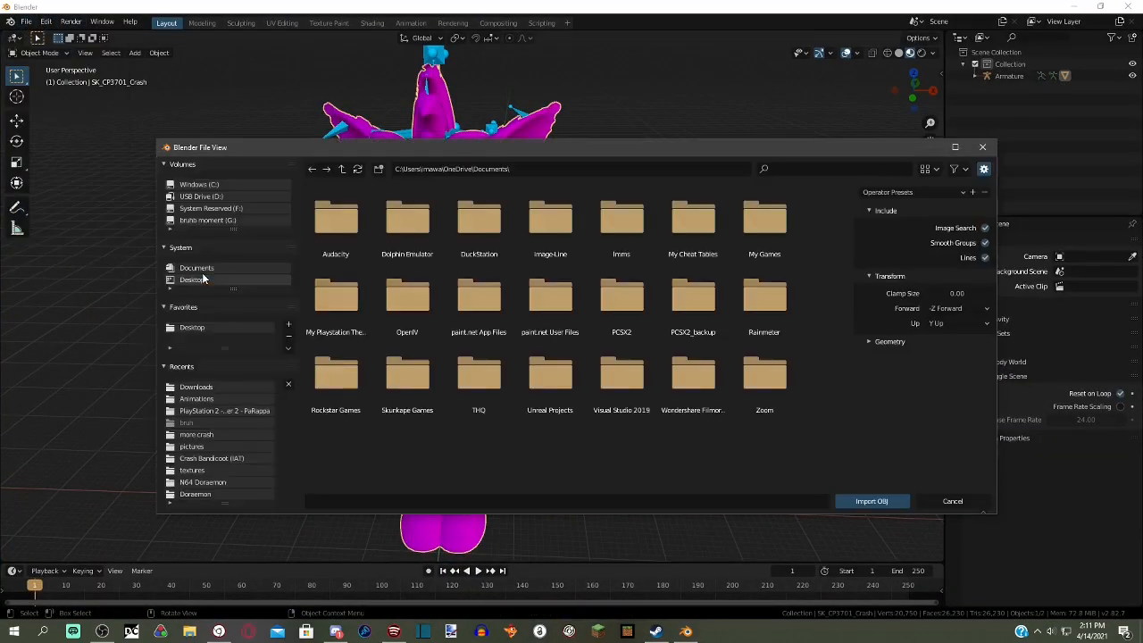
pyautogui.click(229, 390)
pyautogui.click(214, 410)
pyautogui.click(192, 328)
pyautogui.doubleClick(408, 222)
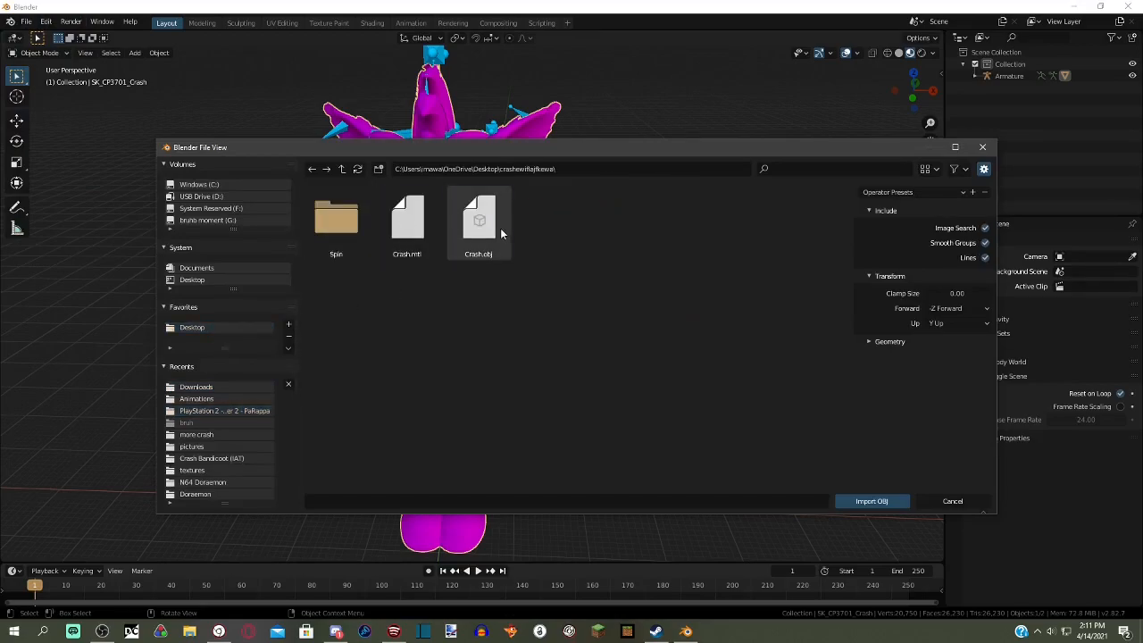
pyautogui.doubleClick(500, 234)
# - Scale the imported Crash OBJ model down to roughly the height of the magenta rigged model
pyautogui.moveTo(461, 193); pyautogui.dragTo(651, 237, button='middle')
pyautogui.press('s')
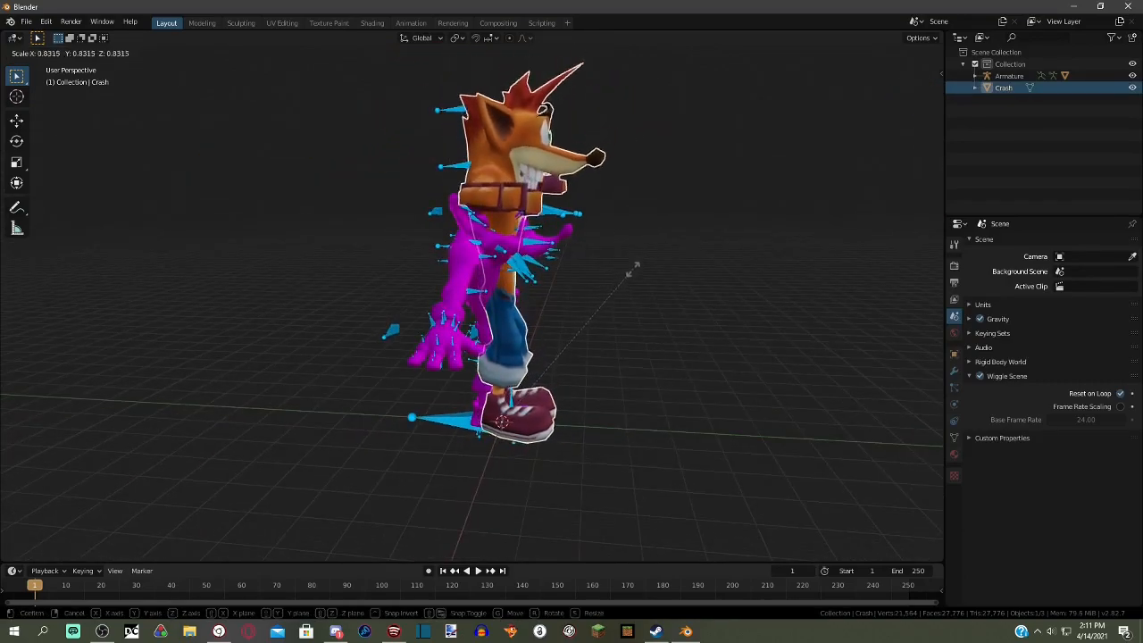
pyautogui.click(623, 329)
pyautogui.moveTo(623, 329)
pyautogui.mouseDown(button='middle')
pyautogui.moveTo(509, 345)
pyautogui.moveTo(461, 330)
pyautogui.moveTo(493, 313)
pyautogui.moveTo(534, 331)
pyautogui.moveTo(679, 349)
pyautogui.moveTo(566, 349)
pyautogui.moveTo(591, 354)
pyautogui.moveTo(550, 342)
pyautogui.moveTo(627, 351)
pyautogui.mouseUp(button='middle')
pyautogui.scroll(4, 502, 344)
pyautogui.press('s')
pyautogui.click(489, 325)
# - Move the scaled Crash OBJ model so that it overlaps the rigged model's body
pyautogui.scroll(-3, 591, 355)
pyautogui.press('g')
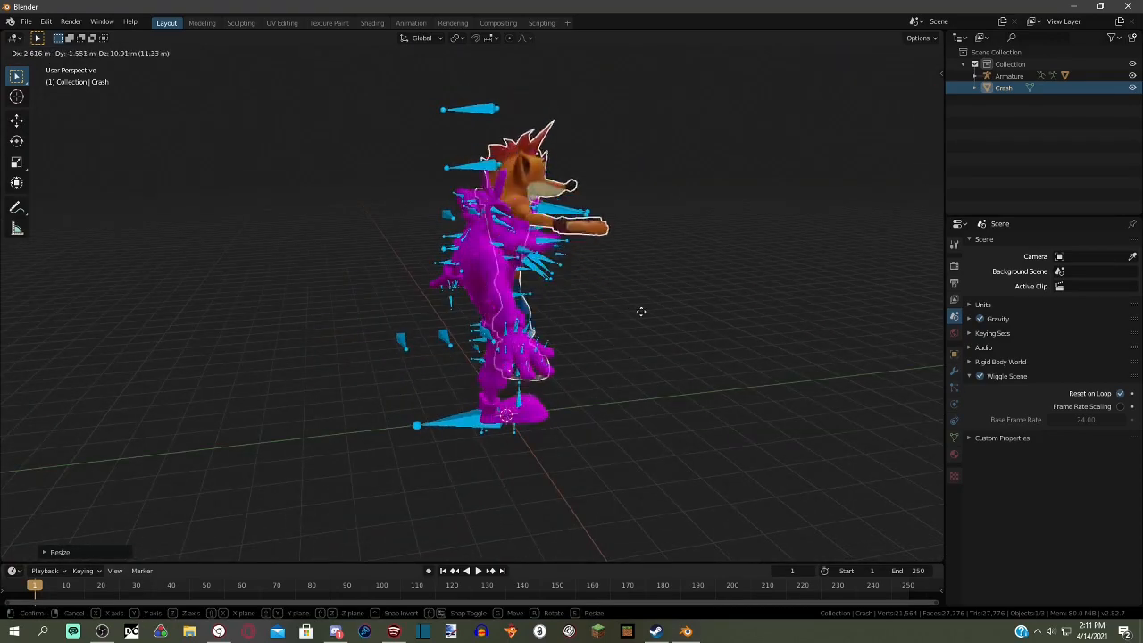
pyautogui.click(645, 342)
# - Move the Crash OBJ model along the global axes so that it sits centred on the magenta rigged model
pyautogui.moveTo(731, 350); pyautogui.dragTo(554, 447, button='middle')
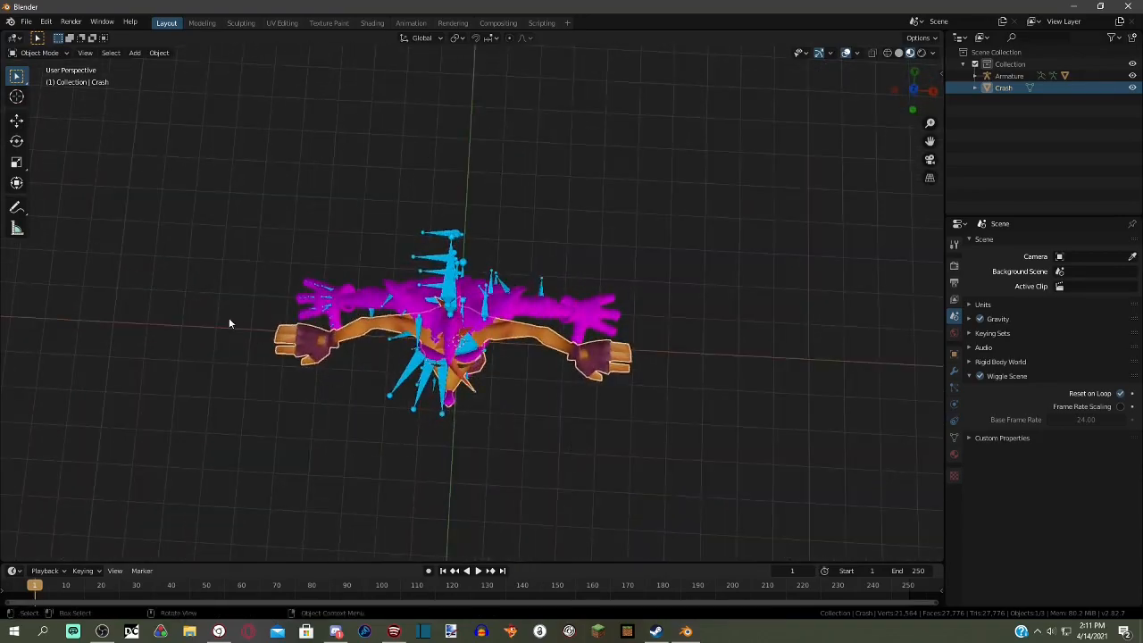
pyautogui.moveTo(655, 378); pyautogui.dragTo(629, 350, button='middle')
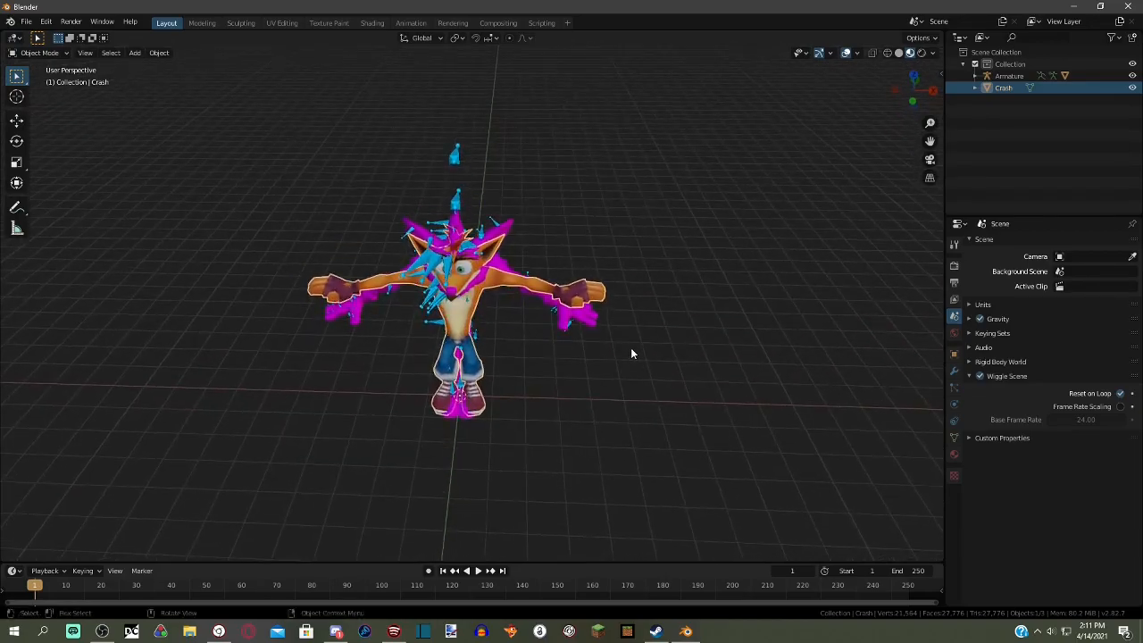
pyautogui.press('g')
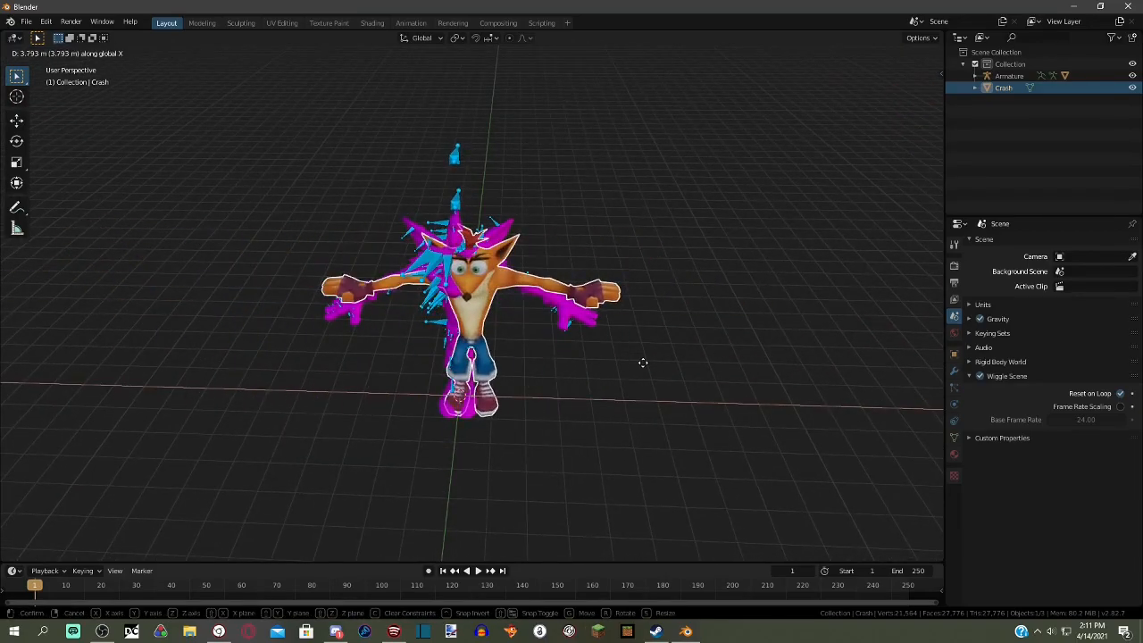
pyautogui.press('y')
pyautogui.press('z')
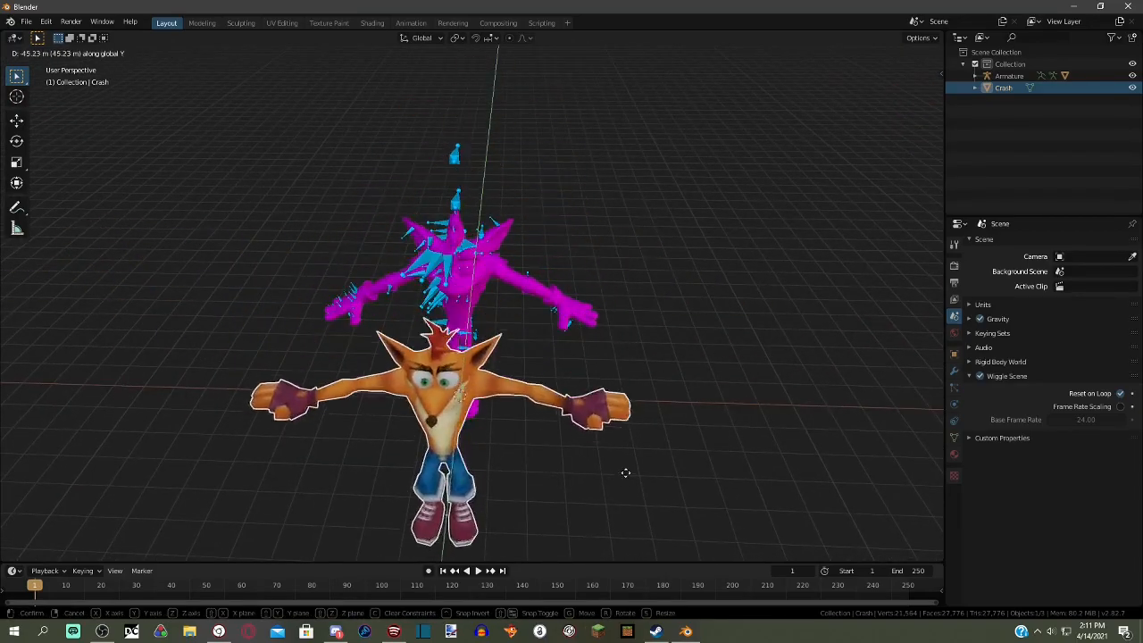
pyautogui.click(653, 340)
pyautogui.moveTo(652, 339); pyautogui.dragTo(622, 364, button='middle')
pyautogui.moveTo(466, 290); pyautogui.dragTo(493, 287, button='middle')
# - In right orthographic view, shift the Crash OBJ model about 3.9 m along Y and scale it up slightly to fit the rigged model
pyautogui.press('KP_5')
pyautogui.press('KP_3')
pyautogui.scroll(2, 467, 271)
pyautogui.scroll(-3, 485, 369)
pyautogui.press('g')
pyautogui.press('y')
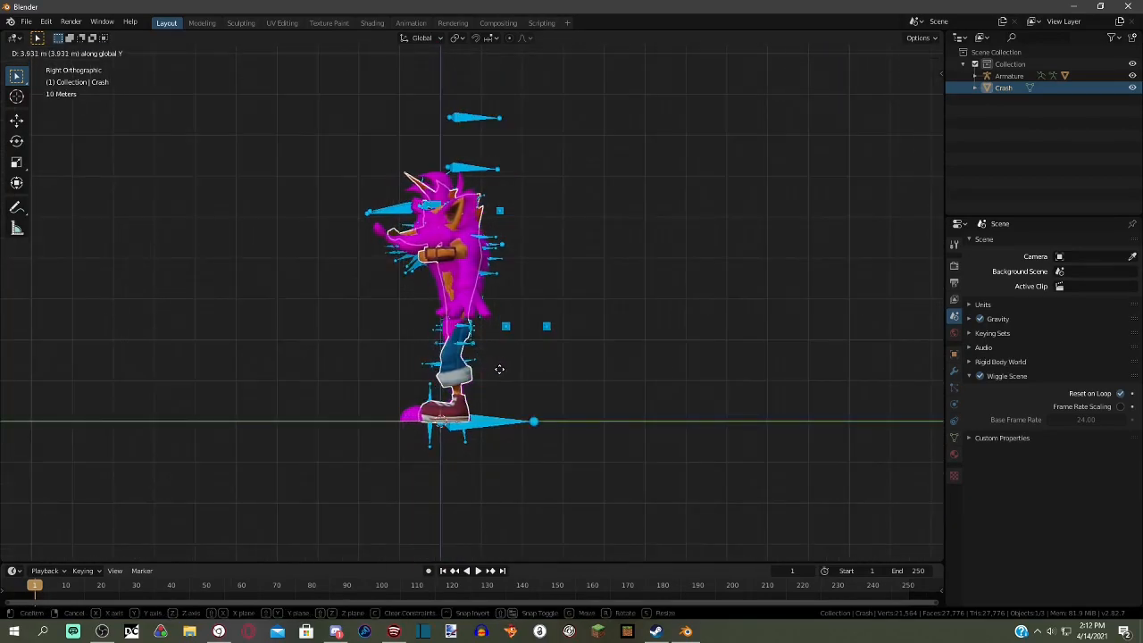
pyautogui.click(499, 368)
pyautogui.press('s')
pyautogui.click(503, 370)
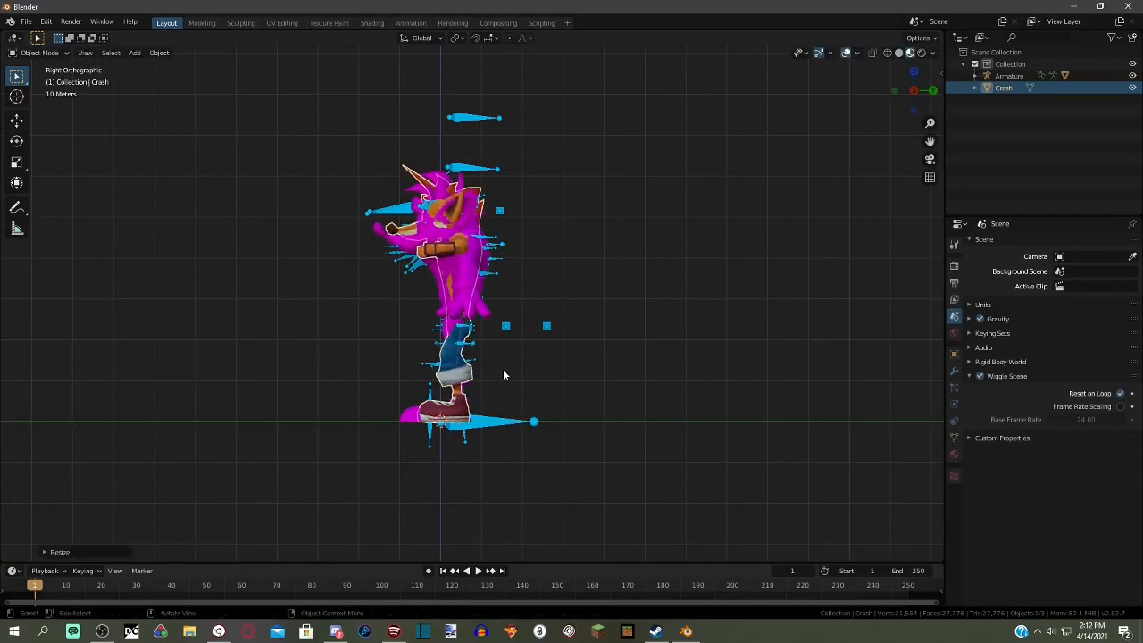
pyautogui.click(503, 375)
# - Fine-tune the Crash OBJ model's position along Y against the rigged model's body
pyautogui.moveTo(503, 375); pyautogui.dragTo(646, 386, button='middle')
pyautogui.scroll(1, 646, 387)
pyautogui.moveTo(384, 353); pyautogui.dragTo(598, 348, button='middle')
pyautogui.scroll(1, 598, 349)
pyautogui.click(520, 240)
pyautogui.moveTo(527, 246); pyautogui.dragTo(650, 241, button='middle')
pyautogui.press('g')
pyautogui.press('y')
pyautogui.click(514, 296)
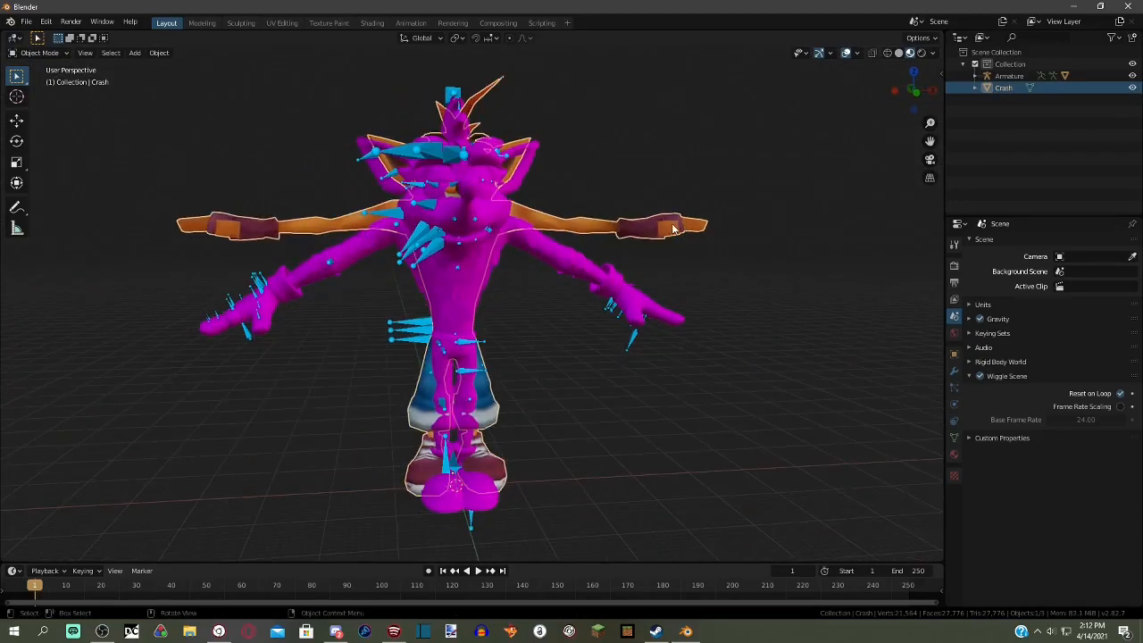
# - Examine how the Crash OBJ model's arms and body line up with the rigged model's pose
pyautogui.scroll(5, 675, 229)
pyautogui.click(672, 331)
pyautogui.moveTo(671, 331); pyautogui.dragTo(633, 229, button='middle')
pyautogui.scroll(-3, 498, 356)
pyautogui.click(636, 230)
pyautogui.moveTo(661, 277); pyautogui.dragTo(636, 243, button='middle')
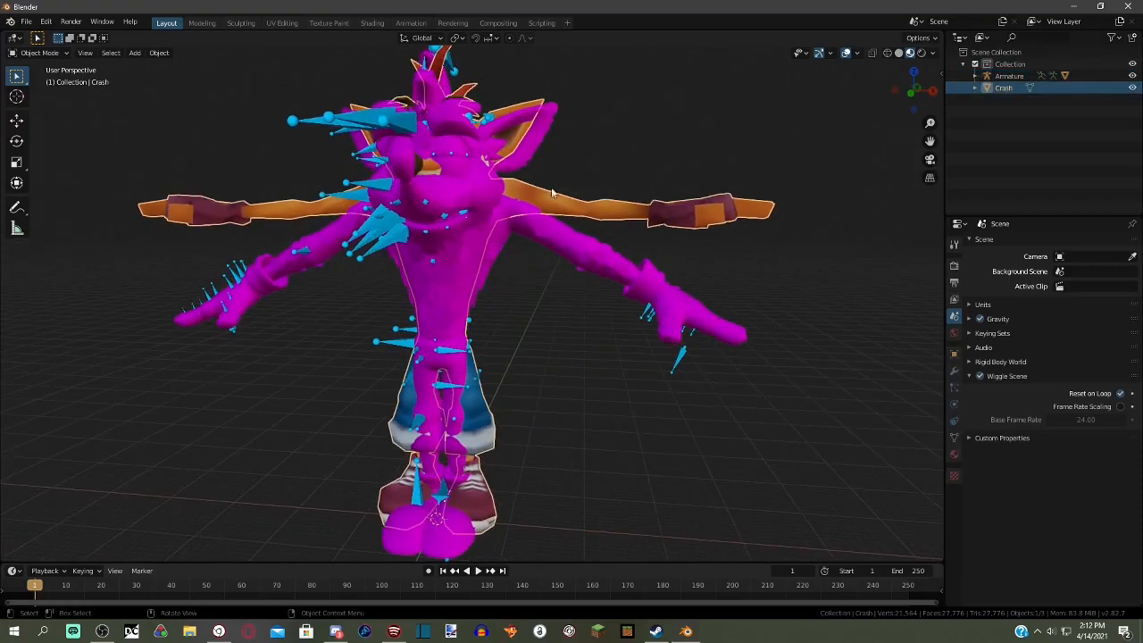
pyautogui.moveTo(551, 181); pyautogui.dragTo(623, 253, button='middle')
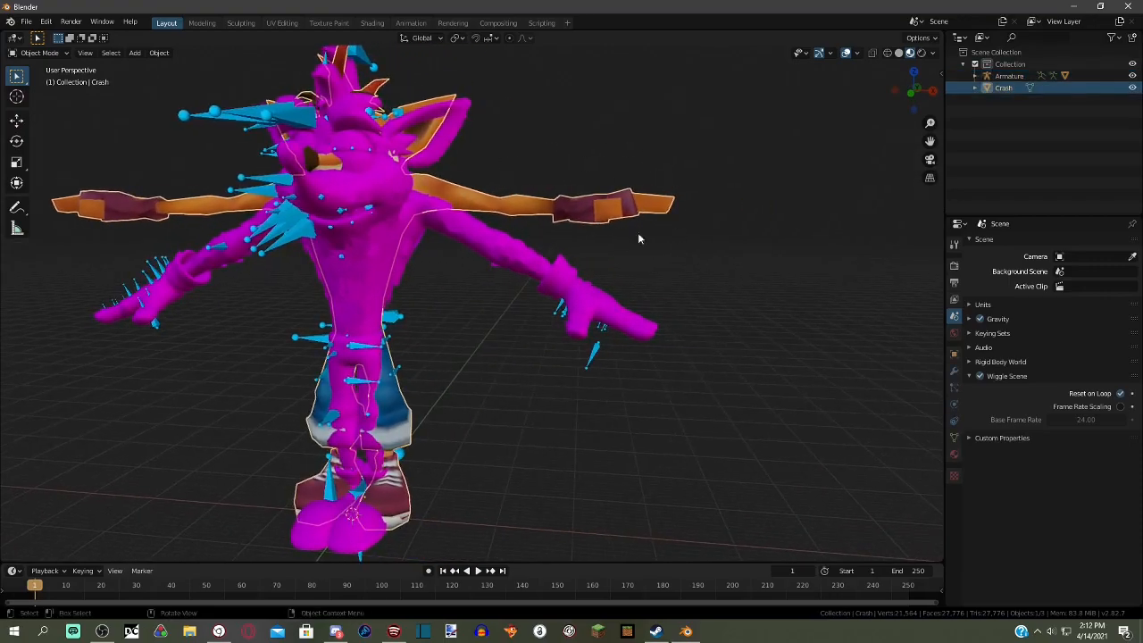
pyautogui.moveTo(438, 231); pyautogui.dragTo(451, 241, button='middle')
# - Put the Crash mesh into Edit Mode with wireframe shading and select its linked body geometry
pyautogui.click(39, 53)
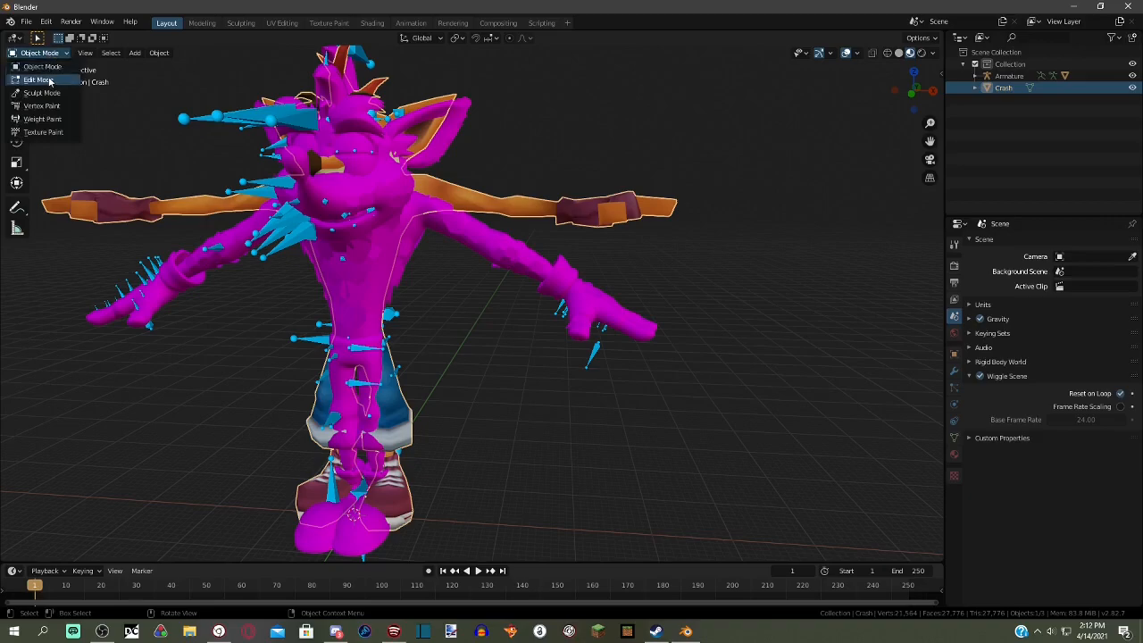
pyautogui.click(38, 80)
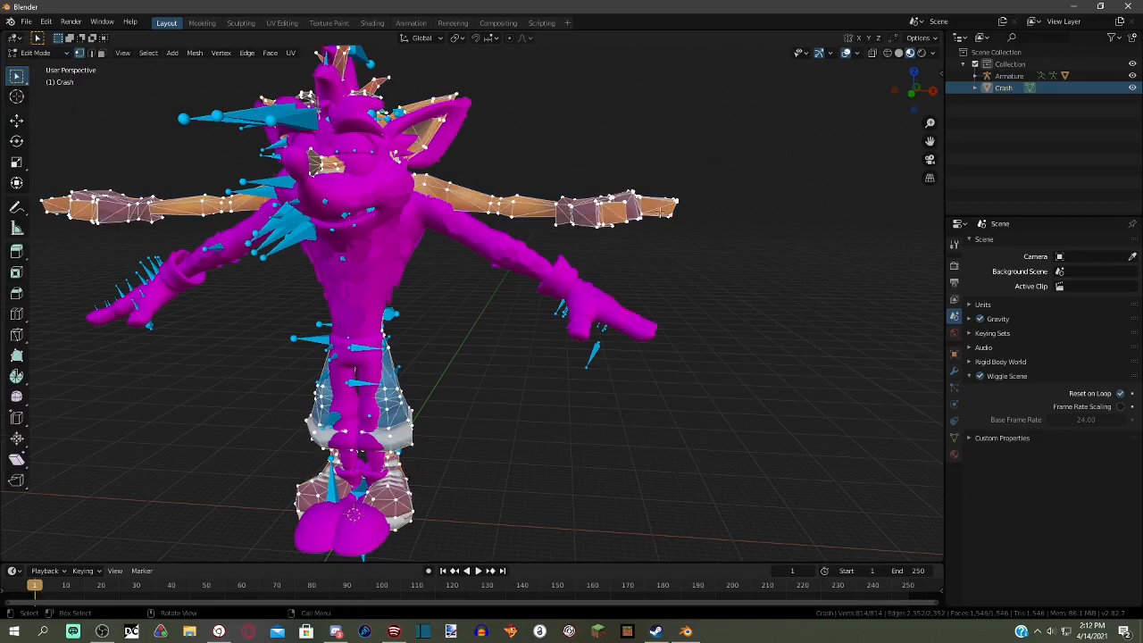
pyautogui.click(887, 53)
pyautogui.moveTo(532, 314)
pyautogui.mouseDown(button='middle')
pyautogui.moveTo(494, 325)
pyautogui.moveTo(591, 250)
pyautogui.moveTo(653, 271)
pyautogui.moveTo(620, 268)
pyautogui.moveTo(680, 268)
pyautogui.mouseUp(button='middle')
pyautogui.press('l')
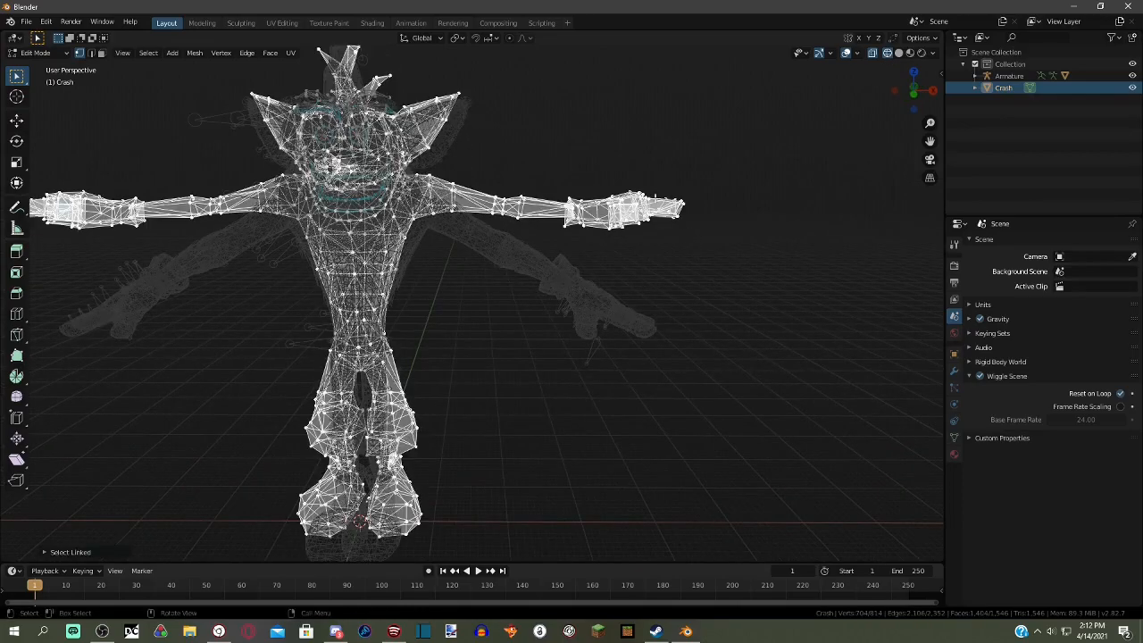
pyautogui.scroll(-3, 643, 296)
pyautogui.moveTo(382, 318)
pyautogui.mouseDown(button='middle')
pyautogui.moveTo(366, 314)
pyautogui.moveTo(385, 295)
pyautogui.mouseUp(button='middle')
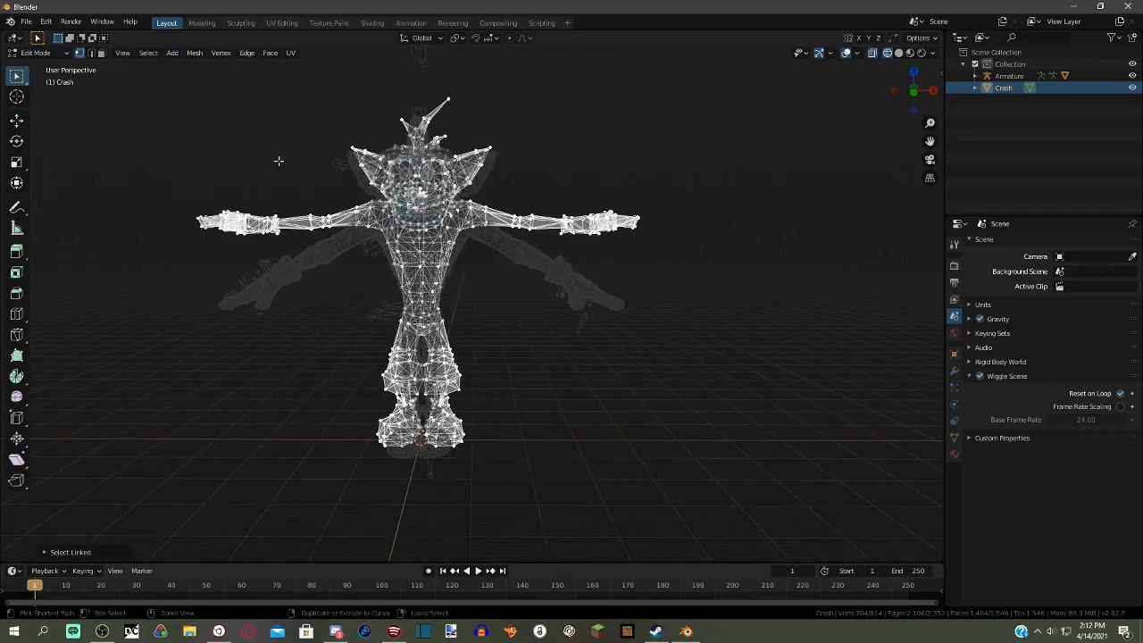
# - Select Crash's left arm vertices, then rotate and move them down onto the rigged model's left arm
pyautogui.moveTo(178, 463); pyautogui.dragTo(518, 199)
pyautogui.scroll(4, 613, 248)
pyautogui.press('r')
pyautogui.click(684, 268)
pyautogui.press('g')
pyautogui.click(641, 393)
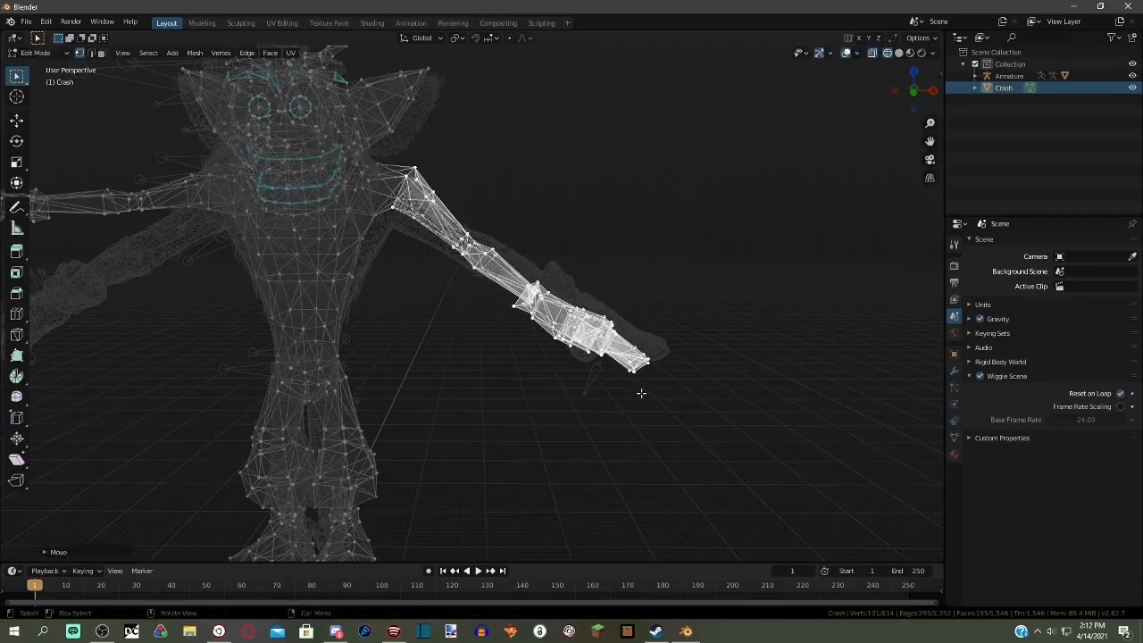
pyautogui.press('r')
pyautogui.click(658, 382)
pyautogui.press('g')
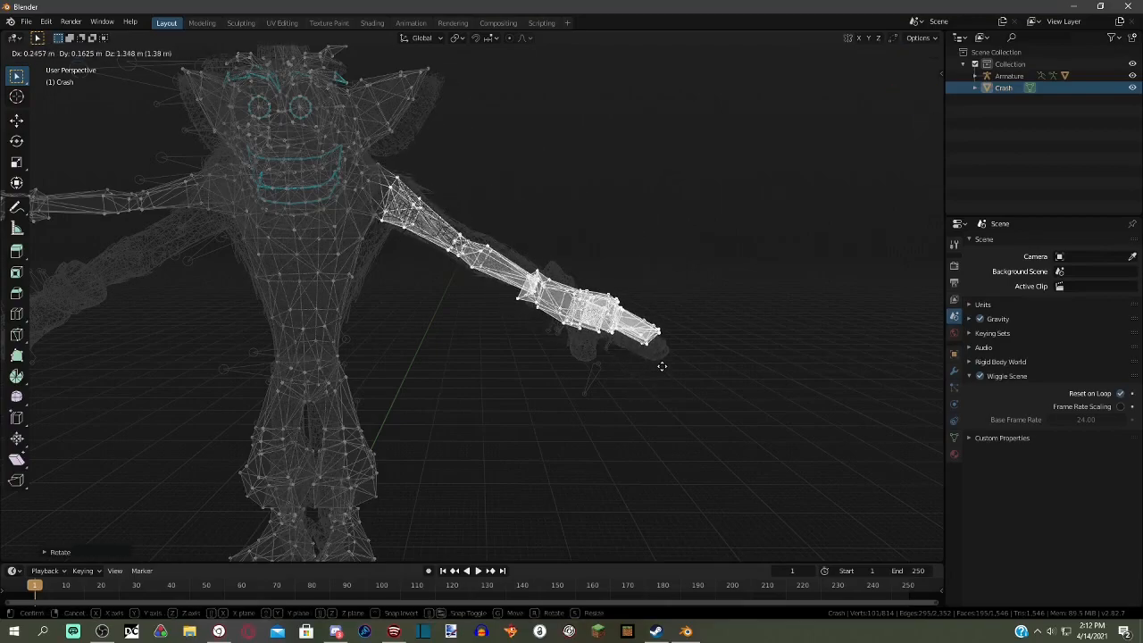
pyautogui.click(662, 364)
# - Select only the left forearm and hand vertices and rotate them toward the direction of the rigged model's hand
pyautogui.moveTo(664, 363); pyautogui.dragTo(590, 383, button='middle')
pyautogui.moveTo(516, 340); pyautogui.dragTo(463, 328, button='middle')
pyautogui.moveTo(393, 364); pyautogui.dragTo(413, 368, button='middle')
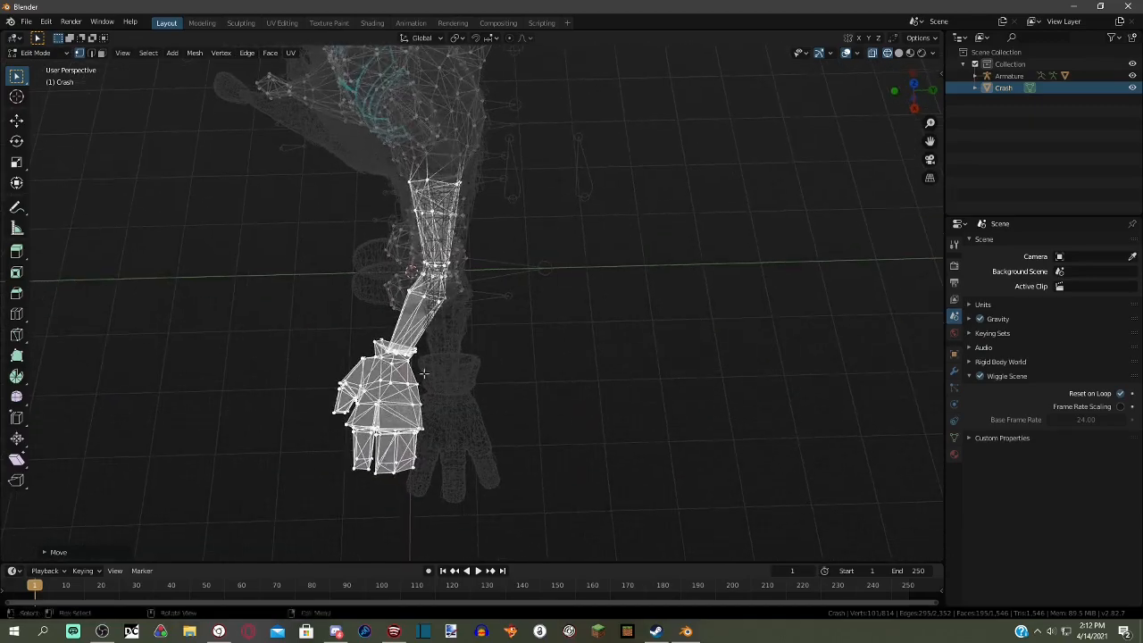
pyautogui.moveTo(494, 292); pyautogui.dragTo(497, 290)
pyautogui.press('r')
pyautogui.moveTo(559, 332); pyautogui.dragTo(509, 349, button='middle')
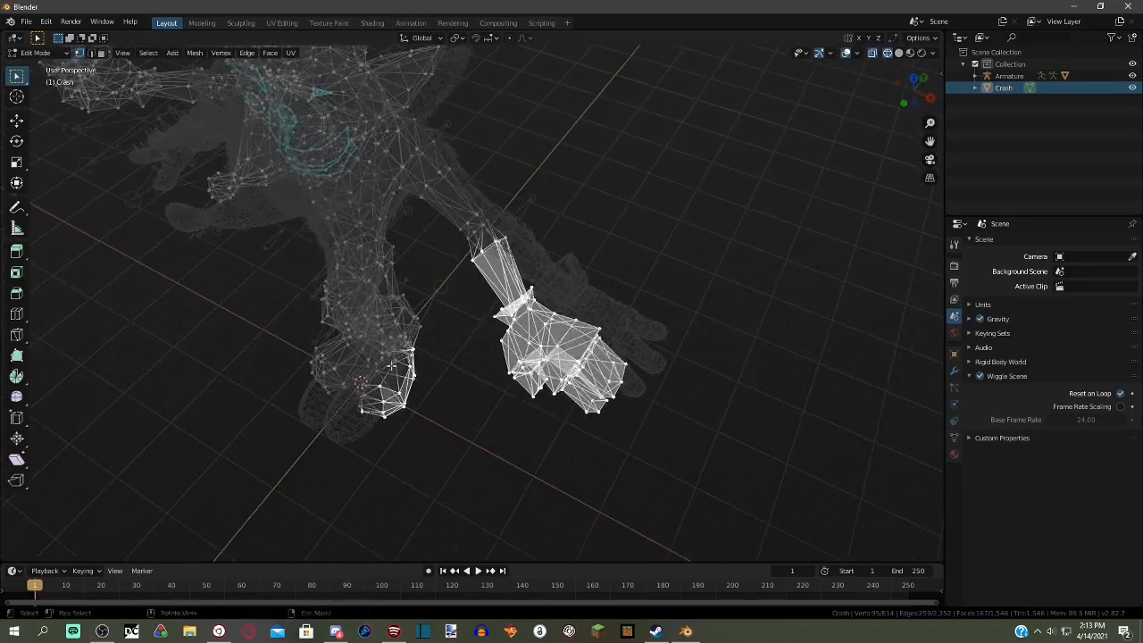
pyautogui.moveTo(464, 444); pyautogui.dragTo(638, 390, button='middle')
pyautogui.press('r')
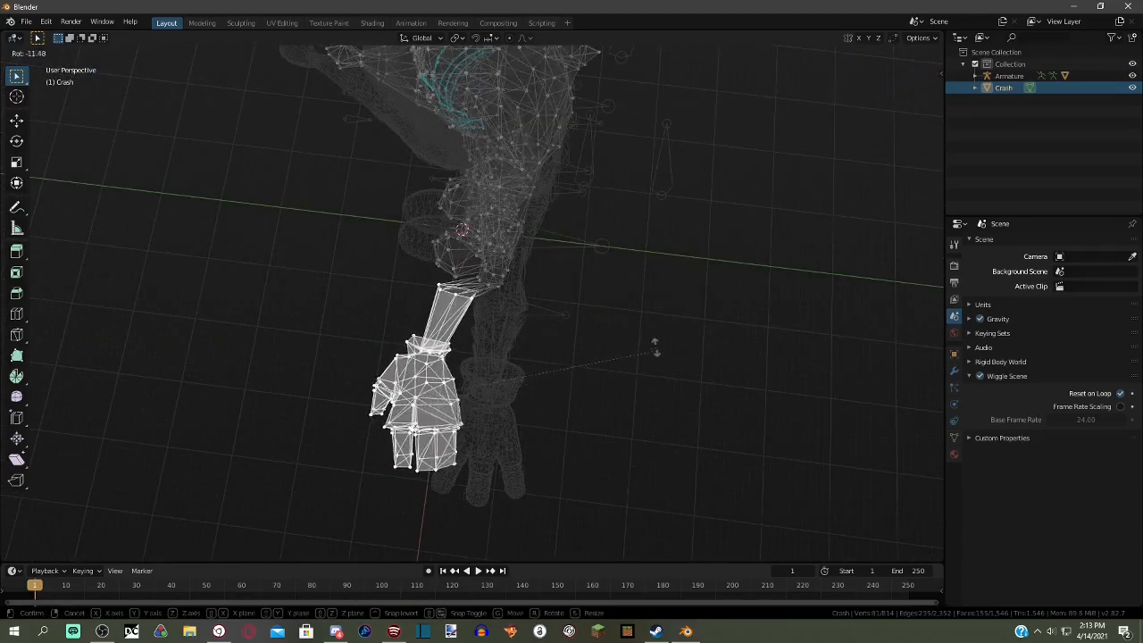
pyautogui.click(654, 336)
# - Move the left forearm and hand along Y so that they overlap the rigged model's hand
pyautogui.moveTo(655, 337); pyautogui.dragTo(676, 339, button='middle')
pyautogui.press('g')
pyautogui.press('y')
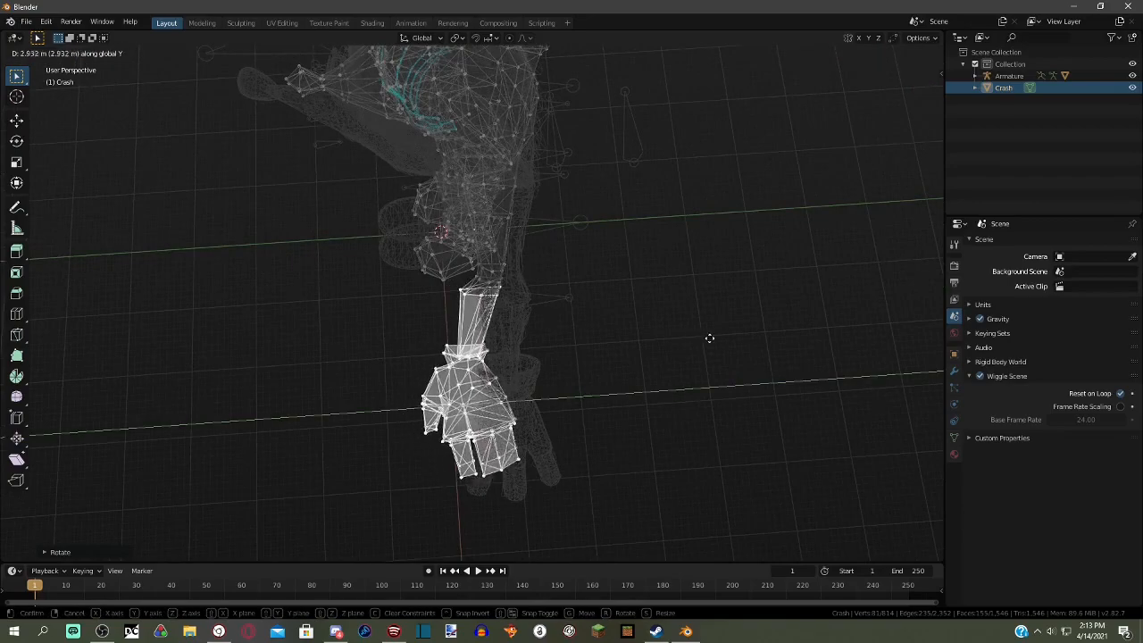
pyautogui.click(727, 335)
pyautogui.moveTo(727, 335)
pyautogui.mouseDown(button='middle')
pyautogui.moveTo(807, 268)
pyautogui.moveTo(778, 284)
pyautogui.moveTo(784, 253)
pyautogui.moveTo(679, 283)
pyautogui.moveTo(688, 313)
pyautogui.moveTo(694, 290)
pyautogui.moveTo(724, 296)
pyautogui.moveTo(720, 320)
pyautogui.mouseUp(button='middle')
pyautogui.click(721, 320)
# - Select all vertices of Crash's right arm, extending the selection up to the shoulder
pyautogui.keyDown('shift'); pyautogui.moveTo(147, 299); pyautogui.dragTo(301, 263, button='middle'); pyautogui.keyUp('shift')
pyautogui.click(316, 327)
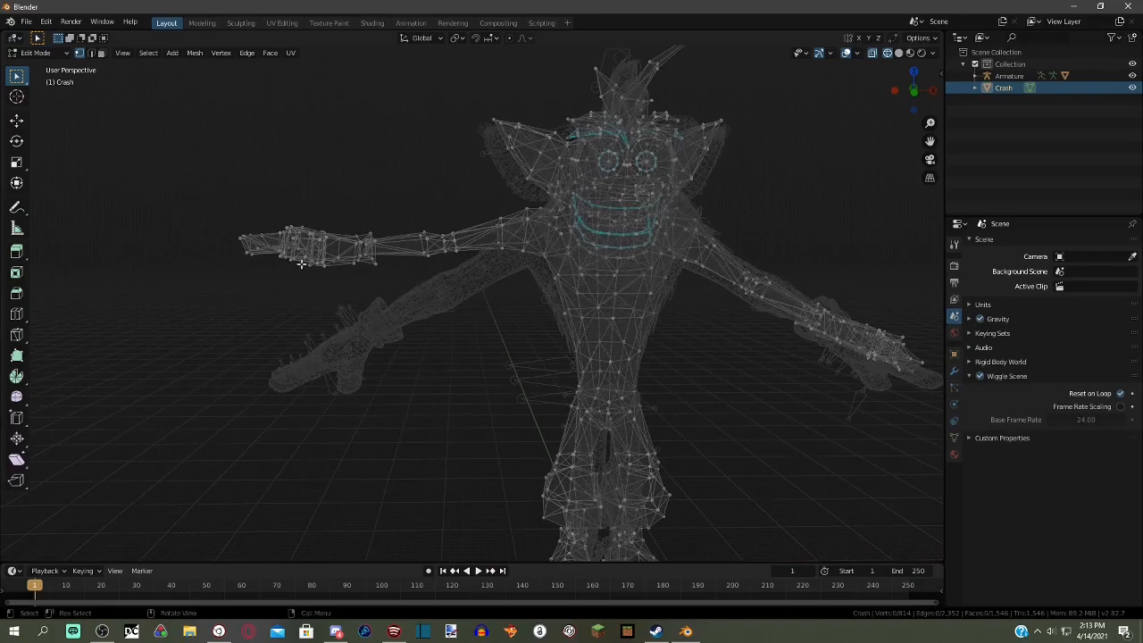
pyautogui.moveTo(199, 156); pyautogui.dragTo(534, 387)
pyautogui.moveTo(505, 389); pyautogui.dragTo(534, 196, button='middle')
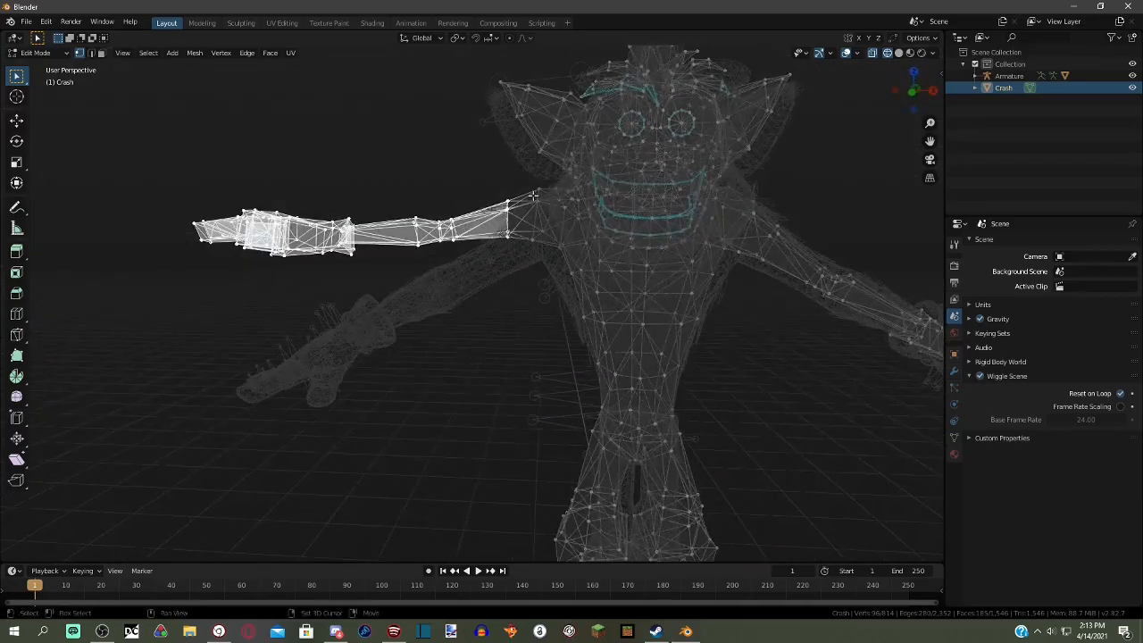
pyautogui.moveTo(550, 324); pyautogui.dragTo(660, 384, button='middle')
pyautogui.keyDown('ctrl'); pyautogui.moveTo(618, 257); pyautogui.dragTo(523, 141); pyautogui.keyUp('ctrl')
pyautogui.moveTo(527, 295); pyautogui.dragTo(569, 217, button='middle')
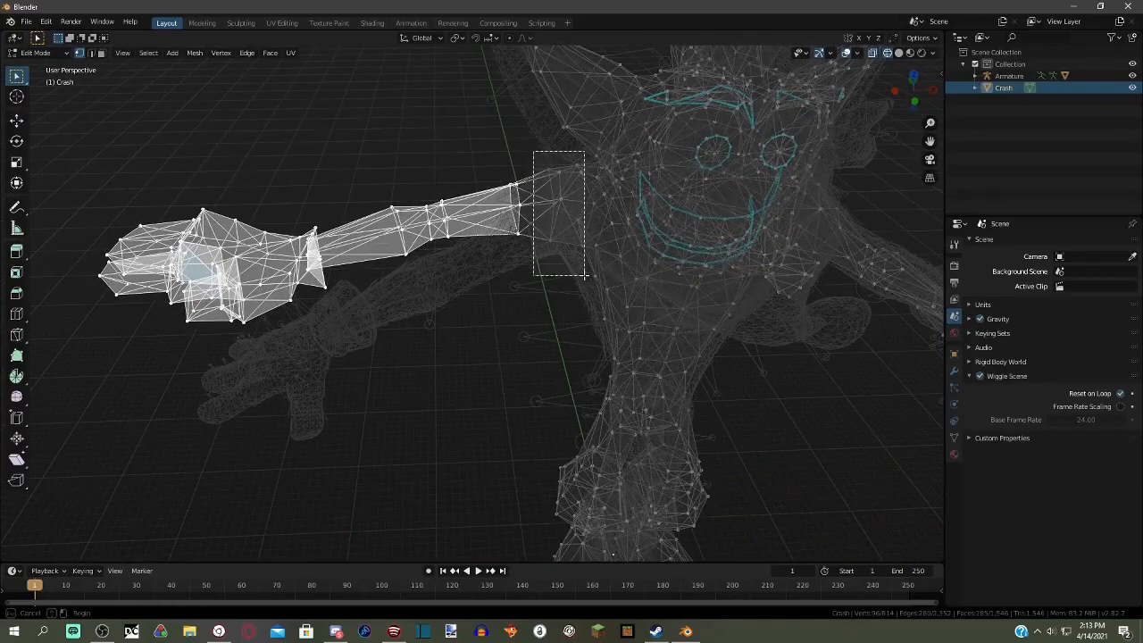
pyautogui.keyDown('shift'); pyautogui.moveTo(578, 277); pyautogui.dragTo(579, 277); pyautogui.keyUp('shift')
pyautogui.moveTo(579, 276); pyautogui.dragTo(571, 210, button='middle')
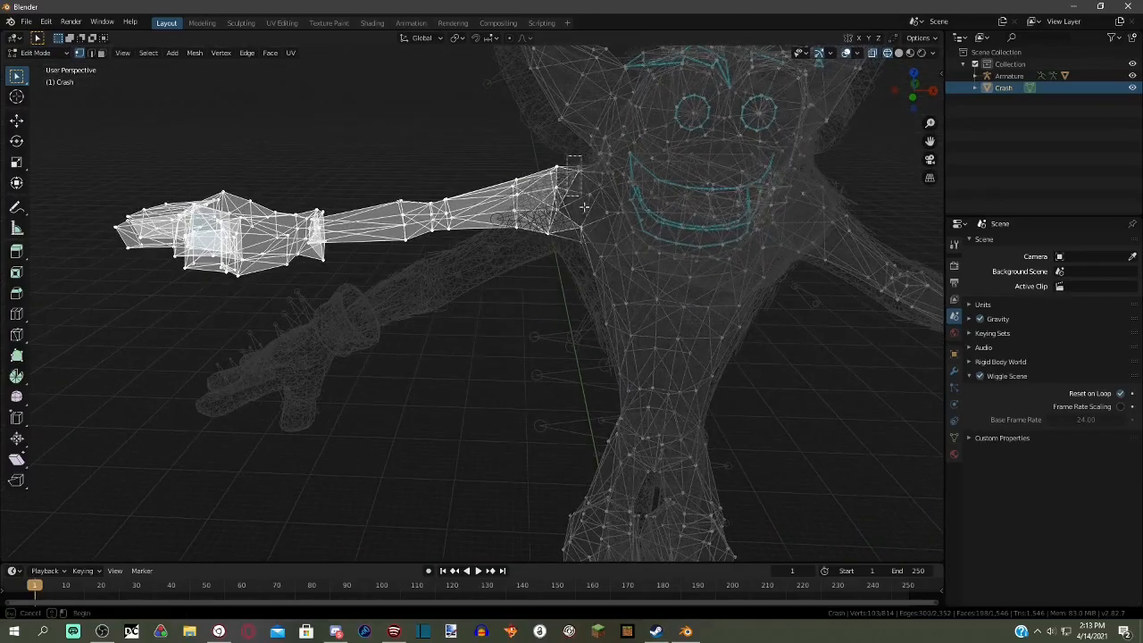
pyautogui.keyDown('shift'); pyautogui.moveTo(591, 256); pyautogui.dragTo(590, 257); pyautogui.keyUp('shift')
pyautogui.moveTo(590, 257); pyautogui.dragTo(580, 190, button='middle')
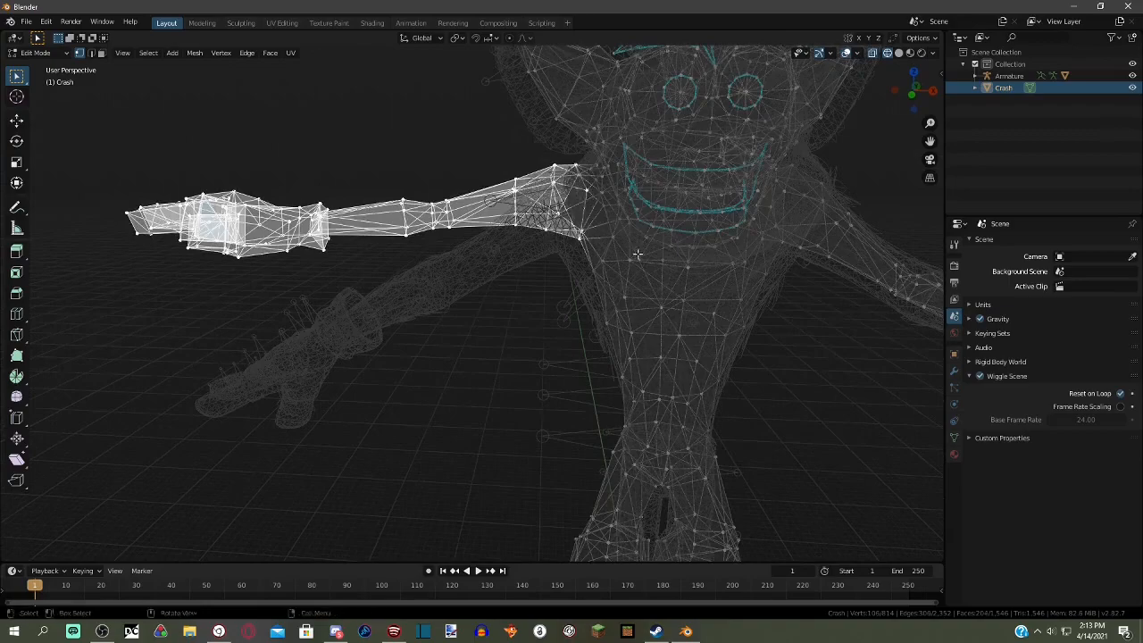
# - Rotate the right arm downward and lower it about 10.9 m along Z onto the rigged model's right arm
pyautogui.scroll(-3, 635, 253)
pyautogui.press('r')
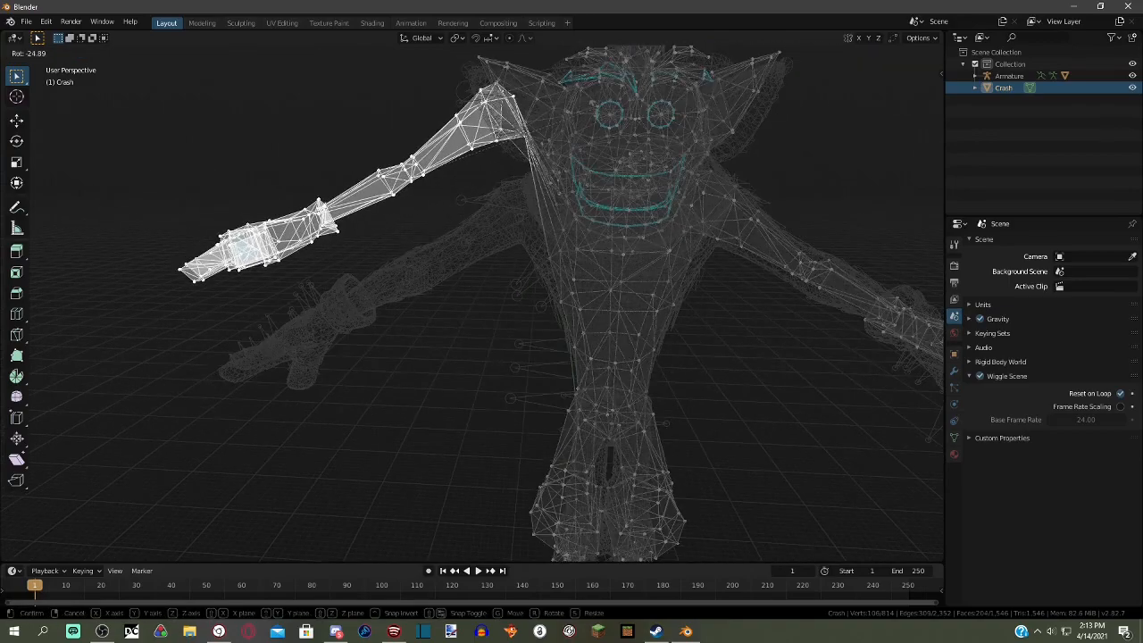
pyautogui.press('Return')
pyautogui.press('g')
pyautogui.press('z')
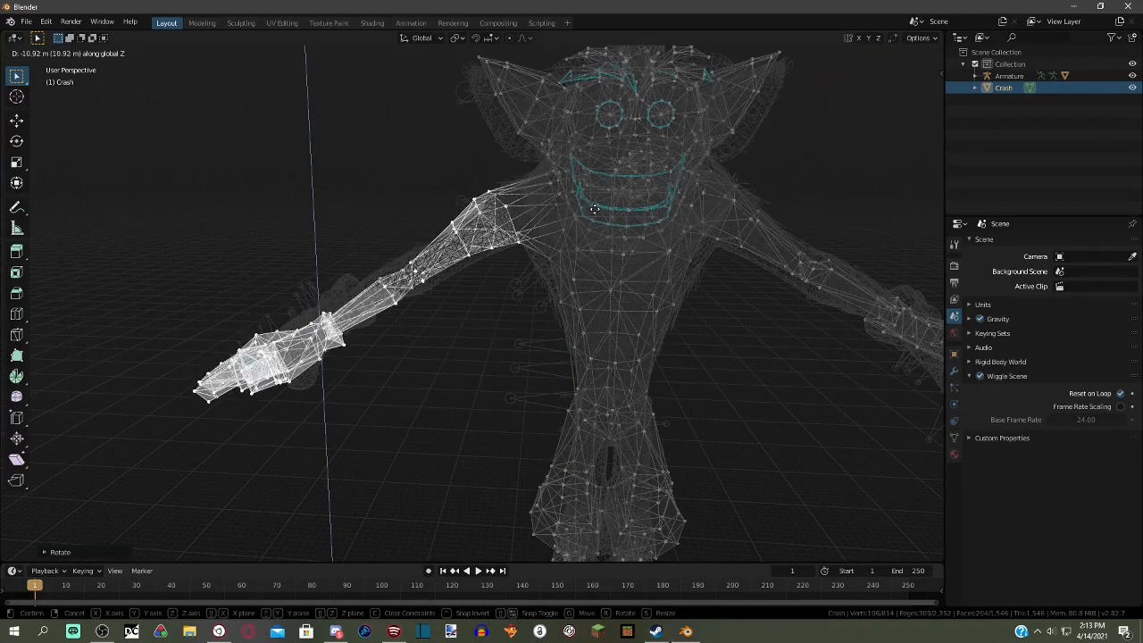
pyautogui.click(594, 209)
# - Select only the right forearm and hand vertices and rotate them toward the direction of the rigged model's right hand
pyautogui.moveTo(594, 209); pyautogui.dragTo(572, 347, button='middle')
pyautogui.click(622, 429)
pyautogui.moveTo(622, 429)
pyautogui.mouseDown(button='middle')
pyautogui.moveTo(633, 461)
pyautogui.moveTo(604, 431)
pyautogui.mouseUp(button='middle')
pyautogui.moveTo(606, 518); pyautogui.dragTo(393, 273)
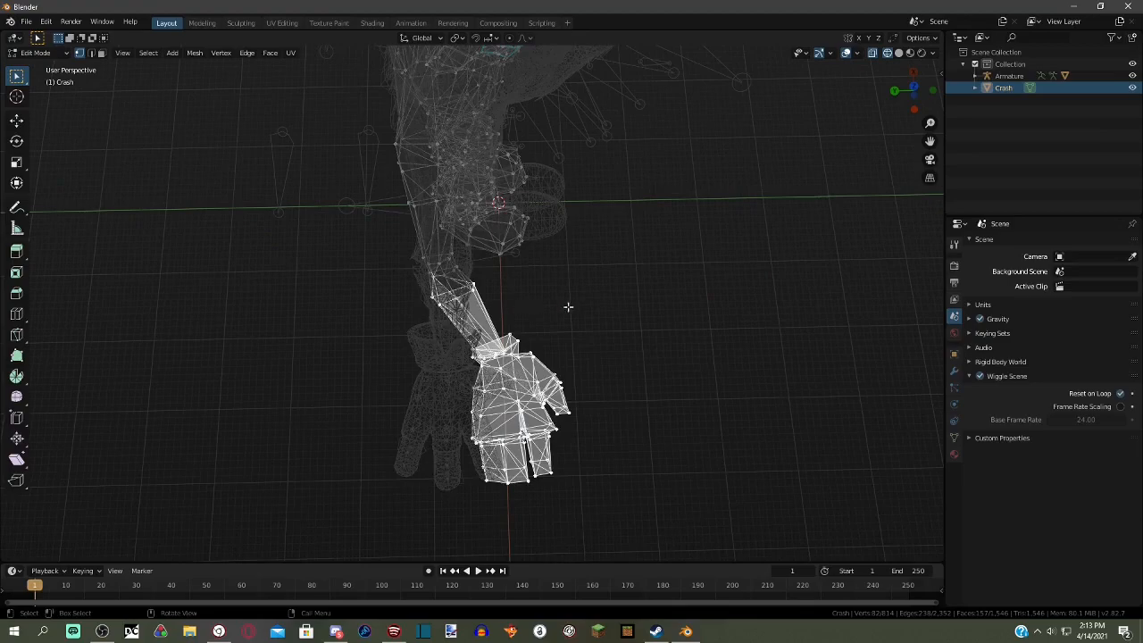
pyautogui.press('r')
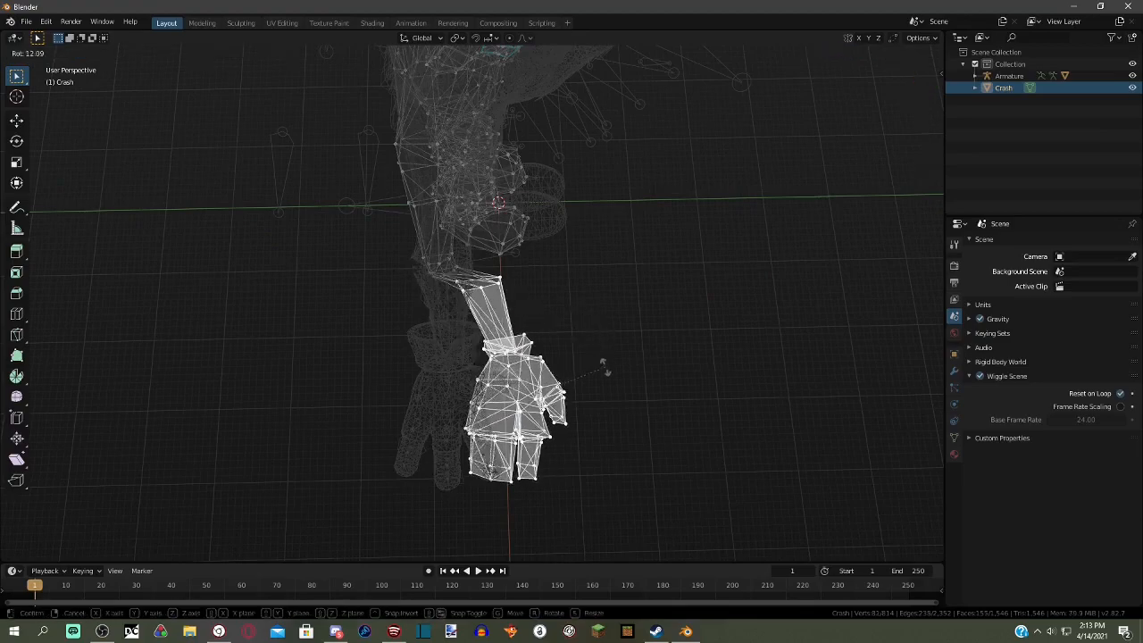
pyautogui.click(595, 382)
# - Move the right forearm and hand along Y onto the rigged model's hand and adjust their rotation
pyautogui.press('g')
pyautogui.press('y')
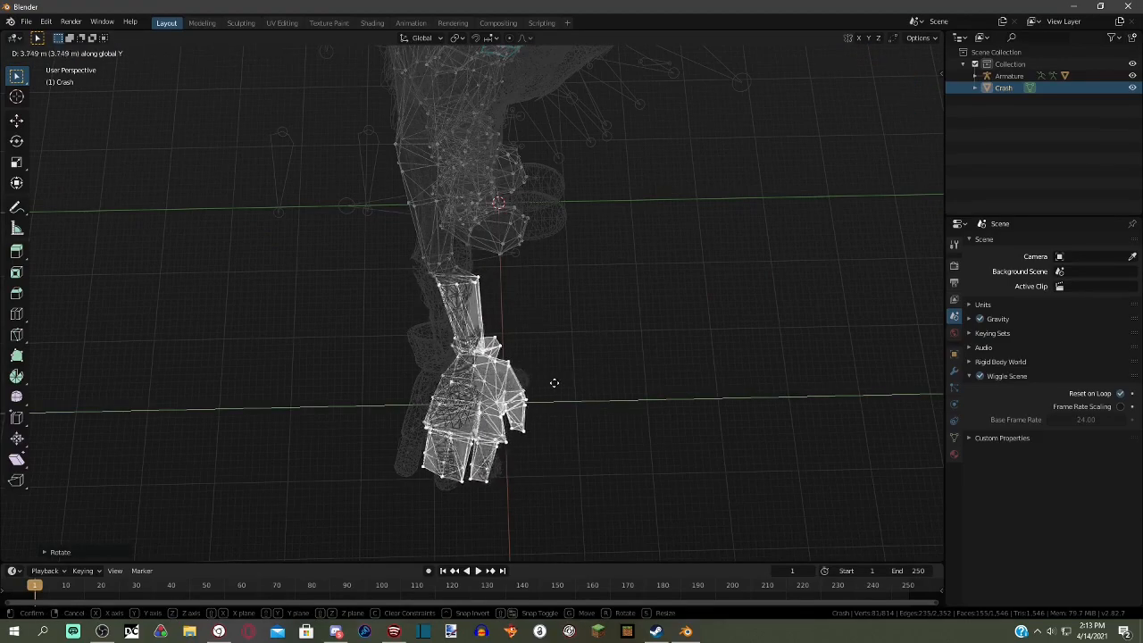
pyautogui.click(540, 381)
pyautogui.moveTo(536, 378); pyautogui.dragTo(359, 194, button='middle')
pyautogui.press('r')
pyautogui.click(600, 295)
# - Return to Object Mode, select the armature and switch the viewport to Material Preview shading
pyautogui.click(39, 67)
pyautogui.click(539, 285)
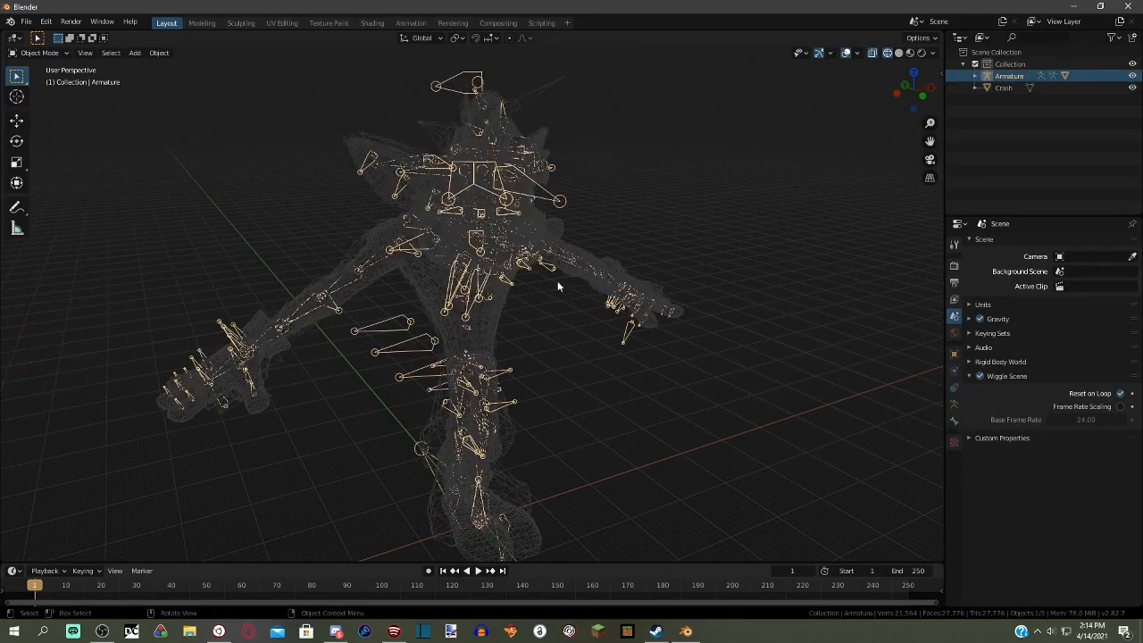
pyautogui.click(910, 53)
pyautogui.moveTo(751, 271)
pyautogui.mouseDown(button='middle')
pyautogui.moveTo(606, 290)
pyautogui.moveTo(563, 282)
pyautogui.mouseUp(button='middle')
pyautogui.click(489, 260)
pyautogui.moveTo(489, 260)
pyautogui.mouseDown(button='middle')
pyautogui.moveTo(434, 260)
pyautogui.moveTo(490, 361)
pyautogui.mouseUp(button='middle')
pyautogui.press('r')
pyautogui.press('r')
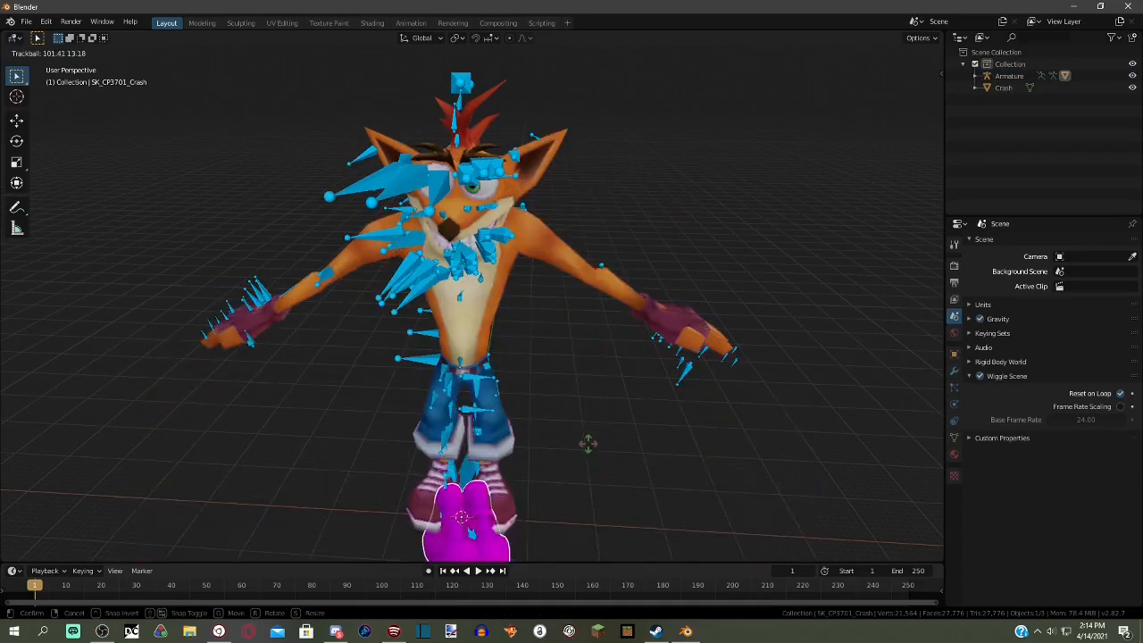
pyautogui.press('Escape')
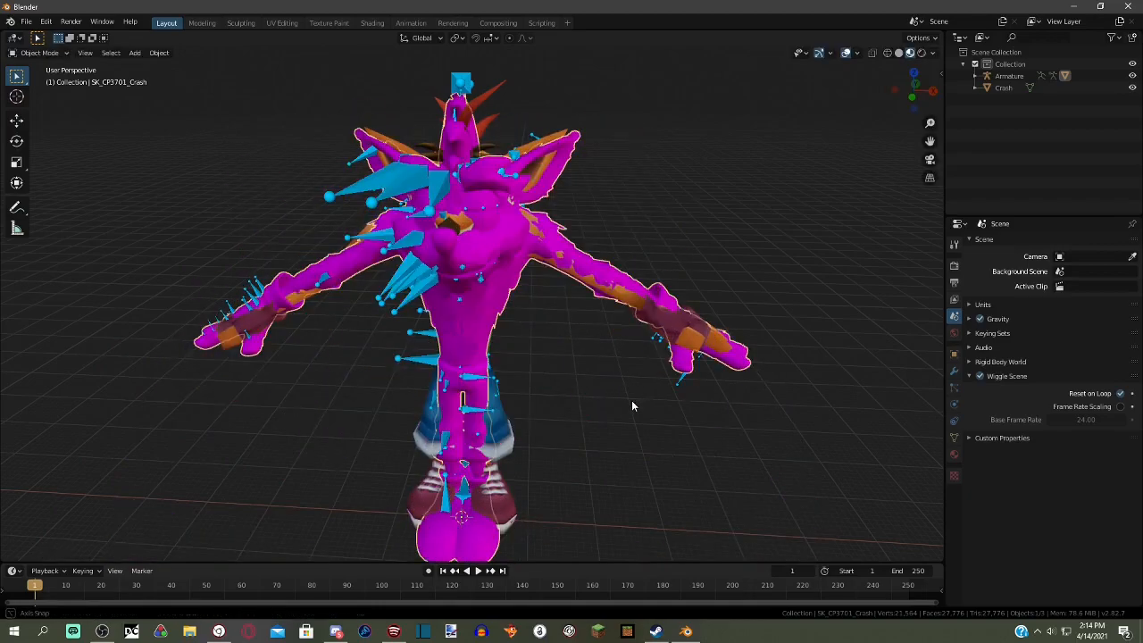
# - Try deleting the magenta rigged mesh SK_CP3701_Crash and undo the deletion
pyautogui.click(485, 253)
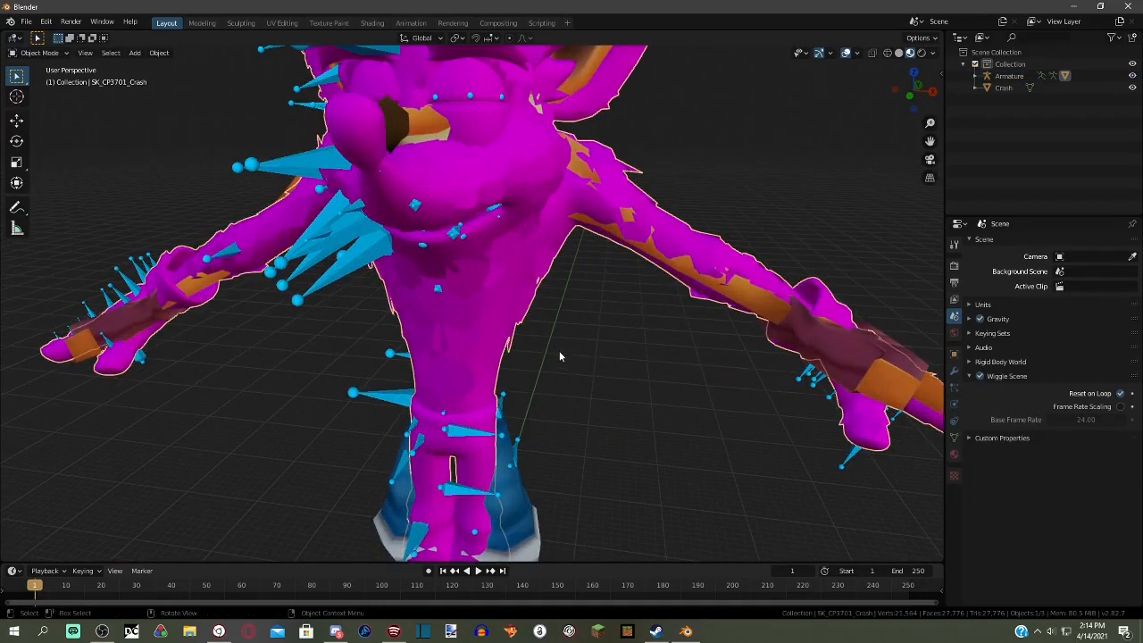
pyautogui.press('Delete')
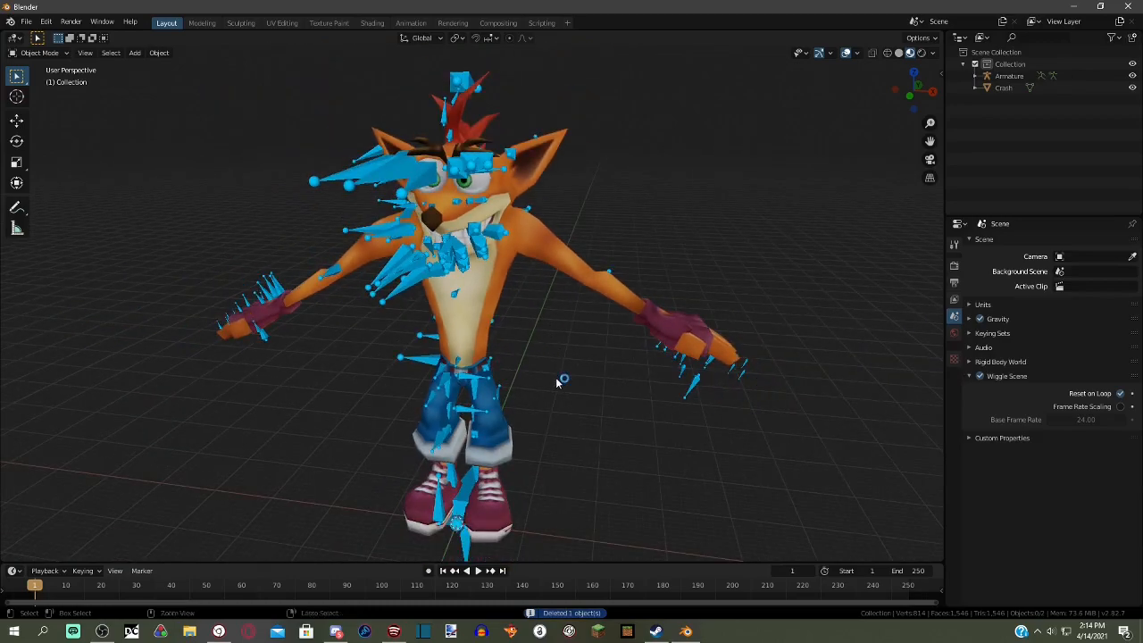
pyautogui.hotkey('ctrl', 'z')
pyautogui.scroll(3, 562, 350)
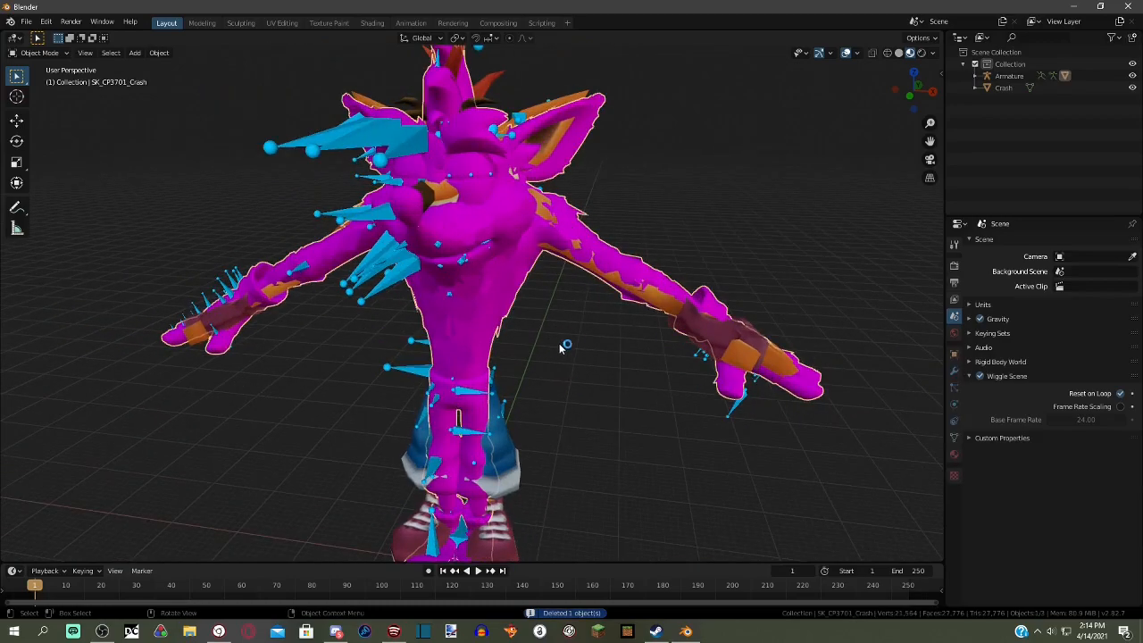
# - Delete the magenta rigged mesh SK_CP3701_Crash and select the remaining Crash mesh
pyautogui.scroll(-2, 579, 309)
pyautogui.moveTo(582, 321); pyautogui.dragTo(509, 274, button='middle')
pyautogui.rightClick(489, 260)
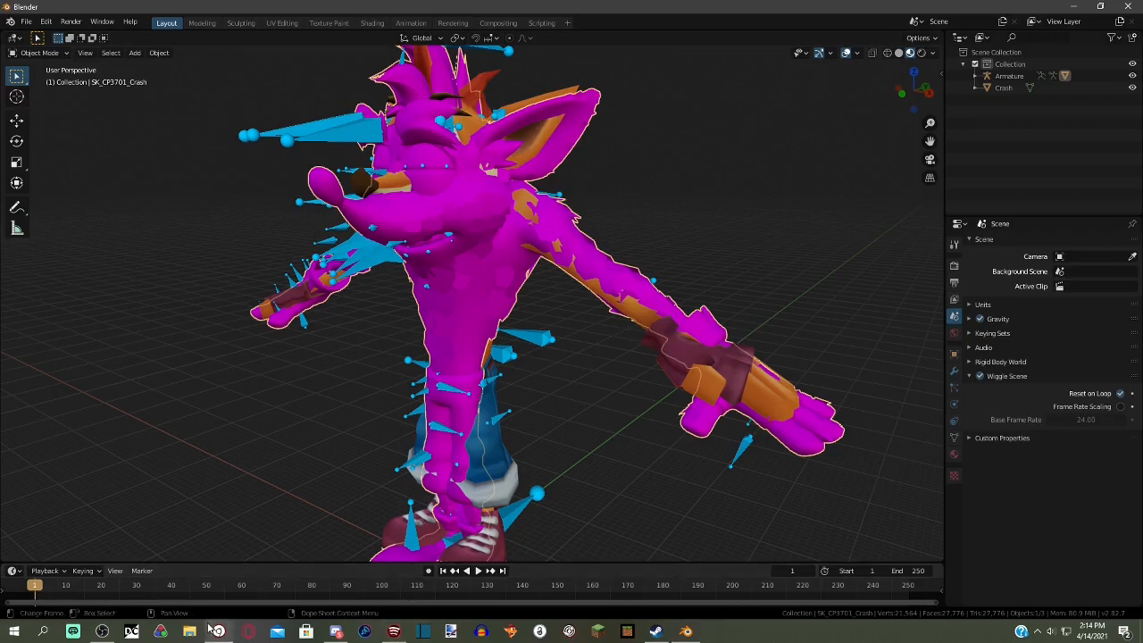
pyautogui.click(103, 631)
pyautogui.click(545, 5)
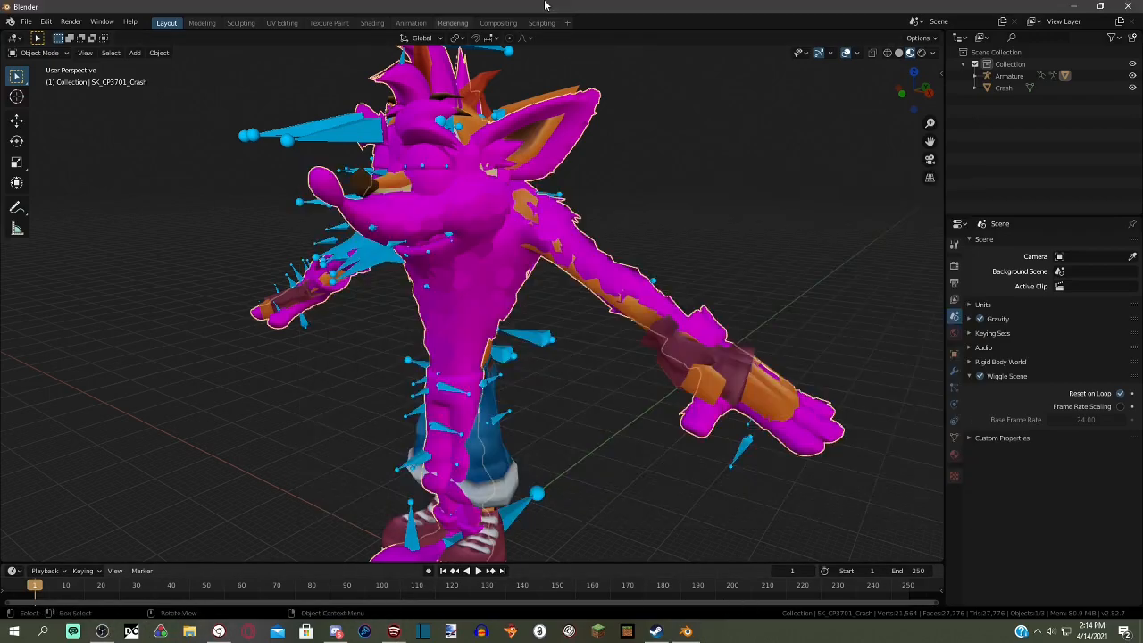
pyautogui.moveTo(502, 298); pyautogui.dragTo(545, 290, button='middle')
pyautogui.rightClick(495, 268)
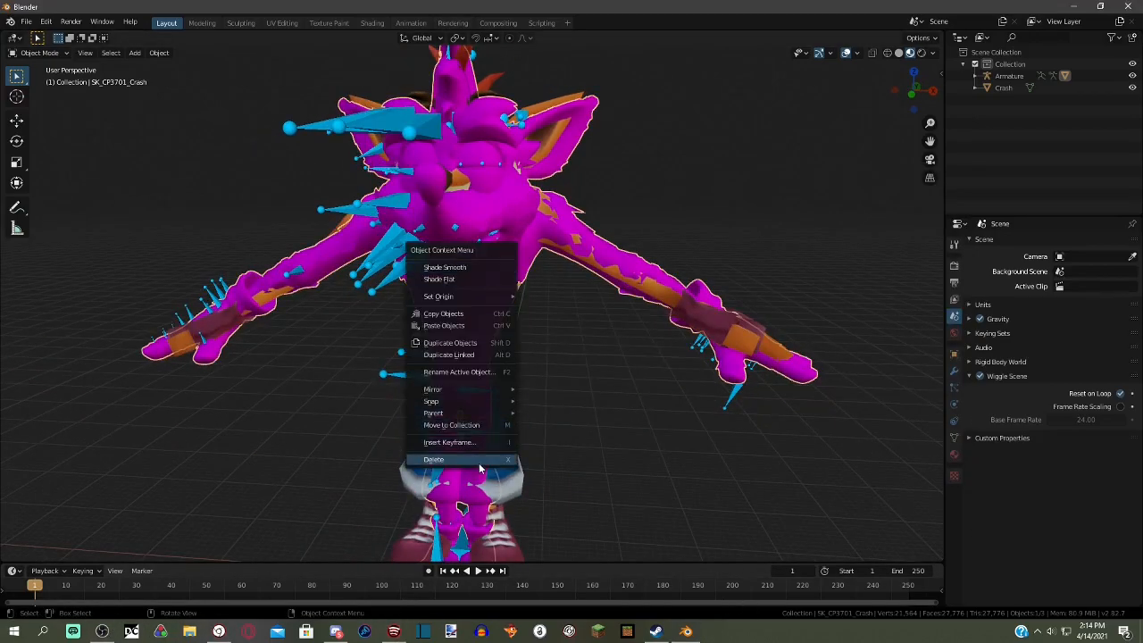
pyautogui.press('x')
pyautogui.click(579, 293)
pyautogui.moveTo(591, 404); pyautogui.dragTo(502, 323, button='middle')
pyautogui.scroll(-4, 492, 307)
pyautogui.scroll(5, 518, 284)
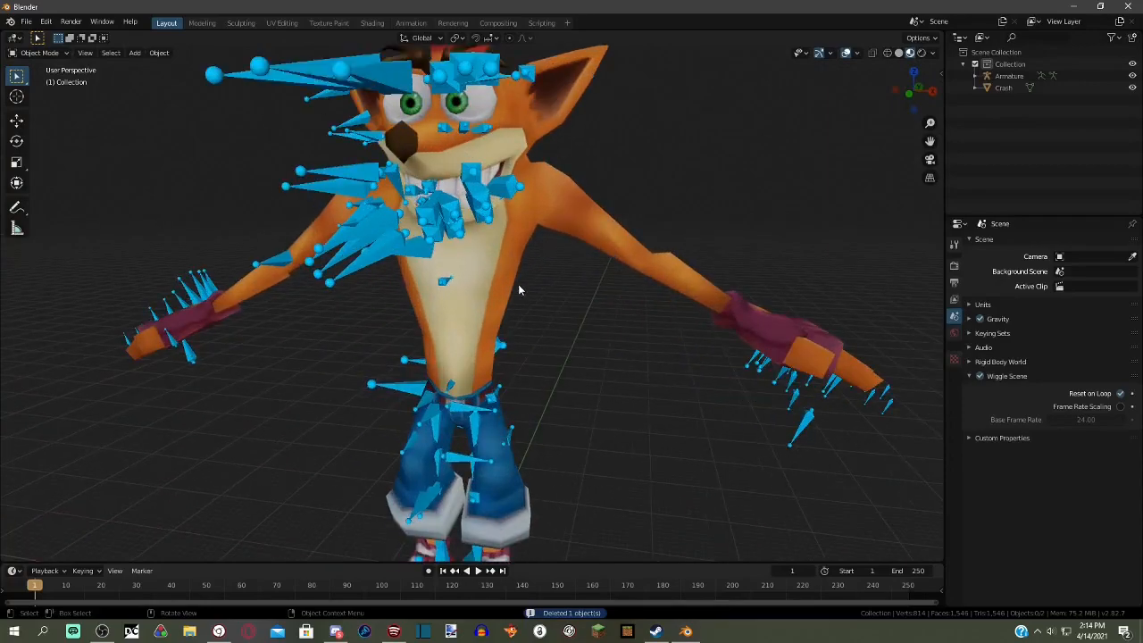
pyautogui.scroll(-1, 523, 255)
pyautogui.click(524, 259)
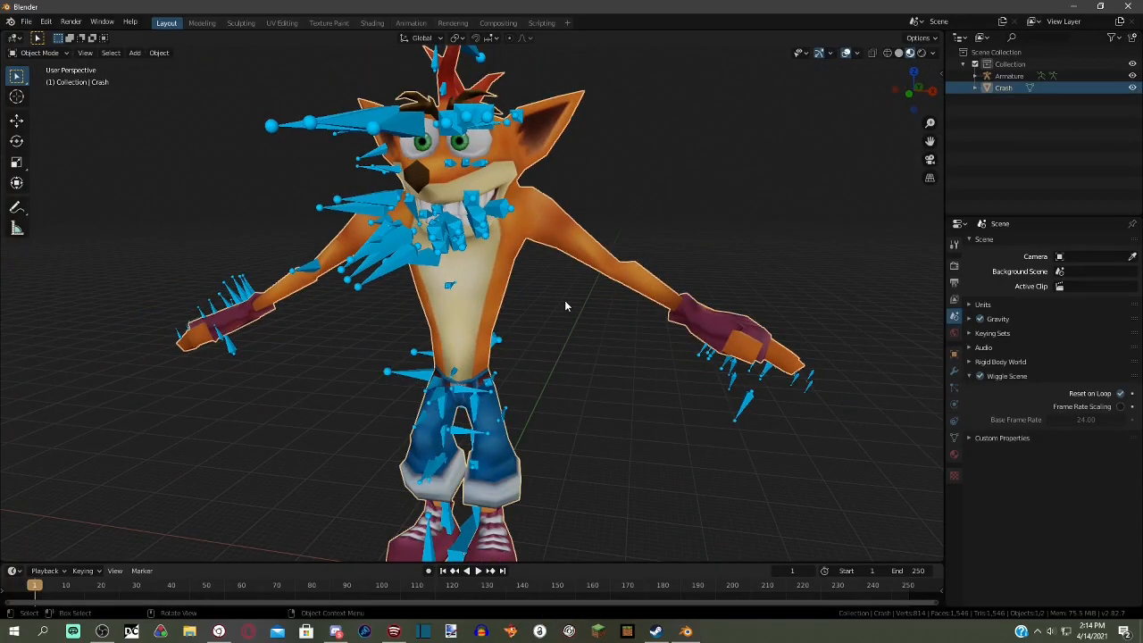
# - Try a free trackball rotation of the Crash mesh on its own, without the armature
pyautogui.click(473, 121)
pyautogui.moveTo(474, 120); pyautogui.dragTo(617, 335, button='middle')
pyautogui.click(592, 261)
pyautogui.moveTo(592, 261); pyautogui.dragTo(556, 285, button='middle')
pyautogui.press('r')
pyautogui.press('r')
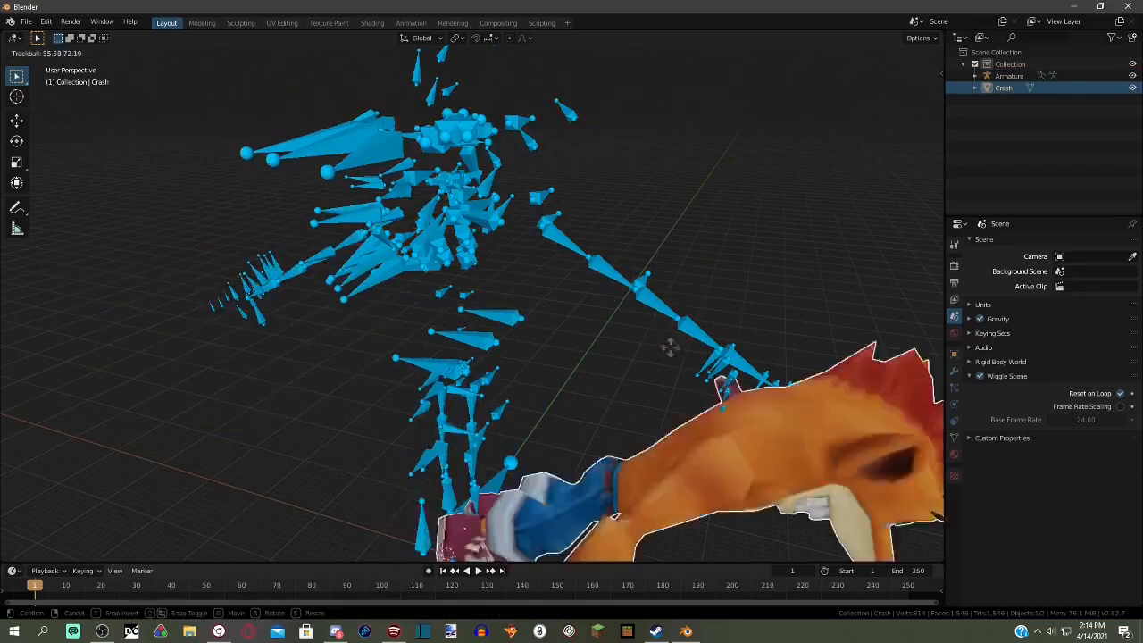
pyautogui.press('Escape')
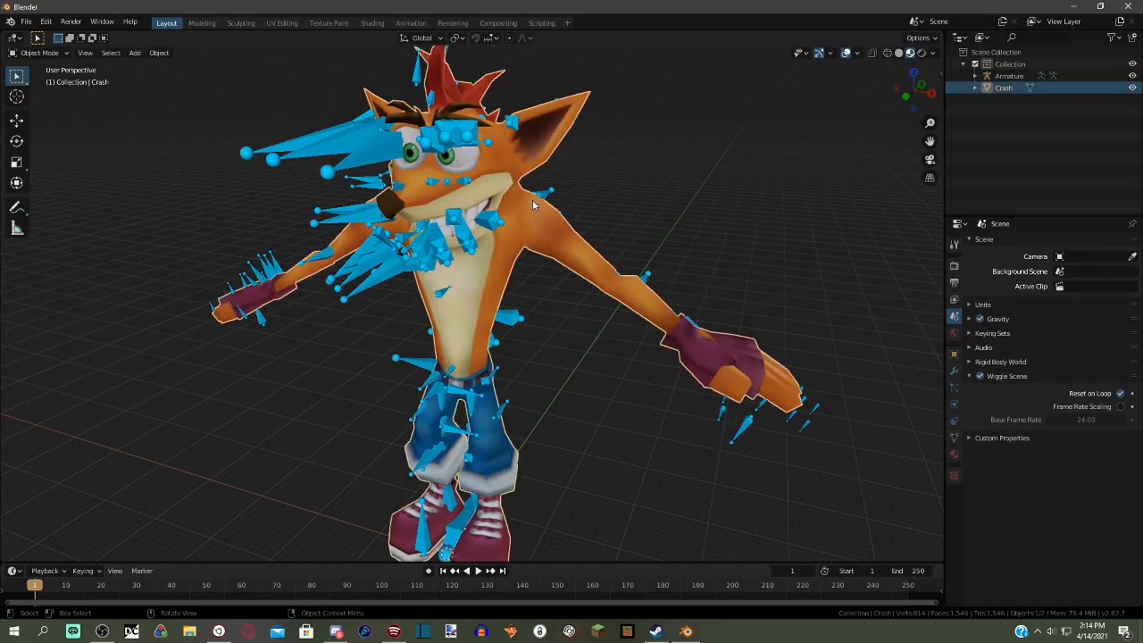
# - Add the armature to the selection and parent the Crash mesh to it with automatic weights
pyautogui.click(348, 143)
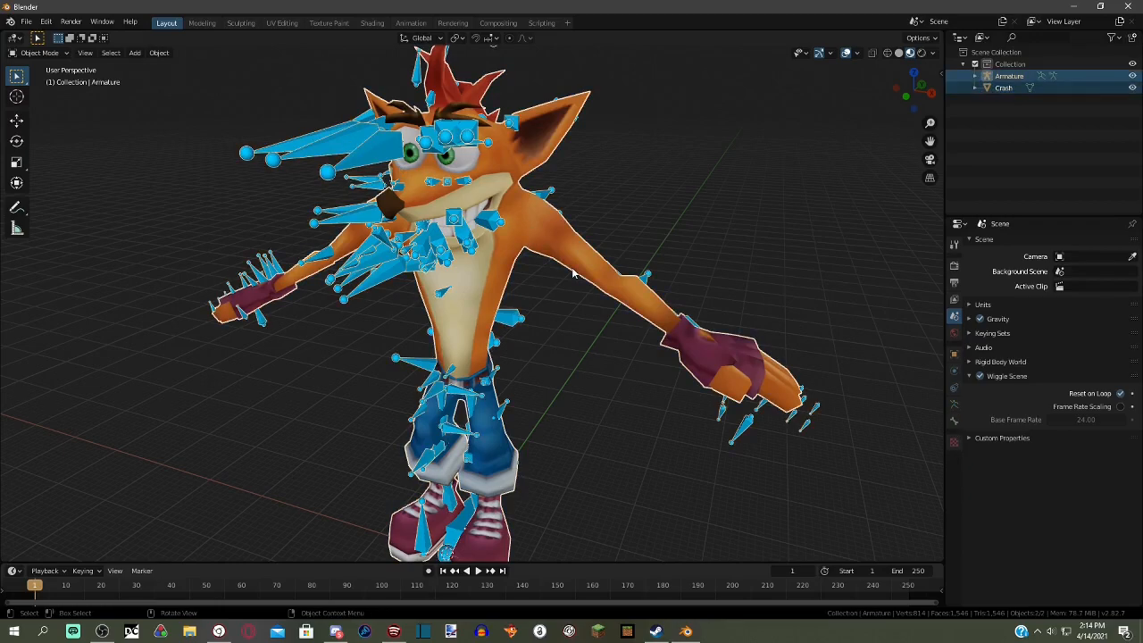
pyautogui.hotkey('ctrl', 'p')
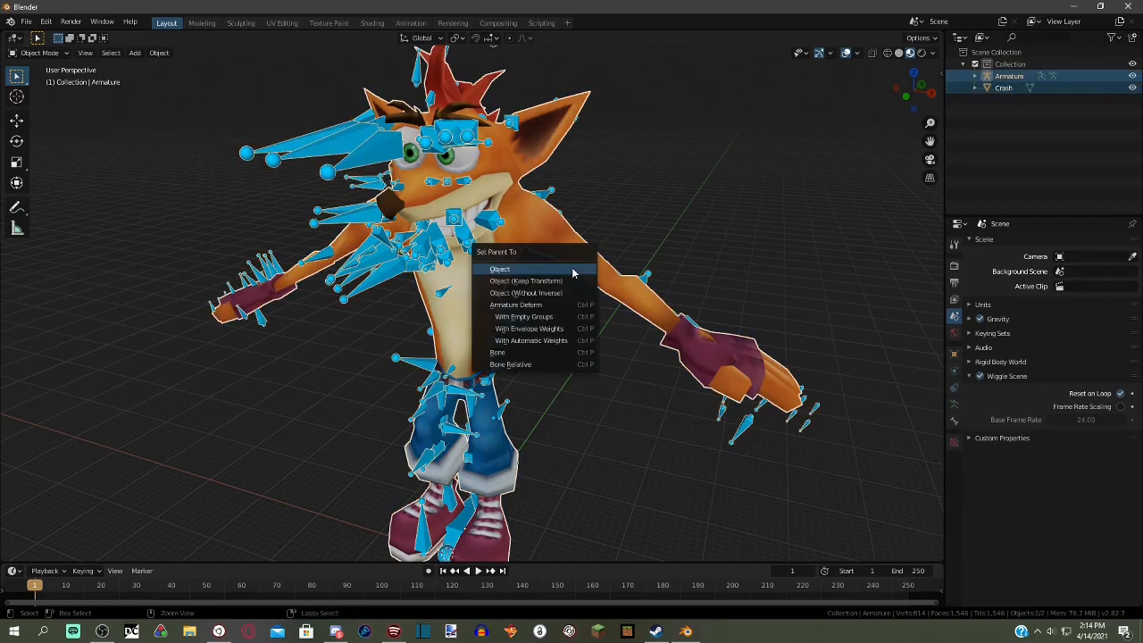
pyautogui.click(558, 345)
# - Try a free rotation of the armature together with its parented mesh and undo the rotation
pyautogui.press('r')
pyautogui.press('r')
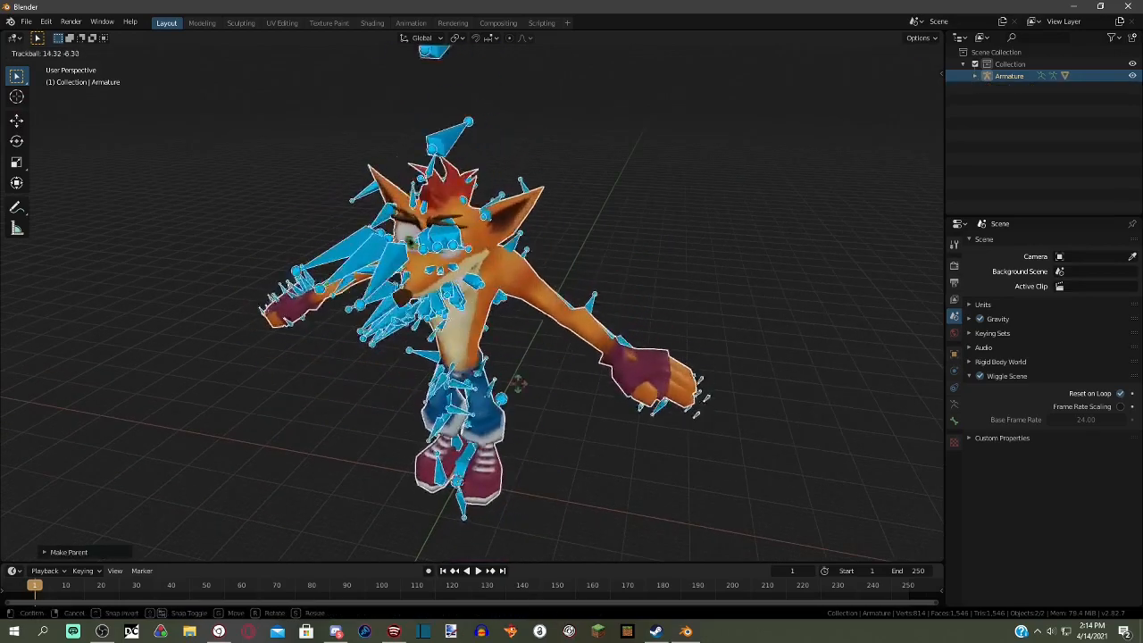
pyautogui.click(505, 389)
pyautogui.hotkey('ctrl', 'z')
# - Start pose mode with the CATS tools, try a free rotation of the root bone and undo it
pyautogui.press('n')
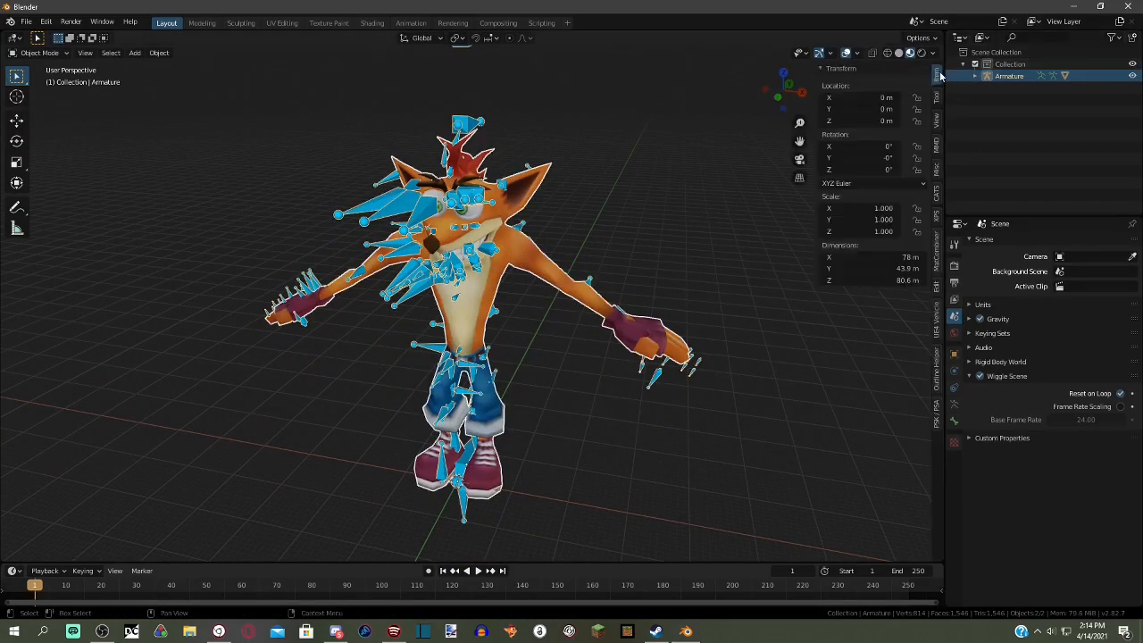
pyautogui.click(936, 193)
pyautogui.click(859, 139)
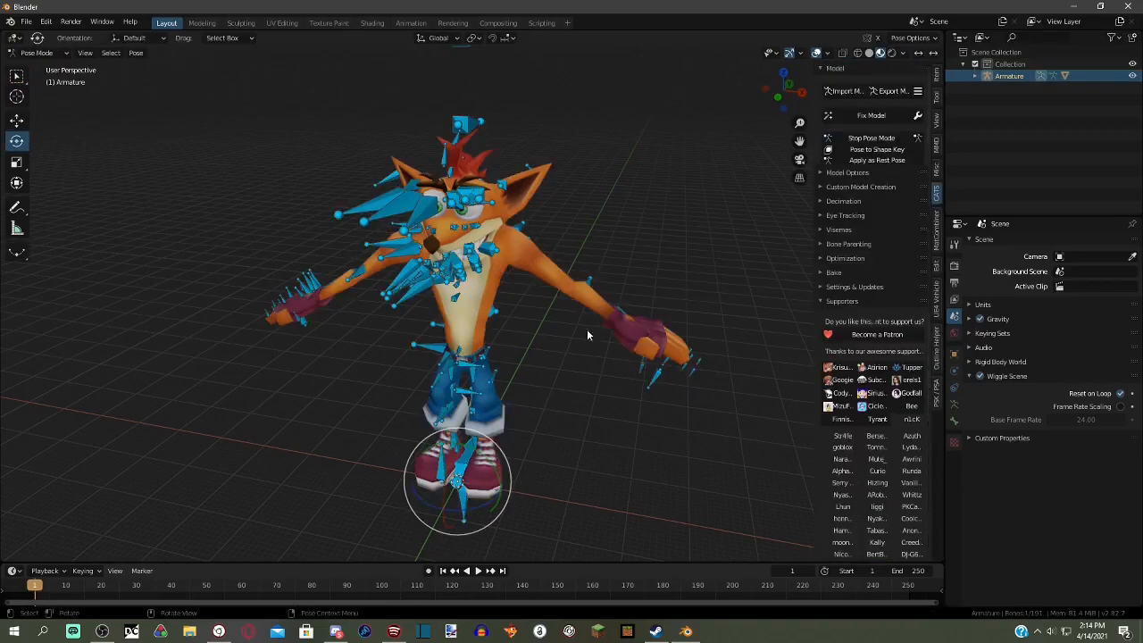
pyautogui.press('r')
pyautogui.press('r')
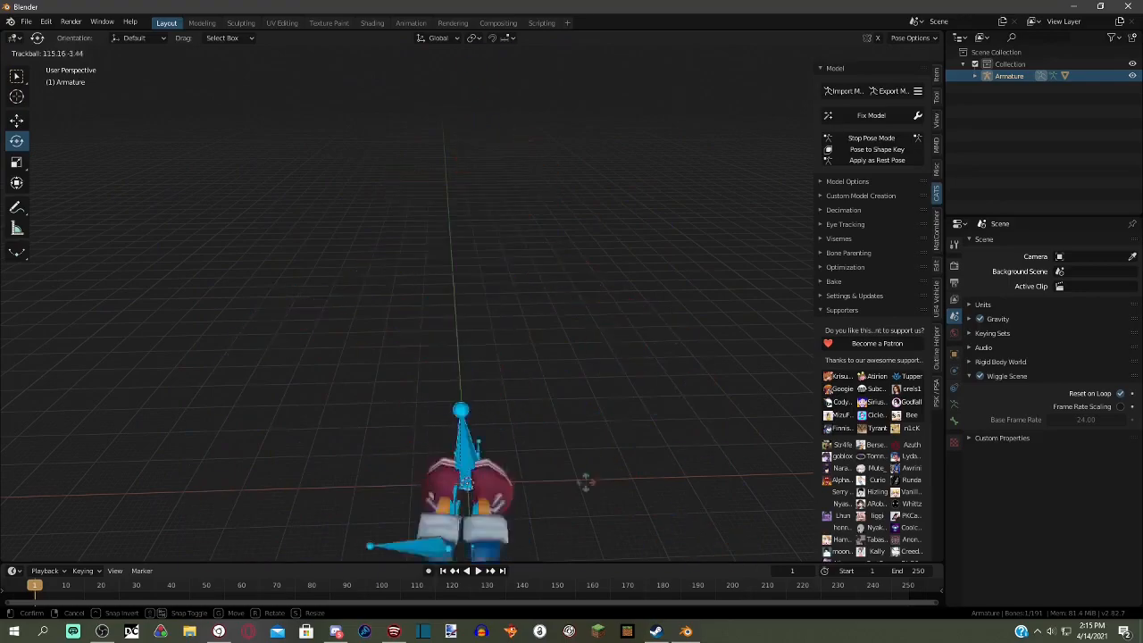
pyautogui.click(533, 393)
pyautogui.hotkey('ctrl', 'z')
# - Undo once more, stop CATS pose mode and return to Object Mode
pyautogui.moveTo(533, 392); pyautogui.dragTo(667, 349, button='middle')
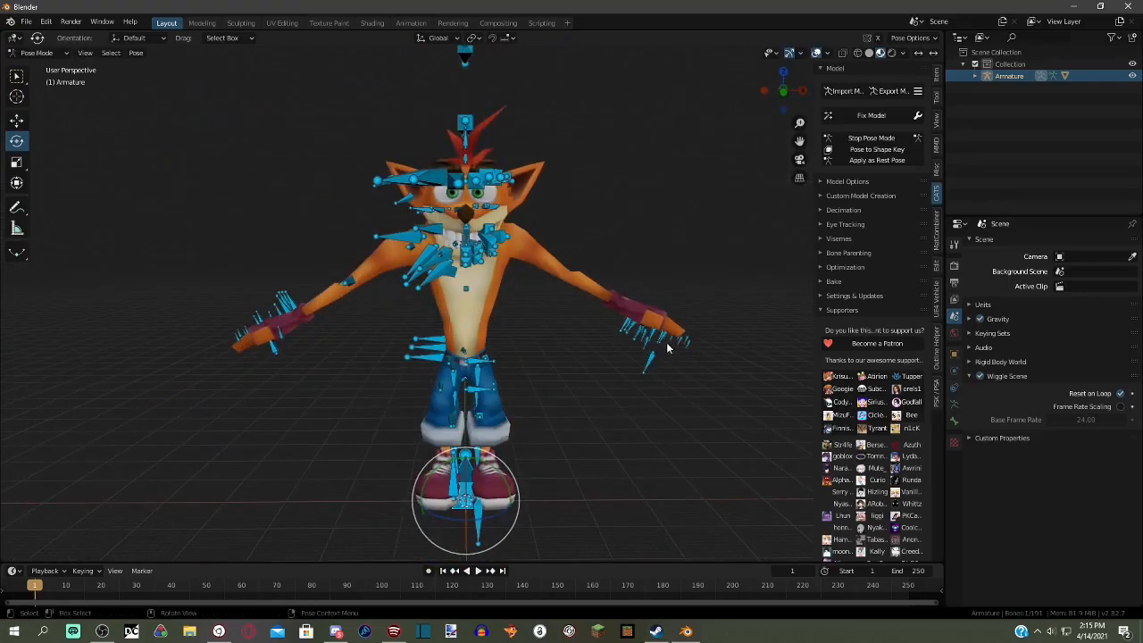
pyautogui.hotkey('ctrl', 'z')
pyautogui.scroll(2, 770, 208)
pyautogui.moveTo(769, 208); pyautogui.dragTo(716, 272, button='middle')
pyautogui.click(864, 138)
pyautogui.scroll(-3, 697, 291)
pyautogui.click(717, 266)
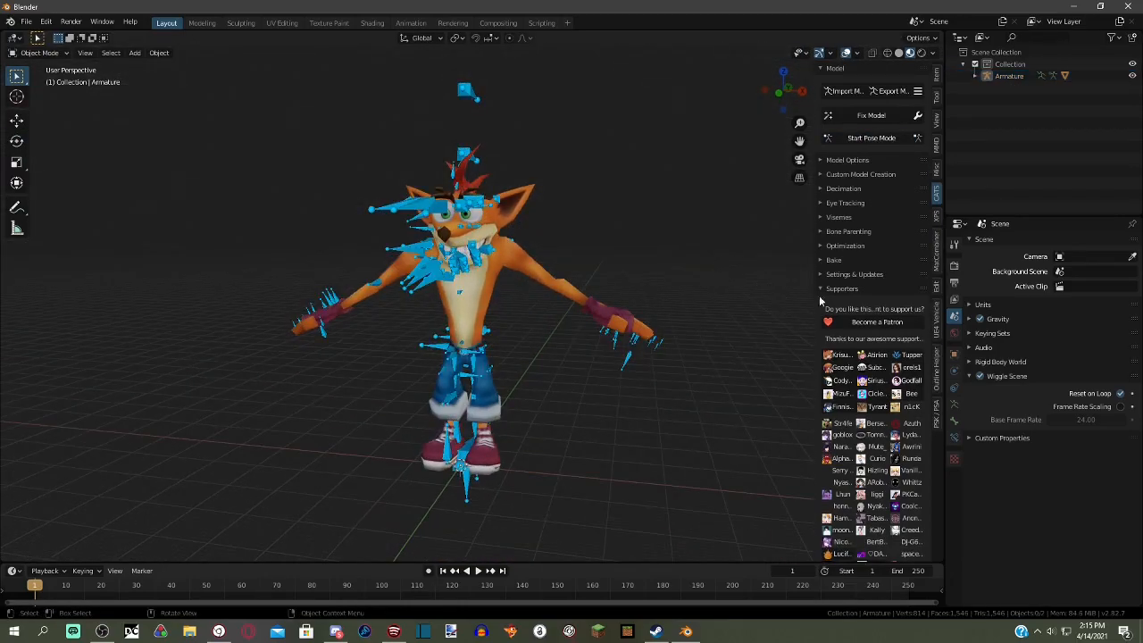
# - Try to import a PSA animation from the Animations folder with the PSK/PSA importer
pyautogui.click(936, 411)
pyautogui.click(629, 356)
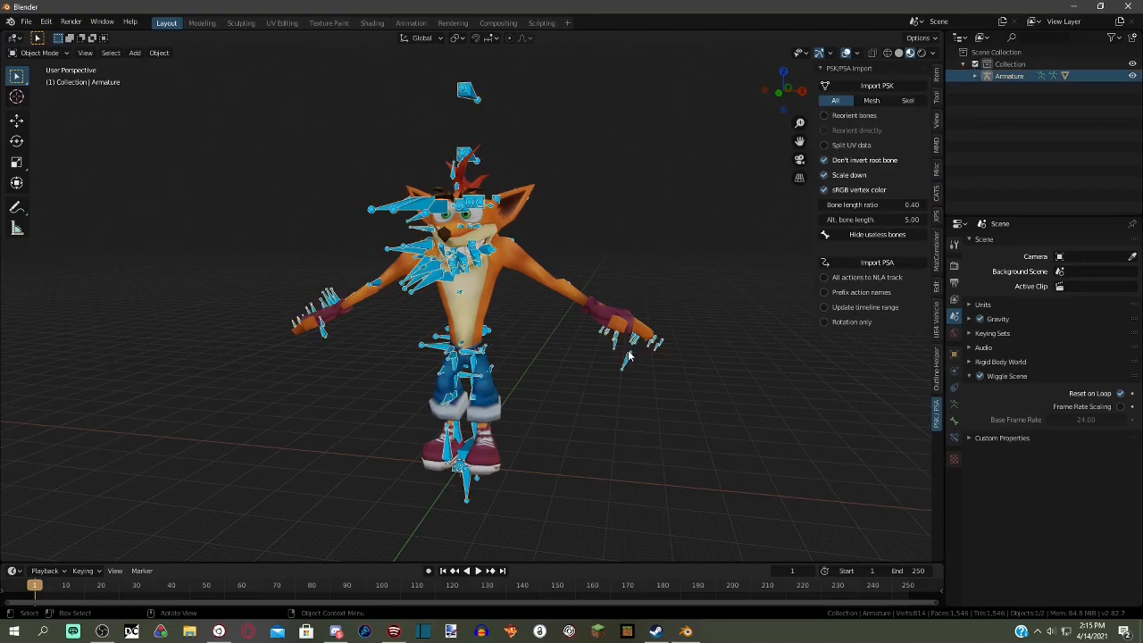
pyautogui.click(871, 263)
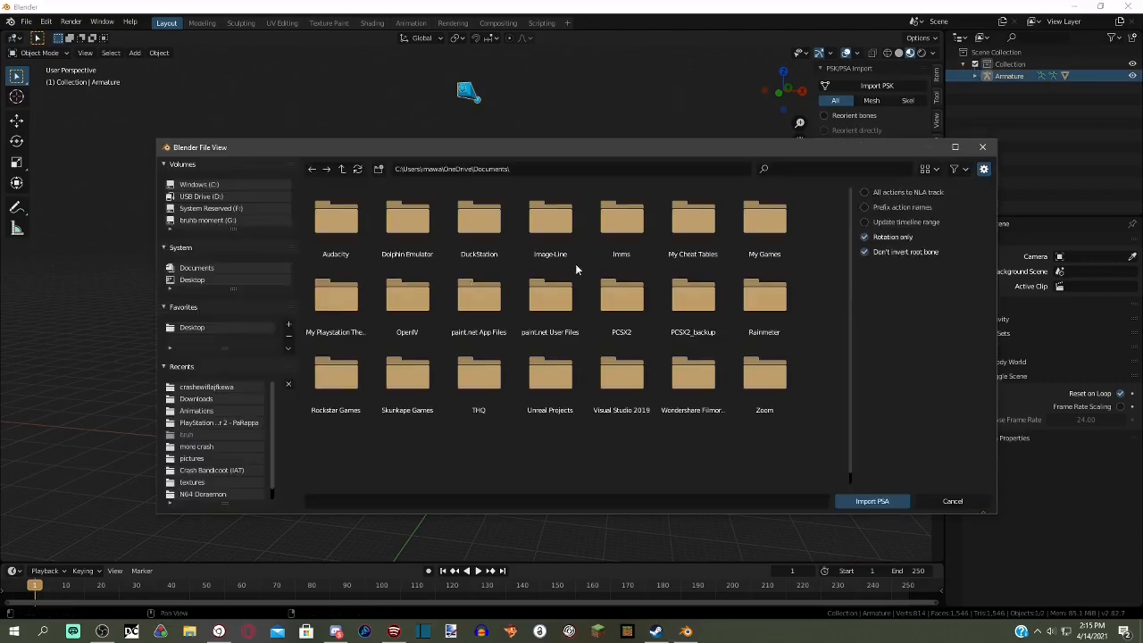
pyautogui.click(204, 411)
pyautogui.click(336, 243)
pyautogui.doubleClick(471, 229)
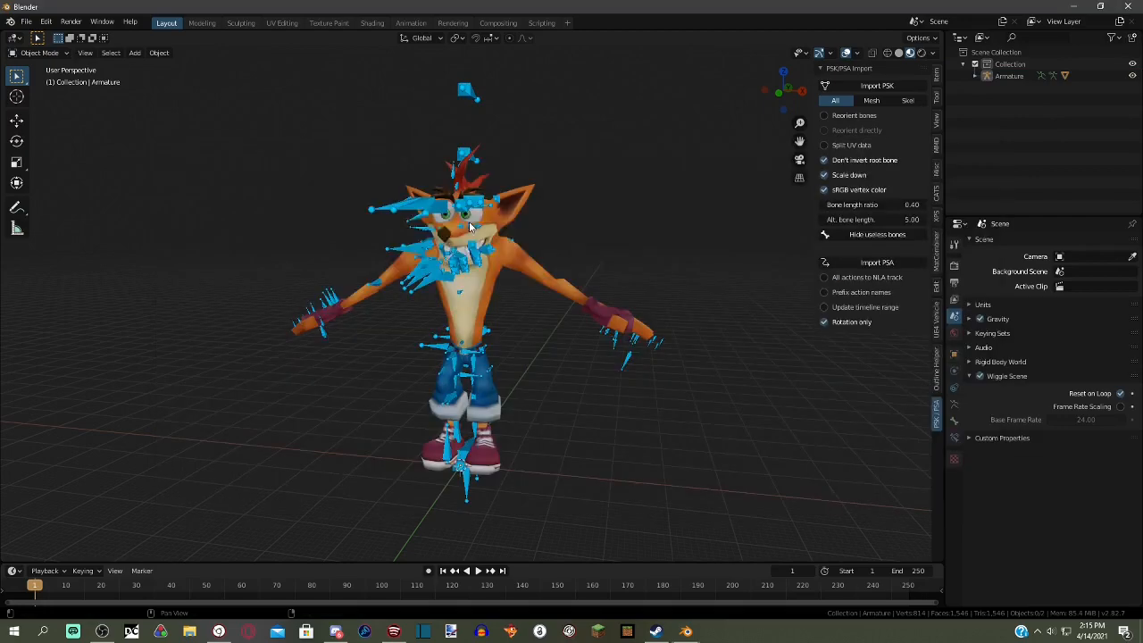
# - Select the armature and import the PSA animation onto it with Rotation only enabled
pyautogui.click(475, 266)
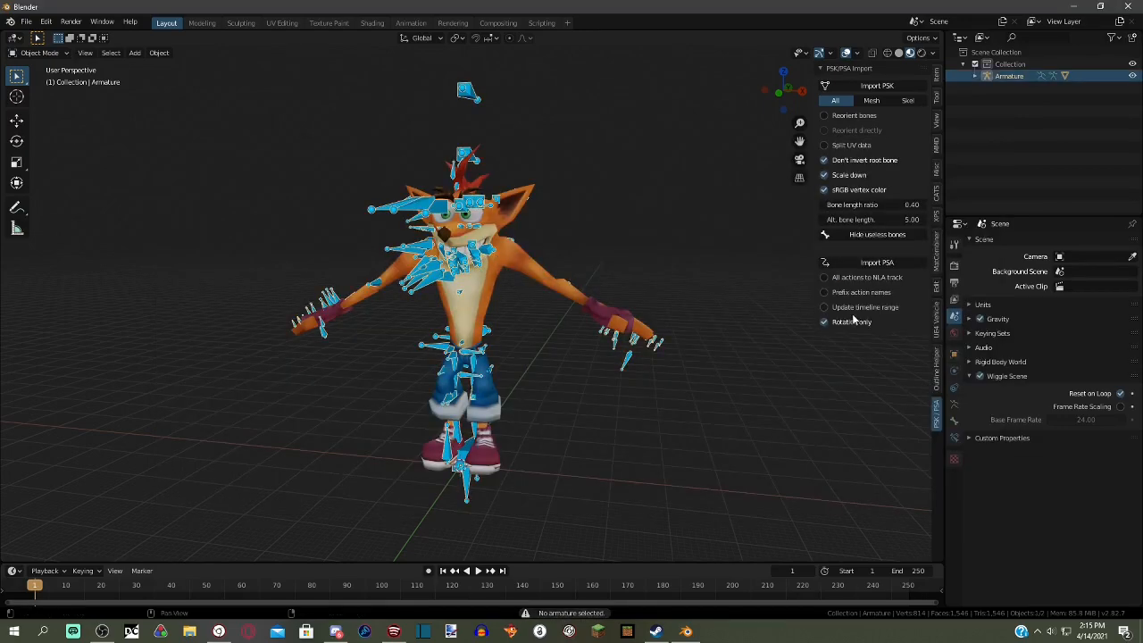
pyautogui.click(863, 263)
pyautogui.doubleClick(499, 251)
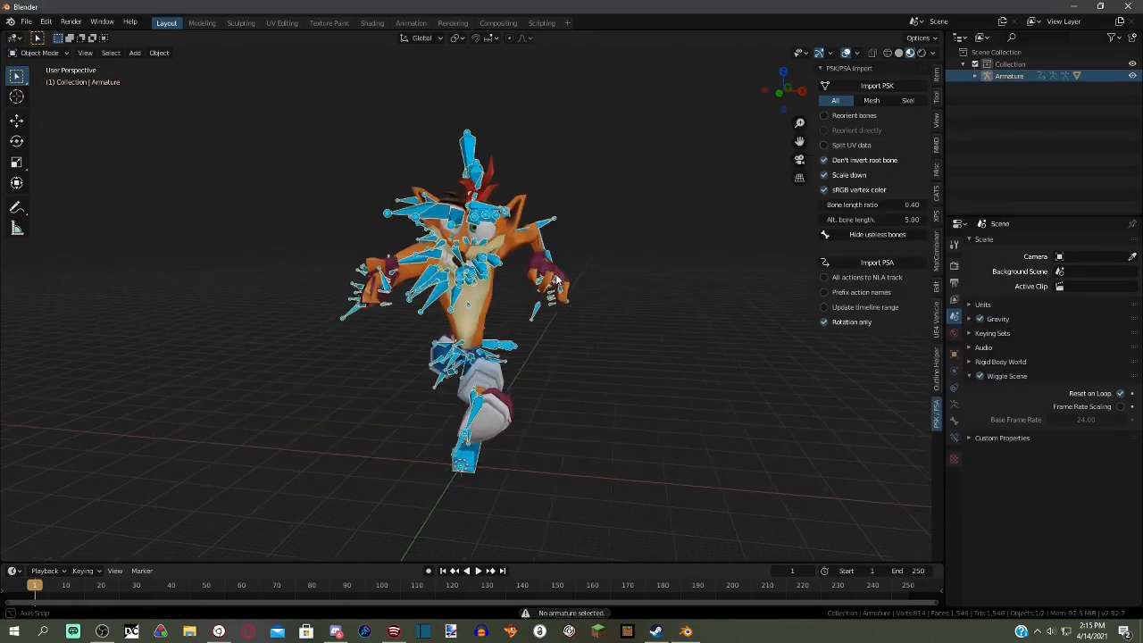
# - Play the imported animation and hide everything except the Crash mesh
pyautogui.press('space')
pyautogui.scroll(-2, 560, 286)
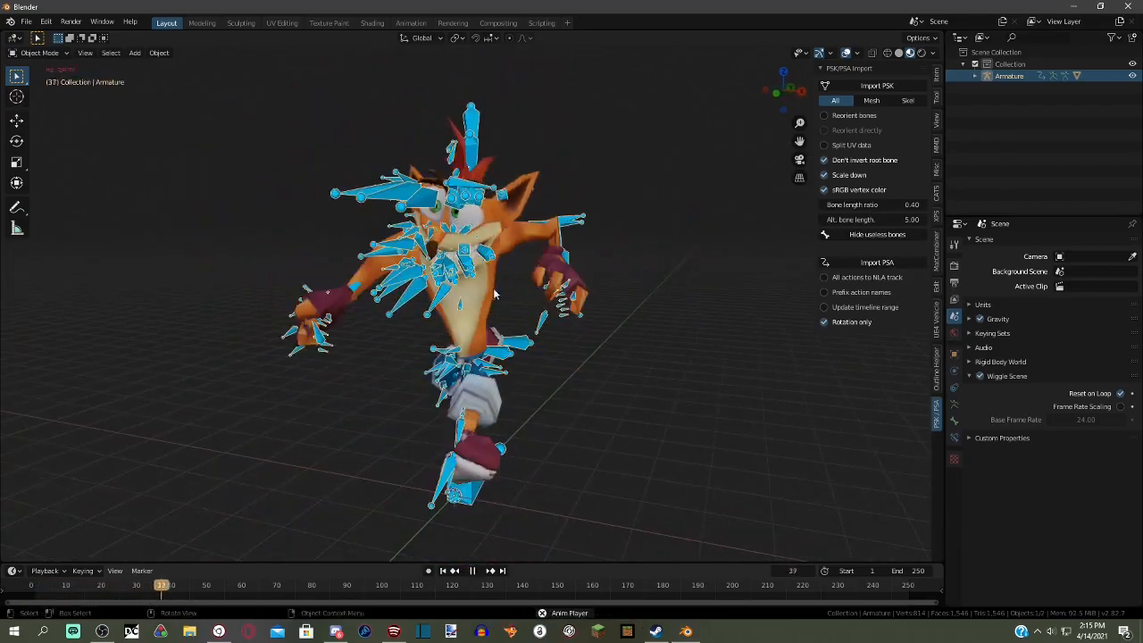
pyautogui.click(572, 307)
pyautogui.hotkey('shift', 'h')
pyautogui.press('space')
# - Replay the animation from the start, examine the mesh deformation from several angles and rewind to frame 0
pyautogui.moveTo(280, 585); pyautogui.dragTo(31, 571)
pyautogui.moveTo(405, 393); pyautogui.dragTo(563, 377, button='middle')
pyautogui.press('space')
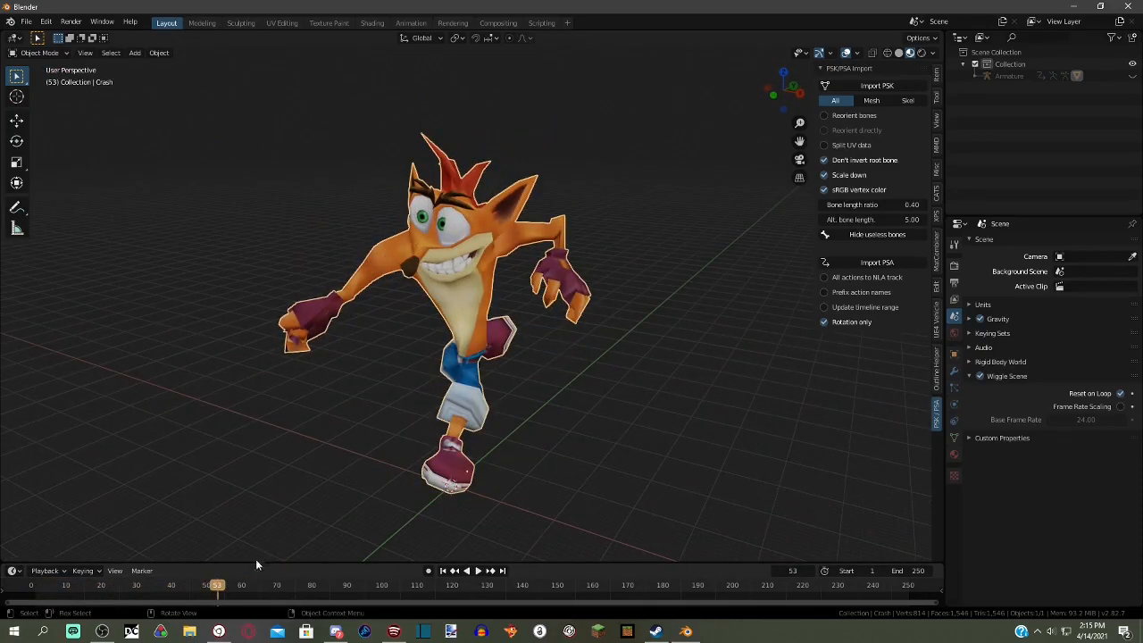
pyautogui.moveTo(220, 584); pyautogui.dragTo(17, 559)
pyautogui.press('space')
pyautogui.moveTo(642, 303); pyautogui.dragTo(659, 328, button='middle')
pyautogui.press('space')
pyautogui.moveTo(520, 325); pyautogui.dragTo(547, 325, button='middle')
pyautogui.moveTo(137, 585); pyautogui.dragTo(31, 585)
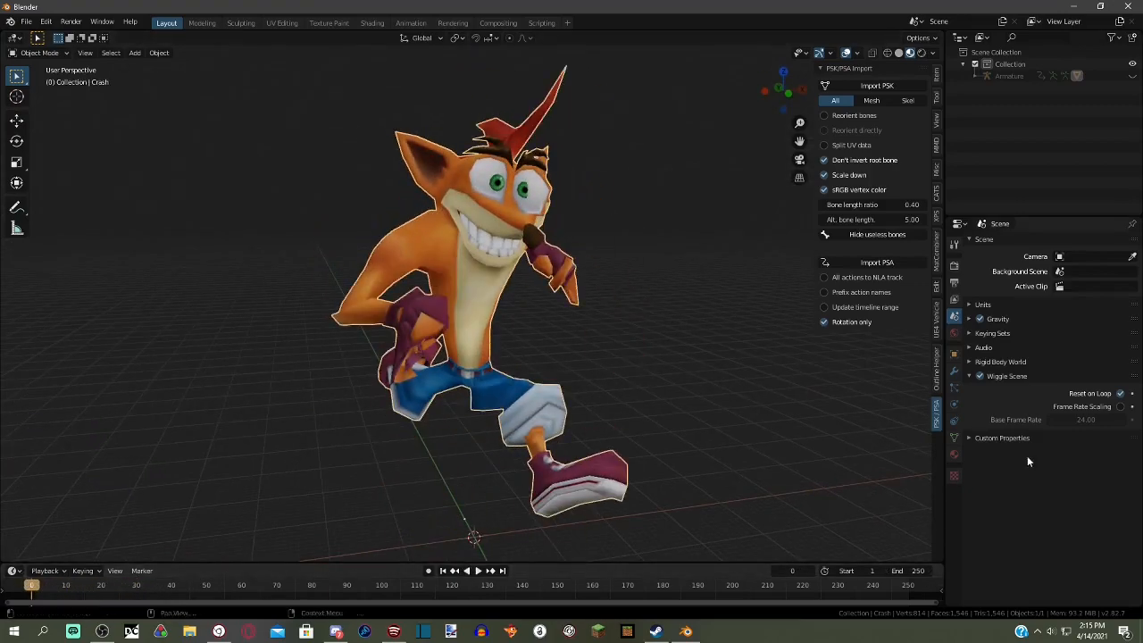
# - Put the Crash mesh in Edit Mode and show its vertex groups in a wider, taller list
pyautogui.click(41, 81)
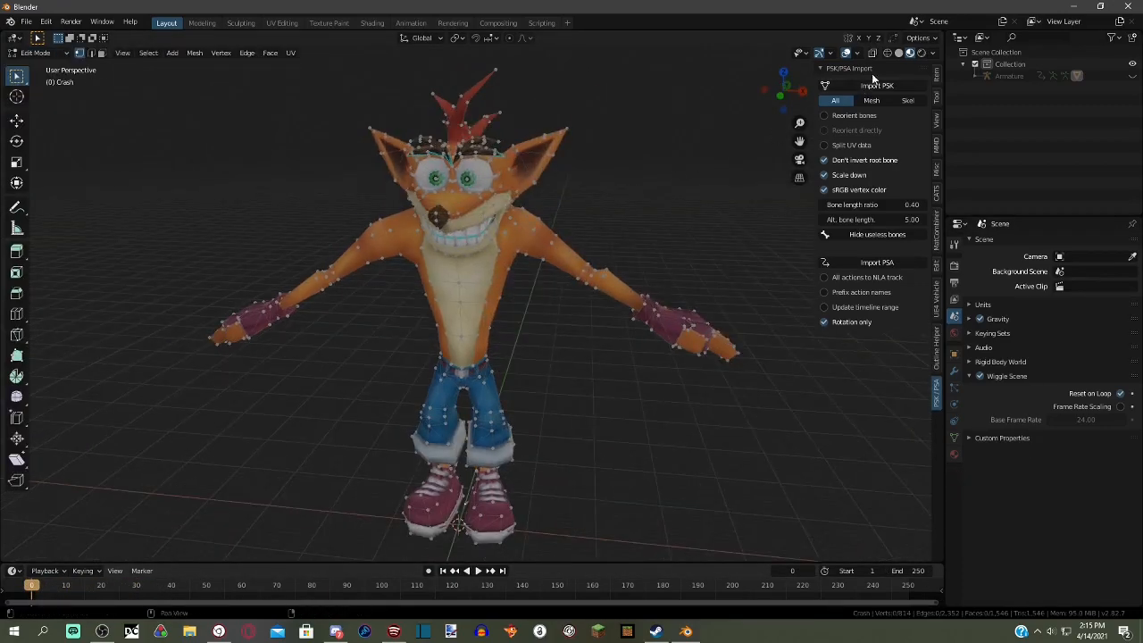
pyautogui.moveTo(660, 322); pyautogui.dragTo(613, 358, button='middle')
pyautogui.scroll(2, 641, 278)
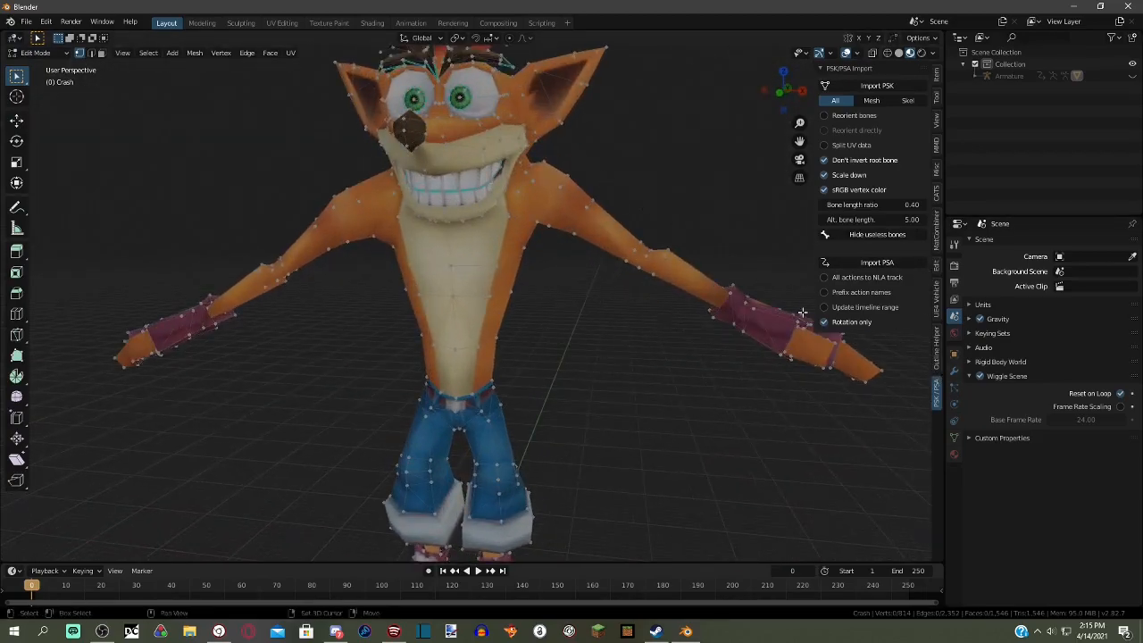
pyautogui.click(953, 436)
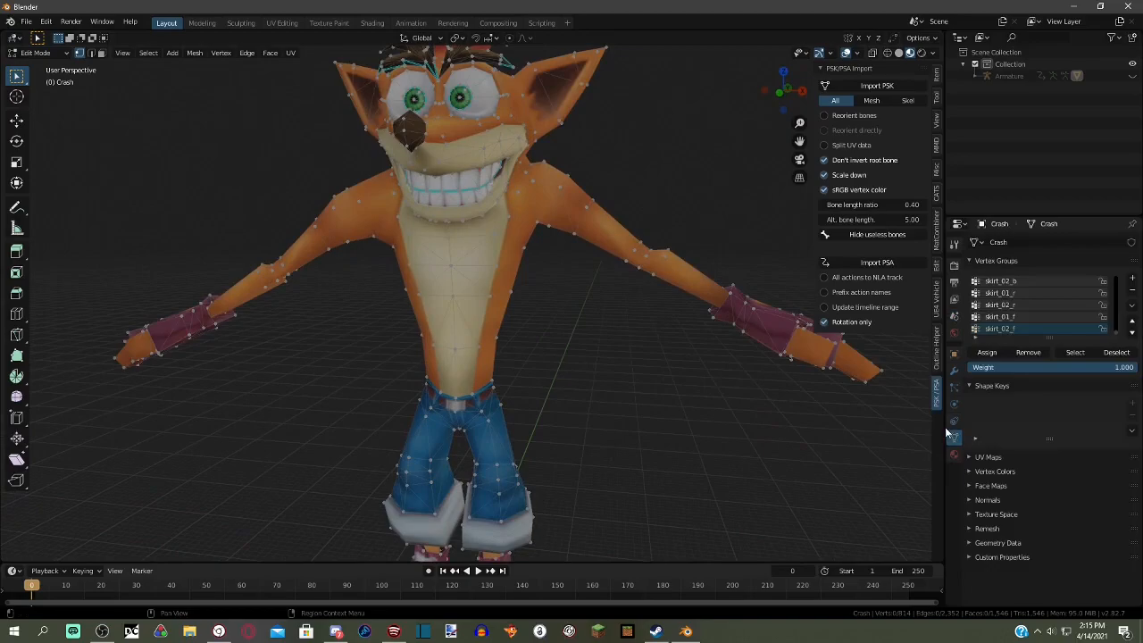
pyautogui.moveTo(943, 428); pyautogui.dragTo(741, 427)
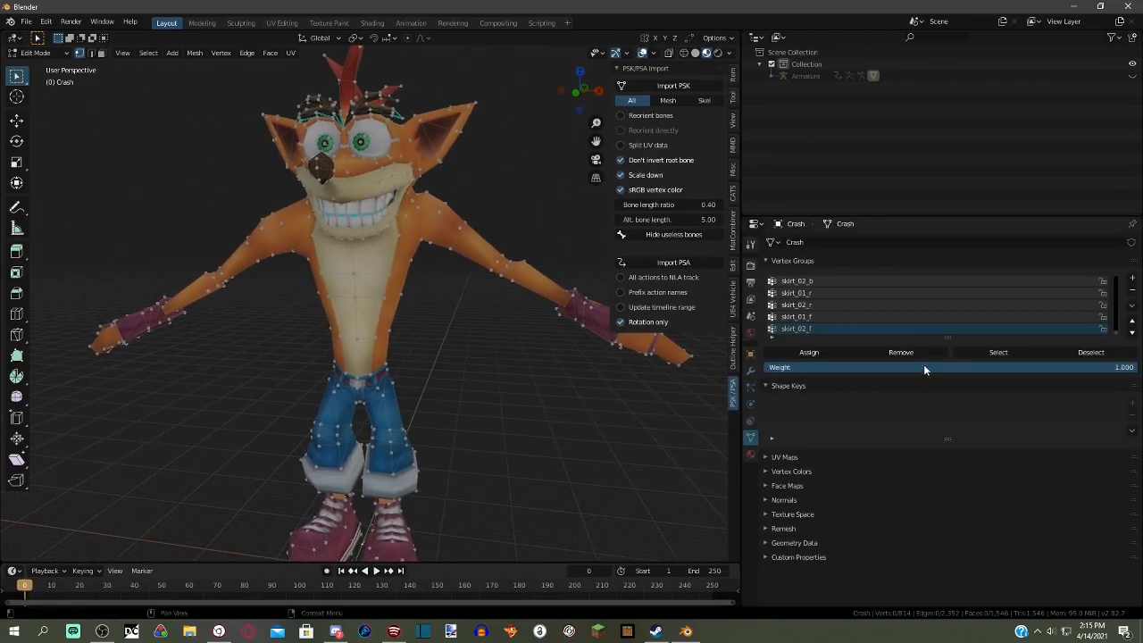
pyautogui.moveTo(946, 336); pyautogui.dragTo(947, 530)
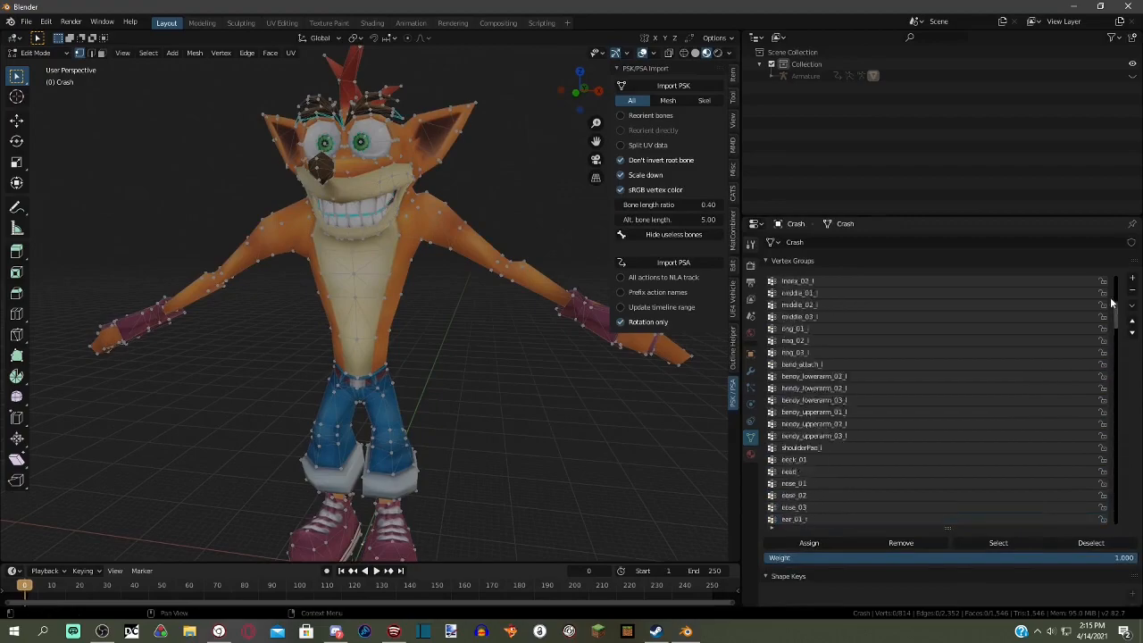
# - Launch a second Blender instance and dismiss its splash screen
pyautogui.rightClick(687, 630)
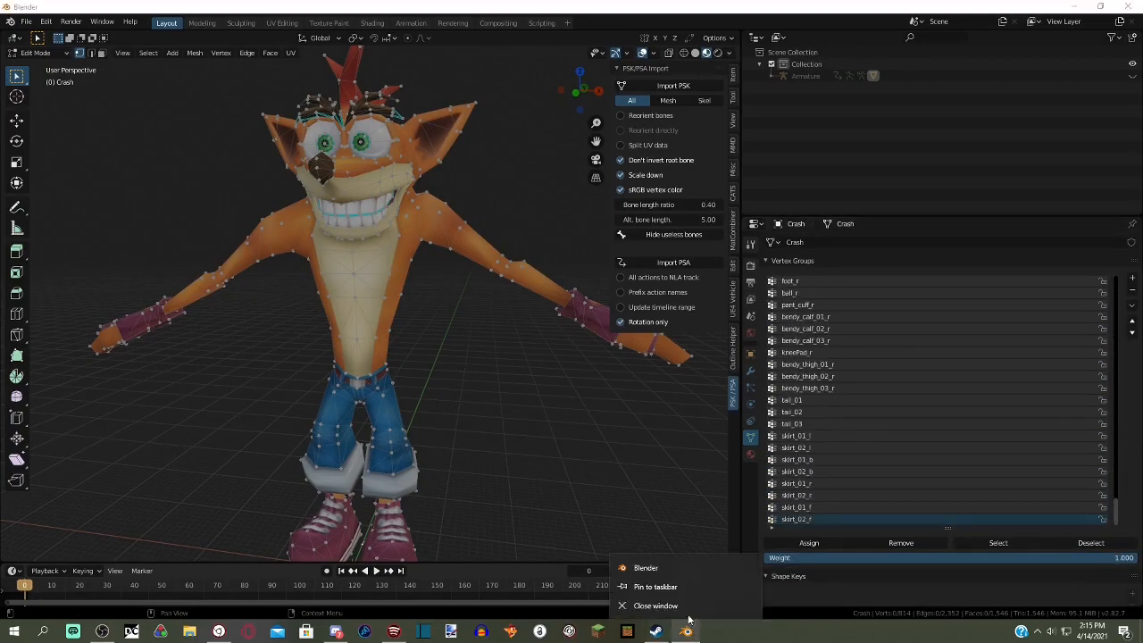
pyautogui.click(657, 568)
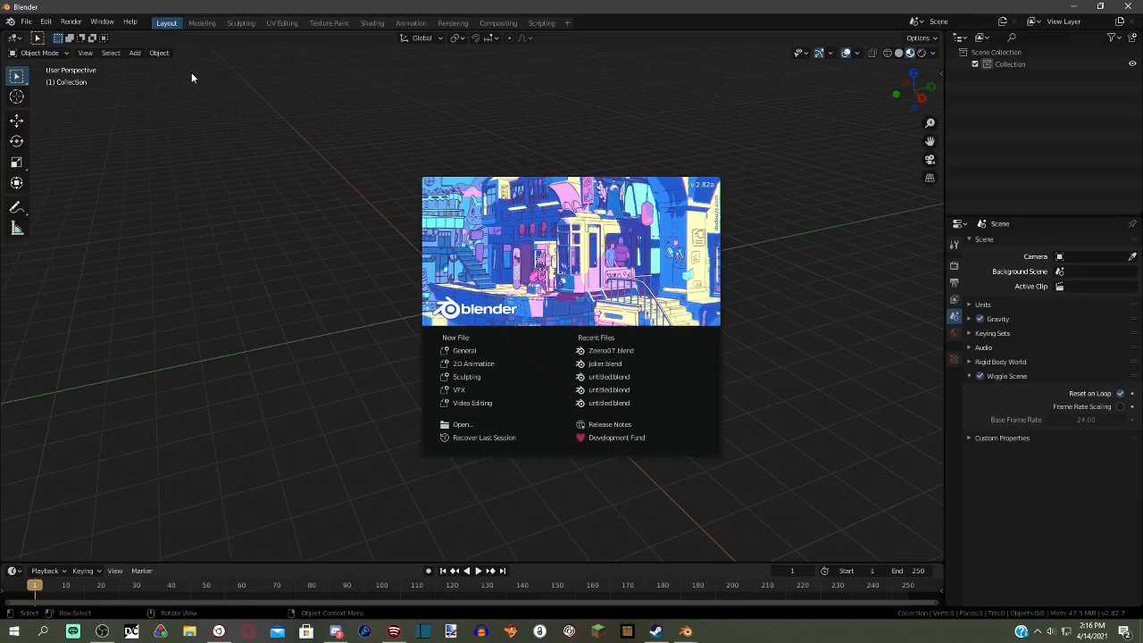
pyautogui.click(191, 73)
# - Import the FBX file crashplyr.FBX from the Downloads folder into the empty scene
pyautogui.click(26, 22)
pyautogui.moveTo(77, 183)
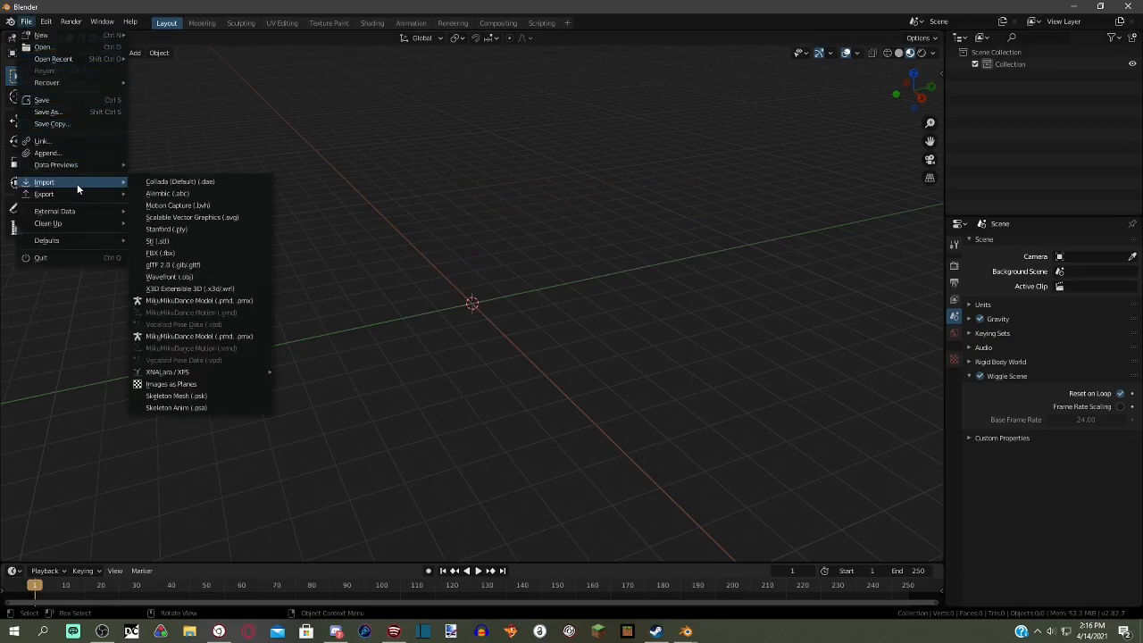
pyautogui.click(211, 253)
pyautogui.click(205, 387)
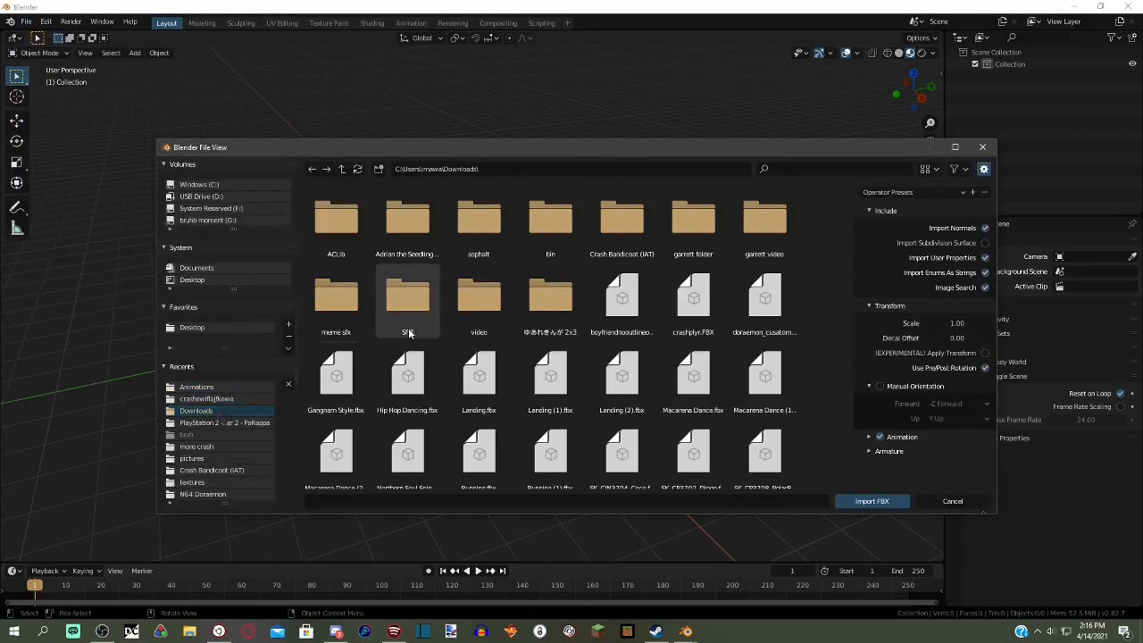
pyautogui.doubleClick(694, 304)
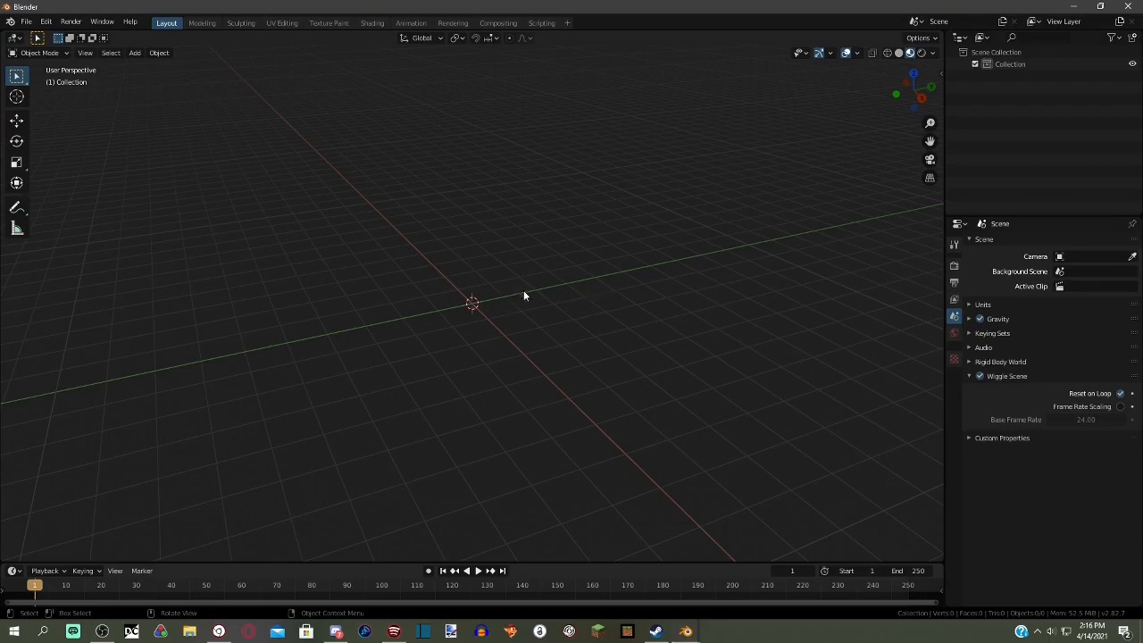
# - Clear the imported model's scale and select its armature, with the whole rigged character in view
pyautogui.hotkey('alt', 's')
pyautogui.scroll(-5, 618, 317)
pyautogui.click(618, 319)
pyautogui.scroll(-8, 621, 312)
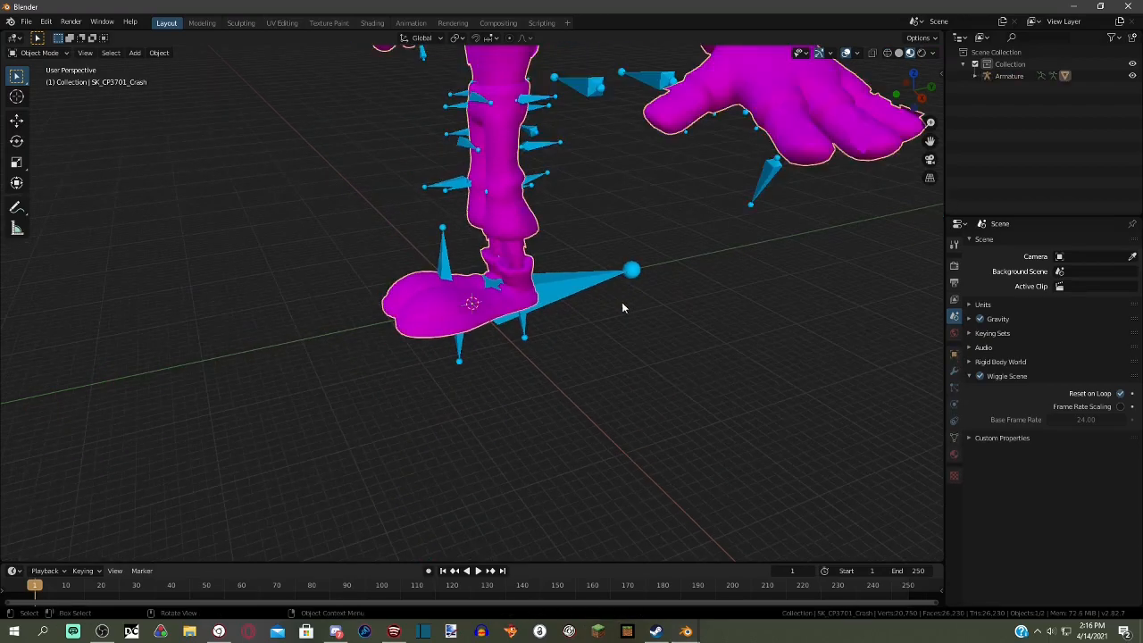
pyautogui.scroll(-2, 622, 307)
pyautogui.click(563, 291)
pyautogui.moveTo(563, 292); pyautogui.dragTo(646, 284, button='middle')
pyautogui.scroll(-2, 646, 285)
pyautogui.keyDown('shift'); pyautogui.moveTo(627, 214); pyautogui.dragTo(643, 342, button='middle'); pyautogui.keyUp('shift')
pyautogui.moveTo(673, 292)
pyautogui.mouseDown(button='middle')
pyautogui.moveTo(688, 268)
pyautogui.moveTo(682, 300)
pyautogui.mouseUp(button='middle')
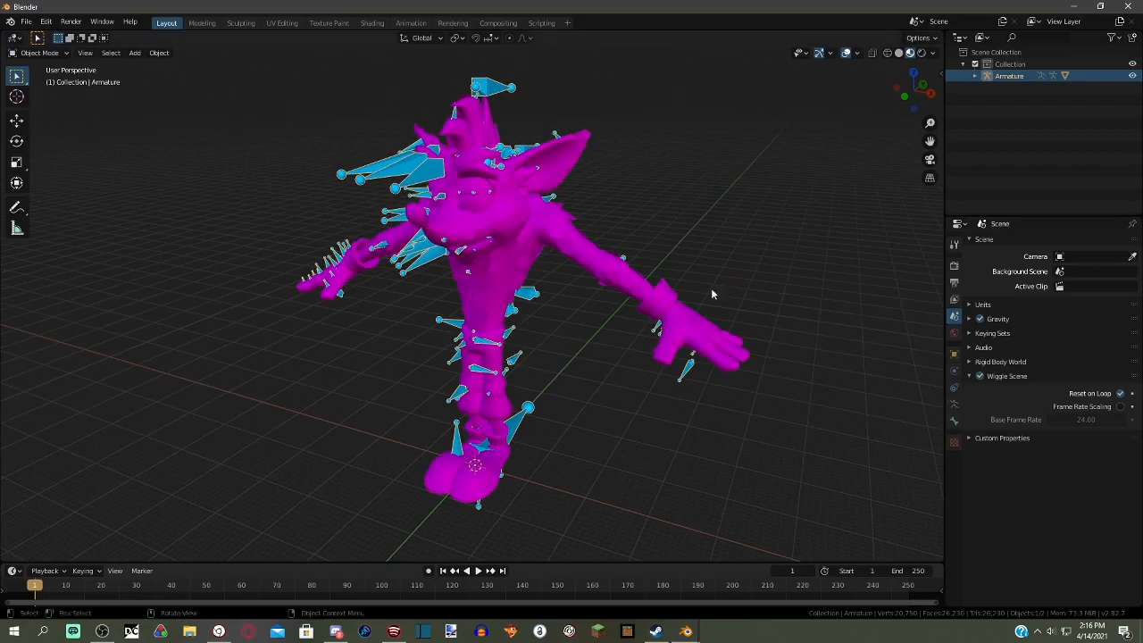
# - Select the imported character mesh and show its vertex groups in a taller, wider list
pyautogui.click(954, 404)
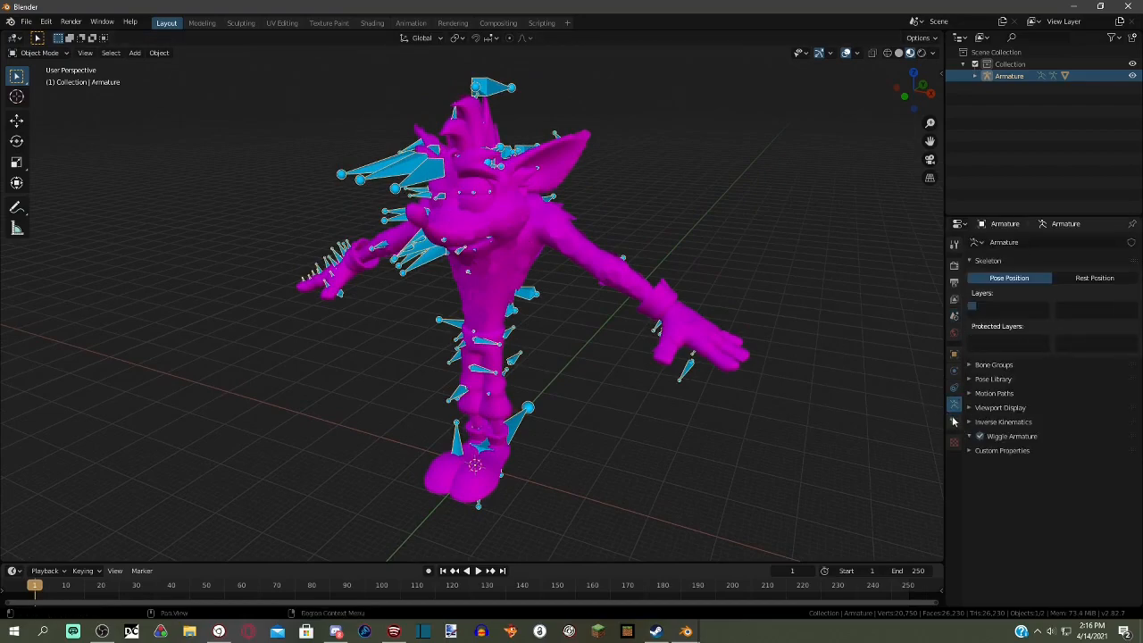
pyautogui.click(709, 325)
pyautogui.moveTo(1045, 339); pyautogui.dragTo(1046, 541)
pyautogui.moveTo(943, 385); pyautogui.dragTo(414, 341)
# - Restore the second Blender window to a smaller size over the desktop, narrow its properties area and lengthen the vertex group list
pyautogui.moveTo(537, 14); pyautogui.dragTo(986, 76)
pyautogui.moveTo(975, 11); pyautogui.dragTo(645, 47)
pyautogui.moveTo(905, 68); pyautogui.dragTo(589, 24)
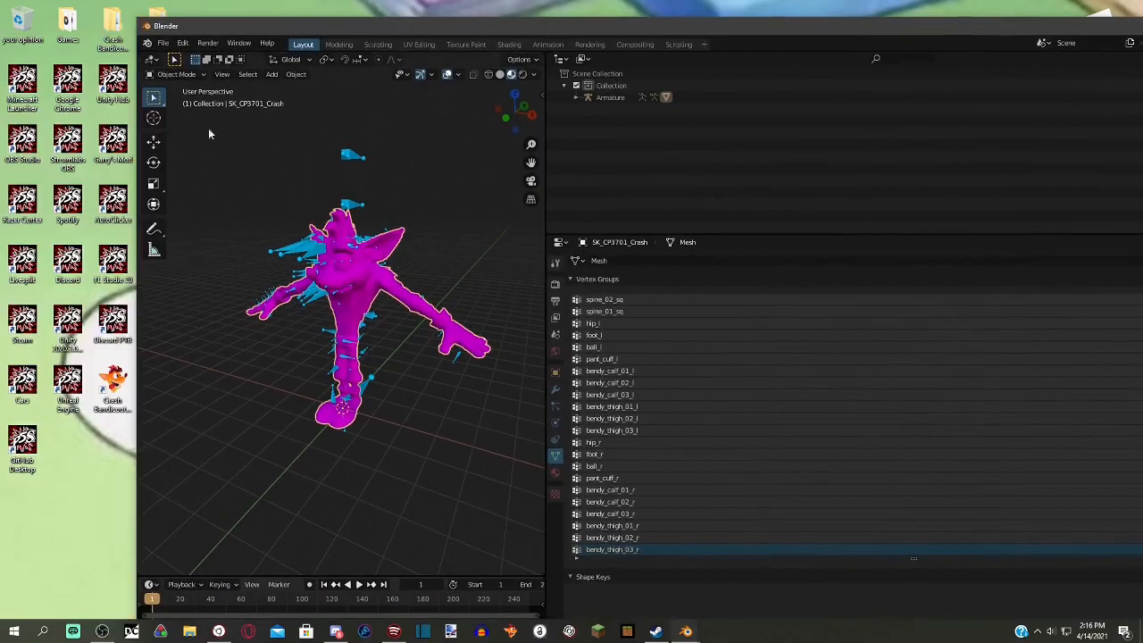
pyautogui.moveTo(135, 128); pyautogui.dragTo(412, 157)
pyautogui.moveTo(804, 27); pyautogui.dragTo(673, 20)
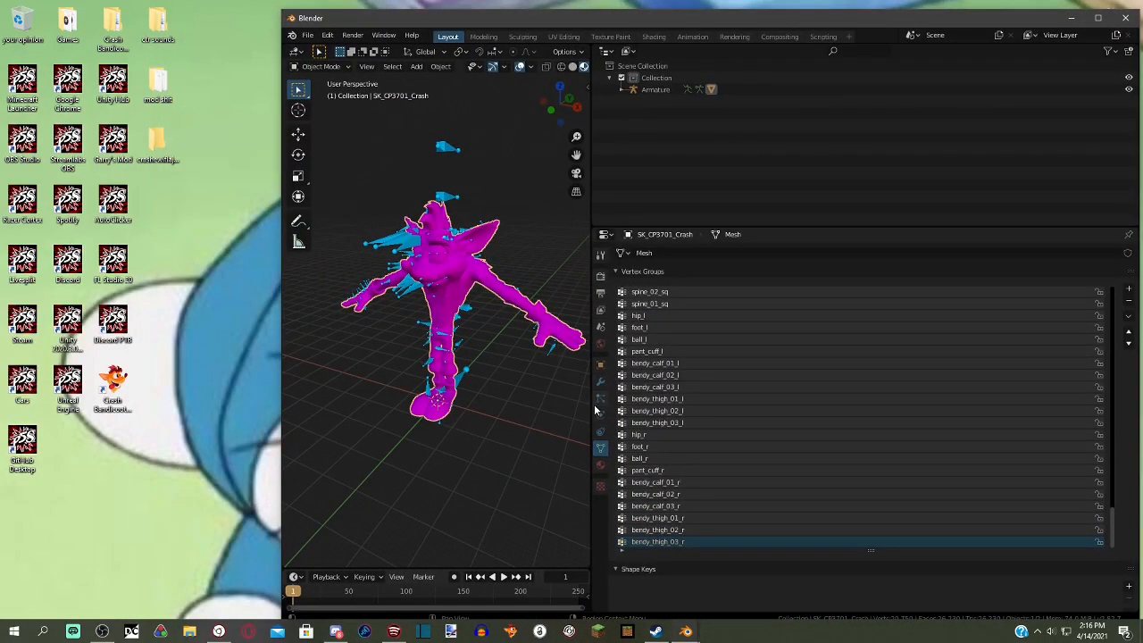
pyautogui.moveTo(591, 402); pyautogui.dragTo(896, 382)
pyautogui.moveTo(1024, 547); pyautogui.dragTo(1025, 583)
# - Bring the Crash Tag Team Racing instance up beside the reference window and compare the two vertex group lists
pyautogui.moveTo(686, 631)
pyautogui.click(637, 595)
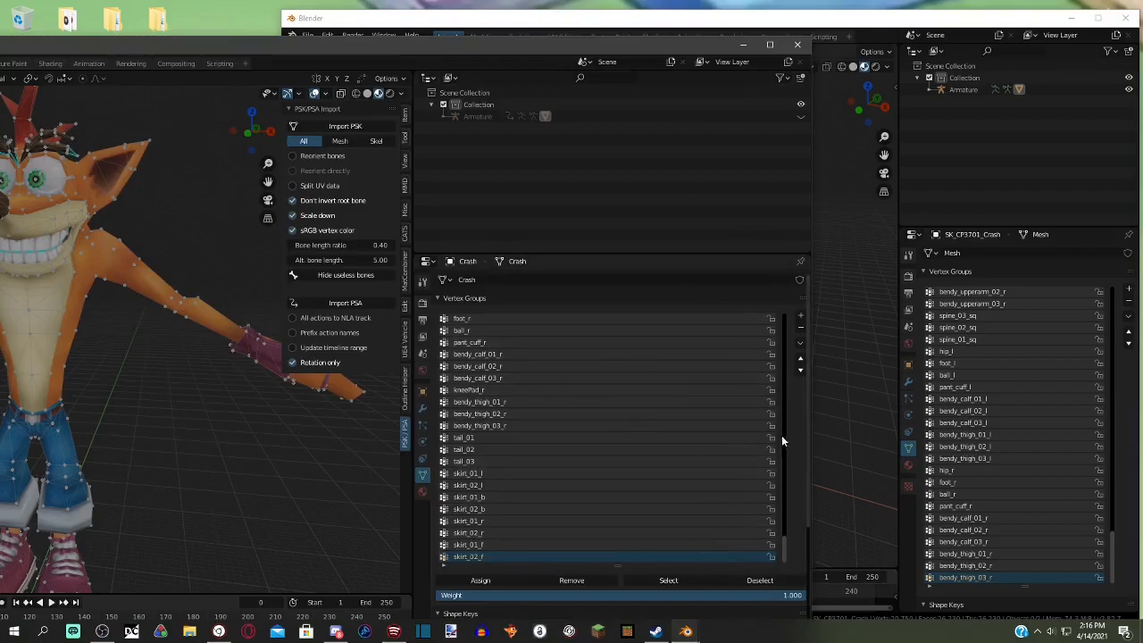
pyautogui.moveTo(783, 547)
pyautogui.mouseDown()
pyautogui.moveTo(791, 400)
pyautogui.moveTo(802, 544)
pyautogui.mouseUp()
pyautogui.click(1101, 547)
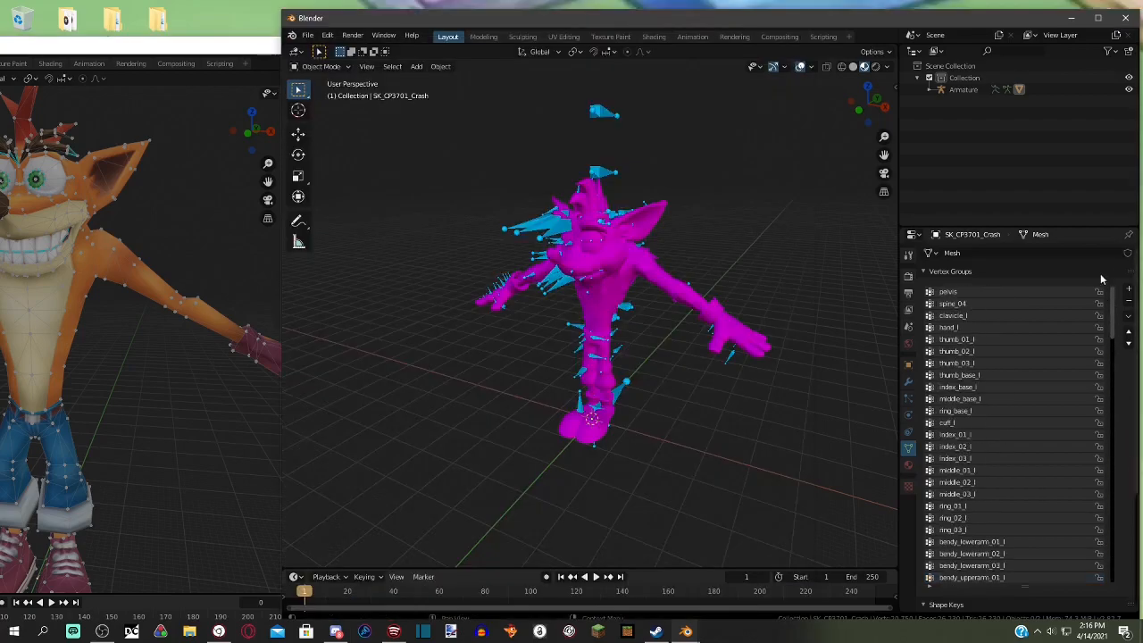
pyautogui.click(253, 53)
pyautogui.scroll(-4, 608, 493)
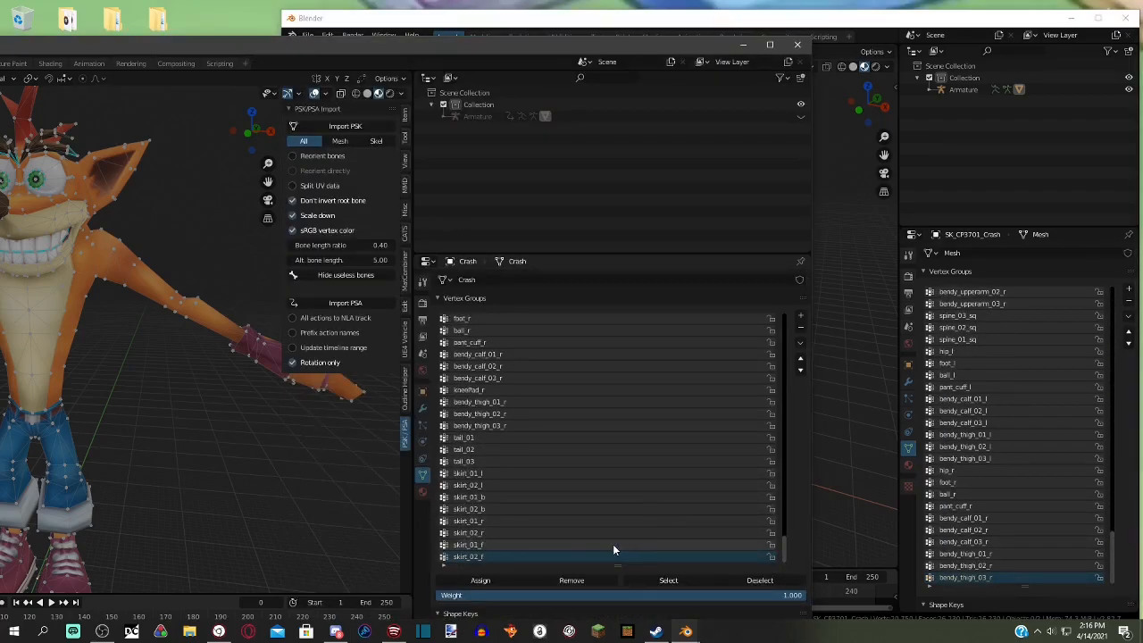
pyautogui.moveTo(197, 398); pyautogui.dragTo(170, 398, button='middle')
pyautogui.click(877, 336)
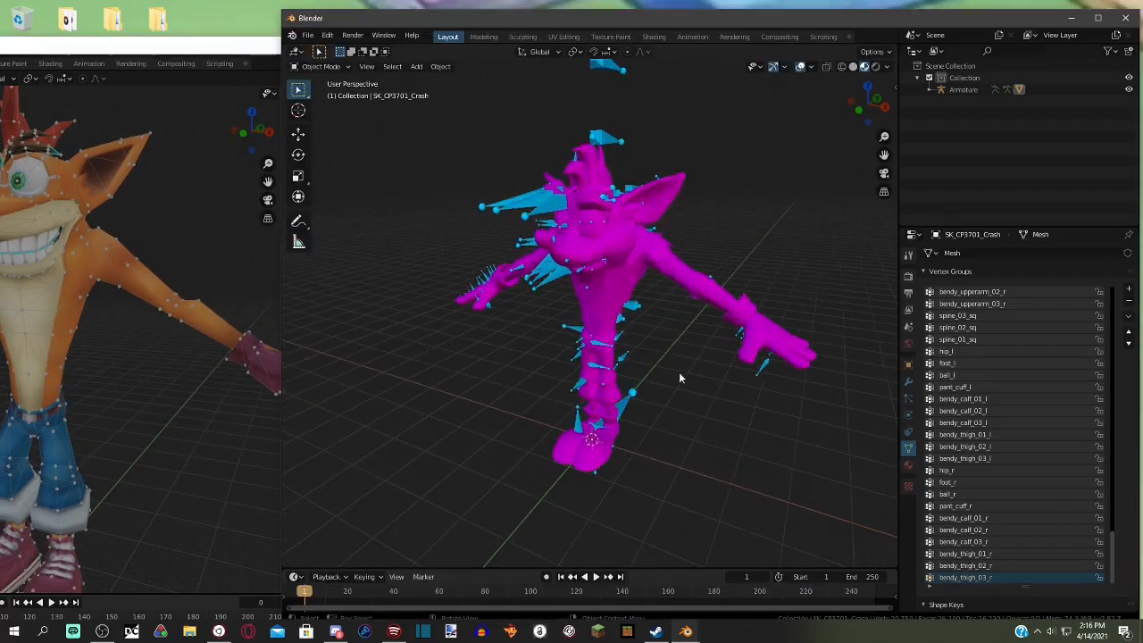
# - Inspect the reference character by selecting its armature and then its mesh again
pyautogui.scroll(3, 692, 384)
pyautogui.moveTo(697, 399); pyautogui.dragTo(600, 347, button='middle')
pyautogui.scroll(-3, 741, 394)
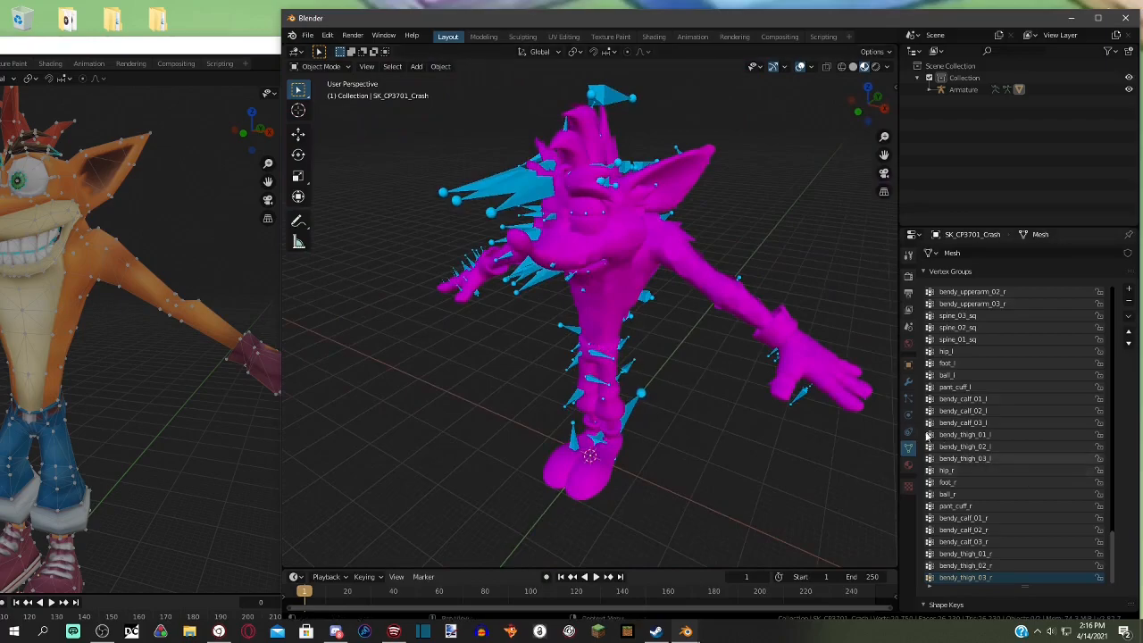
pyautogui.click(487, 188)
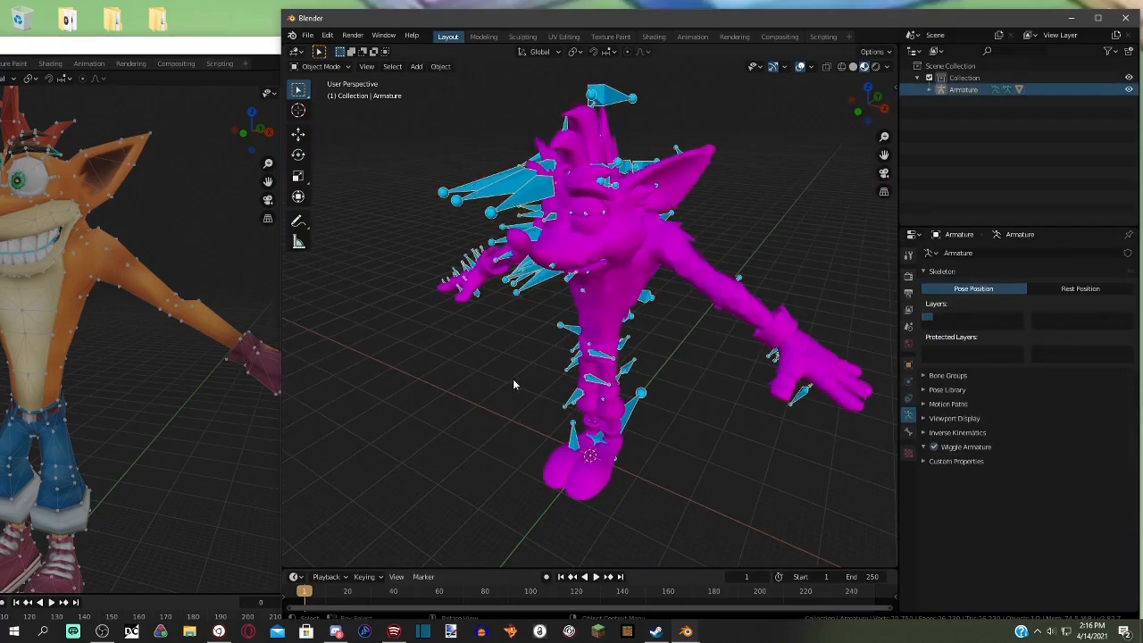
pyautogui.click(704, 300)
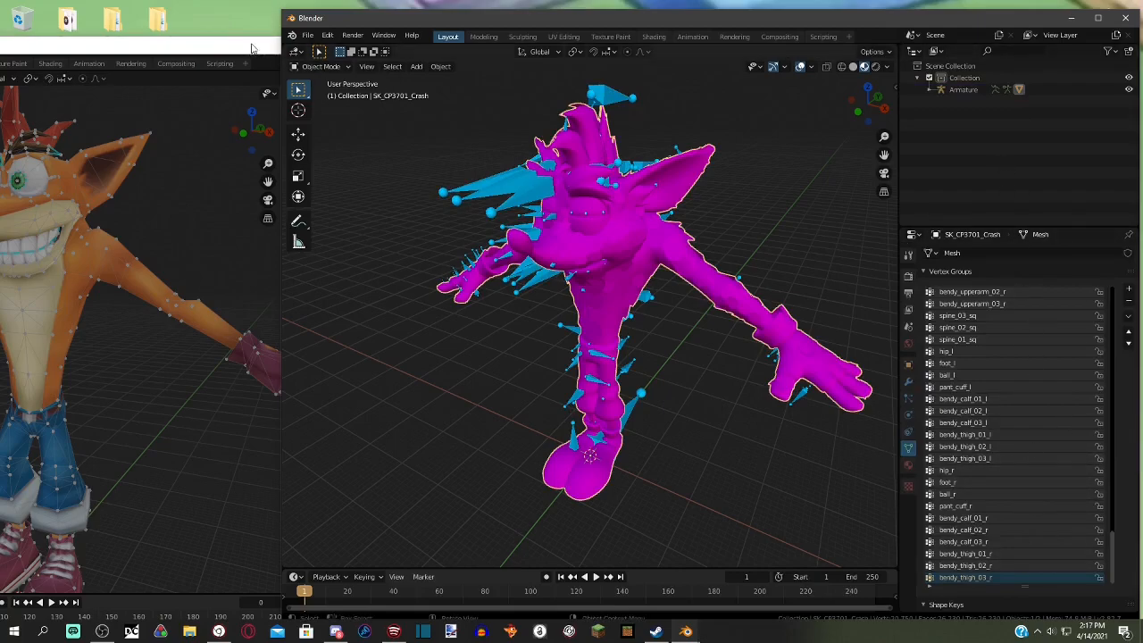
# - Show the beginning of the vertex group list in both Blender windows for comparison
pyautogui.scroll(1, 1123, 525)
pyautogui.moveTo(1114, 540); pyautogui.dragTo(1022, 311)
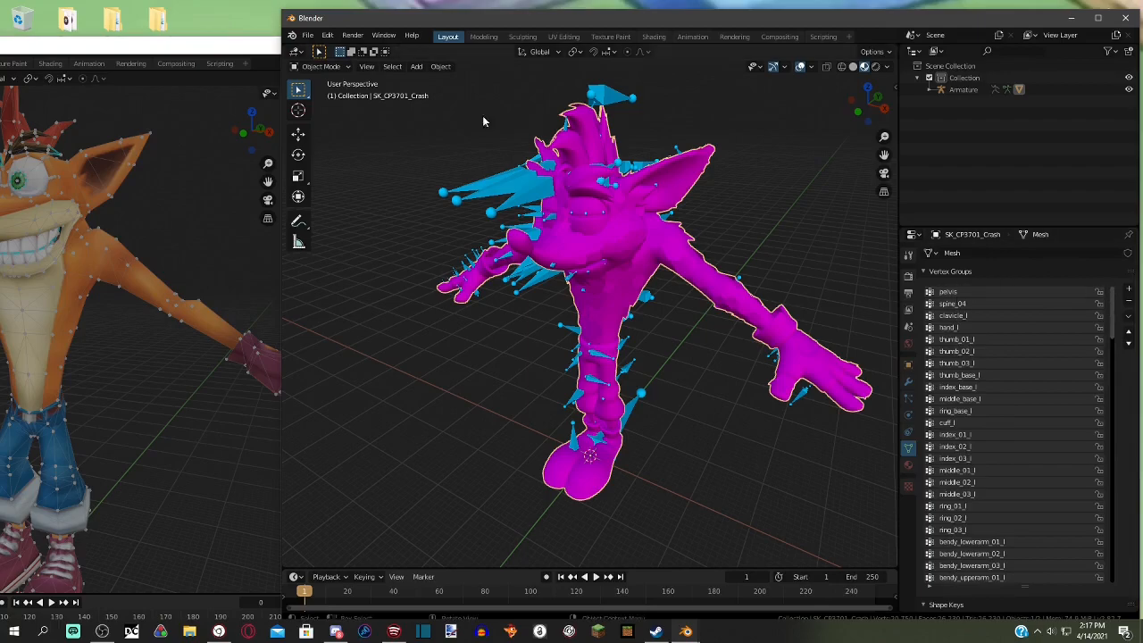
pyautogui.click(248, 51)
pyautogui.moveTo(784, 549); pyautogui.dragTo(771, 330)
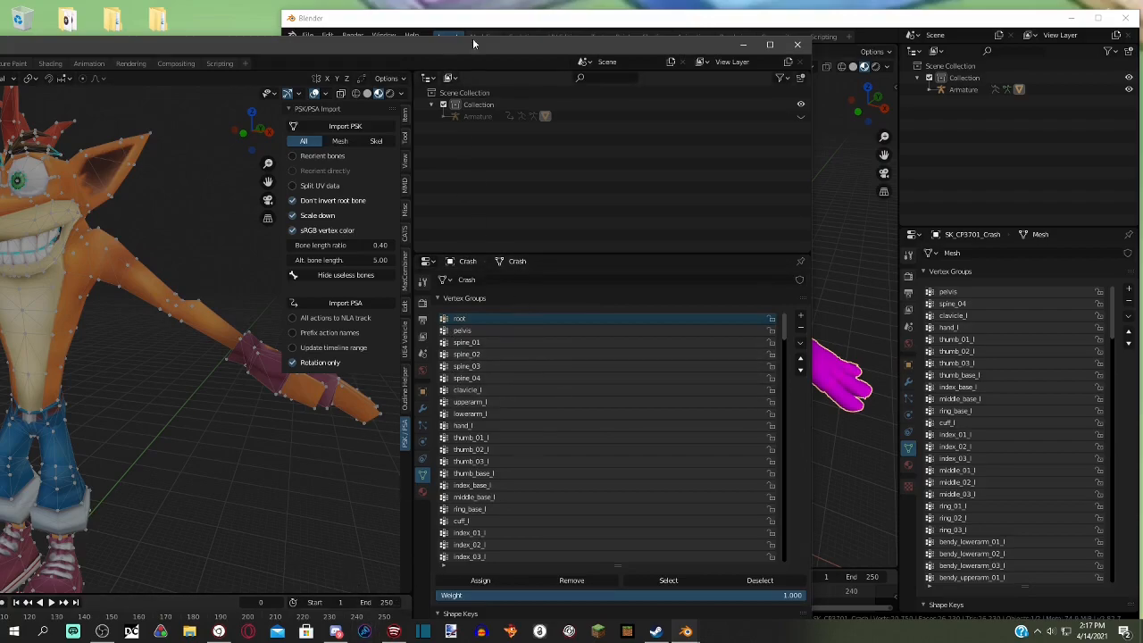
pyautogui.moveTo(336, 632)
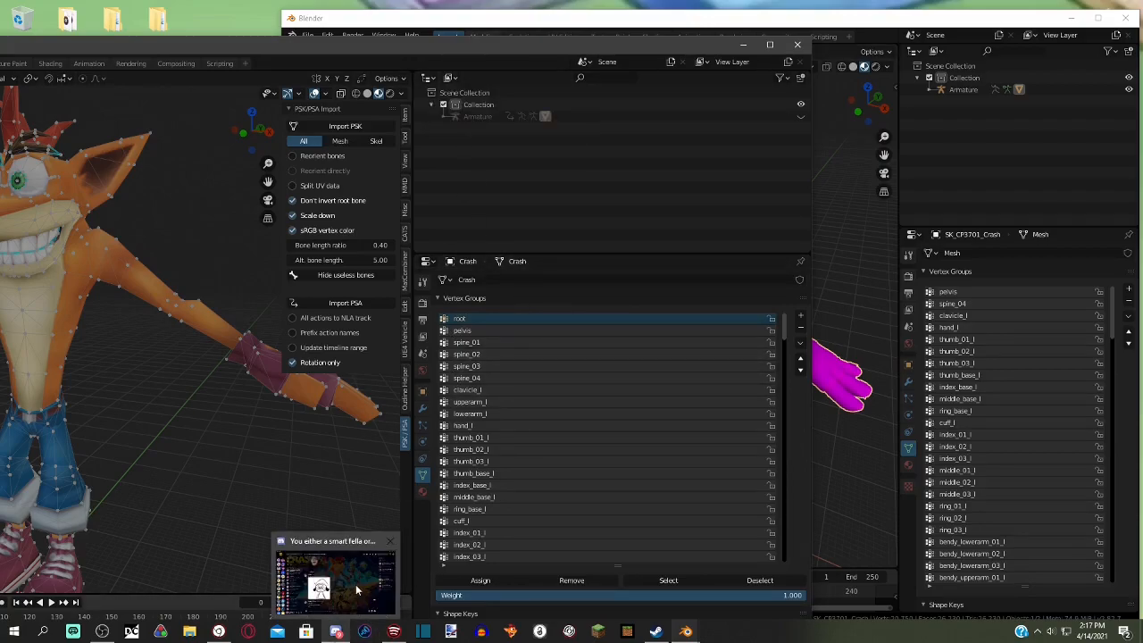
pyautogui.moveTo(375, 603)
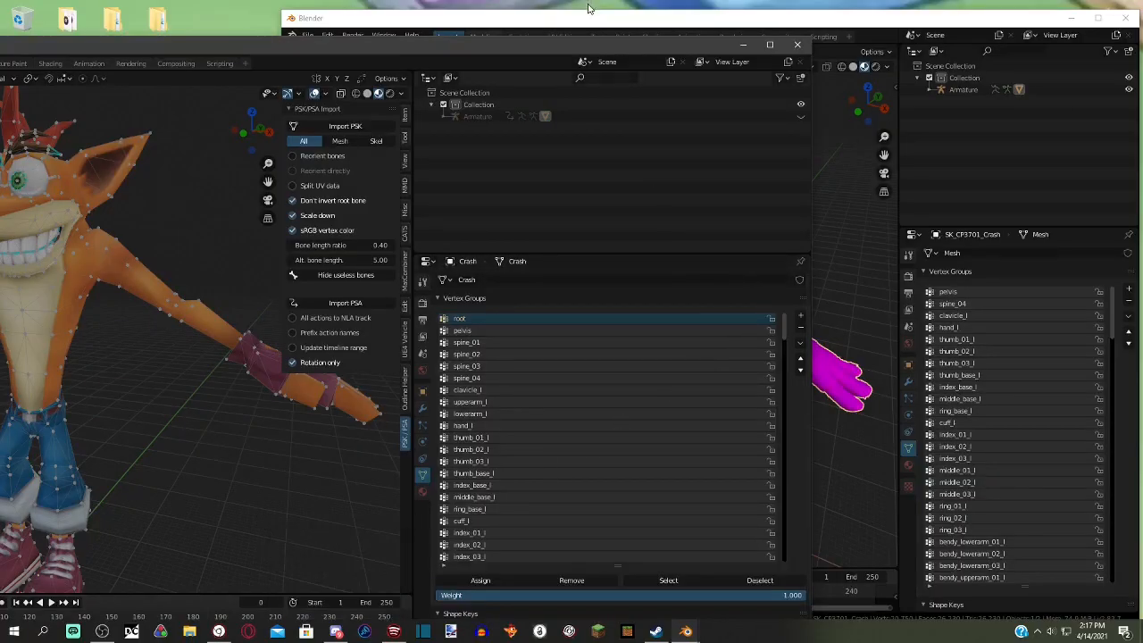
# - Display the Crash mesh in wireframe and move its window aside to uncover the reference window
pyautogui.moveTo(593, 44); pyautogui.dragTo(768, 22)
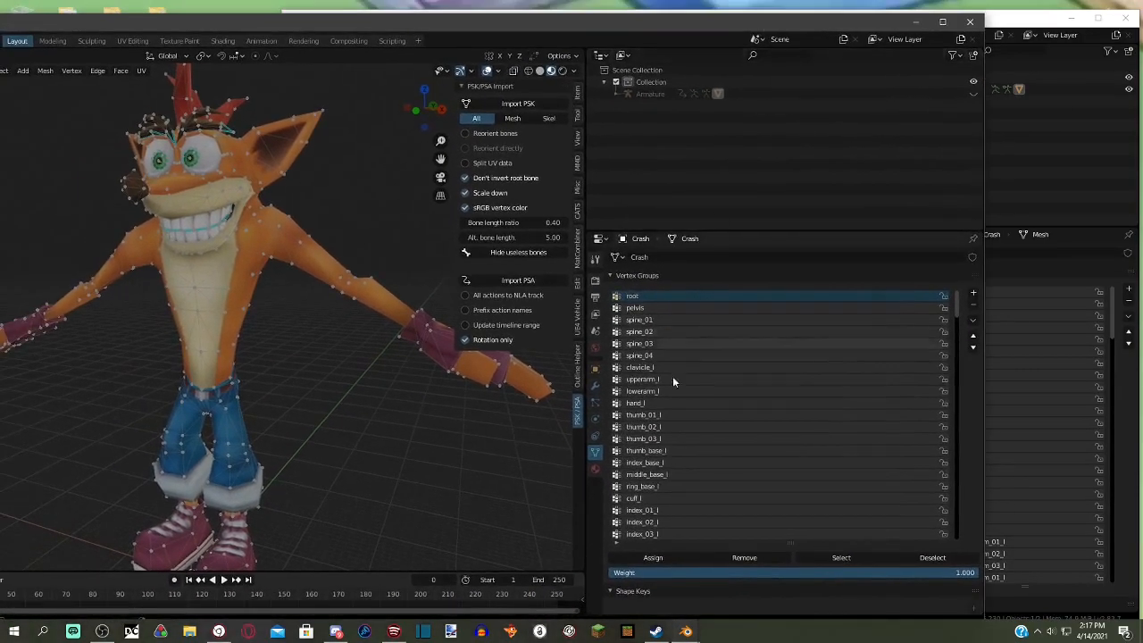
pyautogui.scroll(-2, 348, 407)
pyautogui.moveTo(347, 407); pyautogui.dragTo(411, 416, button='middle')
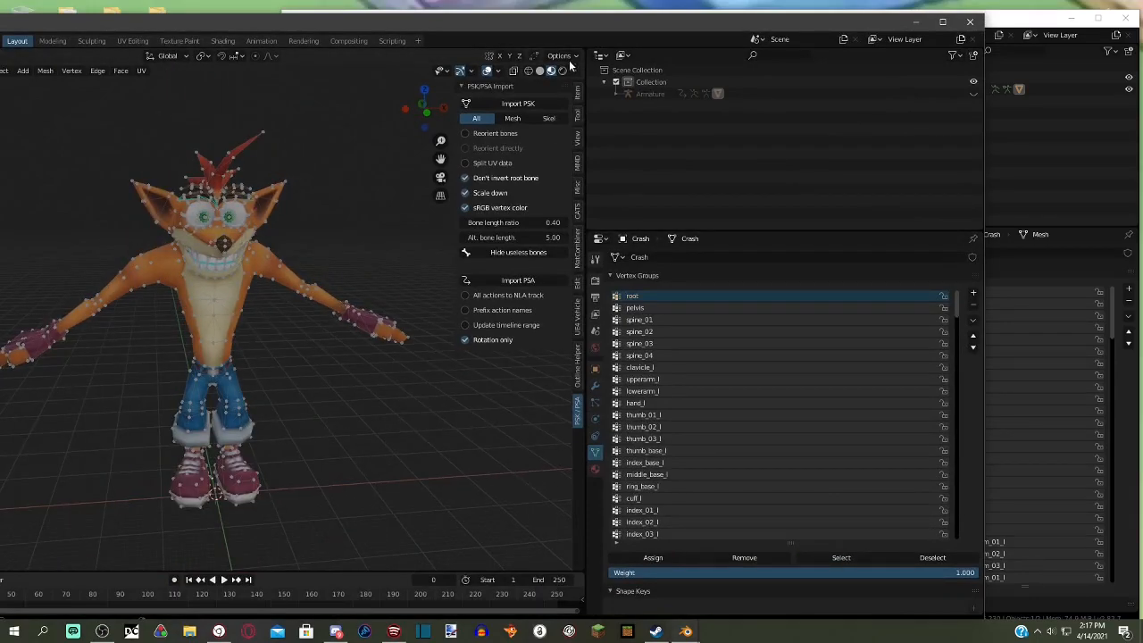
pyautogui.click(528, 70)
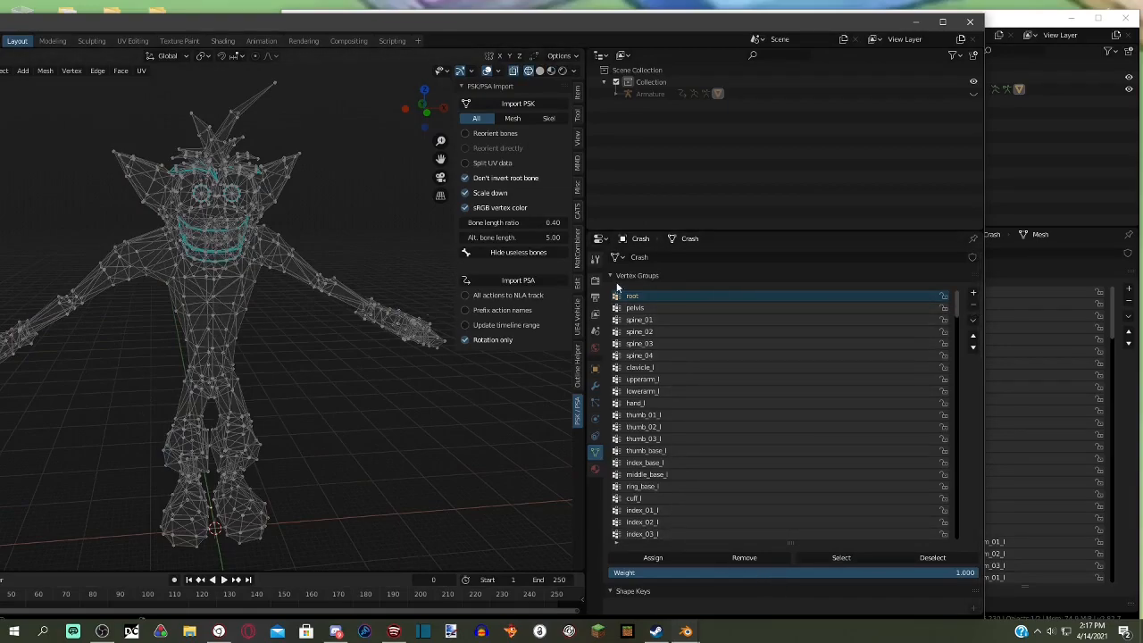
pyautogui.moveTo(760, 25); pyautogui.dragTo(398, 38)
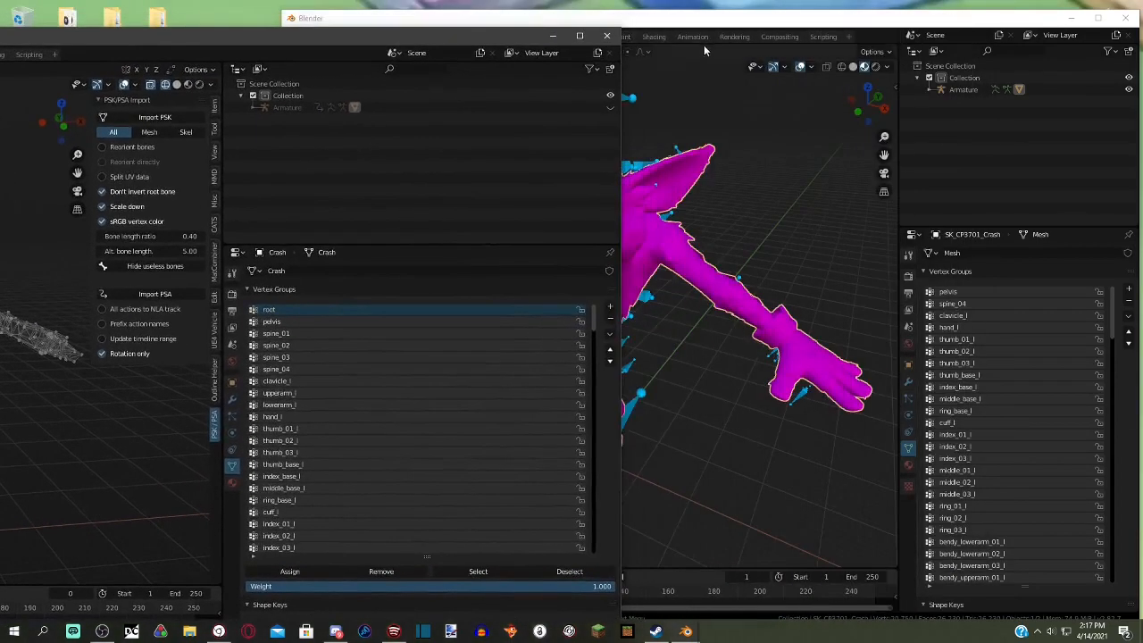
# - Display the reference scene in wireframe and put the SK_CP3701_Crash mesh into Edit Mode
pyautogui.click(694, 44)
pyautogui.hotkey('shift', 'z')
pyautogui.moveTo(665, 306); pyautogui.dragTo(715, 316, button='middle')
pyautogui.click(725, 323)
pyautogui.scroll(4, 745, 343)
pyautogui.scroll(-5, 777, 344)
pyautogui.click(591, 222)
pyautogui.keyDown('shift'); pyautogui.click(632, 252); pyautogui.keyUp('shift')
pyautogui.click(319, 67)
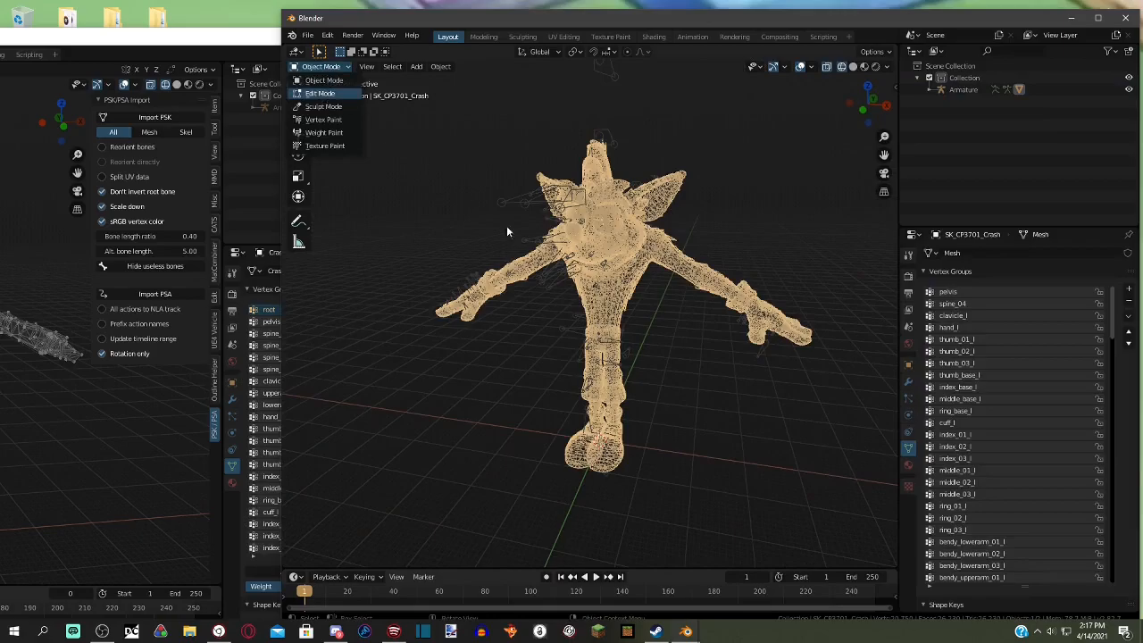
# - Select the vertices of the pelvis group on the reference mesh and inspect them up close
pyautogui.scroll(2, 771, 372)
pyautogui.moveTo(770, 372)
pyautogui.mouseDown(button='middle')
pyautogui.moveTo(712, 387)
pyautogui.moveTo(763, 369)
pyautogui.mouseUp(button='middle')
pyautogui.scroll(-2, 777, 362)
pyautogui.click(799, 352)
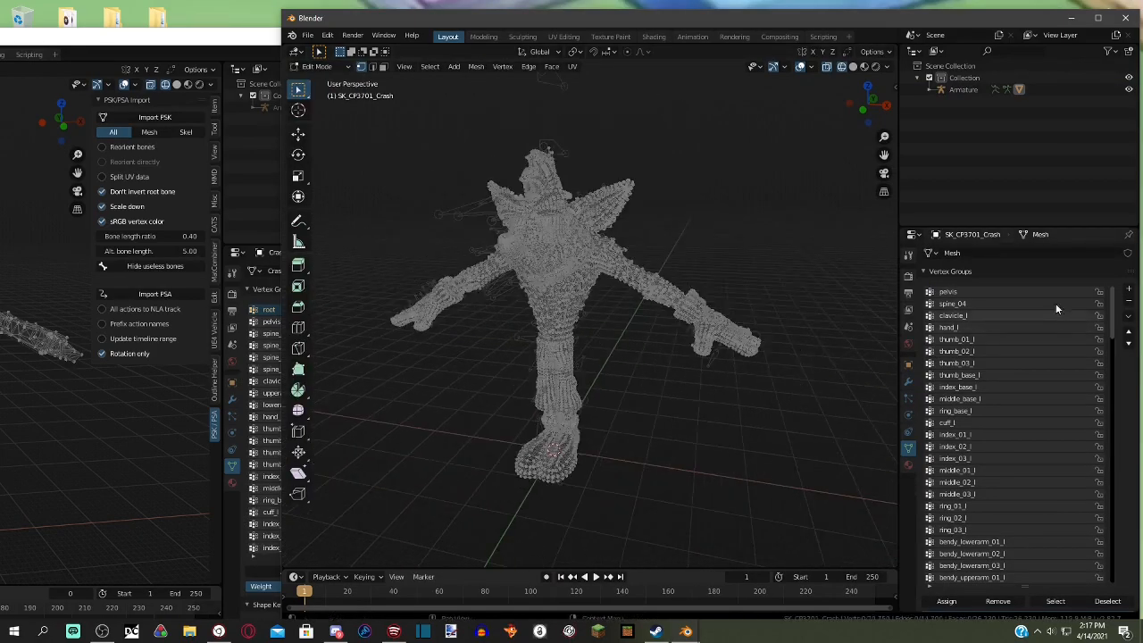
pyautogui.moveTo(225, 45); pyautogui.dragTo(283, 32)
pyautogui.click(696, 22)
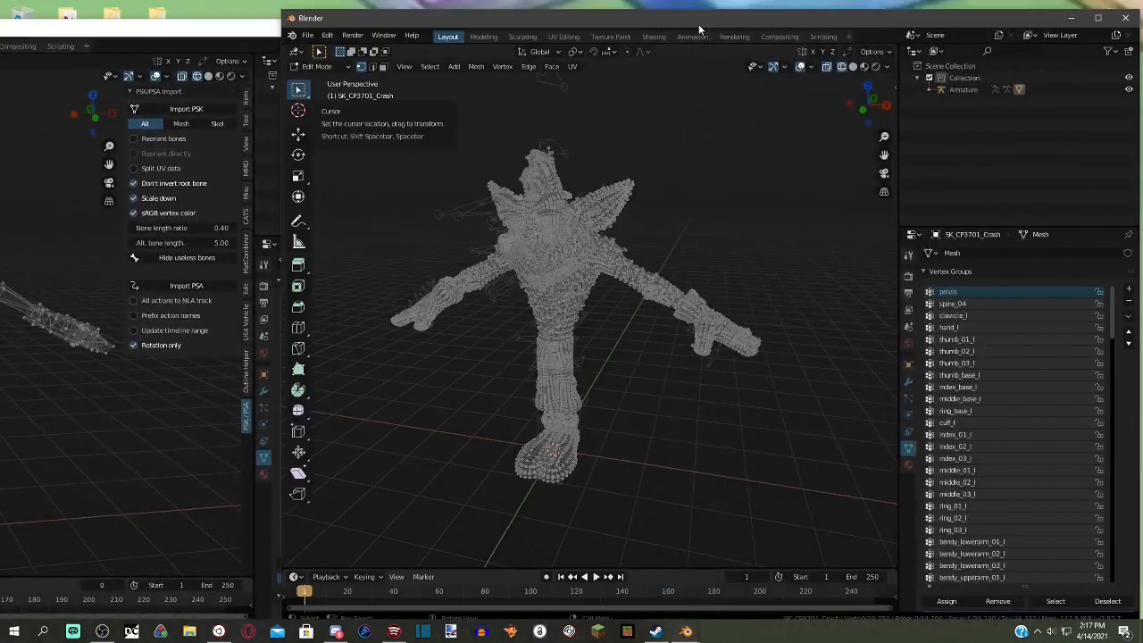
pyautogui.click(1054, 603)
pyautogui.scroll(3, 606, 389)
pyautogui.moveTo(606, 389); pyautogui.dragTo(544, 359, button='middle')
# - Maximize the Crash model's window and highlight its pelvis vertex group up close
pyautogui.moveTo(183, 33); pyautogui.dragTo(590, 2)
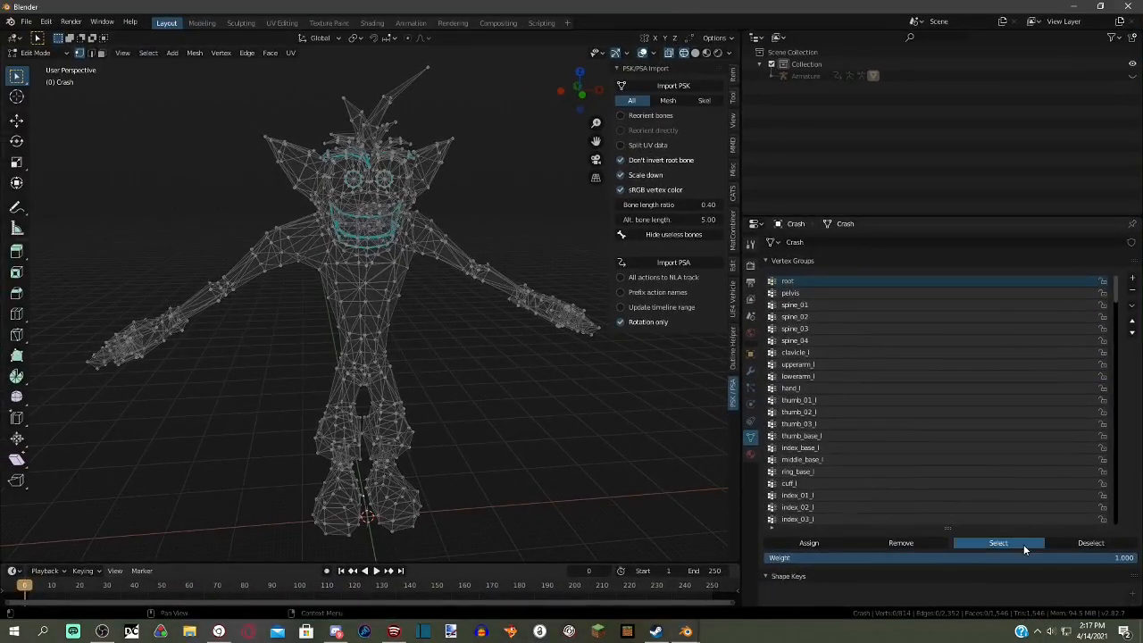
pyautogui.moveTo(500, 373); pyautogui.dragTo(434, 366, button='middle')
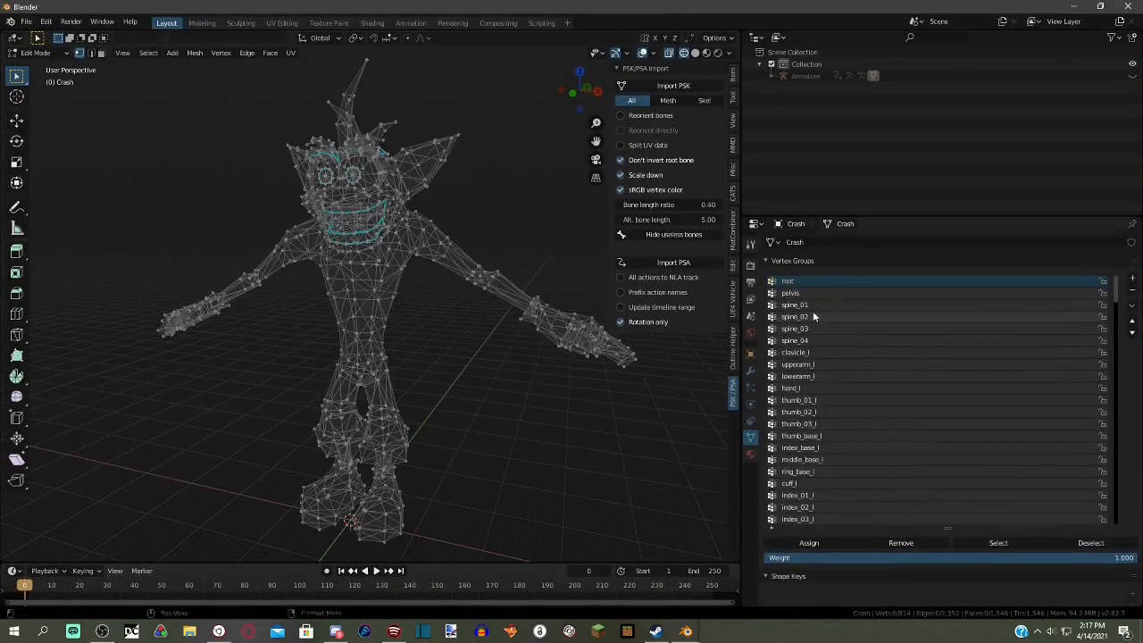
pyautogui.click(999, 543)
pyautogui.press('KP_Decimal')
pyautogui.moveTo(497, 421); pyautogui.dragTo(534, 477, button='middle')
pyautogui.scroll(-3, 487, 475)
pyautogui.scroll(3, 497, 446)
pyautogui.scroll(-1, 533, 476)
# - Compare the reference mesh's pelvis vertices with those highlighted on the Crash mesh
pyautogui.click(685, 631)
pyautogui.click(724, 584)
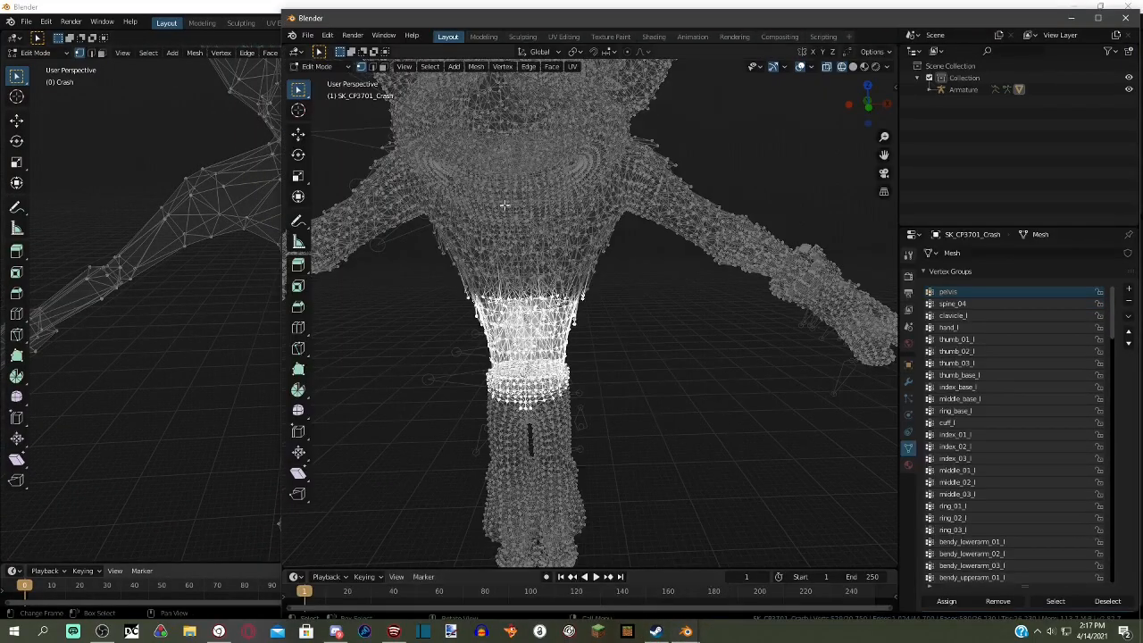
pyautogui.moveTo(674, 5); pyautogui.dragTo(467, 34)
pyautogui.moveTo(630, 40); pyautogui.dragTo(964, 0)
pyautogui.moveTo(567, 319); pyautogui.dragTo(263, 344, button='middle')
pyautogui.scroll(4, 554, 401)
pyautogui.moveTo(329, 422); pyautogui.dragTo(382, 431, button='middle')
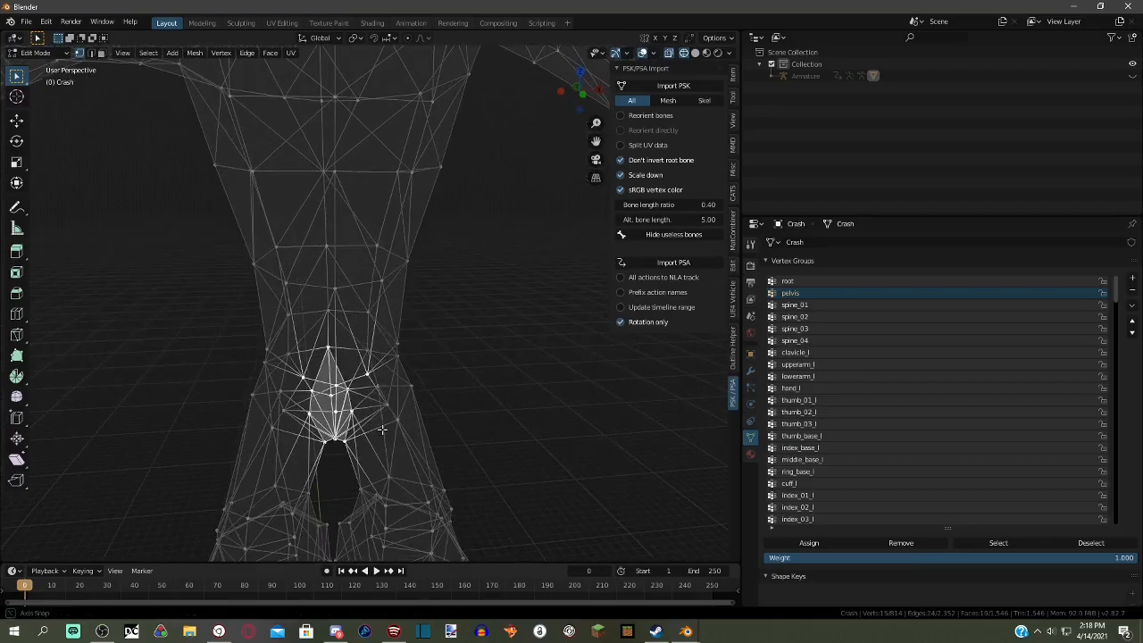
# - Undo the last selection change and assign the selected crotch vertices to the pelvis group
pyautogui.hotkey('ctrl', 'z')
pyautogui.moveTo(428, 357); pyautogui.dragTo(482, 453, button='middle')
pyautogui.click(818, 541)
pyautogui.moveTo(620, 478); pyautogui.dragTo(736, 528, button='middle')
pyautogui.click(811, 542)
# - Invert the selection and remove all the other vertices from the pelvis group, with the pelvis vertices selected again at the end
pyautogui.scroll(-4, 592, 481)
pyautogui.scroll(1, 526, 404)
pyautogui.moveTo(526, 403); pyautogui.dragTo(544, 393, button='middle')
pyautogui.scroll(-1, 544, 393)
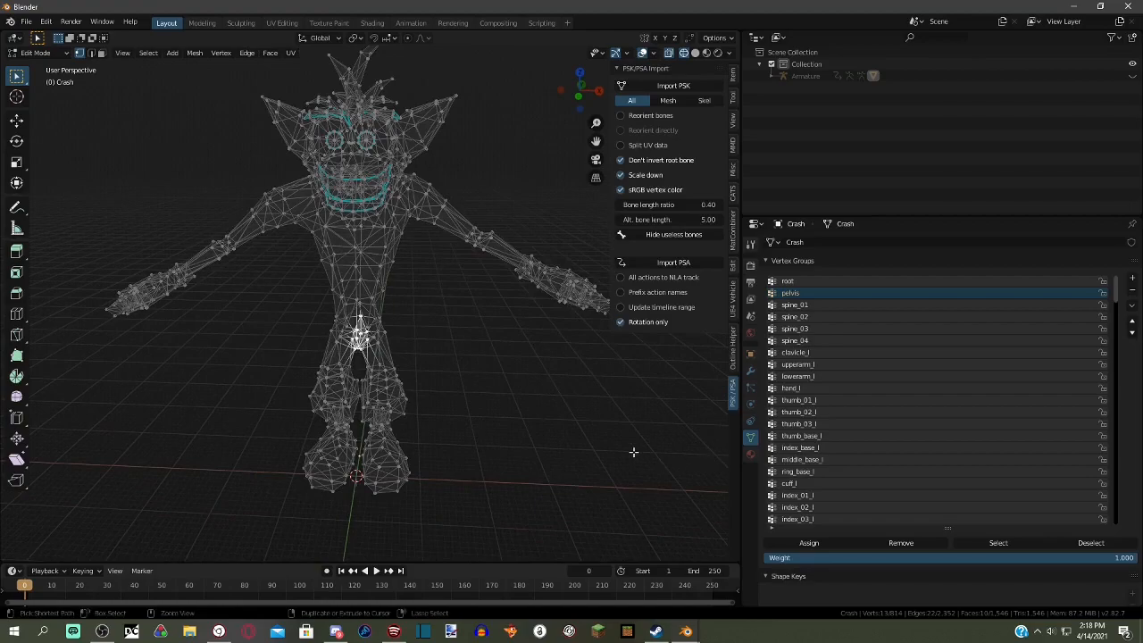
pyautogui.hotkey('ctrl', 'i')
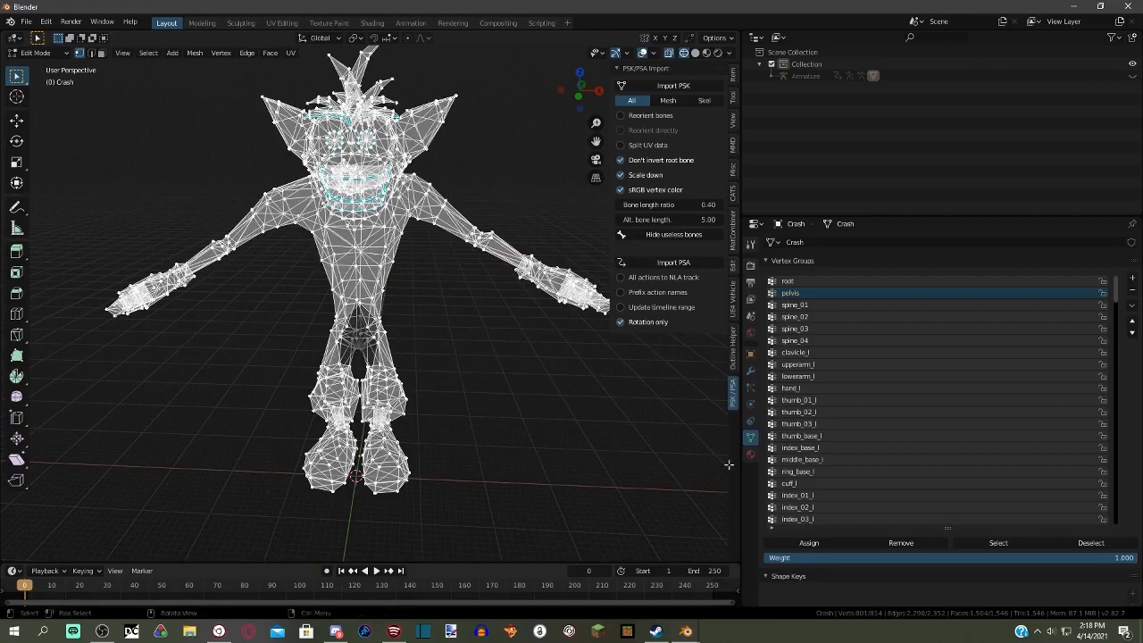
pyautogui.click(941, 548)
pyautogui.click(574, 385)
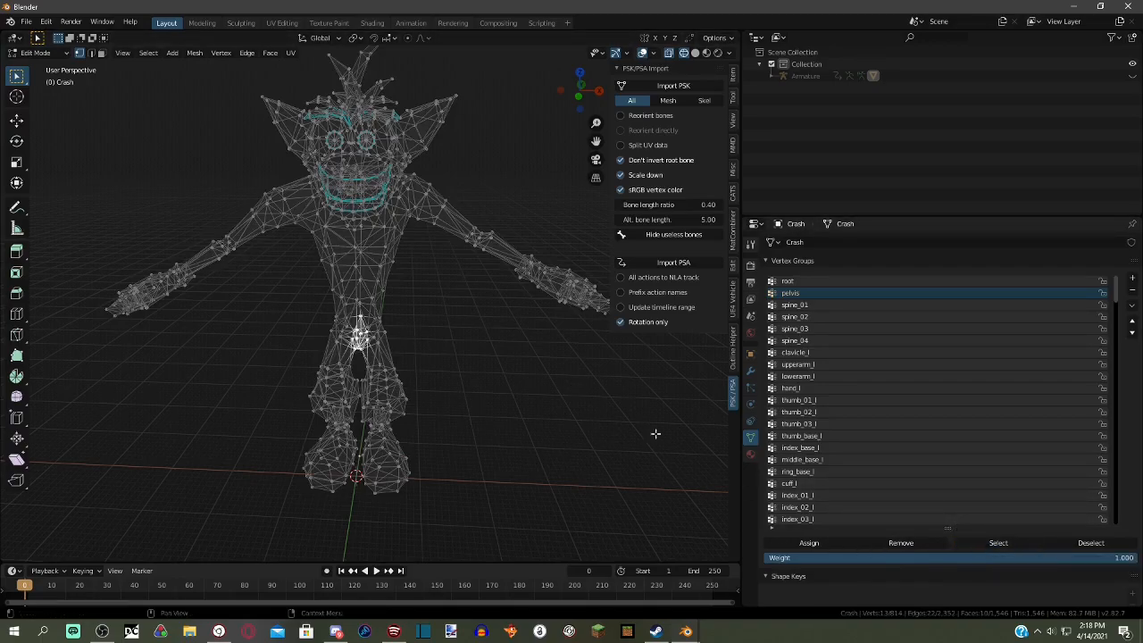
# - Highlight the spine_01, spine_02 and spine_03 groups in turn on the Crash mesh, undoing each selection, to examine their vertices
pyautogui.scroll(3, 398, 352)
pyautogui.moveTo(398, 352); pyautogui.dragTo(546, 392, button='middle')
pyautogui.click(545, 393)
pyautogui.scroll(-5, 607, 410)
pyautogui.moveTo(671, 421); pyautogui.dragTo(692, 318, button='middle')
pyautogui.click(830, 305)
pyautogui.click(982, 539)
pyautogui.hotkey('ctrl', 'z')
pyautogui.click(990, 543)
pyautogui.hotkey('ctrl', 'z')
pyautogui.click(990, 542)
pyautogui.hotkey('ctrl', 'z')
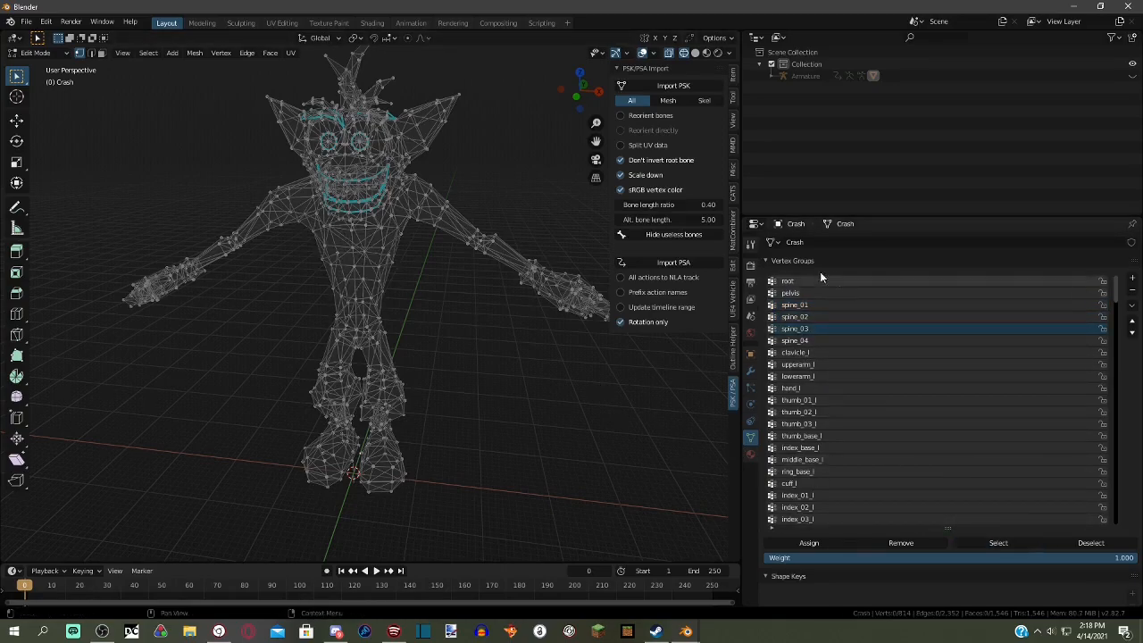
pyautogui.click(872, 304)
pyautogui.click(999, 543)
pyautogui.hotkey('ctrl', 'z')
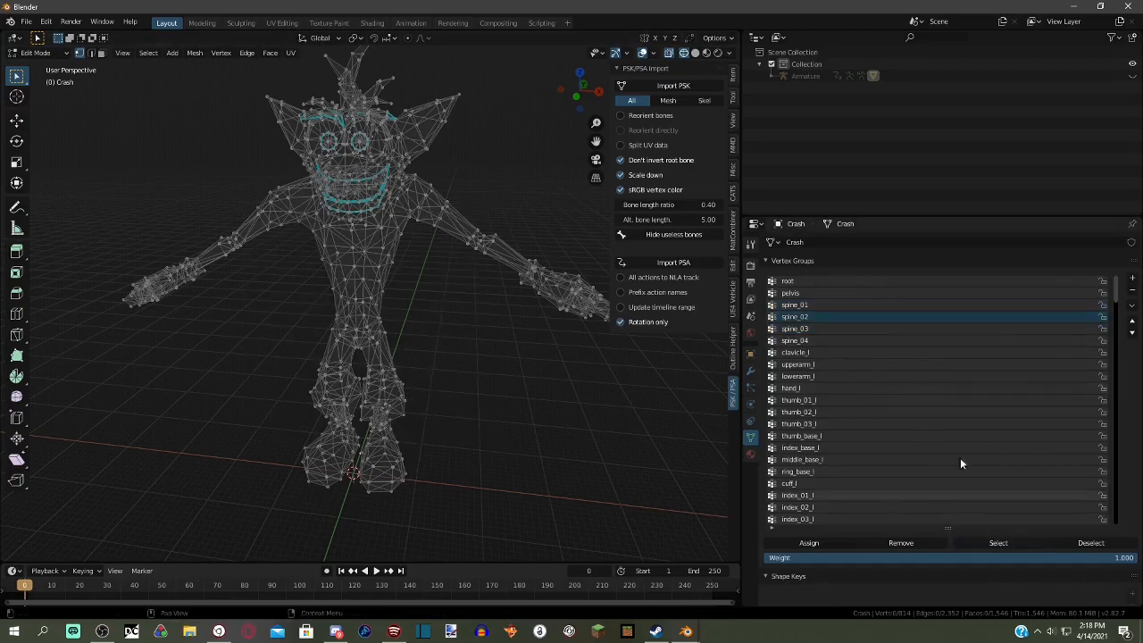
# - Check the spine_01 group's vertices, then remove every vertex of the mesh from that group
pyautogui.click(867, 305)
pyautogui.click(985, 540)
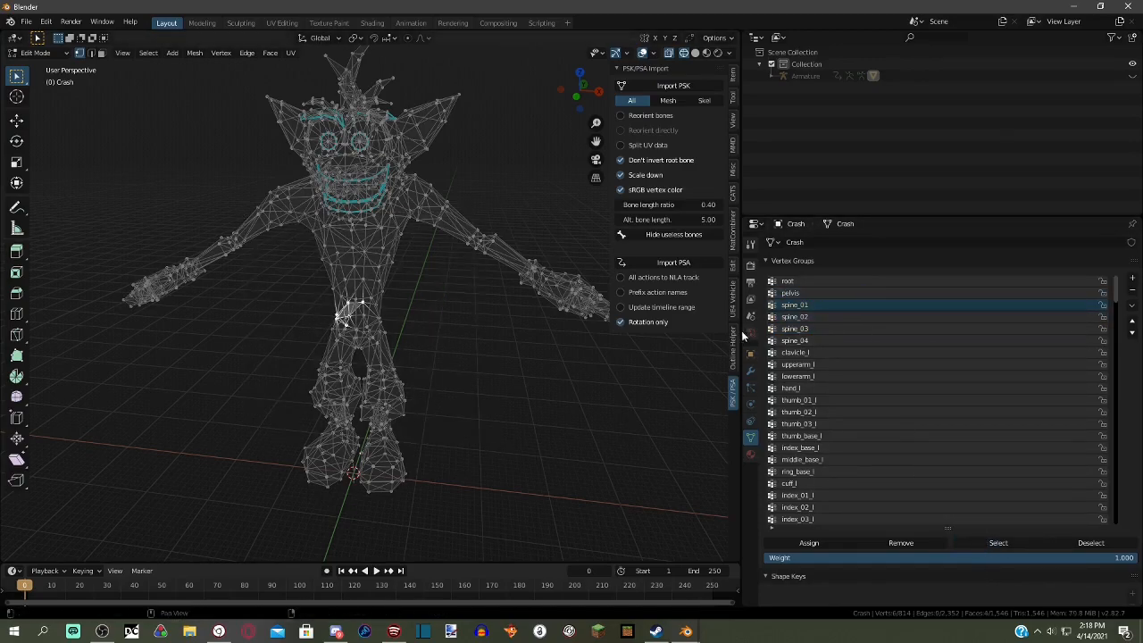
pyautogui.keyDown('ctrl'); pyautogui.moveTo(209, 173); pyautogui.dragTo(535, 436); pyautogui.keyUp('ctrl')
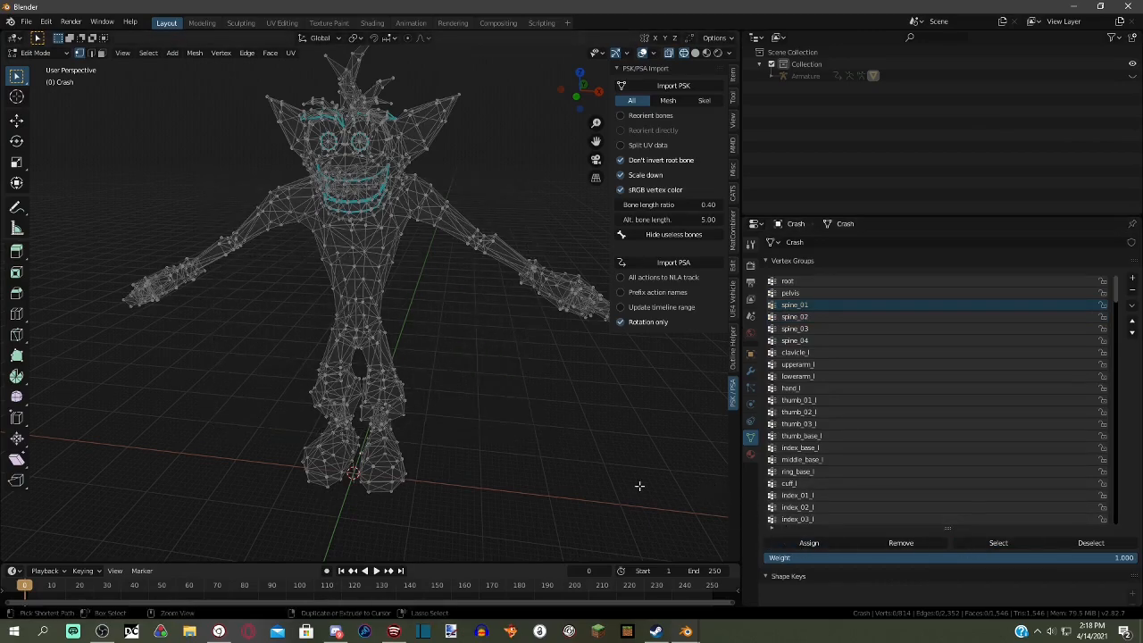
pyautogui.press('a')
pyautogui.click(899, 544)
pyautogui.hotkey('ctrl', 'z')
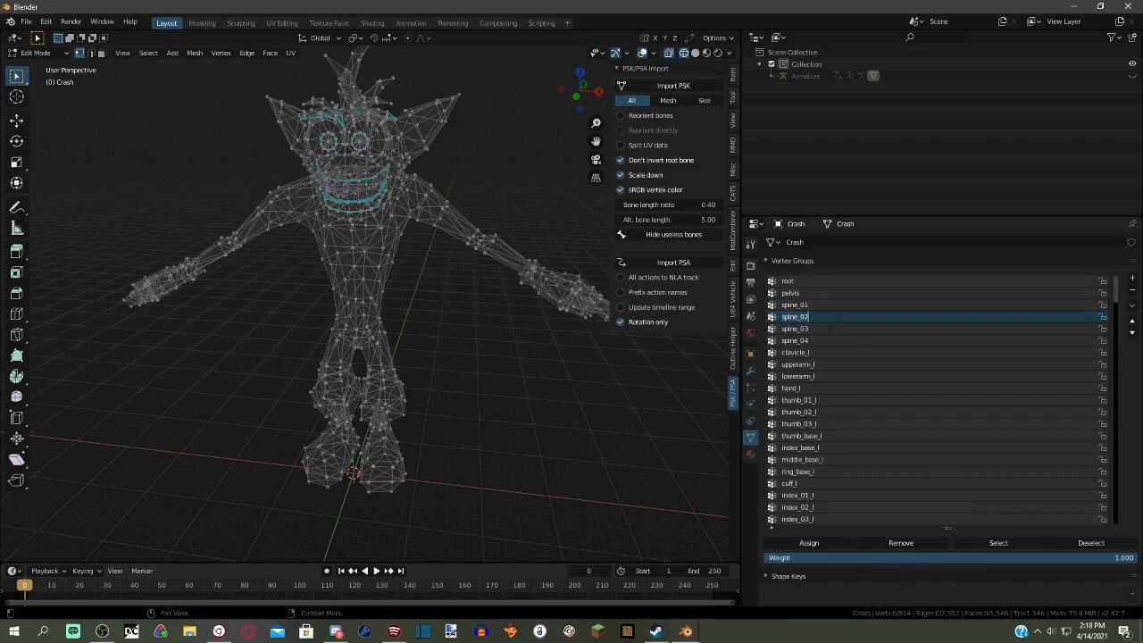
# - Check the spine_02 group's vertices, then empty that group and clear the selection
pyautogui.click(986, 543)
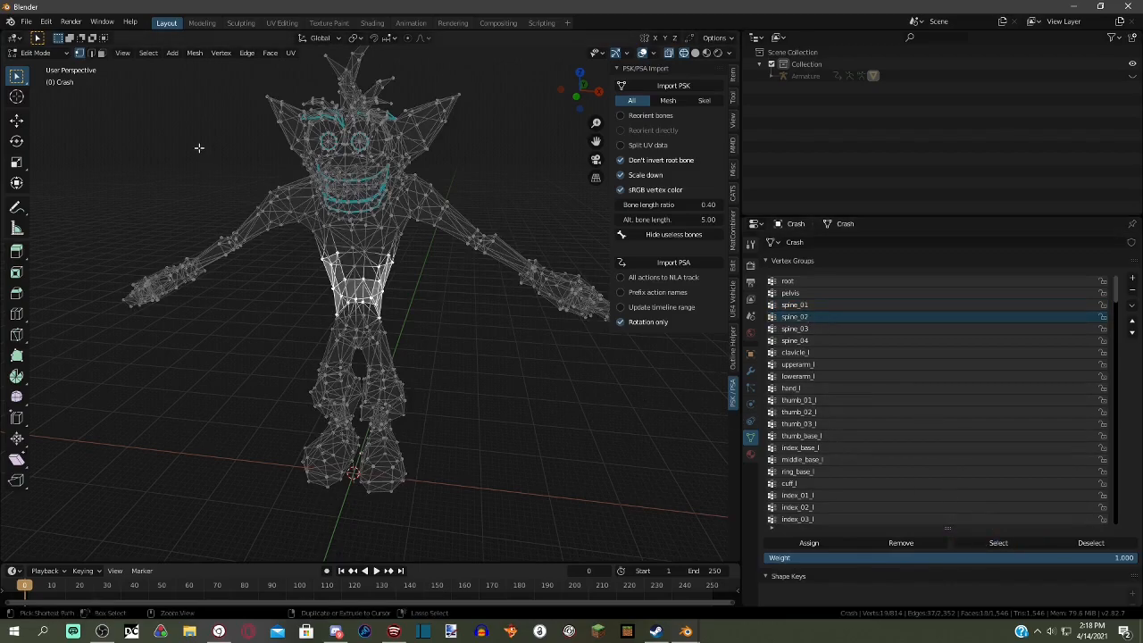
pyautogui.hotkey('ctrl', 'z')
pyautogui.press('a')
pyautogui.click(884, 557)
pyautogui.click(899, 543)
pyautogui.hotkey('alt', 'a')
# - Check the spine_03 group's vertices, then empty that group and deselect the whole mesh
pyautogui.click(795, 329)
pyautogui.click(996, 543)
pyautogui.hotkey('ctrl', 'z')
pyautogui.press('a')
pyautogui.click(882, 543)
pyautogui.hotkey('alt', 'a')
# - Highlight the spine_04 vertices on the Crash mesh and on the original SK_CP3701_Crash mesh to compare their coverage
pyautogui.click(995, 543)
pyautogui.moveTo(536, 482); pyautogui.dragTo(591, 520, button='middle')
pyautogui.click(681, 634)
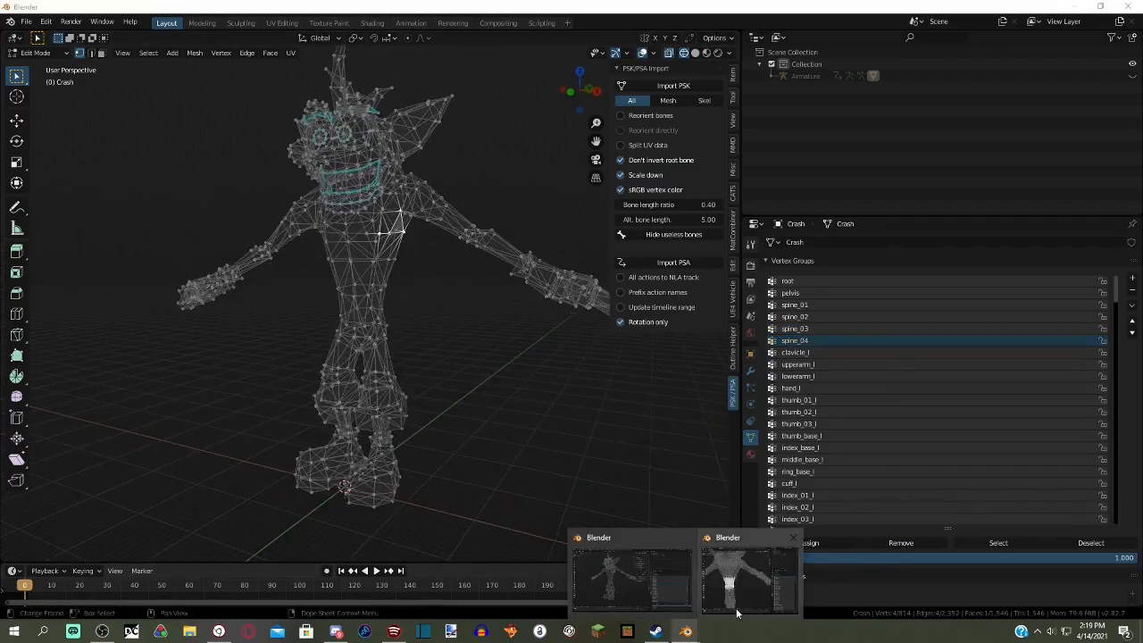
pyautogui.click(737, 607)
pyautogui.click(773, 385)
pyautogui.moveTo(774, 384); pyautogui.dragTo(699, 348, button='middle')
pyautogui.scroll(-5, 697, 353)
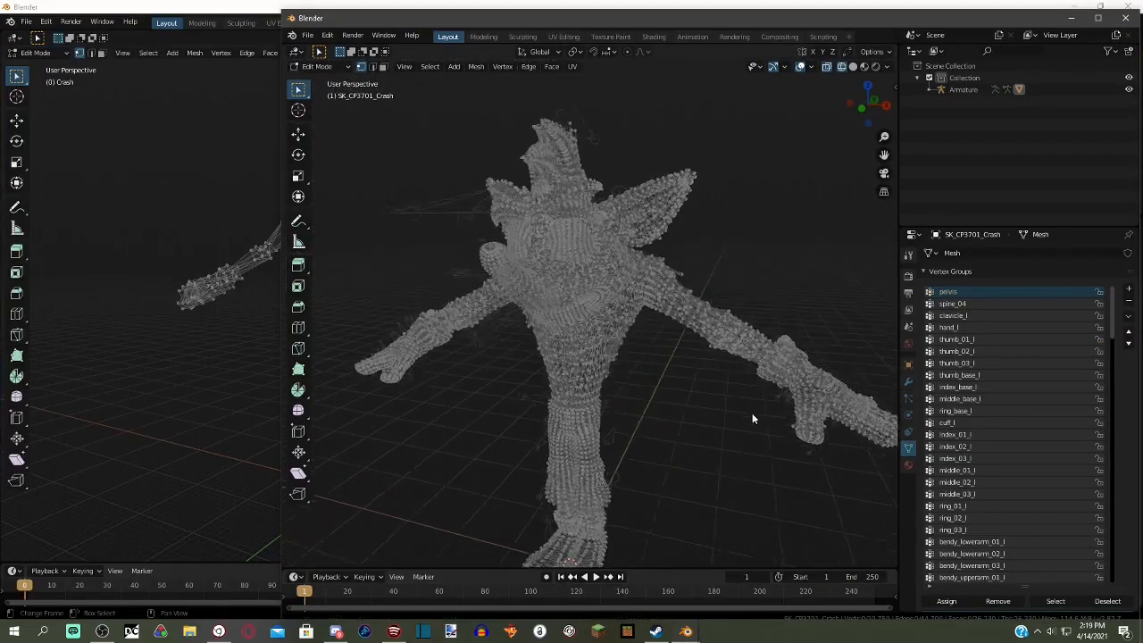
pyautogui.click(1068, 605)
pyautogui.moveTo(696, 420); pyautogui.dragTo(717, 430, button='middle')
pyautogui.scroll(1, 692, 371)
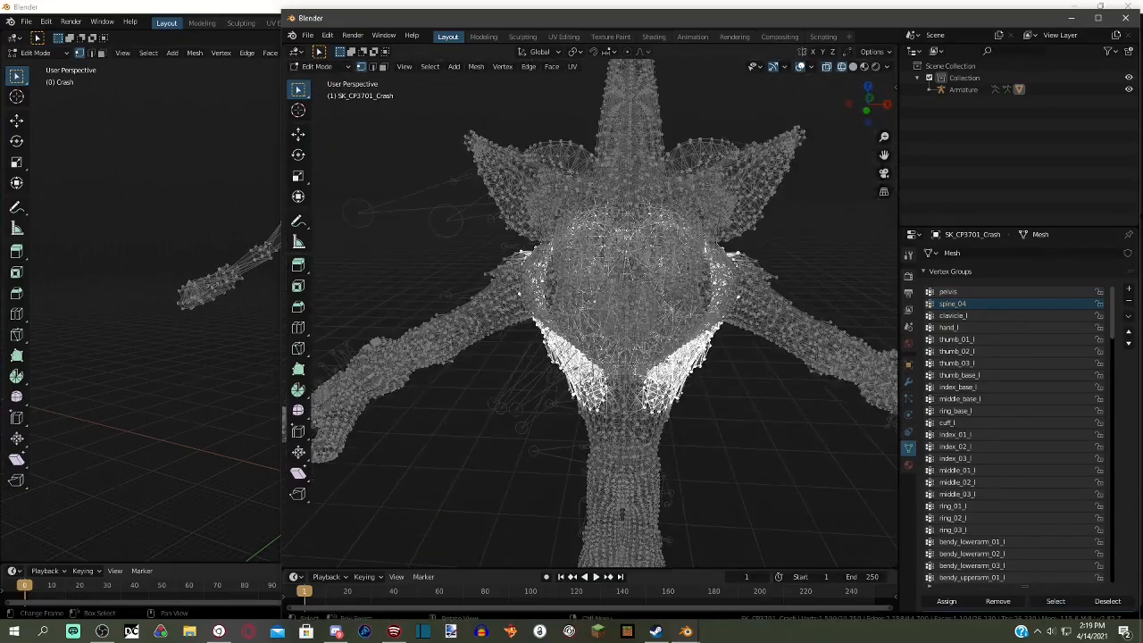
# - On the Crash mesh, select the chest and head vertices, leaving out the arms, waist and legs
pyautogui.click(242, 10)
pyautogui.scroll(2, 490, 245)
pyautogui.click(477, 248)
pyautogui.moveTo(490, 244); pyautogui.dragTo(492, 199, button='middle')
pyautogui.press('l')
pyautogui.scroll(-2, 420, 240)
pyautogui.moveTo(545, 299); pyautogui.dragTo(563, 301, button='middle')
pyautogui.keyDown('shift'); pyautogui.moveTo(592, 355); pyautogui.dragTo(558, 363, button='middle'); pyautogui.keyUp('shift')
pyautogui.moveTo(579, 410); pyautogui.dragTo(376, 116)
pyautogui.moveTo(446, 542); pyautogui.dragTo(232, 294)
pyautogui.keyDown('shift'); pyautogui.moveTo(264, 305); pyautogui.dragTo(367, 306, button='middle'); pyautogui.keyUp('shift')
pyautogui.keyDown('ctrl'); pyautogui.moveTo(195, 114); pyautogui.dragTo(393, 407); pyautogui.keyUp('ctrl')
pyautogui.moveTo(393, 407); pyautogui.dragTo(419, 402, button='middle')
pyautogui.keyDown('ctrl'); pyautogui.moveTo(146, 134); pyautogui.dragTo(347, 441); pyautogui.keyUp('ctrl')
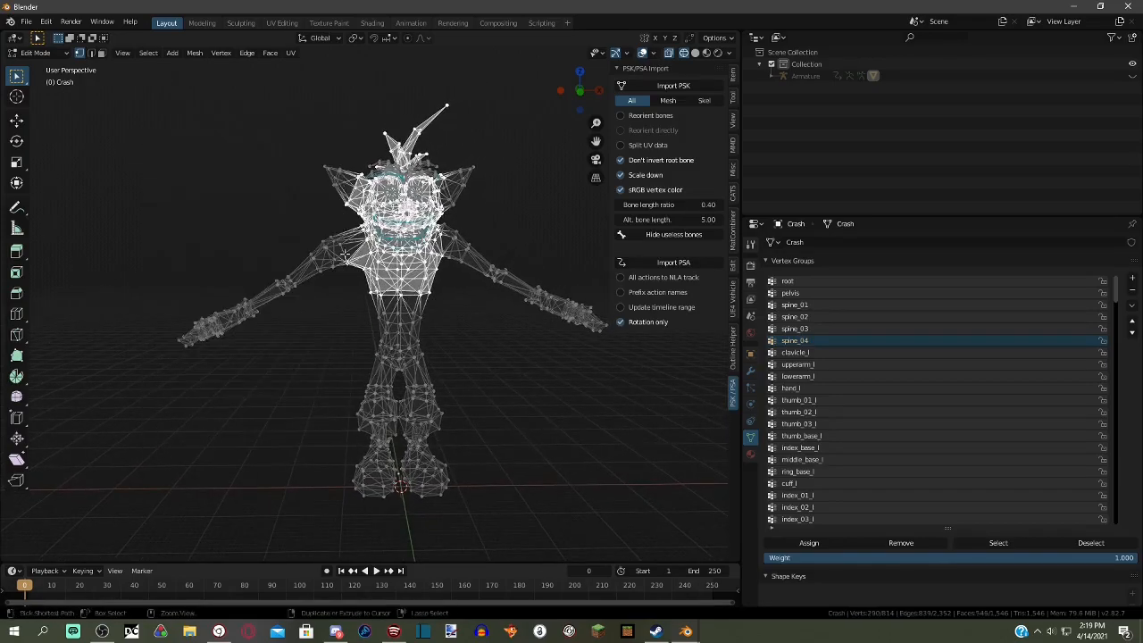
# - Deselect the hair, ear, eye and upper head vertices from the Crash selection
pyautogui.moveTo(354, 291); pyautogui.dragTo(462, 309, button='middle')
pyautogui.moveTo(252, 176); pyautogui.dragTo(413, 301)
pyautogui.moveTo(413, 301); pyautogui.dragTo(450, 342, button='middle')
pyautogui.scroll(3, 527, 312)
pyautogui.moveTo(442, 384); pyautogui.dragTo(429, 386, button='middle')
pyautogui.scroll(4, 375, 384)
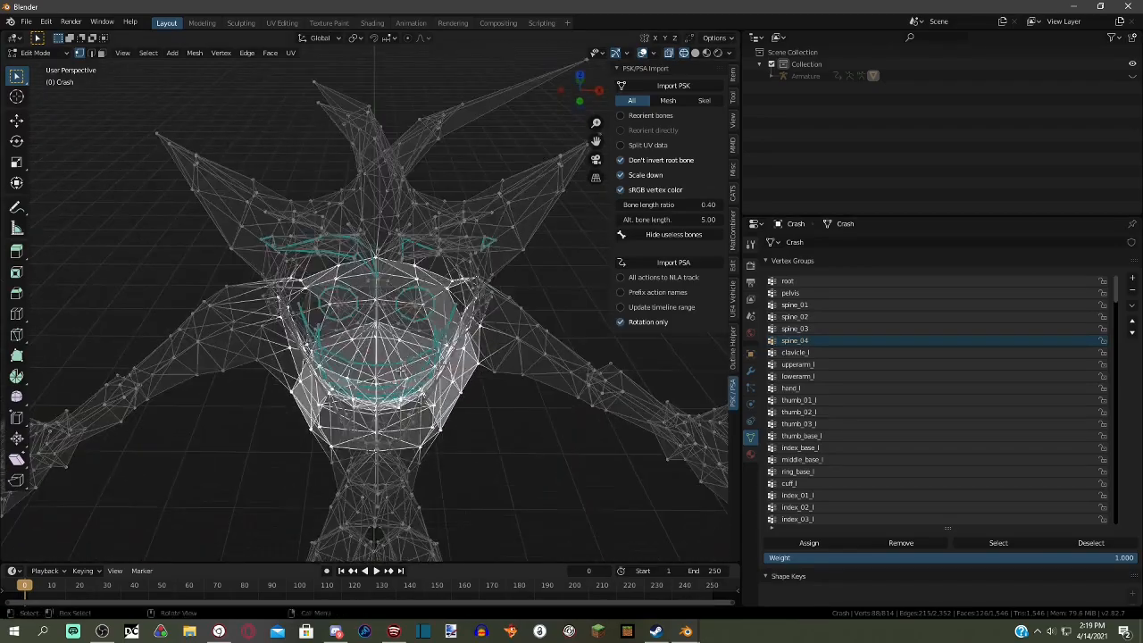
# - Deselect the mouth, teeth and jaw vertices, keeping the chest and shoulder area selected
pyautogui.moveTo(355, 366); pyautogui.dragTo(384, 284, button='middle')
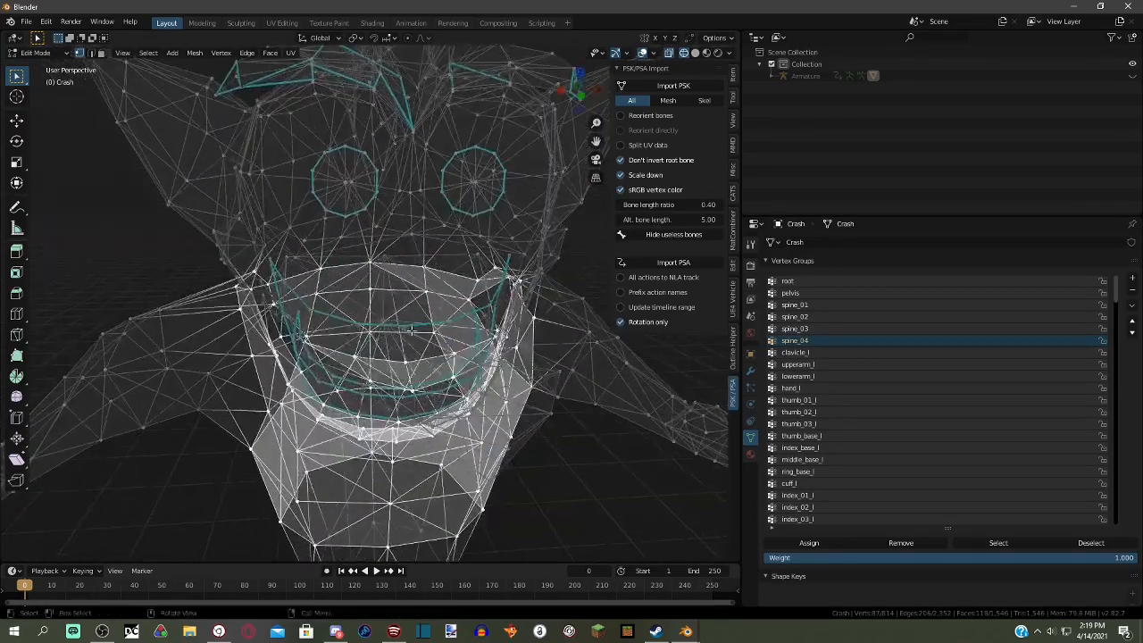
pyautogui.scroll(-3, 384, 284)
pyautogui.moveTo(375, 357); pyautogui.dragTo(355, 272, button='middle')
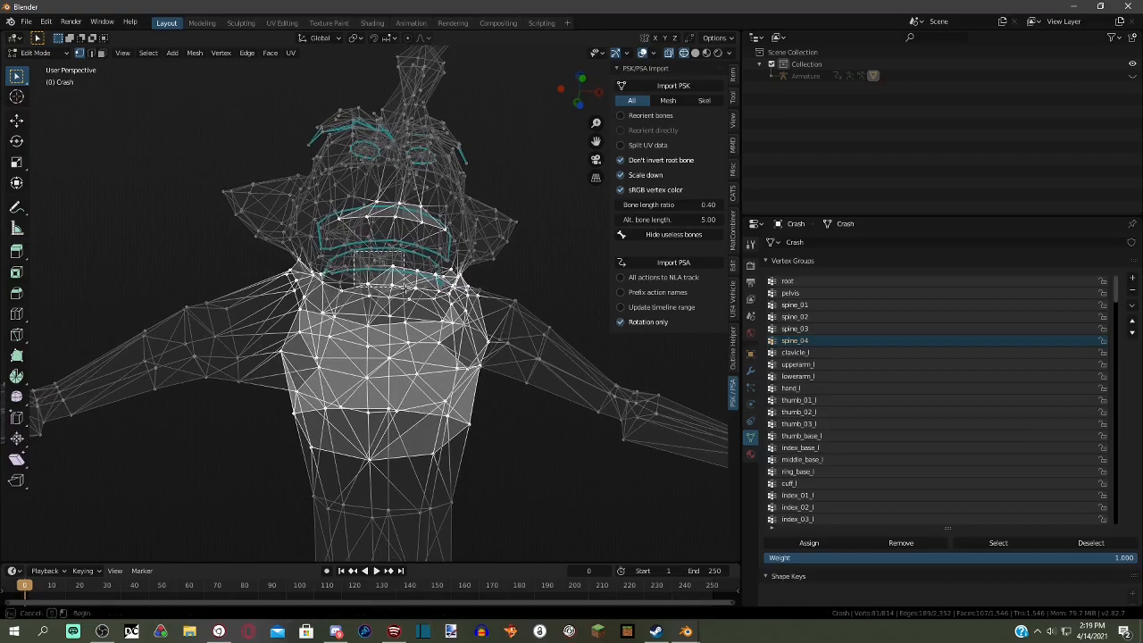
pyautogui.moveTo(410, 296); pyautogui.dragTo(348, 331, button='middle')
pyautogui.scroll(1, 400, 317)
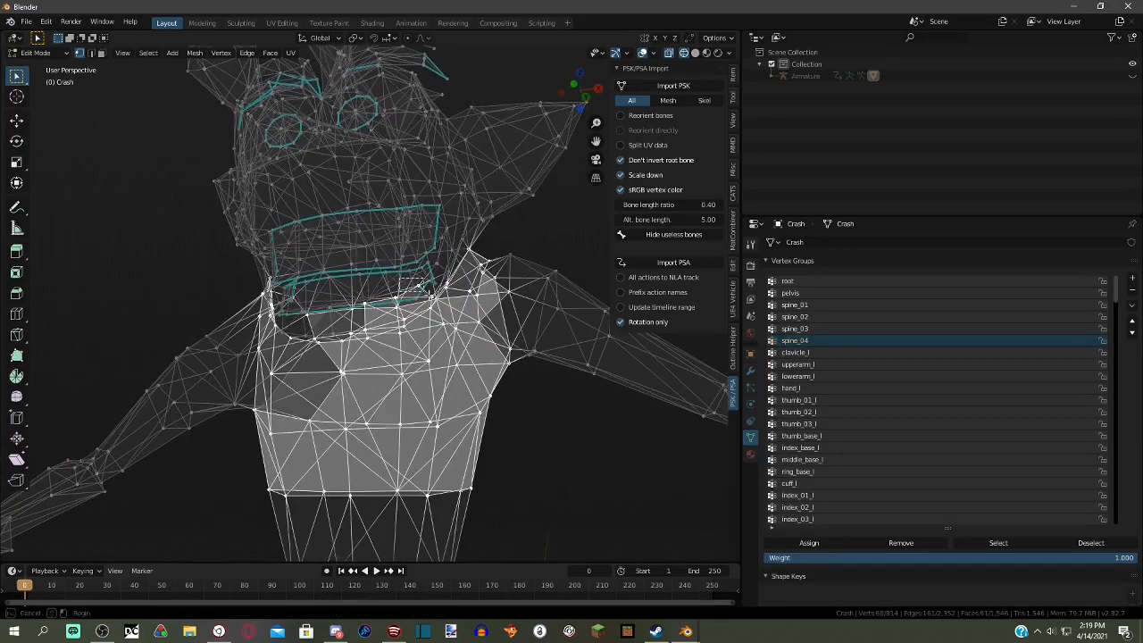
pyautogui.moveTo(404, 319); pyautogui.dragTo(429, 388, button='middle')
pyautogui.scroll(-2, 396, 458)
pyautogui.scroll(2, 407, 420)
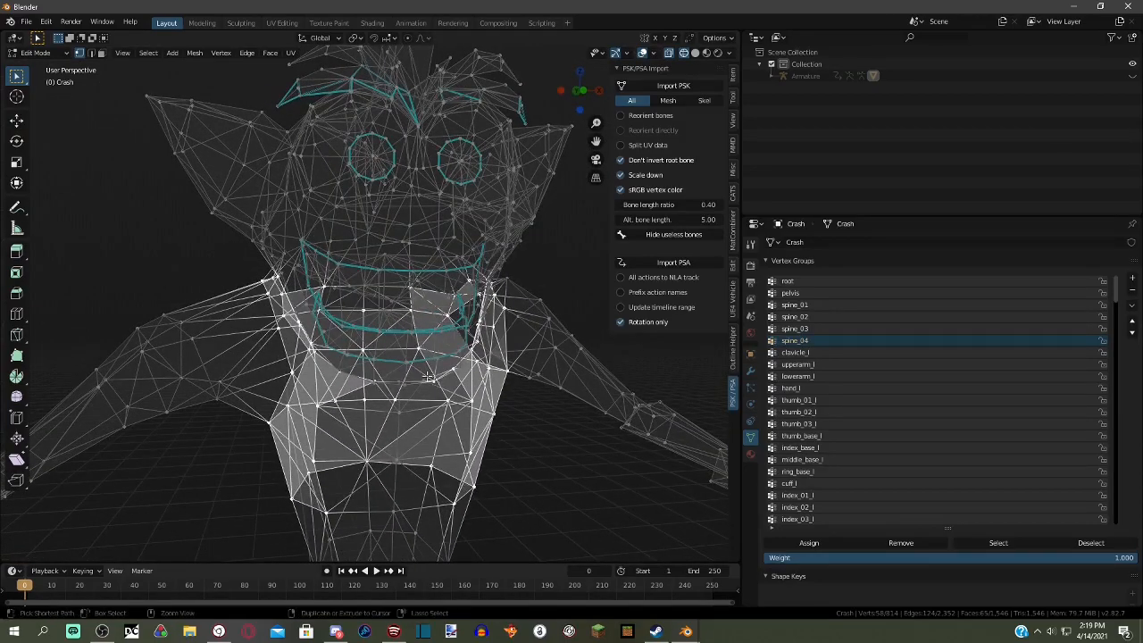
pyautogui.moveTo(428, 364); pyautogui.dragTo(375, 456, button='middle')
pyautogui.scroll(3, 389, 305)
pyautogui.scroll(1, 332, 325)
pyautogui.moveTo(467, 342); pyautogui.dragTo(518, 384, button='middle')
# - Assign the selected chest vertices to the spine_04 group with weight 1.000 and clear the selection
pyautogui.scroll(-3, 464, 421)
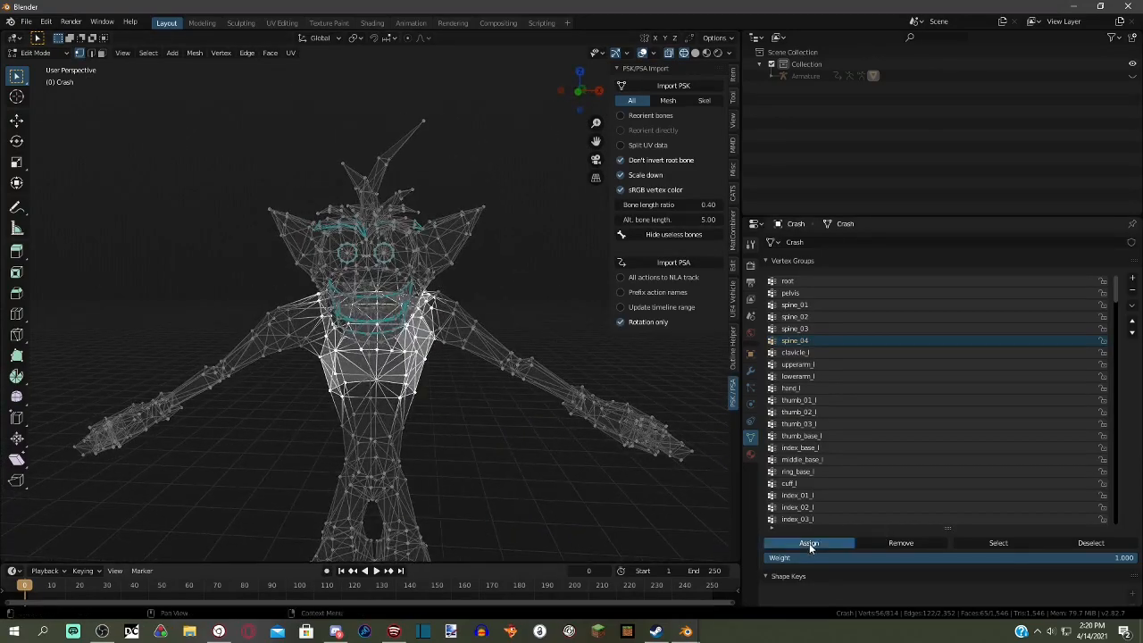
pyautogui.hotkey('ctrl', 'i')
pyautogui.click(570, 395)
pyautogui.scroll(-3, 570, 395)
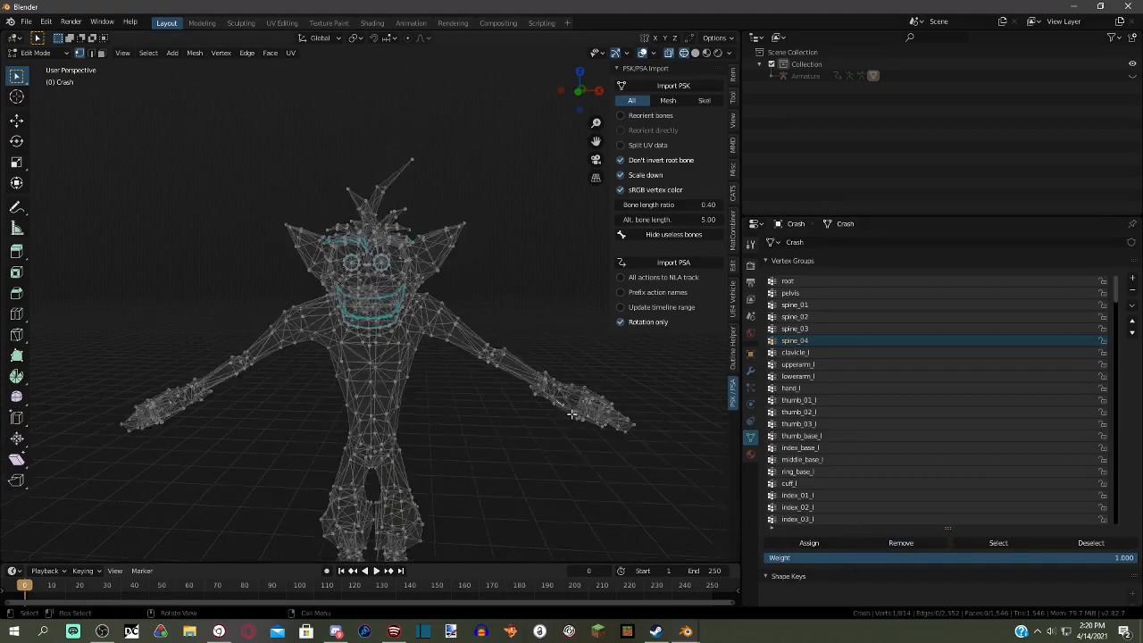
# - Show Crash textured in Object Mode and play the run animation to check how the torso deforms
pyautogui.click(707, 52)
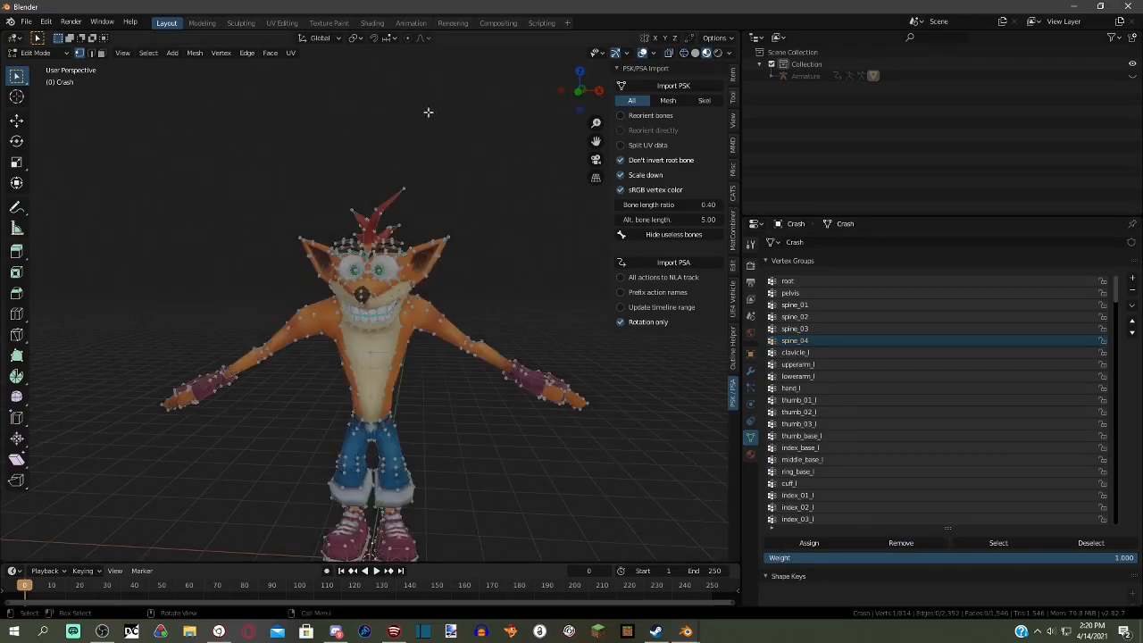
pyautogui.click(41, 53)
pyautogui.click(35, 70)
pyautogui.scroll(4, 449, 339)
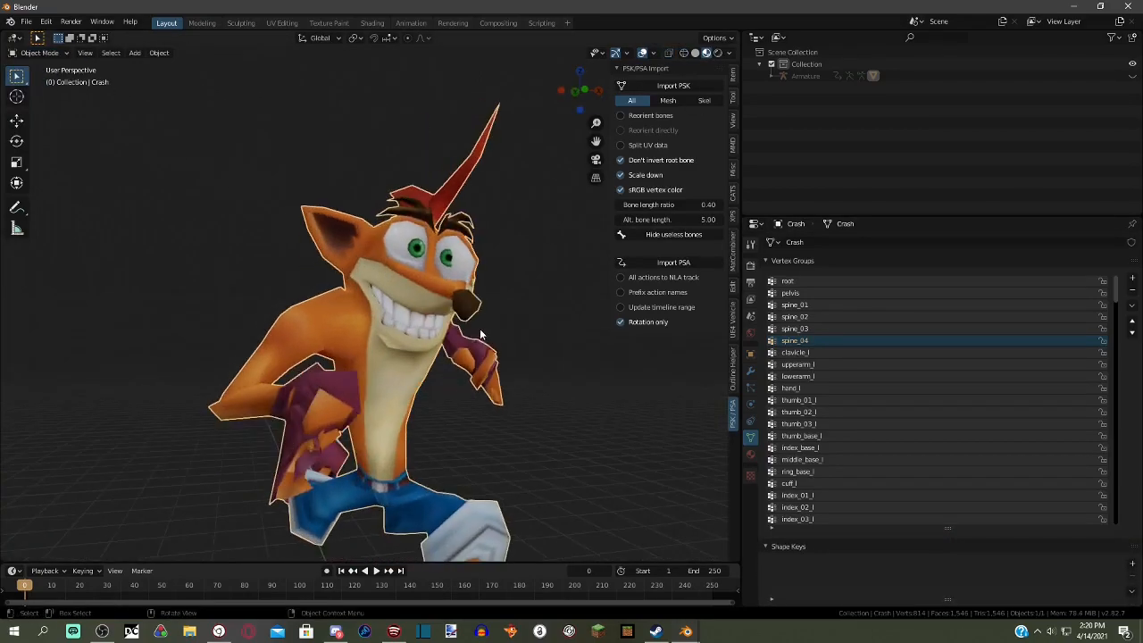
pyautogui.press('space')
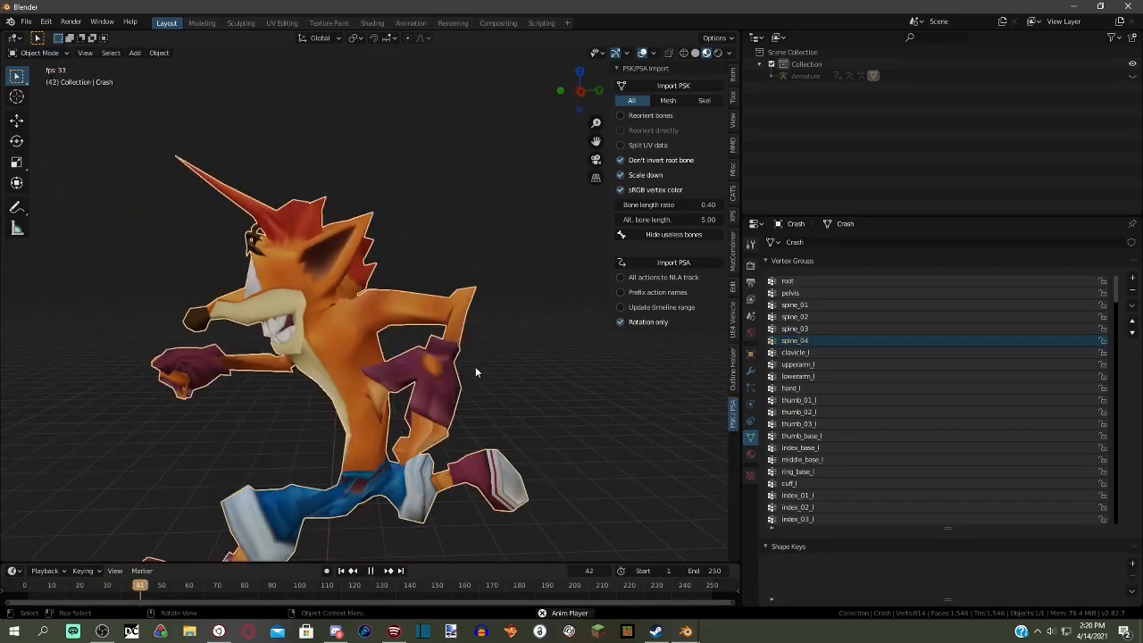
pyautogui.scroll(-3, 474, 373)
pyautogui.click(62, 53)
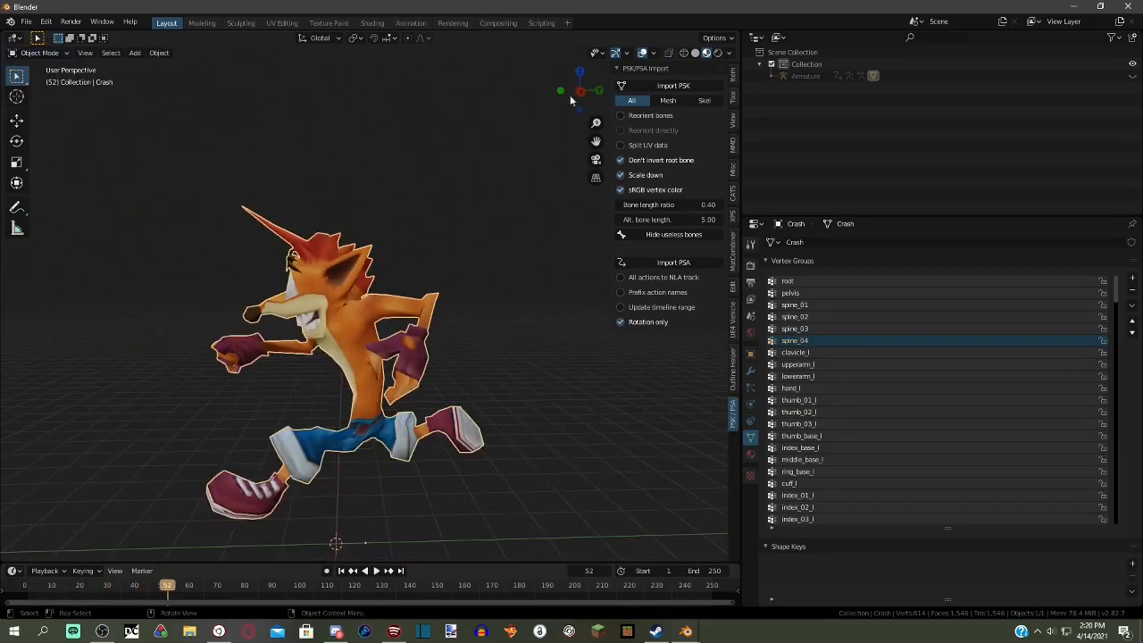
pyautogui.click(40, 53)
pyautogui.click(36, 81)
pyautogui.click(41, 52)
pyautogui.click(36, 70)
pyautogui.moveTo(259, 118); pyautogui.dragTo(360, 178, button='middle')
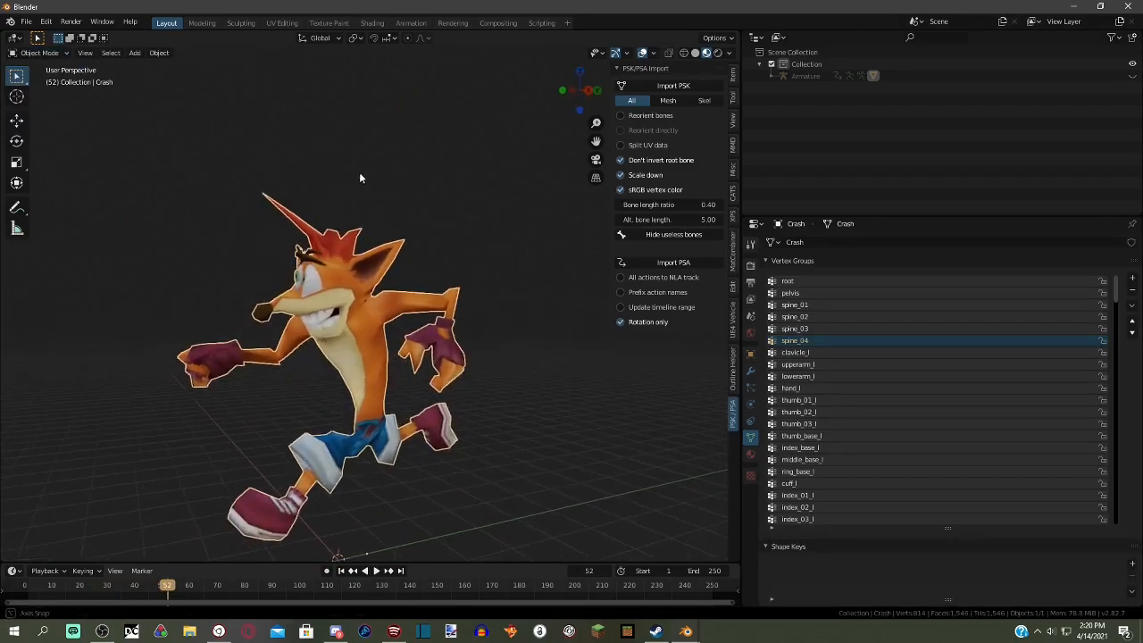
pyautogui.click(42, 68)
pyautogui.click(44, 53)
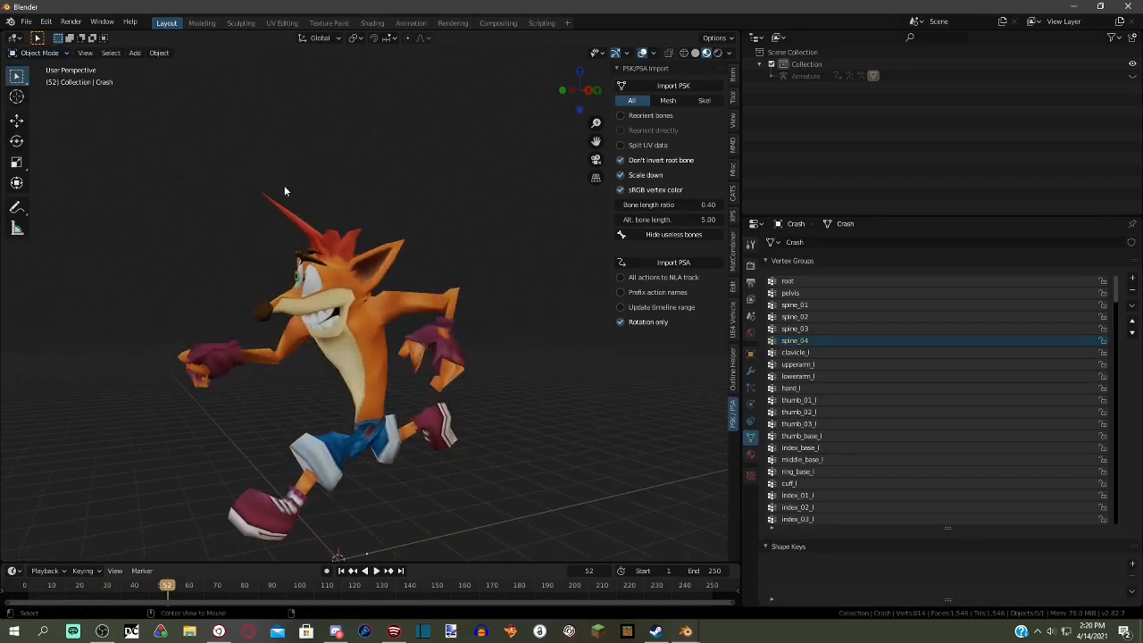
# - Unhide the armature, enter Pose Mode with it and return to Object Mode
pyautogui.hotkey('alt', 'h')
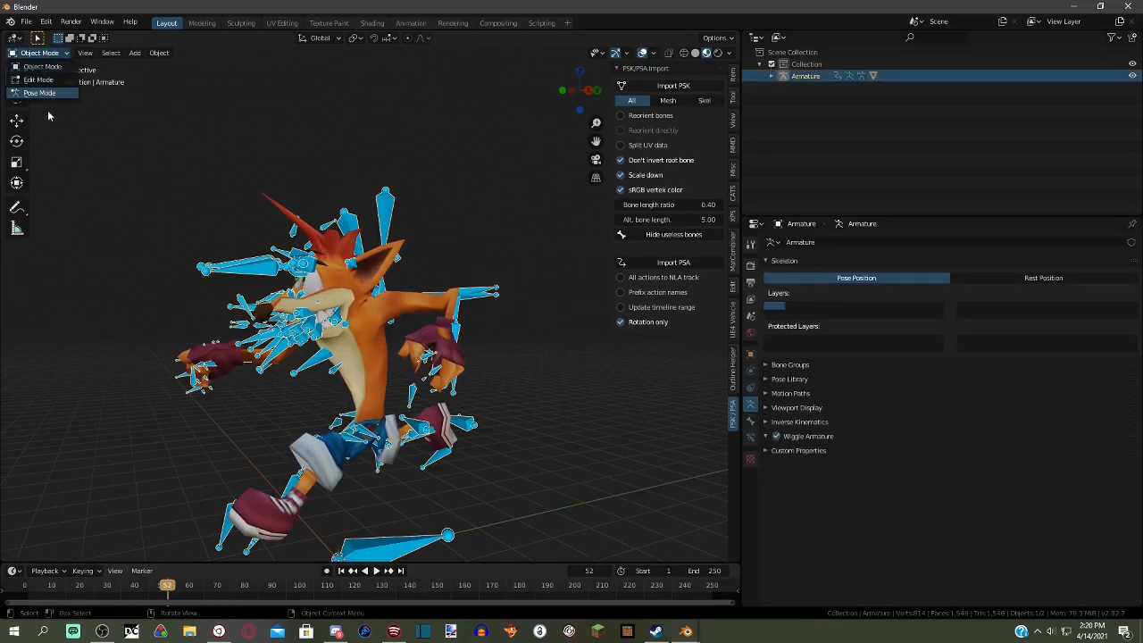
pyautogui.click(39, 93)
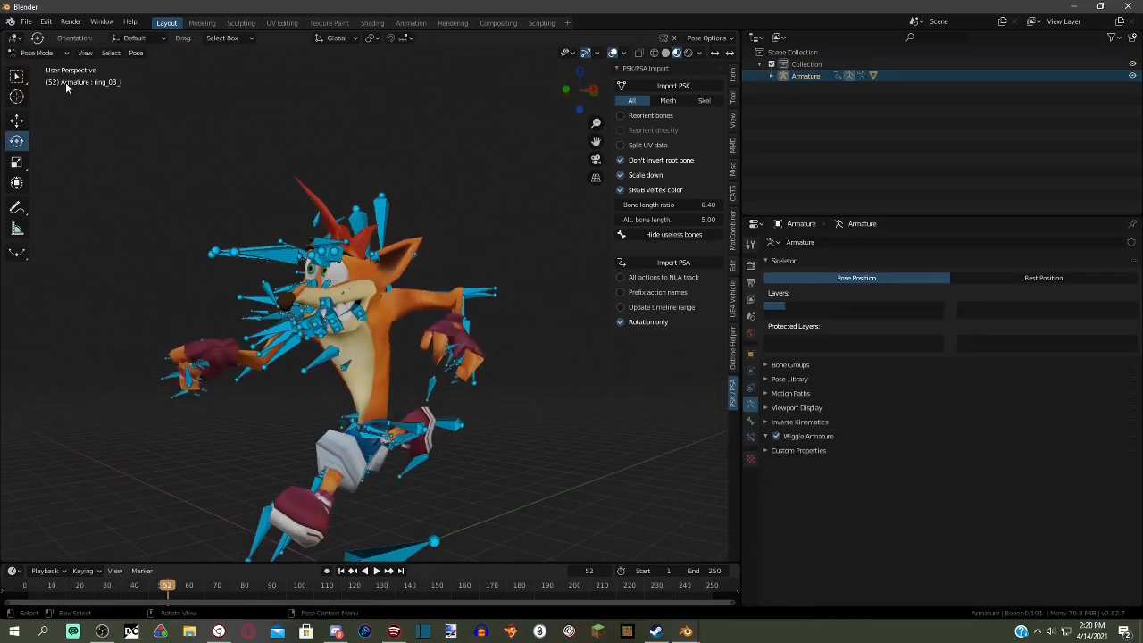
pyautogui.click(37, 67)
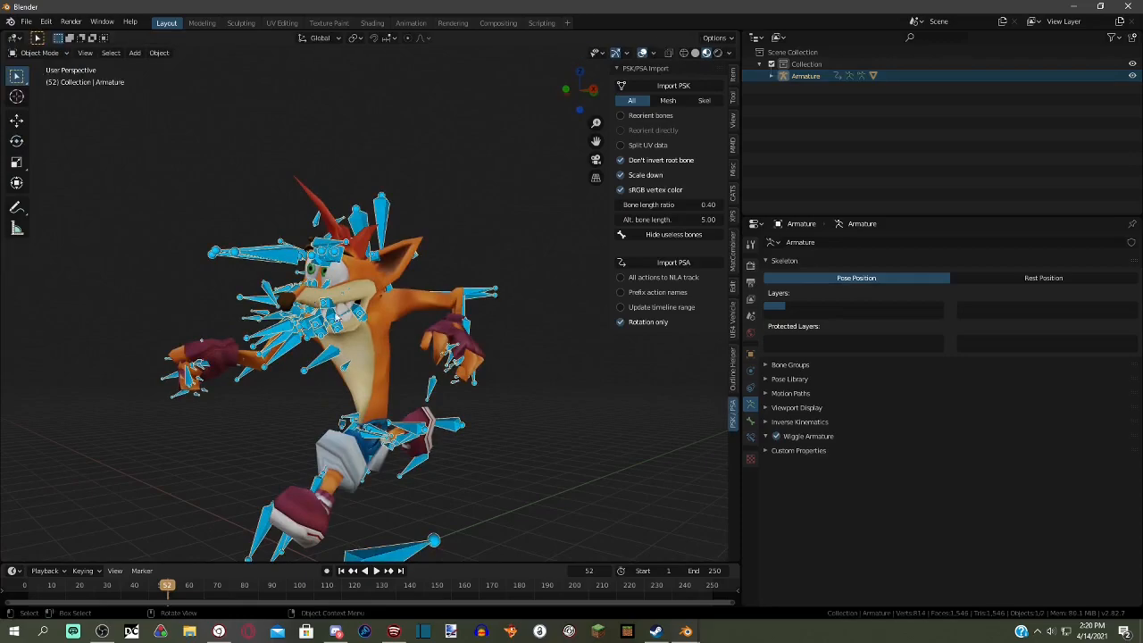
# - Reset Crash to the rest pose by starting and stopping the CATS pose mode
pyautogui.click(370, 334)
pyautogui.moveTo(416, 331); pyautogui.dragTo(486, 329, button='middle')
pyautogui.click(732, 193)
pyautogui.click(668, 141)
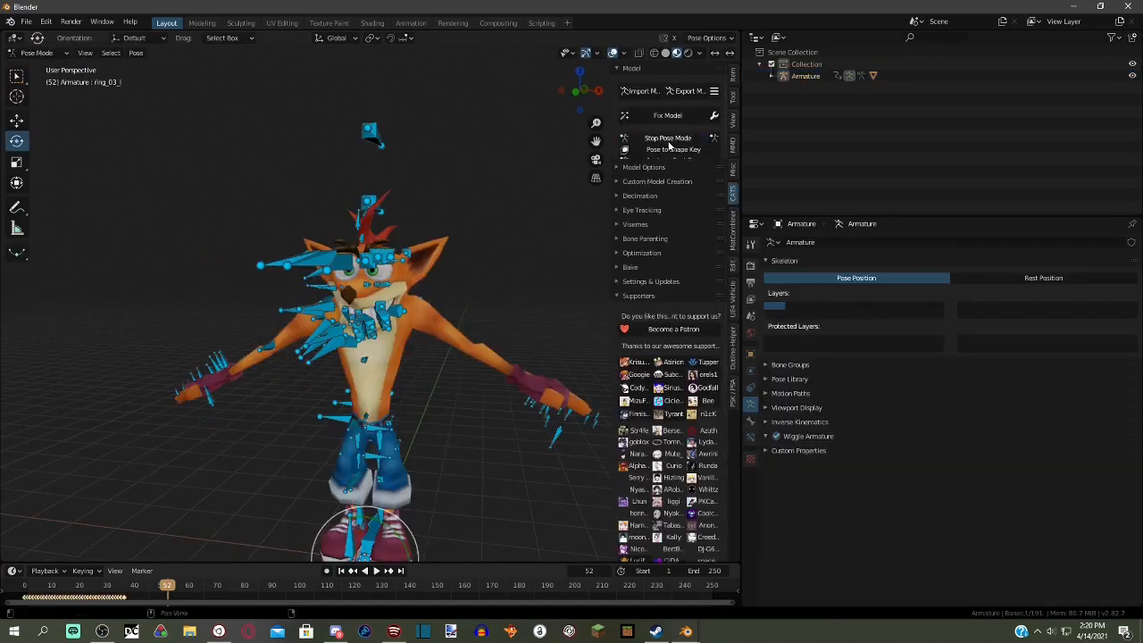
pyautogui.click(668, 141)
# - Try moving the bone at Crash's feet in CATS pose mode, undo the move and leave pose mode
pyautogui.click(451, 325)
pyautogui.click(443, 324)
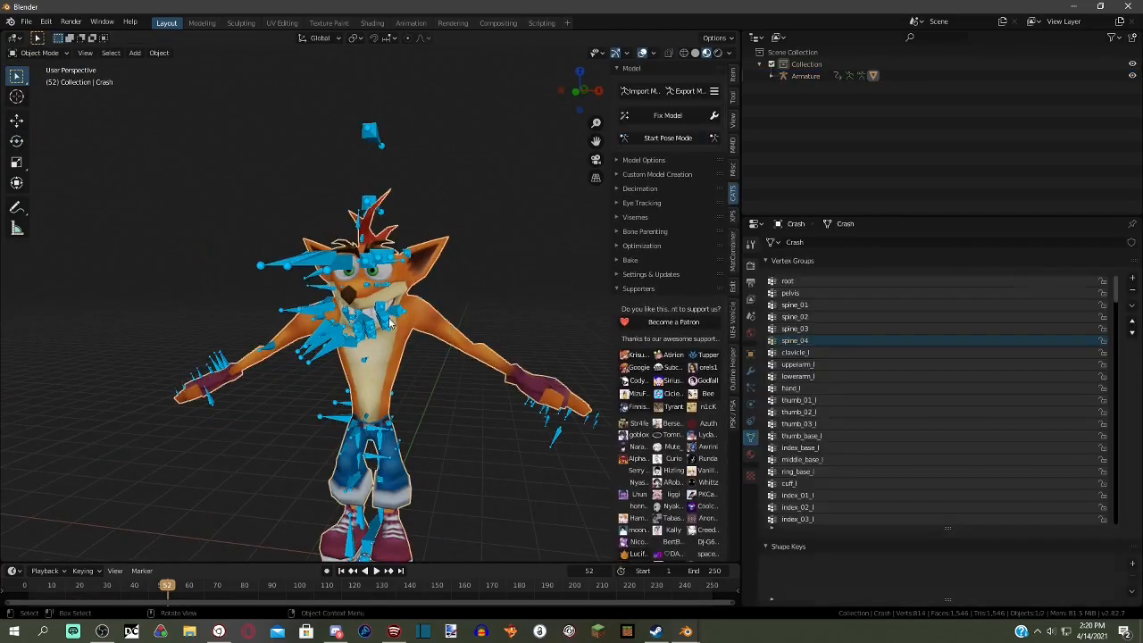
pyautogui.click(387, 319)
pyautogui.moveTo(522, 268); pyautogui.dragTo(466, 266, button='middle')
pyautogui.click(678, 142)
pyautogui.moveTo(501, 350); pyautogui.dragTo(425, 361, button='middle')
pyautogui.press('g')
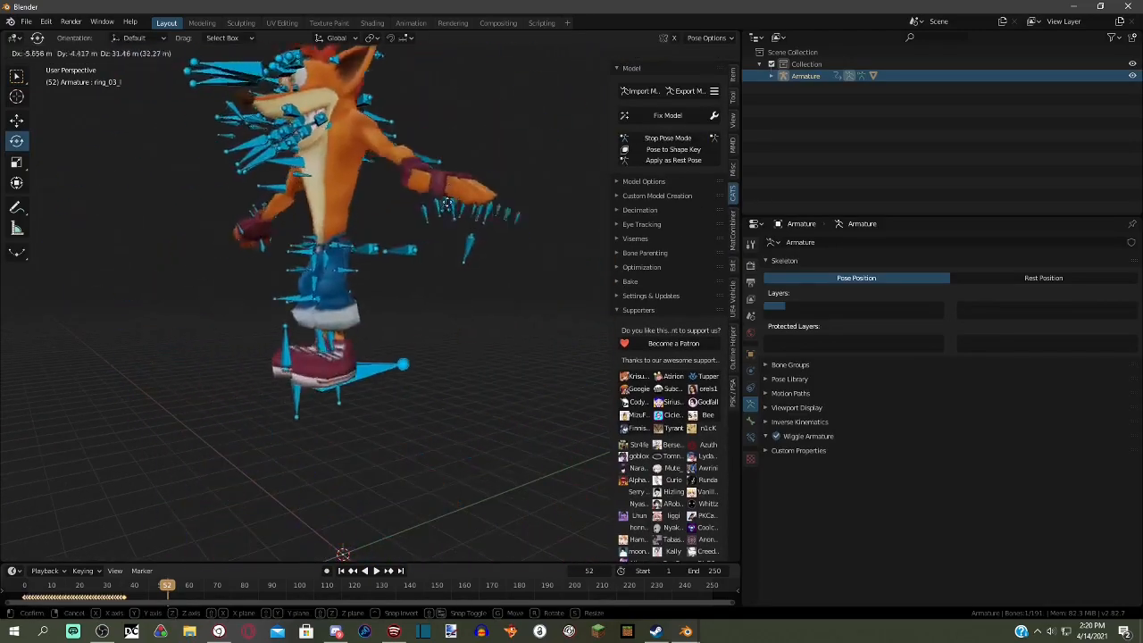
pyautogui.click(371, 361)
pyautogui.hotkey('ctrl', 'z')
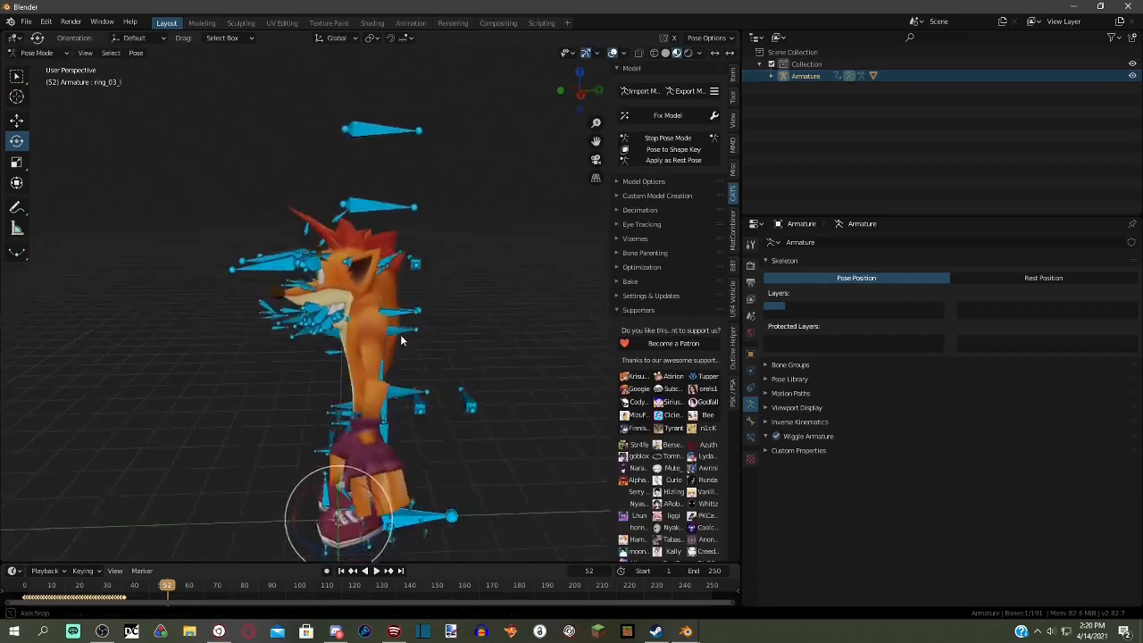
pyautogui.scroll(2, 411, 335)
pyautogui.moveTo(434, 336); pyautogui.dragTo(518, 401, button='middle')
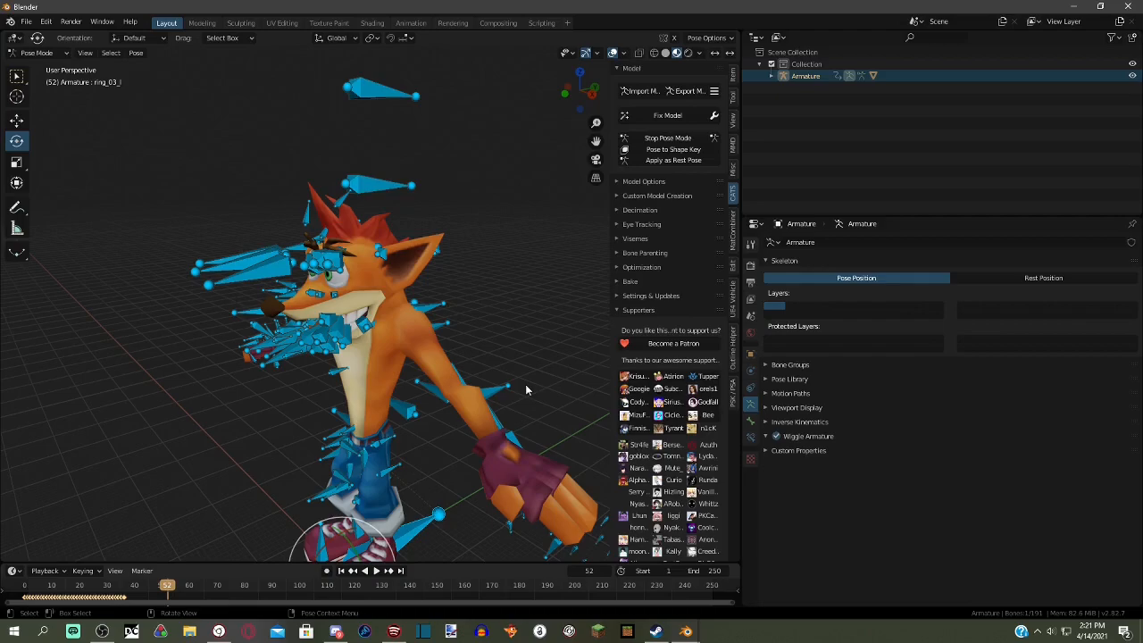
pyautogui.moveTo(442, 276); pyautogui.dragTo(628, 178, button='middle')
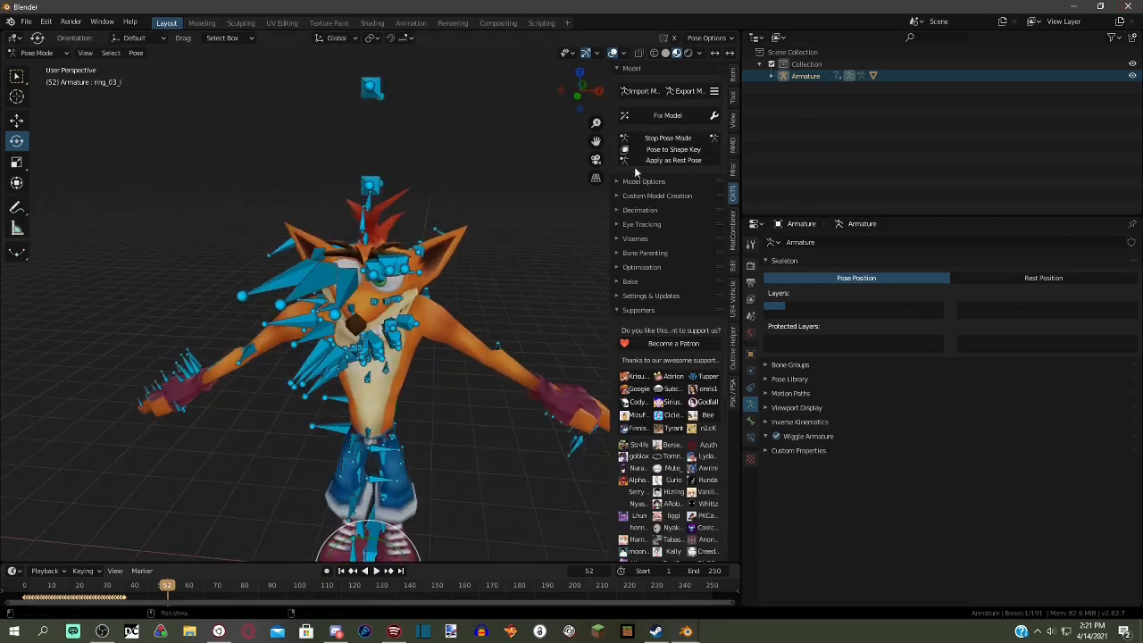
pyautogui.click(656, 141)
# - Select the Crash mesh, enter Edit Mode and display it as a wireframe
pyautogui.click(451, 331)
pyautogui.scroll(2, 451, 330)
pyautogui.moveTo(451, 330); pyautogui.dragTo(459, 324, button='middle')
pyautogui.scroll(-2, 460, 324)
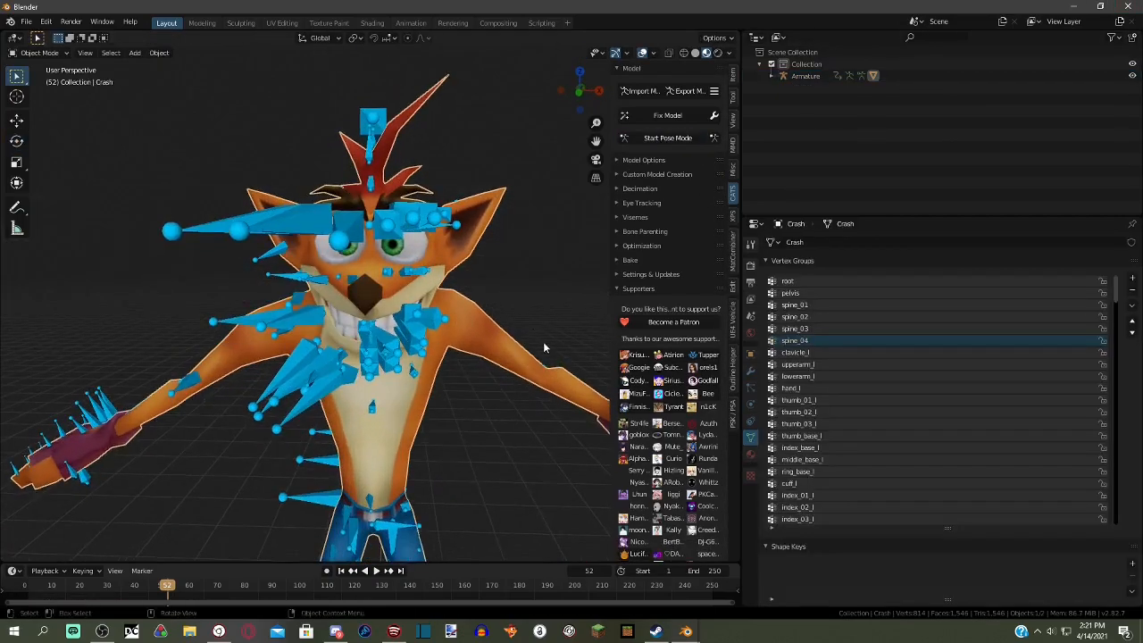
pyautogui.scroll(-2, 565, 341)
pyautogui.click(17, 52)
pyautogui.click(40, 79)
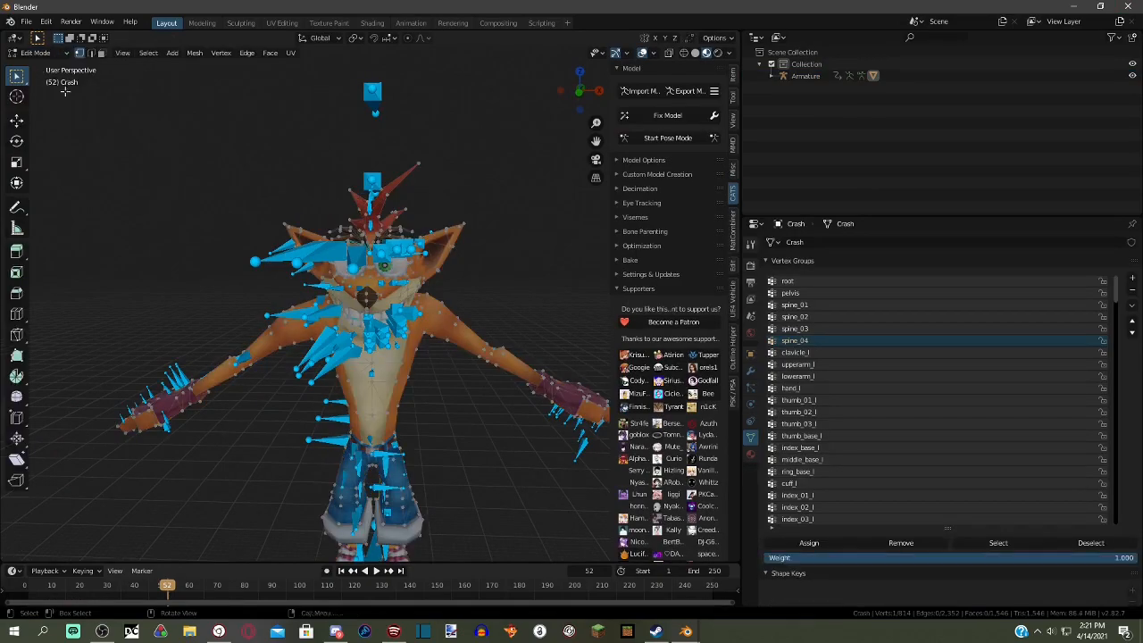
pyautogui.click(684, 53)
pyautogui.moveTo(518, 301); pyautogui.dragTo(488, 306, button='middle')
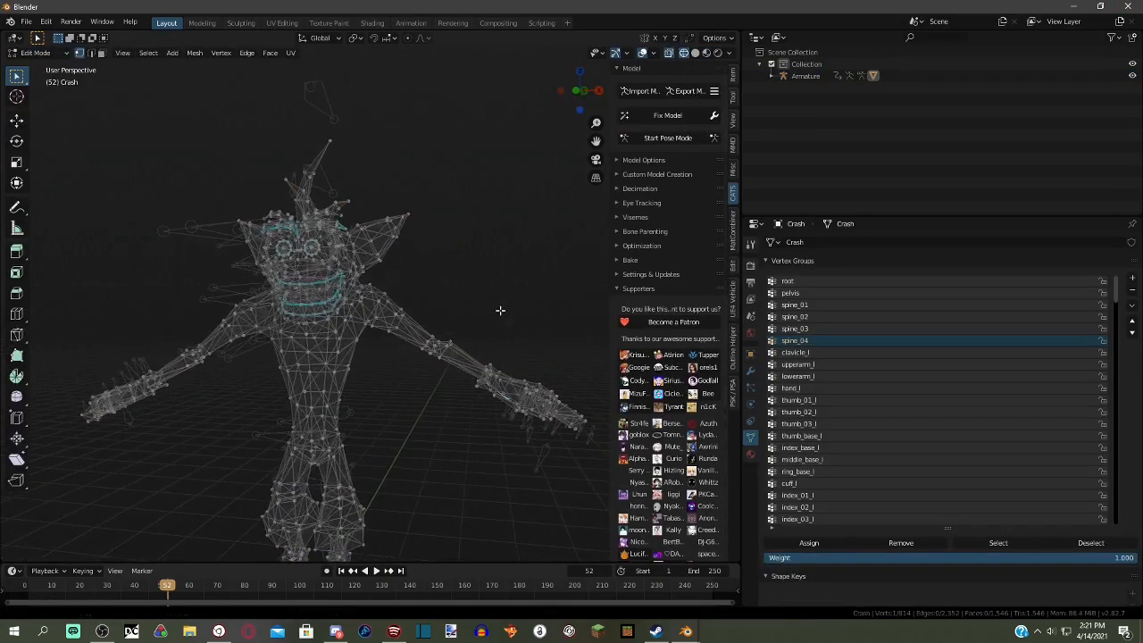
# - Highlight the clavicle_l vertices on the Crash mesh and on the original SK_CP3701_Crash mesh to compare them
pyautogui.click(999, 543)
pyautogui.moveTo(339, 384); pyautogui.dragTo(446, 321, button='middle')
pyautogui.scroll(4, 384, 375)
pyautogui.moveTo(686, 632)
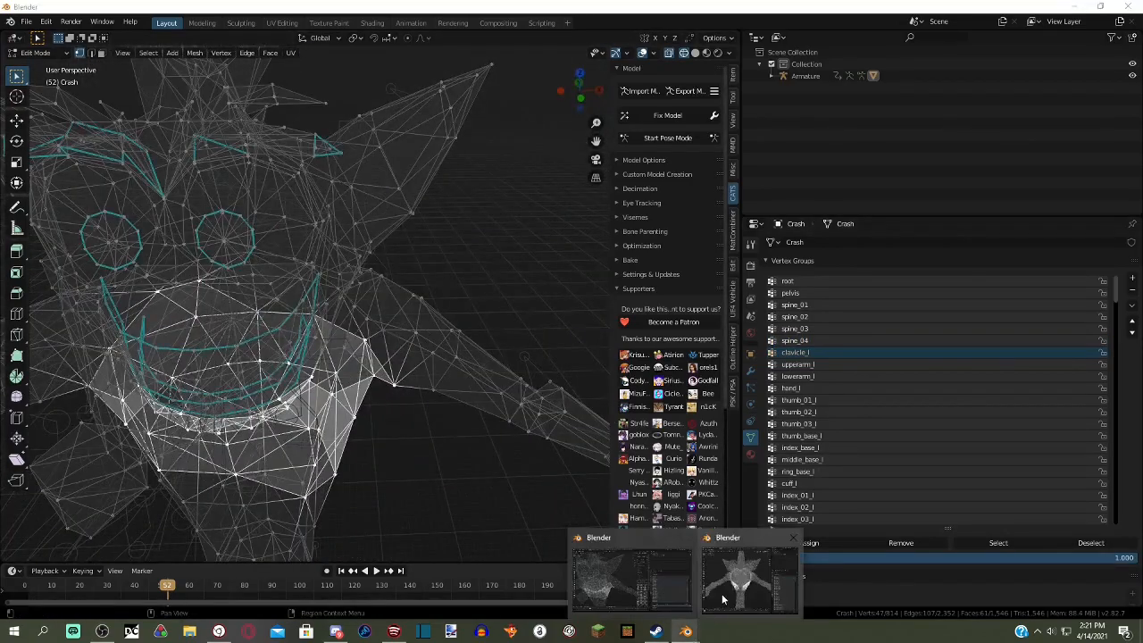
pyautogui.click(746, 585)
pyautogui.click(1056, 601)
pyautogui.moveTo(429, 419); pyautogui.dragTo(678, 393, button='middle')
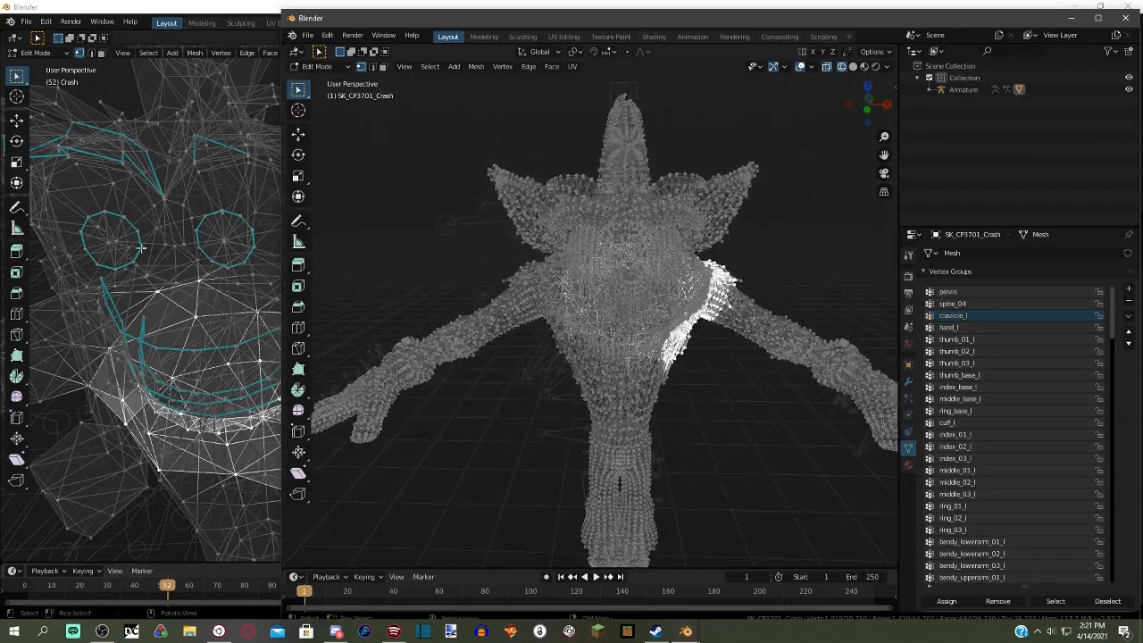
# - Exclude the opposite shoulder's vertices from the clavicle_l selection on the Crash mesh, update the clavicle_l vertex group accordingly and clear the selection
pyautogui.click(172, 10)
pyautogui.moveTo(312, 312); pyautogui.dragTo(323, 407, button='middle')
pyautogui.scroll(-2, 330, 294)
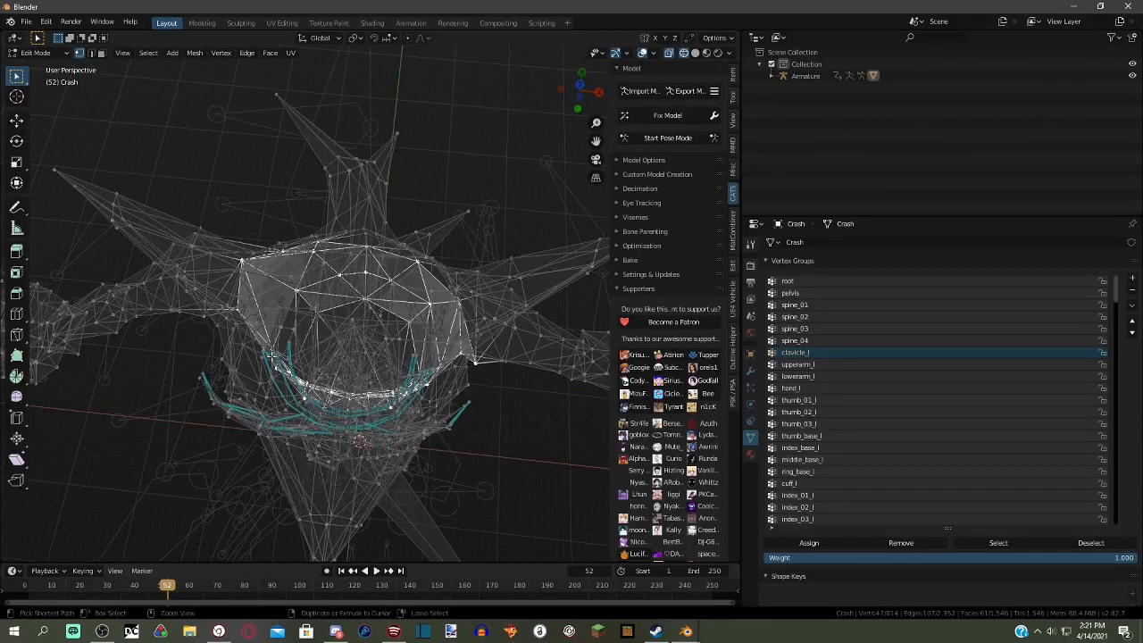
pyautogui.keyDown('ctrl'); pyautogui.moveTo(414, 443); pyautogui.dragTo(416, 444); pyautogui.keyUp('ctrl')
pyautogui.moveTo(416, 444); pyautogui.dragTo(303, 328, button='middle')
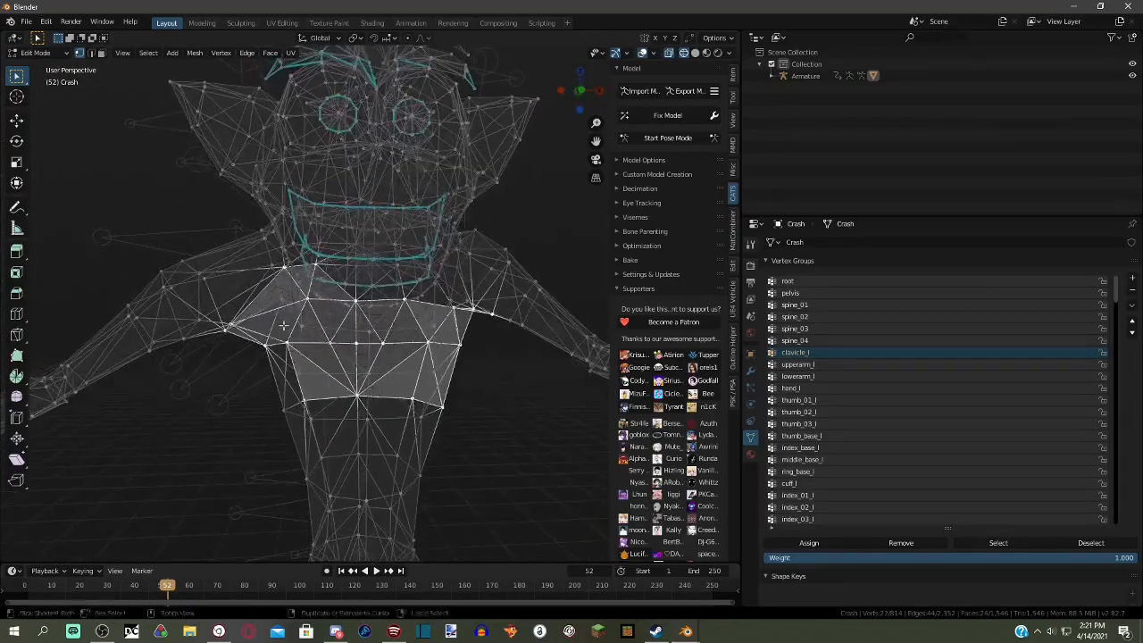
pyautogui.keyDown('ctrl'); pyautogui.moveTo(255, 375); pyautogui.dragTo(255, 376); pyautogui.keyUp('ctrl')
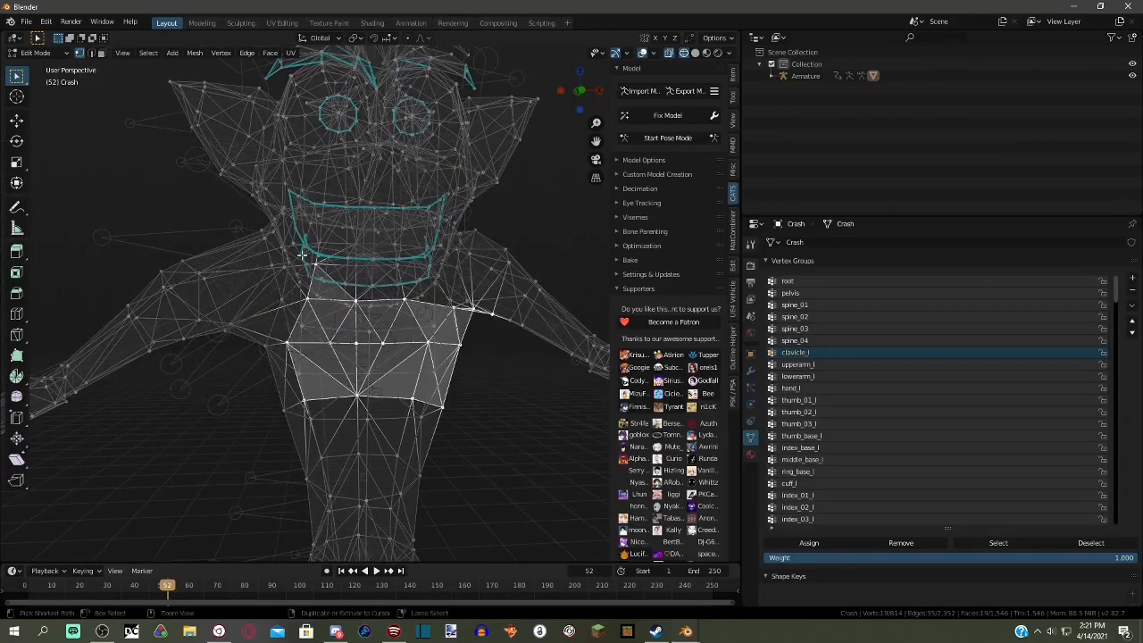
pyautogui.moveTo(291, 360); pyautogui.dragTo(351, 320, button='middle')
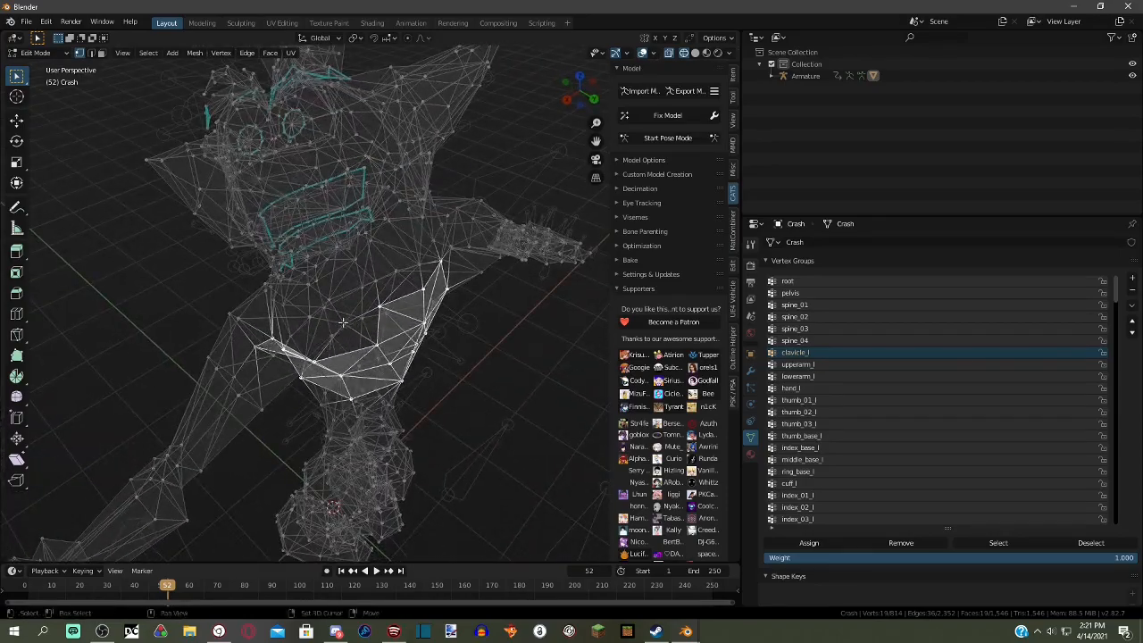
pyautogui.moveTo(379, 362); pyautogui.dragTo(306, 379, button='middle')
pyautogui.click(836, 542)
pyautogui.hotkey('ctrl', 'i')
pyautogui.click(572, 457)
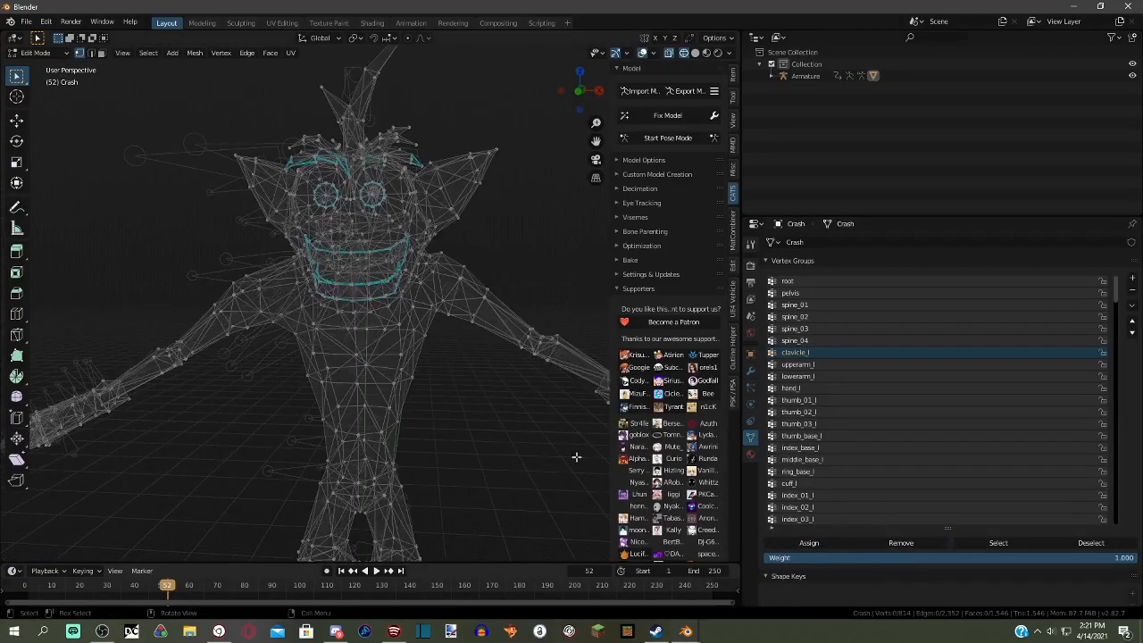
# - Pick the upperarm_l vertex group on the Crash mesh and look for a matching group in the original SK_CP3701_Crash list
pyautogui.scroll(-2, 626, 420)
pyautogui.scroll(-1, 845, 400)
pyautogui.click(839, 352)
pyautogui.scroll(-4, 510, 395)
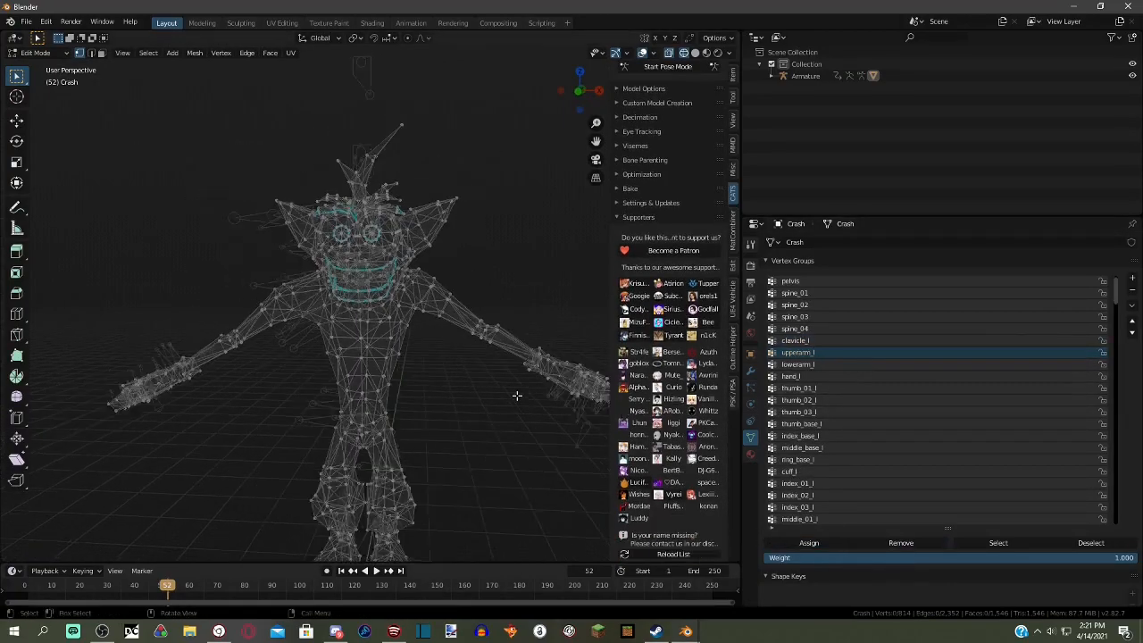
pyautogui.moveTo(686, 629)
pyautogui.moveTo(723, 594)
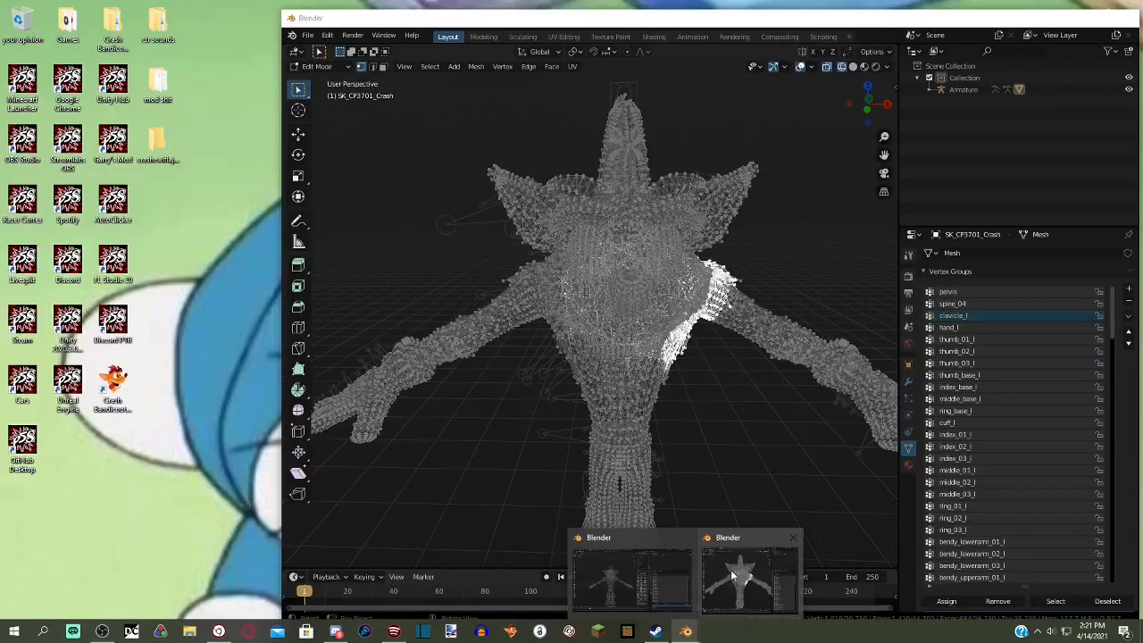
pyautogui.click(731, 572)
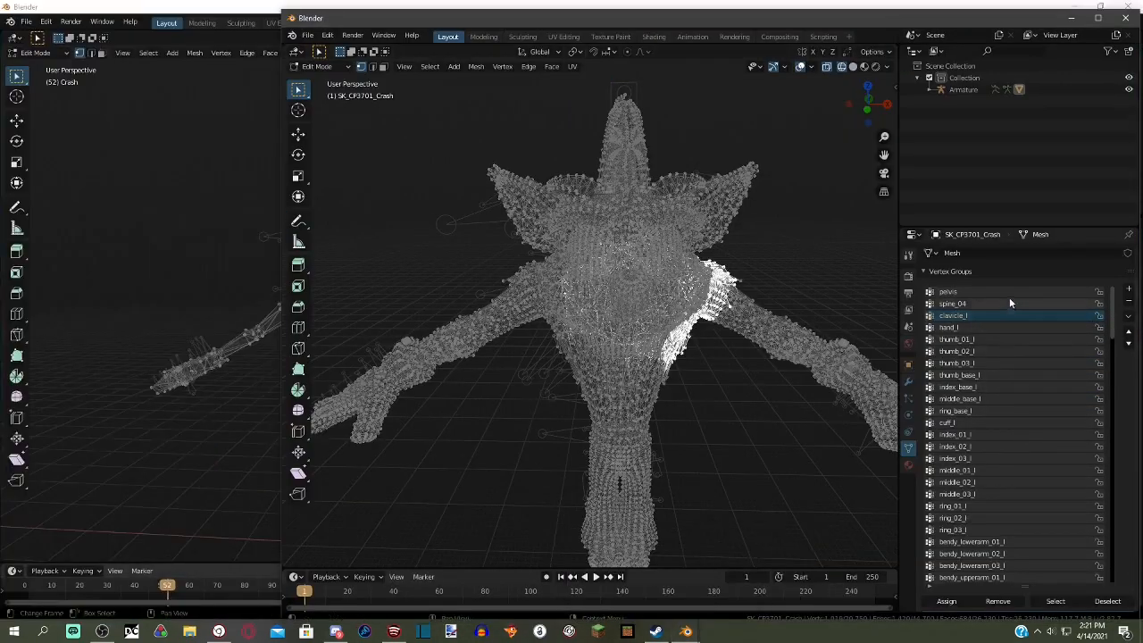
pyautogui.scroll(-10, 1001, 489)
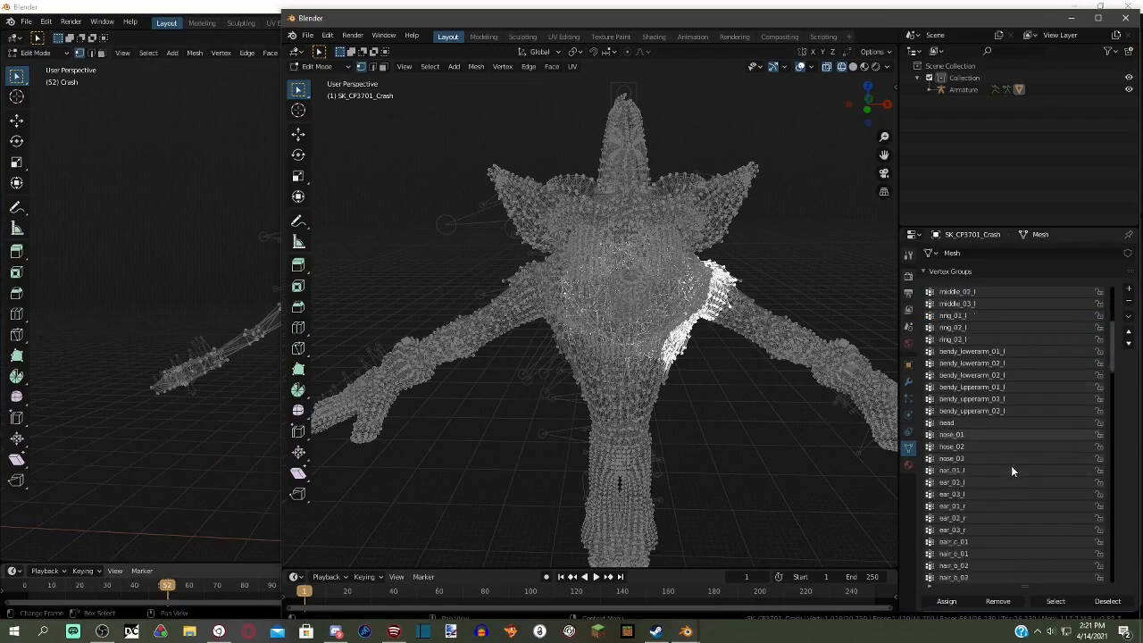
pyautogui.scroll(-7, 1011, 465)
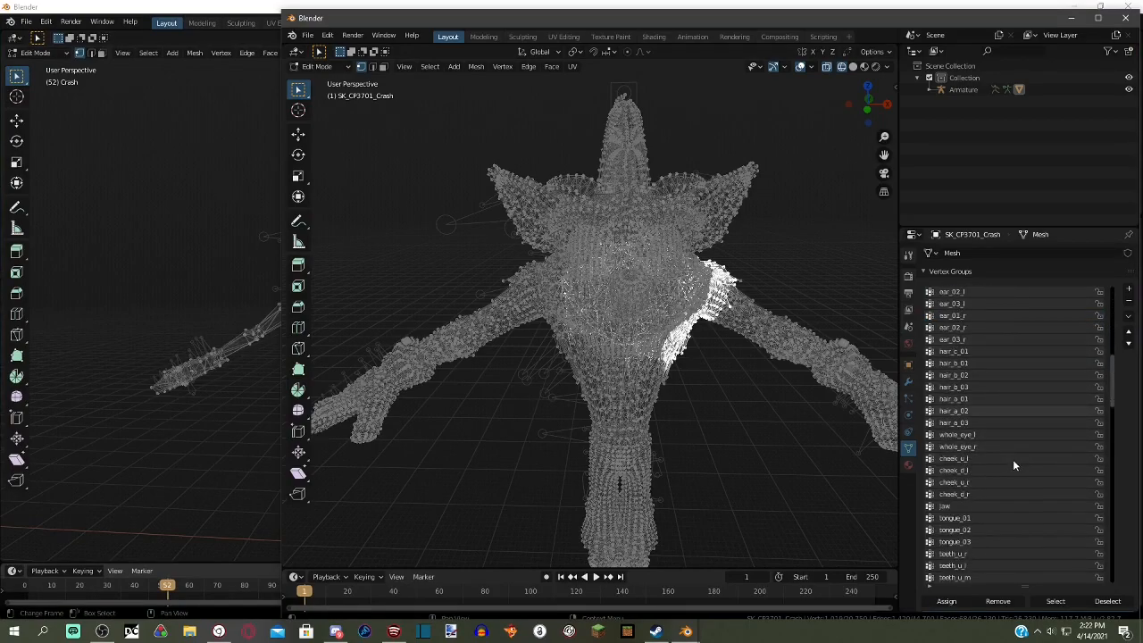
pyautogui.scroll(-9, 1013, 459)
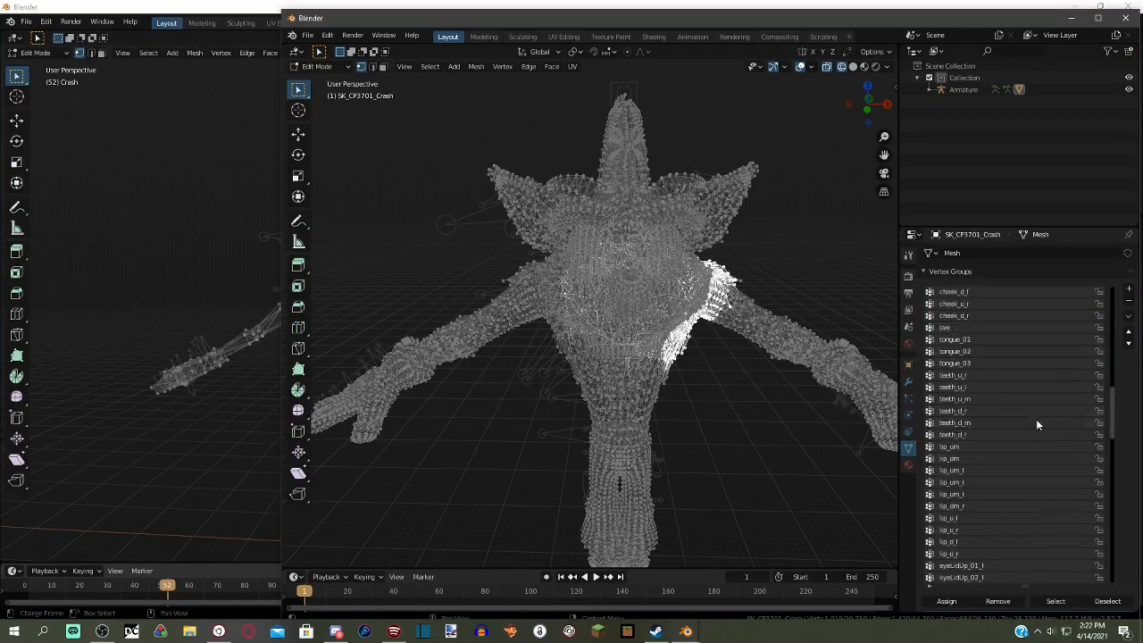
pyautogui.scroll(-1, 1043, 430)
pyautogui.moveTo(1115, 429); pyautogui.dragTo(1104, 287)
pyautogui.click(325, 6)
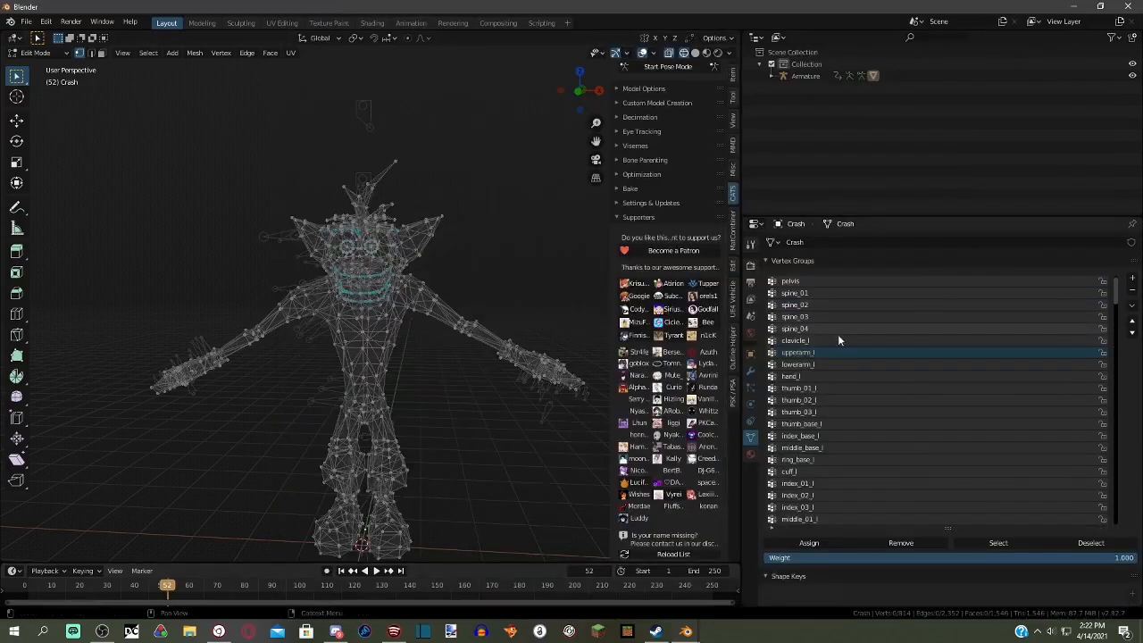
# - Remove all of the Crash mesh's vertices from the upperarm_l and lowerarm_l vertex groups
pyautogui.click(1001, 540)
pyautogui.keyDown('ctrl'); pyautogui.moveTo(233, 173); pyautogui.dragTo(502, 386); pyautogui.keyUp('ctrl')
pyautogui.press('a')
pyautogui.click(885, 542)
pyautogui.hotkey('alt', 'a')
pyautogui.click(831, 364)
pyautogui.keyDown('ctrl'); pyautogui.moveTo(409, 255); pyautogui.dragTo(550, 398); pyautogui.keyUp('ctrl')
pyautogui.press('a')
pyautogui.click(879, 542)
pyautogui.hotkey('alt', 'a')
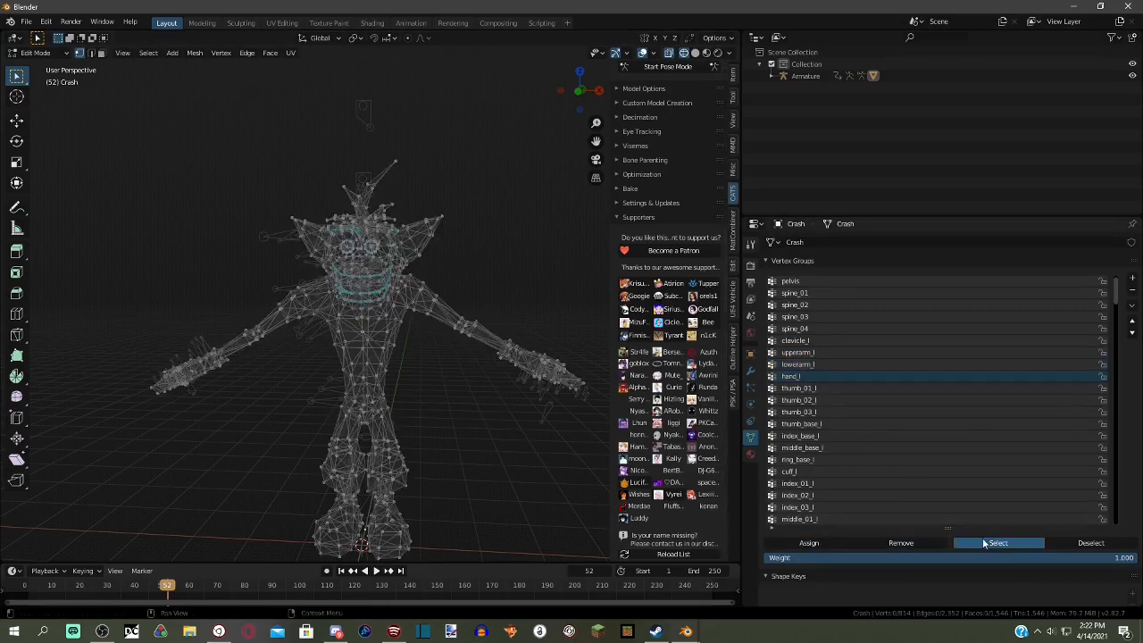
# - Return the Crash mesh to Object Mode and display it with Material Preview shading
pyautogui.moveTo(582, 434); pyautogui.dragTo(497, 456, button='middle')
pyautogui.click(40, 53)
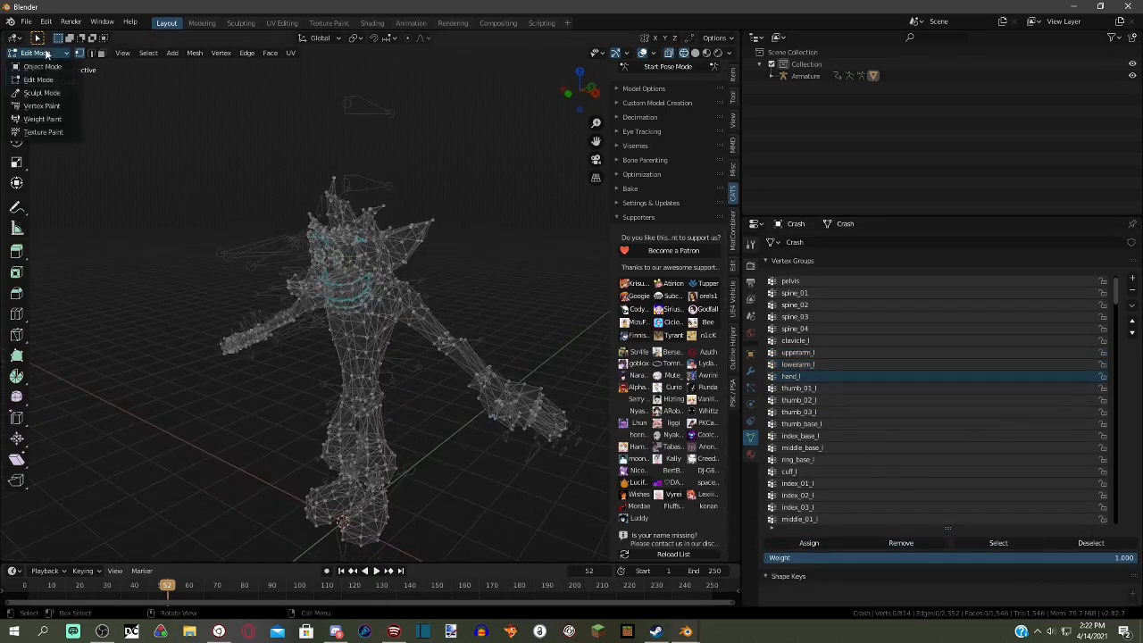
pyautogui.click(44, 79)
pyautogui.click(40, 53)
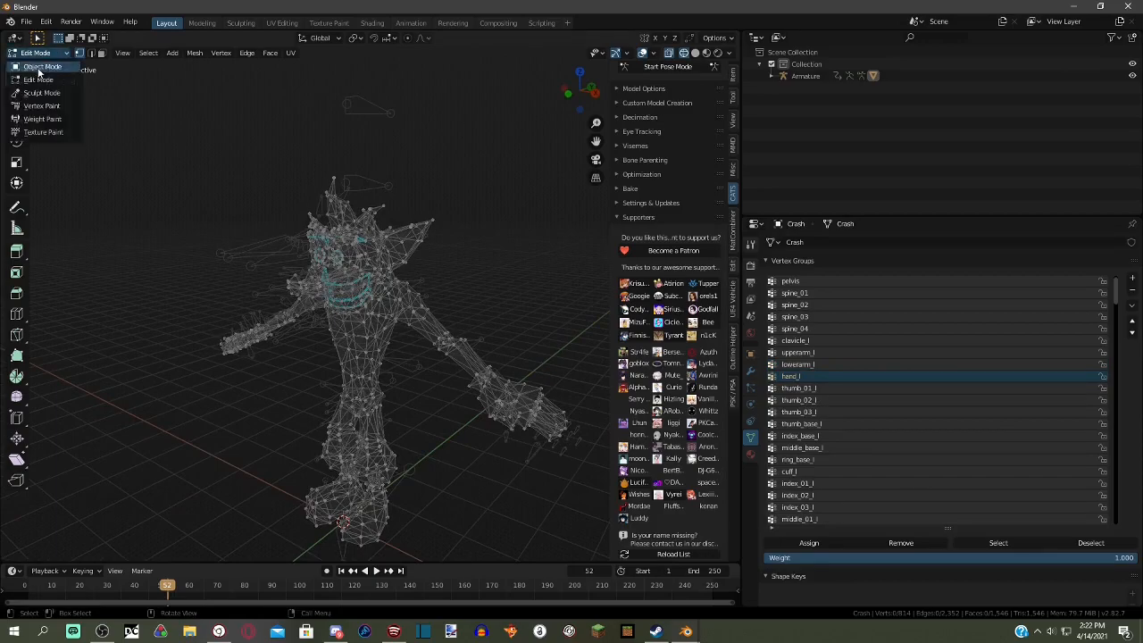
pyautogui.click(42, 66)
pyautogui.click(707, 53)
pyautogui.moveTo(506, 280); pyautogui.dragTo(546, 272, button='middle')
# - Play Crash's animation, inspect the deformation from the front and side, and rewind to frame 0
pyautogui.moveTo(167, 585); pyautogui.dragTo(54, 580)
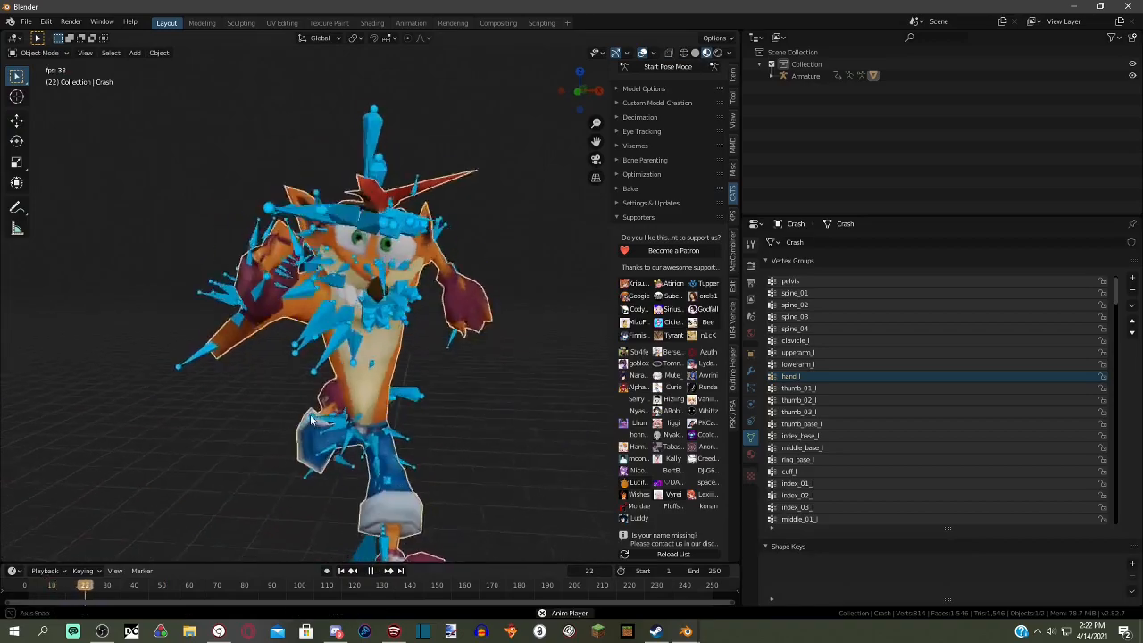
pyautogui.press('space')
pyautogui.press('space')
pyautogui.moveTo(348, 413); pyautogui.dragTo(228, 402, button='middle')
pyautogui.press('space')
pyautogui.moveTo(114, 587); pyautogui.dragTo(7, 586)
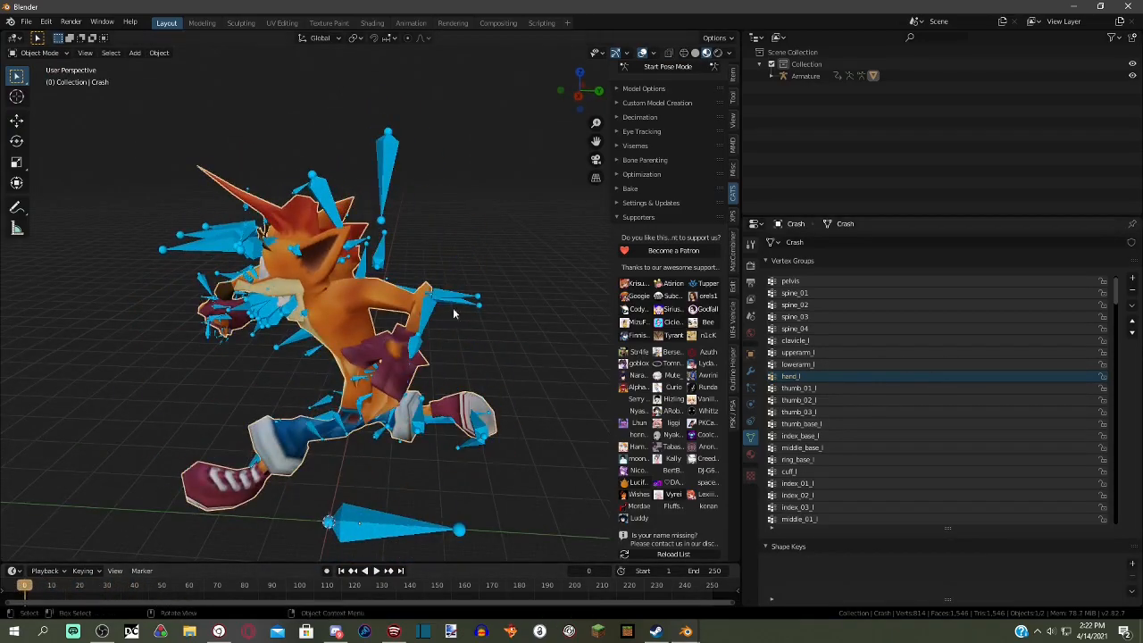
# - Select the armature, play its animation and set the timeline's end frame to 41
pyautogui.click(262, 317)
pyautogui.click(376, 570)
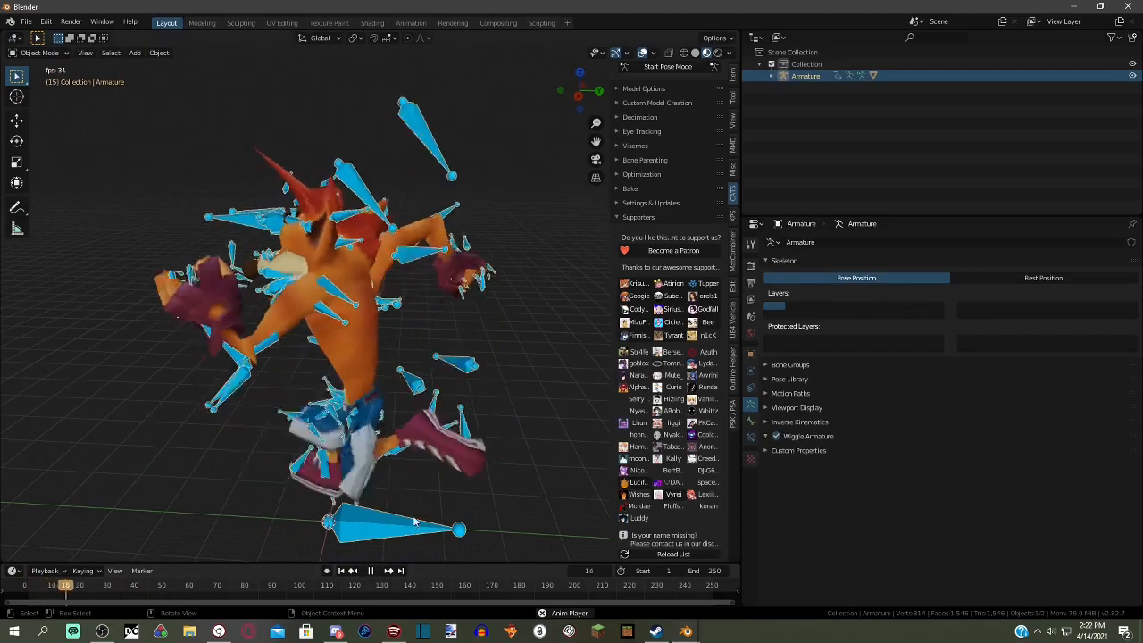
pyautogui.moveTo(409, 466); pyautogui.dragTo(502, 430, button='middle')
pyautogui.press('space')
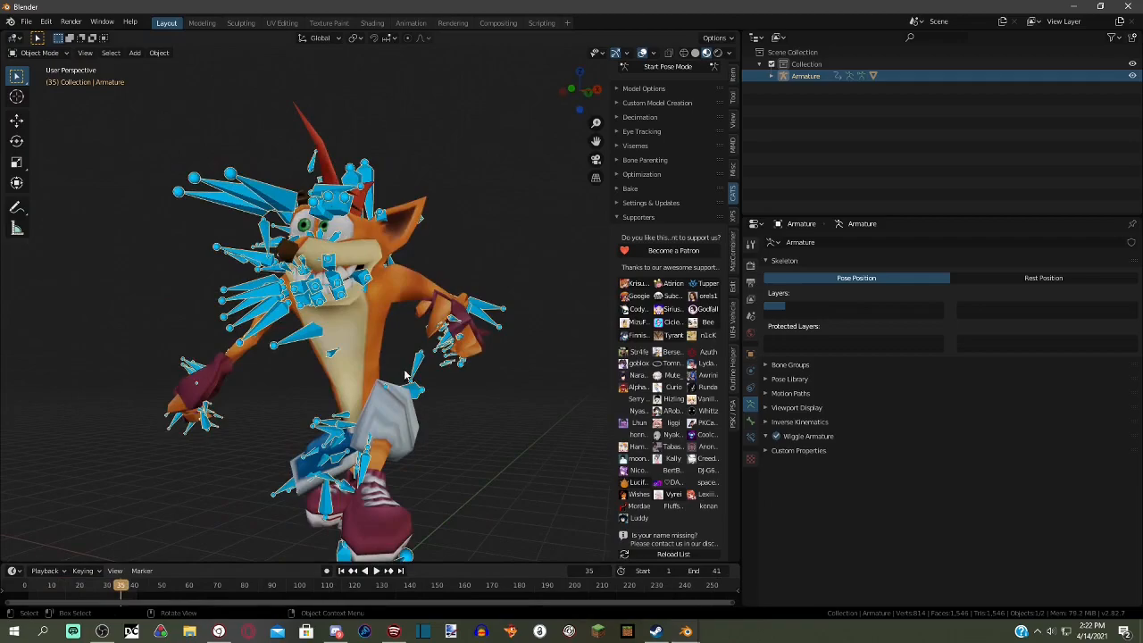
# - Hide the armature so only the Crash mesh shows, and play the animation while inspecting the mesh from several angles
pyautogui.click(350, 346)
pyautogui.hotkey('shift', 'h')
pyautogui.moveTo(408, 362); pyautogui.dragTo(485, 429, button='middle')
pyautogui.press('space')
pyautogui.scroll(-3, 536, 422)
pyautogui.scroll(3, 460, 421)
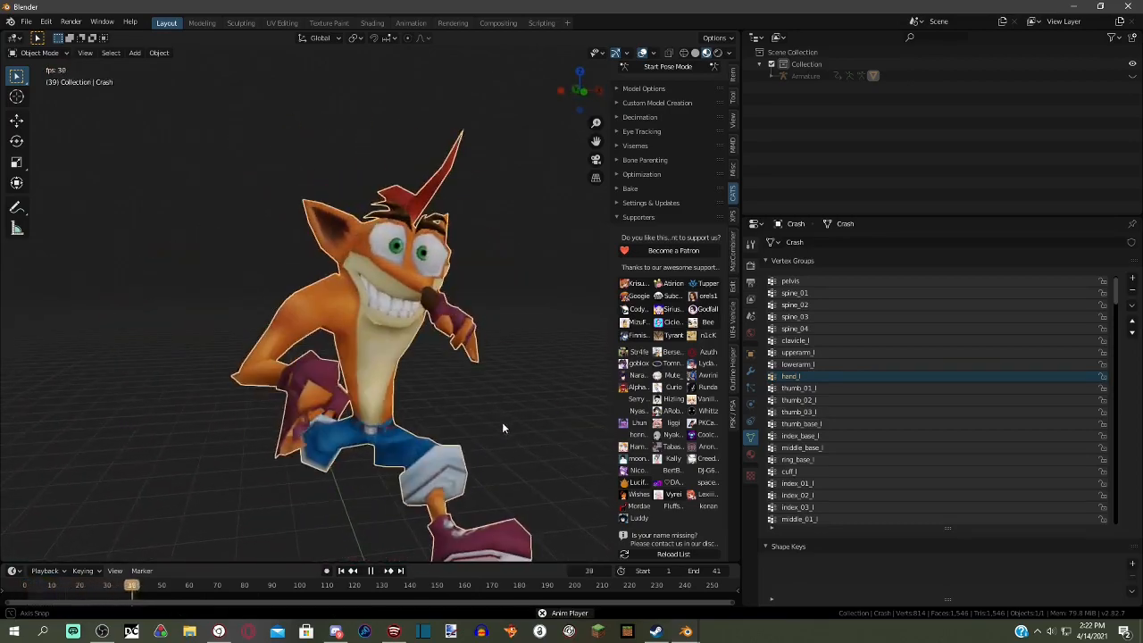
pyautogui.press('space')
pyautogui.press('space')
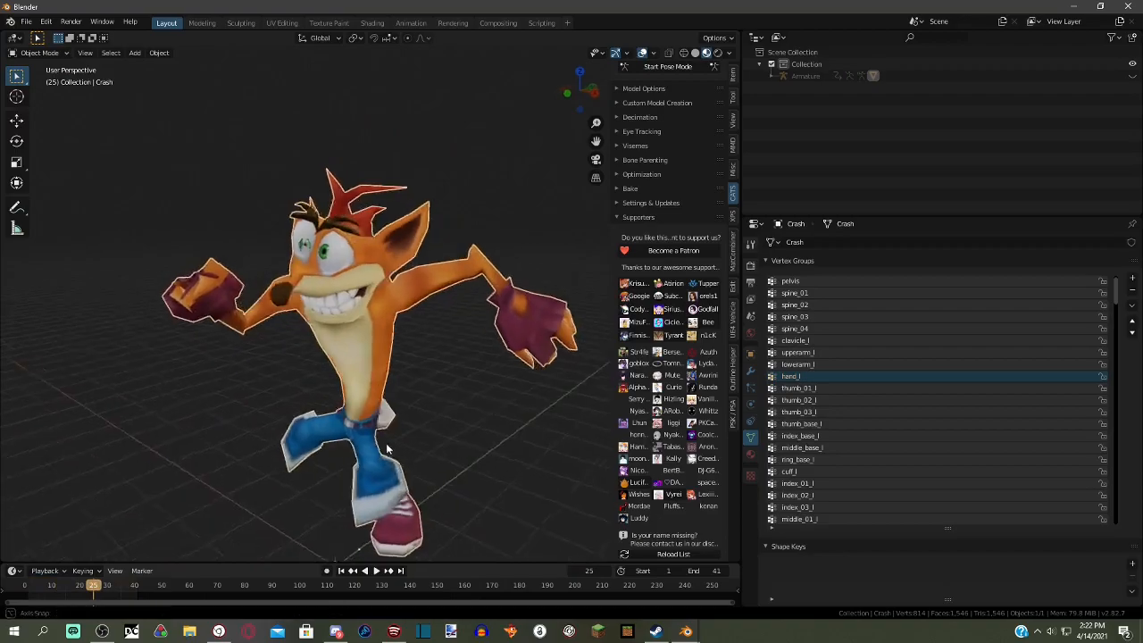
pyautogui.moveTo(460, 438); pyautogui.dragTo(672, 441, button='middle')
pyautogui.press('space')
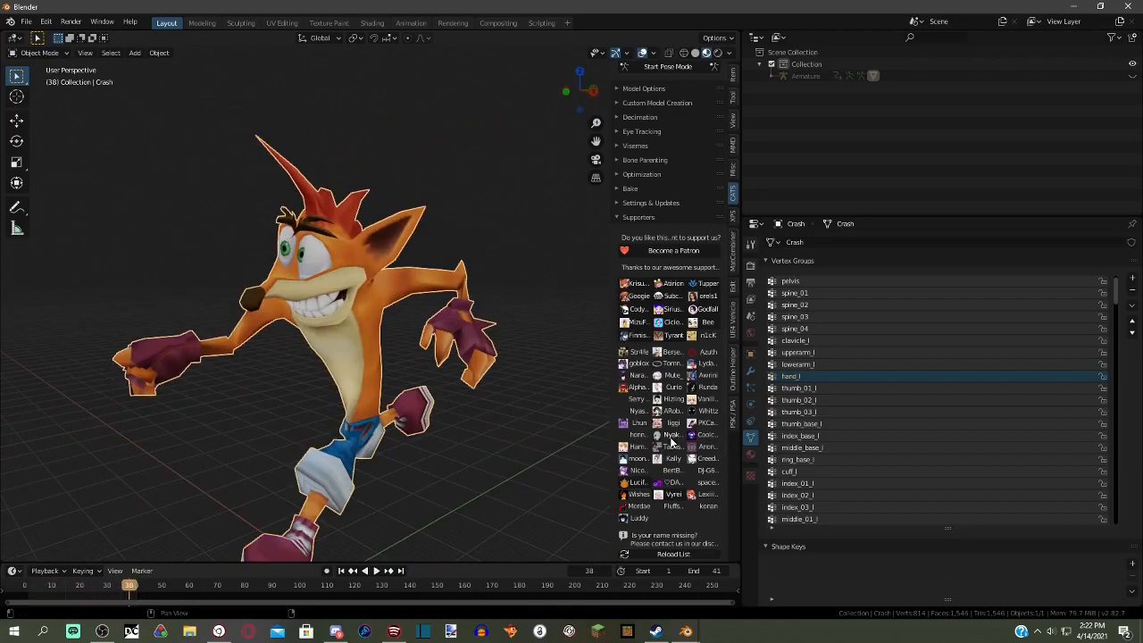
# - Enter Edit Mode on the Crash mesh and highlight the thumb_01_l vertices on the left hand
pyautogui.click(47, 68)
pyautogui.click(63, 80)
pyautogui.moveTo(467, 186); pyautogui.dragTo(530, 256, button='middle')
pyautogui.click(884, 397)
pyautogui.click(884, 389)
pyautogui.moveTo(524, 402); pyautogui.dragTo(375, 428, button='middle')
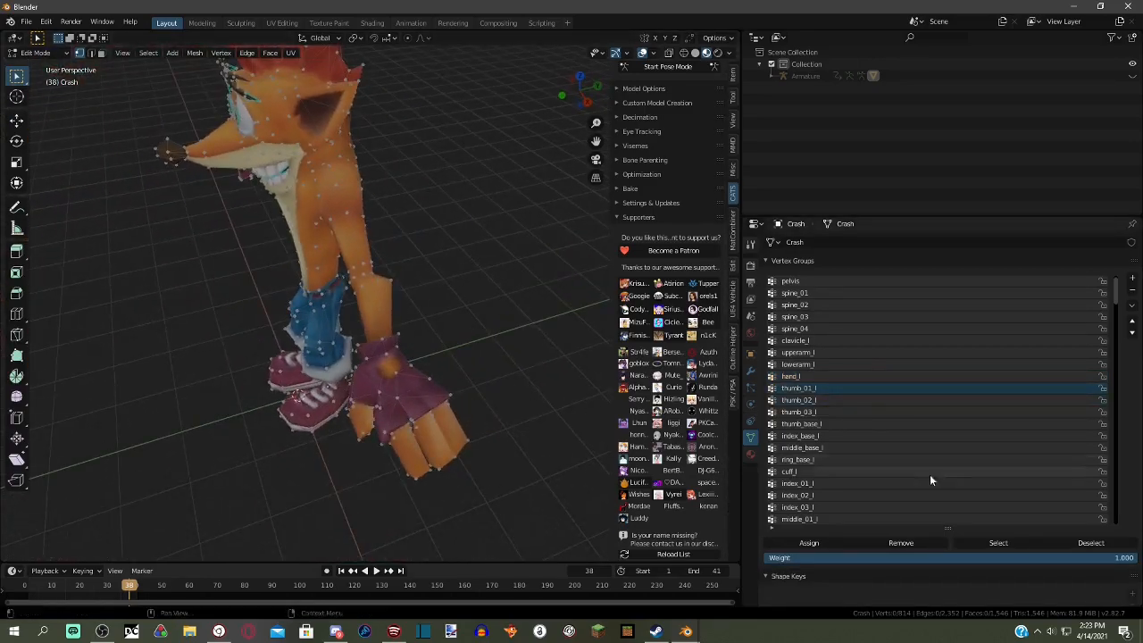
pyautogui.click(998, 543)
pyautogui.moveTo(429, 295); pyautogui.dragTo(514, 269, button='middle')
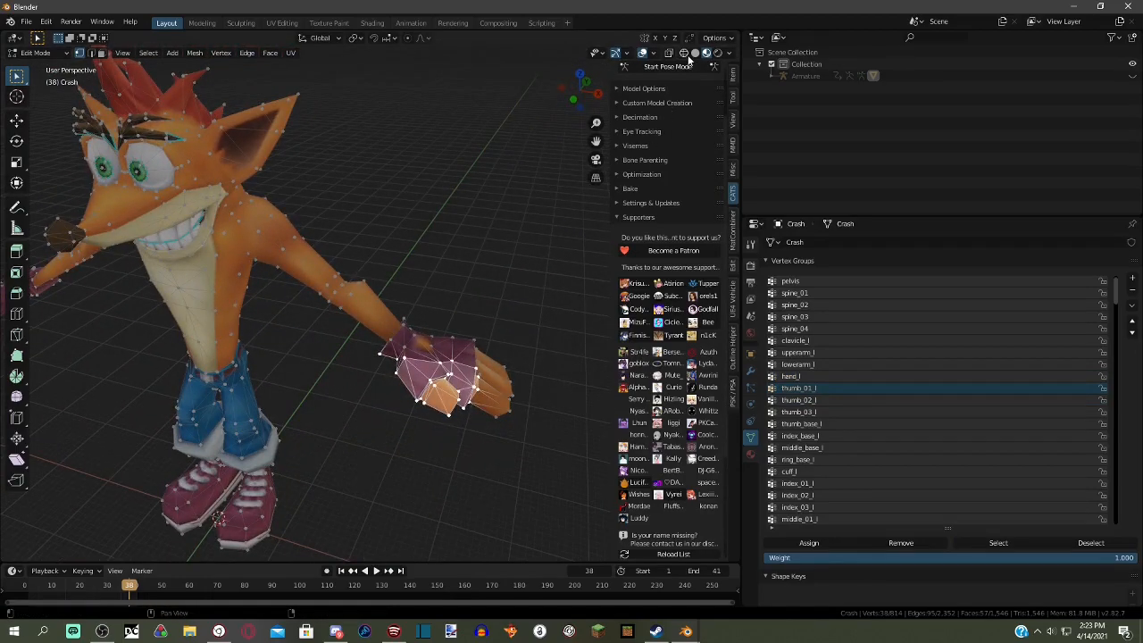
# - Show the Crash mesh as a wireframe and remove all of its vertices from the thumb_01_l vertex group
pyautogui.click(685, 54)
pyautogui.keyDown('ctrl'); pyautogui.moveTo(353, 320); pyautogui.dragTo(511, 475); pyautogui.keyUp('ctrl')
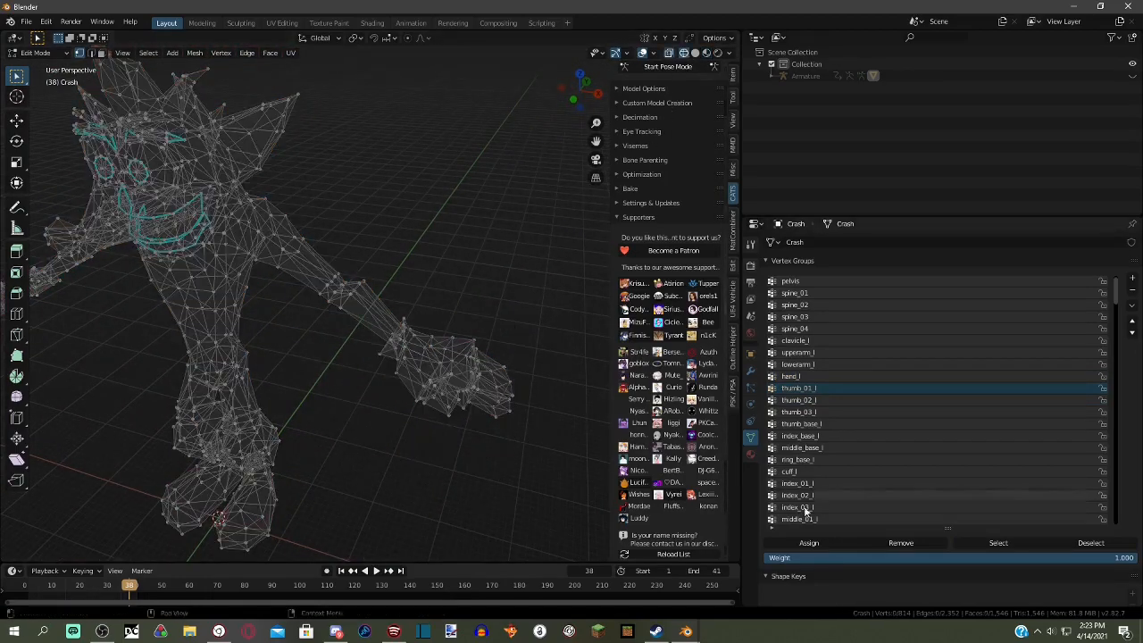
pyautogui.press('a')
pyautogui.click(871, 541)
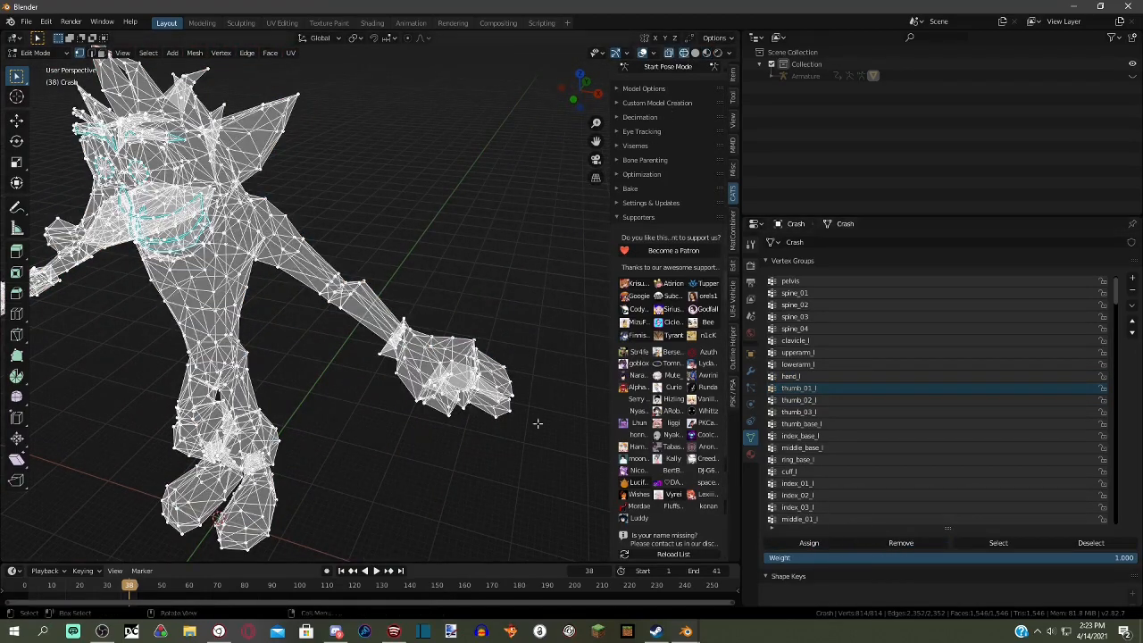
pyautogui.click(505, 424)
# - Highlight the corresponding left-hand vertex group on the original SK_CP3701_Crash mesh and examine its vertices up close
pyautogui.moveTo(685, 631)
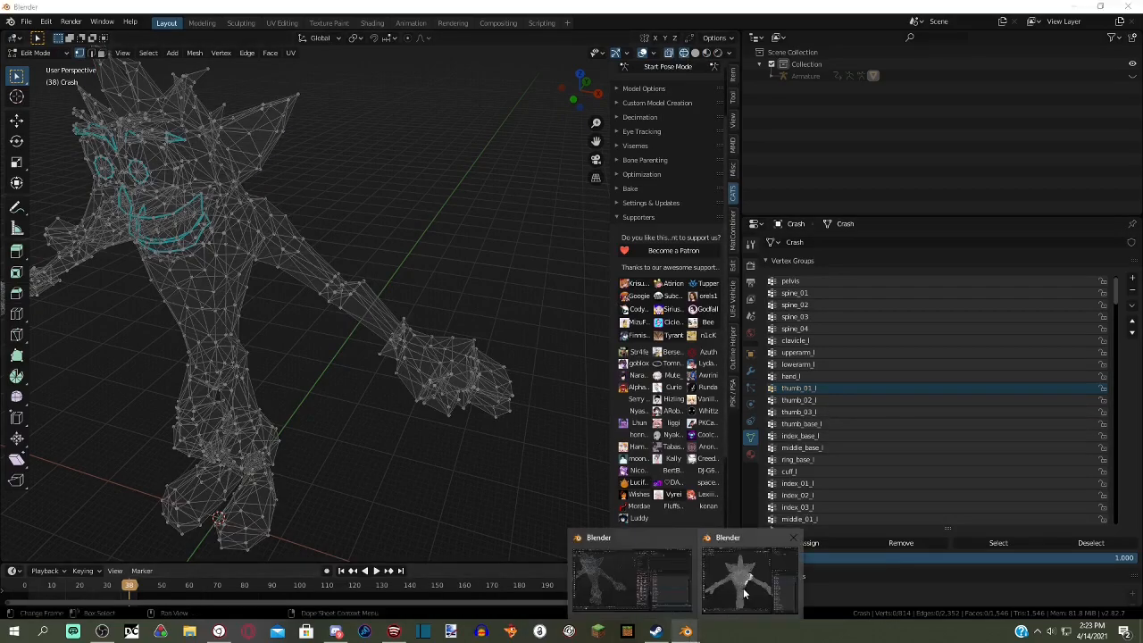
pyautogui.click(753, 576)
pyautogui.moveTo(798, 401); pyautogui.dragTo(792, 378, button='middle')
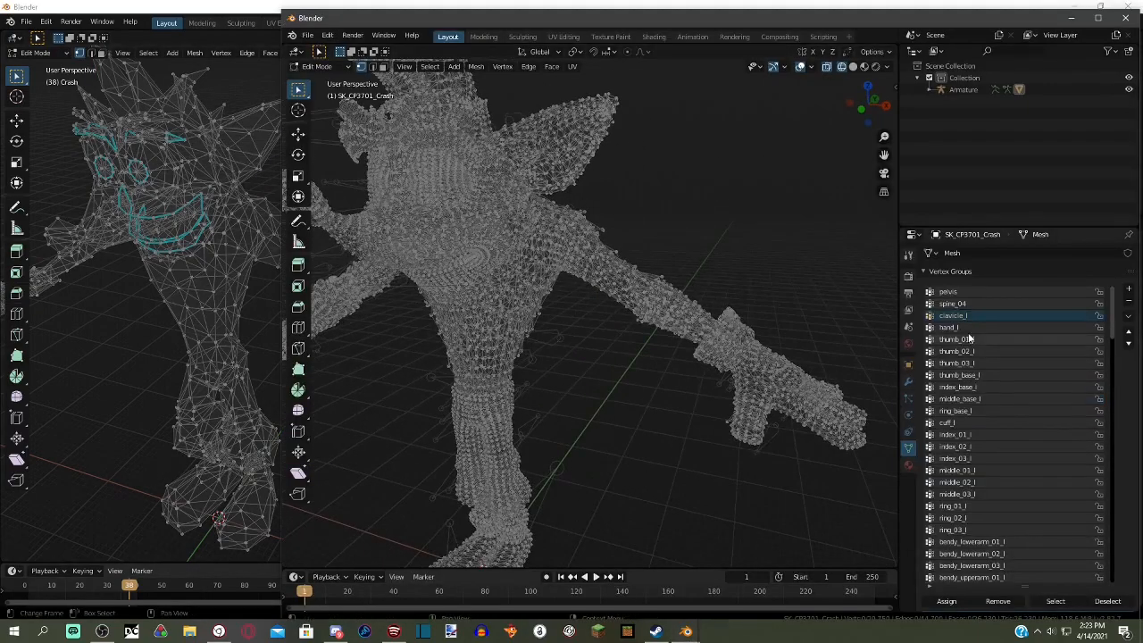
pyautogui.click(1057, 602)
pyautogui.scroll(2, 803, 438)
pyautogui.keyDown('shift'); pyautogui.moveTo(824, 448); pyautogui.dragTo(621, 361, button='middle'); pyautogui.keyUp('shift')
pyautogui.scroll(4, 621, 361)
pyautogui.scroll(-3, 621, 361)
pyautogui.click(431, 5)
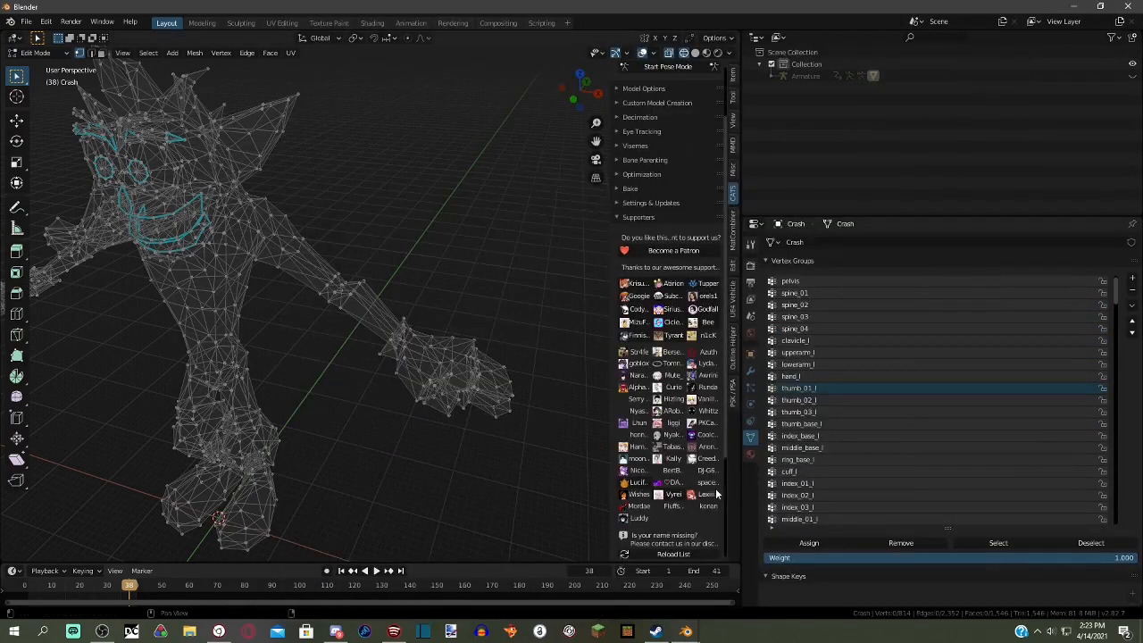
# - Remove all of the Crash mesh's vertices from the thumb_02_l vertex group and clear the selection
pyautogui.press('a')
pyautogui.hotkey('alt', 'a')
pyautogui.click(985, 541)
pyautogui.press('ctrl+KP_Add')
pyautogui.hotkey('alt', 'a')
pyautogui.click(829, 541)
pyautogui.press('a')
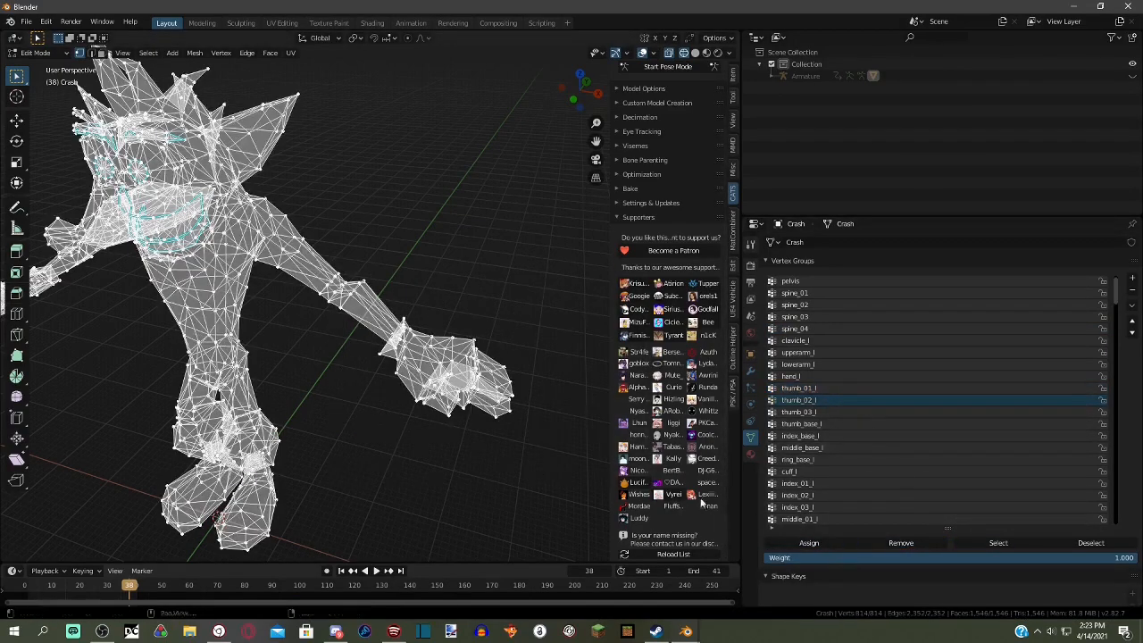
pyautogui.hotkey('alt', 'a')
# - Highlight the thumb_03_l vertices, then remove the whole Crash mesh from the thumb_03_l vertex group
pyautogui.click(893, 413)
pyautogui.click(982, 541)
pyautogui.keyDown('ctrl'); pyautogui.moveTo(293, 255); pyautogui.dragTo(527, 462); pyautogui.keyUp('ctrl')
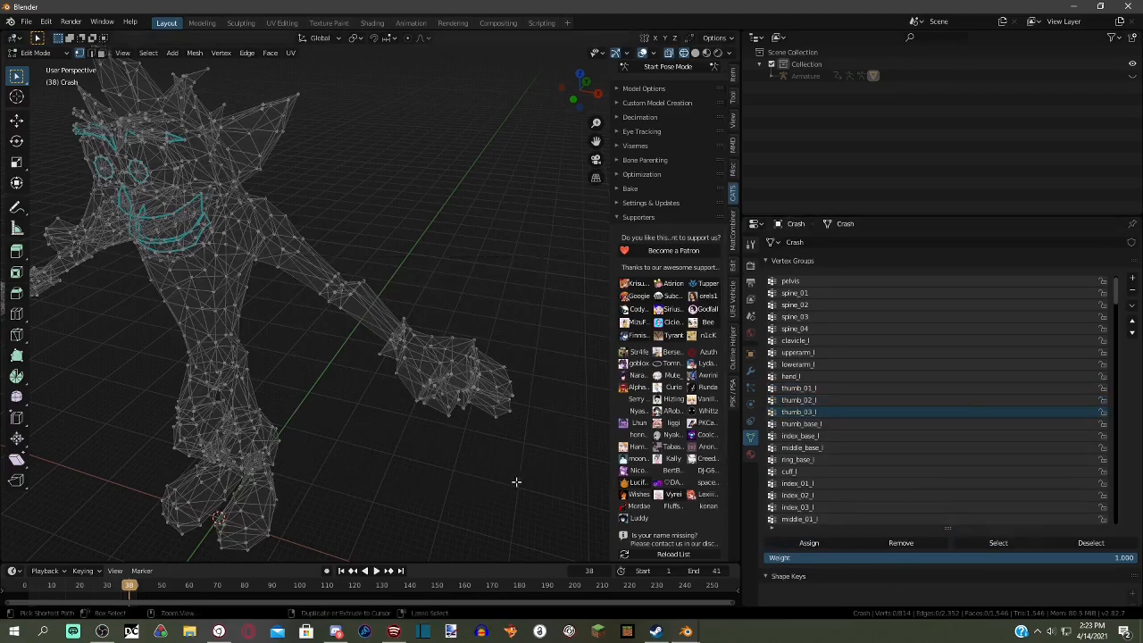
pyautogui.press('a')
pyautogui.hotkey('alt', 'a')
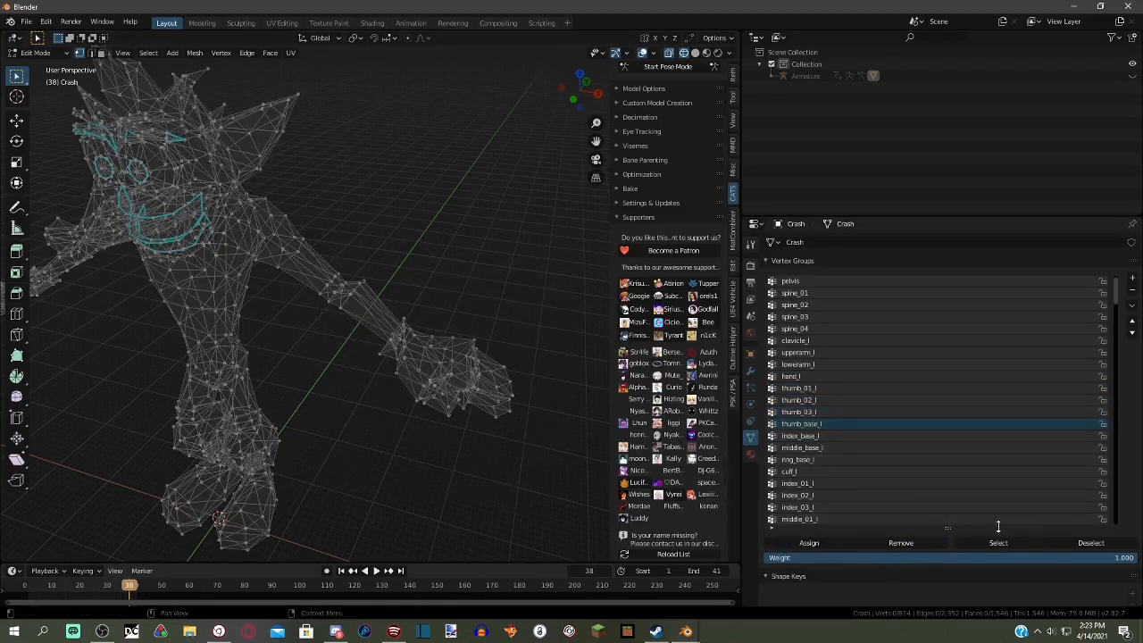
# - Remove all of the Crash mesh's vertices from the thumb_base_l and index_base_l vertex groups
pyautogui.press('a')
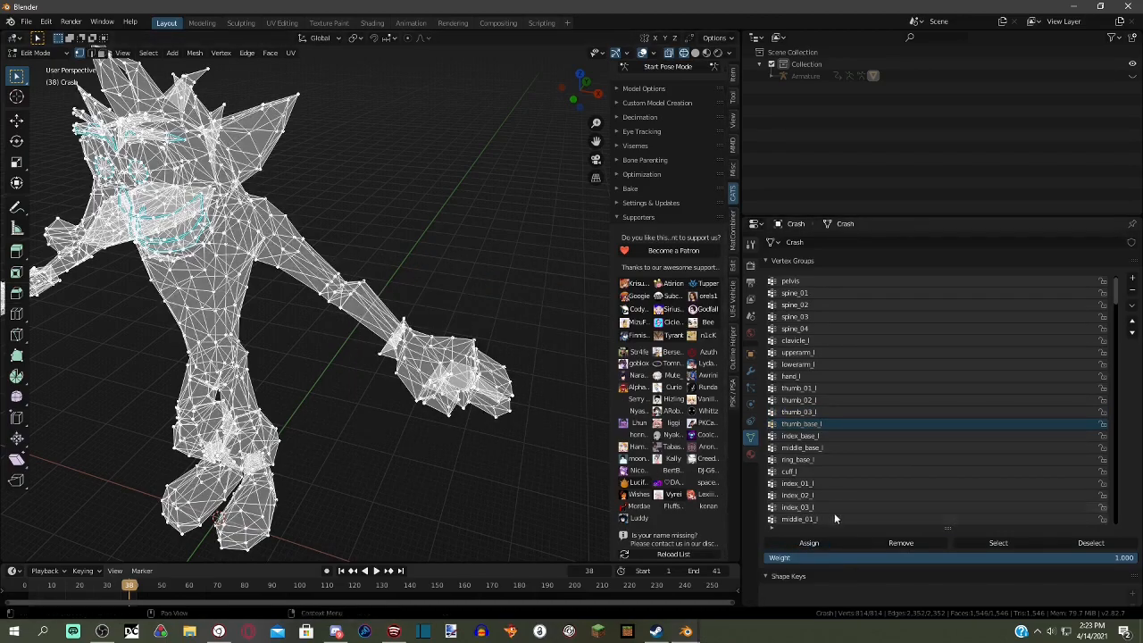
pyautogui.hotkey('alt', 'a')
pyautogui.click(992, 544)
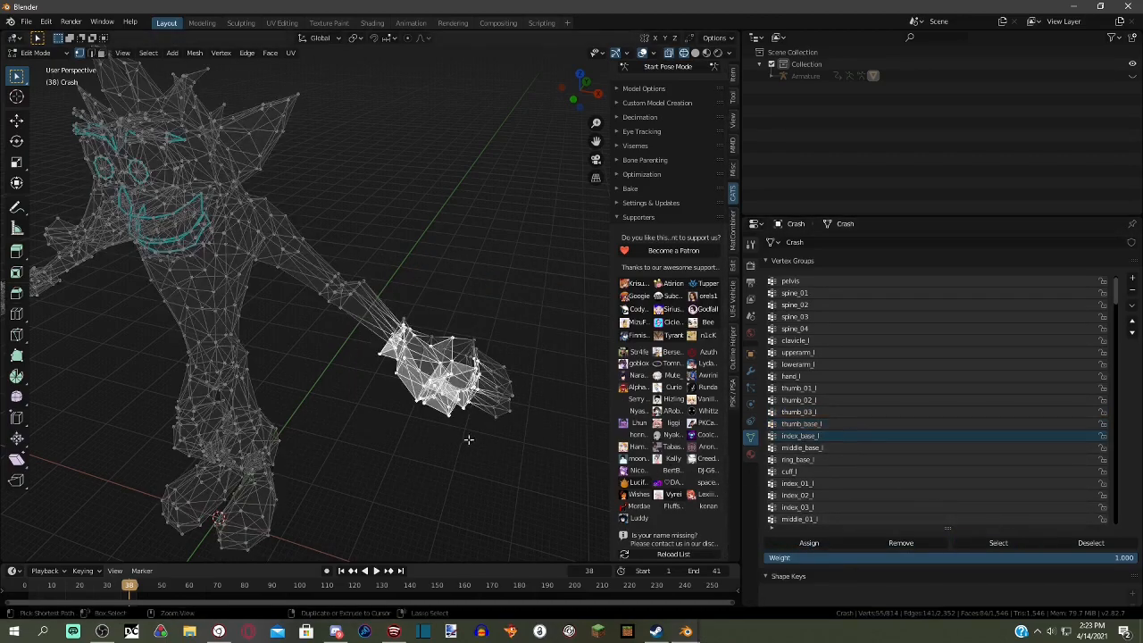
pyautogui.hotkey('alt', 'a')
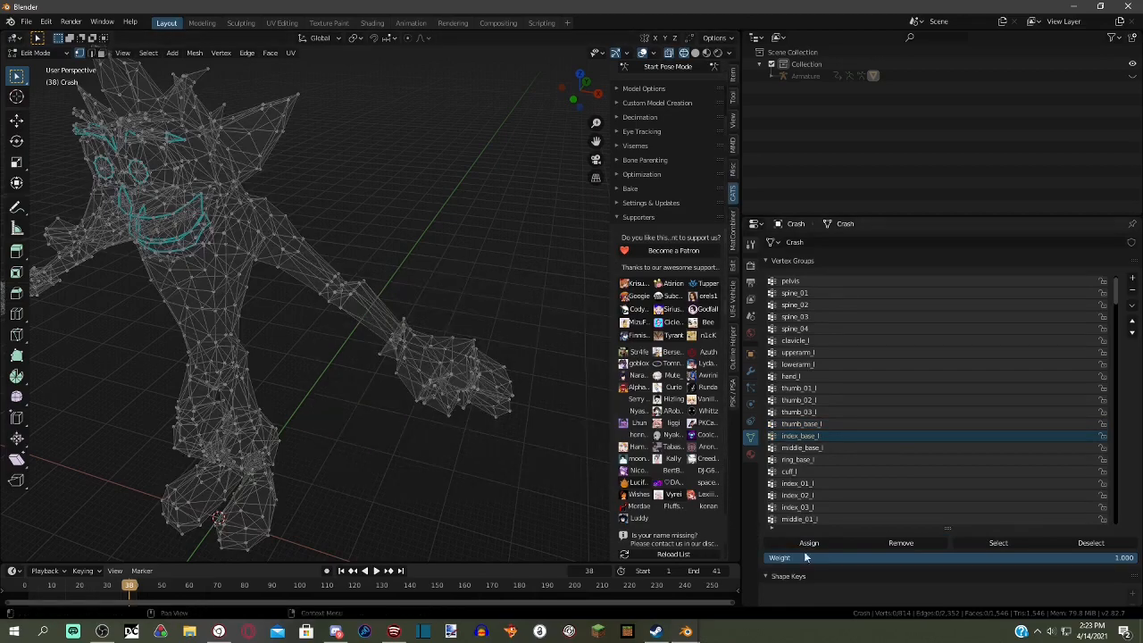
pyautogui.press('a')
pyautogui.hotkey('alt', 'a')
# - Remove the whole Crash mesh from the middle_base_l and ring_base_l vertex groups and clear the selection
pyautogui.click(808, 447)
pyautogui.press('a')
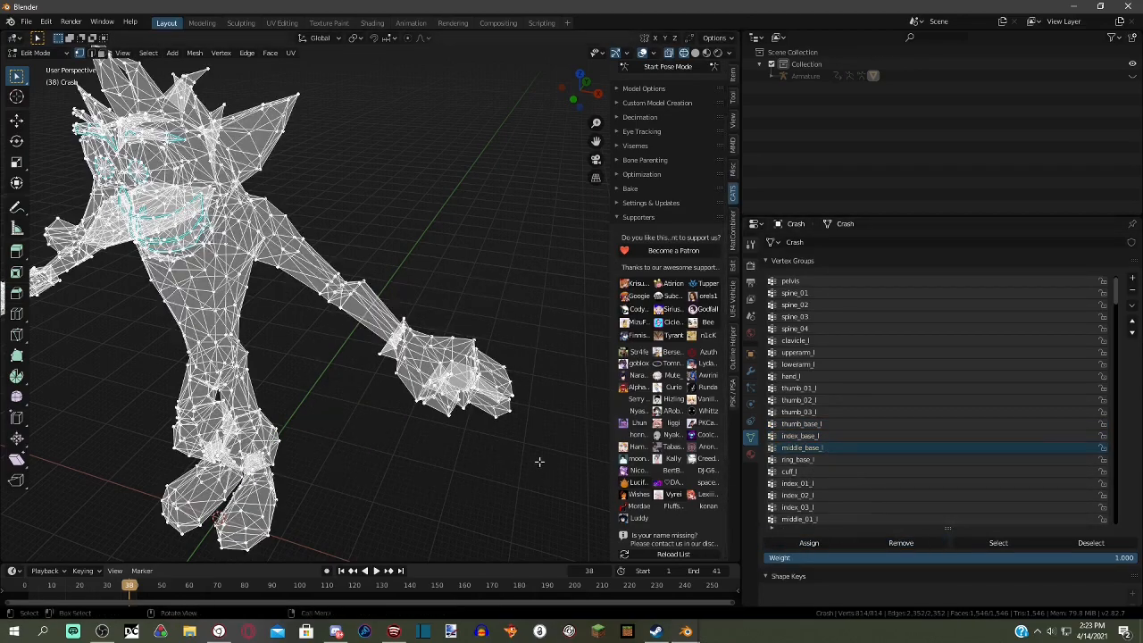
pyautogui.hotkey('alt', 'a')
pyautogui.click(809, 459)
pyautogui.press('a')
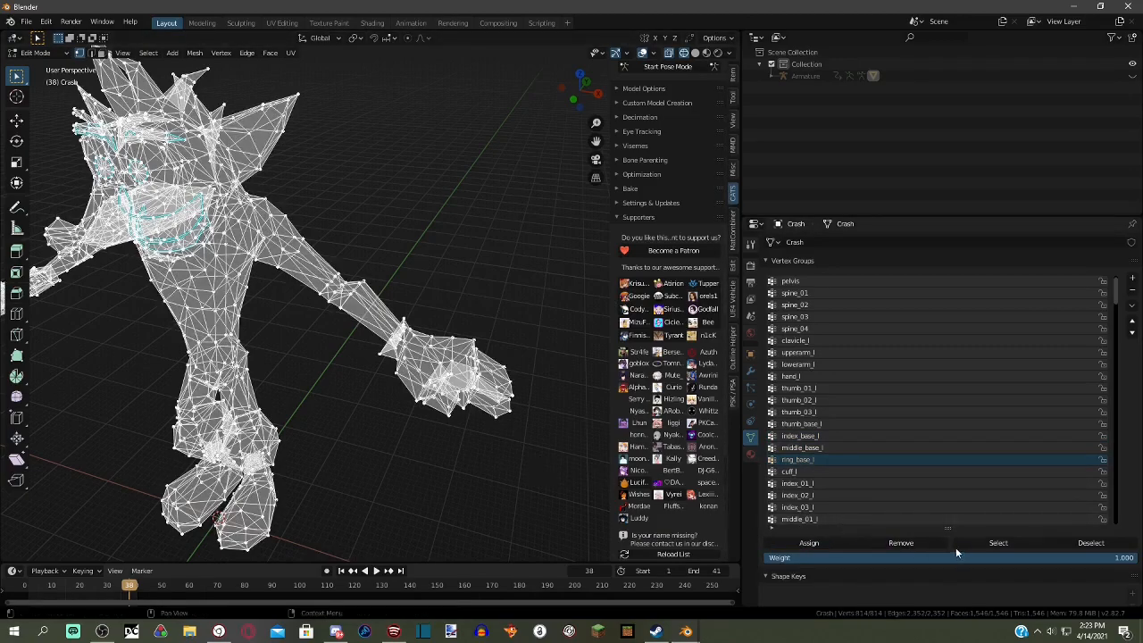
pyautogui.hotkey('alt', 'a')
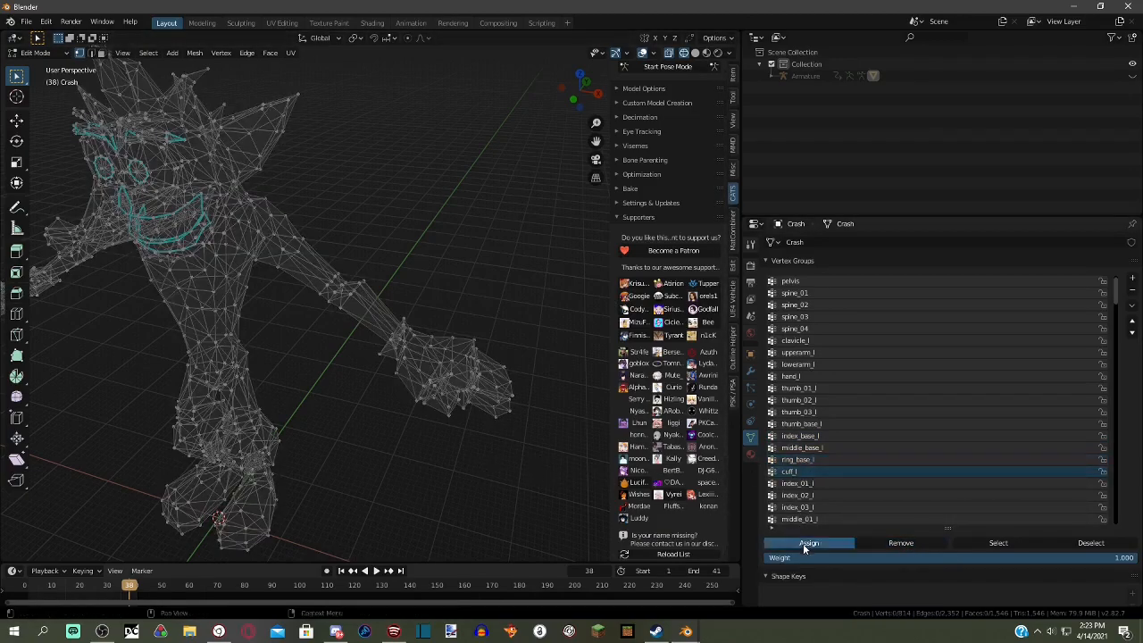
# - Remove every vertex of the Crash mesh from the cuff_l and index_01_l vertex groups
pyautogui.press('a')
pyautogui.click(903, 543)
pyautogui.hotkey('alt', 'a')
pyautogui.scroll(-6, 812, 465)
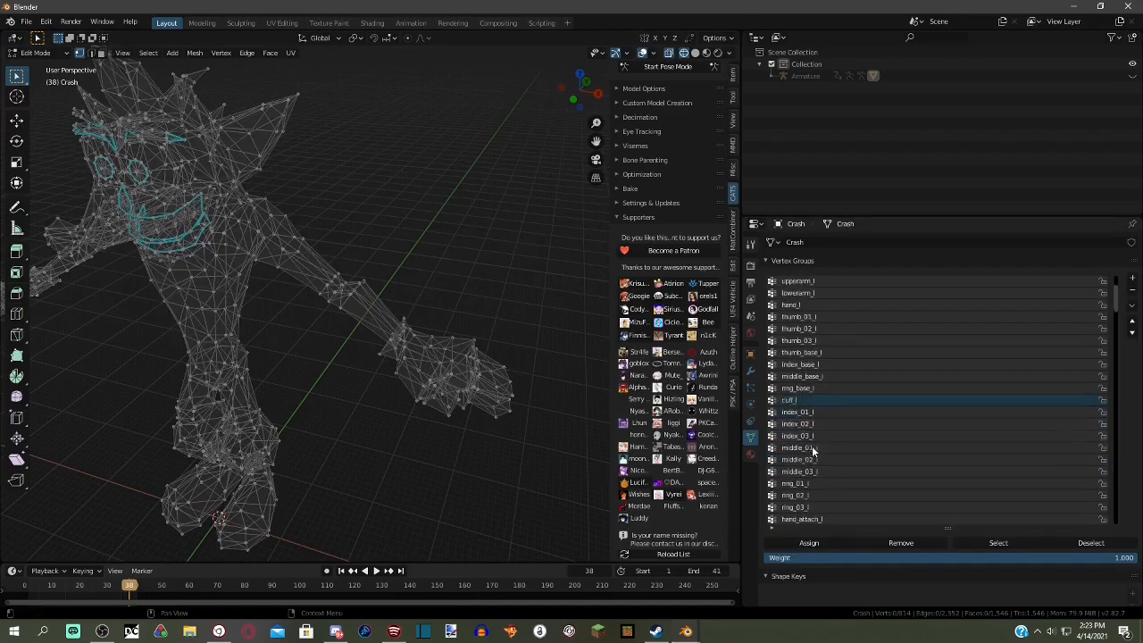
pyautogui.press('a')
pyautogui.click(901, 543)
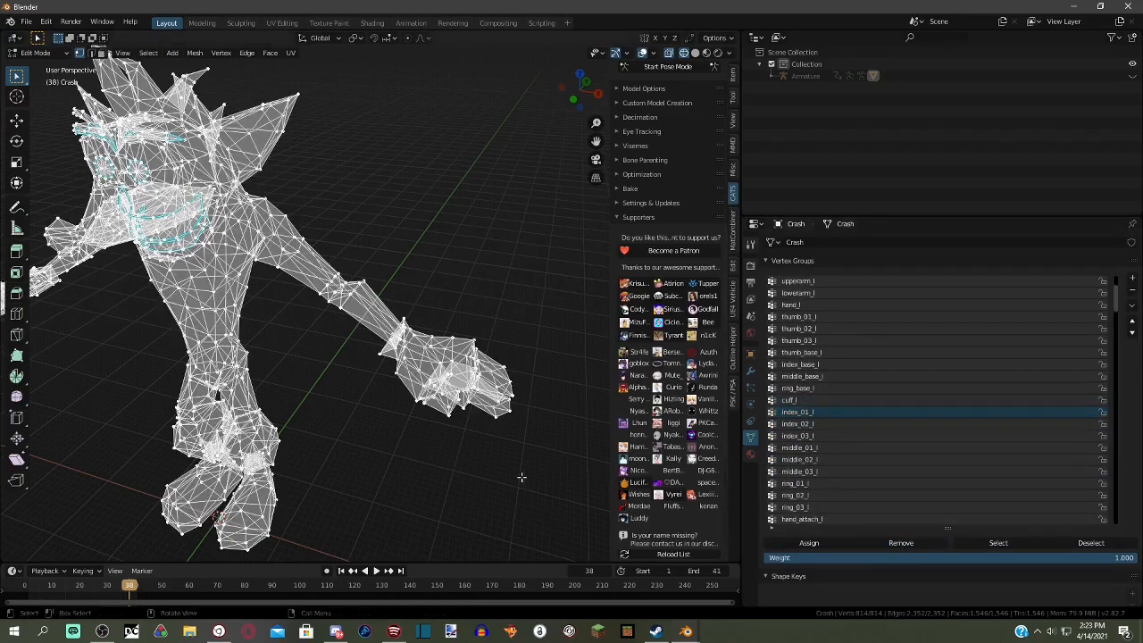
pyautogui.hotkey('alt', 'a')
# - Remove all of the Crash mesh's vertices from the index_02_l and index_03_l vertex groups
pyautogui.click(812, 424)
pyautogui.press('a')
pyautogui.click(901, 543)
pyautogui.hotkey('alt', 'a')
pyautogui.press('a')
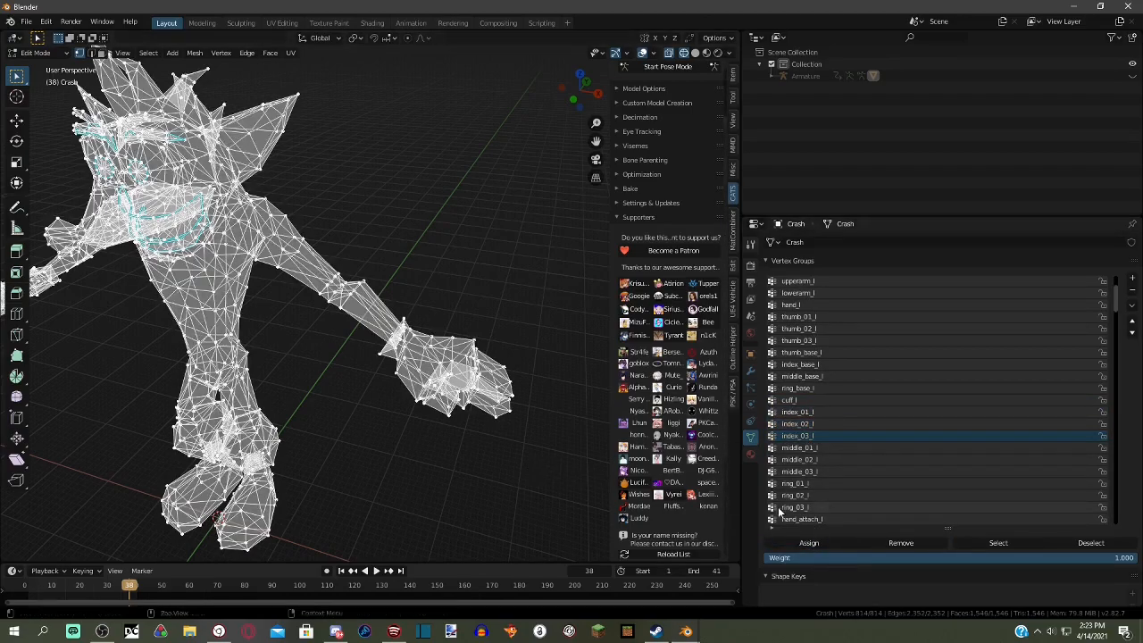
pyautogui.click(901, 543)
pyautogui.hotkey('alt', 'a')
# - Remove the whole Crash mesh from the middle_01_l and middle_02_l vertex groups, leaving no vertices selected
pyautogui.click(799, 448)
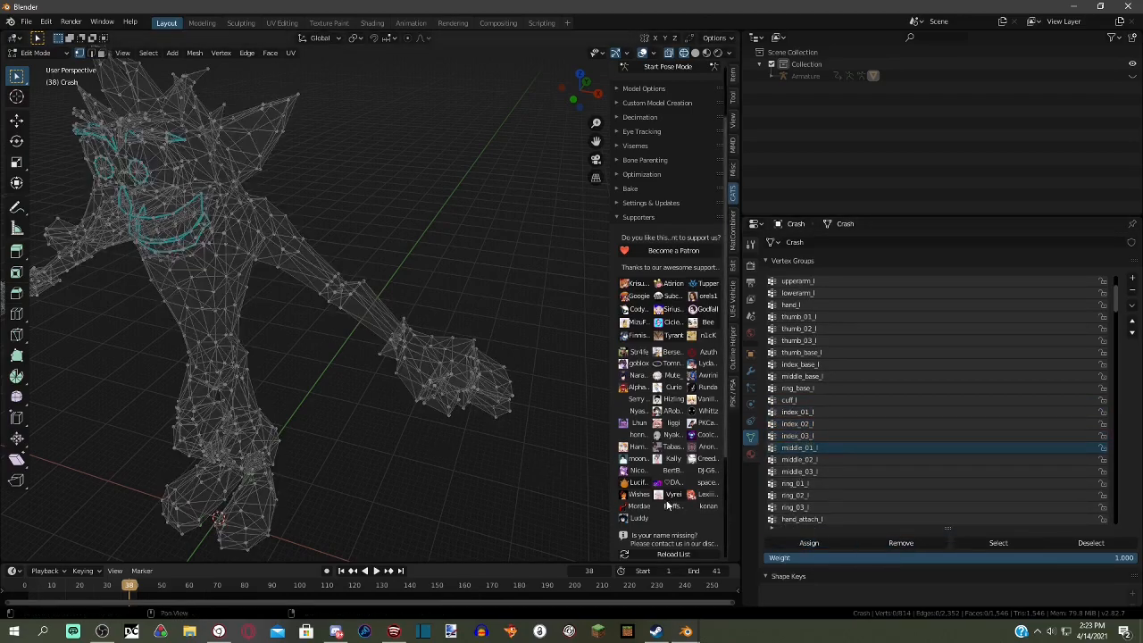
pyautogui.press('a')
pyautogui.hotkey('alt', 'a')
pyautogui.click(804, 459)
pyautogui.press('a')
pyautogui.click(900, 543)
pyautogui.hotkey('alt', 'a')
# - Remove every Crash vertex from the middle_03_l and ring_01_l vertex groups
pyautogui.click(786, 472)
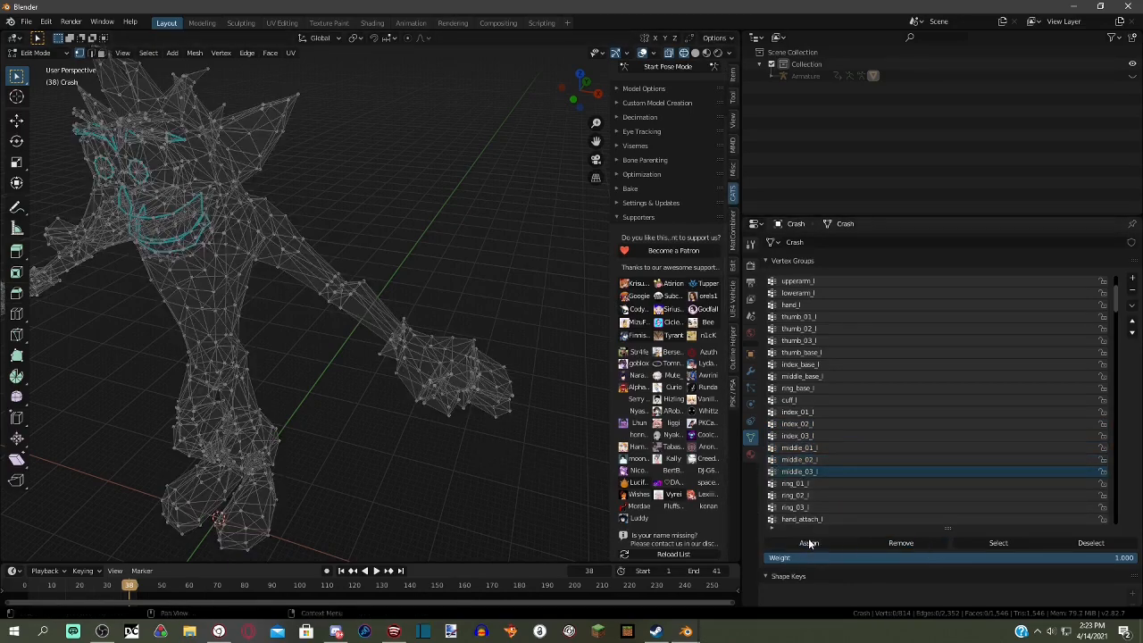
pyautogui.press('a')
pyautogui.click(888, 543)
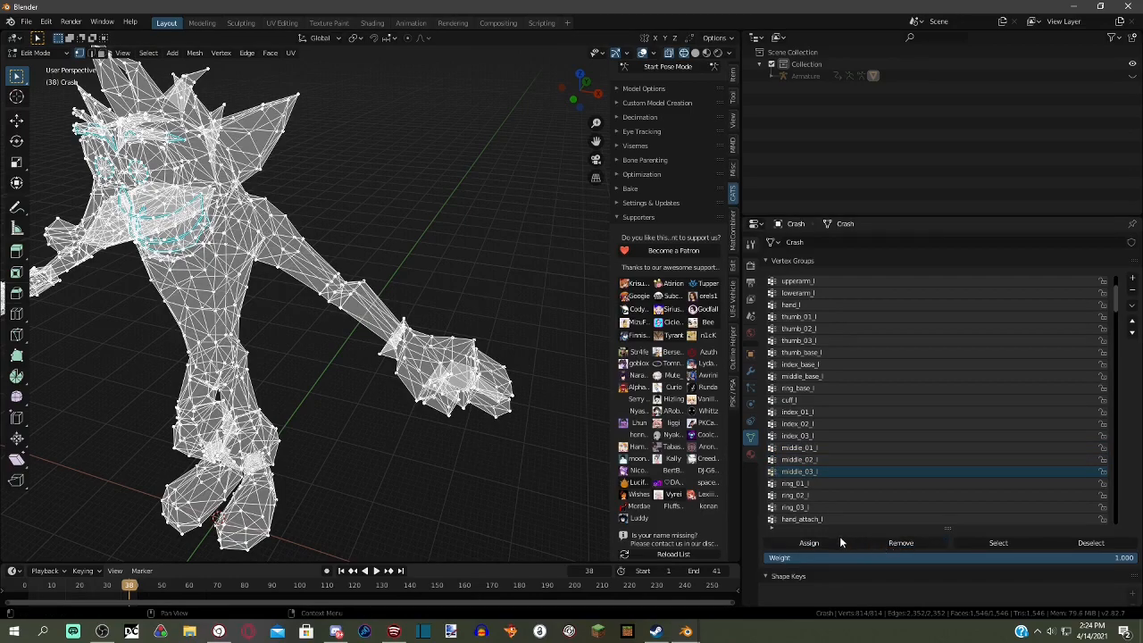
pyautogui.hotkey('alt', 'a')
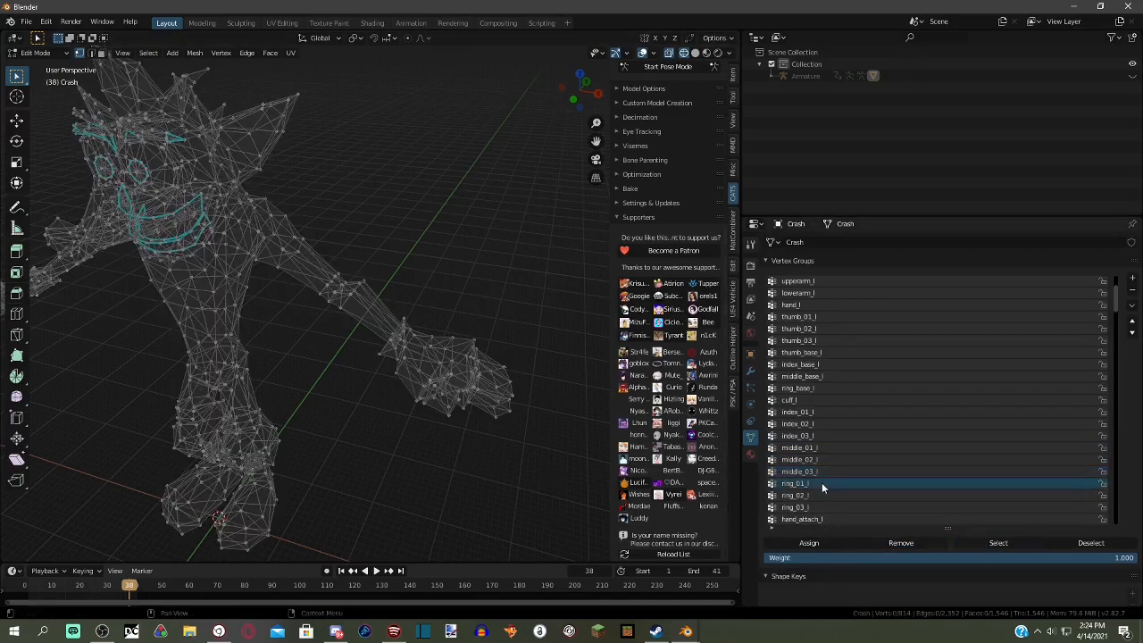
pyautogui.press('a')
pyautogui.click(877, 542)
pyautogui.hotkey('alt', 'a')
# - Remove all of the Crash mesh's vertices from the ring_02_l and ring_03_l vertex groups
pyautogui.scroll(-5, 822, 478)
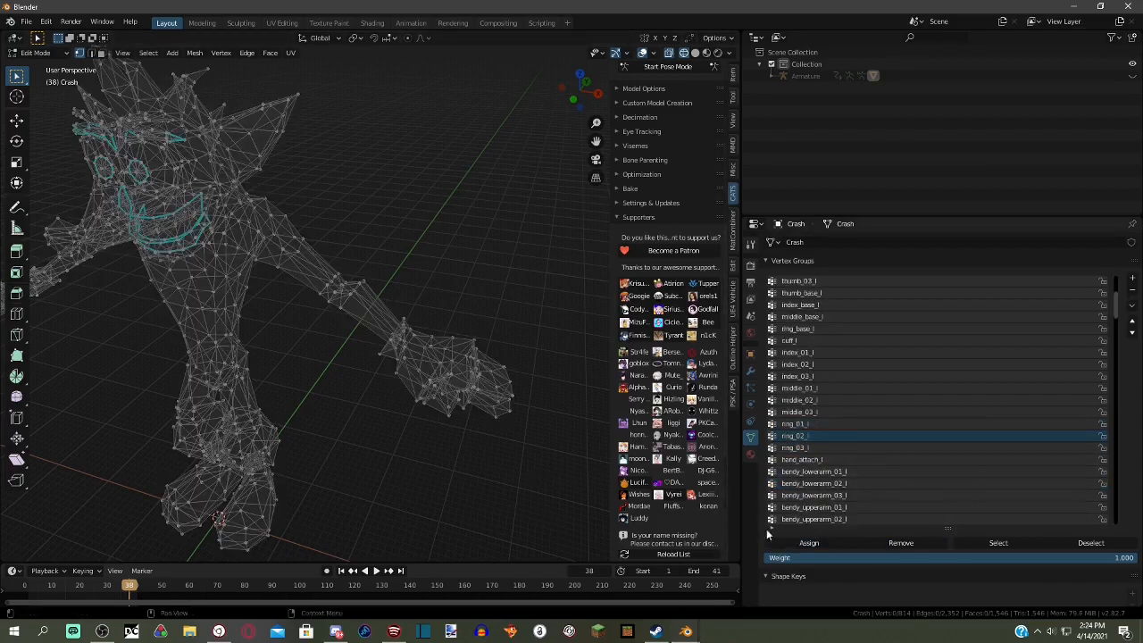
pyautogui.press('a')
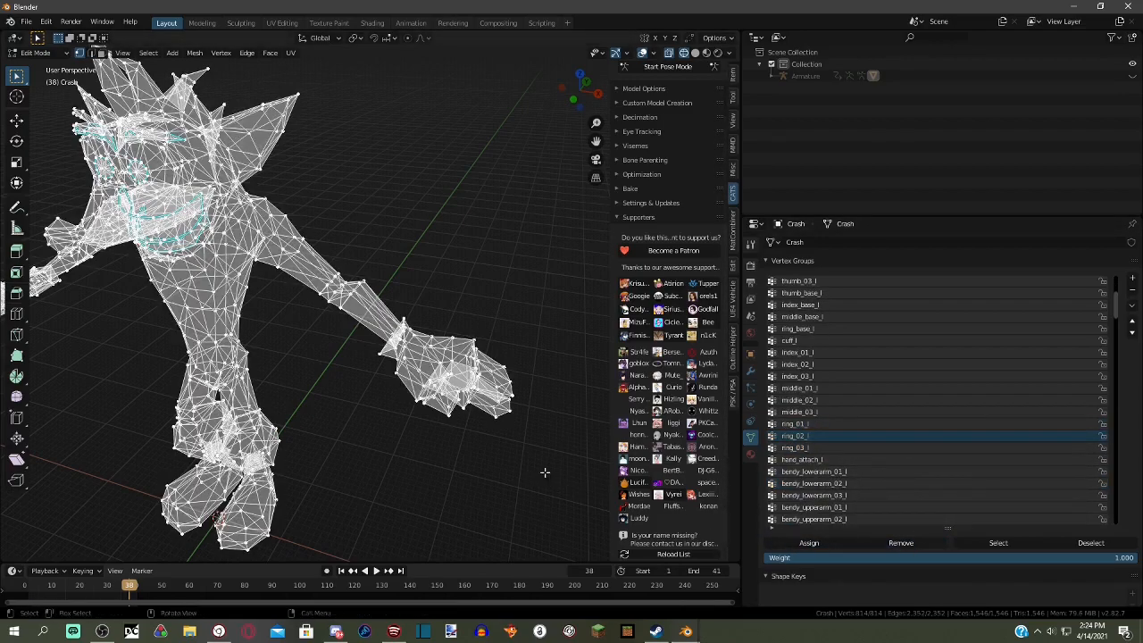
pyautogui.hotkey('alt', 'a')
pyautogui.click(840, 447)
pyautogui.press('a')
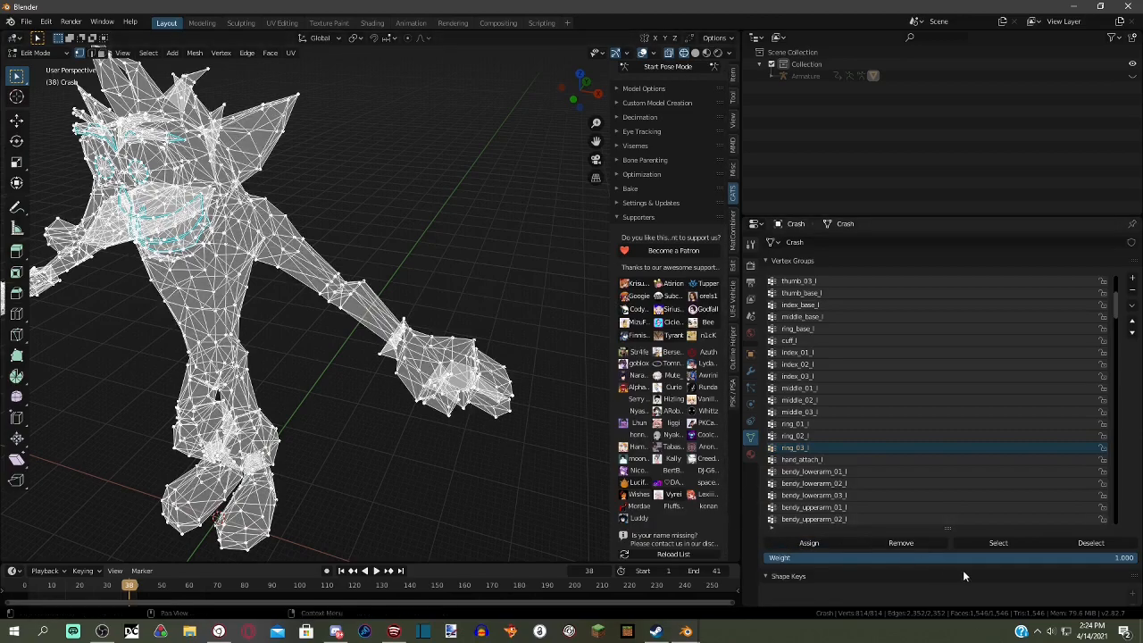
pyautogui.hotkey('alt', 'a')
# - Remove the whole Crash mesh from the hand_attach_l vertex group and clear the selection
pyautogui.click(801, 459)
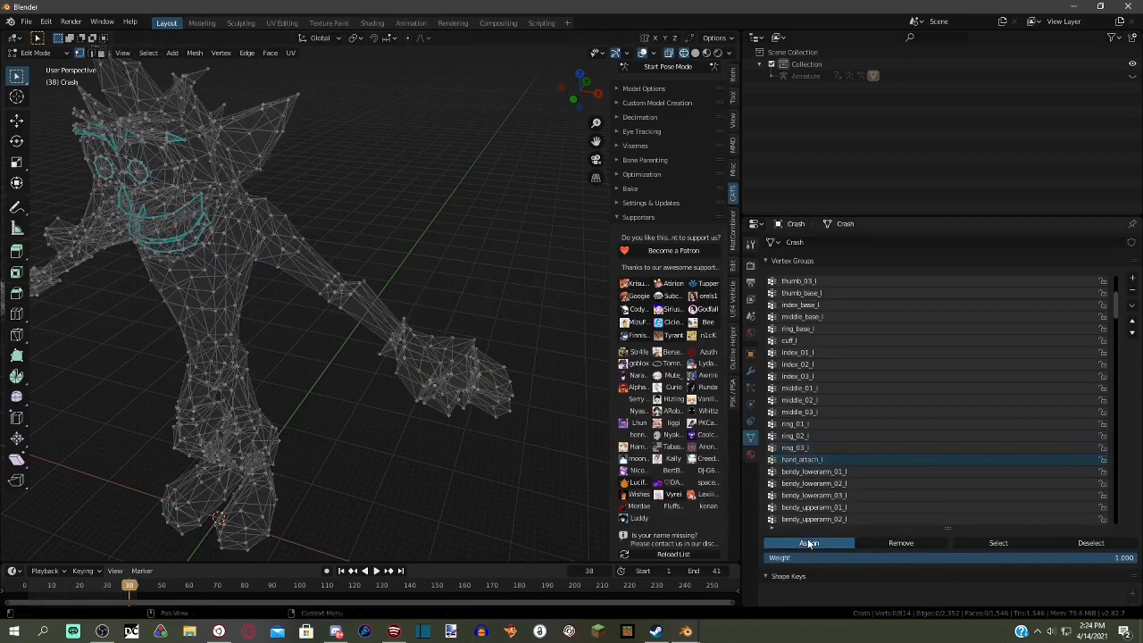
pyautogui.press('a')
pyautogui.hotkey('alt', 'a')
# - Highlight the left bendy_lowerarm and bendy_upperarm vertex groups on the original SK_CP3701_Crash mesh and examine which arm areas they cover
pyautogui.scroll(-1, 670, 375)
pyautogui.moveTo(446, 375)
pyautogui.mouseDown(button='middle')
pyautogui.moveTo(501, 338)
pyautogui.moveTo(456, 393)
pyautogui.mouseUp(button='middle')
pyautogui.scroll(-5, 851, 420)
pyautogui.scroll(-2, 850, 449)
pyautogui.scroll(1, 357, 285)
pyautogui.keyDown('shift'); pyautogui.moveTo(336, 274); pyautogui.dragTo(419, 302, button='middle'); pyautogui.keyUp('shift')
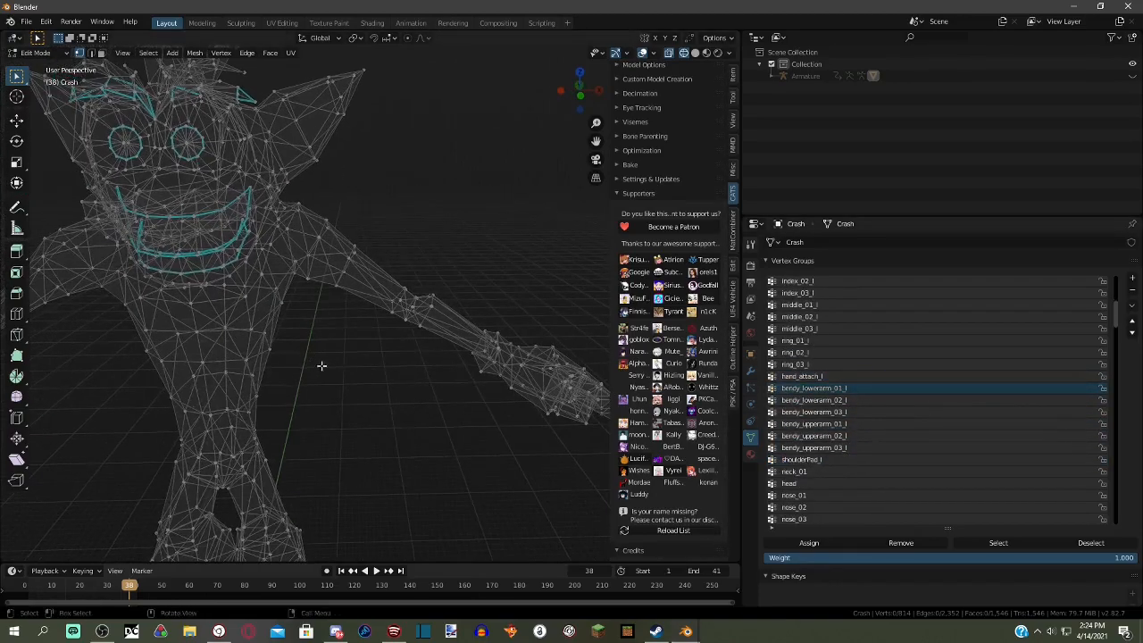
pyautogui.moveTo(686, 631)
pyautogui.click(750, 574)
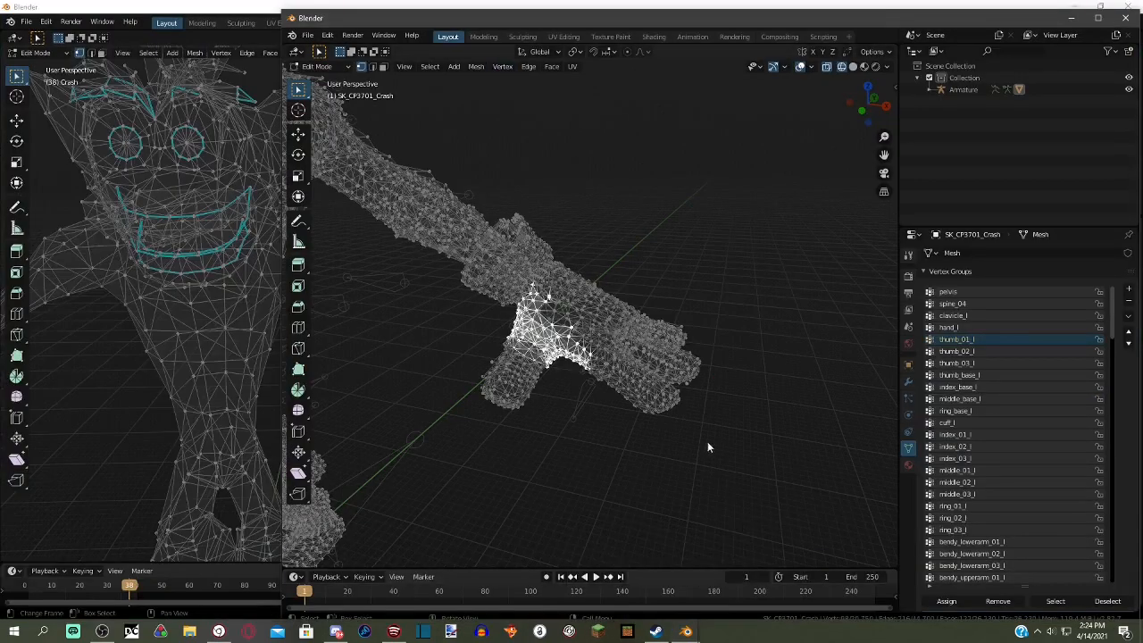
pyautogui.moveTo(652, 396); pyautogui.dragTo(631, 338, button='middle')
pyautogui.keyDown('shift'); pyautogui.moveTo(731, 351); pyautogui.dragTo(815, 430, button='middle'); pyautogui.keyUp('shift')
pyautogui.keyDown('shift'); pyautogui.moveTo(776, 398); pyautogui.dragTo(810, 449, button='middle'); pyautogui.keyUp('shift')
pyautogui.scroll(-4, 1036, 483)
pyautogui.click(1076, 602)
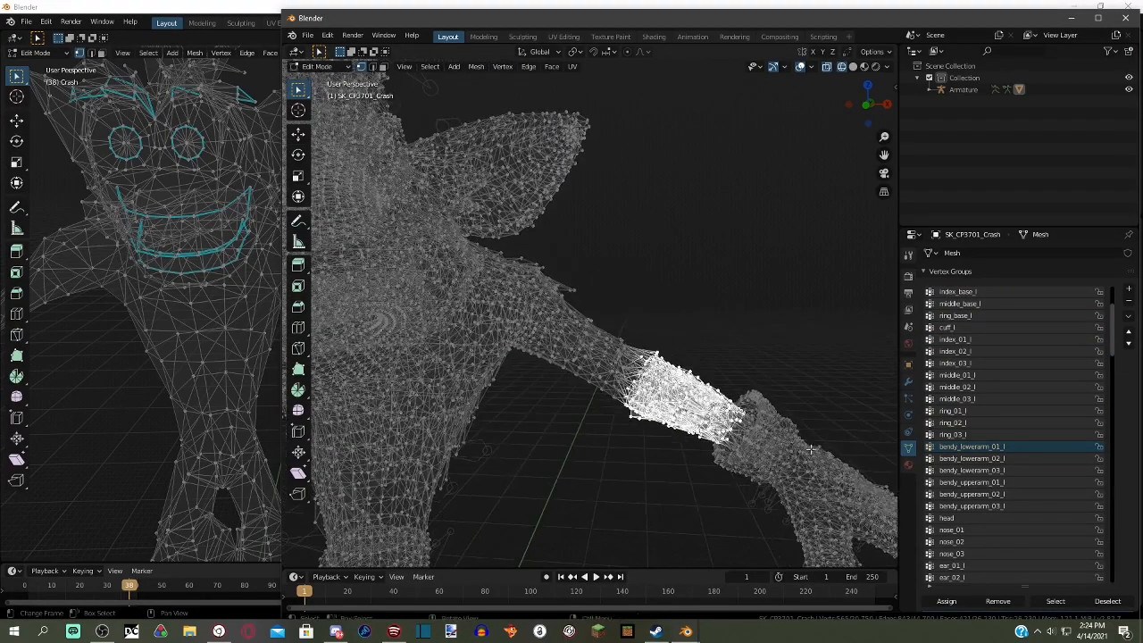
pyautogui.click(1054, 602)
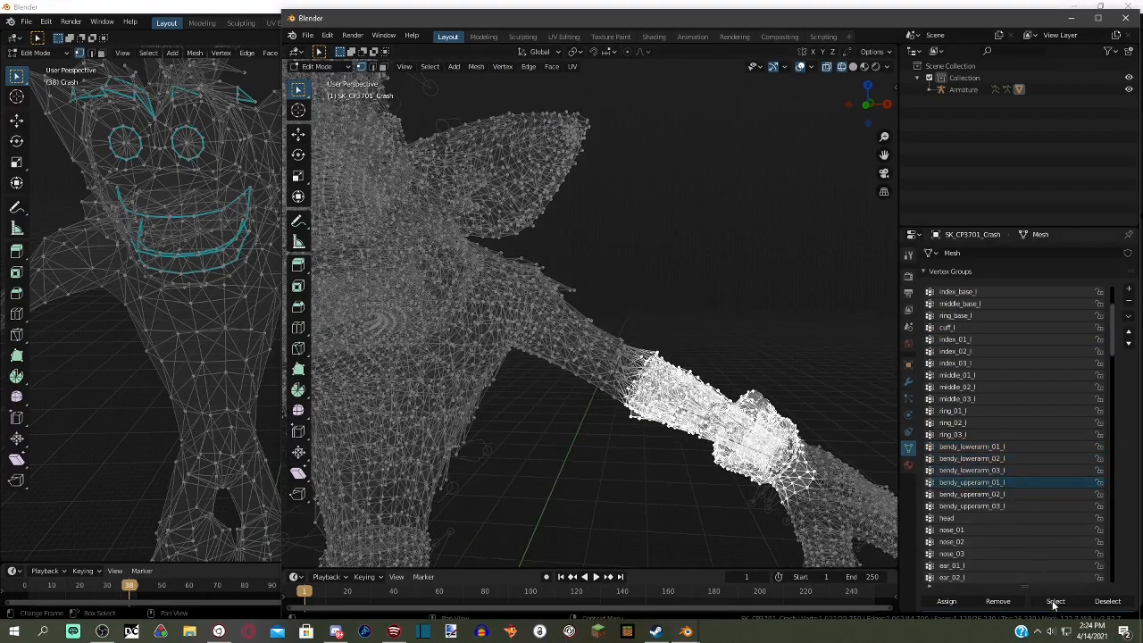
pyautogui.click(1054, 602)
pyautogui.click(1050, 601)
pyautogui.click(1016, 507)
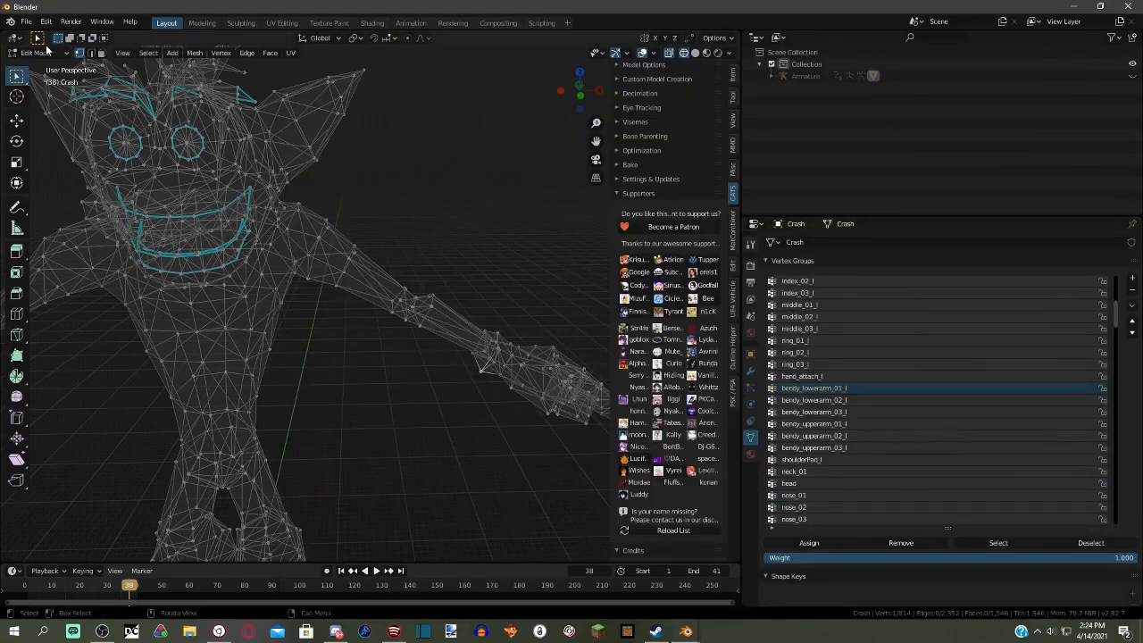
# - Switch the Crash mesh to Object Mode and play the animation to examine how the left arm and hand deform
pyautogui.click(36, 52)
pyautogui.click(45, 68)
pyautogui.press('space')
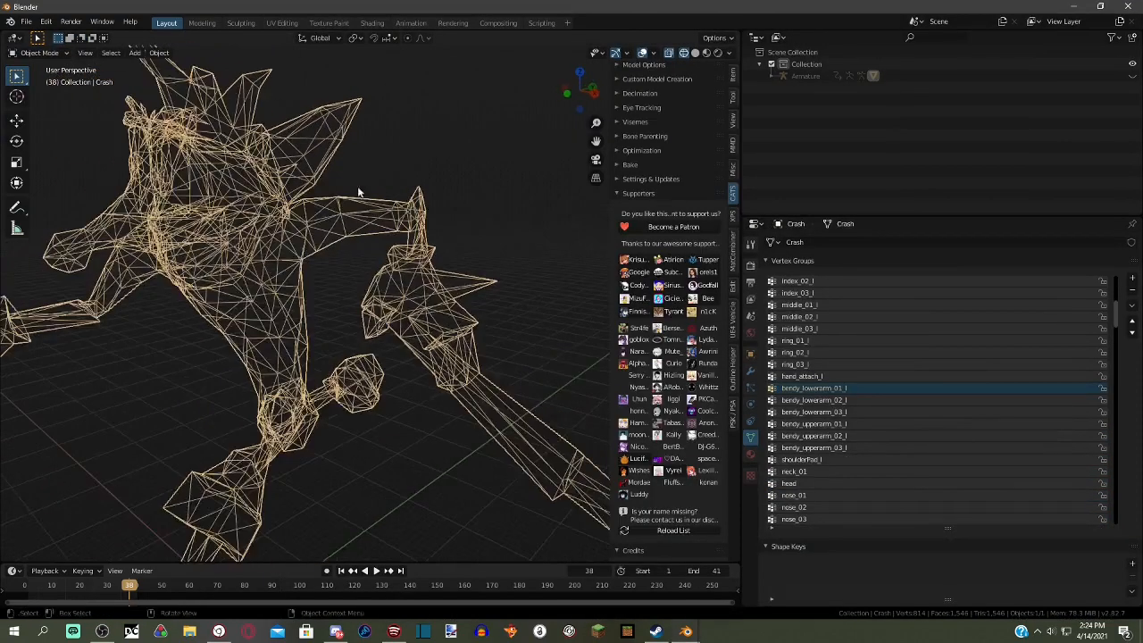
pyautogui.scroll(5, 559, 365)
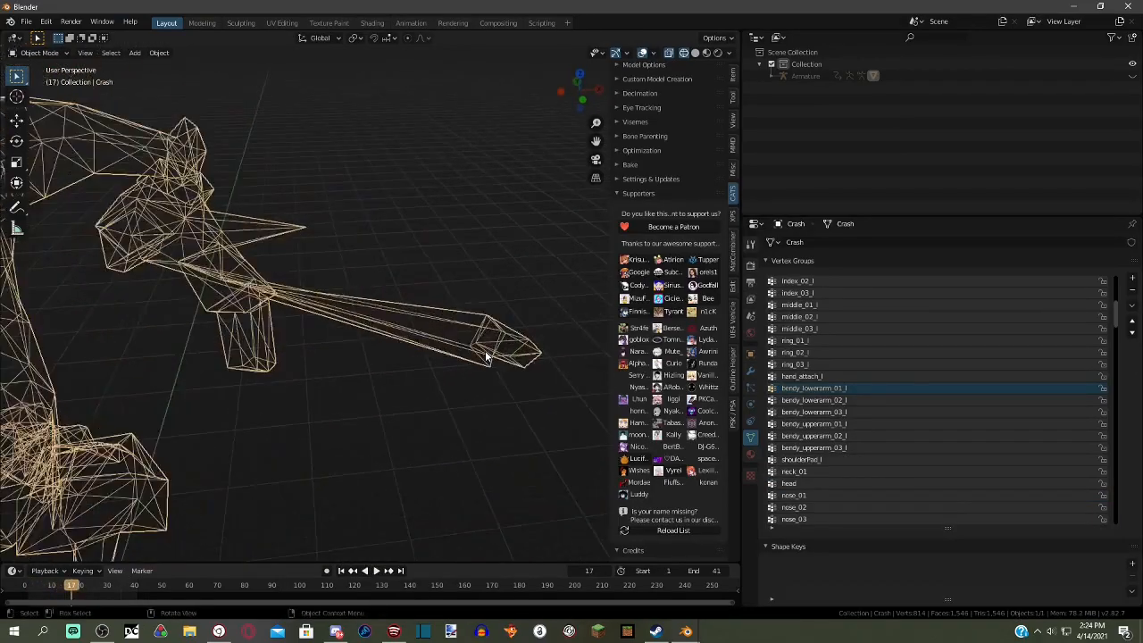
pyautogui.moveTo(540, 343); pyautogui.dragTo(516, 343, button='middle')
# - Show the Crash model with its textured materials, replay the animation and inspect the left hand from several angles
pyautogui.click(28, 53)
pyautogui.click(708, 53)
pyautogui.scroll(-5, 495, 258)
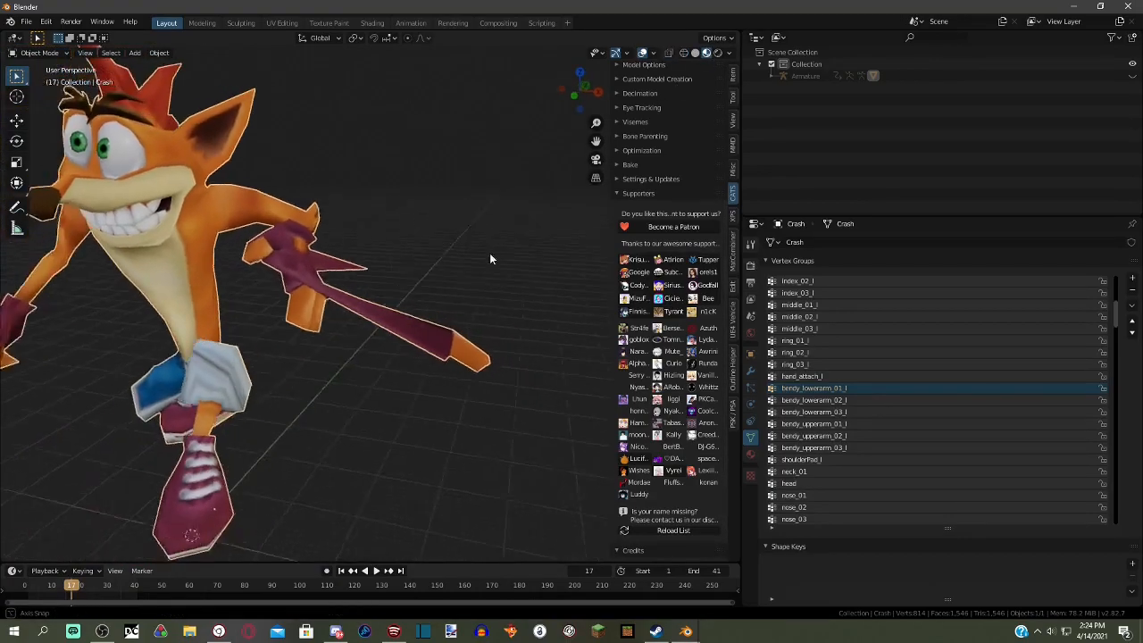
pyautogui.press('space')
pyautogui.moveTo(477, 273); pyautogui.dragTo(391, 310, button='middle')
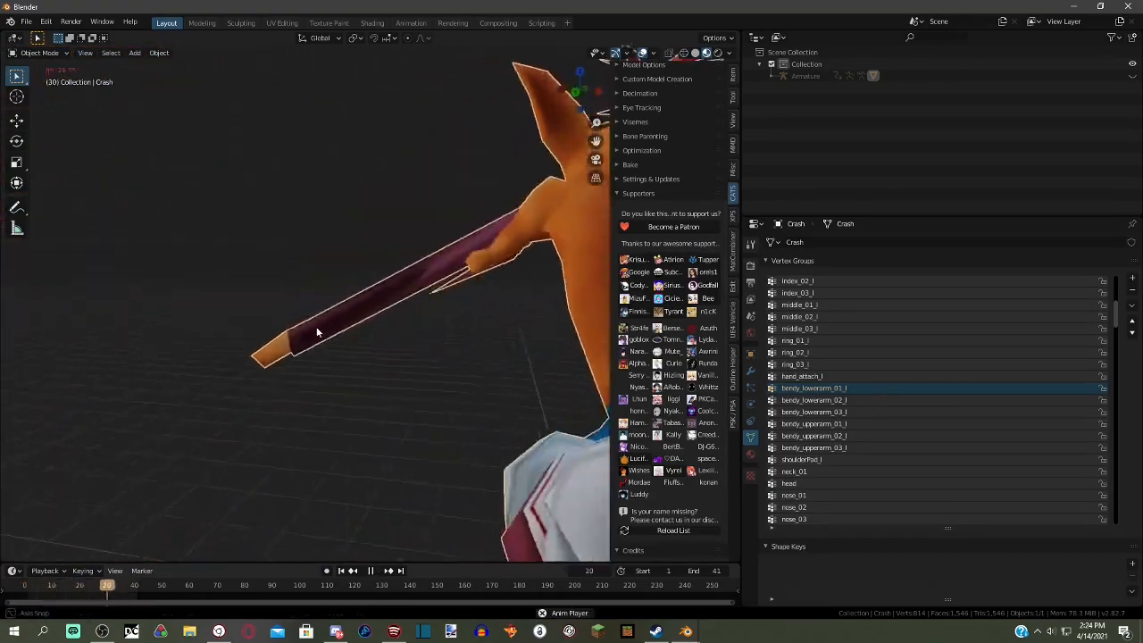
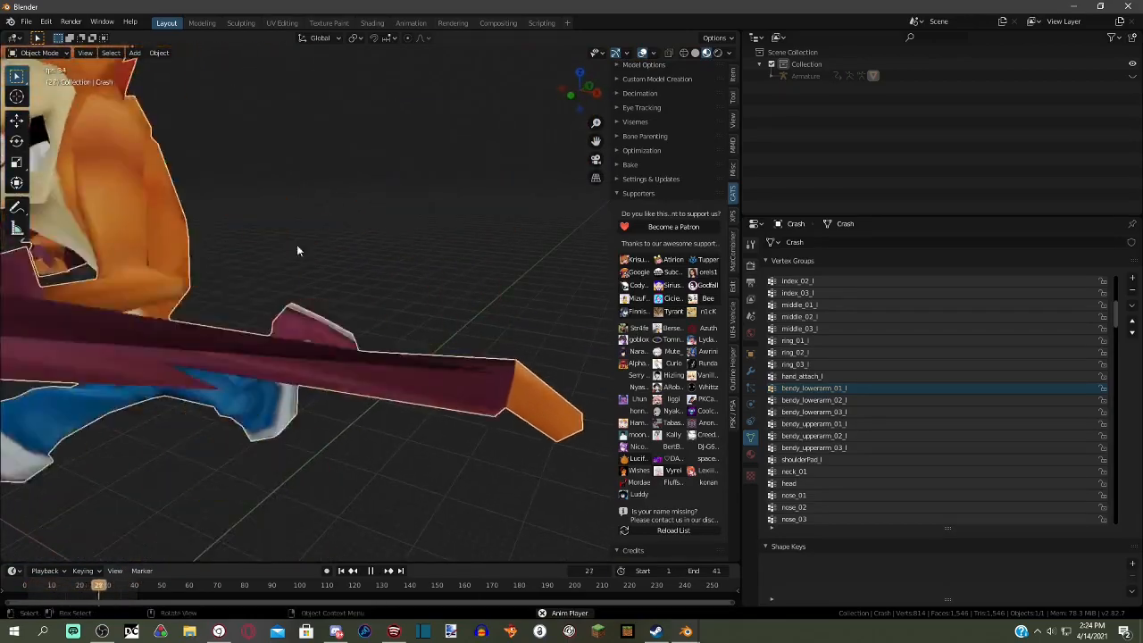
pyautogui.press('space')
pyautogui.moveTo(398, 246); pyautogui.dragTo(371, 367, button='middle')
pyautogui.moveTo(311, 411); pyautogui.dragTo(286, 285, button='middle')
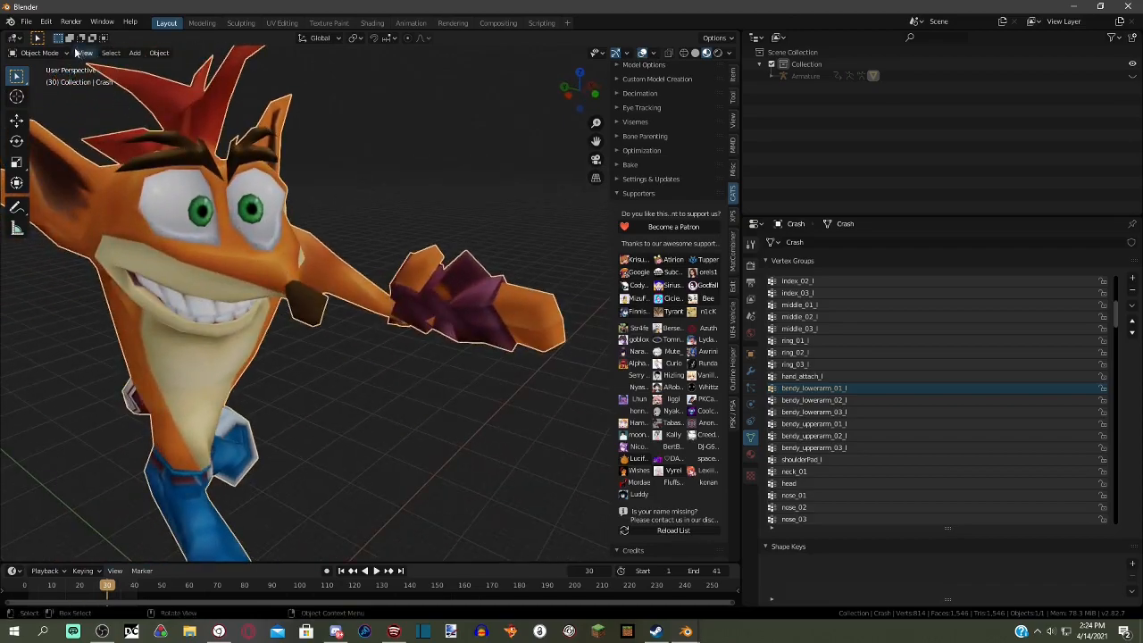
# - Return the Crash mesh to Edit Mode and display it as a wireframe
pyautogui.click(59, 54)
pyautogui.click(38, 80)
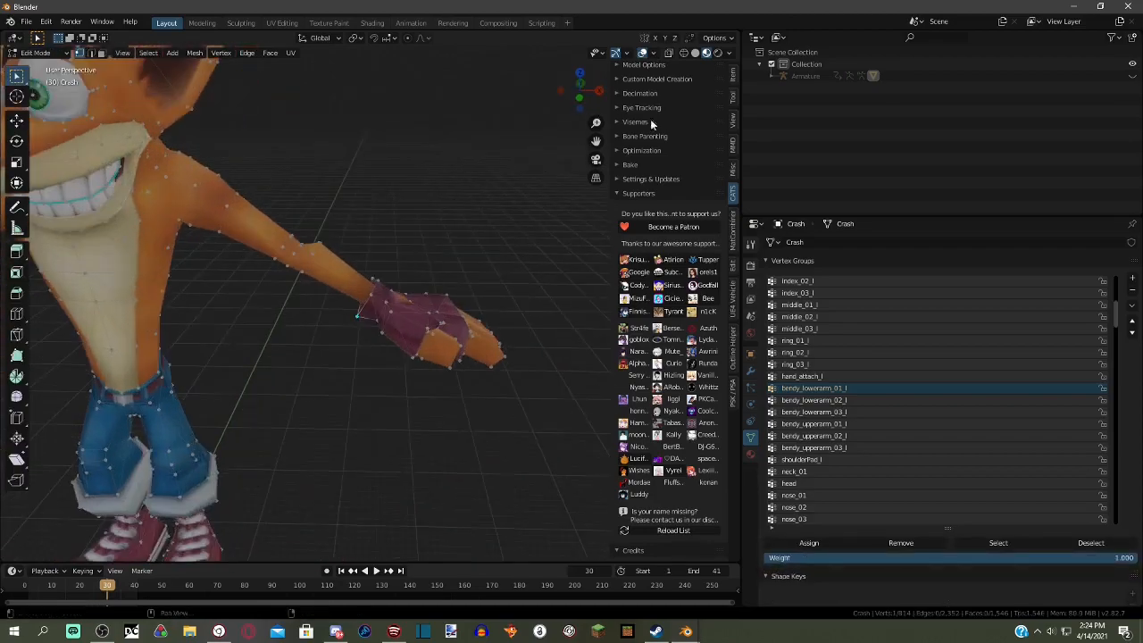
pyautogui.click(684, 54)
pyautogui.scroll(2, 670, 134)
pyautogui.scroll(7, 849, 446)
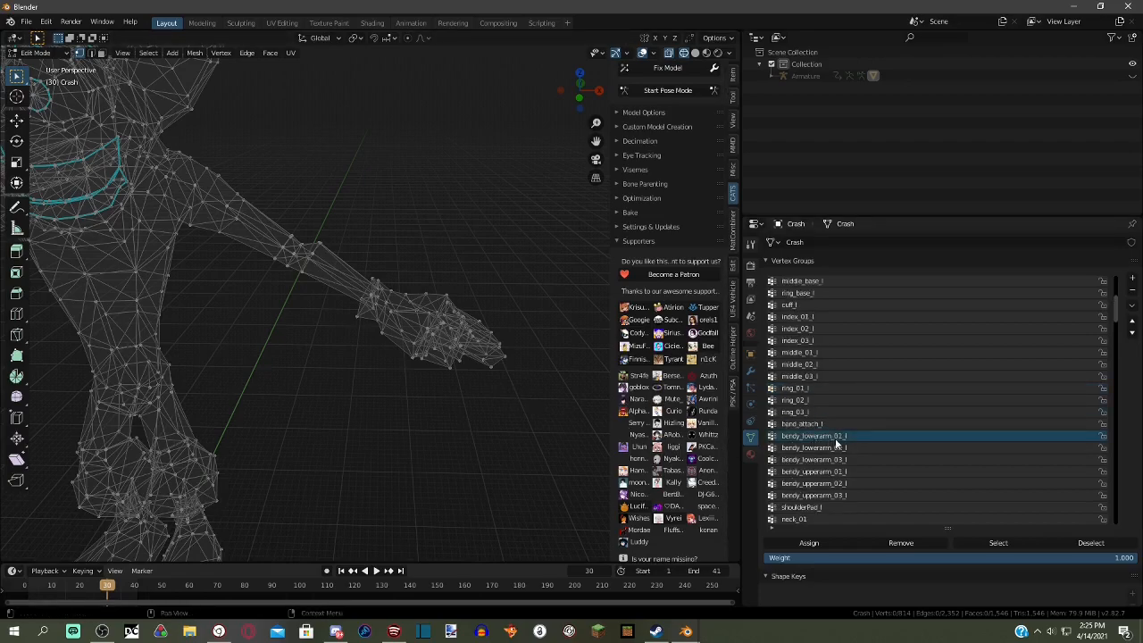
# - Make hand_l the active vertex group of the Crash mesh
pyautogui.scroll(3, 849, 449)
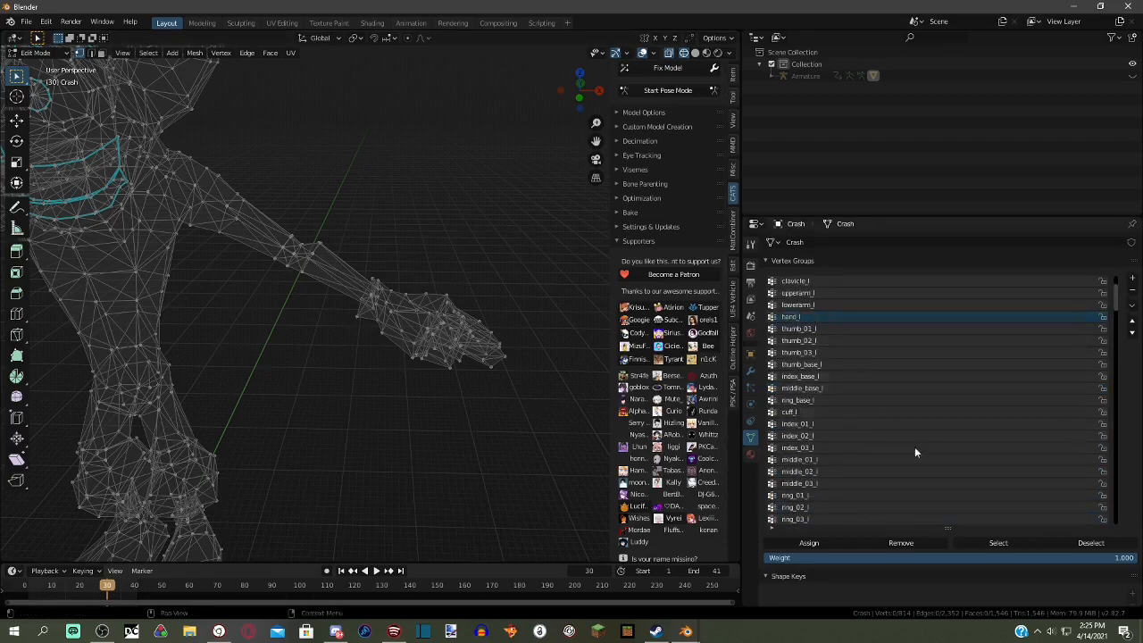
pyautogui.moveTo(536, 402); pyautogui.dragTo(456, 417, button='middle')
pyautogui.keyDown('ctrl'); pyautogui.scroll(2, 861, 316); pyautogui.keyUp('ctrl')
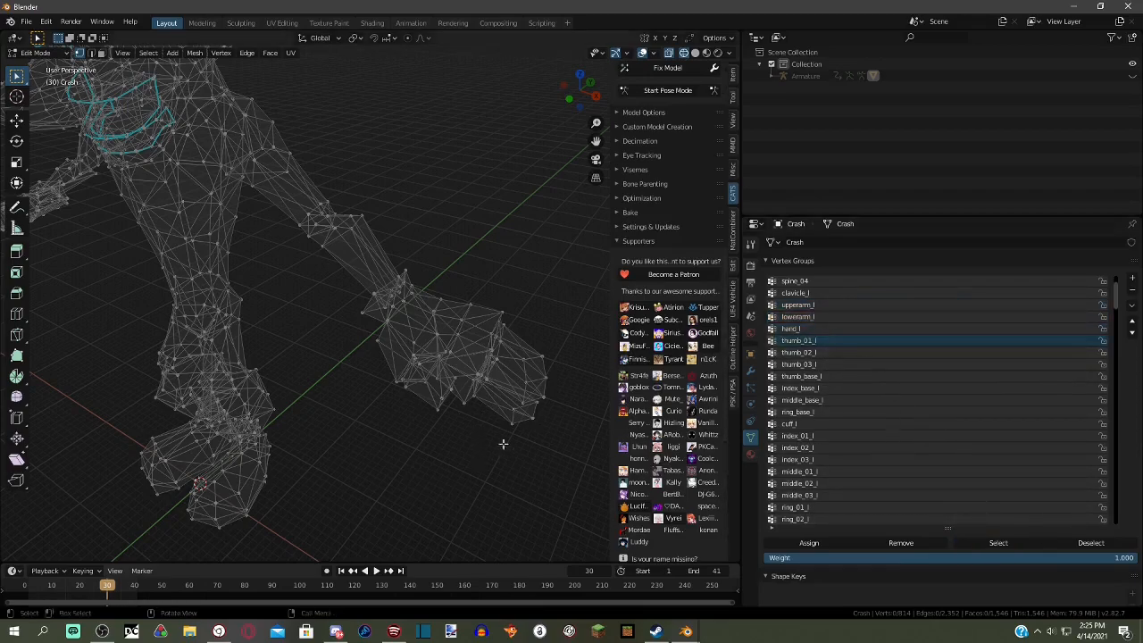
pyautogui.moveTo(491, 447); pyautogui.dragTo(572, 393, button='middle')
pyautogui.scroll(1, 871, 332)
pyautogui.click(870, 338)
# - Select every Crash vertex except the left hand and remove those vertices from the hand_l group
pyautogui.moveTo(527, 357)
pyautogui.mouseDown(button='middle')
pyautogui.moveTo(478, 353)
pyautogui.moveTo(505, 355)
pyautogui.mouseUp(button='middle')
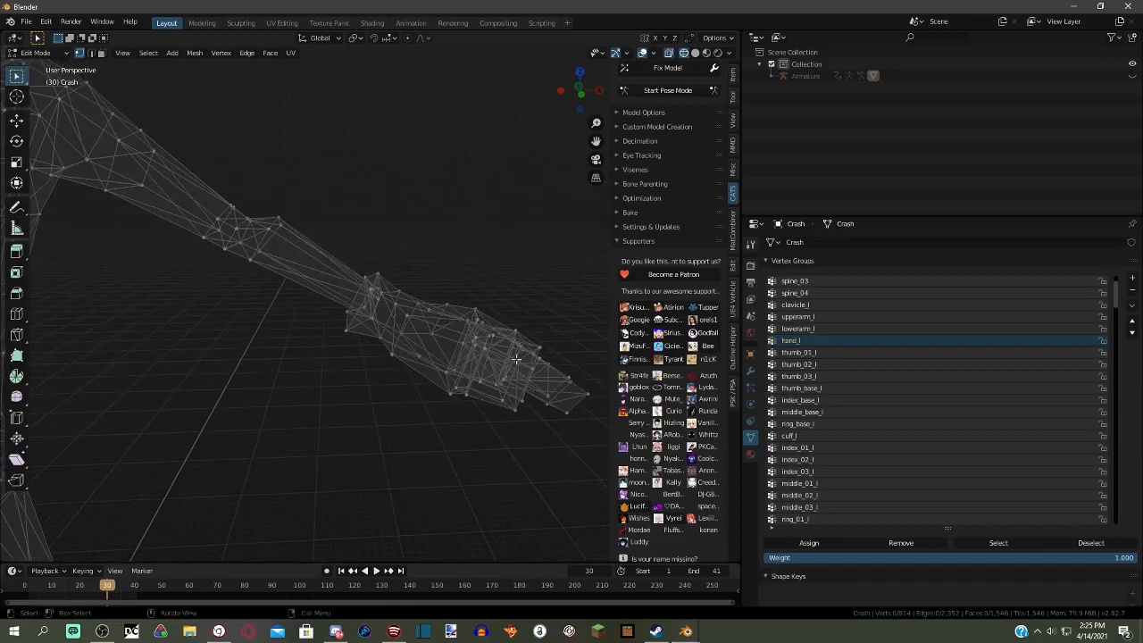
pyautogui.press('l')
pyautogui.scroll(-7, 497, 419)
pyautogui.keyDown('shift'); pyautogui.moveTo(262, 450); pyautogui.dragTo(330, 417, button='middle'); pyautogui.keyUp('shift')
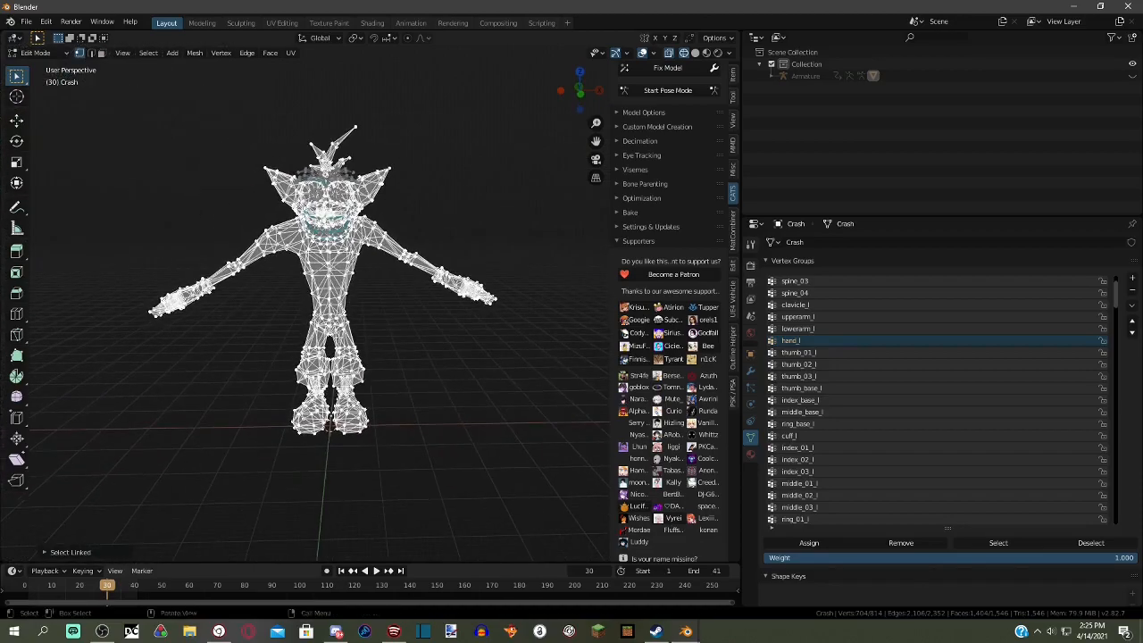
pyautogui.keyDown('ctrl'); pyautogui.moveTo(118, 94); pyautogui.dragTo(429, 448); pyautogui.keyUp('ctrl')
pyautogui.scroll(5, 477, 414)
pyautogui.moveTo(485, 373); pyautogui.dragTo(343, 335, button='middle')
pyautogui.scroll(5, 246, 393)
pyautogui.scroll(-5, 245, 393)
pyautogui.hotkey('ctrl', 'i')
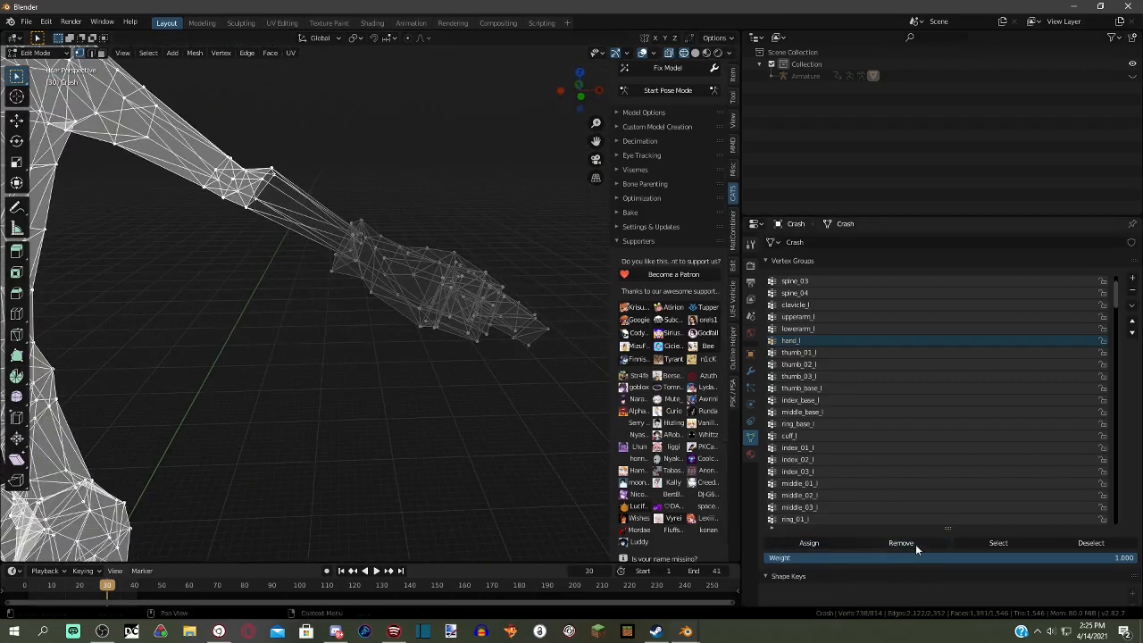
pyautogui.scroll(-5, 327, 393)
# - Switch the Crash mesh to Object Mode and play the animation briefly to check the left hand in wireframe
pyautogui.click(36, 53)
pyautogui.click(40, 68)
pyautogui.moveTo(325, 241); pyautogui.dragTo(539, 216, button='middle')
pyautogui.press('space')
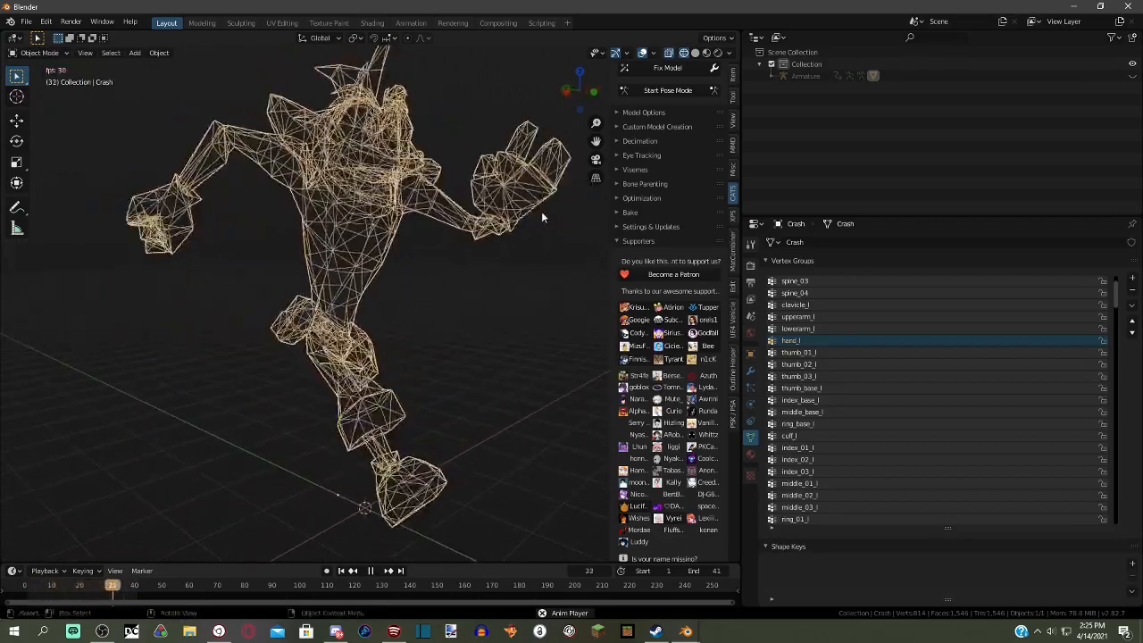
pyautogui.press('space')
# - Show Crash with textured materials, replay the animation and examine the arms and hands from several angles
pyautogui.click(706, 53)
pyautogui.press('space')
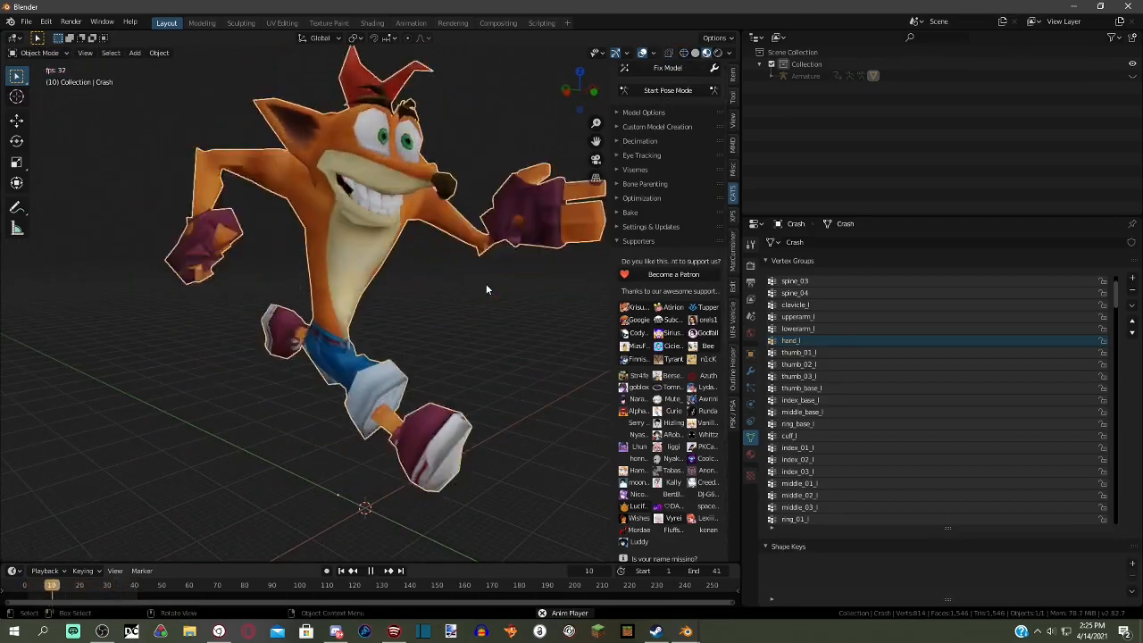
pyautogui.moveTo(419, 302); pyautogui.dragTo(265, 296, button='middle')
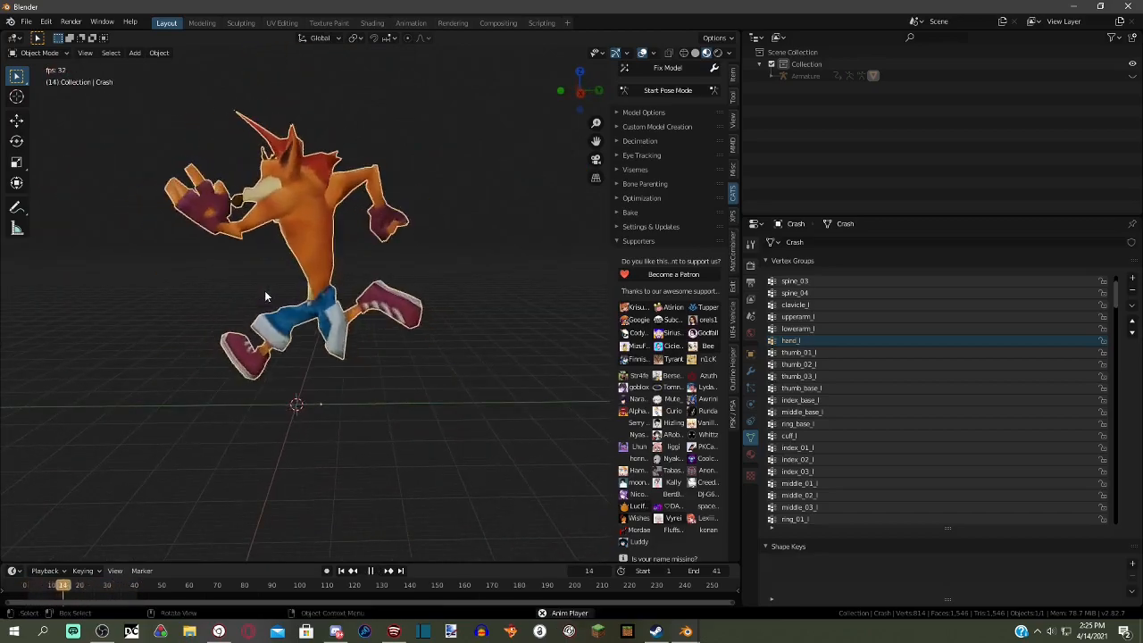
pyautogui.moveTo(266, 295); pyautogui.dragTo(482, 305, button='middle')
pyautogui.press('space')
# - Return Crash to Edit Mode in wireframe display, select the whole mesh and remove it from the shoulderPad_l vertex group
pyautogui.click(40, 53)
pyautogui.click(38, 81)
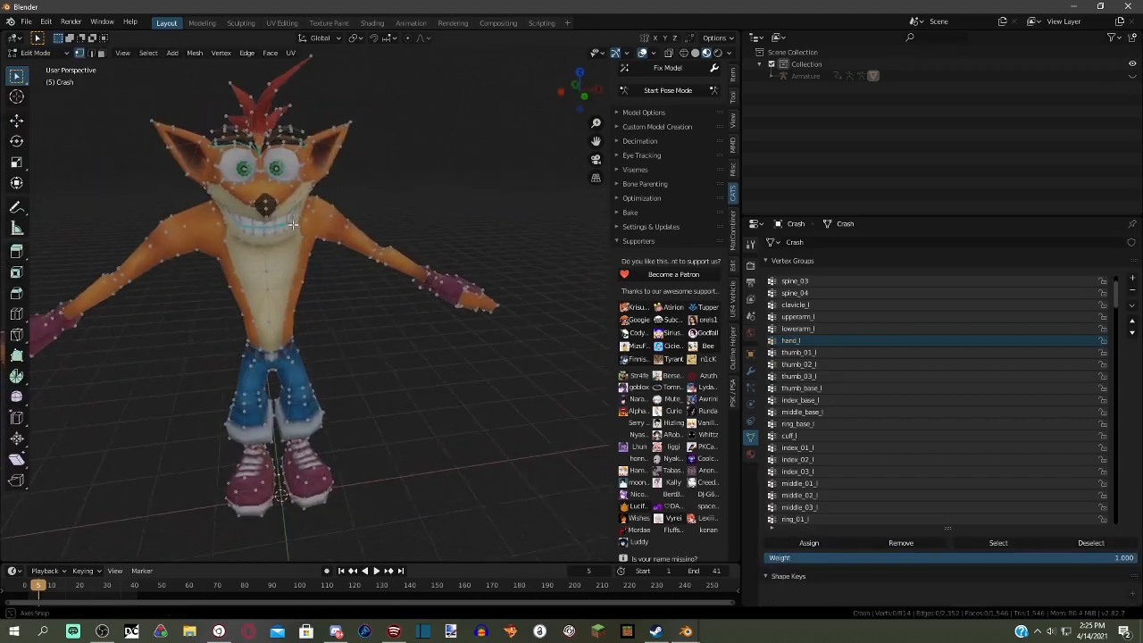
pyautogui.scroll(6, 437, 339)
pyautogui.scroll(-6, 531, 355)
pyautogui.scroll(-8, 903, 439)
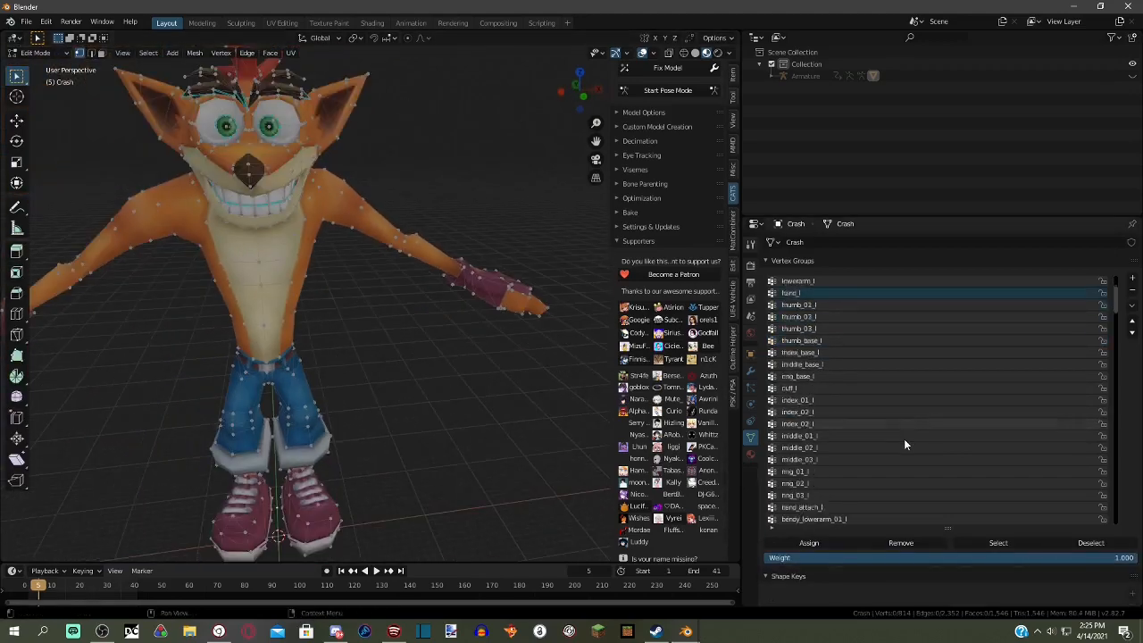
pyautogui.click(817, 389)
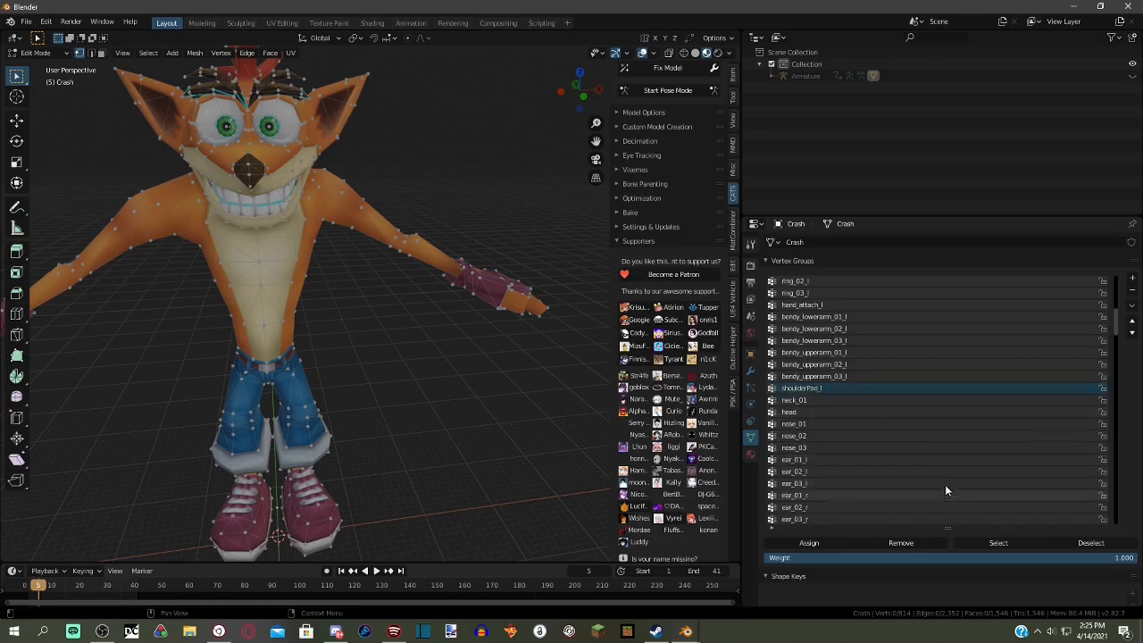
pyautogui.click(1008, 544)
pyautogui.click(684, 53)
pyautogui.keyDown('ctrl'); pyautogui.moveTo(214, 85); pyautogui.dragTo(387, 250); pyautogui.keyUp('ctrl')
pyautogui.press('a')
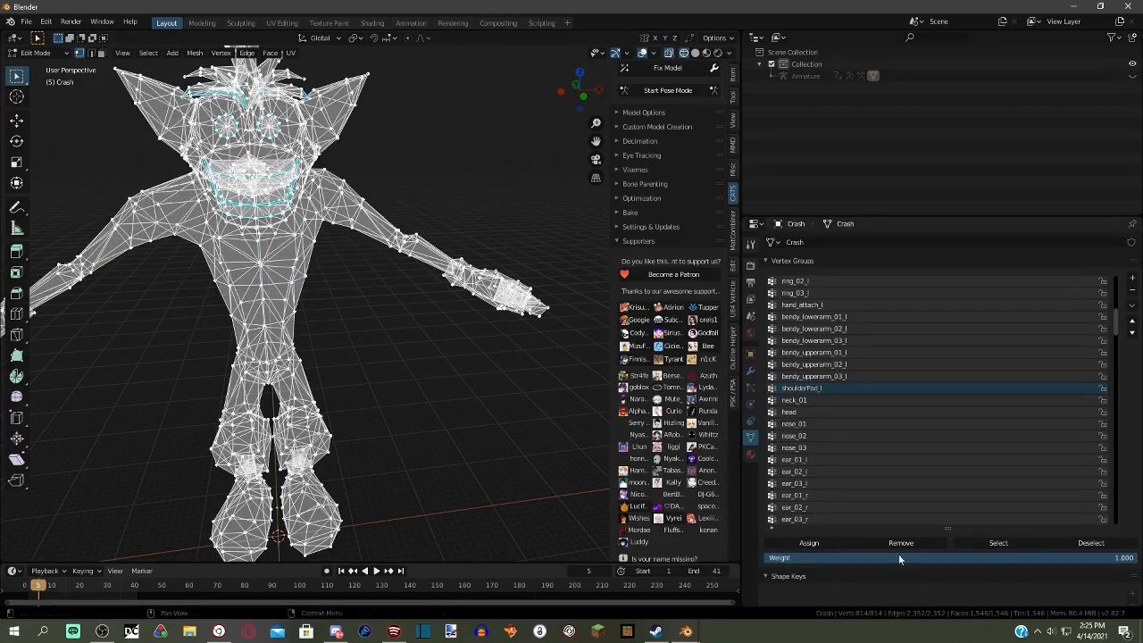
# - Check which vertices belong to neck_01, remove the whole mesh from that vertex group and clear the selection
pyautogui.hotkey('alt', 'a')
pyautogui.click(1006, 543)
pyautogui.moveTo(454, 350); pyautogui.dragTo(569, 449, button='middle')
pyautogui.hotkey('alt', 'a')
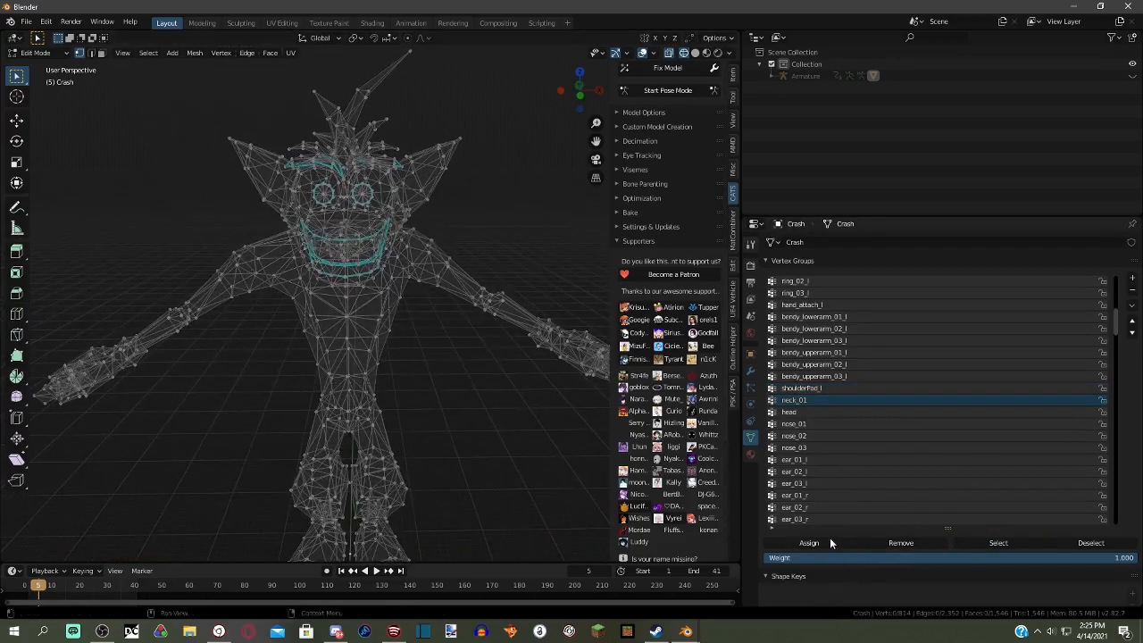
pyautogui.press('a')
pyautogui.hotkey('alt', 'a')
# - Look through the Crash vertex groups from the neck and face groups down to the right arm and spine groups
pyautogui.scroll(-1, 509, 434)
pyautogui.scroll(2, 429, 296)
pyautogui.moveTo(428, 295); pyautogui.dragTo(407, 289, button='middle')
pyautogui.moveTo(363, 250); pyautogui.dragTo(702, 309, button='middle')
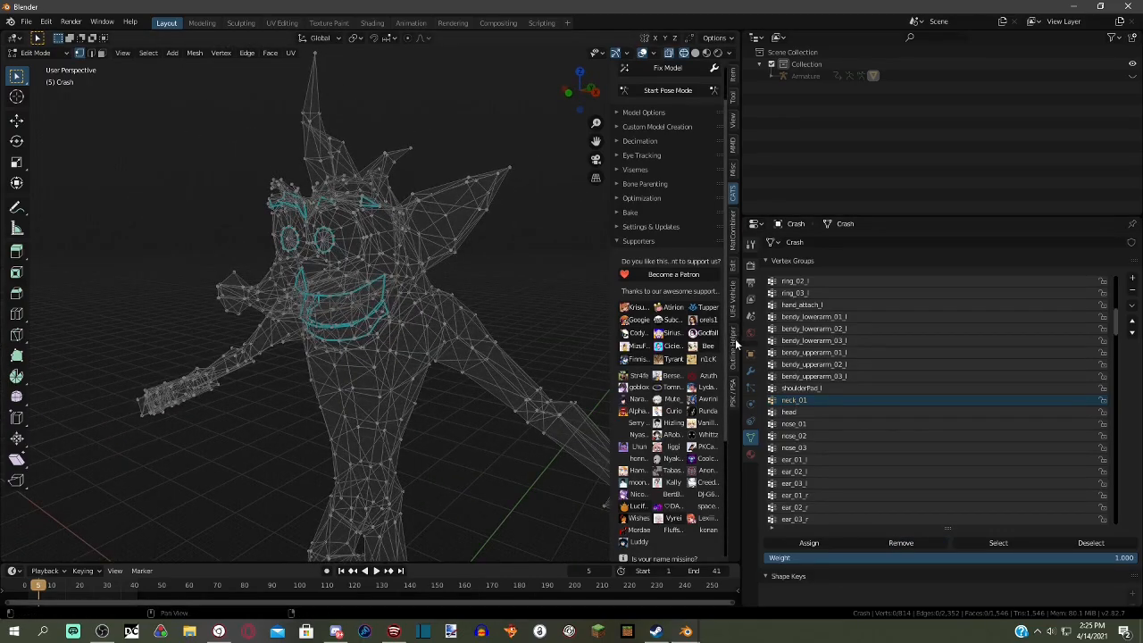
pyautogui.scroll(-5, 883, 460)
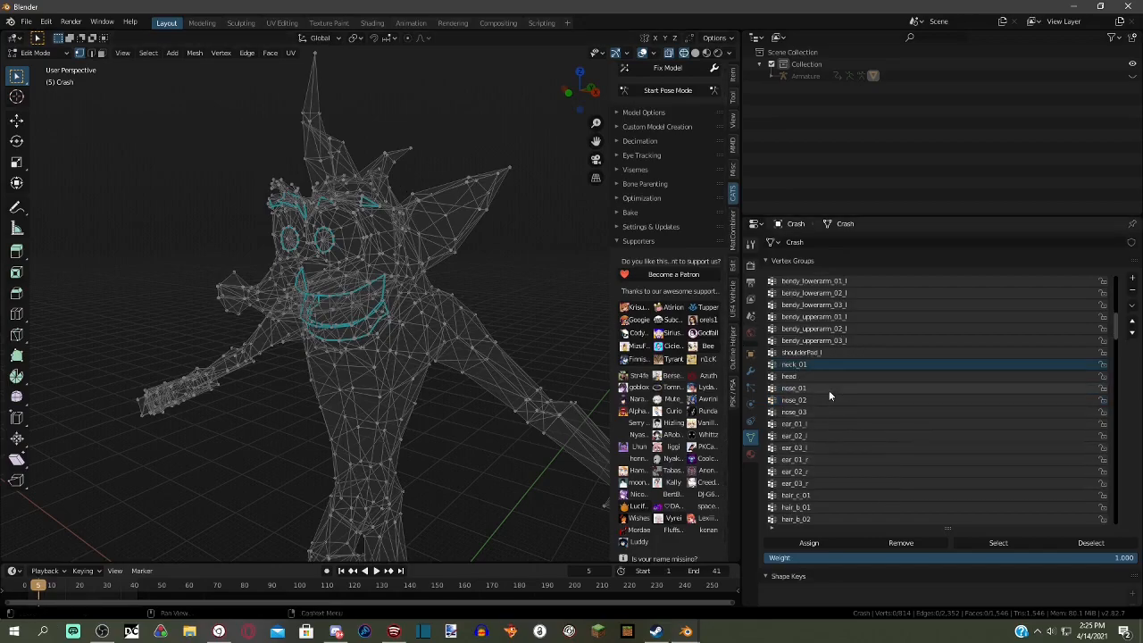
pyautogui.scroll(-8, 838, 456)
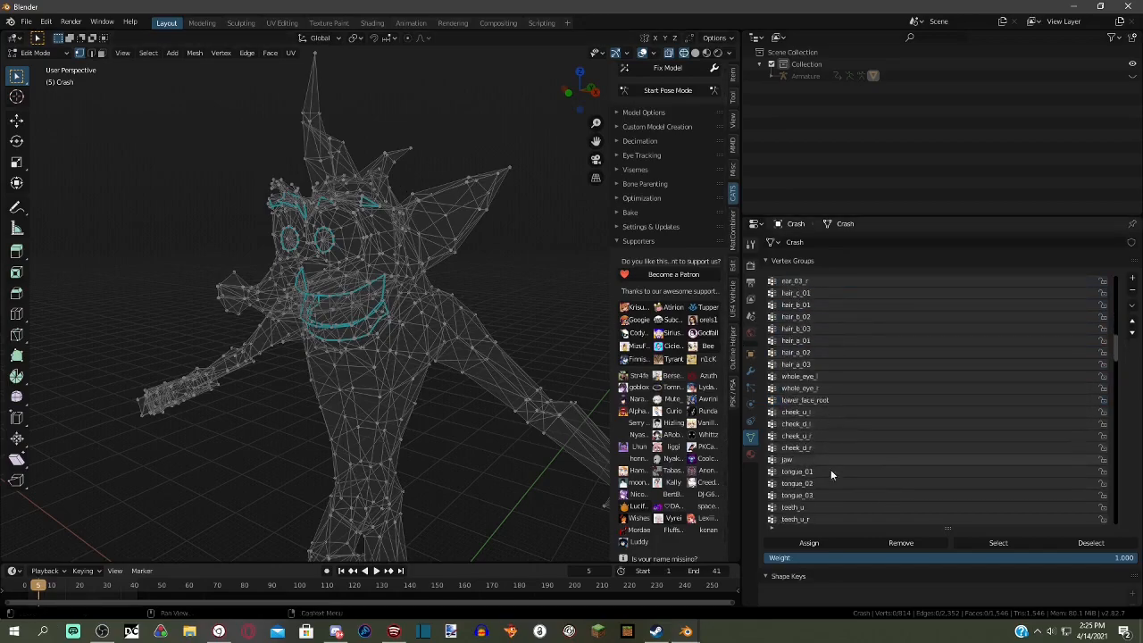
pyautogui.scroll(-4, 864, 468)
pyautogui.scroll(3, 381, 313)
pyautogui.moveTo(375, 299); pyautogui.dragTo(386, 277, button='middle')
pyautogui.scroll(-5, 861, 418)
pyautogui.scroll(-7, 859, 411)
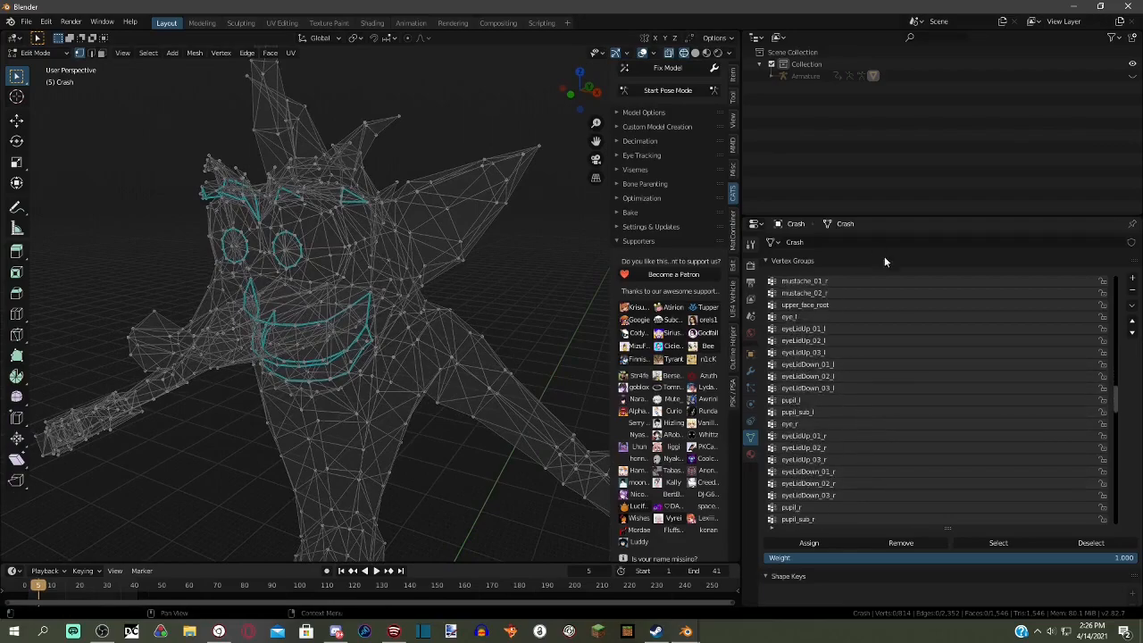
pyautogui.scroll(-8, 1048, 432)
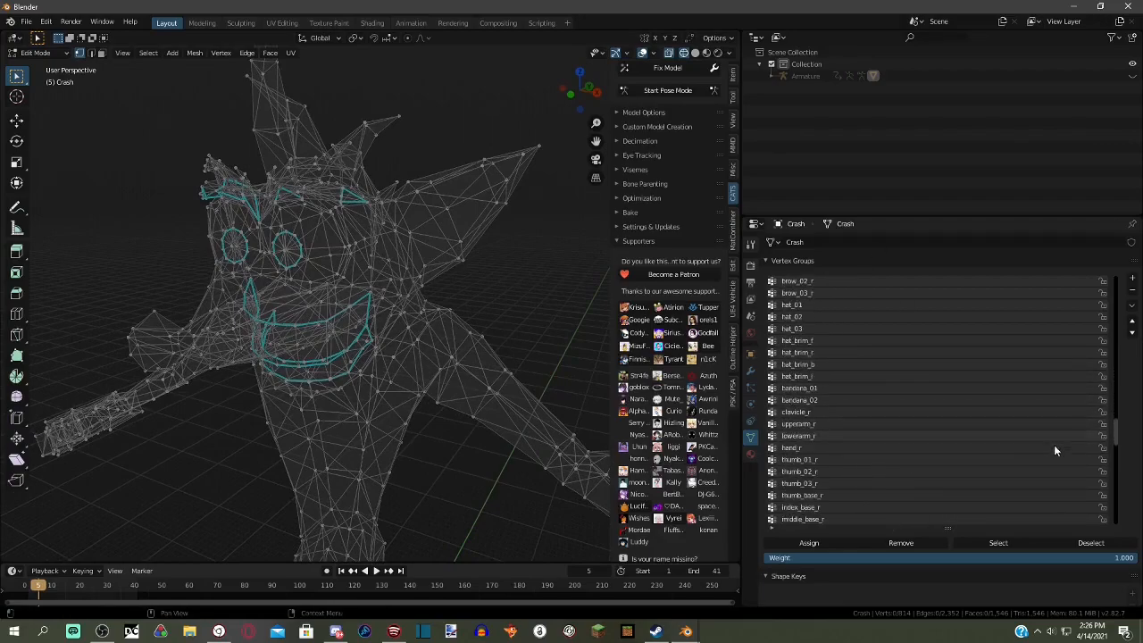
pyautogui.scroll(-8, 914, 449)
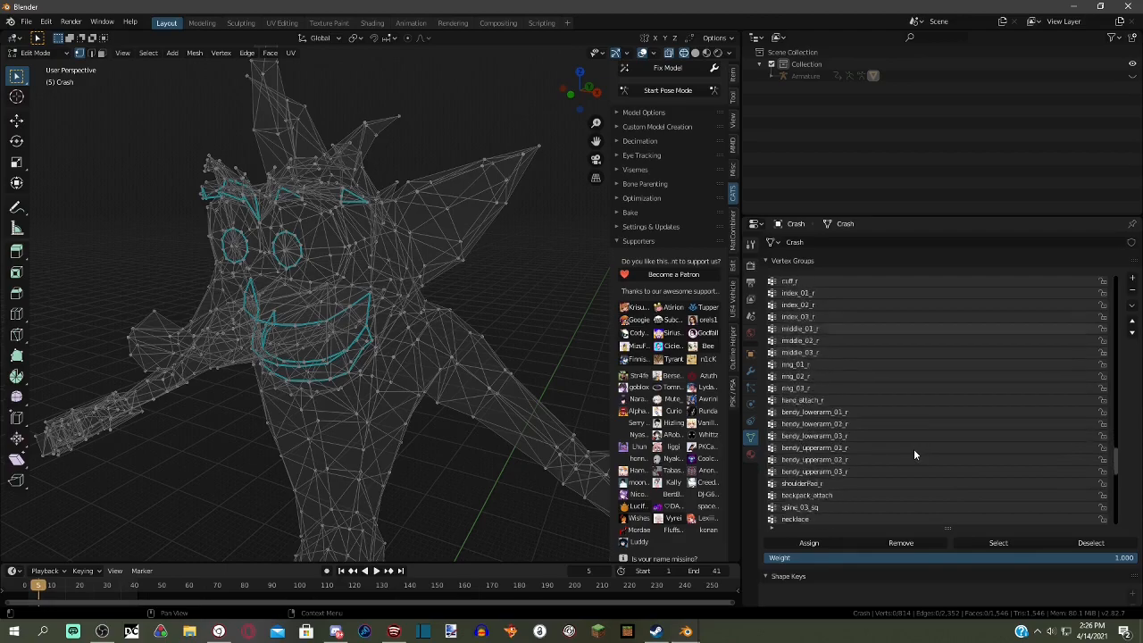
# - Make bandana_02, the last group before clavicle_r, the active vertex group
pyautogui.scroll(1, 848, 402)
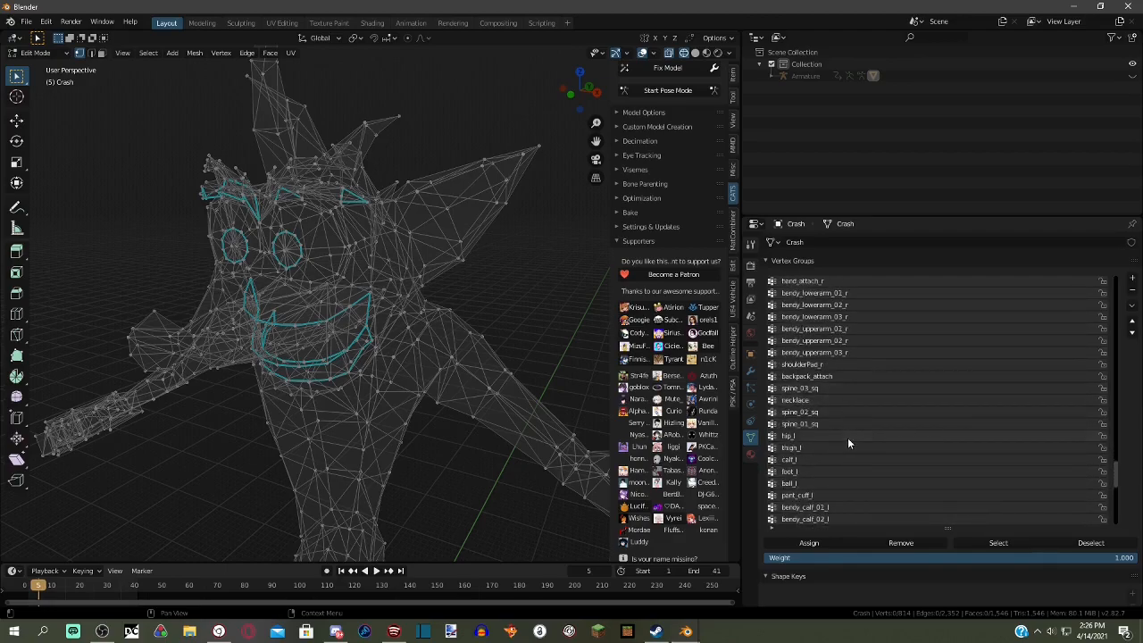
pyautogui.scroll(8, 849, 413)
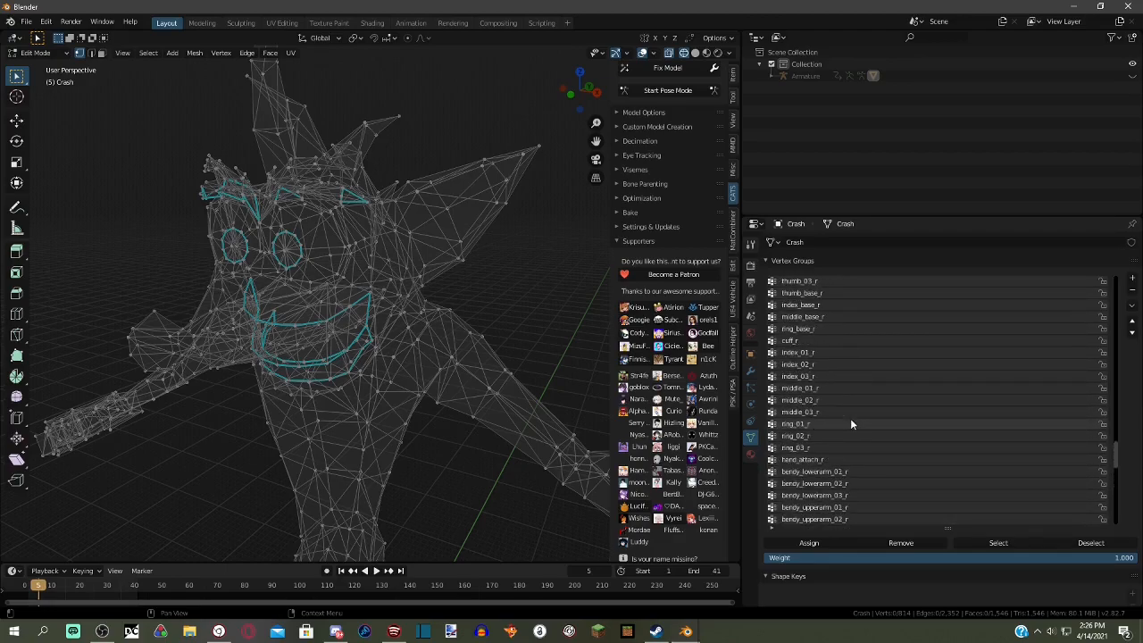
pyautogui.scroll(3, 850, 424)
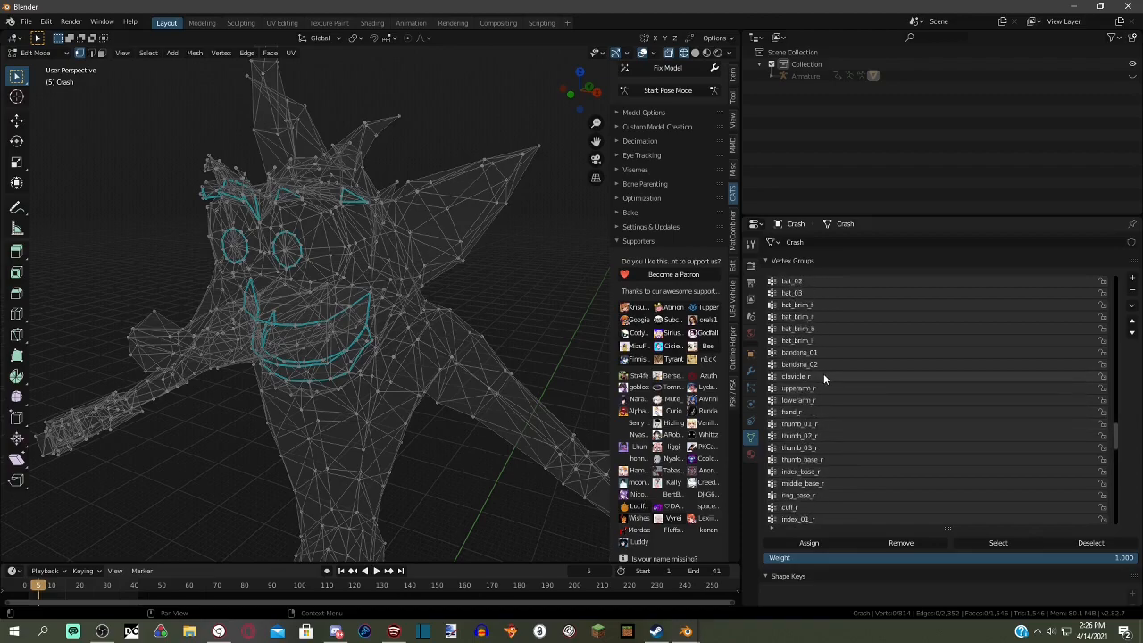
pyautogui.scroll(1, 830, 382)
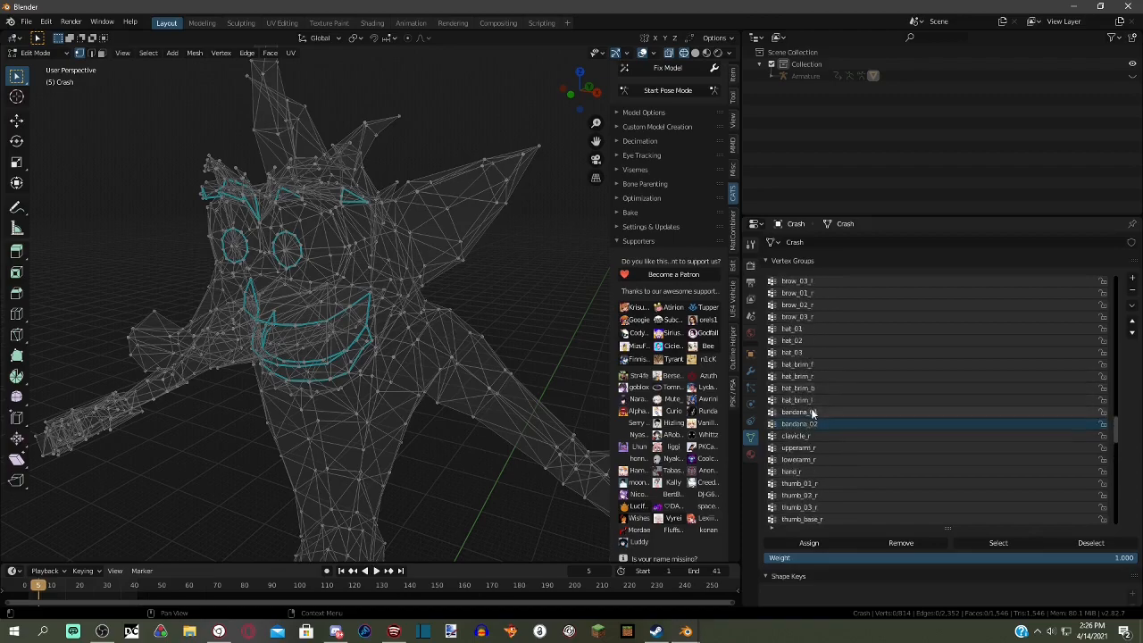
pyautogui.scroll(2, 826, 407)
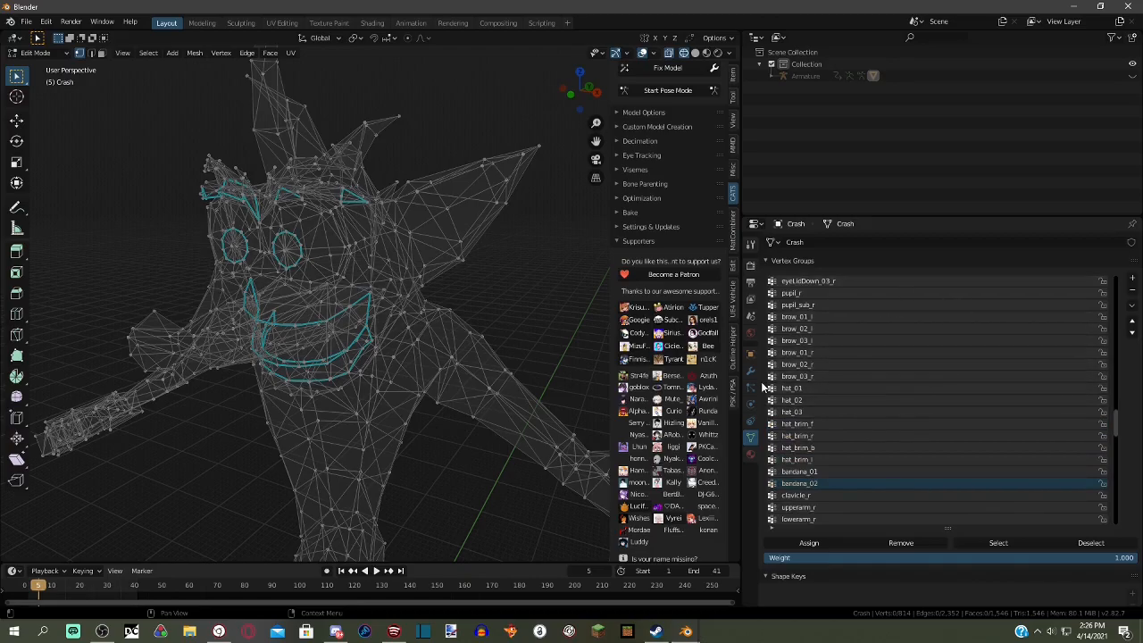
pyautogui.scroll(-2, 320, 243)
# - Examine Crash's head and face, first in wireframe and then with the textured materials shown
pyautogui.moveTo(320, 243); pyautogui.dragTo(367, 288, button='middle')
pyautogui.scroll(4, 367, 288)
pyautogui.moveTo(367, 344); pyautogui.dragTo(456, 336, button='middle')
pyautogui.scroll(-3, 438, 295)
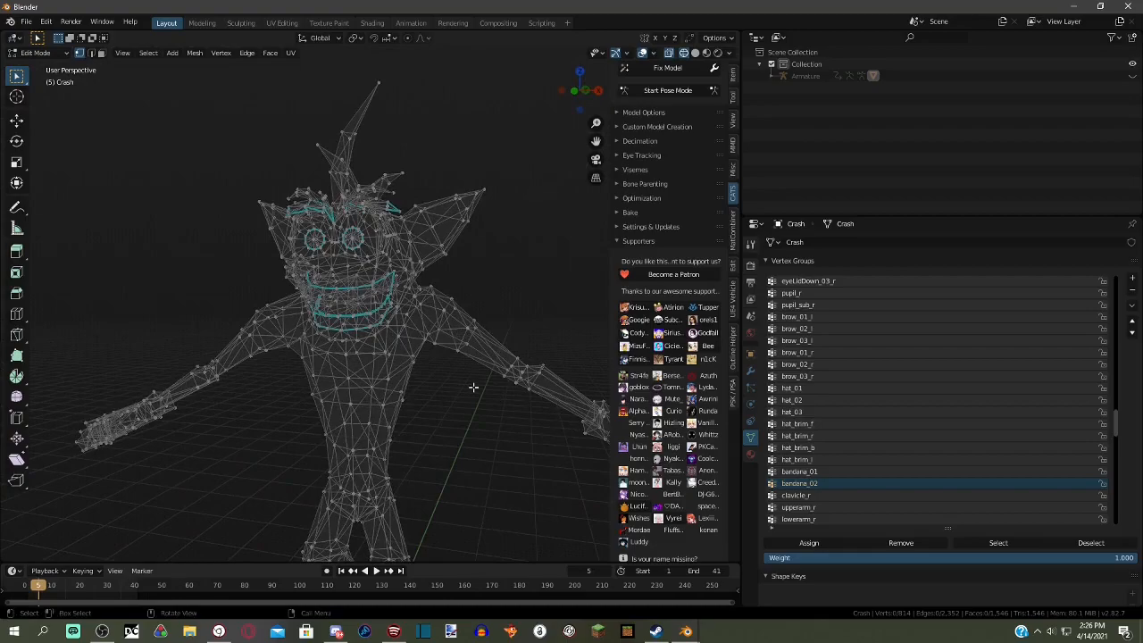
pyautogui.scroll(1, 852, 485)
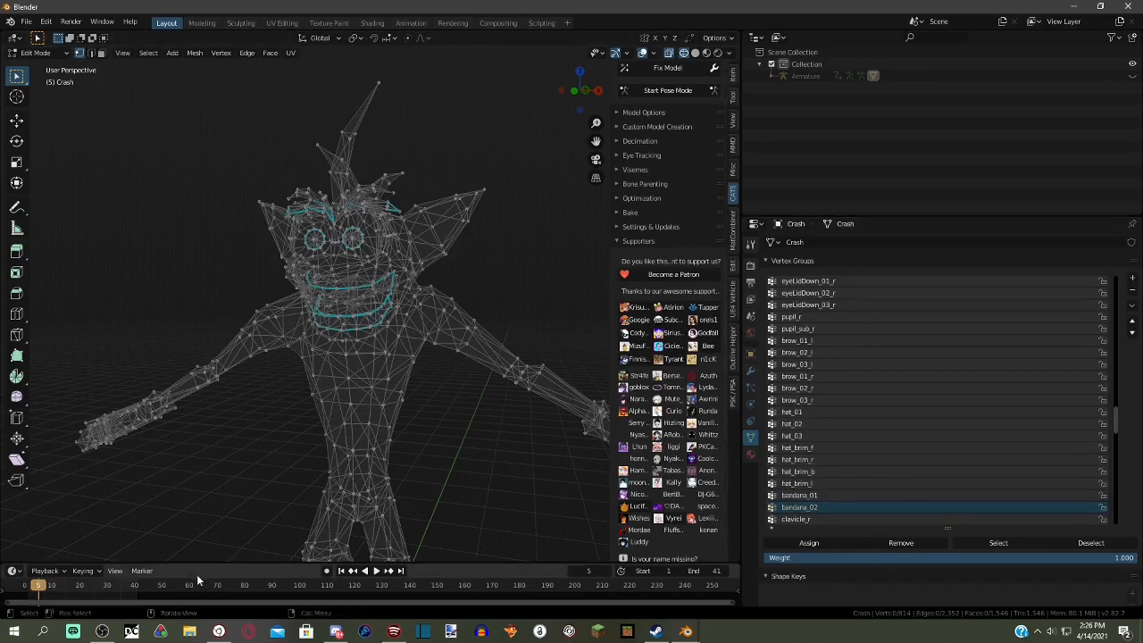
pyautogui.scroll(5, 508, 247)
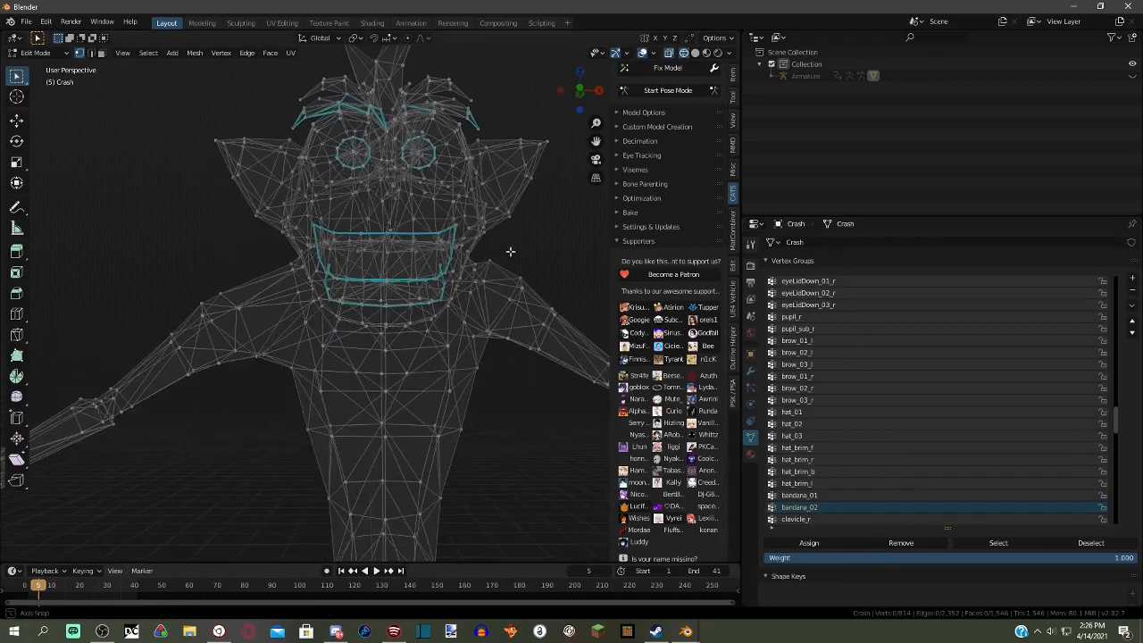
pyautogui.click(707, 53)
pyautogui.moveTo(482, 191); pyautogui.dragTo(367, 291, button='middle')
pyautogui.scroll(2, 392, 278)
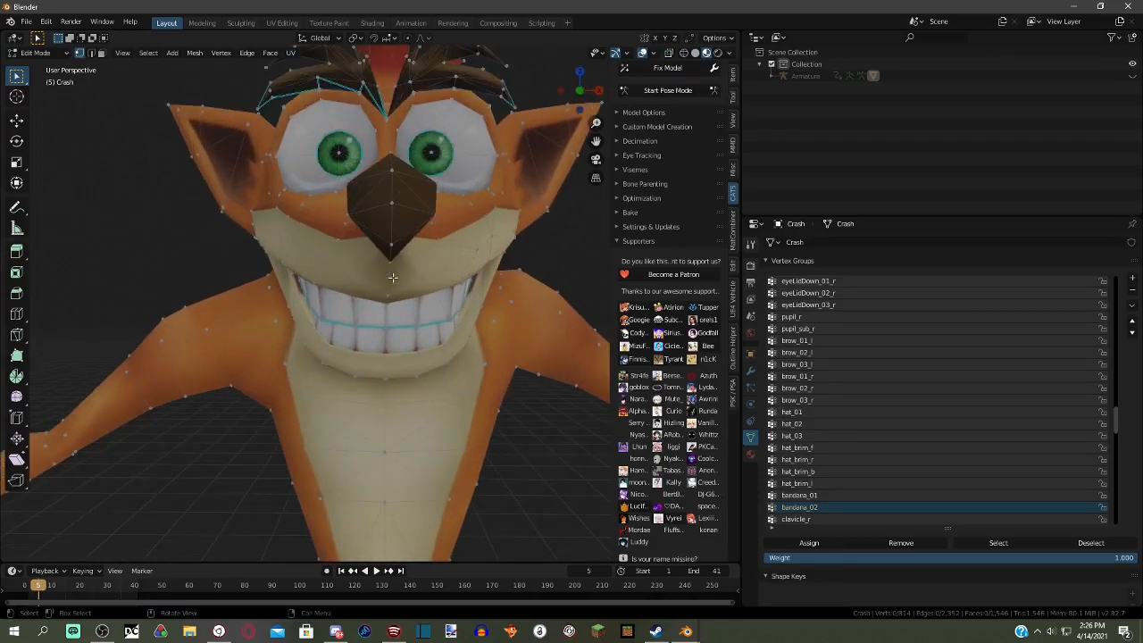
pyautogui.scroll(-4, 471, 233)
pyautogui.scroll(1, 501, 226)
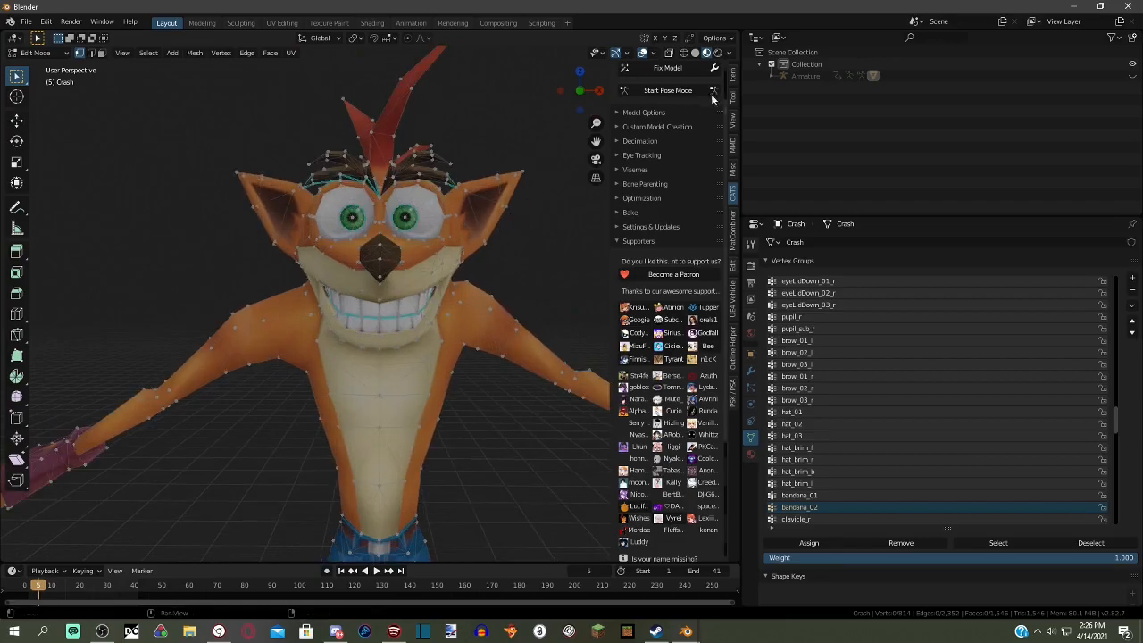
# - Open the Autoclicker app, set its click interval to 0 milliseconds and place its window over the 3D view
pyautogui.press('super')
pyautogui.write('autoclicker')
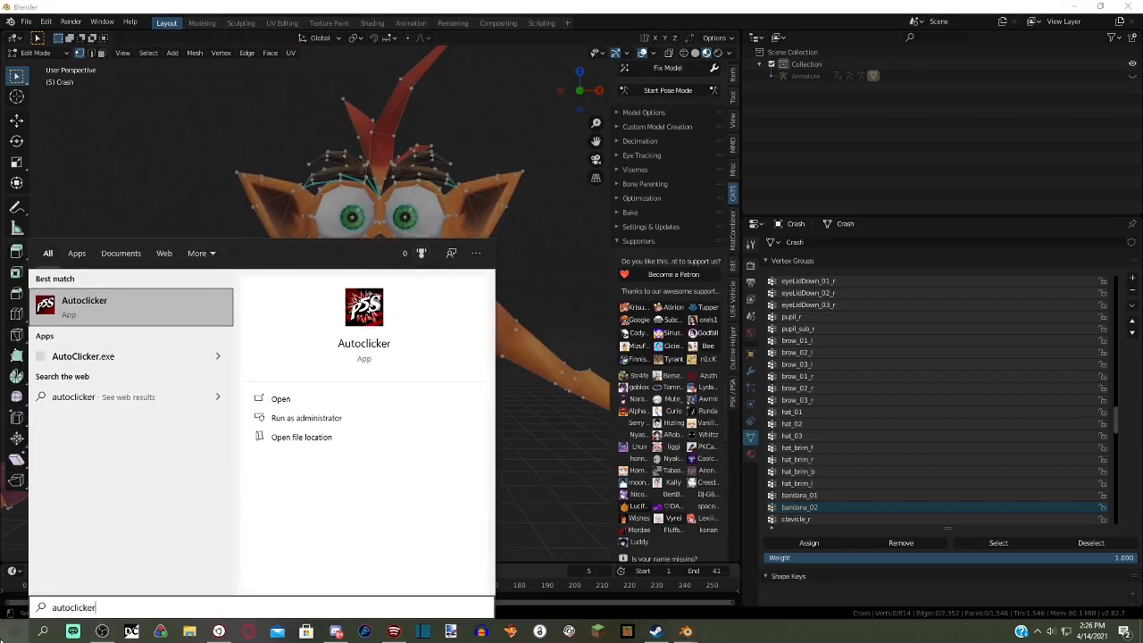
pyautogui.press('Return')
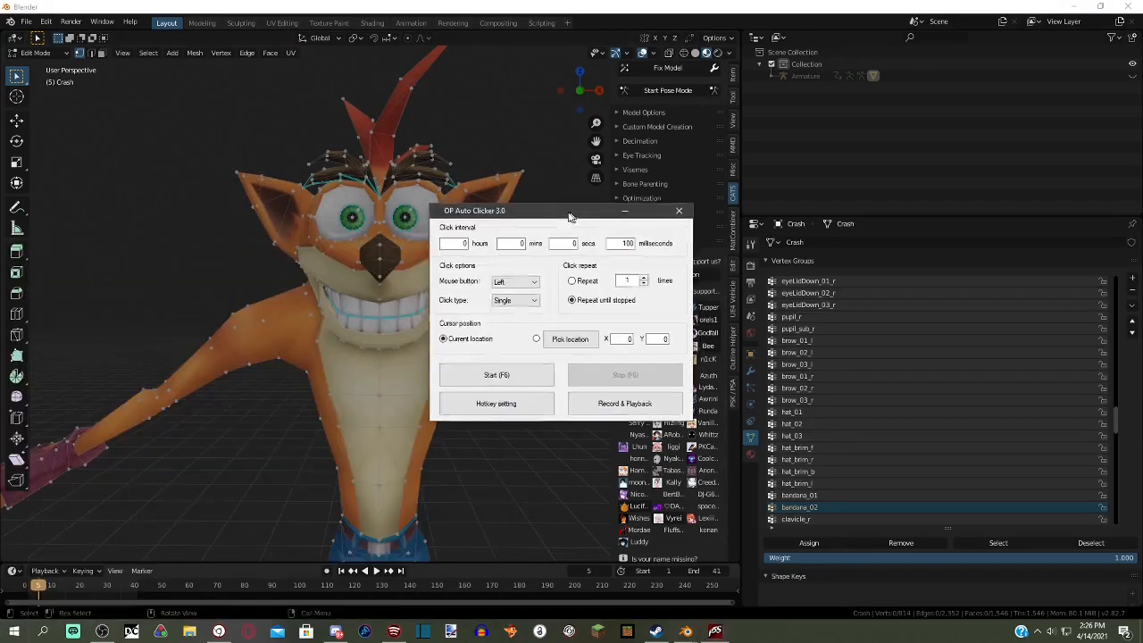
pyautogui.moveTo(566, 213); pyautogui.dragTo(387, 275)
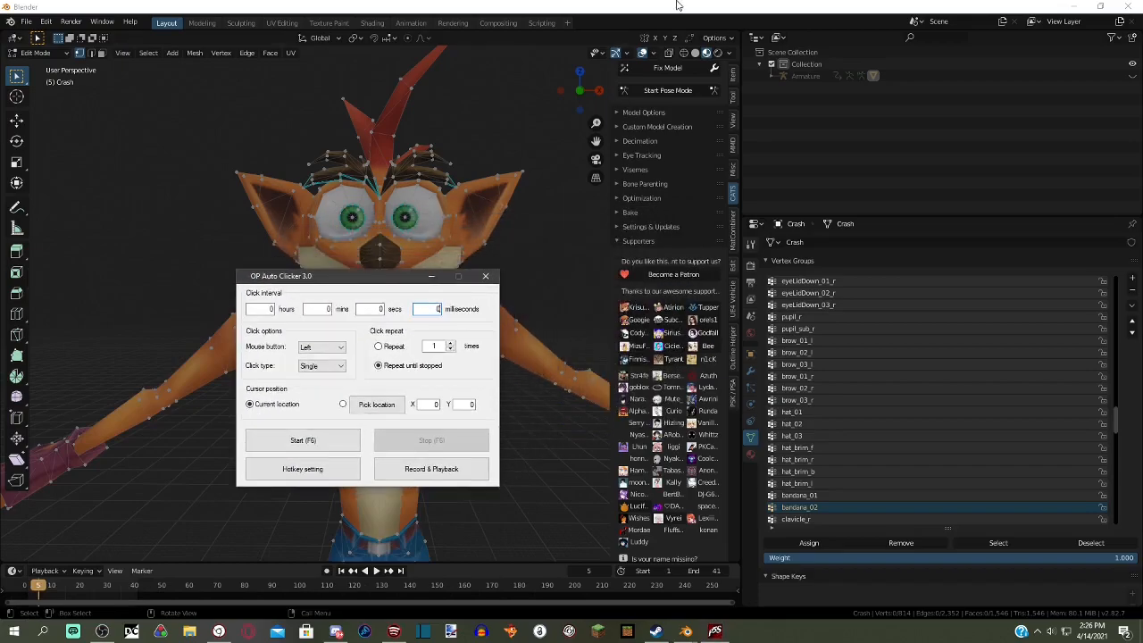
# - Delete the Crash vertex groups from bandana_02 back through lip_u_r with rapid automatic removals
pyautogui.click(1133, 292)
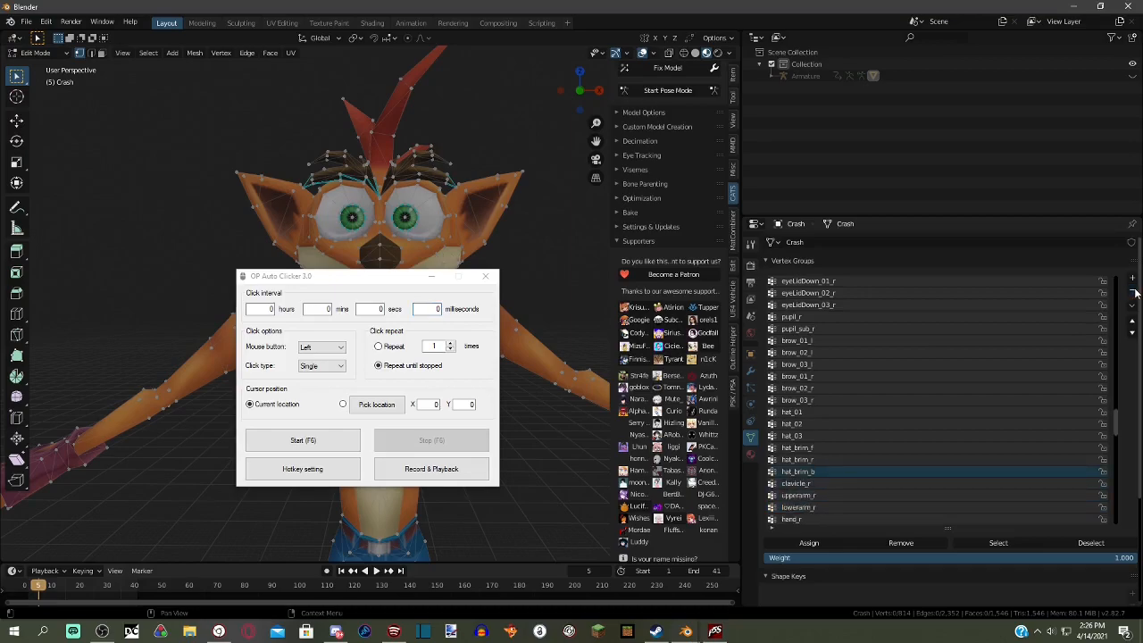
pyautogui.press('F6')
pyautogui.press('F6')
pyautogui.scroll(8, 1078, 425)
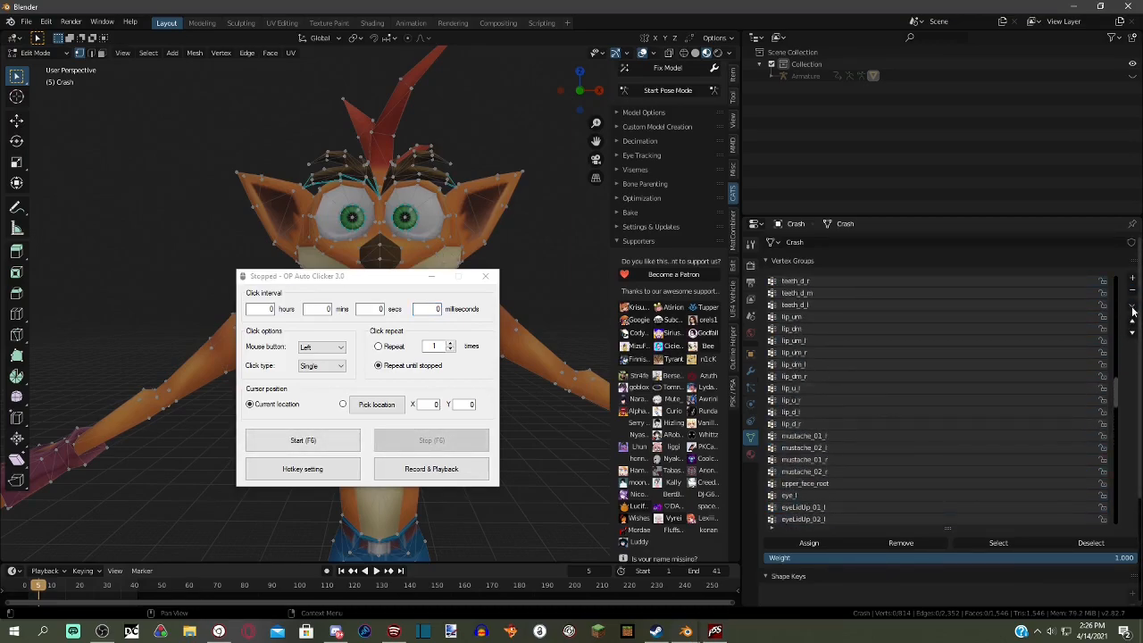
pyautogui.press('F6')
pyautogui.press('F6')
pyautogui.scroll(8, 1088, 336)
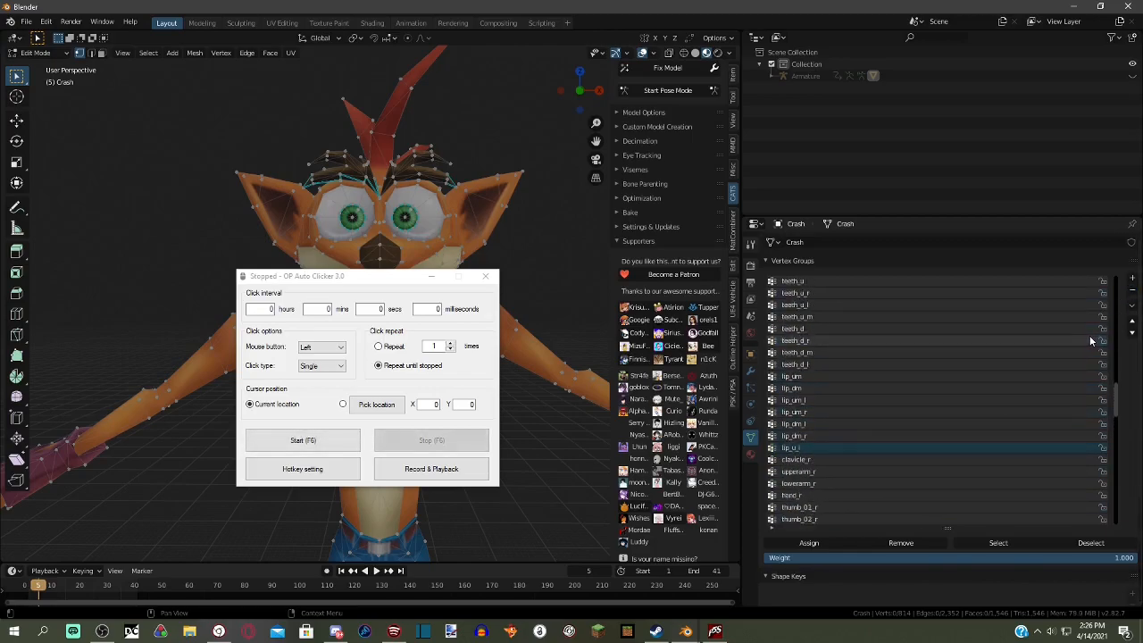
# - Delete the remaining face vertex groups from lip_u_l back through nose_01, so that clavicle_r directly follows head
pyautogui.press('F6')
pyautogui.press('F6')
pyautogui.press('F6')
pyautogui.press('F6')
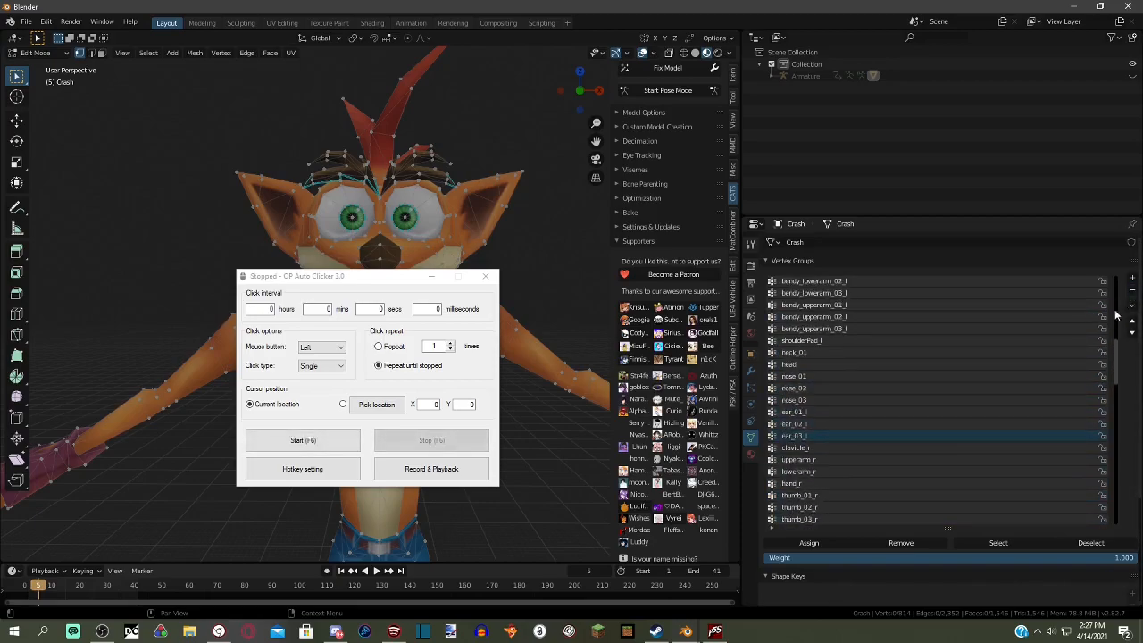
pyautogui.click(1133, 292)
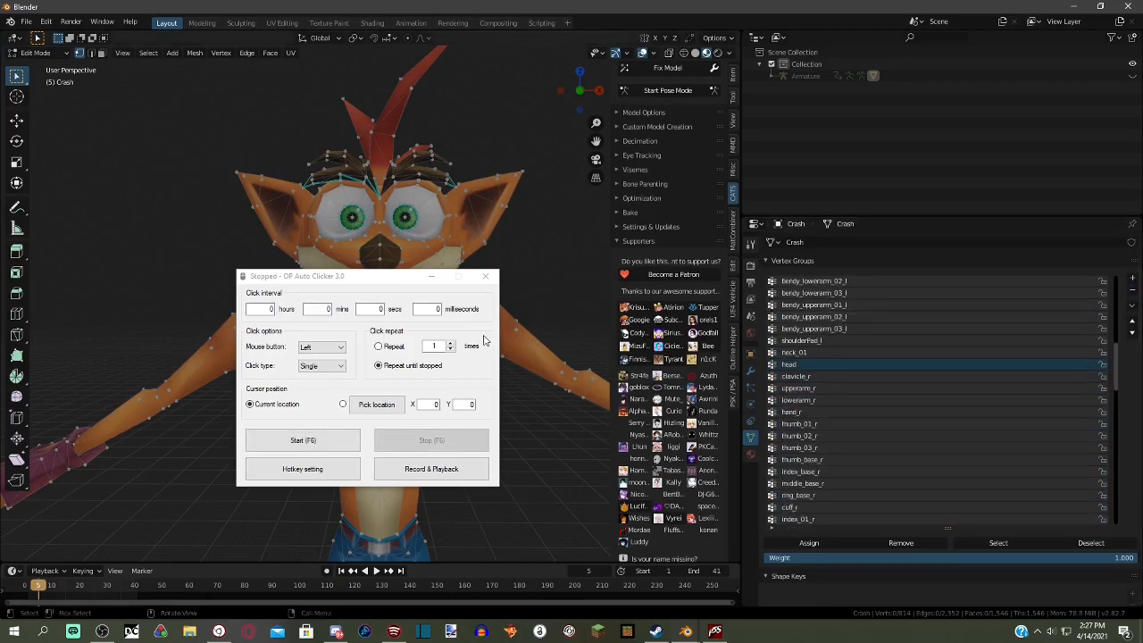
# - Close the autoclicker and select the vertices belonging to the head group, showing the model in wireframe
pyautogui.click(485, 276)
pyautogui.moveTo(487, 284); pyautogui.dragTo(754, 344, button='middle')
pyautogui.click(986, 540)
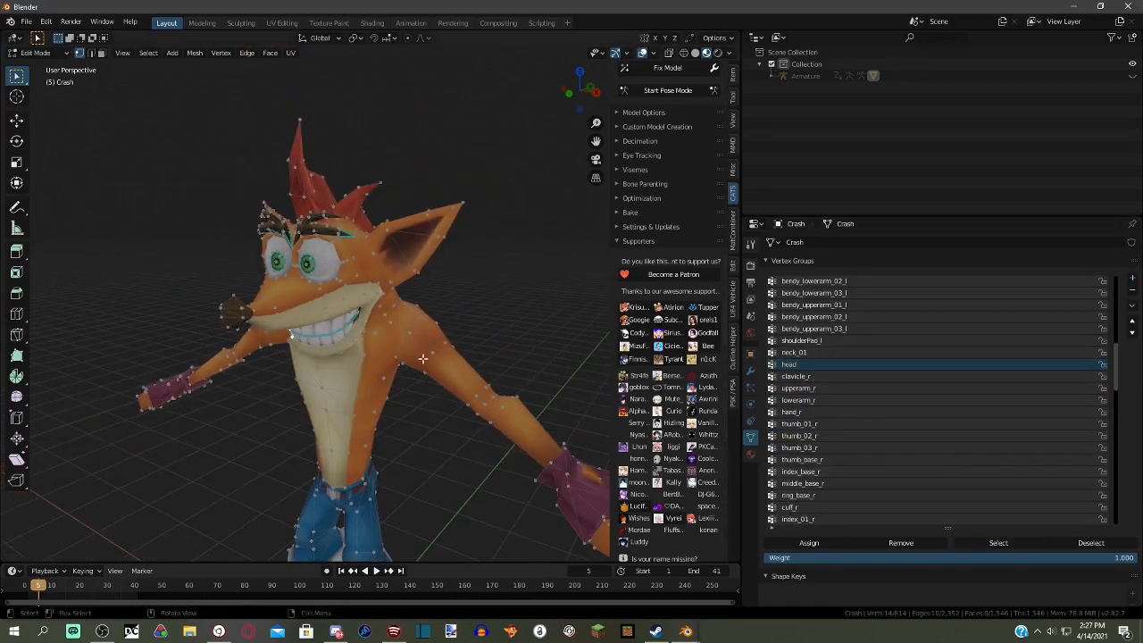
pyautogui.moveTo(375, 324); pyautogui.dragTo(492, 328, button='middle')
pyautogui.click(685, 52)
pyautogui.moveTo(561, 229); pyautogui.dragTo(494, 284, button='middle')
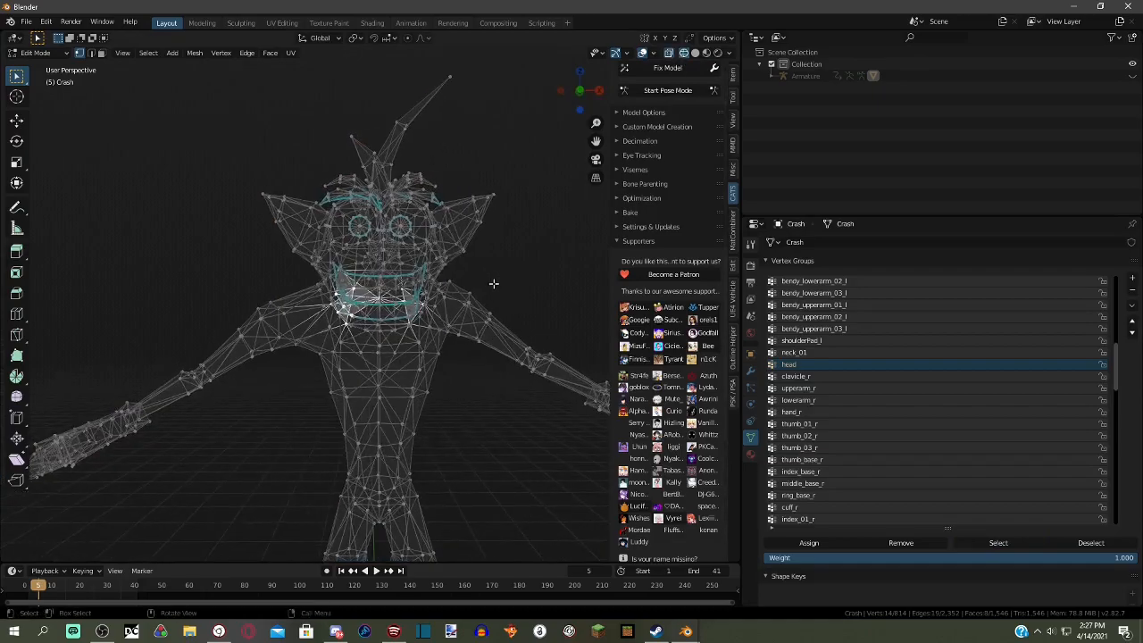
# - Extend the selection across the face pieces and all their linked body geometry, and view the model from the front
pyautogui.scroll(1, 495, 283)
pyautogui.moveTo(490, 366); pyautogui.dragTo(474, 393, button='middle')
pyautogui.keyDown('ctrl'); pyautogui.moveTo(497, 429); pyautogui.dragTo(221, 182); pyautogui.keyUp('ctrl')
pyautogui.moveTo(478, 233); pyautogui.dragTo(467, 256, button='middle')
pyautogui.press('l')
pyautogui.scroll(-3, 456, 224)
pyautogui.moveTo(222, 363); pyautogui.dragTo(206, 393, button='middle')
pyautogui.scroll(4, 302, 202)
pyautogui.keyDown('shift'); pyautogui.moveTo(178, 109); pyautogui.dragTo(481, 283); pyautogui.keyUp('shift')
pyautogui.moveTo(481, 282); pyautogui.dragTo(413, 228, button='middle')
pyautogui.keyDown('shift'); pyautogui.moveTo(462, 271); pyautogui.dragTo(464, 275); pyautogui.keyUp('shift')
pyautogui.moveTo(464, 275); pyautogui.dragTo(494, 411, button='middle')
pyautogui.scroll(-3, 493, 420)
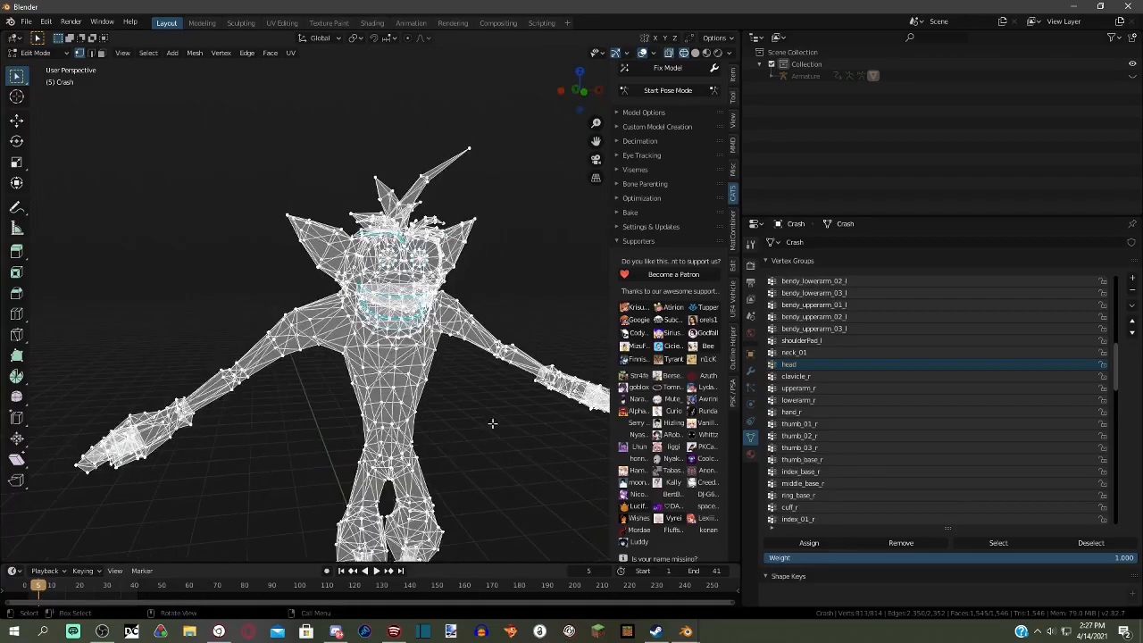
pyautogui.press('KP_1')
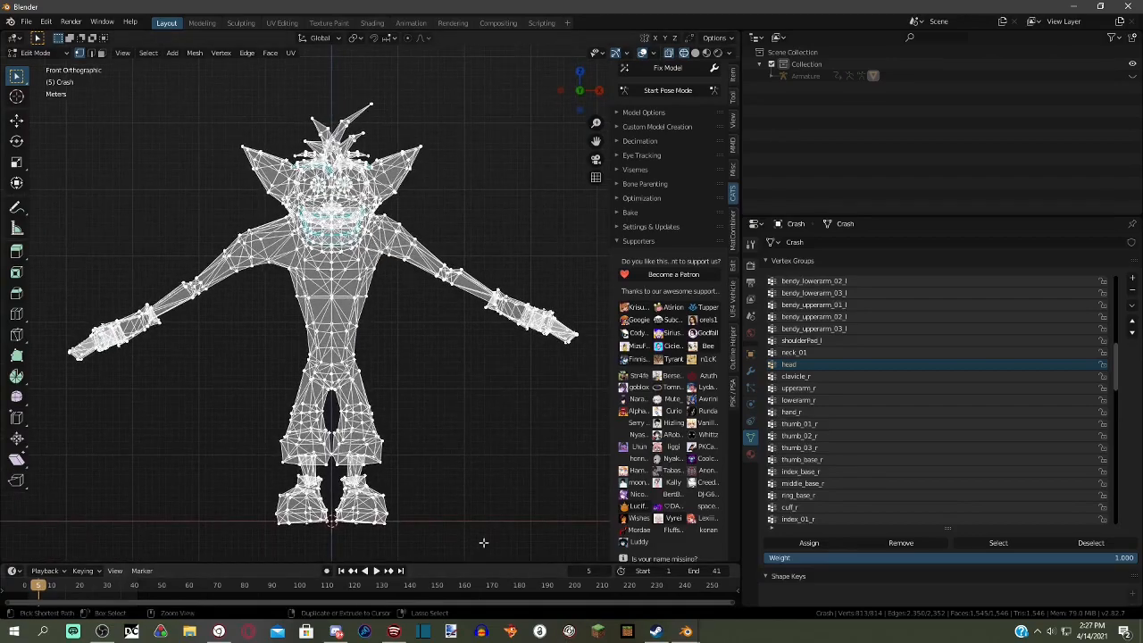
# - Deselect the legs, torso, arms and shoulders until only the head vertices remain selected
pyautogui.moveTo(548, 509); pyautogui.dragTo(53, 258)
pyautogui.moveTo(72, 256); pyautogui.dragTo(465, 240, button='middle')
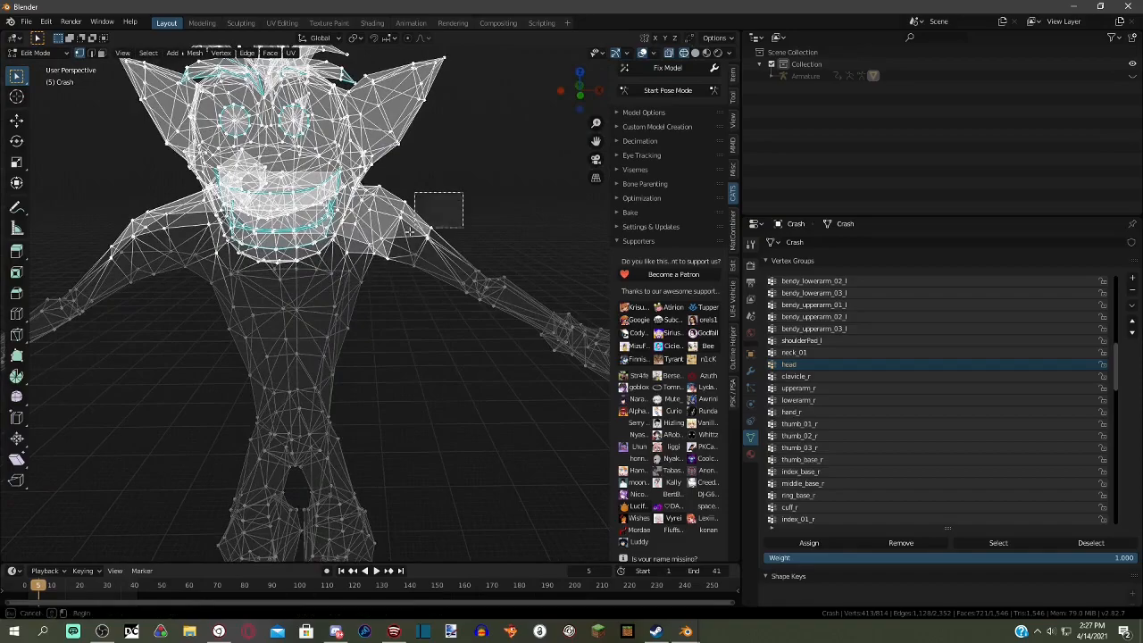
pyautogui.keyDown('ctrl'); pyautogui.moveTo(381, 186); pyautogui.dragTo(386, 191); pyautogui.keyUp('ctrl')
pyautogui.scroll(3, 359, 245)
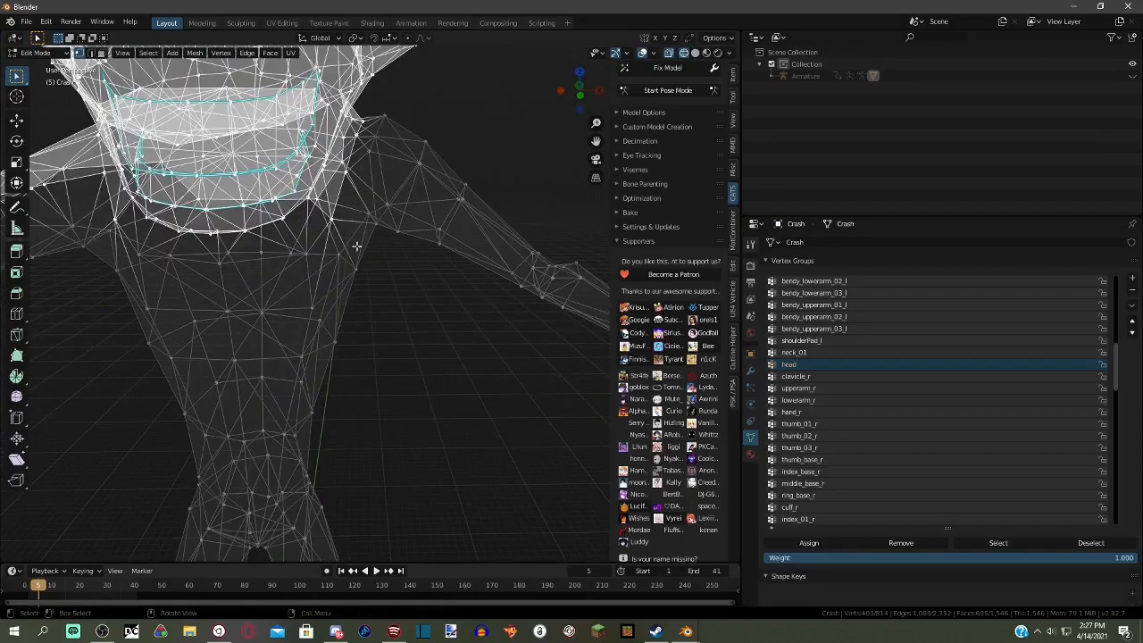
pyautogui.keyDown('ctrl'); pyautogui.moveTo(329, 217); pyautogui.dragTo(336, 223); pyautogui.keyUp('ctrl')
pyautogui.moveTo(336, 224); pyautogui.dragTo(157, 242, button='middle')
pyautogui.keyDown('shift'); pyautogui.moveTo(291, 250); pyautogui.dragTo(318, 273, button='middle'); pyautogui.keyUp('shift')
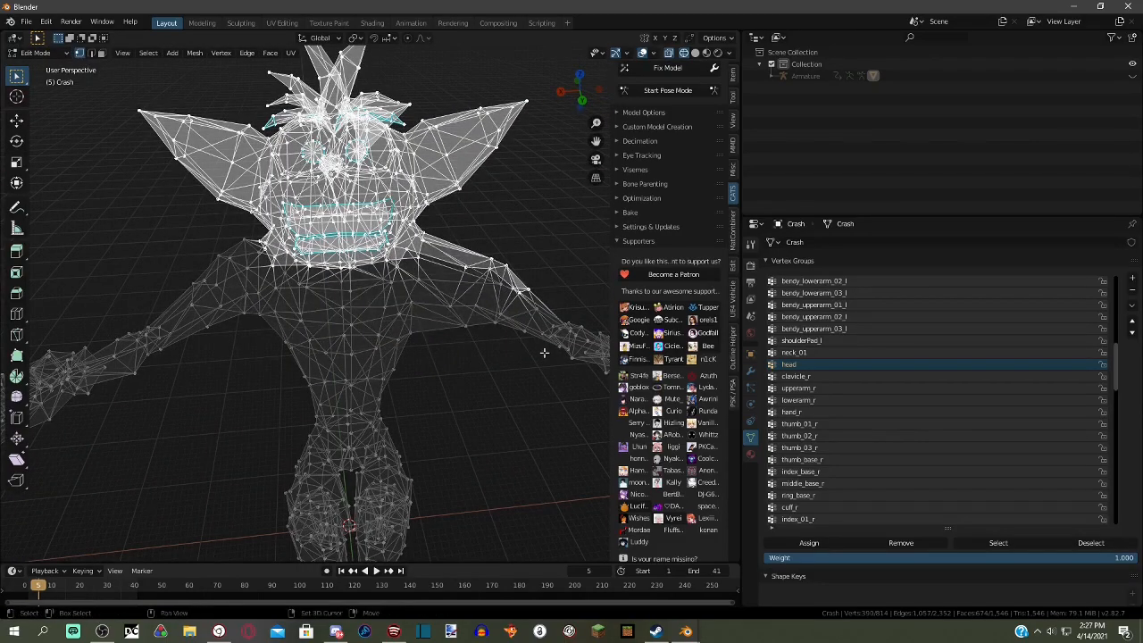
pyautogui.moveTo(544, 353); pyautogui.dragTo(514, 324, button='middle')
pyautogui.moveTo(427, 249); pyautogui.dragTo(372, 304, button='middle')
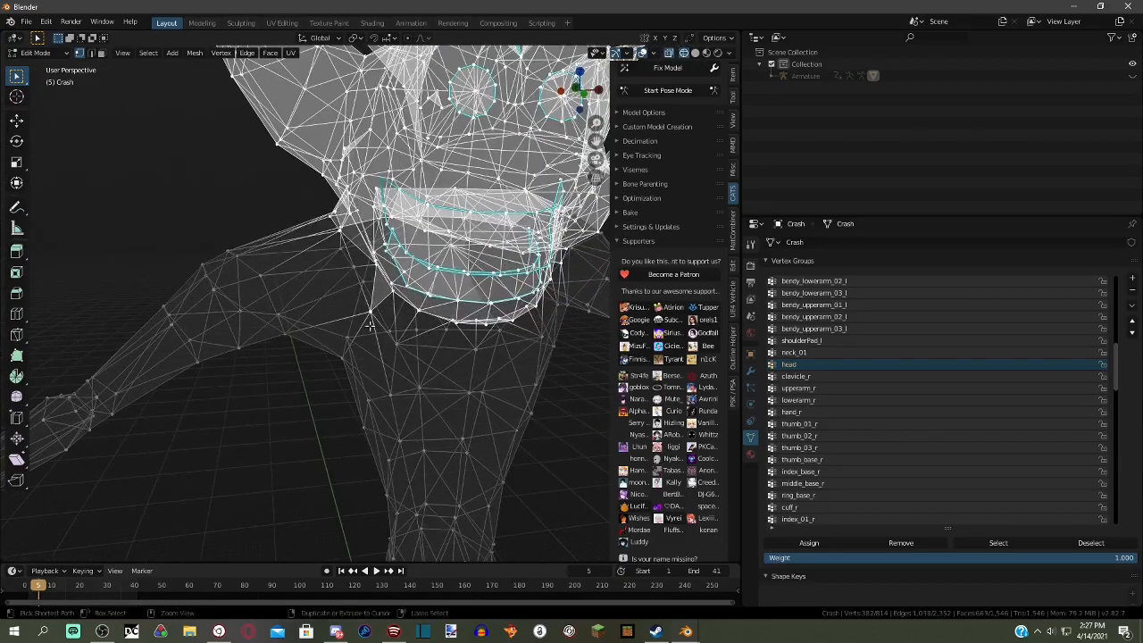
pyautogui.moveTo(330, 228); pyautogui.dragTo(536, 326, button='middle')
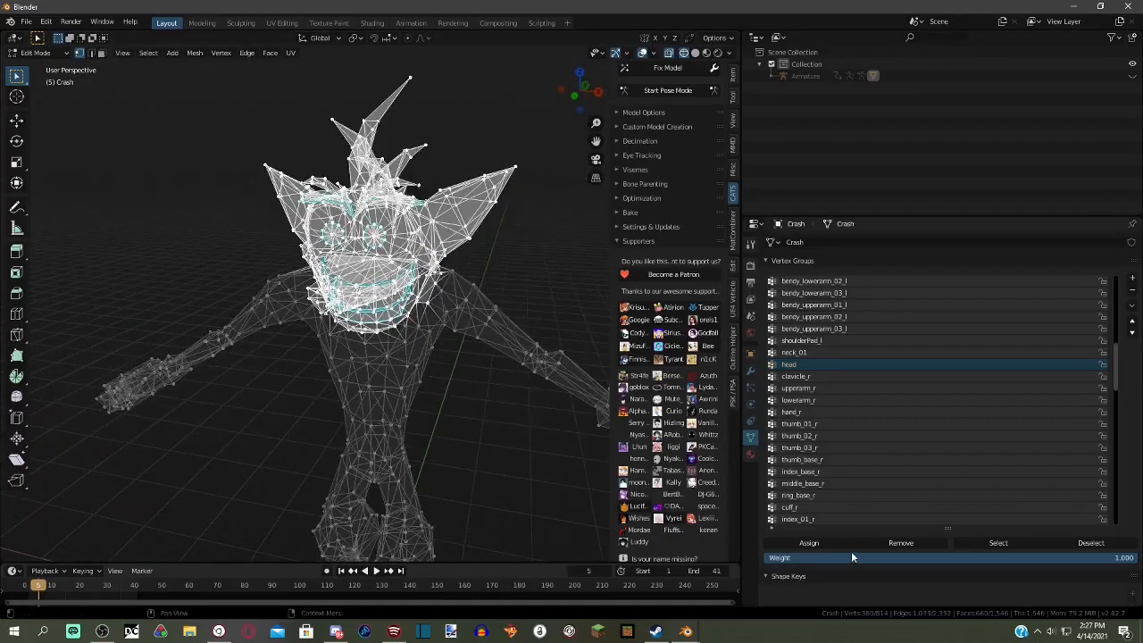
# - Assign the selected vertices to the head vertex group, clear the selection and return to Object Mode
pyautogui.hotkey('ctrl', 'i')
pyautogui.hotkey('alt', 'a')
pyautogui.scroll(-4, 357, 323)
pyautogui.click(37, 52)
pyautogui.click(40, 67)
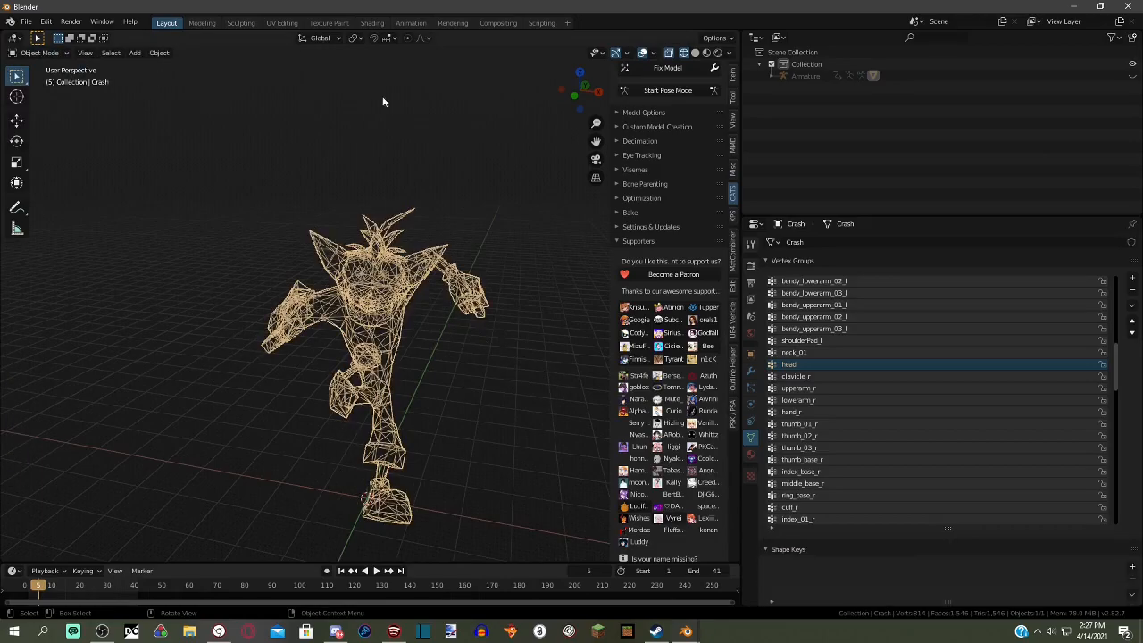
# - Play the run animation with textured materials shown to check the head's deformation from several angles, and return to frame 0
pyautogui.click(707, 53)
pyautogui.press('space')
pyautogui.scroll(6, 461, 290)
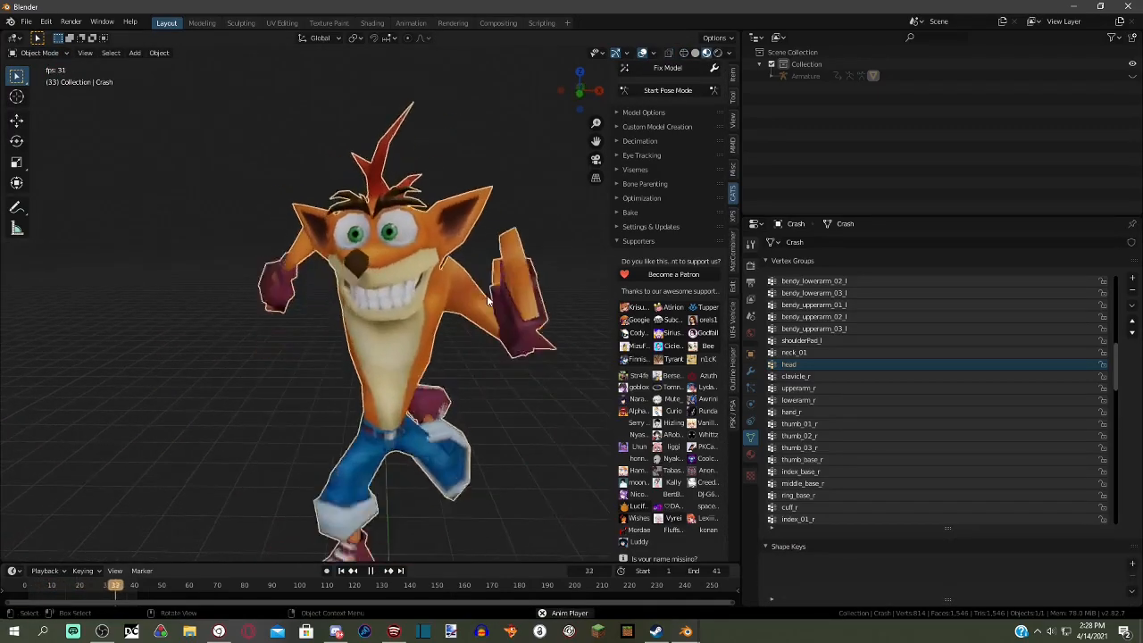
pyautogui.scroll(-8, 460, 291)
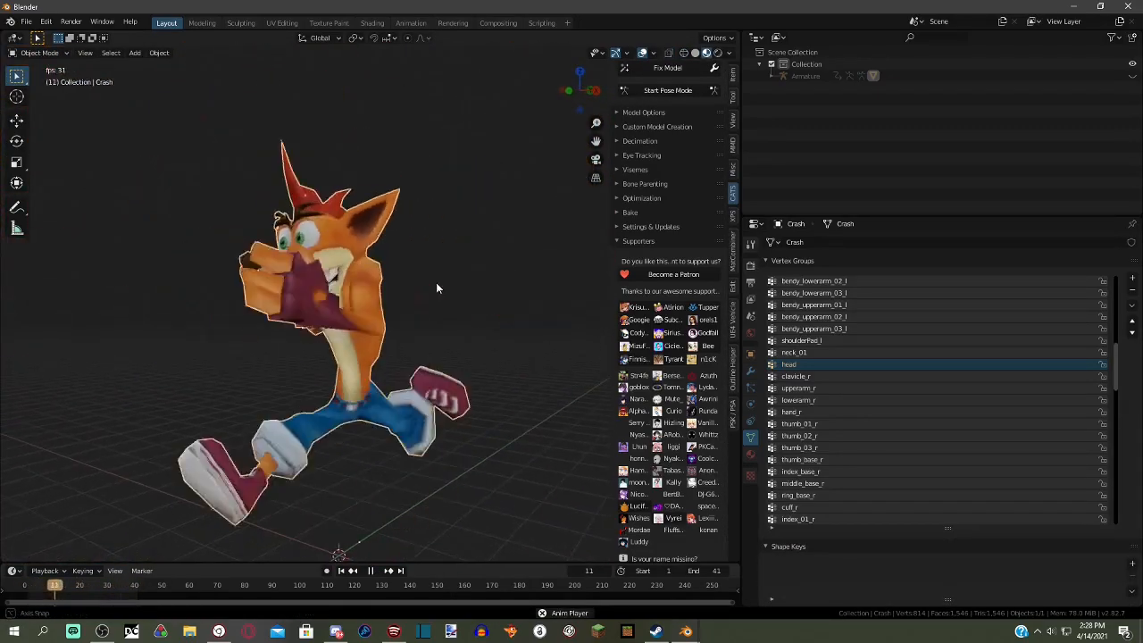
pyautogui.moveTo(382, 291); pyautogui.dragTo(446, 318, button='middle')
pyautogui.moveTo(624, 324); pyautogui.dragTo(268, 250, button='middle')
pyautogui.press('space')
pyautogui.moveTo(124, 585); pyautogui.dragTo(24, 585)
# - Unhide the armature and import the CP3701 celebration PSA animation onto it
pyautogui.click(733, 412)
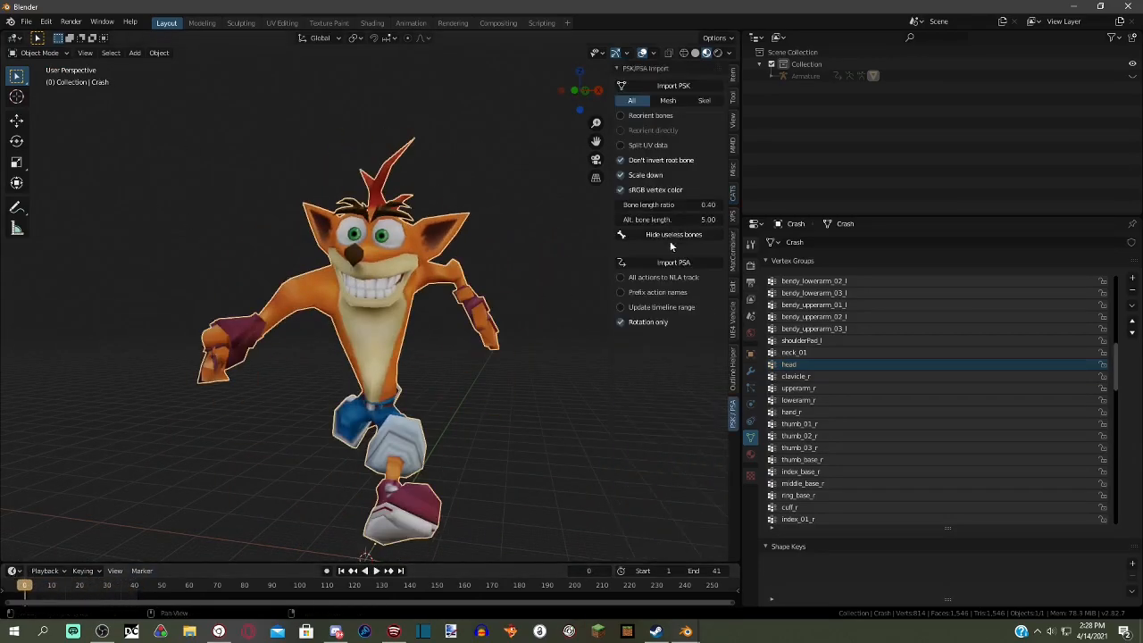
pyautogui.hotkey('alt', 'h')
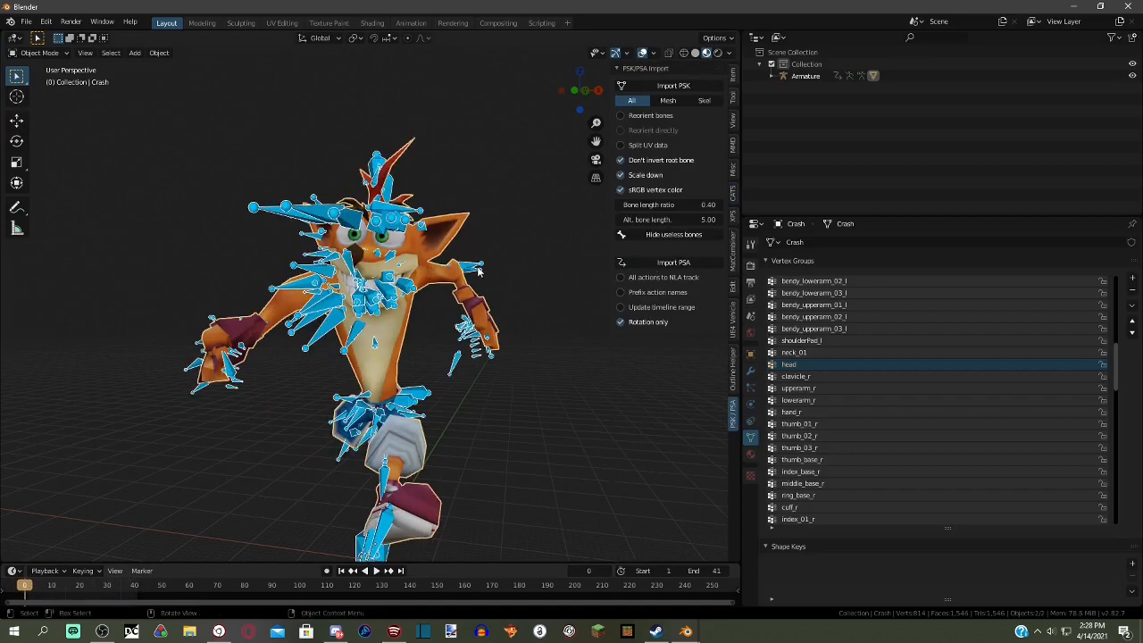
pyautogui.click(477, 272)
pyautogui.click(666, 262)
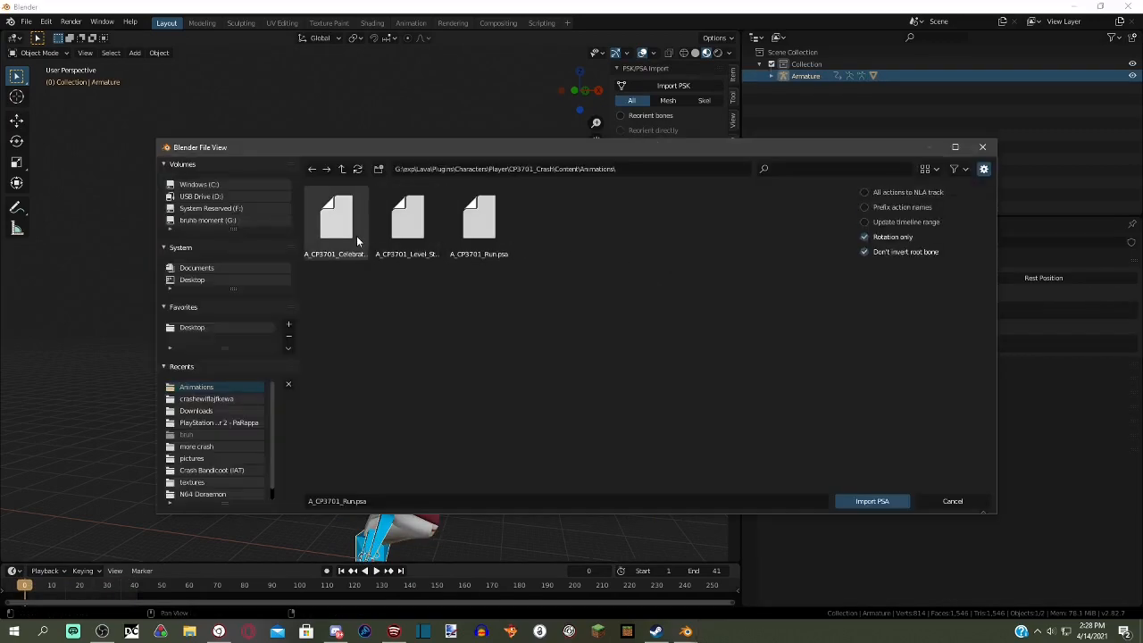
pyautogui.doubleClick(337, 232)
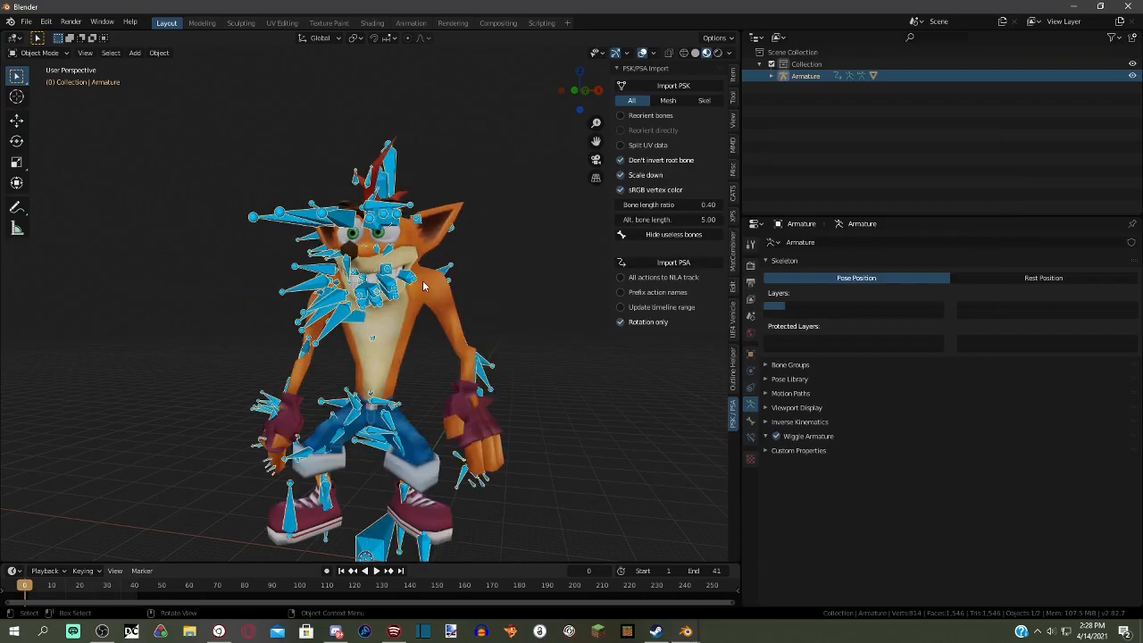
# - Isolate the Crash mesh by hiding the armature and play the celebration animation
pyautogui.click(423, 284)
pyautogui.moveTo(454, 299); pyautogui.dragTo(497, 312, button='middle')
pyautogui.hotkey('shift', 'h')
pyautogui.press('space')
pyautogui.moveTo(549, 347); pyautogui.dragTo(559, 343, button='middle')
pyautogui.scroll(-1, 558, 343)
pyautogui.press('space')
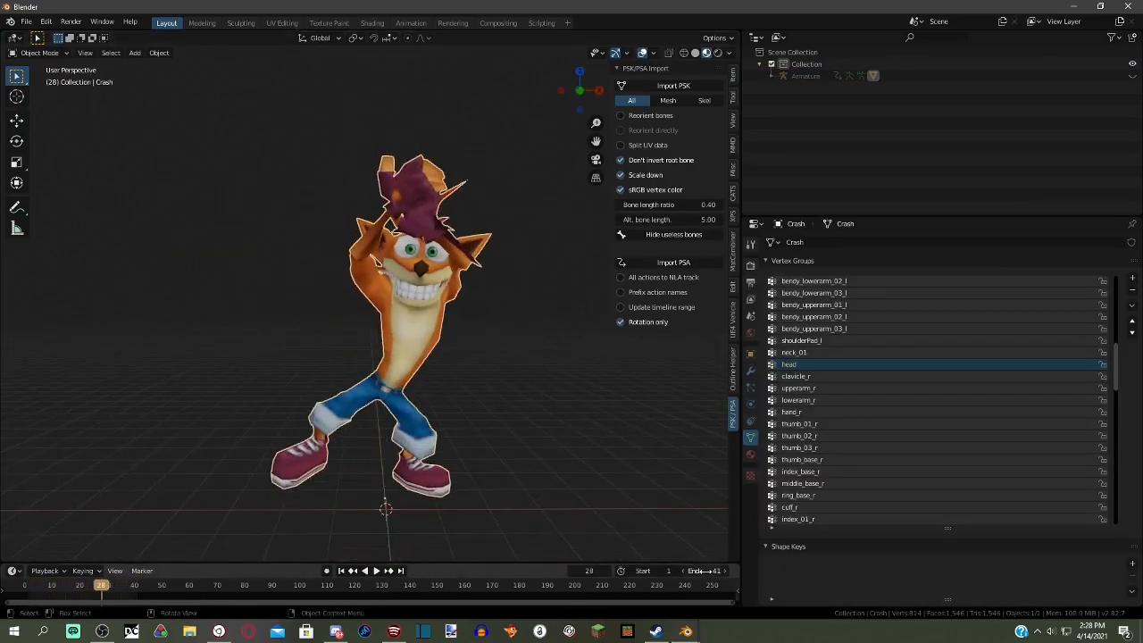
# - Set the animation's end frame to 175 and restart playback
pyautogui.click(588, 459)
pyautogui.moveTo(705, 571); pyautogui.dragTo(731, 570)
pyautogui.hotkey('alt', 'h')
pyautogui.click(464, 322)
pyautogui.press('space')
# - Watch how Crash's head and arms deform during the full celebration animation, and stop playback at frame 138
pyautogui.click(574, 481)
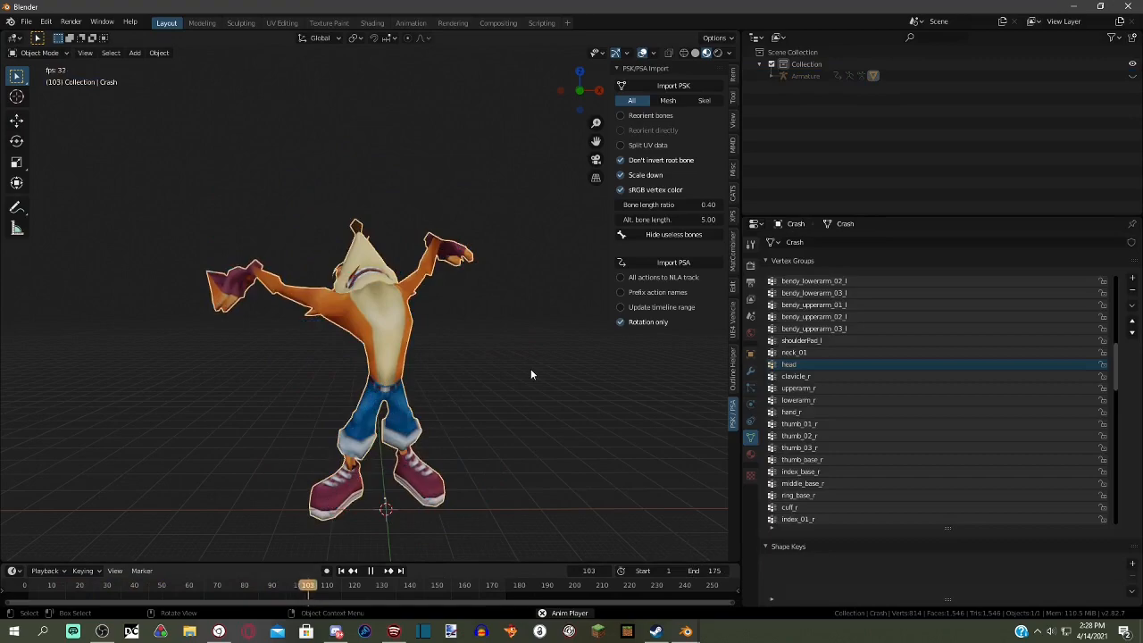
pyautogui.click(558, 406)
pyautogui.scroll(1, 560, 408)
pyautogui.moveTo(562, 407); pyautogui.dragTo(556, 384, button='middle')
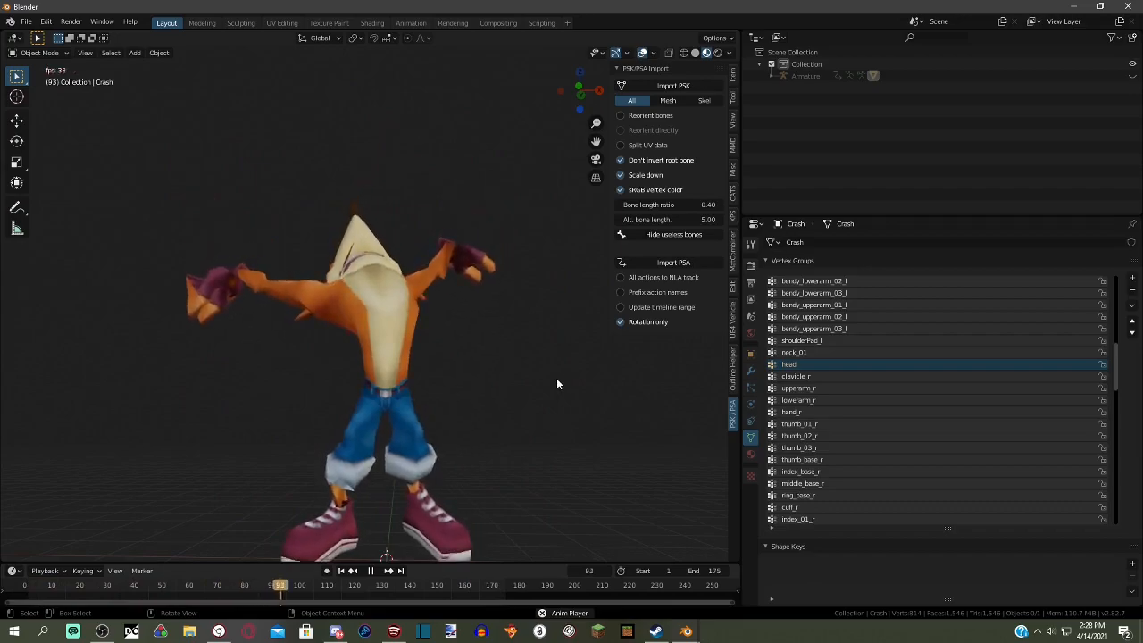
pyautogui.press('space')
pyautogui.moveTo(507, 394); pyautogui.dragTo(35, 403, button='middle')
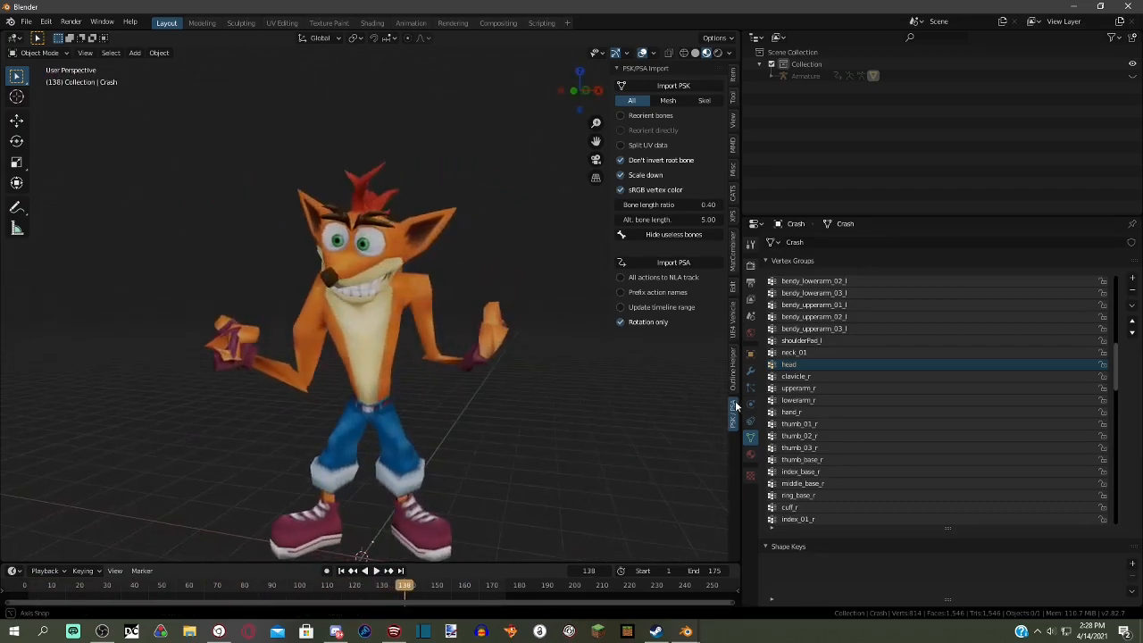
# - Enter Edit Mode in wireframe shading and select the vertices of the clavicle_r group
pyautogui.click(39, 53)
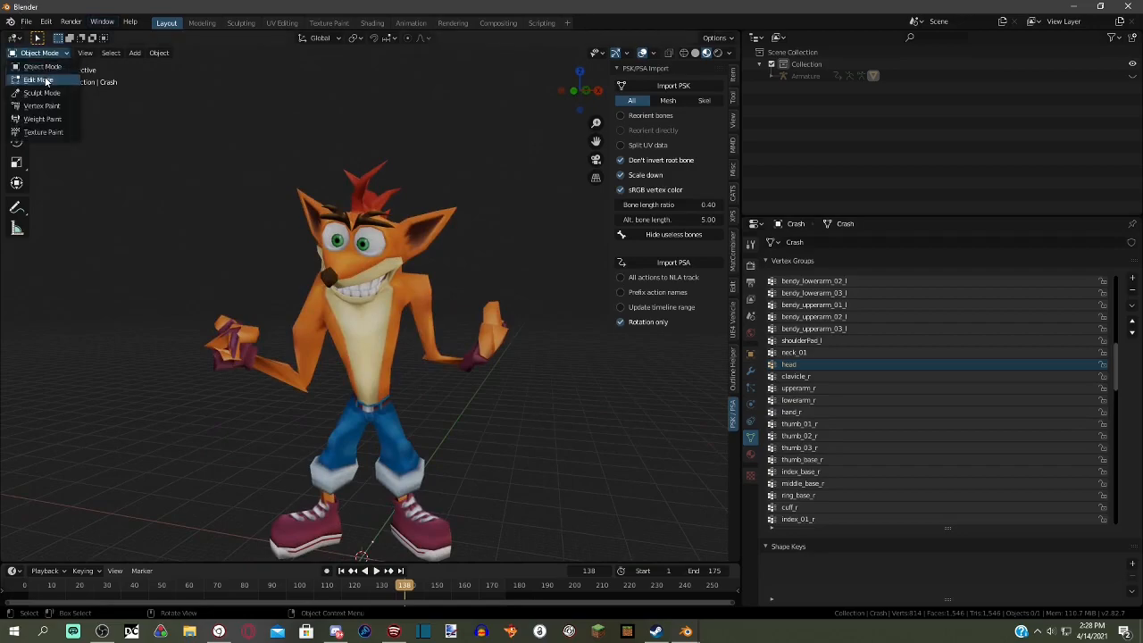
pyautogui.click(41, 80)
pyautogui.scroll(5, 553, 276)
pyautogui.scroll(-3, 553, 276)
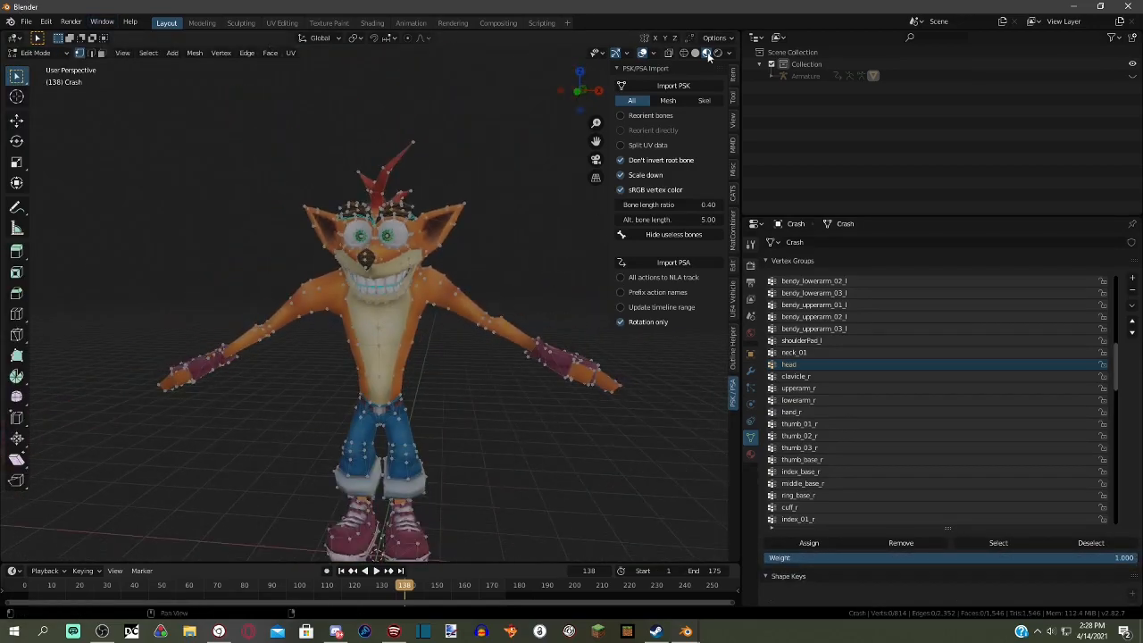
pyautogui.click(684, 53)
pyautogui.scroll(2, 508, 349)
pyautogui.scroll(-2, 508, 349)
pyautogui.click(980, 543)
# - Extend the selection over the upper body and all geometry linked to it
pyautogui.scroll(-3, 556, 363)
pyautogui.moveTo(500, 312); pyautogui.dragTo(575, 375, button='middle')
pyautogui.scroll(4, 574, 376)
pyautogui.moveTo(527, 339); pyautogui.dragTo(357, 232, button='middle')
pyautogui.scroll(3, 339, 294)
pyautogui.keyDown('ctrl'); pyautogui.moveTo(250, 199); pyautogui.dragTo(472, 436); pyautogui.keyUp('ctrl')
pyautogui.moveTo(481, 435); pyautogui.dragTo(438, 332, button='middle')
pyautogui.press('l')
pyautogui.scroll(-6, 438, 332)
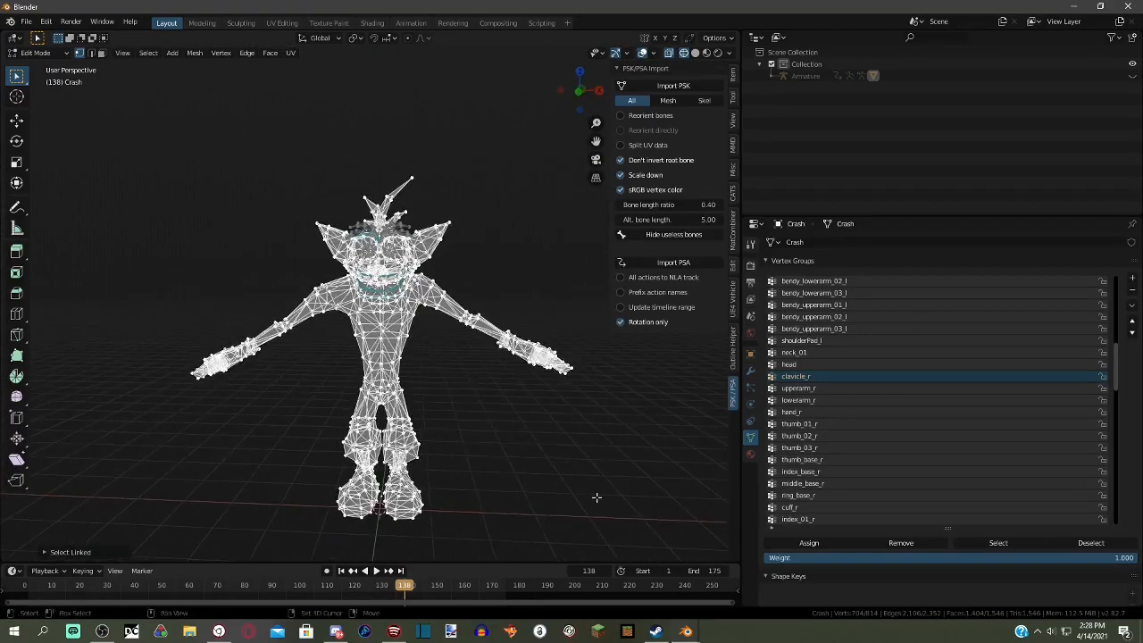
# - Deselect Crash's legs, lower torso and left arm
pyautogui.moveTo(596, 497); pyautogui.dragTo(592, 490, button='middle')
pyautogui.moveTo(593, 549); pyautogui.dragTo(291, 328)
pyautogui.moveTo(292, 329); pyautogui.dragTo(489, 346, button='middle')
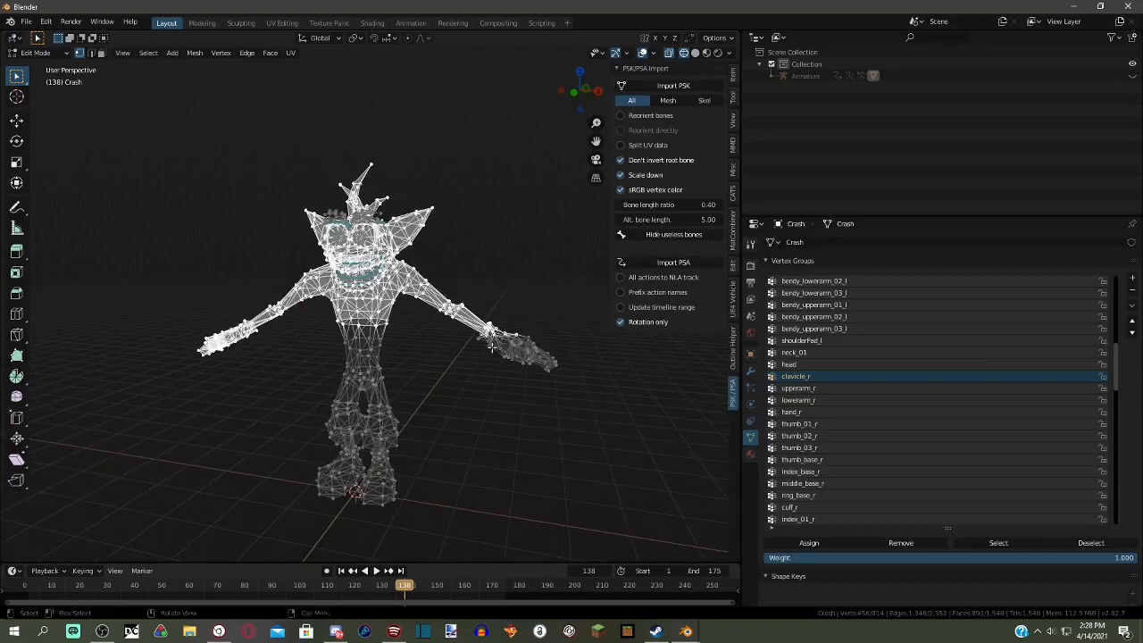
pyautogui.moveTo(551, 416); pyautogui.dragTo(406, 183)
pyautogui.moveTo(406, 183); pyautogui.dragTo(304, 192, button='middle')
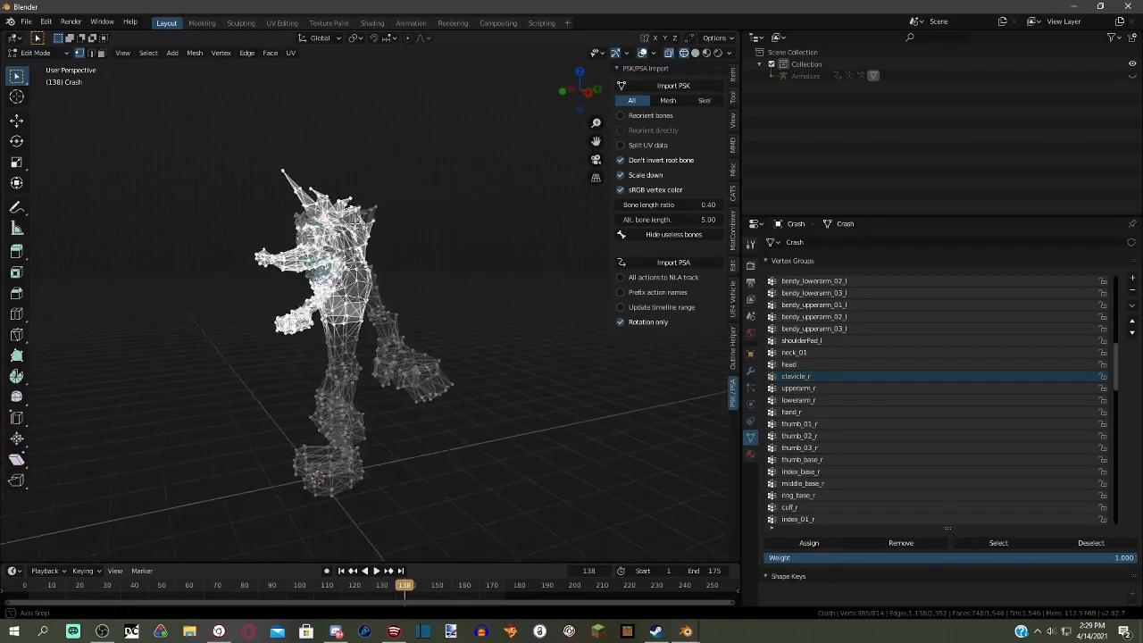
# - Deselect the head and the stray chest vertices, keeping the right arm and upper chest selected
pyautogui.keyDown('ctrl'); pyautogui.moveTo(234, 130); pyautogui.dragTo(356, 353); pyautogui.keyUp('ctrl')
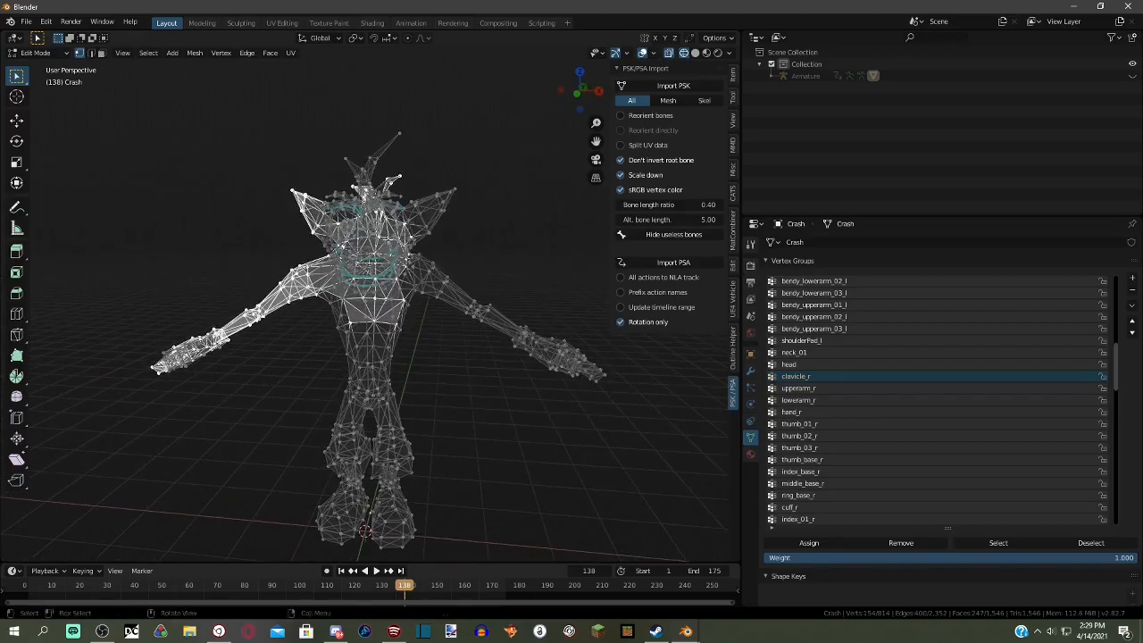
pyautogui.keyDown('ctrl'); pyautogui.moveTo(439, 254); pyautogui.dragTo(439, 253); pyautogui.keyUp('ctrl')
pyautogui.scroll(6, 435, 255)
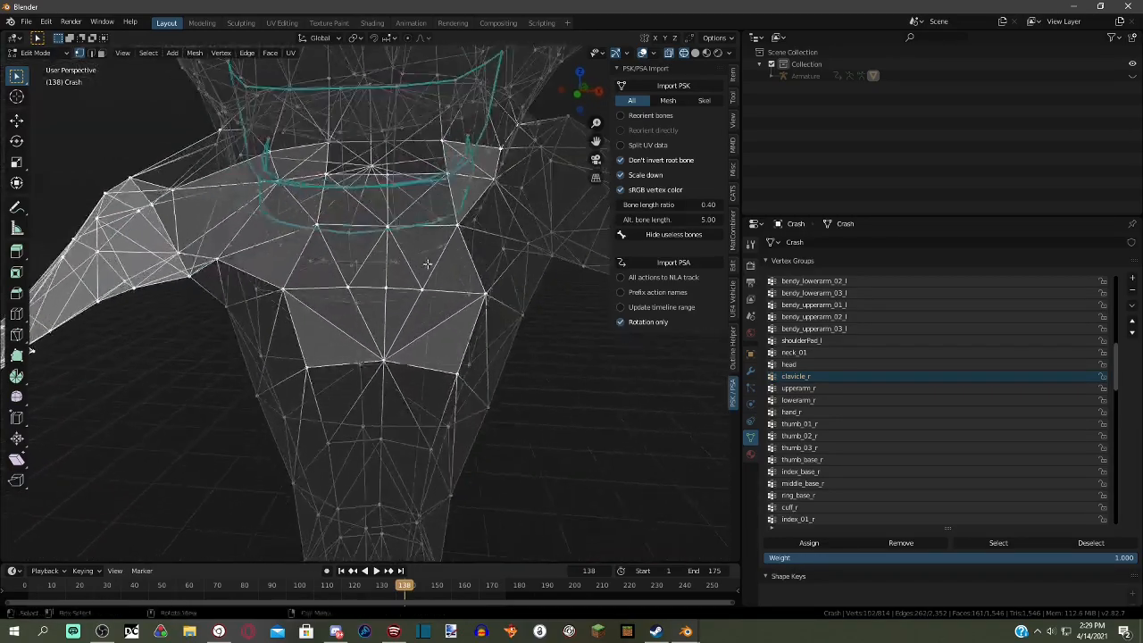
pyautogui.scroll(-3, 423, 263)
pyautogui.keyDown('ctrl'); pyautogui.moveTo(467, 333); pyautogui.dragTo(468, 332); pyautogui.keyUp('ctrl')
pyautogui.moveTo(468, 333); pyautogui.dragTo(500, 327, button='middle')
pyautogui.scroll(-1, 473, 333)
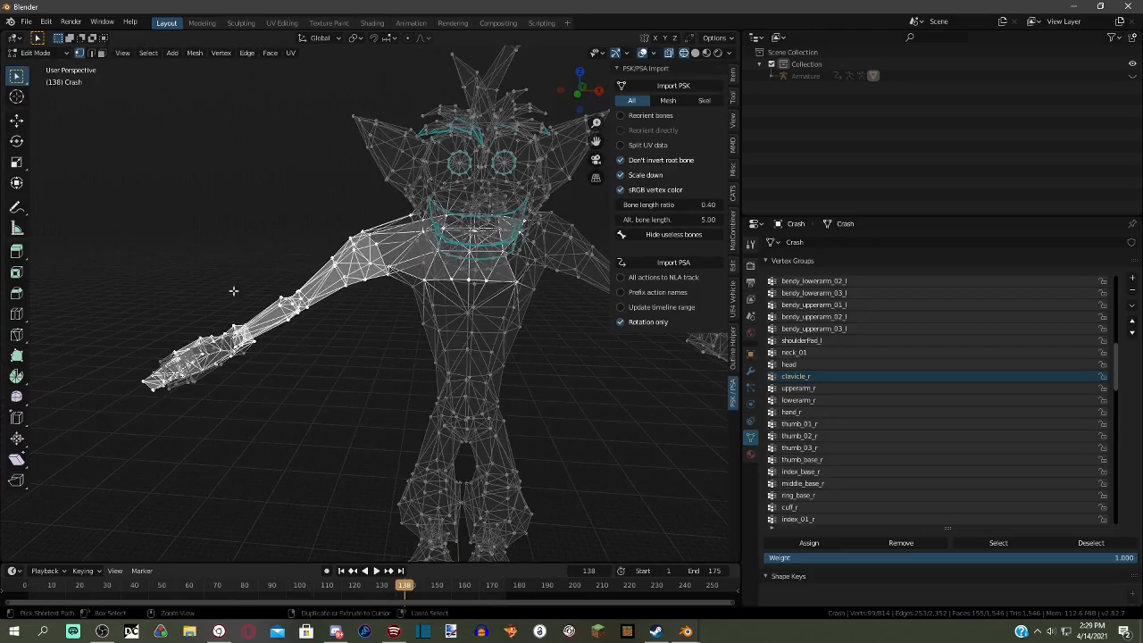
pyautogui.keyDown('ctrl'); pyautogui.moveTo(131, 160); pyautogui.dragTo(337, 371); pyautogui.keyUp('ctrl')
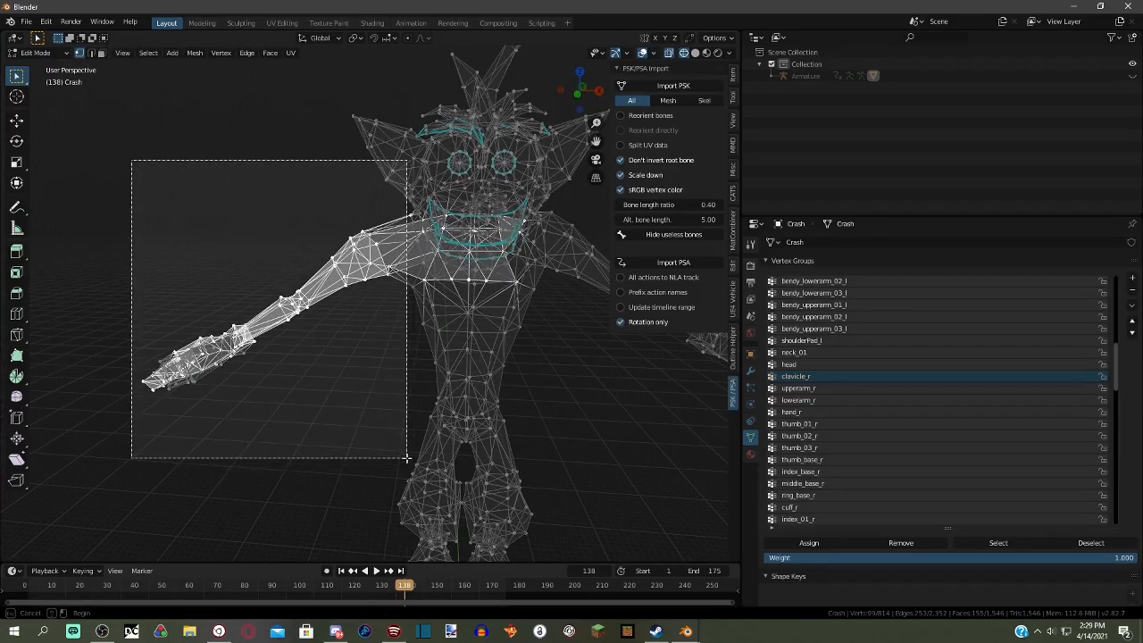
pyautogui.keyDown('ctrl'); pyautogui.moveTo(407, 458); pyautogui.dragTo(407, 458); pyautogui.keyUp('ctrl')
pyautogui.scroll(3, 452, 390)
pyautogui.keyDown('shift'); pyautogui.moveTo(452, 364); pyautogui.dragTo(383, 357, button='middle'); pyautogui.keyUp('shift')
pyautogui.hotkey('ctrl', 'z')
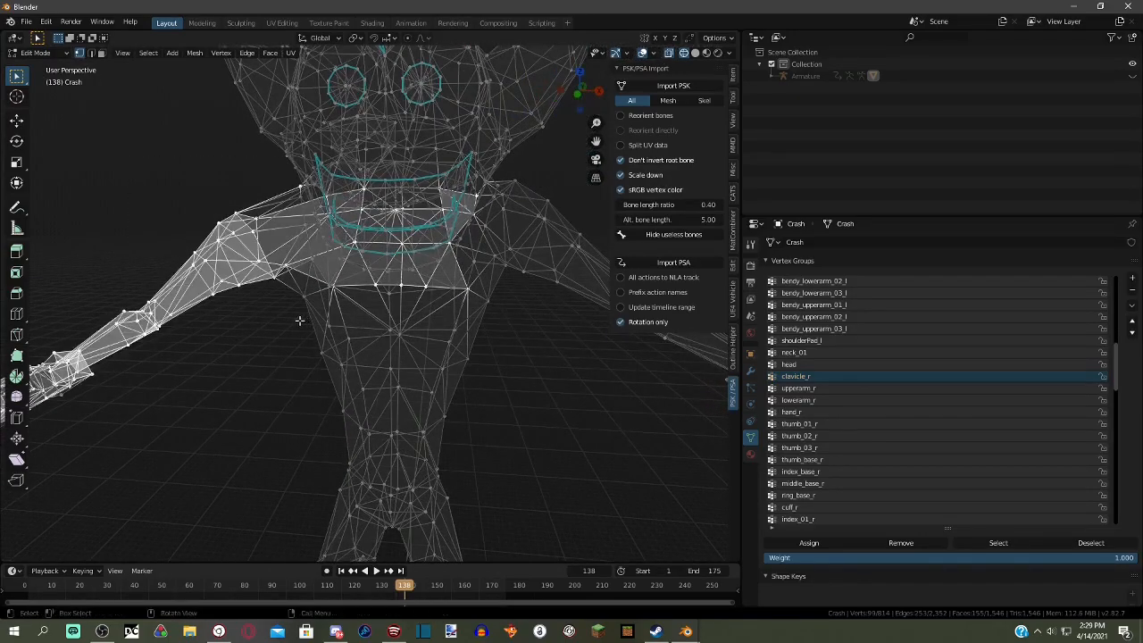
# - Deselect the right hand and arm below the shoulder, keeping only the shoulder and upper chest vertices selected
pyautogui.scroll(-4, 303, 319)
pyautogui.keyDown('ctrl'); pyautogui.moveTo(152, 183); pyautogui.dragTo(393, 451); pyautogui.keyUp('ctrl')
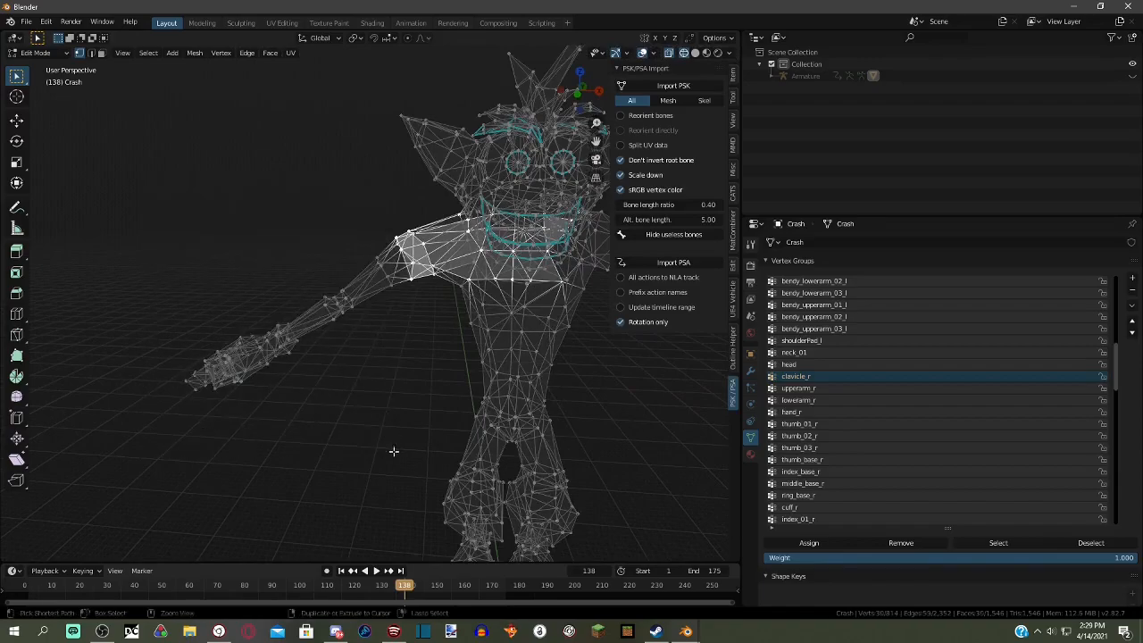
pyautogui.scroll(3, 467, 334)
pyautogui.keyDown('shift'); pyautogui.moveTo(535, 284); pyautogui.dragTo(489, 253, button='middle'); pyautogui.keyUp('shift')
pyautogui.keyDown('ctrl'); pyautogui.moveTo(471, 204); pyautogui.dragTo(473, 206); pyautogui.keyUp('ctrl')
pyautogui.moveTo(523, 234); pyautogui.dragTo(475, 234, button='middle')
pyautogui.scroll(-3, 546, 294)
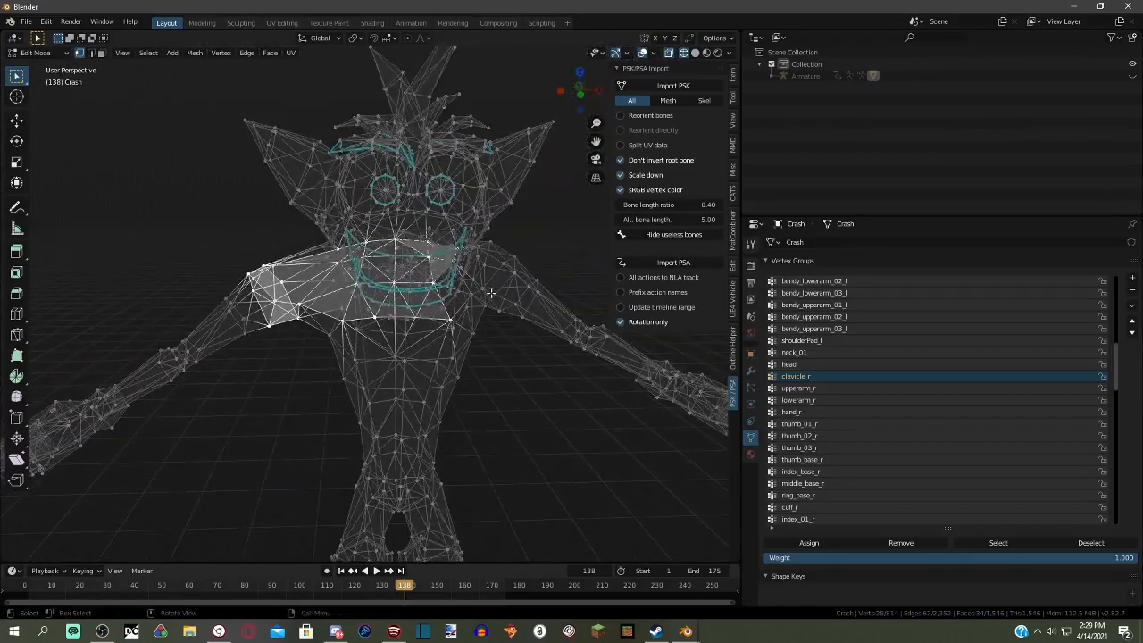
# - Assign the selected shoulder and chest vertices to clavicle_r and remove all other vertices from that group
pyautogui.scroll(2, 493, 292)
pyautogui.click(802, 542)
pyautogui.hotkey('ctrl', 'i')
pyautogui.click(917, 542)
pyautogui.hotkey('alt', 'a')
pyautogui.scroll(-3, 597, 465)
pyautogui.scroll(-3, 596, 465)
pyautogui.scroll(-2, 464, 401)
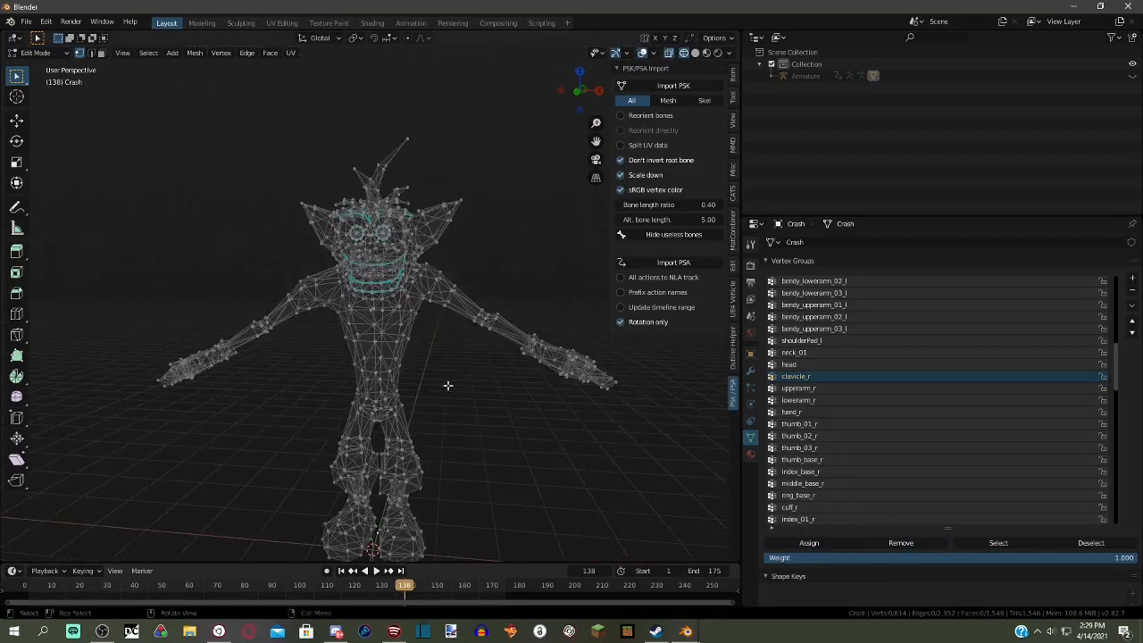
# - Return to Object Mode and play the animation with Material Preview shading to check the right arm
pyautogui.click(35, 53)
pyautogui.click(47, 67)
pyautogui.press('space')
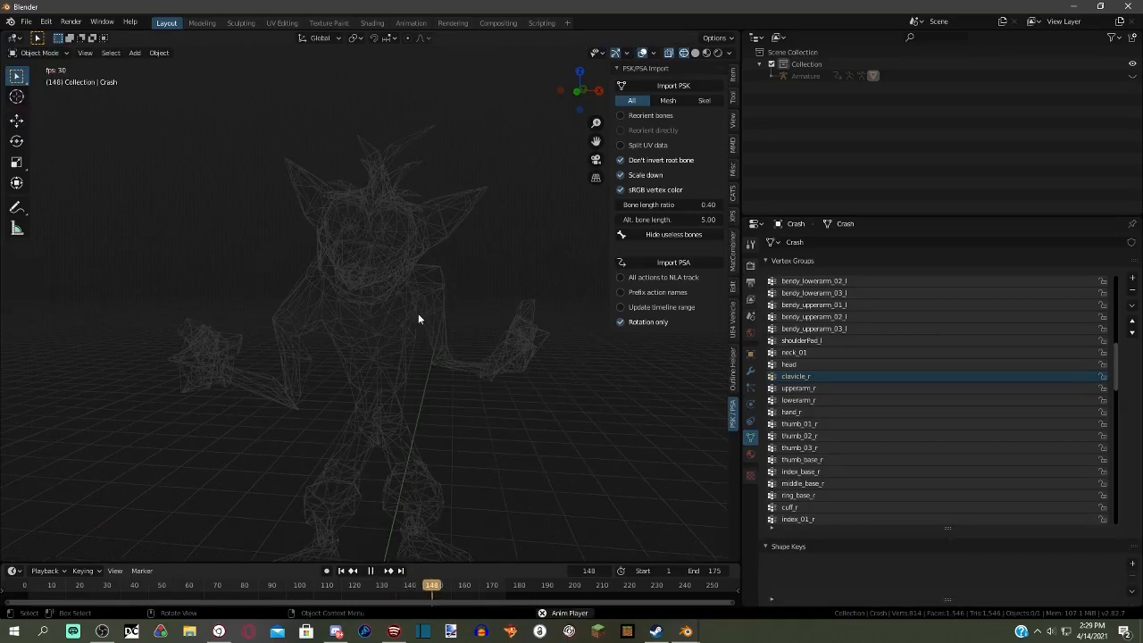
pyautogui.moveTo(447, 307); pyautogui.dragTo(468, 308, button='middle')
pyautogui.scroll(-3, 468, 308)
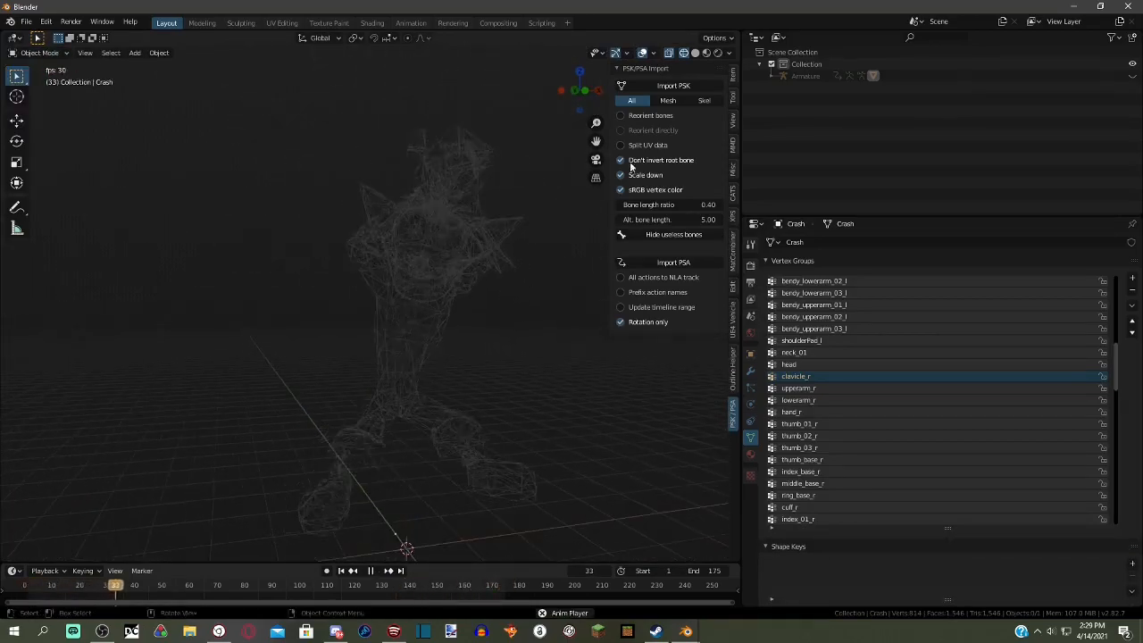
pyautogui.click(707, 52)
pyautogui.moveTo(522, 223); pyautogui.dragTo(553, 242, button='middle')
pyautogui.scroll(5, 552, 247)
# - Stop playback, go to frame 95 and examine the corner of Crash's mouth up close
pyautogui.press('space')
pyautogui.moveTo(431, 586); pyautogui.dragTo(296, 603)
pyautogui.moveTo(344, 284); pyautogui.dragTo(377, 298, button='middle')
pyautogui.scroll(3, 362, 335)
pyautogui.keyDown('shift'); pyautogui.moveTo(563, 223); pyautogui.dragTo(428, 274, button='middle'); pyautogui.keyUp('shift')
pyautogui.scroll(3, 447, 264)
pyautogui.moveTo(482, 245); pyautogui.dragTo(441, 256, button='middle')
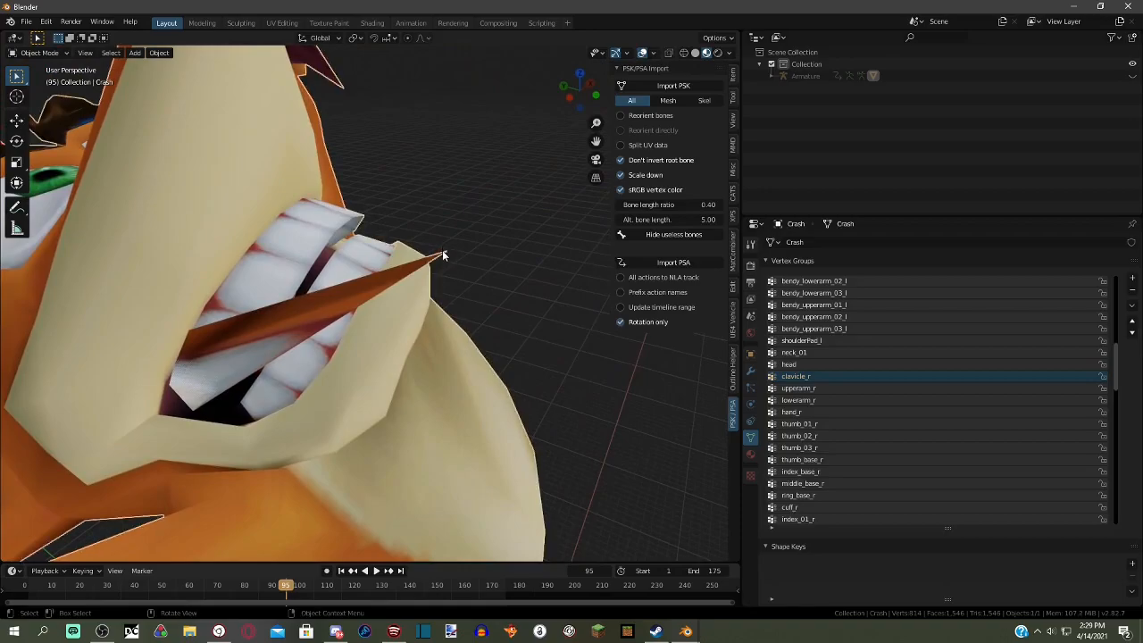
# - Switch to wireframe shading to locate the stray mouth vertex, and enter Edit Mode on the Crash mesh
pyautogui.click(696, 53)
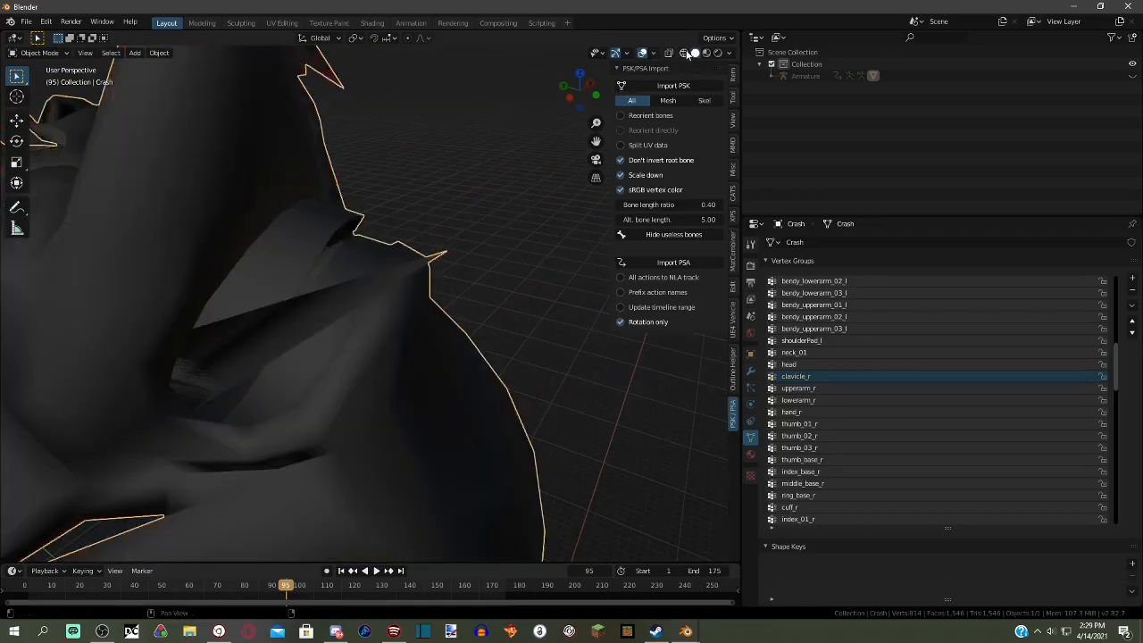
pyautogui.click(684, 53)
pyautogui.moveTo(449, 254); pyautogui.dragTo(484, 191, button='middle')
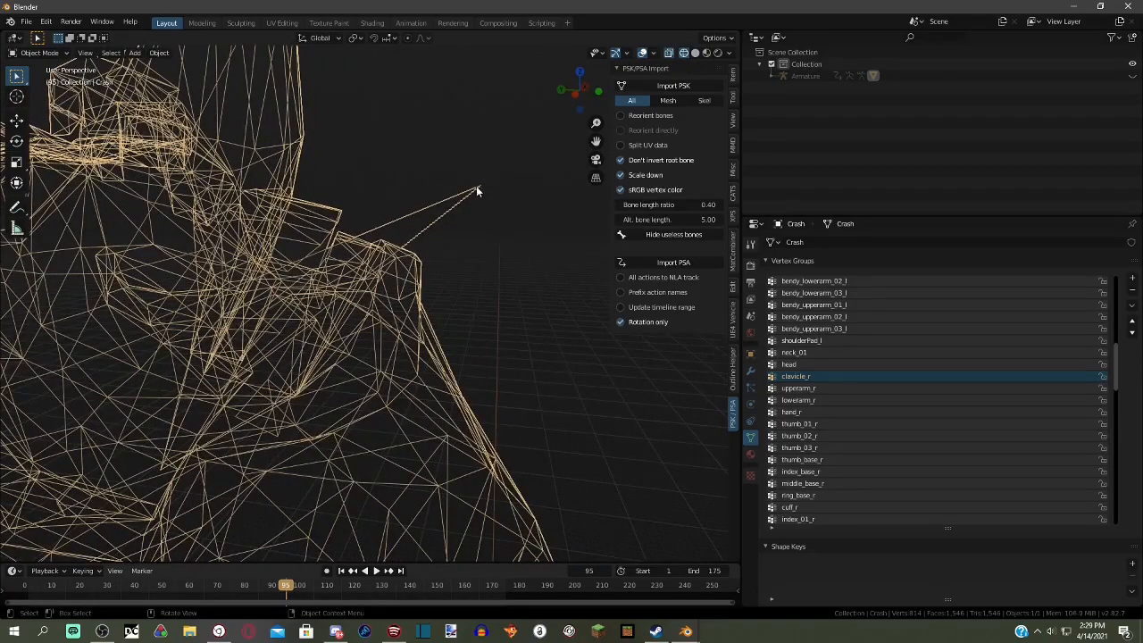
pyautogui.click(45, 53)
pyautogui.click(45, 53)
pyautogui.click(40, 79)
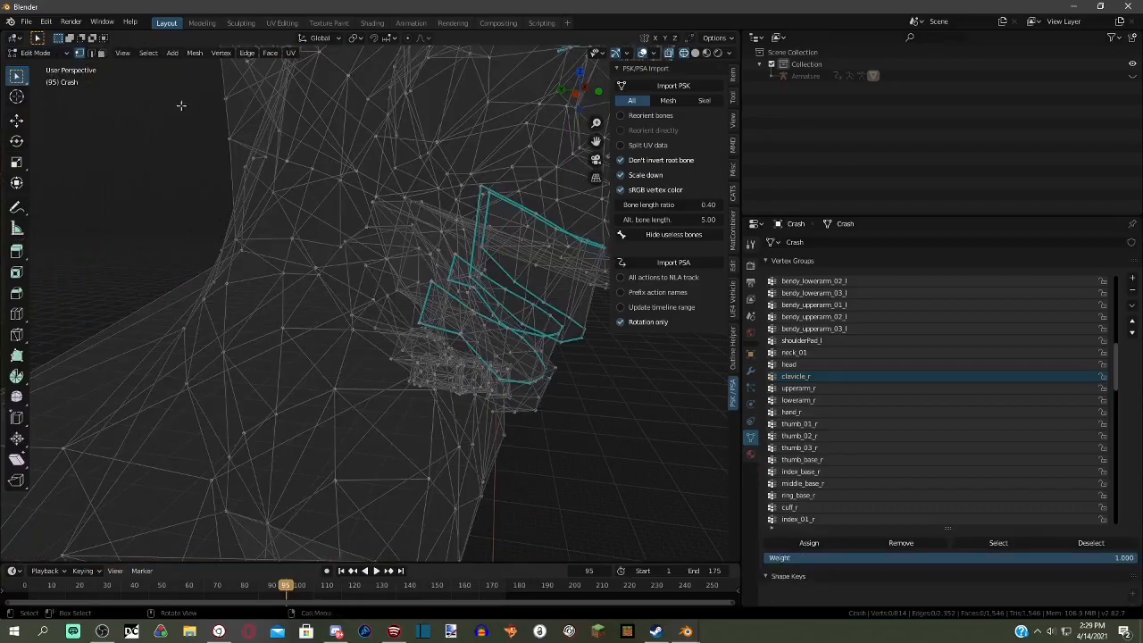
# - Select the head group's vertices and add the stray vertex at the mouth corner to the selection
pyautogui.moveTo(452, 175)
pyautogui.mouseDown(button='middle')
pyautogui.moveTo(501, 172)
pyautogui.moveTo(435, 166)
pyautogui.mouseUp(button='middle')
pyautogui.scroll(5, 947, 411)
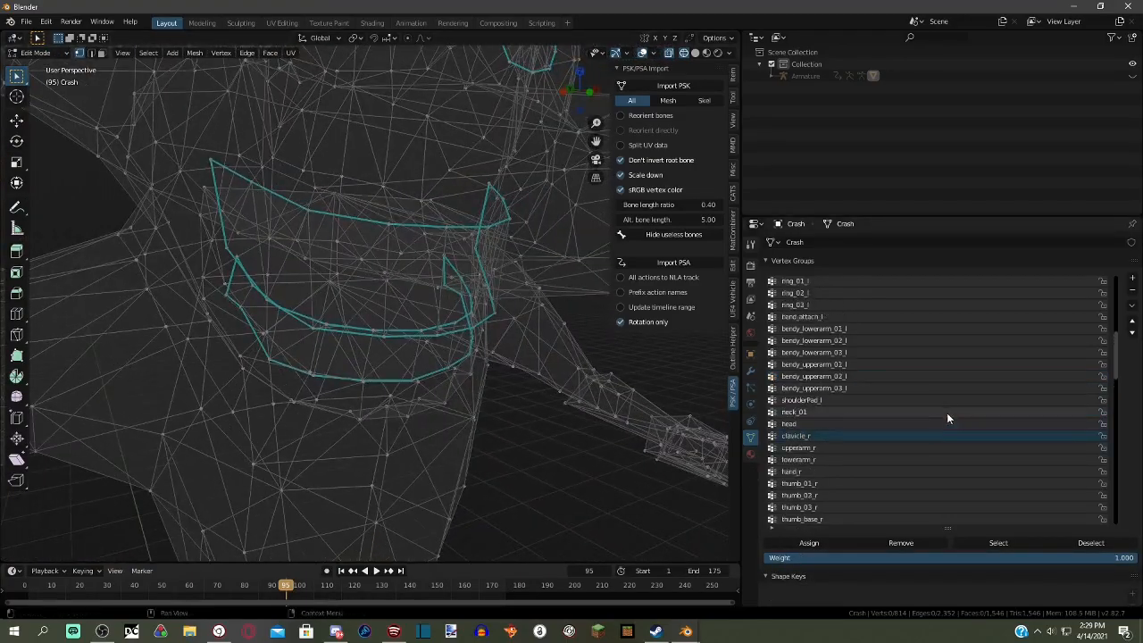
pyautogui.click(1036, 543)
pyautogui.moveTo(483, 366); pyautogui.dragTo(523, 390, button='middle')
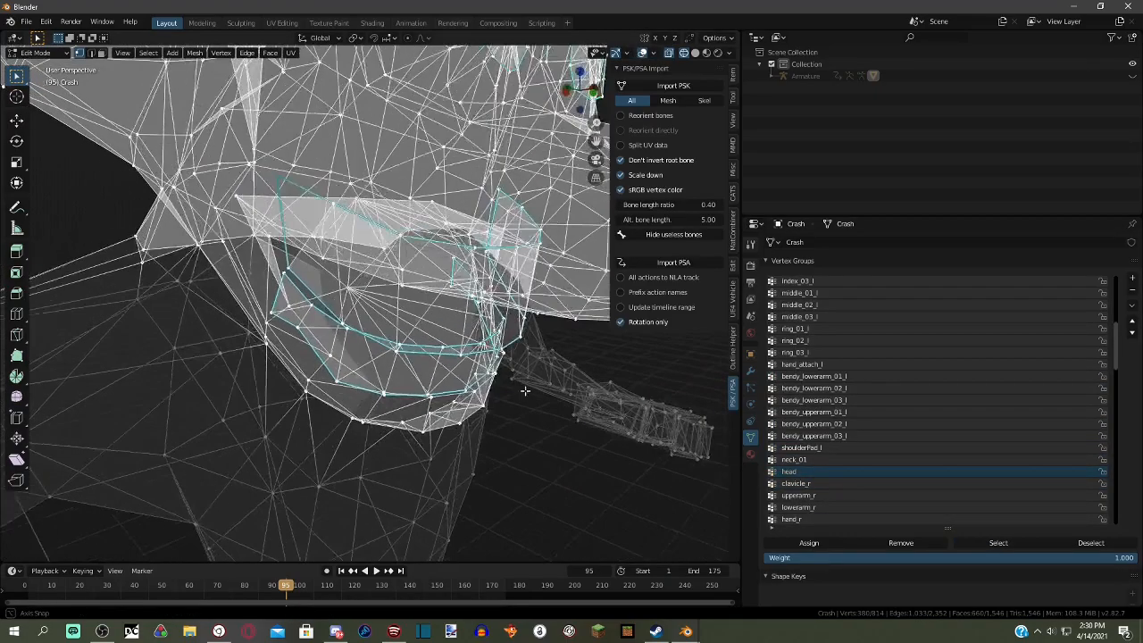
pyautogui.scroll(2, 302, 250)
pyautogui.moveTo(277, 143); pyautogui.dragTo(280, 146)
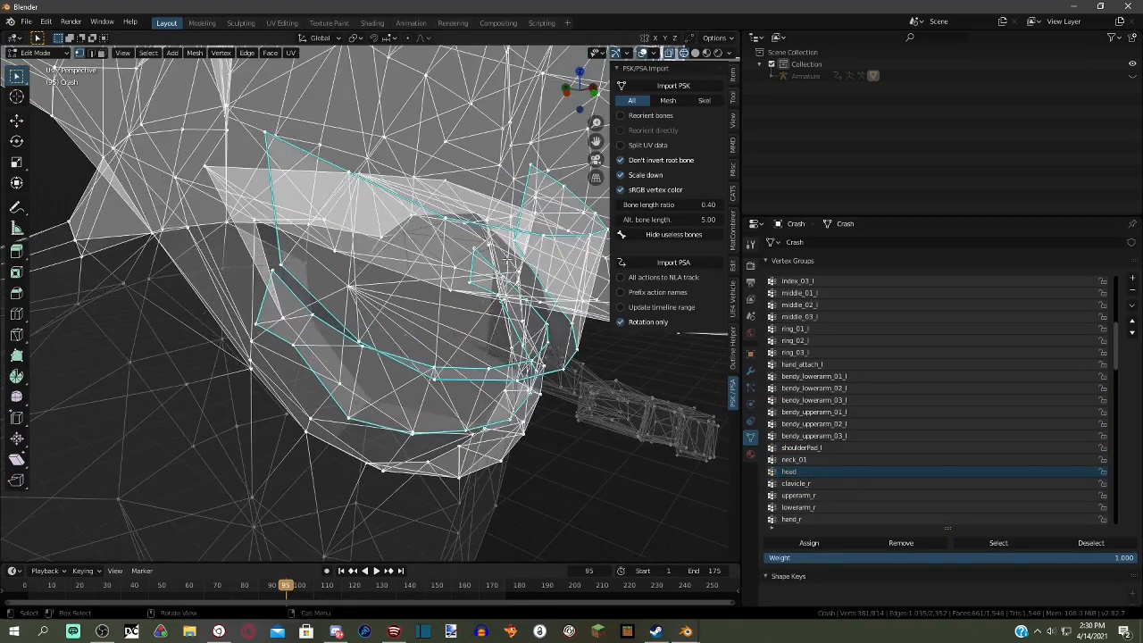
# - Assign the selection to the head group and remove all other vertices from that group
pyautogui.scroll(-2, 511, 262)
pyautogui.moveTo(511, 262); pyautogui.dragTo(332, 272, button='middle')
pyautogui.click(805, 542)
pyautogui.hotkey('ctrl', 'i')
pyautogui.click(904, 543)
pyautogui.hotkey('alt', 'a')
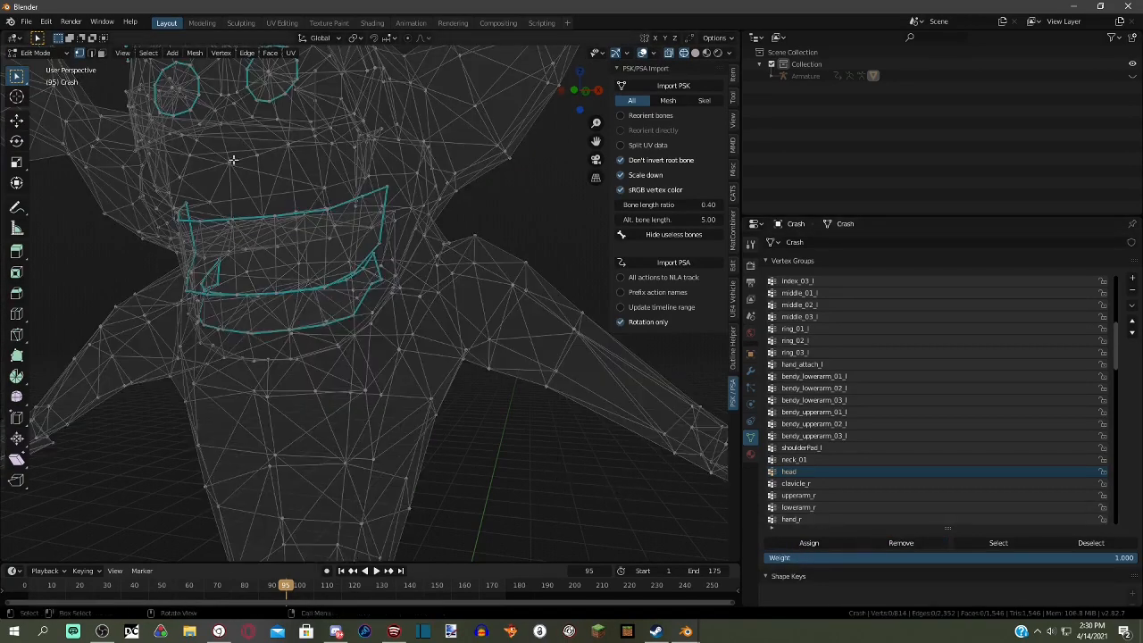
# - Return to Object Mode and play the animation with Material Preview shading to check the head
pyautogui.click(36, 54)
pyautogui.click(41, 75)
pyautogui.click(63, 54)
pyautogui.click(43, 67)
pyautogui.moveTo(131, 118)
pyautogui.mouseDown(button='middle')
pyautogui.moveTo(320, 164)
pyautogui.moveTo(437, 142)
pyautogui.mouseUp(button='middle')
pyautogui.click(707, 53)
pyautogui.moveTo(474, 240); pyautogui.dragTo(340, 241, button='middle')
pyautogui.scroll(-5, 265, 325)
pyautogui.press('space')
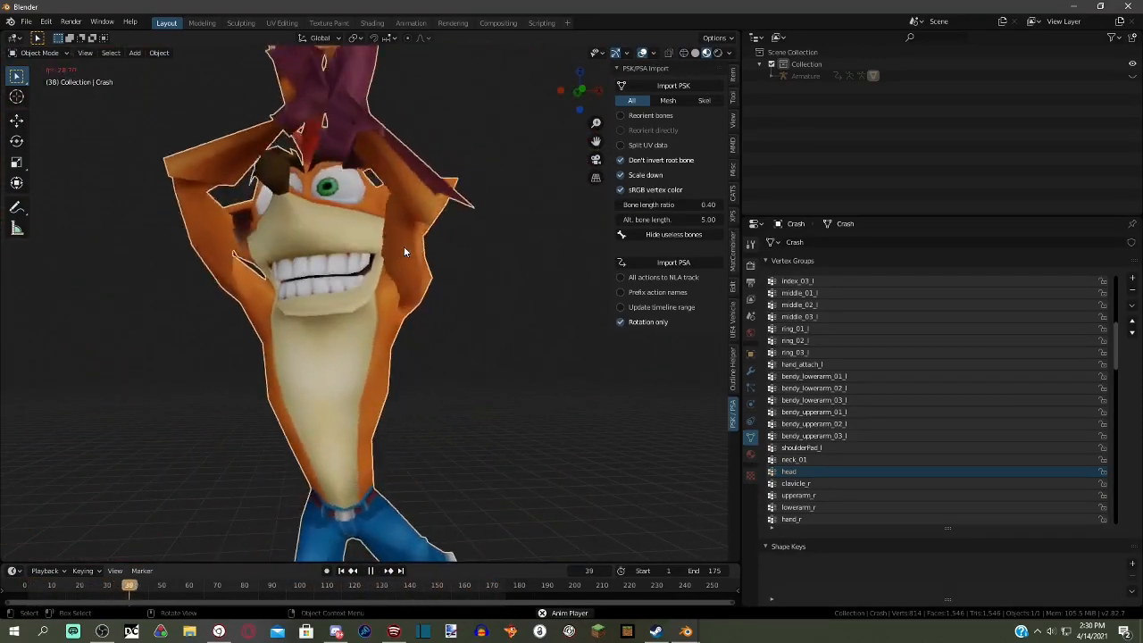
# - Pause the animation at frame 35 and examine the stretched glove geometry beside Crash's arm
pyautogui.press('space')
pyautogui.moveTo(404, 252); pyautogui.dragTo(566, 296, button='middle')
pyautogui.press('space')
pyautogui.scroll(4, 414, 216)
pyautogui.press('space')
pyautogui.moveTo(420, 236); pyautogui.dragTo(402, 344, button='middle')
pyautogui.scroll(5, 438, 286)
pyautogui.keyDown('shift'); pyautogui.moveTo(515, 204); pyautogui.dragTo(470, 268, button='middle'); pyautogui.keyUp('shift')
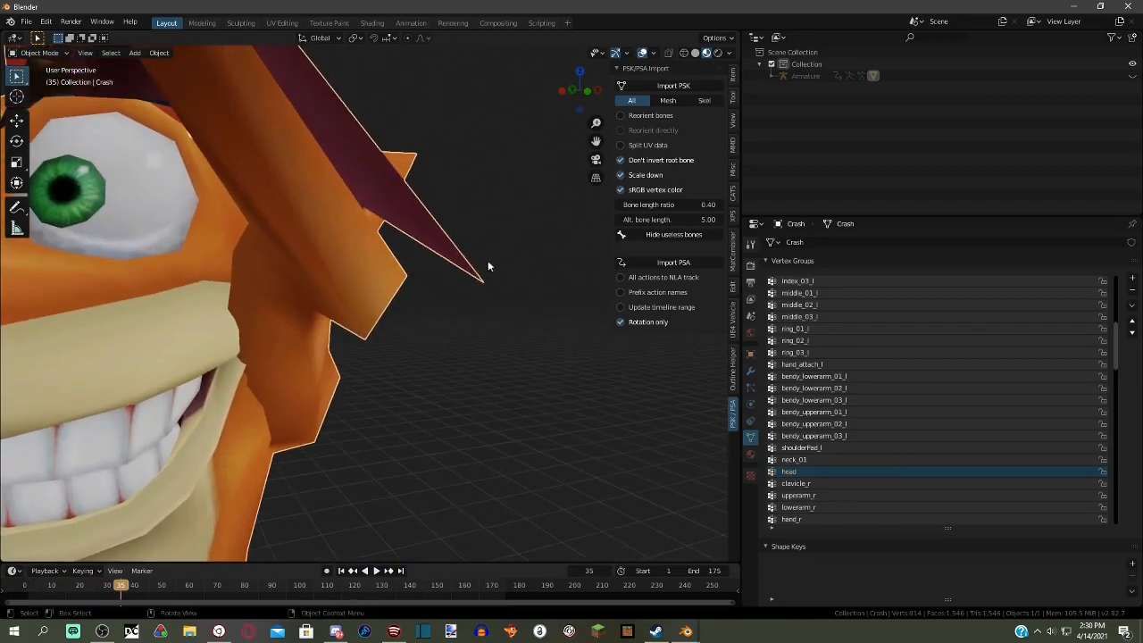
pyautogui.scroll(-5, 490, 263)
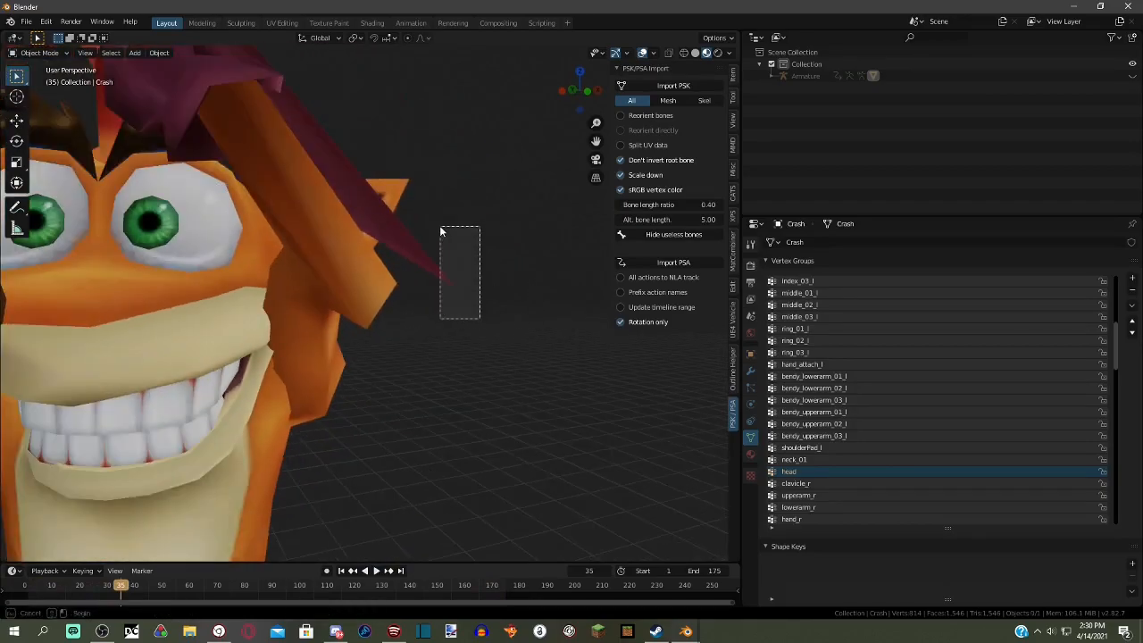
pyautogui.scroll(-4, 502, 302)
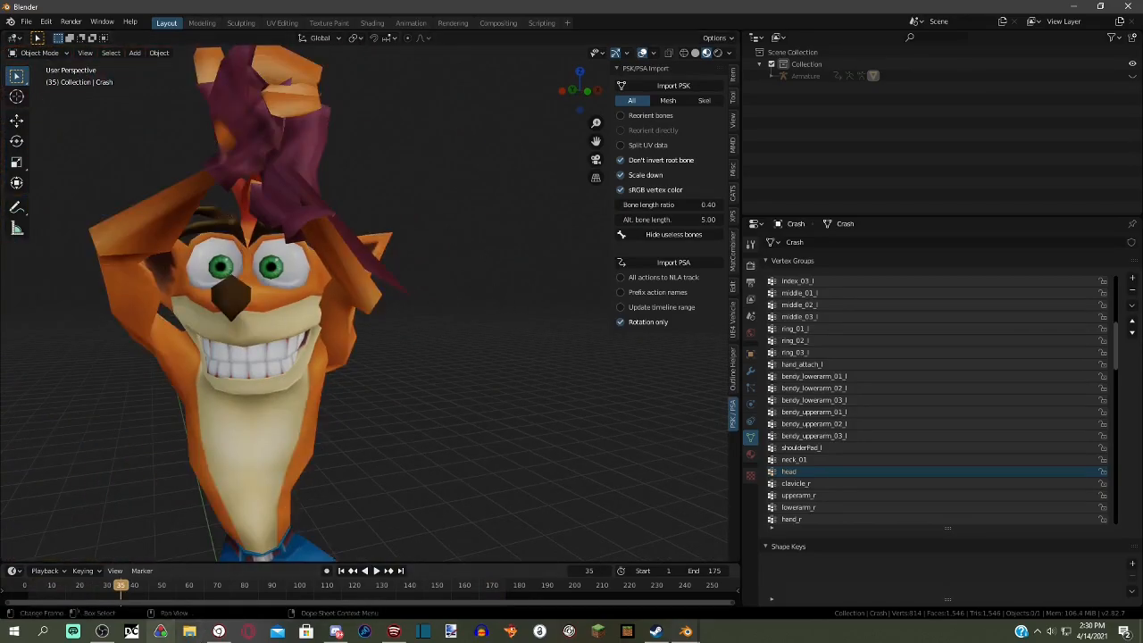
# - Go back to frame 0 and enter Edit Mode on the Crash mesh with wireframe shading
pyautogui.moveTo(115, 600); pyautogui.dragTo(25, 599)
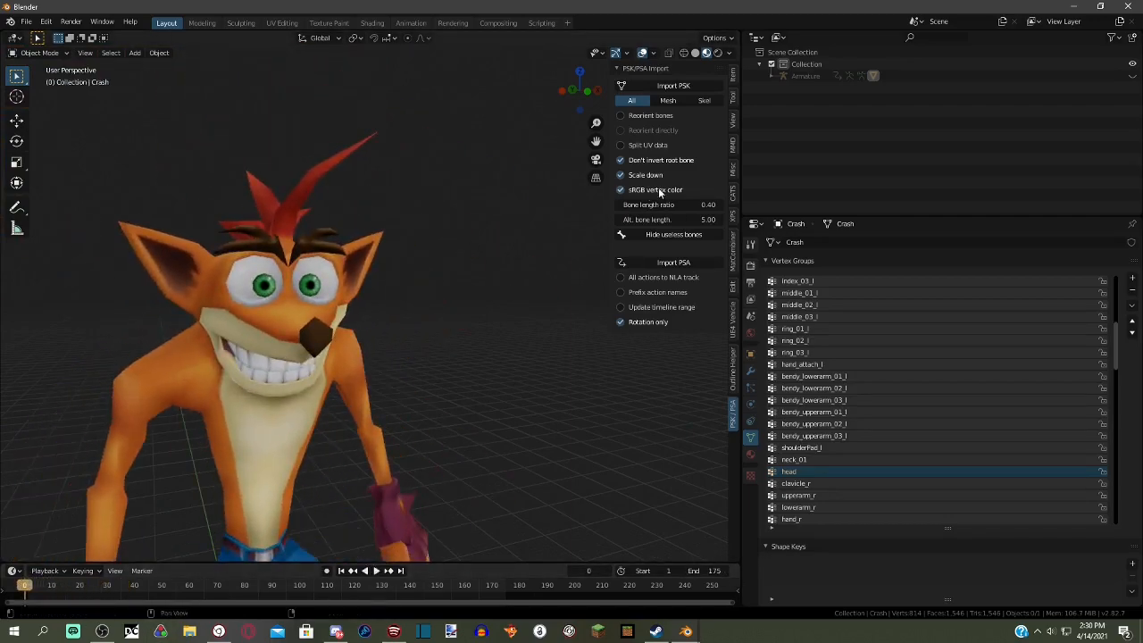
pyautogui.scroll(5, 398, 277)
pyautogui.moveTo(297, 124); pyautogui.dragTo(213, 288, button='middle')
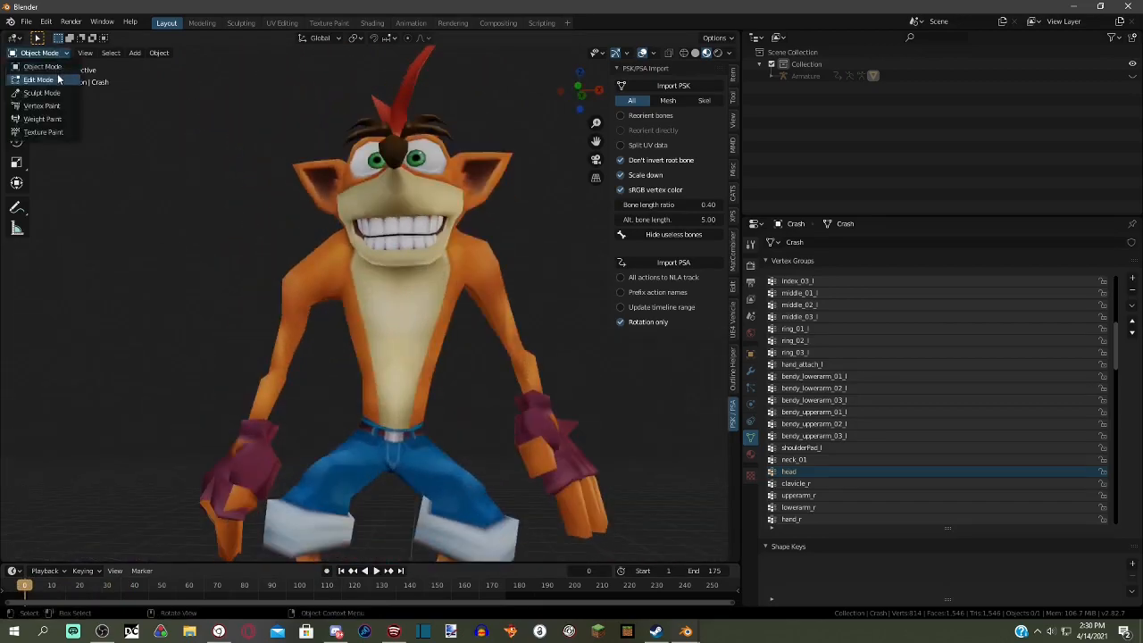
pyautogui.click(40, 80)
pyautogui.scroll(4, 658, 392)
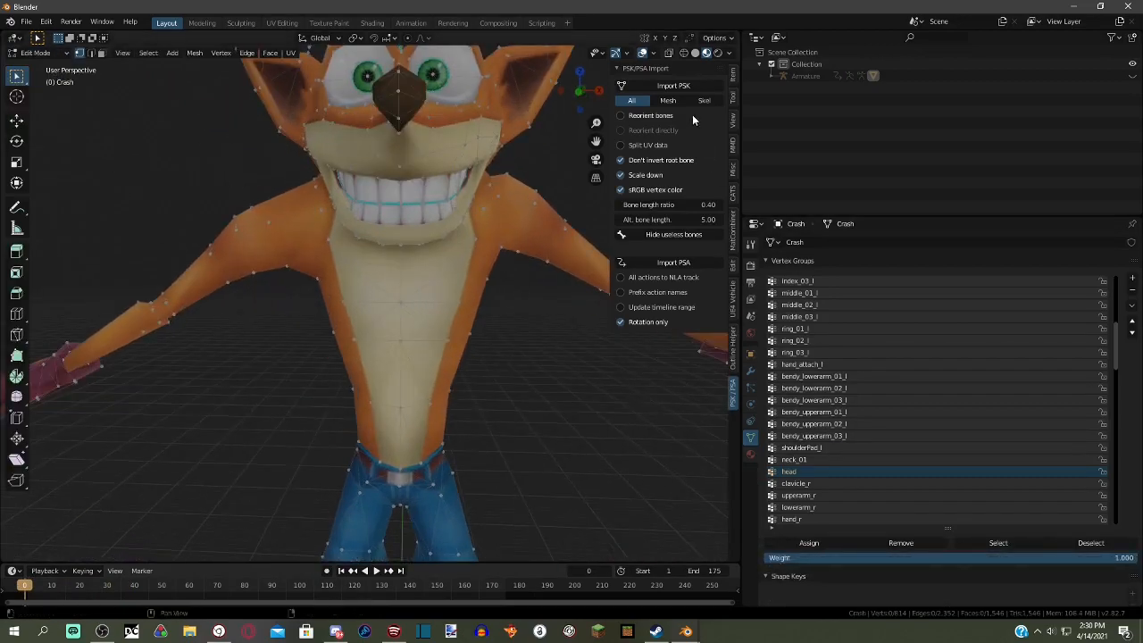
pyautogui.click(684, 54)
pyautogui.moveTo(713, 426); pyautogui.dragTo(819, 497, button='middle')
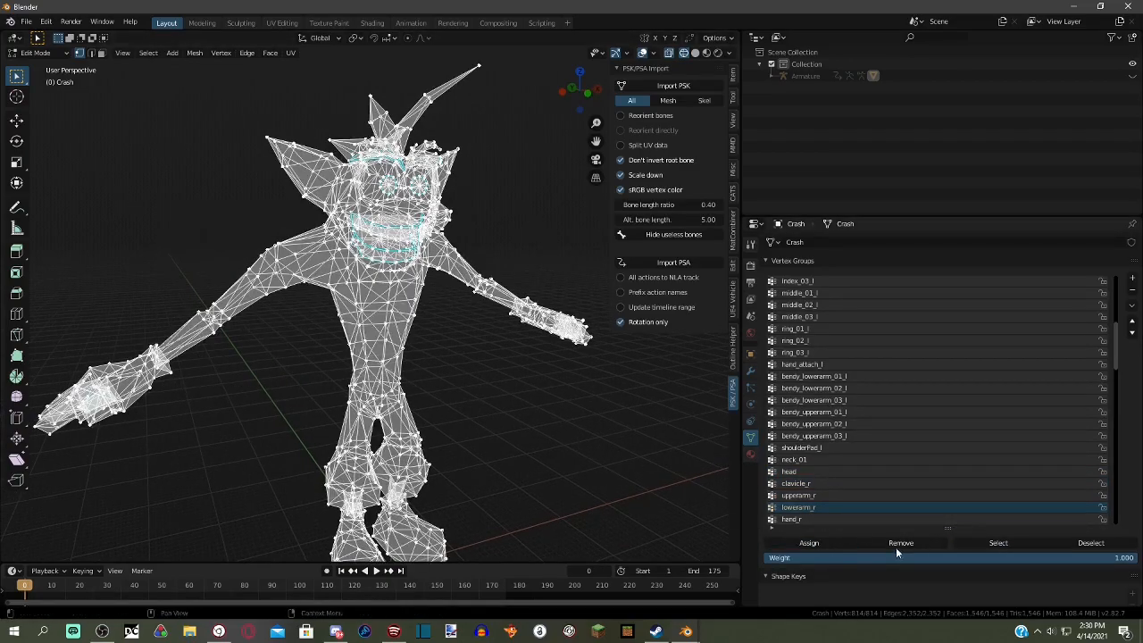
# - Select the vertices of the hand_r group and extend the selection to the geometry linked to the right hand
pyautogui.click(849, 520)
pyautogui.scroll(-4, 850, 521)
pyautogui.click(1009, 546)
pyautogui.moveTo(505, 417); pyautogui.dragTo(447, 431, button='middle')
pyautogui.scroll(3, 377, 354)
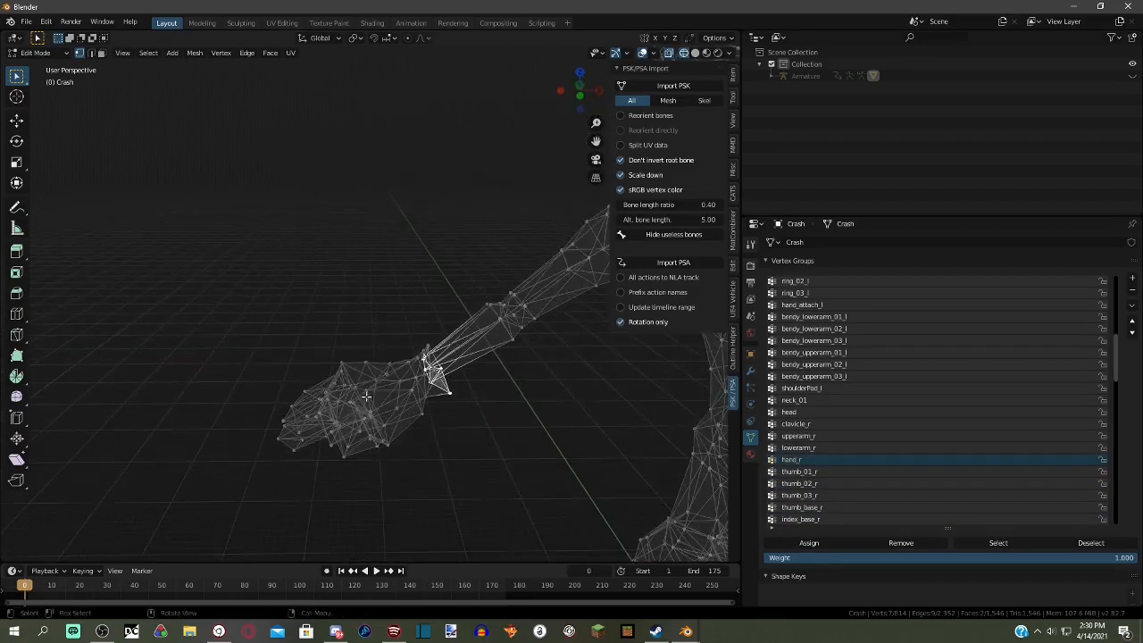
pyautogui.scroll(-2, 366, 395)
pyautogui.press('l')
pyautogui.scroll(-3, 533, 357)
pyautogui.moveTo(533, 357); pyautogui.dragTo(581, 421, button='middle')
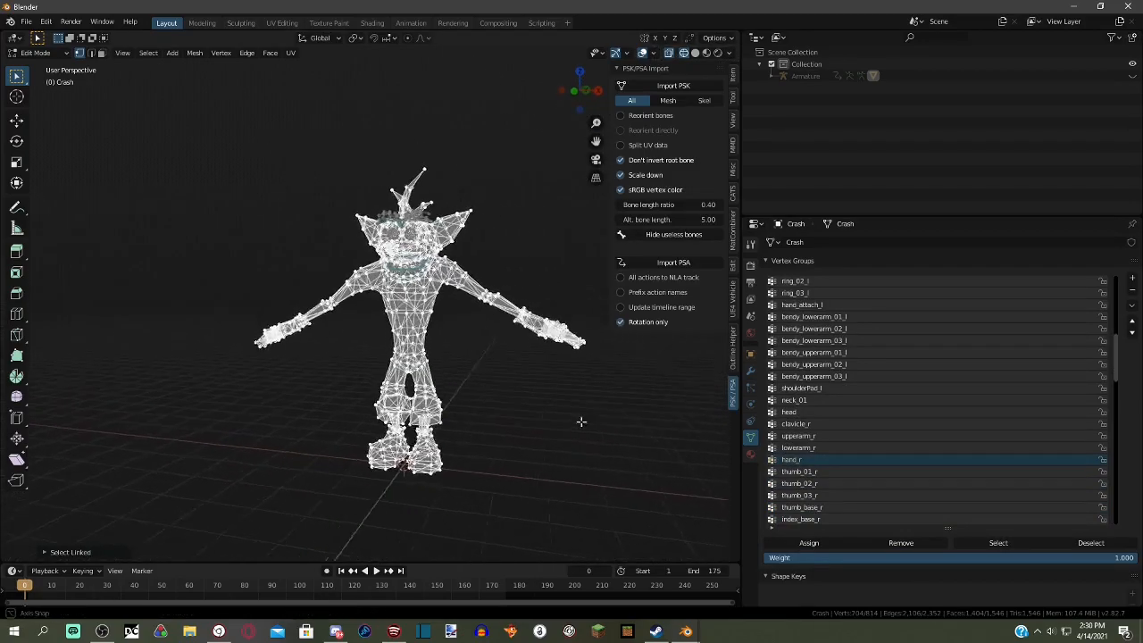
# - Reduce the selection to the right hand and keep only those vertices in hand_r, removing the rest of the mesh from the group
pyautogui.keyDown('ctrl'); pyautogui.moveTo(634, 479); pyautogui.dragTo(340, 132); pyautogui.keyUp('ctrl')
pyautogui.scroll(4, 339, 320)
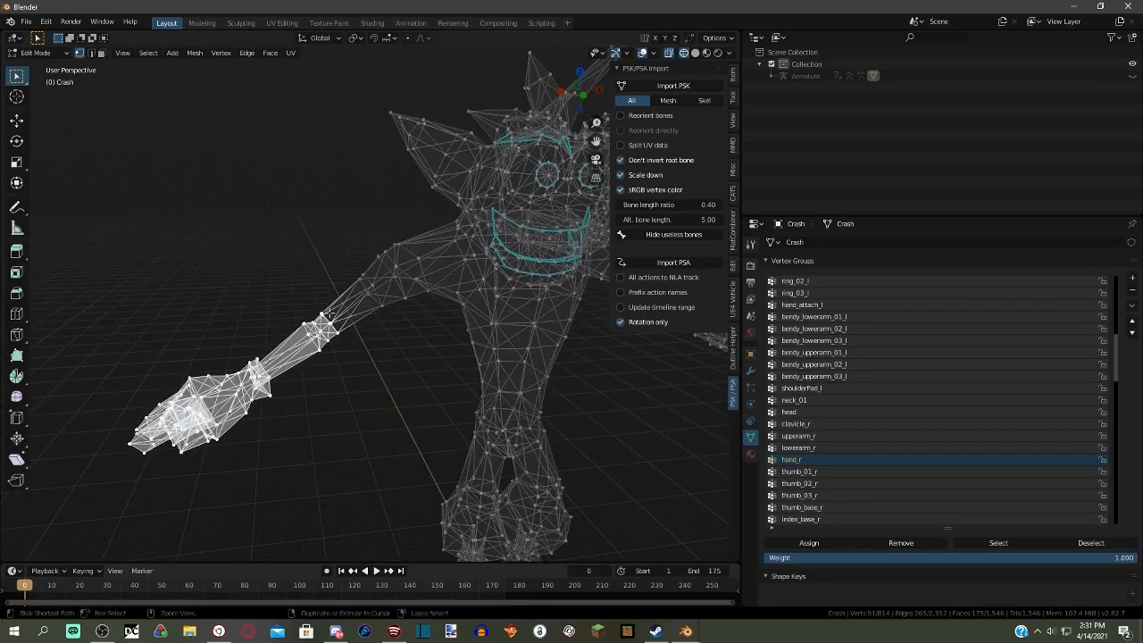
pyautogui.keyDown('ctrl'); pyautogui.moveTo(366, 361); pyautogui.dragTo(366, 361); pyautogui.keyUp('ctrl')
pyautogui.moveTo(366, 362); pyautogui.dragTo(403, 366, button='middle')
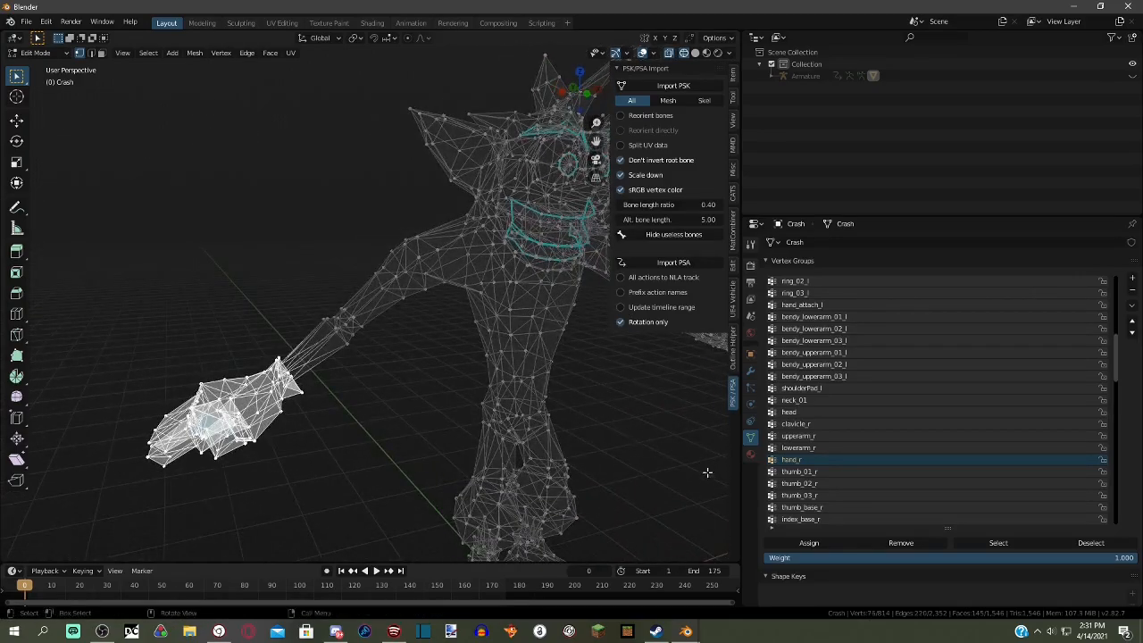
pyautogui.hotkey('ctrl', 'i')
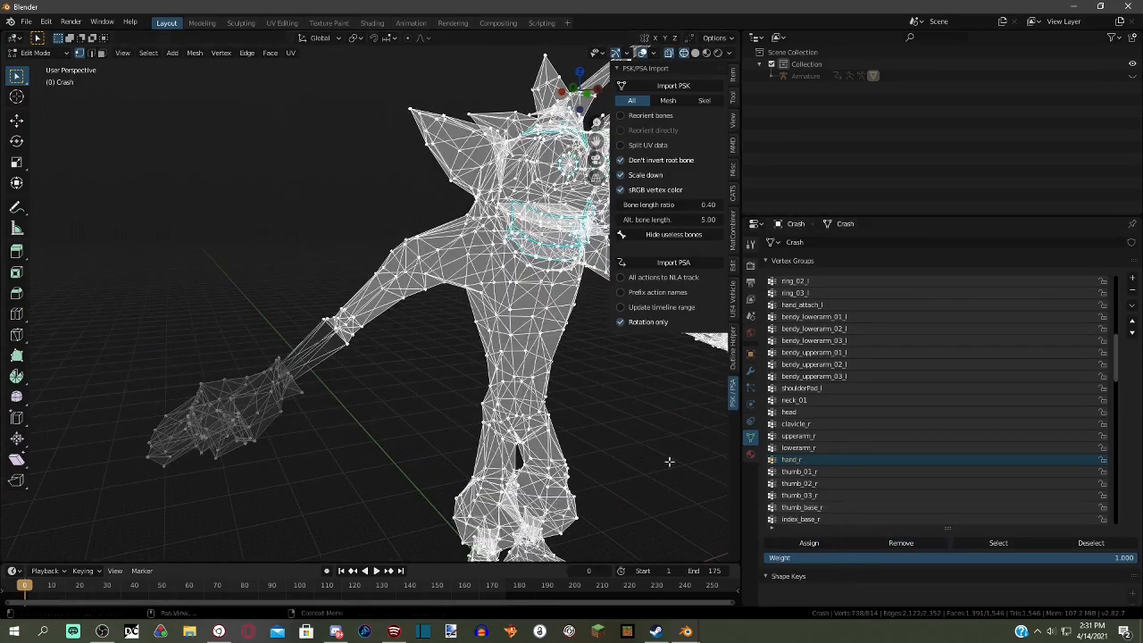
pyautogui.hotkey('alt', 'a')
# - Check which vertices belong to thumb_01_r and remove the whole mesh from that group
pyautogui.scroll(-10, 868, 460)
pyautogui.moveTo(719, 401); pyautogui.dragTo(662, 390, button='middle')
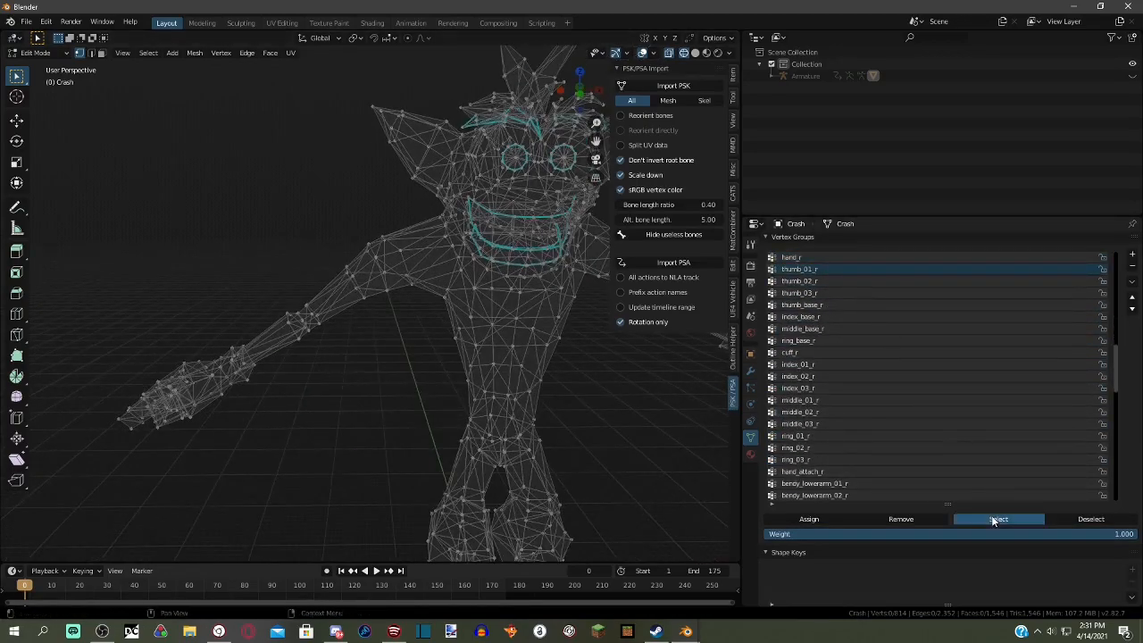
pyautogui.click(994, 519)
pyautogui.scroll(-3, 379, 376)
pyautogui.press('a')
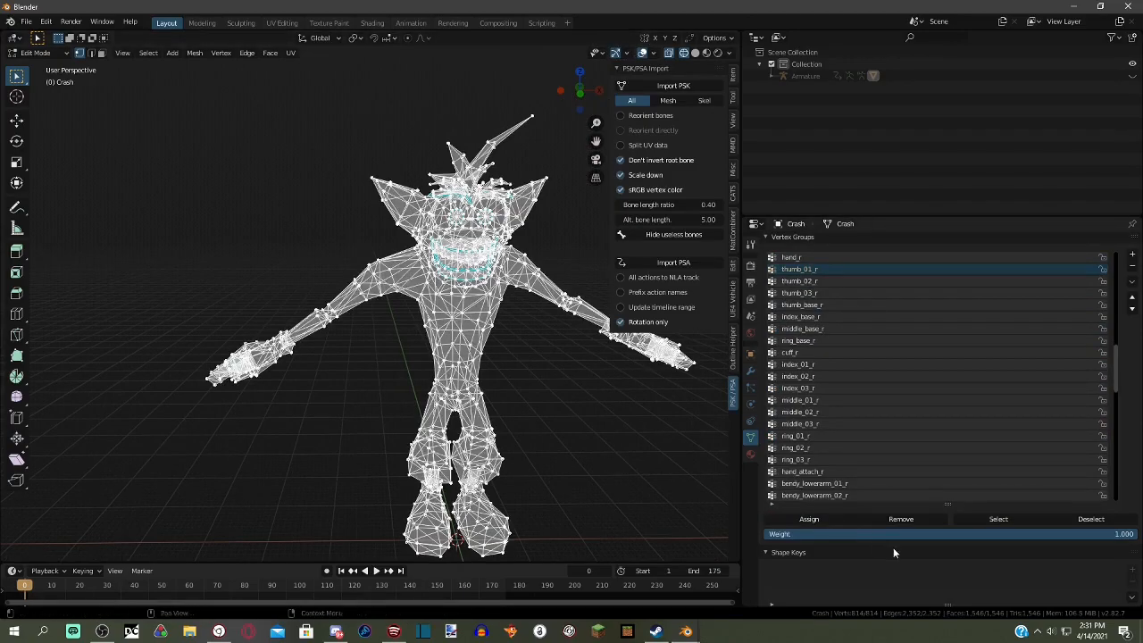
pyautogui.click(896, 517)
pyautogui.hotkey('alt', 'a')
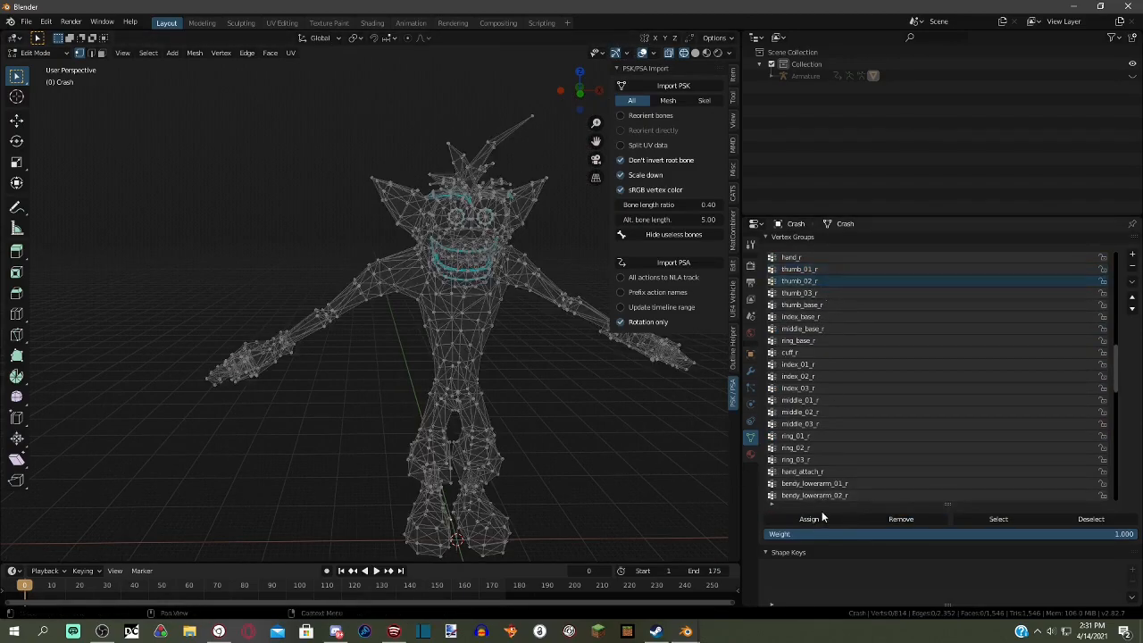
# - Remove all vertices from the thumb_02_r and thumb_03_r groups
pyautogui.press('a')
pyautogui.click(913, 522)
pyautogui.hotkey('alt', 'a')
pyautogui.click(812, 293)
pyautogui.press('a')
pyautogui.click(900, 521)
pyautogui.hotkey('alt', 'a')
# - Remove all vertices from the thumb_base_r and index_base_r groups
pyautogui.click(809, 305)
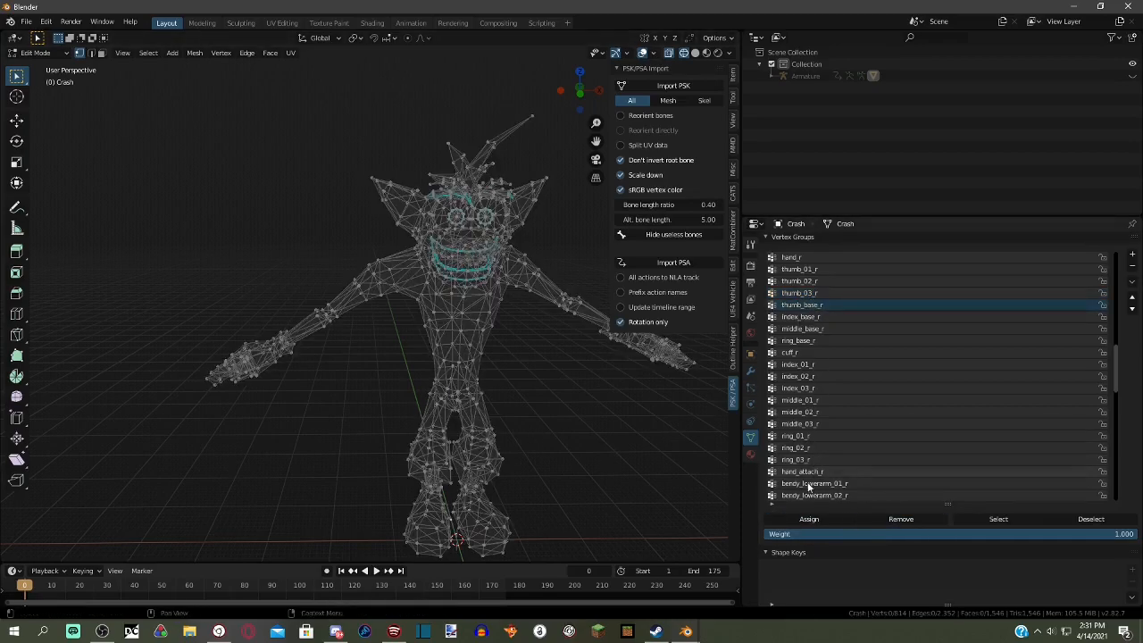
pyautogui.press('a')
pyautogui.hotkey('alt', 'a')
pyautogui.click(857, 318)
pyautogui.click(795, 518)
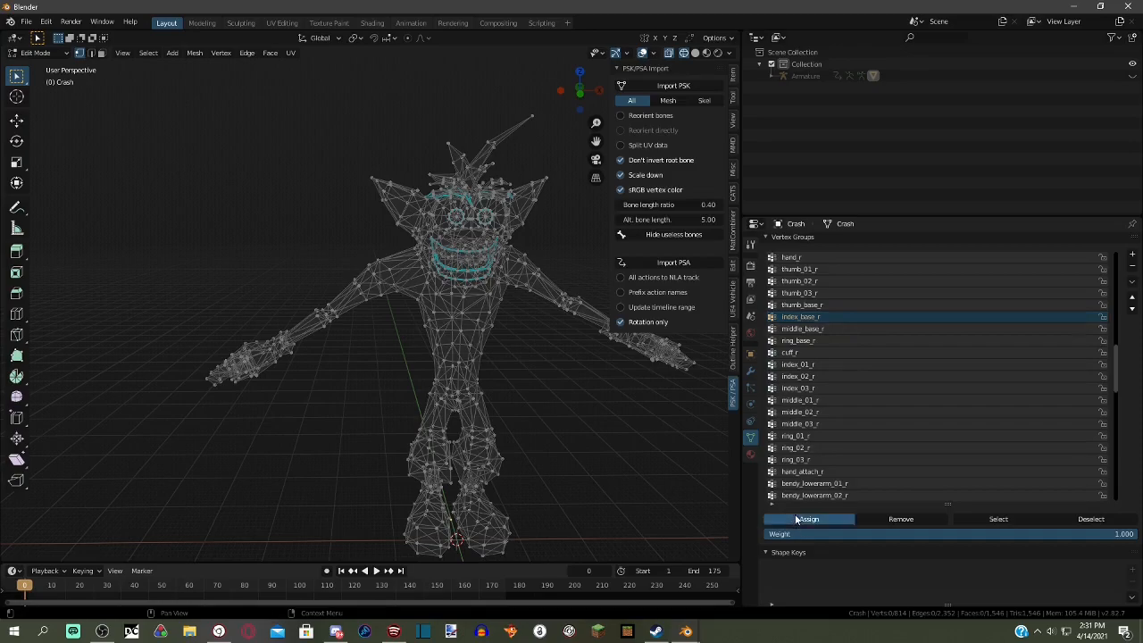
pyautogui.press('a')
pyautogui.hotkey('alt', 'a')
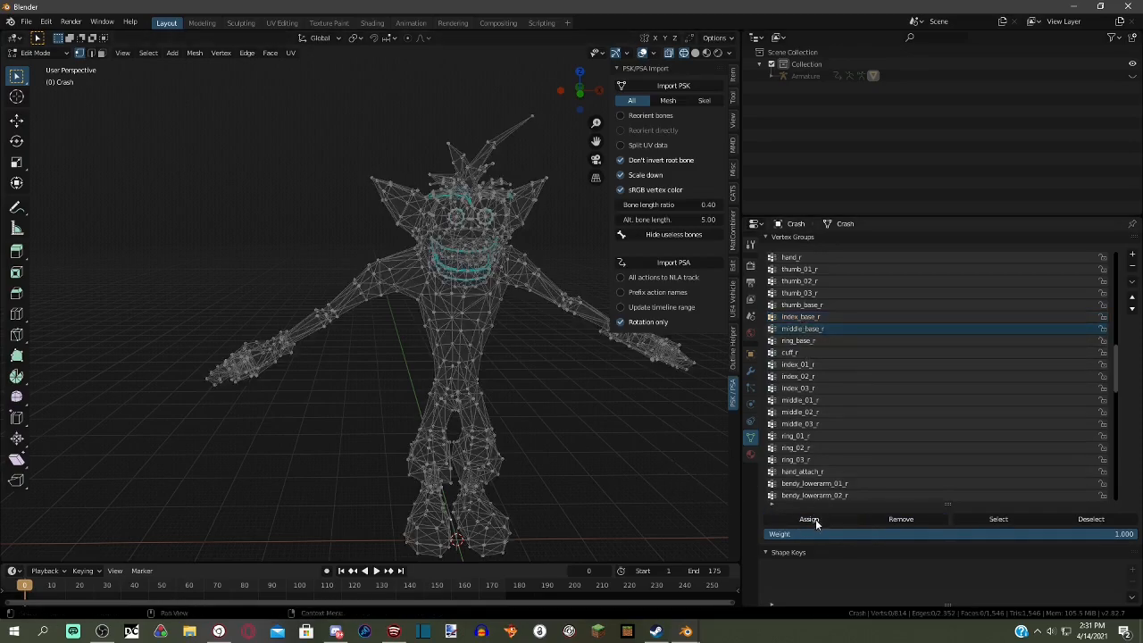
# - Remove all vertices from the middle_base_r and ring_base_r groups
pyautogui.press('a')
pyautogui.click(911, 518)
pyautogui.hotkey('alt', 'a')
pyautogui.press('a')
pyautogui.hotkey('alt', 'a')
# - Remove all vertices from the cuff_r and index_01_r groups
pyautogui.click(804, 352)
pyautogui.press('a')
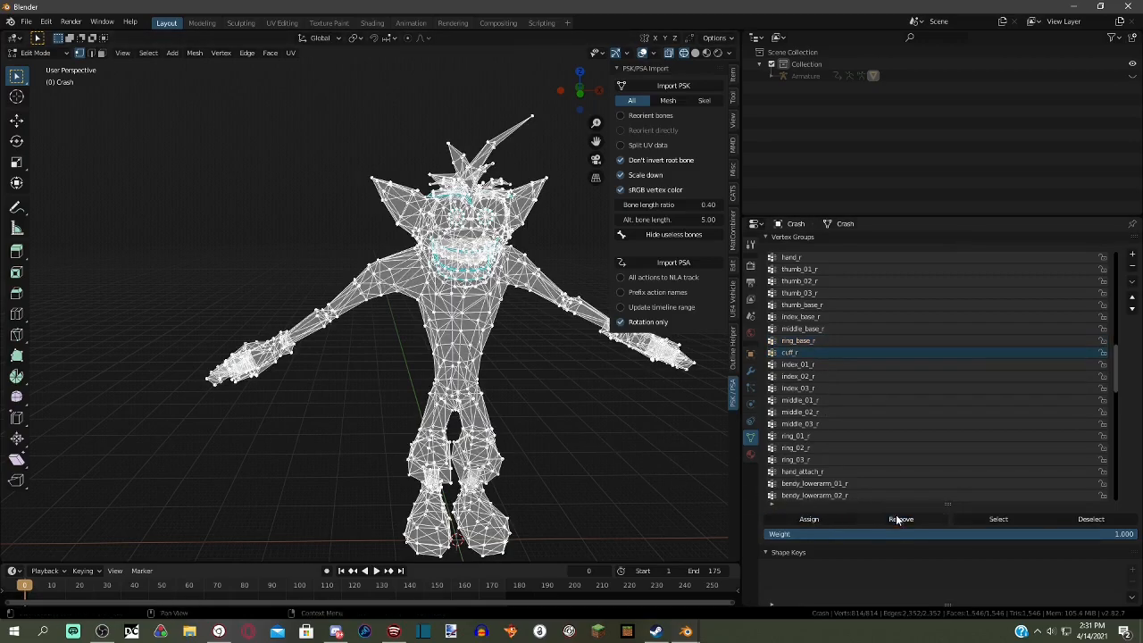
pyautogui.click(897, 519)
pyautogui.hotkey('alt', 'a')
pyautogui.press('a')
pyautogui.click(892, 521)
pyautogui.hotkey('alt', 'a')
# - Remove all vertices from the index_02_r and index_03_r groups and make middle_01_r the active group
pyautogui.click(798, 376)
pyautogui.press('a')
pyautogui.click(898, 519)
pyautogui.hotkey('alt', 'a')
pyautogui.click(825, 389)
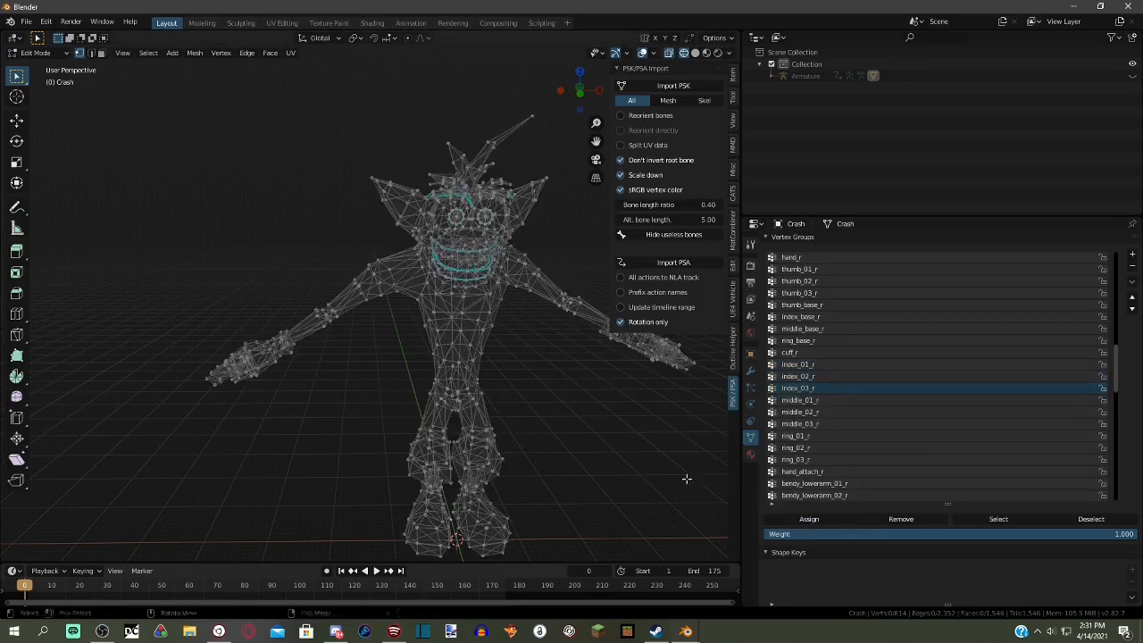
pyautogui.press('a')
pyautogui.click(809, 519)
pyautogui.hotkey('alt', 'a')
pyautogui.click(802, 400)
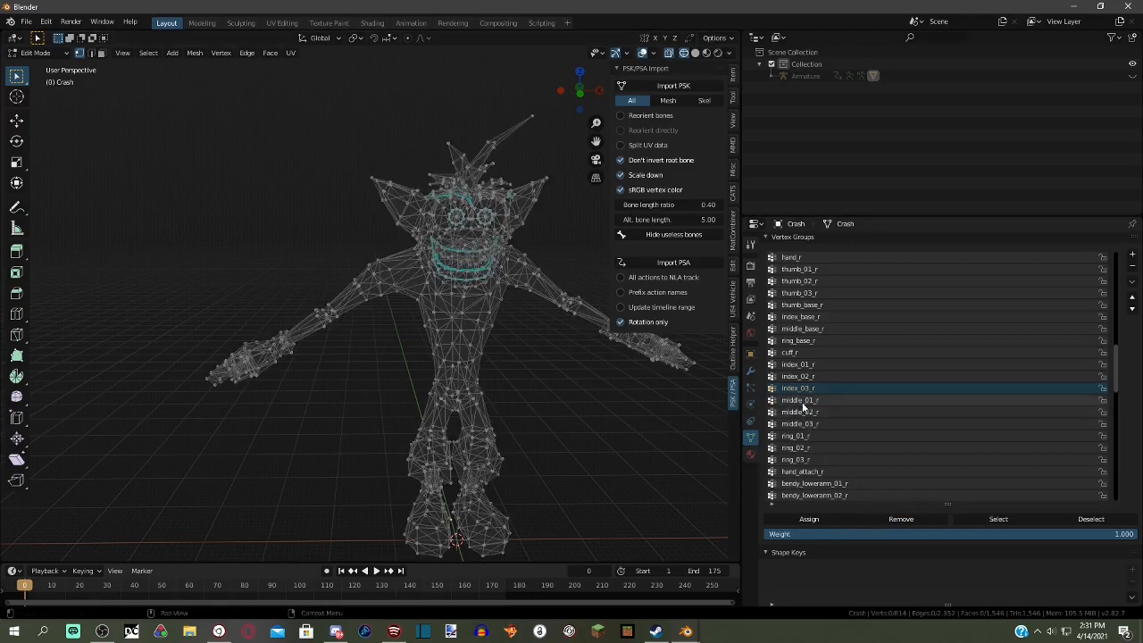
# - Remove all vertices from the middle_01_r, middle_02_r and middle_03_r groups
pyautogui.moveTo(808, 504); pyautogui.dragTo(808, 516)
pyautogui.press('a')
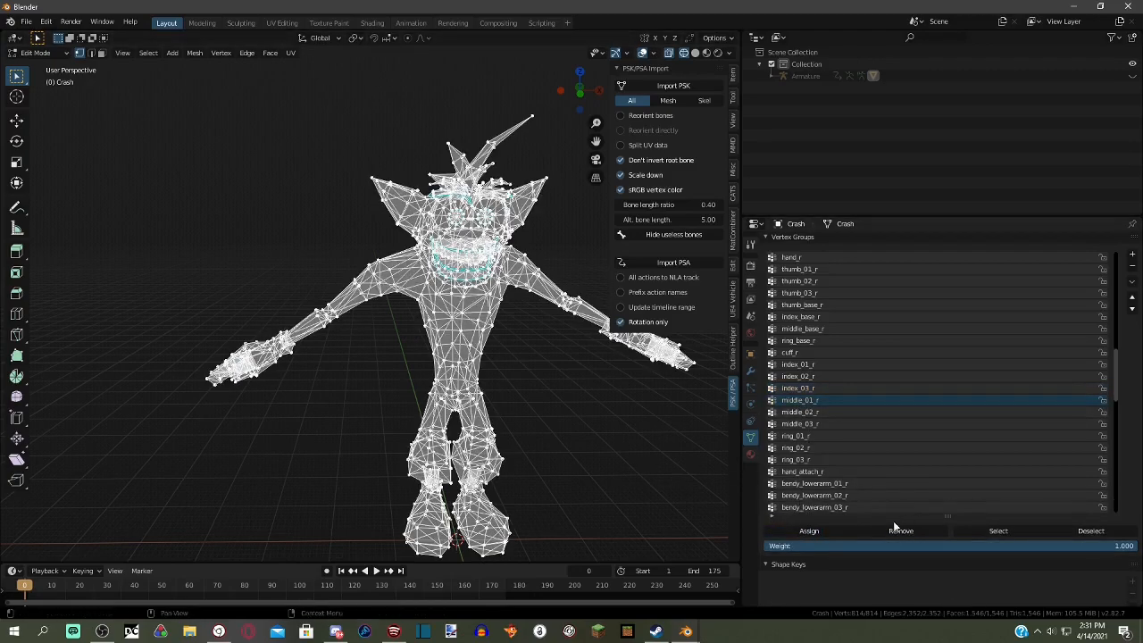
pyautogui.click(894, 531)
pyautogui.hotkey('alt', 'a')
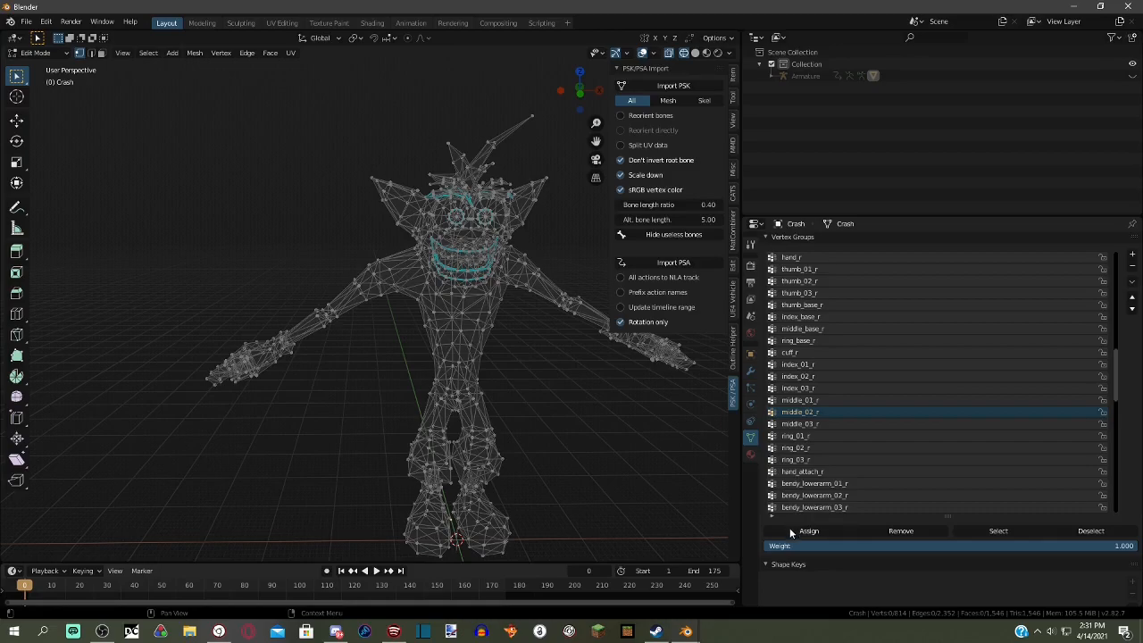
pyautogui.press('a')
pyautogui.click(884, 531)
pyautogui.hotkey('alt', 'a')
pyautogui.press('a')
pyautogui.click(901, 531)
pyautogui.hotkey('alt', 'a')
# - Remove all vertices from the ring_01_r, ring_02_r and ring_03_r groups
pyautogui.click(795, 436)
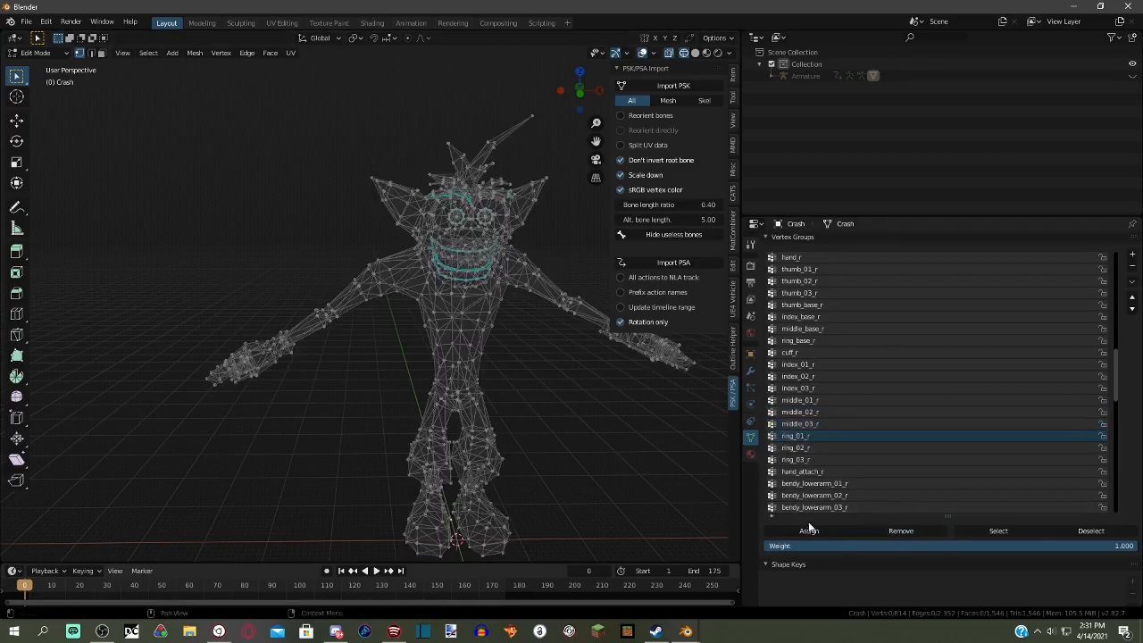
pyautogui.press('a')
pyautogui.click(839, 447)
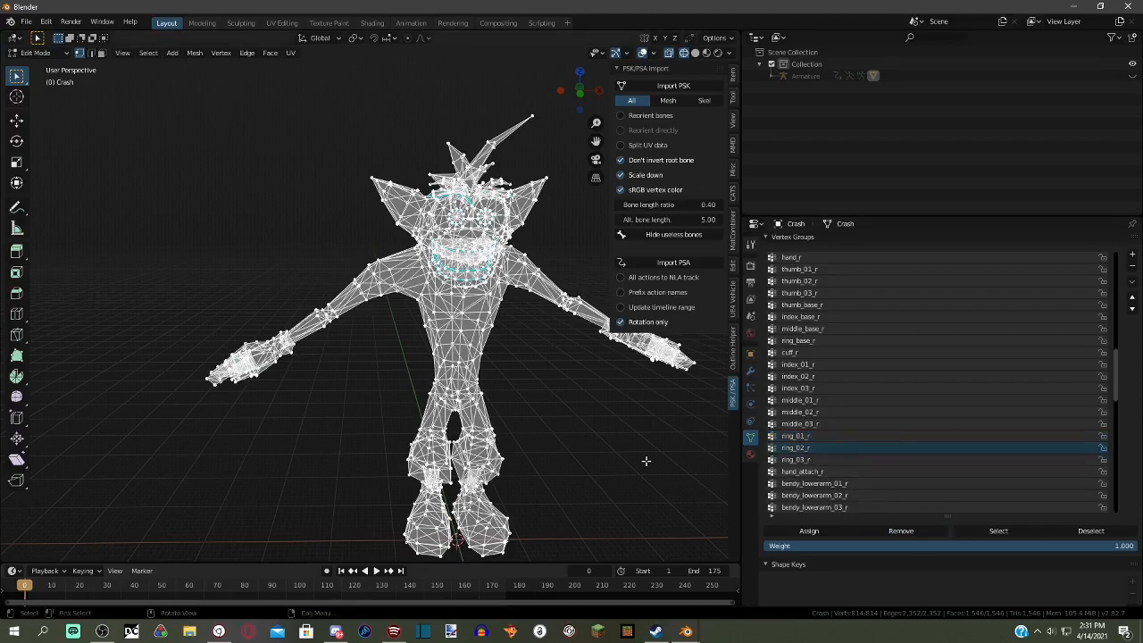
pyautogui.hotkey('alt', 'a')
pyautogui.press('a')
pyautogui.click(919, 532)
pyautogui.hotkey('alt', 'a')
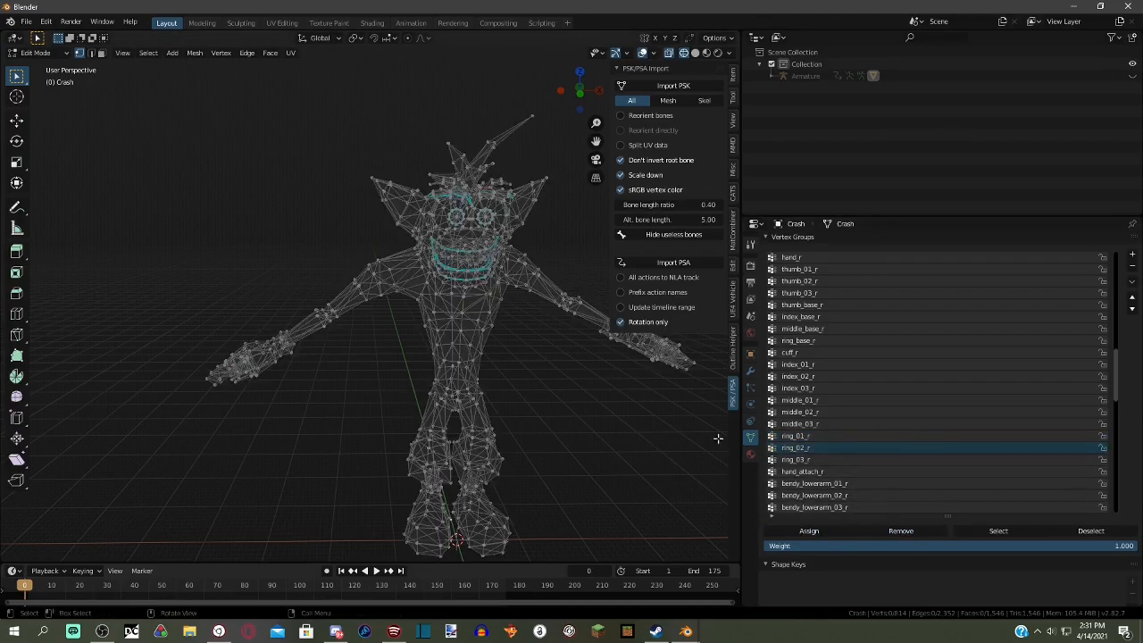
pyautogui.press('a')
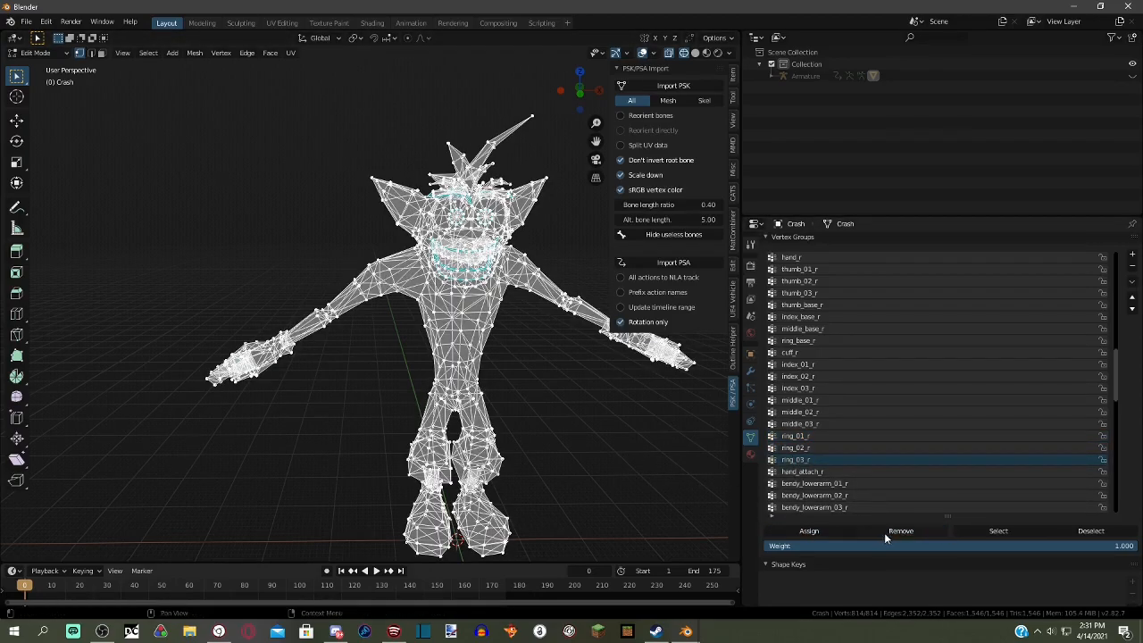
pyautogui.hotkey('alt', 'a')
# - Remove all vertices from the hand_attach_r group
pyautogui.press('a')
pyautogui.click(893, 529)
pyautogui.hotkey('alt', 'a')
# - Check which vertices belong to the bendy_lowerarm_01_r, bendy_lowerarm_02_r and bendy_lowerarm_03_r groups
pyautogui.scroll(-3, 841, 465)
pyautogui.scroll(-2, 844, 442)
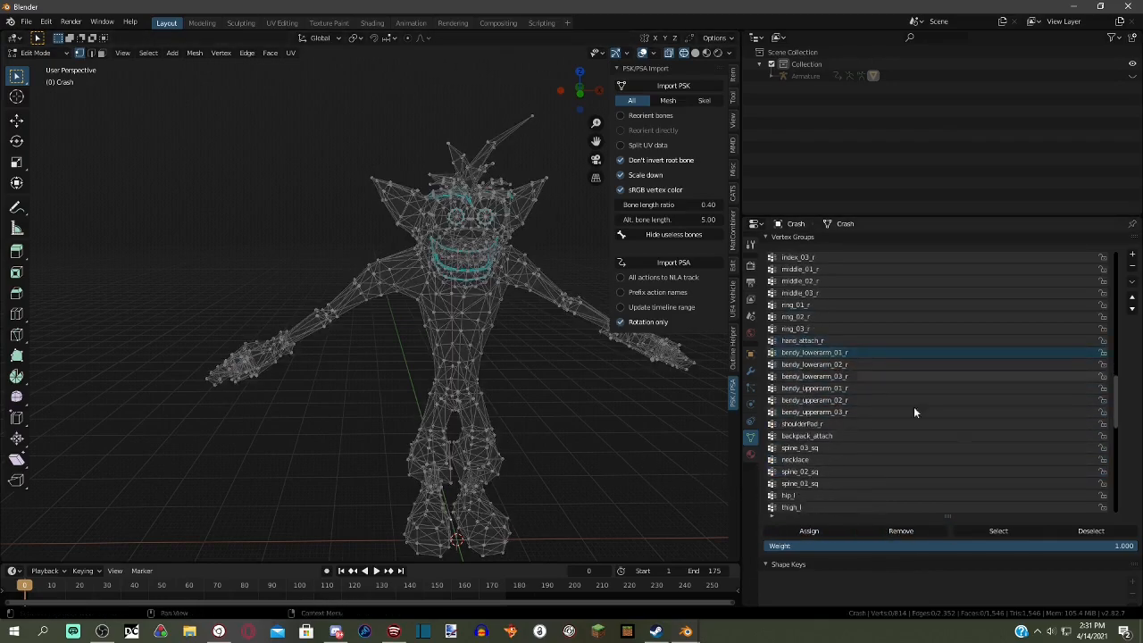
pyautogui.click(999, 531)
pyautogui.scroll(4, 626, 403)
pyautogui.hotkey('alt', 'a')
pyautogui.click(890, 365)
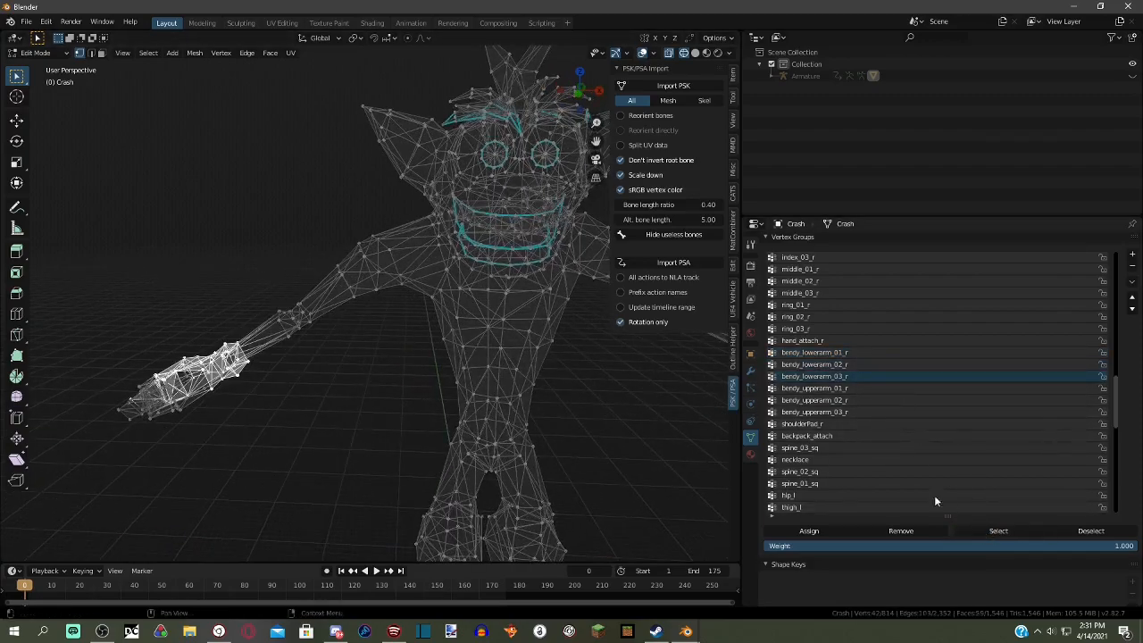
pyautogui.click(980, 533)
pyautogui.moveTo(640, 339); pyautogui.dragTo(730, 349, button='middle')
pyautogui.hotkey('alt', 'a')
# - Drop stray torso vertices from the bendy_upperarm_01_r selection and limit the group to the remaining shoulder and upper-arm vertices
pyautogui.click(998, 530)
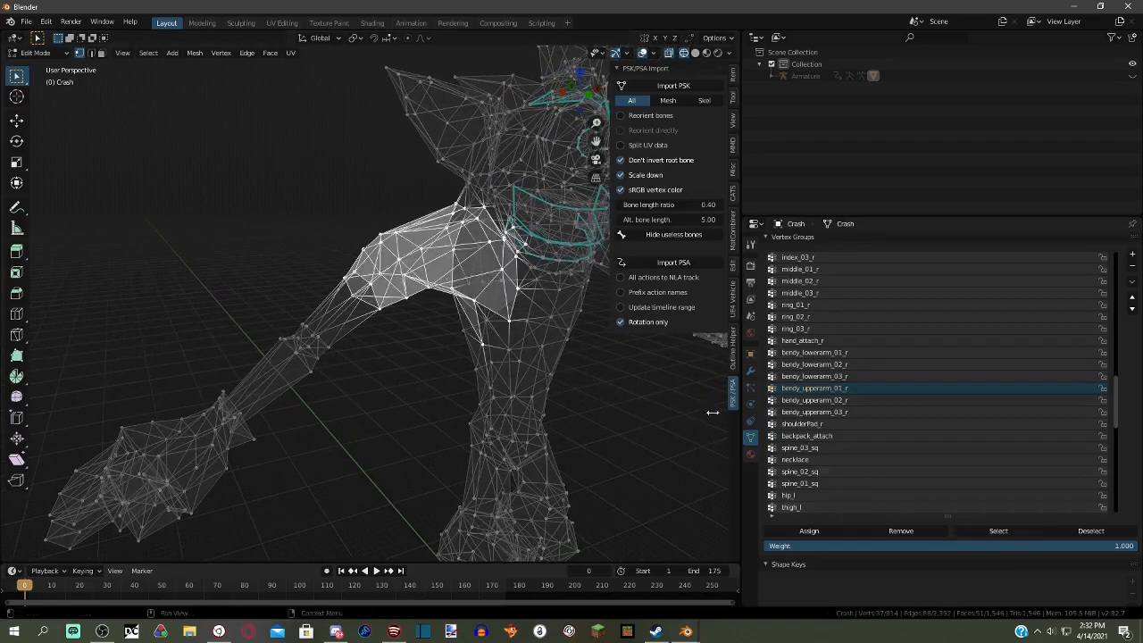
pyautogui.scroll(6, 385, 412)
pyautogui.moveTo(385, 411); pyautogui.dragTo(445, 284, button='middle')
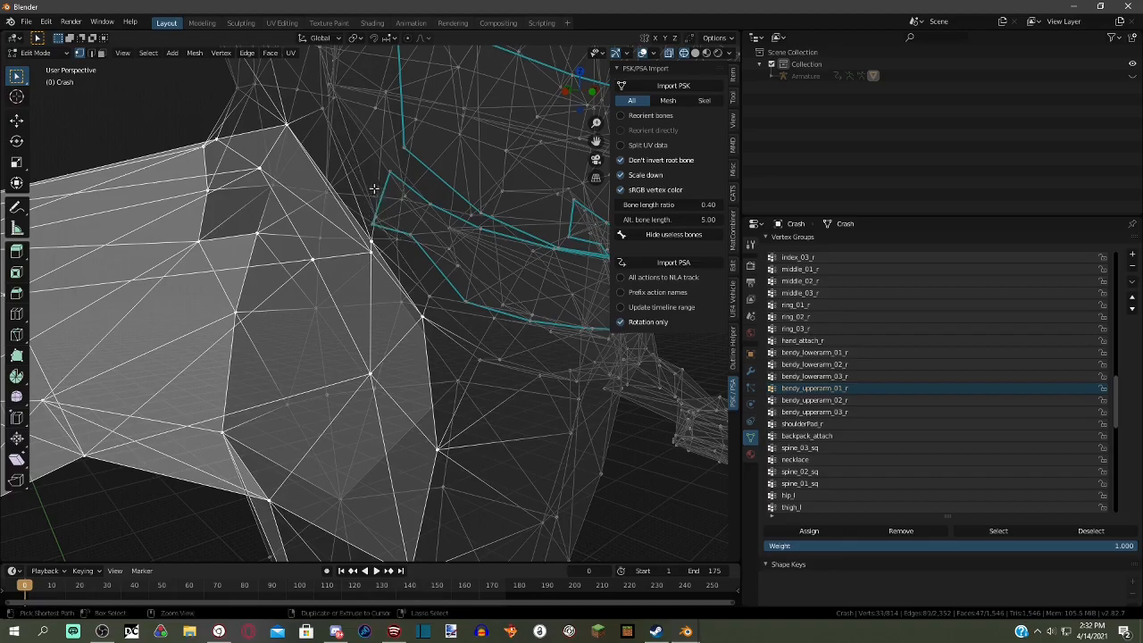
pyautogui.moveTo(439, 279); pyautogui.dragTo(431, 269, button='middle')
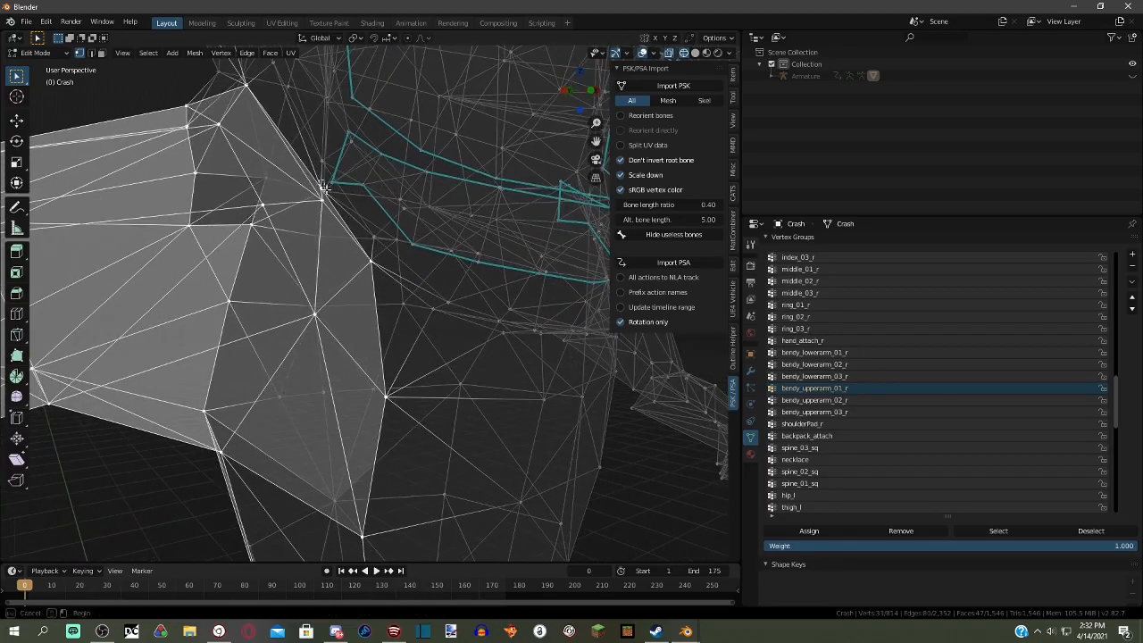
pyautogui.scroll(-10, 323, 186)
pyautogui.moveTo(600, 408); pyautogui.dragTo(534, 404, button='middle')
pyautogui.scroll(2, 334, 291)
pyautogui.keyDown('ctrl'); pyautogui.moveTo(321, 279); pyautogui.dragTo(324, 281); pyautogui.keyUp('ctrl')
pyautogui.click(815, 532)
pyautogui.hotkey('ctrl', 'i')
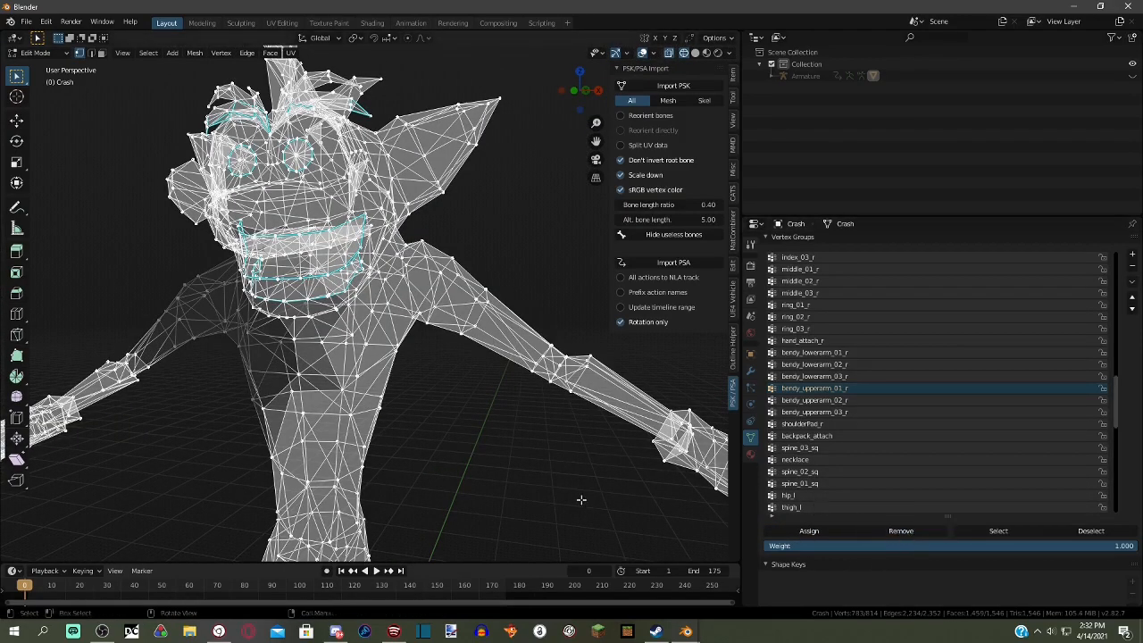
pyautogui.click(582, 502)
# - Check which vertices belong to the bendy_upperarm_02_r and bendy_upperarm_03_r groups
pyautogui.moveTo(520, 448); pyautogui.dragTo(559, 446, button='middle')
pyautogui.click(982, 533)
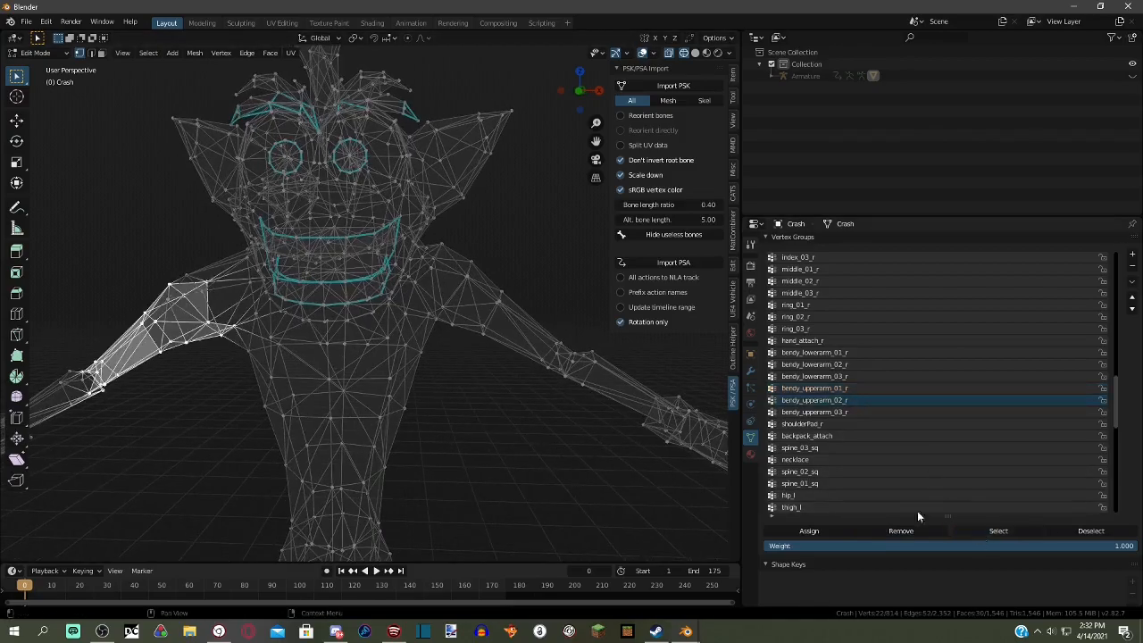
pyautogui.scroll(-2, 559, 440)
pyautogui.moveTo(460, 424); pyautogui.dragTo(505, 425, button='middle')
pyautogui.click(589, 435)
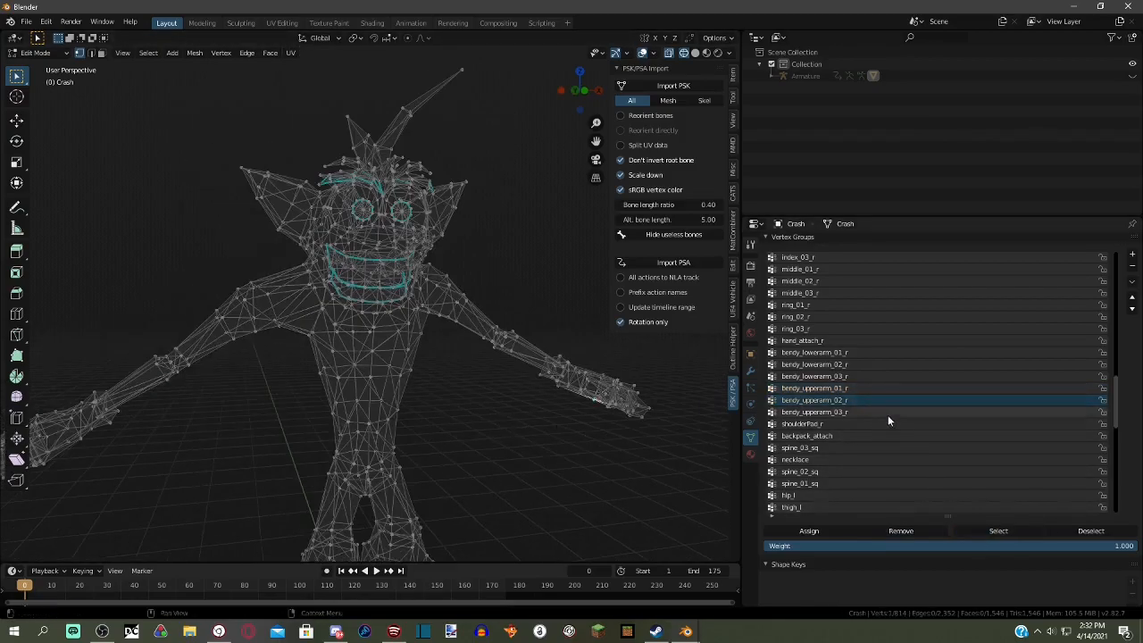
pyautogui.click(612, 415)
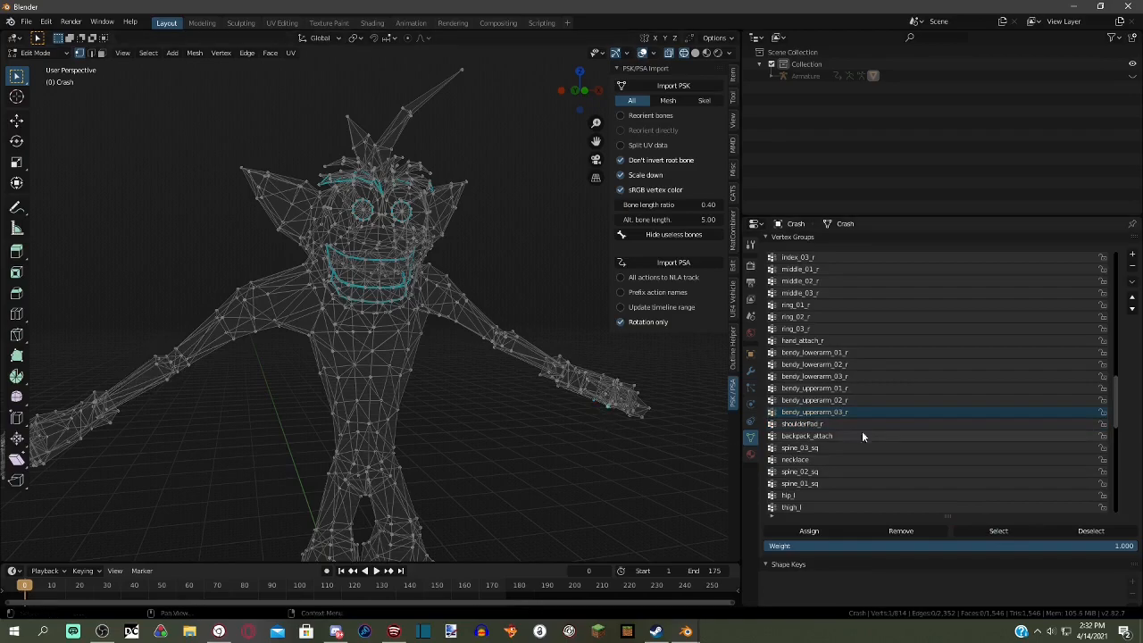
pyautogui.click(997, 530)
pyautogui.keyDown('ctrl'); pyautogui.moveTo(195, 182); pyautogui.dragTo(473, 403); pyautogui.keyUp('ctrl')
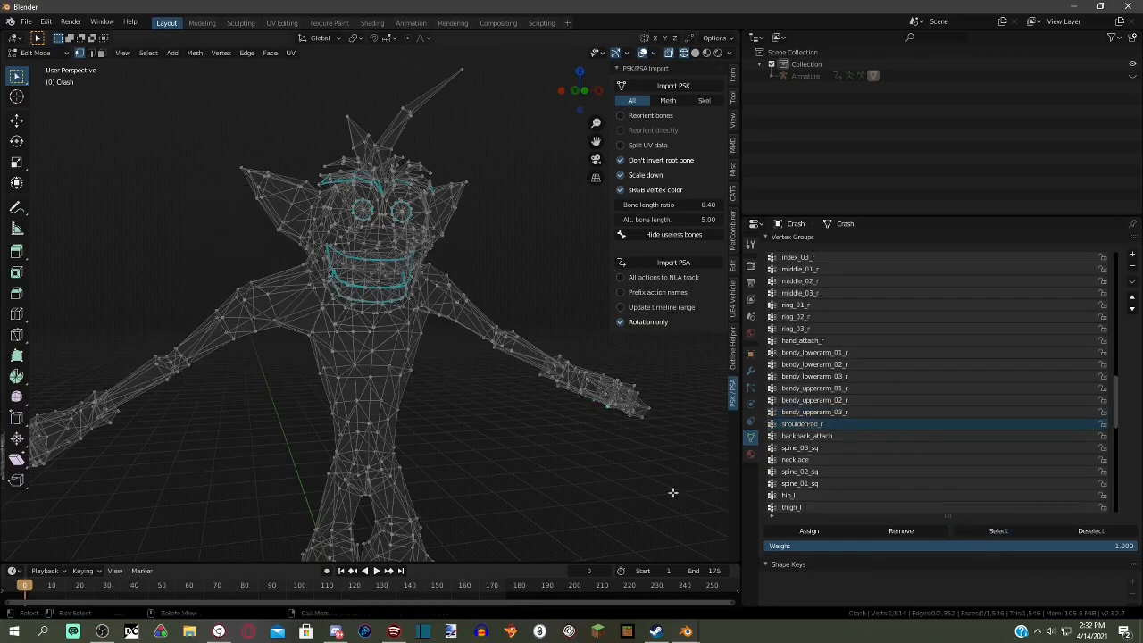
# - Assign the single selected hand vertex to the shoulderPad_r group, invert the selection and clear it
pyautogui.click(797, 531)
pyautogui.hotkey('ctrl', 'i')
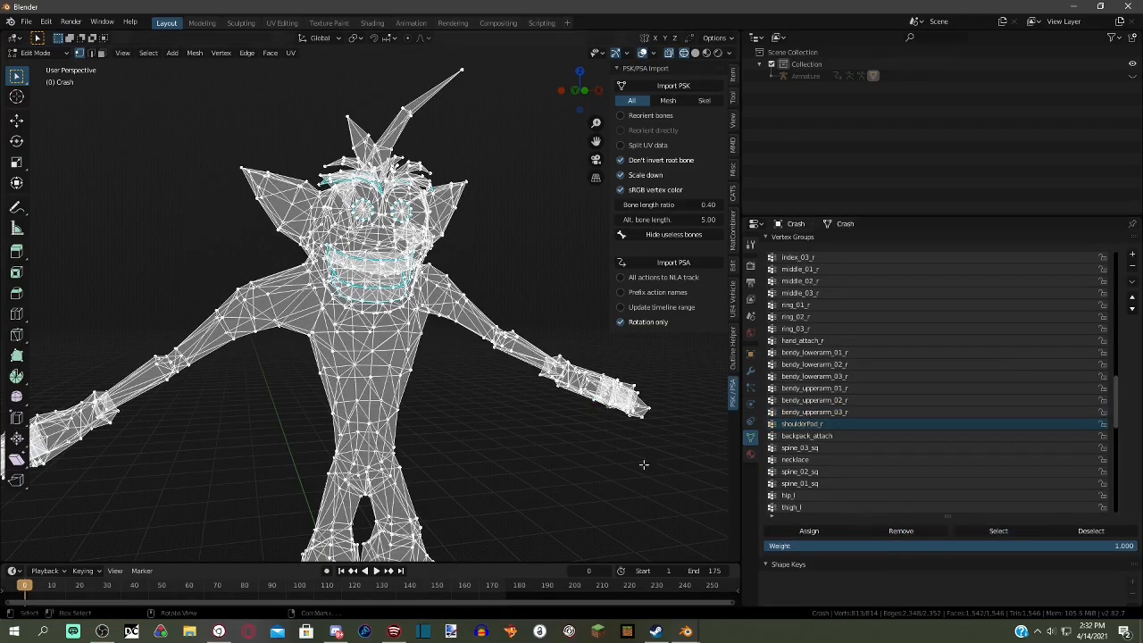
pyautogui.hotkey('alt', 'a')
# - Examine which vertices belong to the spine_03_sq group on the Crash mesh
pyautogui.click(827, 448)
pyautogui.click(976, 530)
pyautogui.moveTo(616, 429); pyautogui.dragTo(581, 413, button='middle')
pyautogui.hotkey('alt', 'a')
# - Switch to the other Blender window and examine the spine vertex groups of the SK_CP3701_Crash reference mesh
pyautogui.click(686, 631)
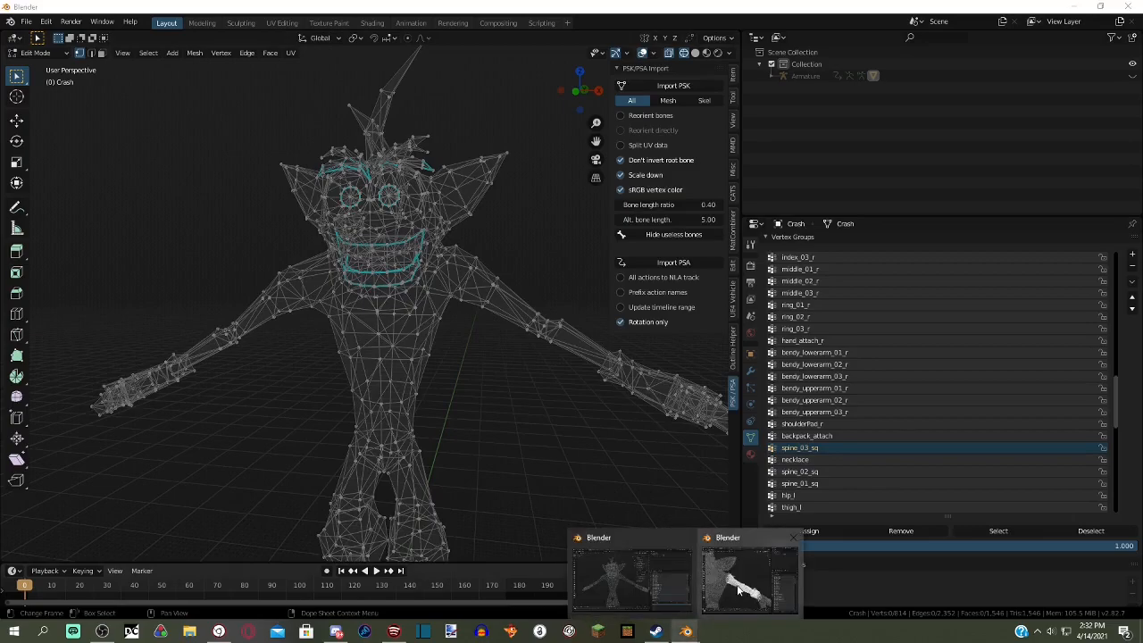
pyautogui.click(748, 582)
pyautogui.scroll(-8, 962, 469)
pyautogui.moveTo(1116, 375); pyautogui.dragTo(1132, 563)
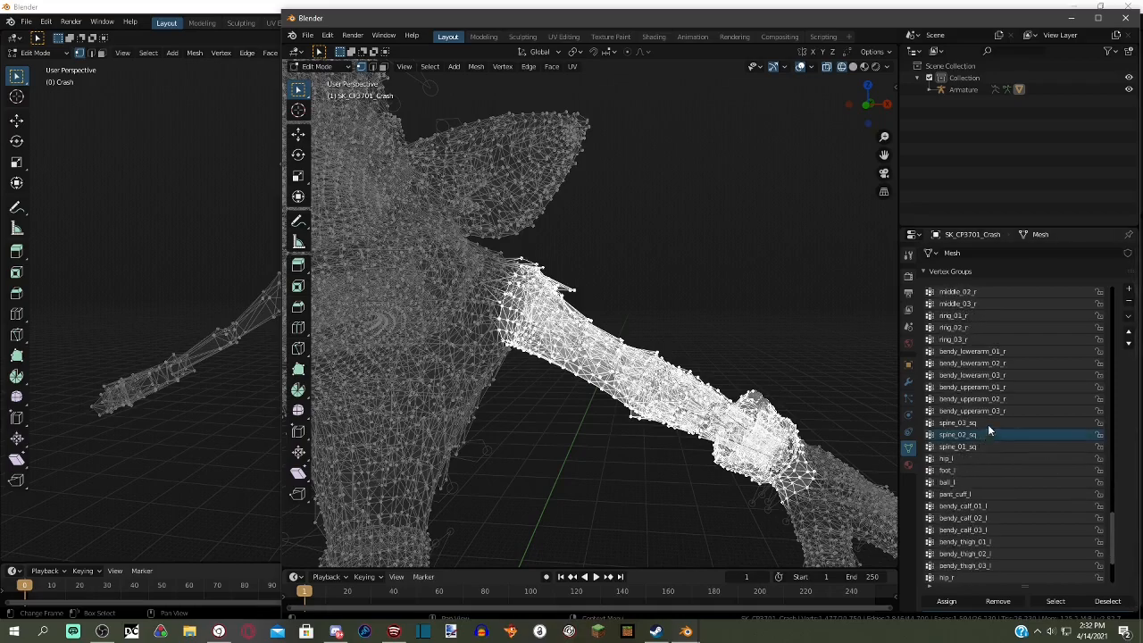
pyautogui.scroll(-5, 604, 504)
pyautogui.moveTo(822, 458); pyautogui.dragTo(863, 455, button='middle')
pyautogui.click(862, 456)
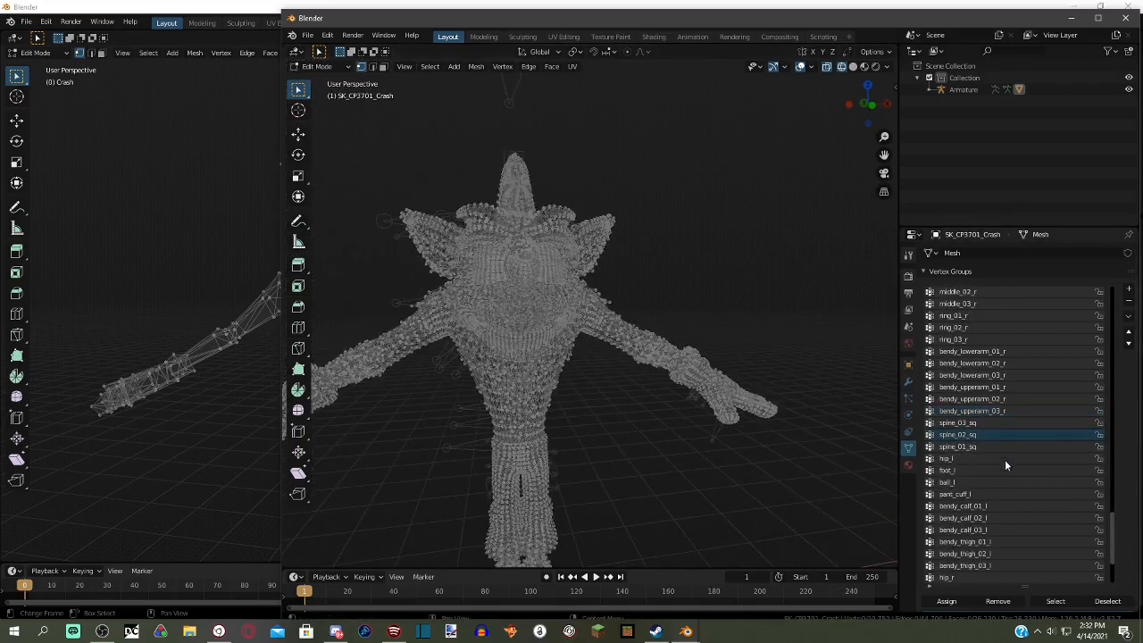
pyautogui.click(1055, 601)
pyautogui.moveTo(705, 471); pyautogui.dragTo(778, 480, button='middle')
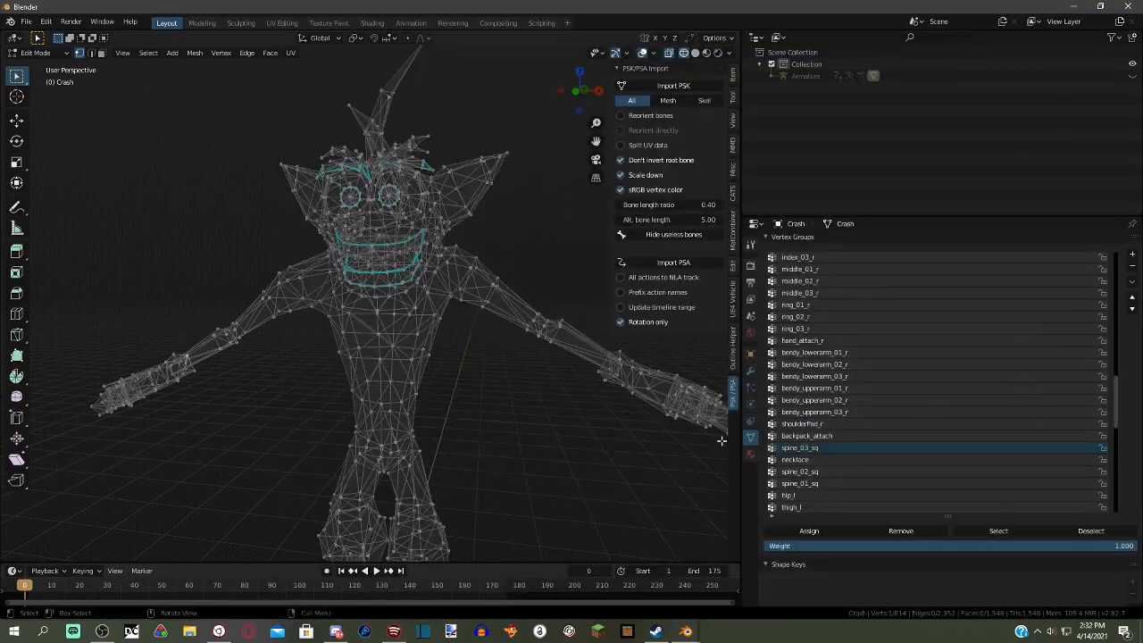
# - Back in the Crash mesh's Blender window, check the vertices of the spine_03_sq and necklace groups
pyautogui.click(998, 531)
pyautogui.moveTo(571, 375); pyautogui.dragTo(696, 388, button='middle')
pyautogui.click(492, 357)
pyautogui.scroll(-7, 845, 446)
pyautogui.scroll(-2, 832, 416)
pyautogui.click(848, 294)
pyautogui.moveTo(462, 358); pyautogui.dragTo(298, 238, button='middle')
pyautogui.keyDown('ctrl'); pyautogui.moveTo(266, 220); pyautogui.dragTo(498, 442); pyautogui.keyUp('ctrl')
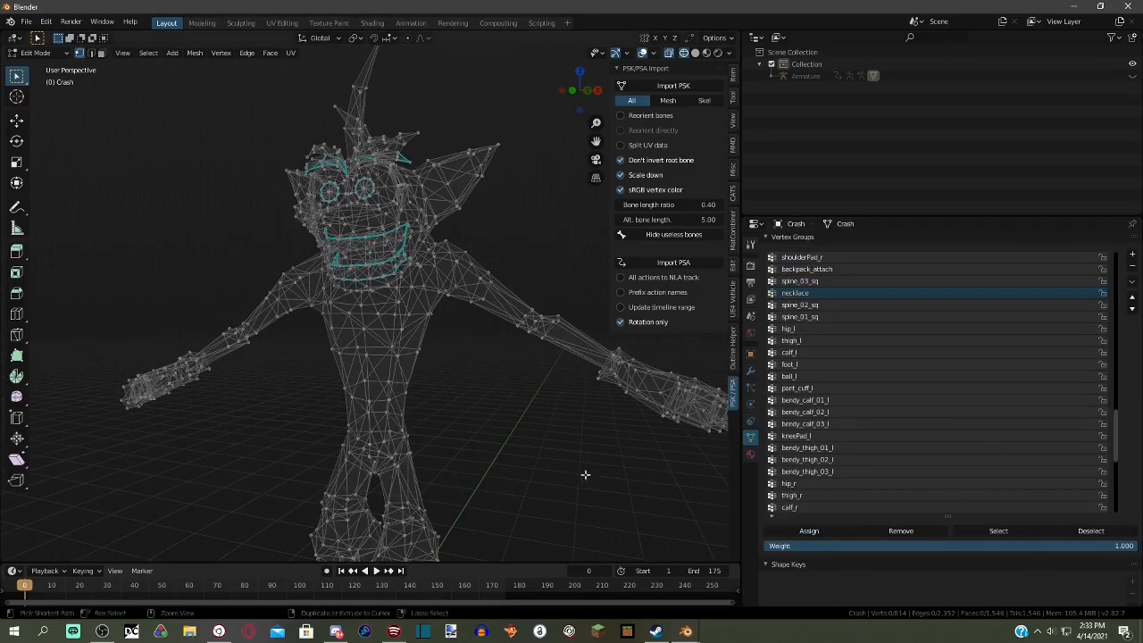
# - Check the vertices of the spine_02_sq and spine_01_sq groups, comparing spine_01_sq in textured, solid and wireframe shading
pyautogui.click(820, 305)
pyautogui.click(1008, 532)
pyautogui.click(1090, 530)
pyautogui.click(839, 317)
pyautogui.moveTo(611, 464); pyautogui.dragTo(679, 447, button='middle')
pyautogui.click(997, 531)
pyautogui.moveTo(646, 487); pyautogui.dragTo(482, 464, button='middle')
pyautogui.click(707, 54)
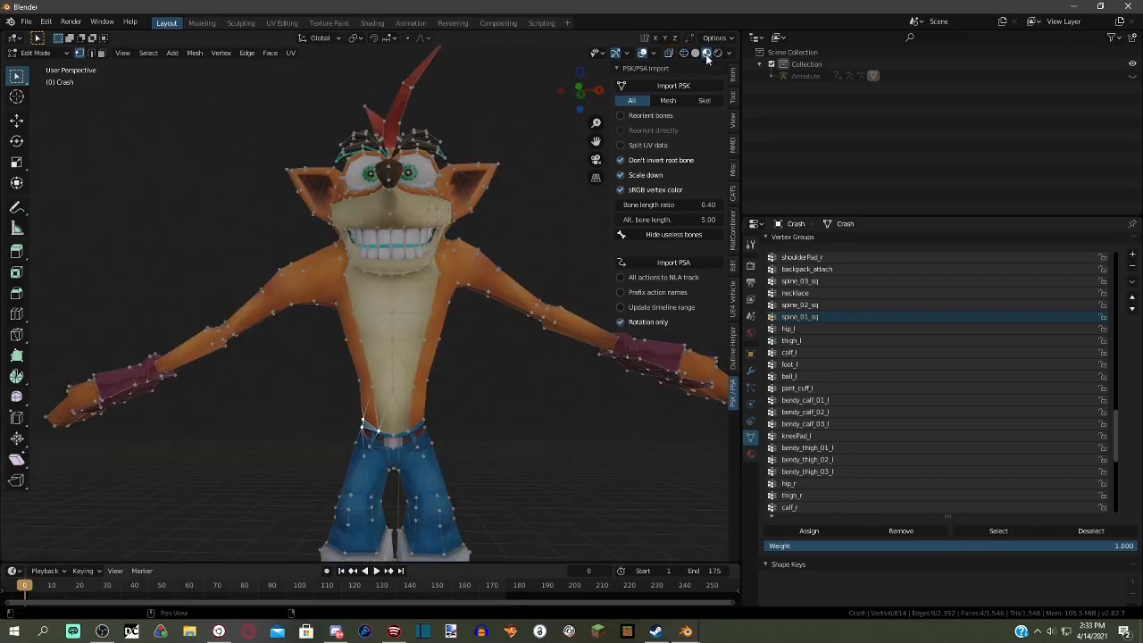
pyautogui.click(696, 53)
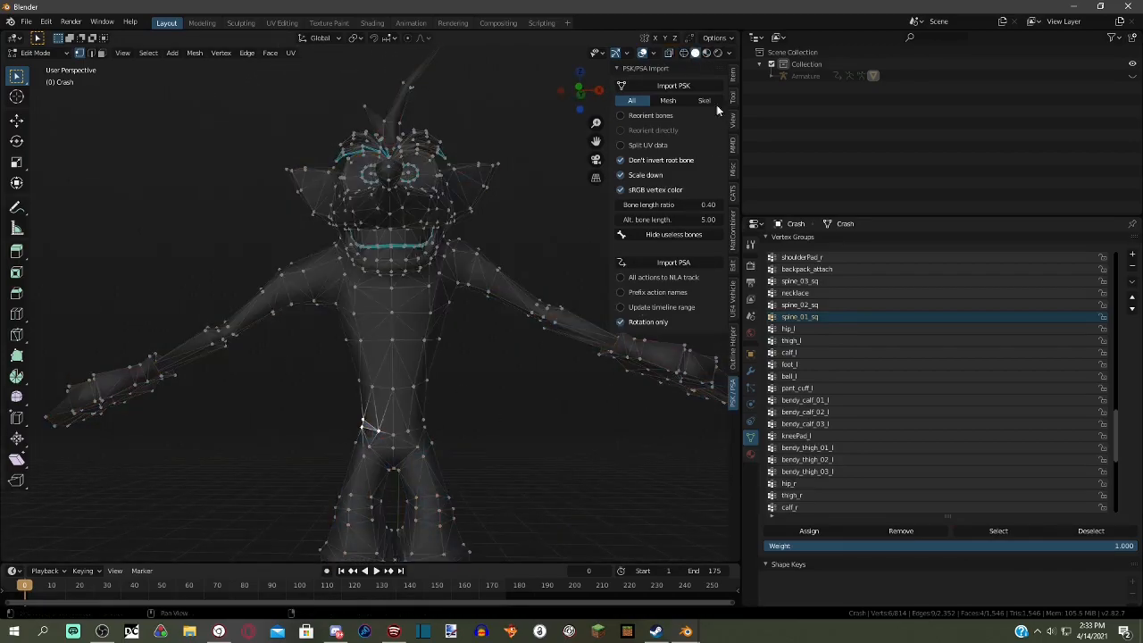
pyautogui.click(684, 53)
# - Remove all vertices from the spine_01_sq group
pyautogui.keyDown('ctrl'); pyautogui.moveTo(281, 332); pyautogui.dragTo(607, 536); pyautogui.keyUp('ctrl')
pyautogui.press('a')
pyautogui.click(909, 534)
pyautogui.hotkey('alt', 'a')
# - Switch to Object Mode and play the animation with material preview shading to check the model's deformation
pyautogui.click(45, 54)
pyautogui.click(41, 69)
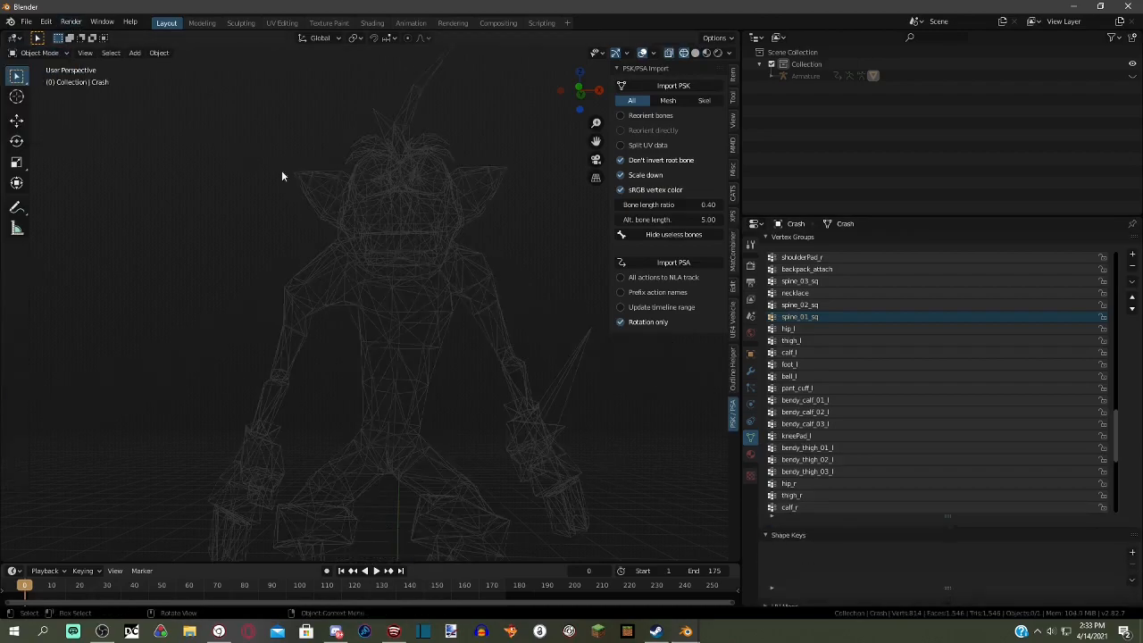
pyautogui.press('space')
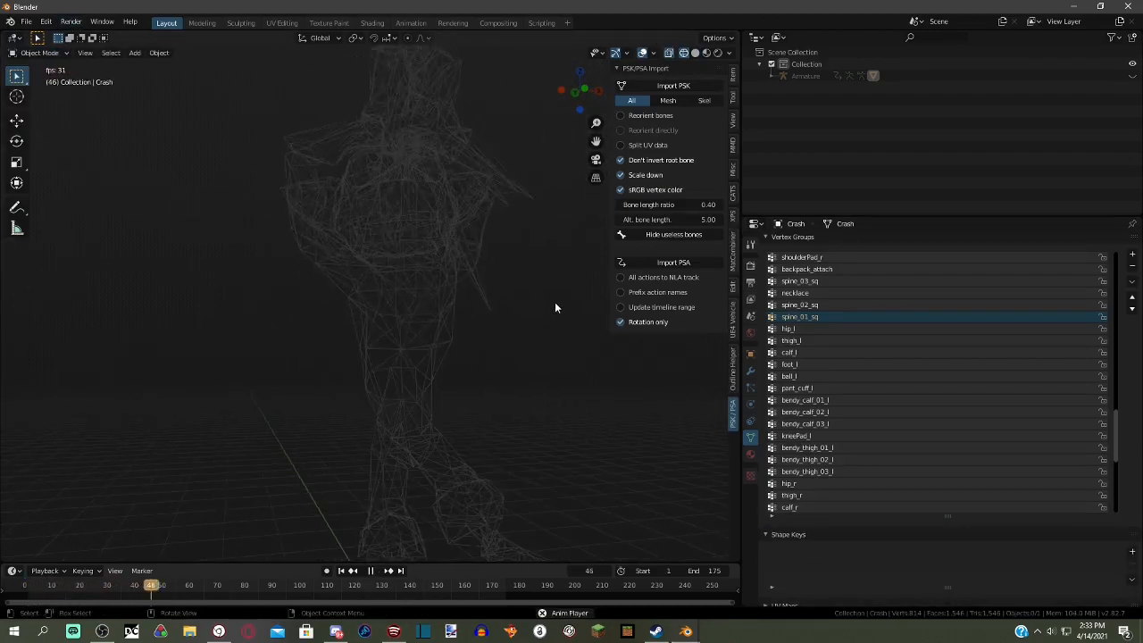
pyautogui.click(706, 53)
pyautogui.moveTo(449, 327); pyautogui.dragTo(427, 303, button='middle')
pyautogui.press('space')
# - Return the Crash mesh to Edit Mode and select the hip_l group's vertices in wireframe shading
pyautogui.click(49, 52)
pyautogui.click(50, 68)
pyautogui.click(40, 52)
pyautogui.click(37, 79)
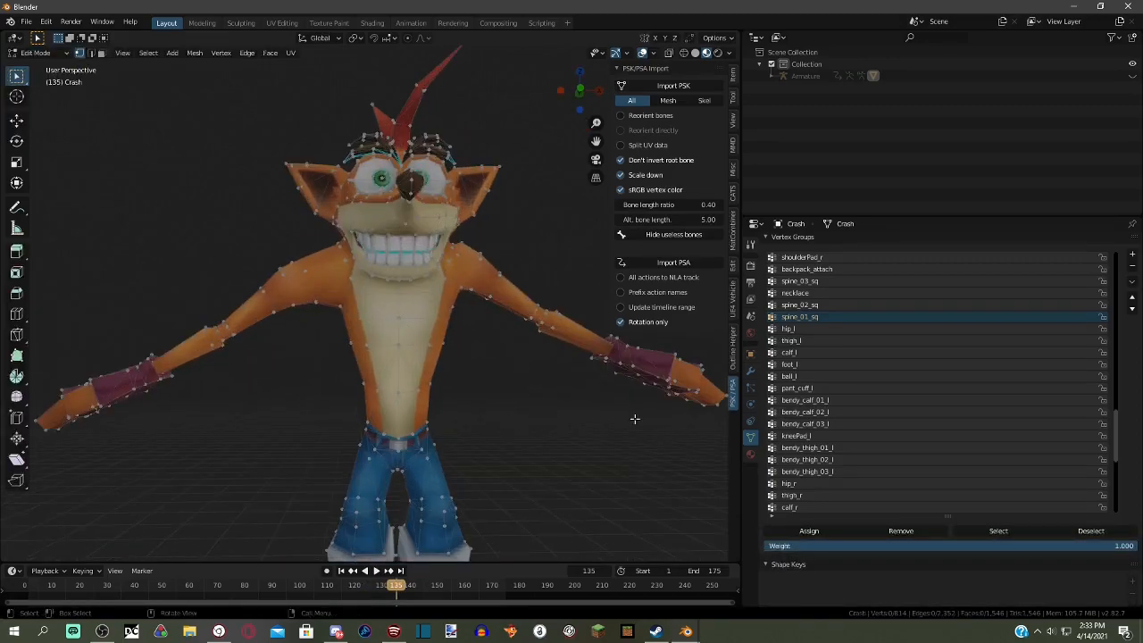
pyautogui.moveTo(639, 387)
pyautogui.mouseDown(button='middle')
pyautogui.moveTo(589, 441)
pyautogui.moveTo(503, 405)
pyautogui.moveTo(267, 413)
pyautogui.moveTo(405, 438)
pyautogui.mouseUp(button='middle')
pyautogui.click(974, 531)
pyautogui.hotkey('shift', 'z')
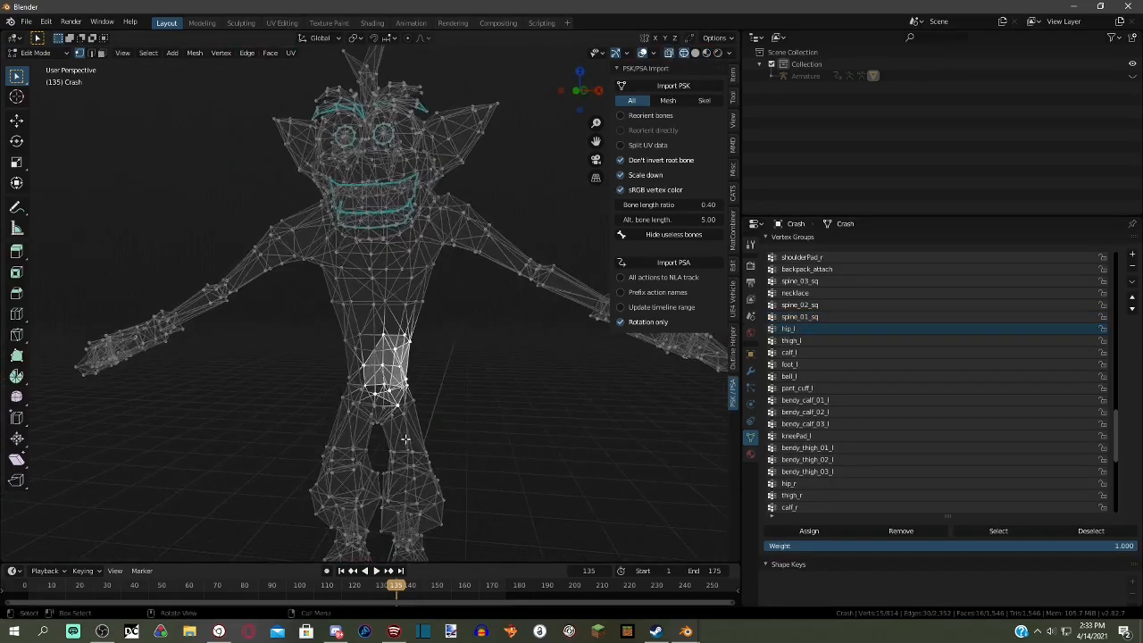
# - Drop the lower vertices from the hip_l selection and remove every vertex outside it from the group
pyautogui.scroll(3, 430, 441)
pyautogui.moveTo(524, 430); pyautogui.dragTo(481, 460, button='middle')
pyautogui.moveTo(484, 479); pyautogui.dragTo(319, 367)
pyautogui.moveTo(339, 384); pyautogui.dragTo(704, 436, button='middle')
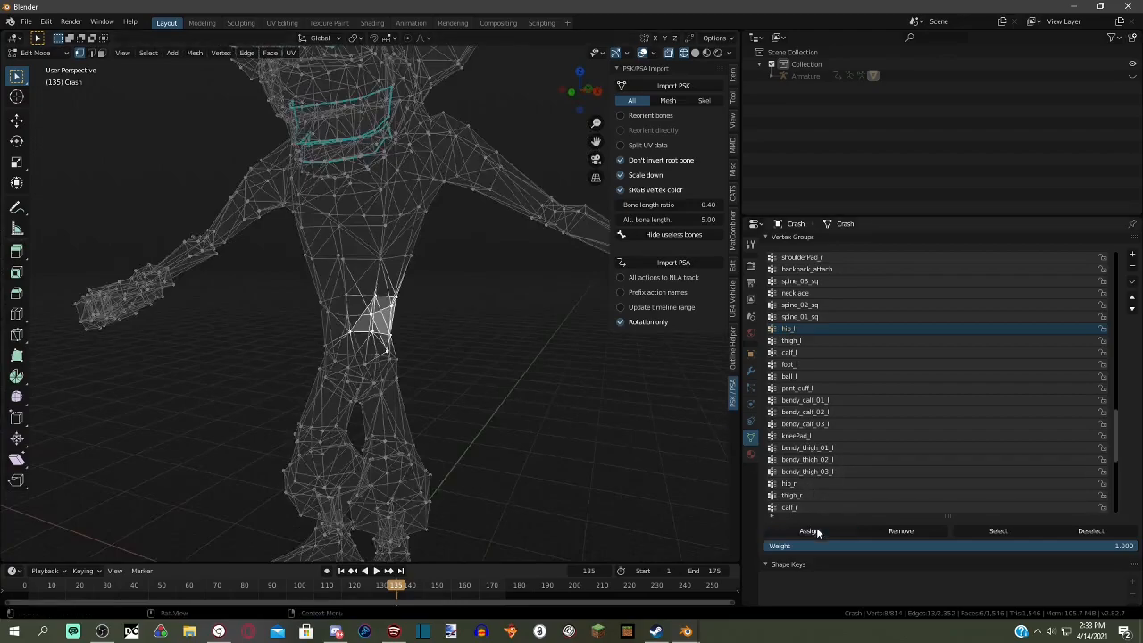
pyautogui.hotkey('ctrl', 'i')
pyautogui.click(936, 532)
pyautogui.hotkey('alt', 'a')
# - Check which vertices belong to the thigh_l and calf_l groups
pyautogui.click(888, 341)
pyautogui.click(992, 533)
pyautogui.moveTo(500, 447); pyautogui.dragTo(557, 444, button='middle')
pyautogui.moveTo(476, 245); pyautogui.dragTo(407, 167, button='middle')
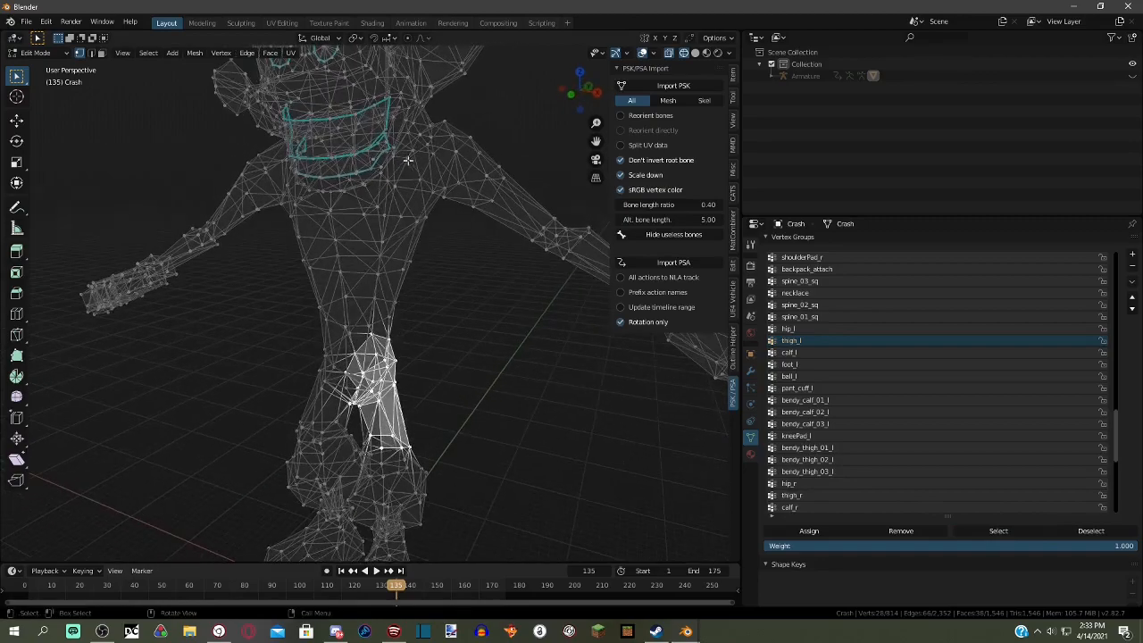
pyautogui.moveTo(409, 478); pyautogui.dragTo(526, 375, button='middle')
pyautogui.hotkey('alt', 'a')
pyautogui.click(882, 363)
pyautogui.click(882, 354)
pyautogui.click(991, 530)
pyautogui.moveTo(661, 504); pyautogui.dragTo(536, 482, button='middle')
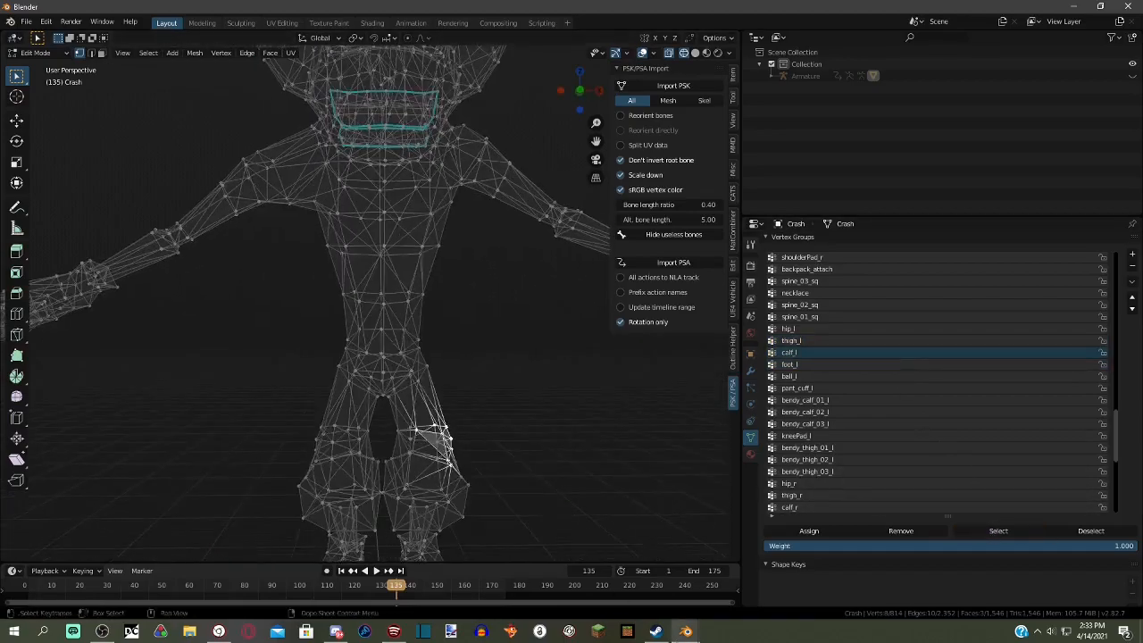
# - Switch to the reference model's Blender window and look through its leg and foot vertex groups
pyautogui.moveTo(686, 632)
pyautogui.click(753, 580)
pyautogui.scroll(-5, 999, 509)
pyautogui.click(989, 482)
pyautogui.scroll(3, 974, 486)
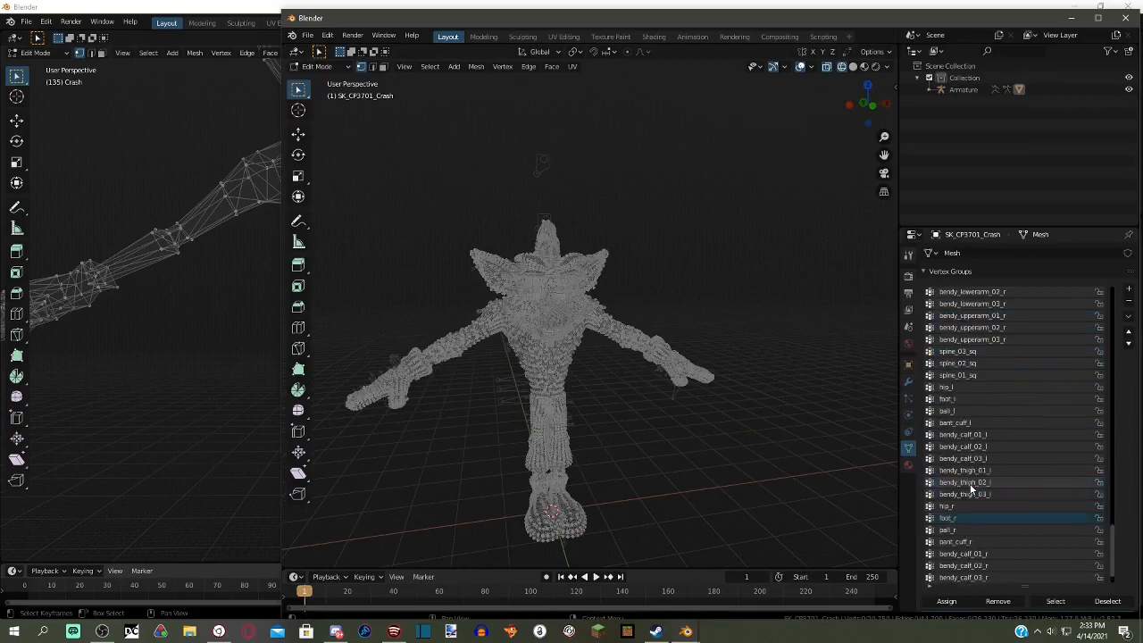
pyautogui.scroll(-3, 982, 514)
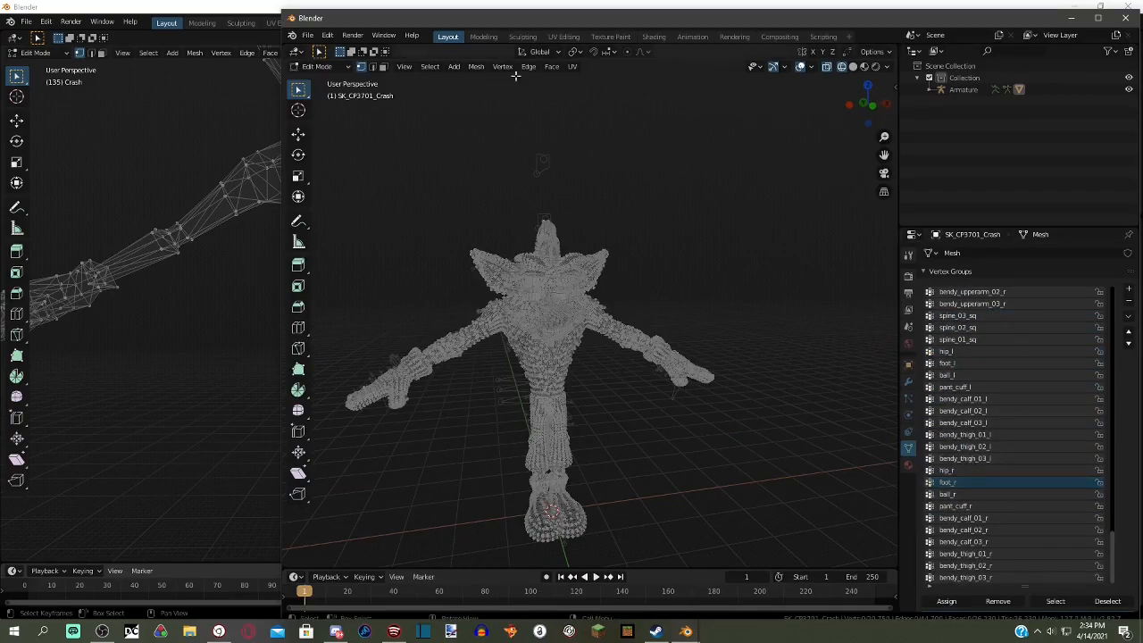
# - Return to the Crash mesh's Blender window and check which vertices belong to the foot_l group
pyautogui.click(215, 6)
pyautogui.moveTo(520, 380); pyautogui.dragTo(476, 387, button='middle')
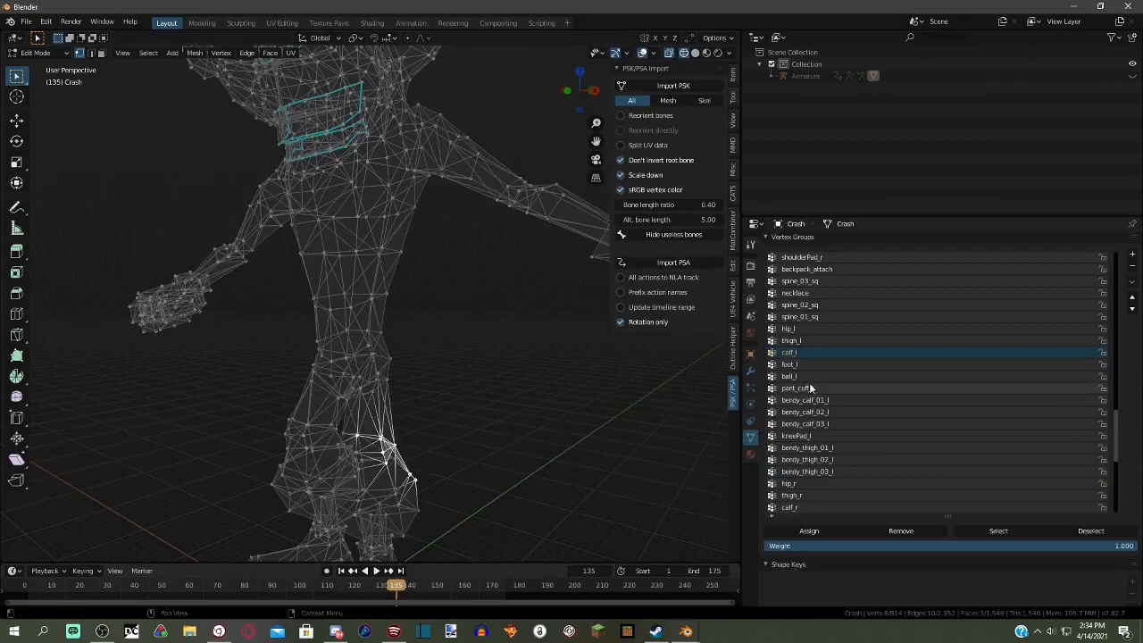
pyautogui.click(661, 378)
pyautogui.click(991, 528)
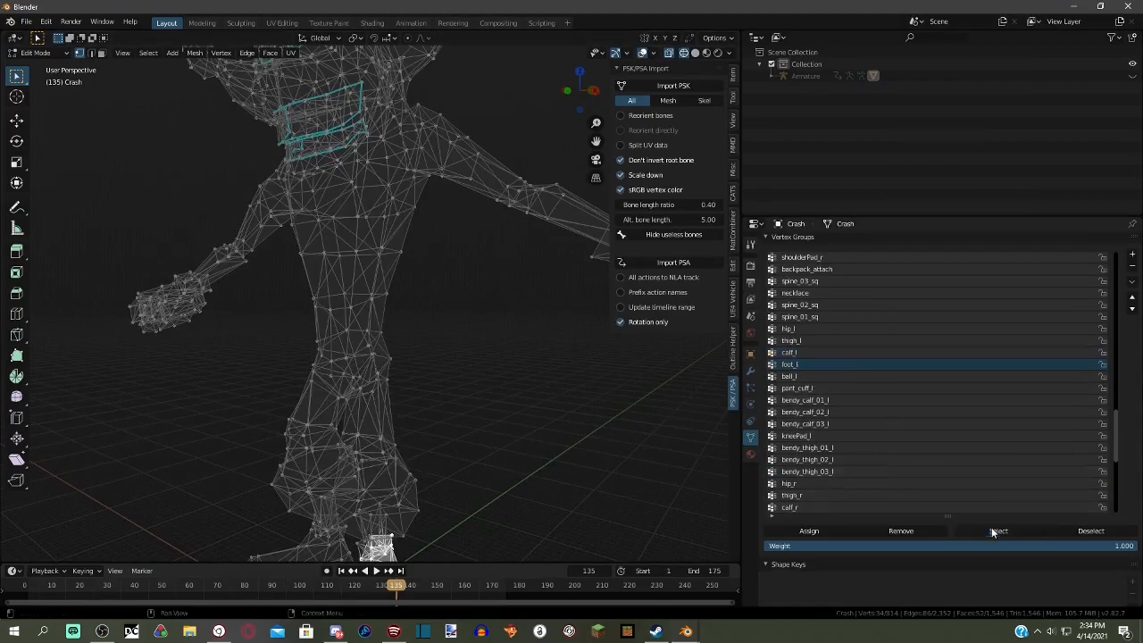
pyautogui.scroll(-4, 643, 470)
pyautogui.moveTo(643, 470); pyautogui.dragTo(465, 429, button='middle')
pyautogui.scroll(4, 678, 497)
pyautogui.click(476, 442)
# - Limit the ball_l group to the front vertices of the left shoe by removing all other vertices from it
pyautogui.click(991, 530)
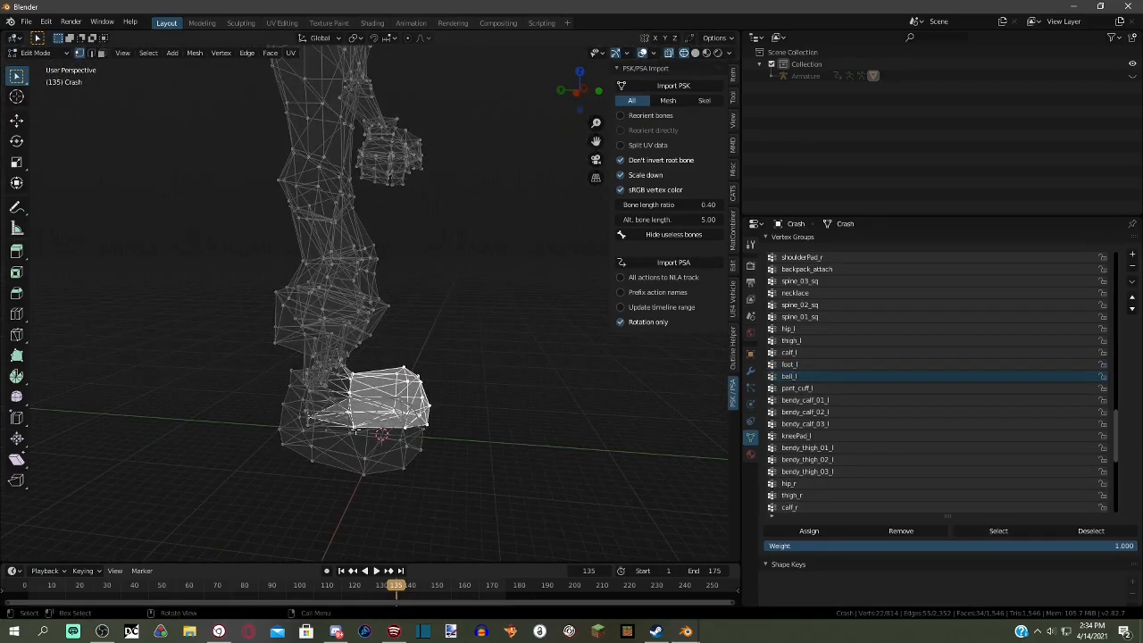
pyautogui.moveTo(288, 384); pyautogui.dragTo(543, 356, button='middle')
pyautogui.hotkey('ctrl', 'i')
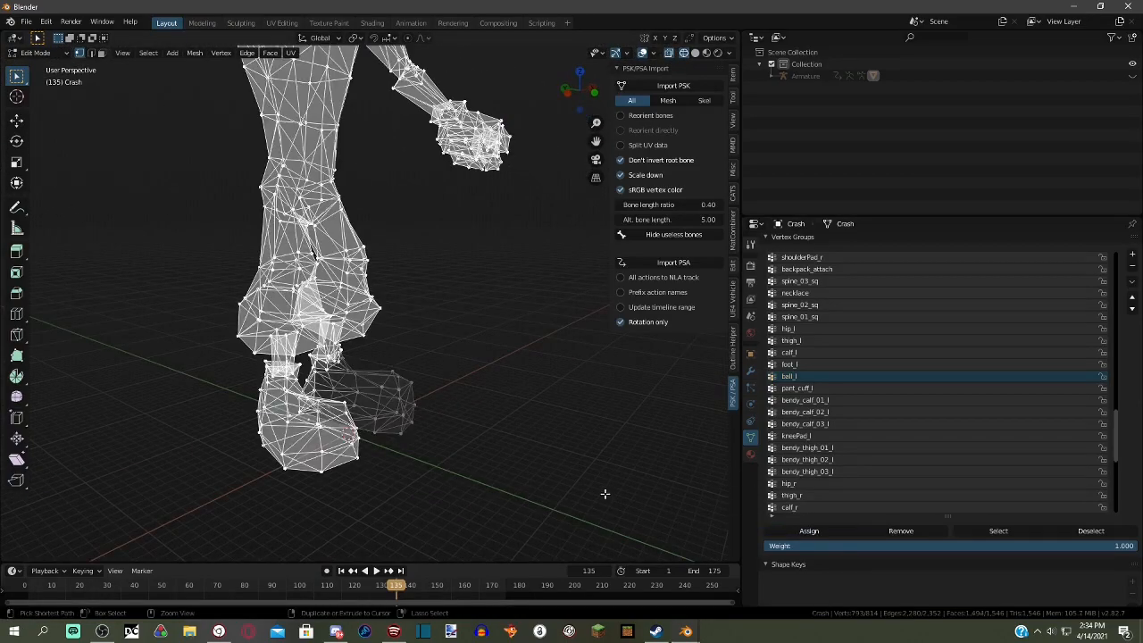
pyautogui.click(898, 530)
pyautogui.hotkey('alt', 'a')
pyautogui.moveTo(551, 411); pyautogui.dragTo(524, 402, button='middle')
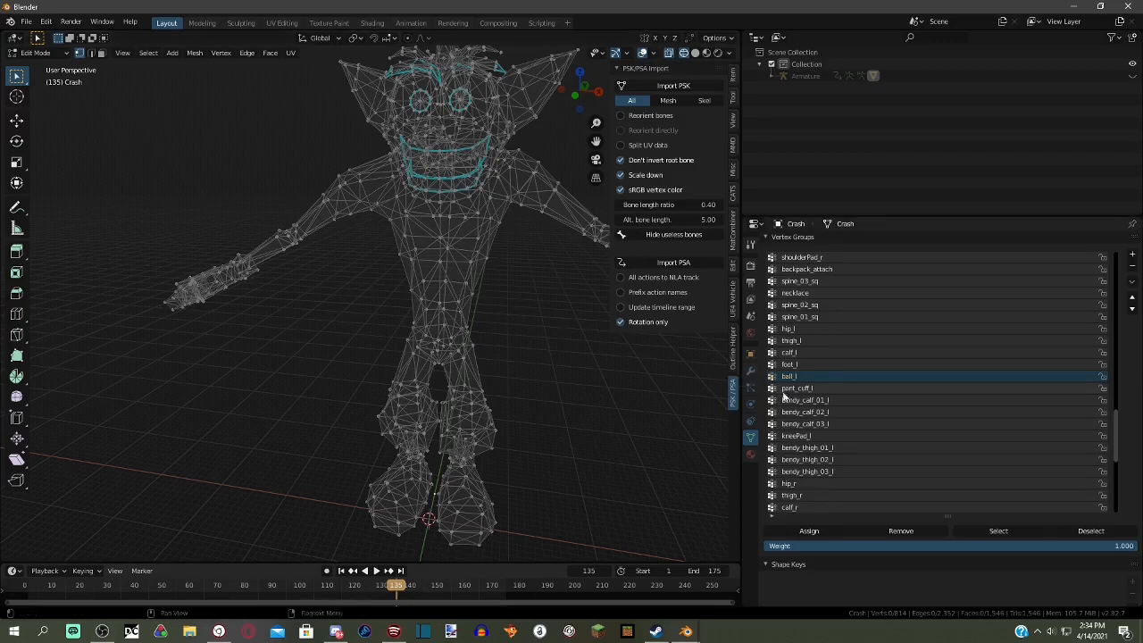
# - Select the pant_cuff_l group's vertices and inspect them on the left trouser leg
pyautogui.click(1010, 535)
pyautogui.scroll(5, 524, 437)
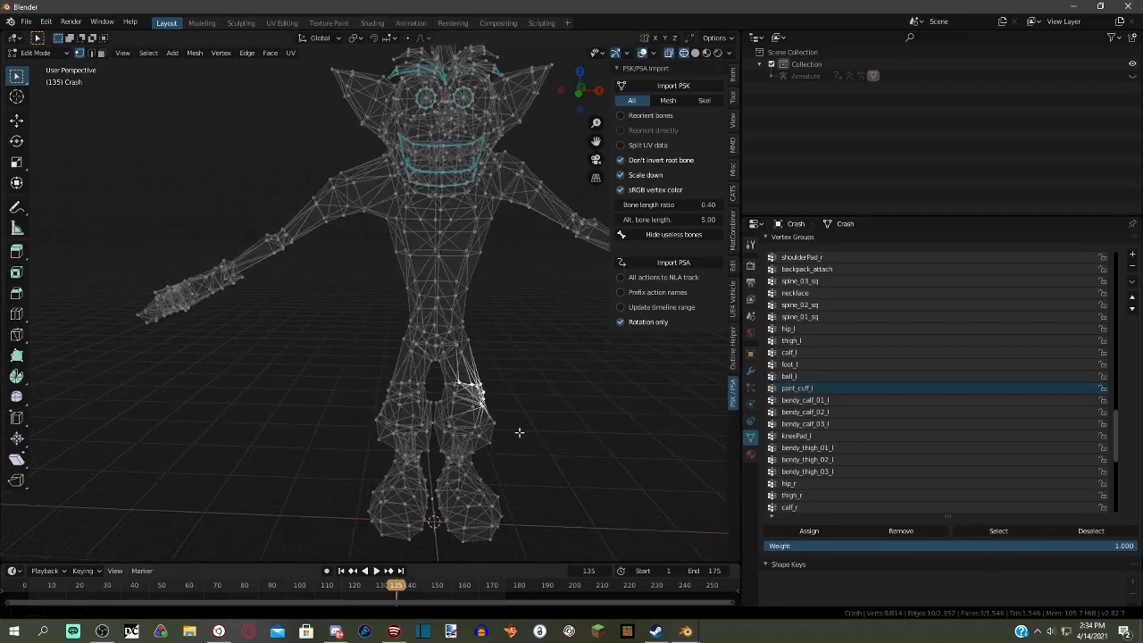
pyautogui.scroll(6, 533, 444)
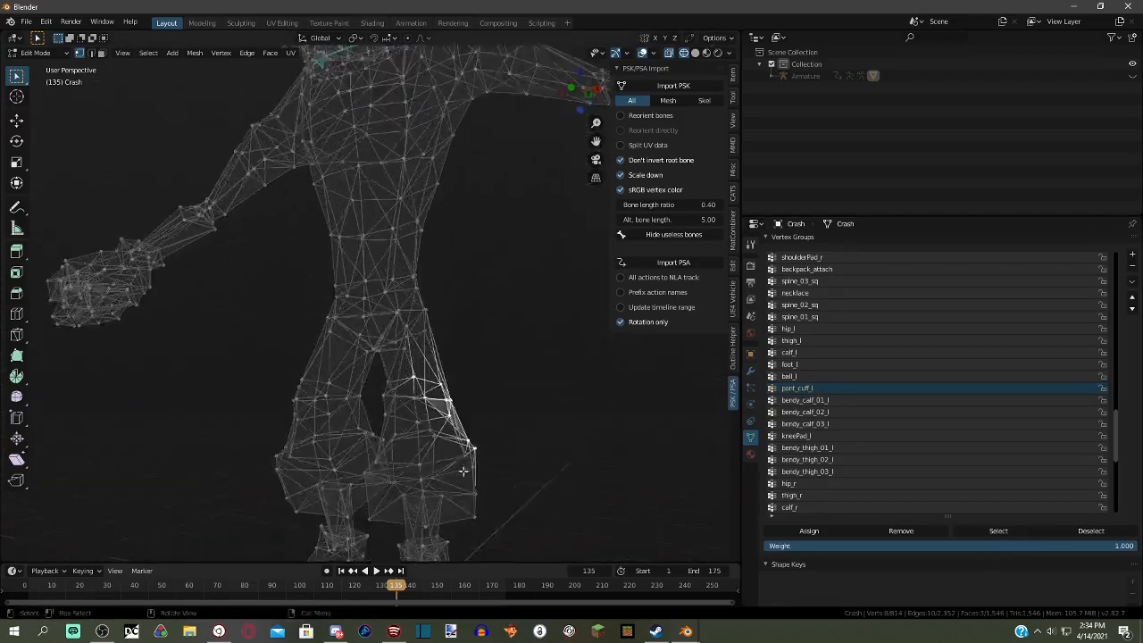
# - Clear the pant_cuff_l vertex selection on the Crash mesh
pyautogui.moveTo(532, 445); pyautogui.dragTo(487, 445, button='middle')
pyautogui.hotkey('alt', 'a')
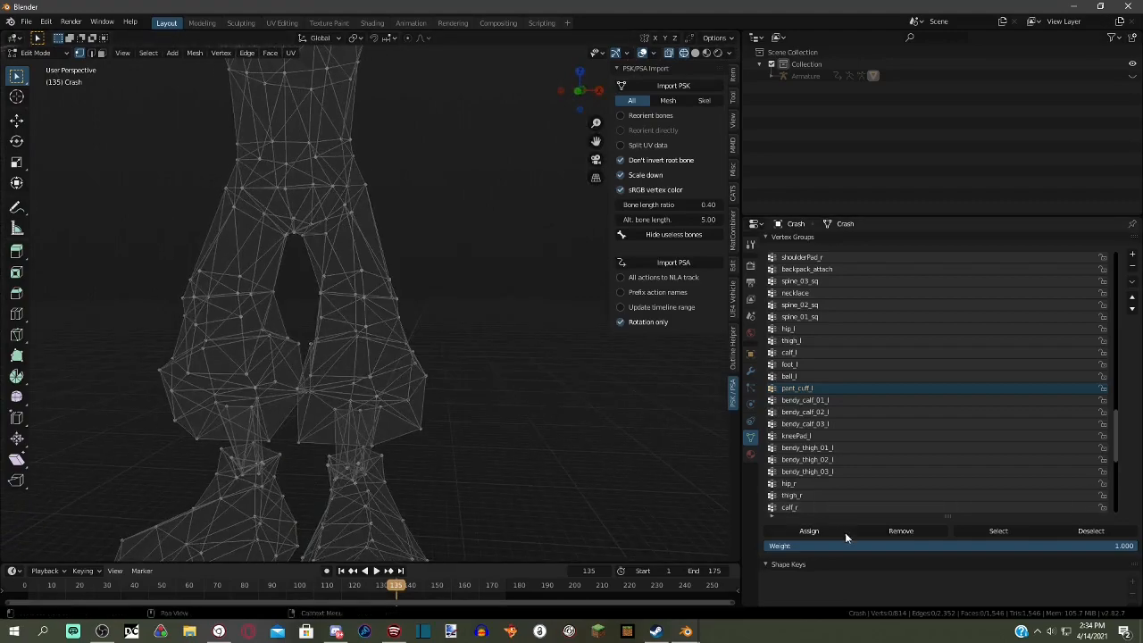
pyautogui.press('a')
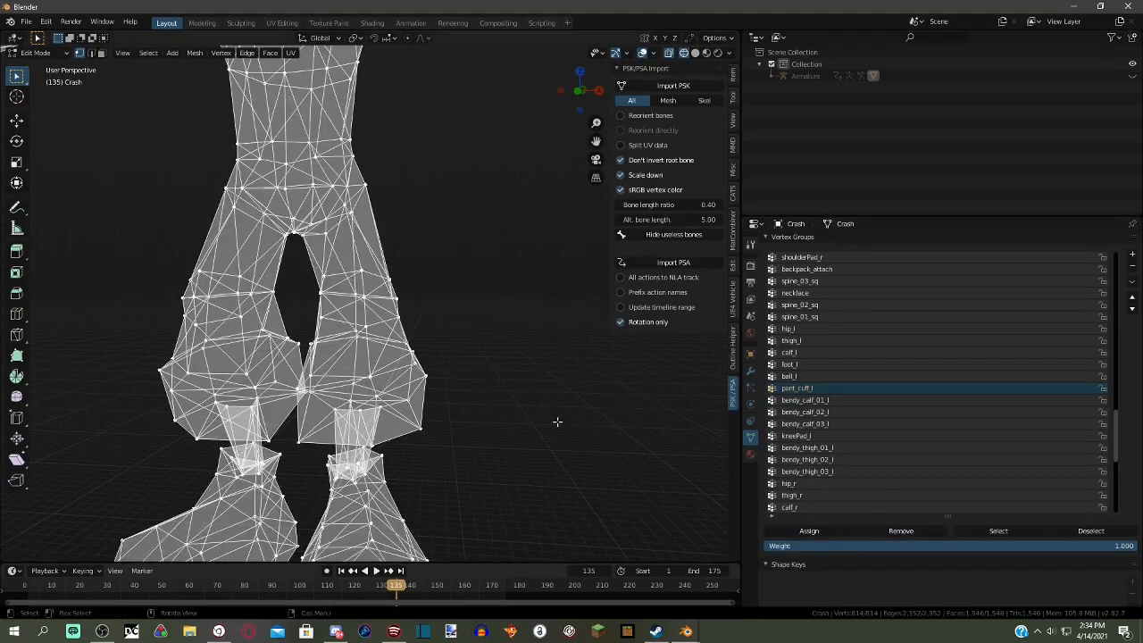
pyautogui.hotkey('alt', 'a')
pyautogui.scroll(-3, 607, 446)
pyautogui.scroll(-5, 836, 403)
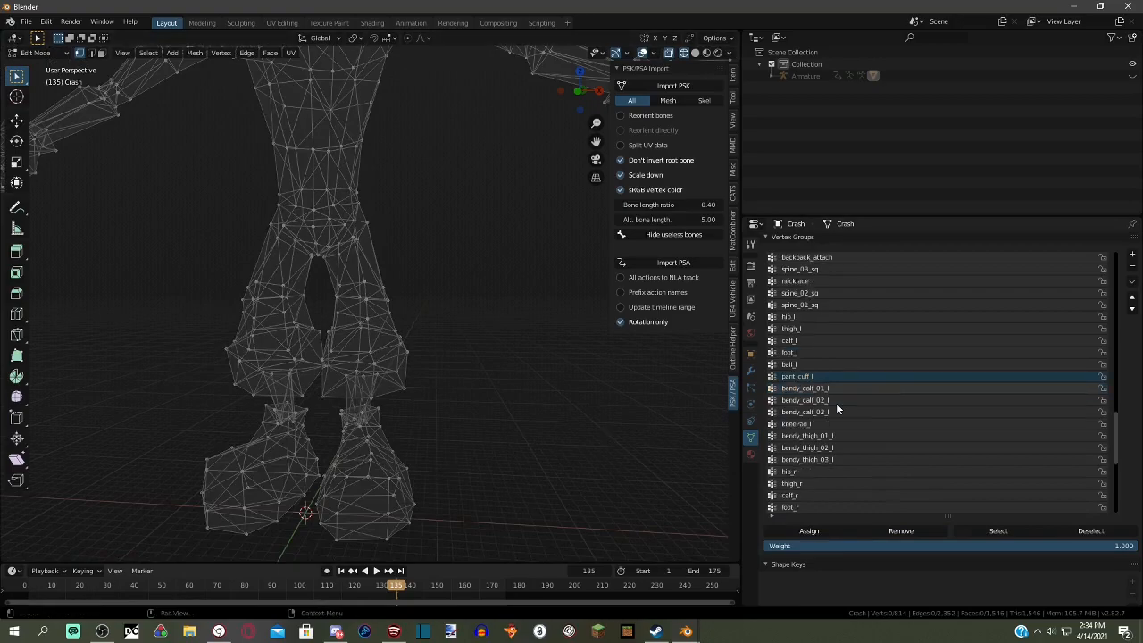
pyautogui.scroll(-3, 692, 380)
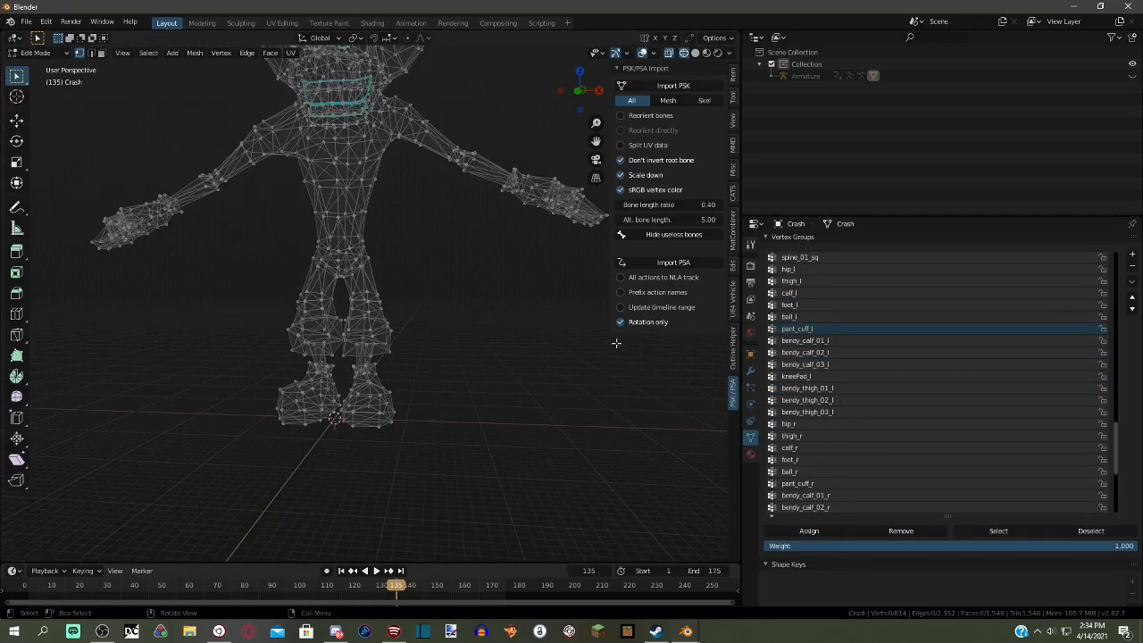
# - Examine which vertices belong to the bendy_calf_01_l, bendy_calf_02_l and bendy_calf_03_l groups
pyautogui.click(984, 530)
pyautogui.hotkey('alt', 'a')
pyautogui.click(970, 527)
pyautogui.hotkey('alt', 'a')
pyautogui.click(817, 364)
pyautogui.click(984, 527)
pyautogui.hotkey('alt', 'a')
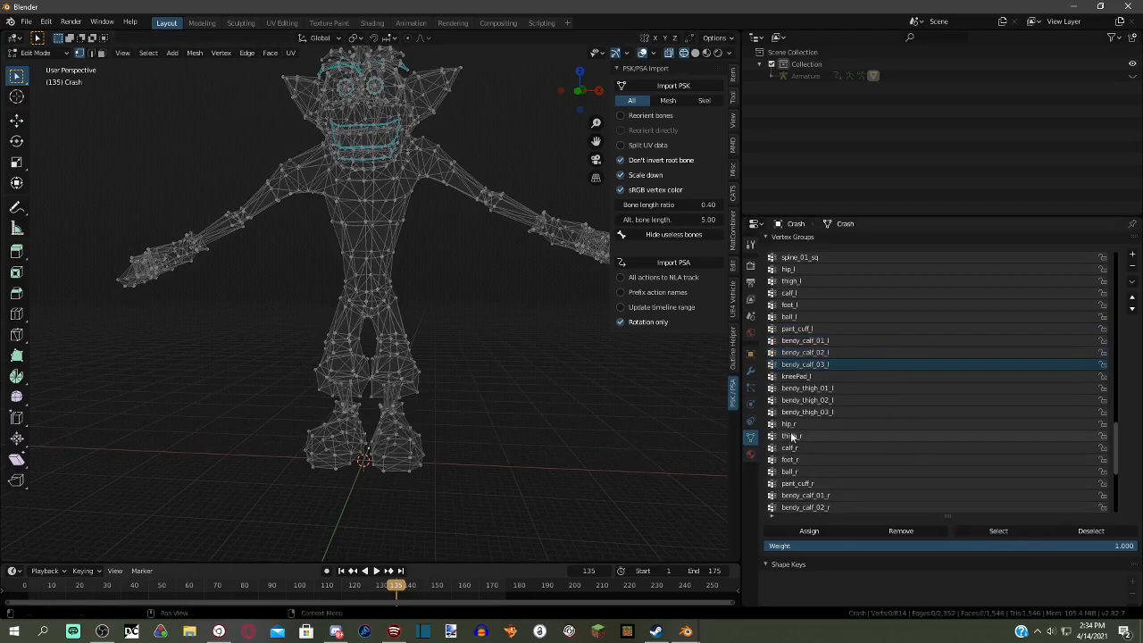
# - Examine which vertices belong to the kneePad_l and bendy_thigh_01_l groups, then clear the selection
pyautogui.click(979, 530)
pyautogui.keyDown('ctrl'); pyautogui.moveTo(303, 272); pyautogui.dragTo(526, 480); pyautogui.keyUp('ctrl')
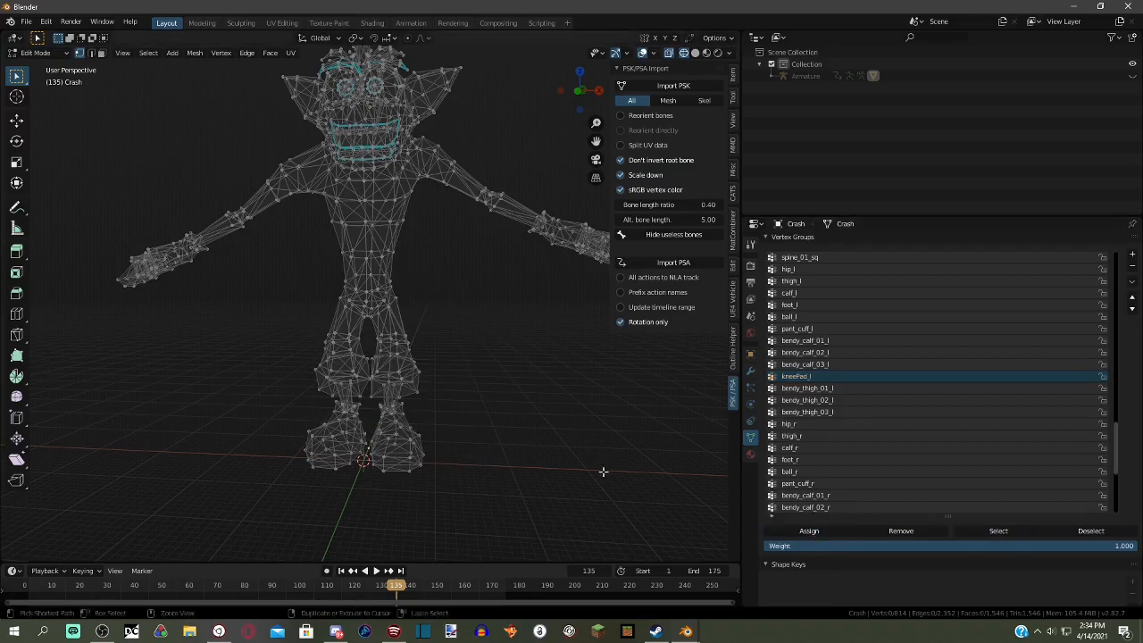
pyautogui.press('a')
pyautogui.hotkey('alt', 'a')
pyautogui.click(988, 533)
pyautogui.scroll(2, 574, 446)
pyautogui.moveTo(575, 447); pyautogui.dragTo(422, 319, button='middle')
pyautogui.hotkey('alt', 'a')
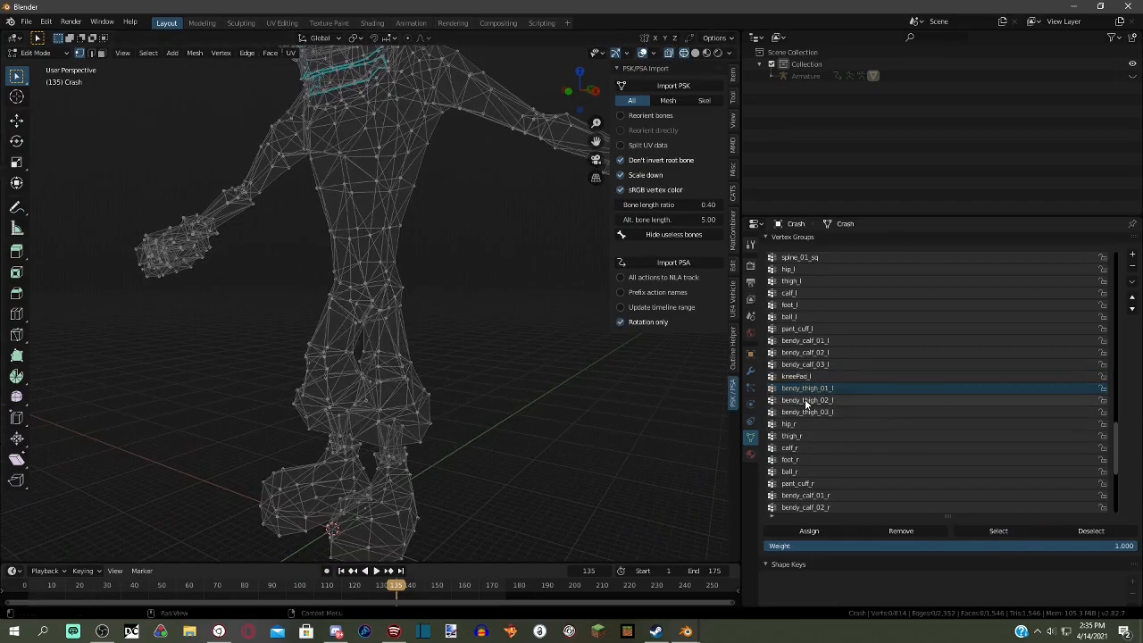
# - Examine which vertices belong to the bendy_thigh_02_l and bendy_thigh_03_l groups
pyautogui.click(991, 532)
pyautogui.hotkey('alt', 'a')
pyautogui.click(865, 410)
pyautogui.click(977, 531)
pyautogui.hotkey('alt', 'a')
# - Examine which vertices belong to the right leg's hip_r and thigh_r groups
pyautogui.click(857, 425)
pyautogui.click(996, 530)
pyautogui.moveTo(688, 440); pyautogui.dragTo(572, 428, button='middle')
pyautogui.hotkey('alt', 'a')
pyautogui.moveTo(716, 428); pyautogui.dragTo(773, 439, button='middle')
pyautogui.click(857, 436)
pyautogui.hotkey('alt', 'a')
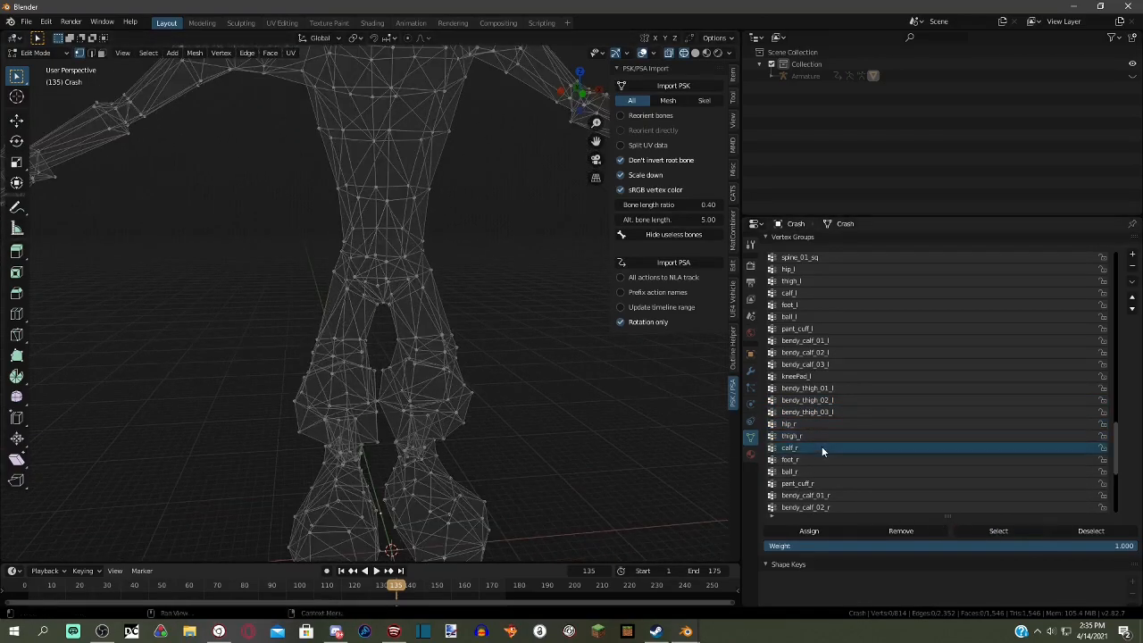
# - Remove every vertex outside the right foot from the foot_r vertex group
pyautogui.click(916, 472)
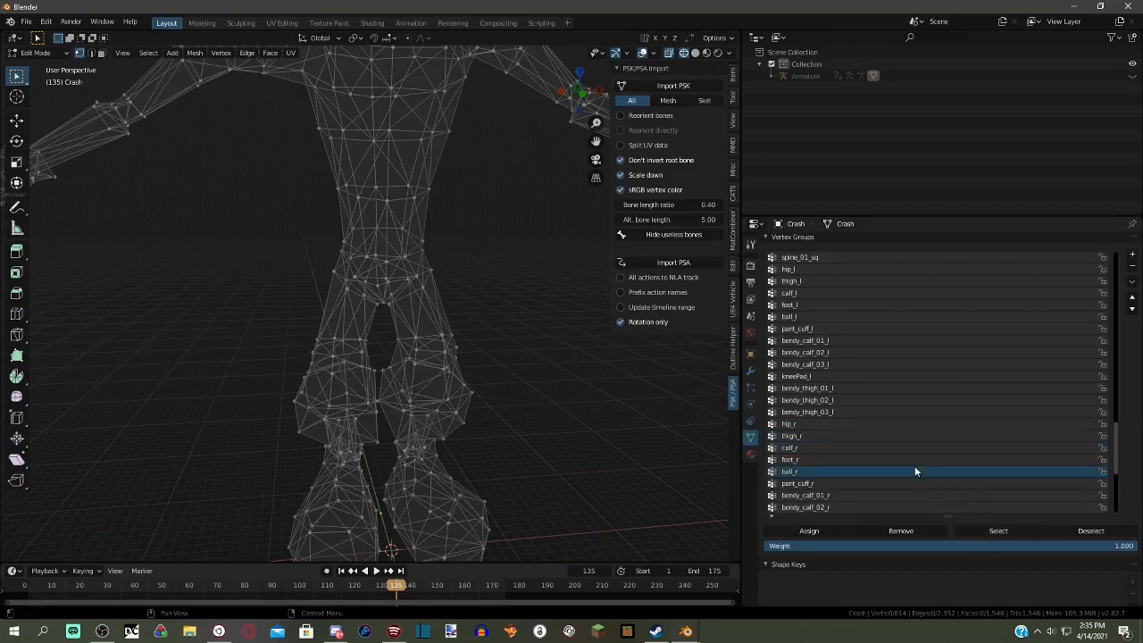
pyautogui.click(875, 461)
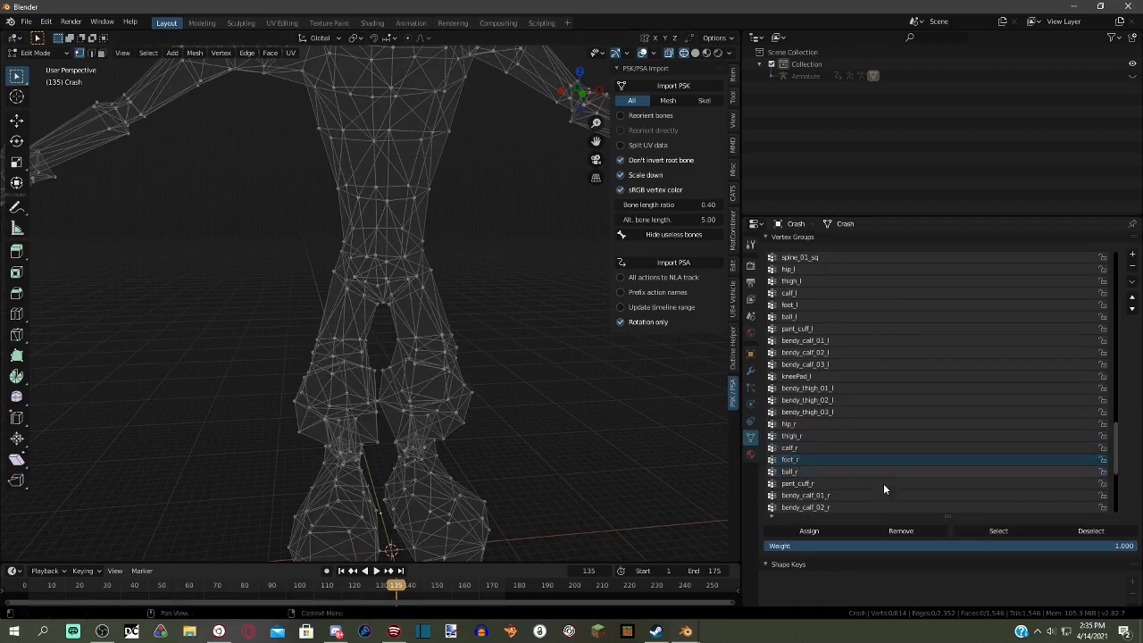
pyautogui.click(980, 532)
pyautogui.scroll(-1, 515, 436)
pyautogui.moveTo(515, 437); pyautogui.dragTo(440, 383, button='middle')
pyautogui.moveTo(287, 321); pyautogui.dragTo(417, 421)
pyautogui.moveTo(429, 417); pyautogui.dragTo(679, 477, button='middle')
pyautogui.hotkey('ctrl', 'i')
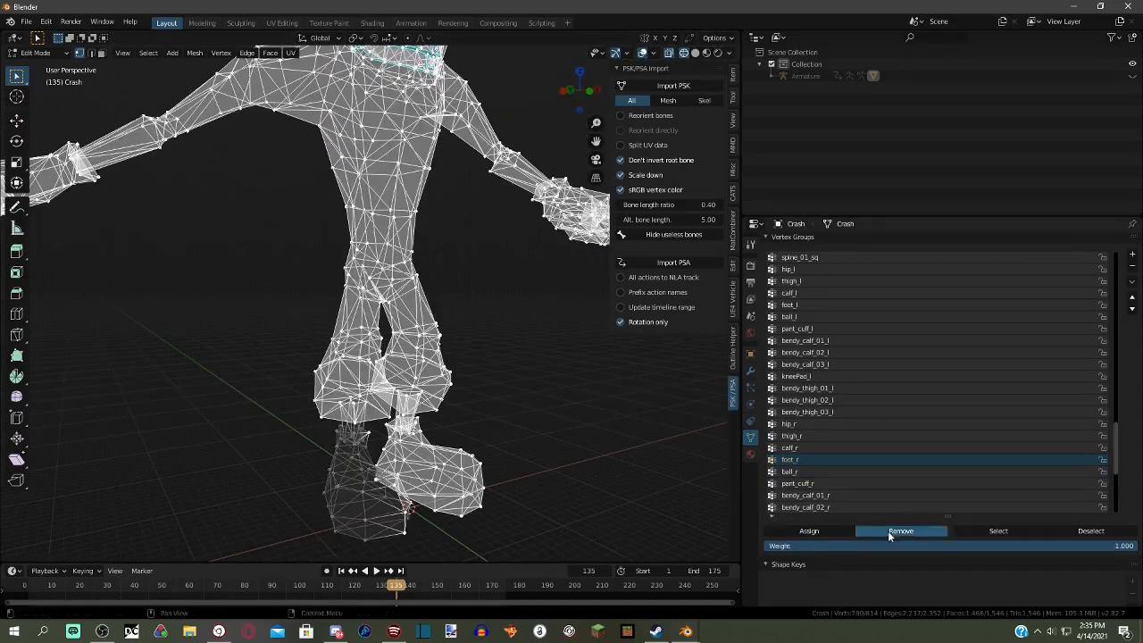
# - Assign the front of the right shoe to ball_r at weight 1.000 and remove all other vertices from that group
pyautogui.click(820, 471)
pyautogui.hotkey('alt', 'a')
pyautogui.click(998, 530)
pyautogui.moveTo(536, 447); pyautogui.dragTo(418, 399, button='middle')
pyautogui.moveTo(418, 399); pyautogui.dragTo(352, 537)
pyautogui.moveTo(418, 437); pyautogui.dragTo(726, 501, button='middle')
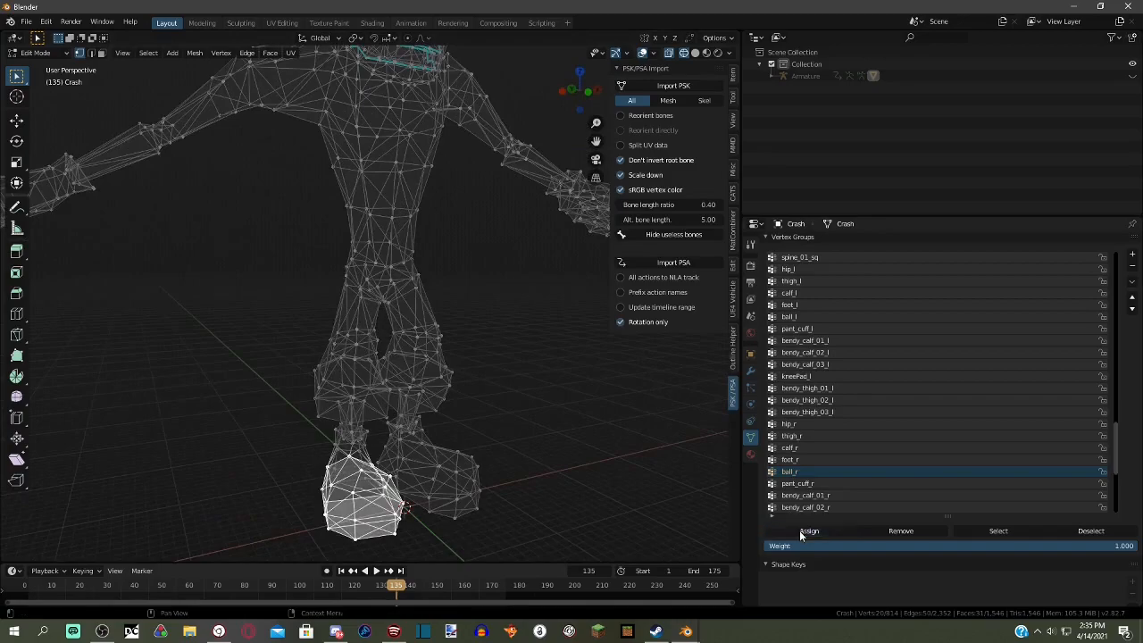
pyautogui.click(799, 531)
pyautogui.hotkey('ctrl', 'i')
pyautogui.click(910, 532)
pyautogui.hotkey('alt', 'a')
# - Examine which vertices belong to the pant_cuff_r and bendy_calf_01_r groups
pyautogui.click(816, 485)
pyautogui.click(997, 531)
pyautogui.scroll(-3, 618, 445)
pyautogui.scroll(2, 528, 363)
pyautogui.click(838, 495)
pyautogui.scroll(-7, 800, 438)
pyautogui.scroll(-4, 849, 473)
pyautogui.scroll(-4, 912, 473)
pyautogui.click(1012, 532)
pyautogui.moveTo(715, 411); pyautogui.dragTo(682, 409, button='middle')
pyautogui.hotkey('alt', 'a')
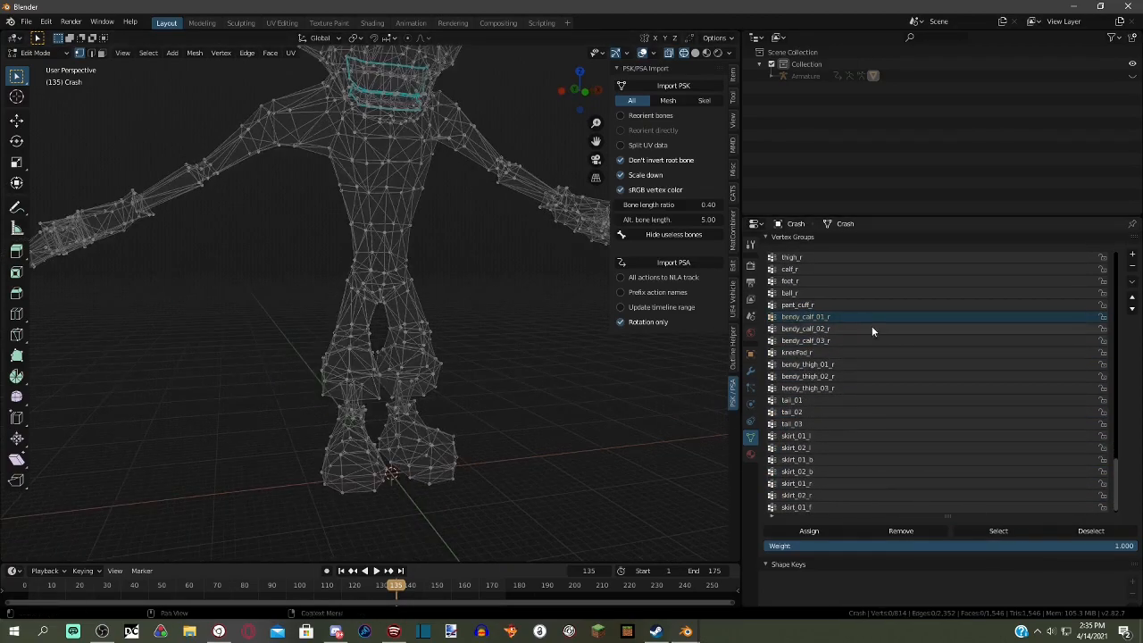
# - Examine which vertices belong to the bendy_calf_02_r and bendy_calf_03_r groups
pyautogui.click(1001, 530)
pyautogui.hotkey('alt', 'a')
pyautogui.click(892, 340)
pyautogui.click(987, 531)
pyautogui.moveTo(679, 420); pyautogui.dragTo(560, 427, button='middle')
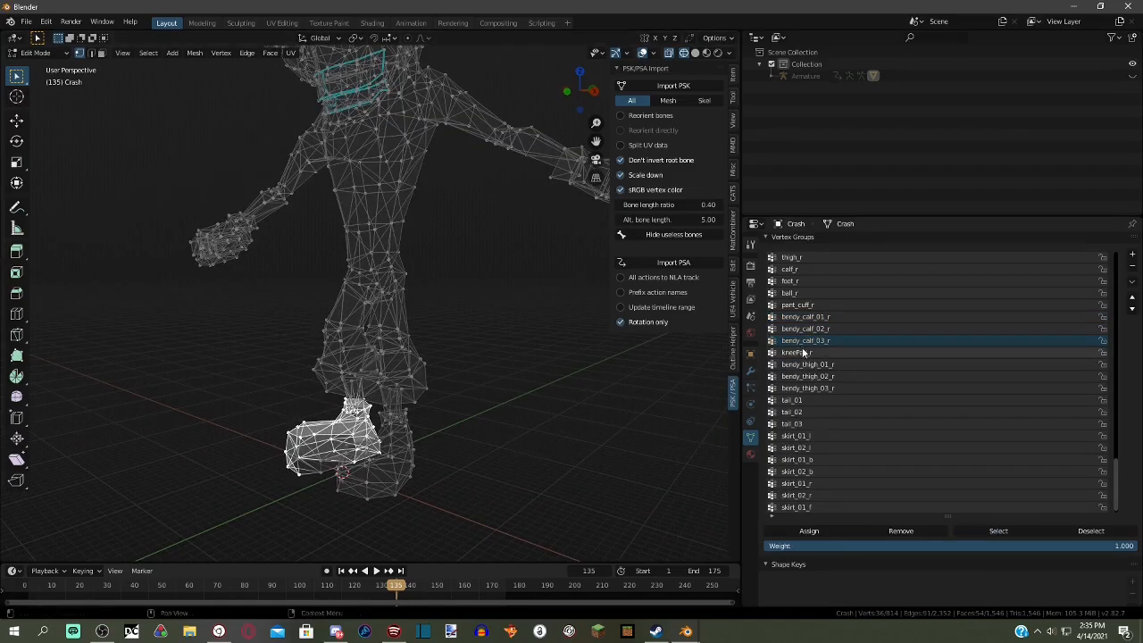
pyautogui.hotkey('alt', 'a')
# - Examine the vertices of the kneePad_r, right bendy_thigh and tail_01 groups
pyautogui.click(841, 352)
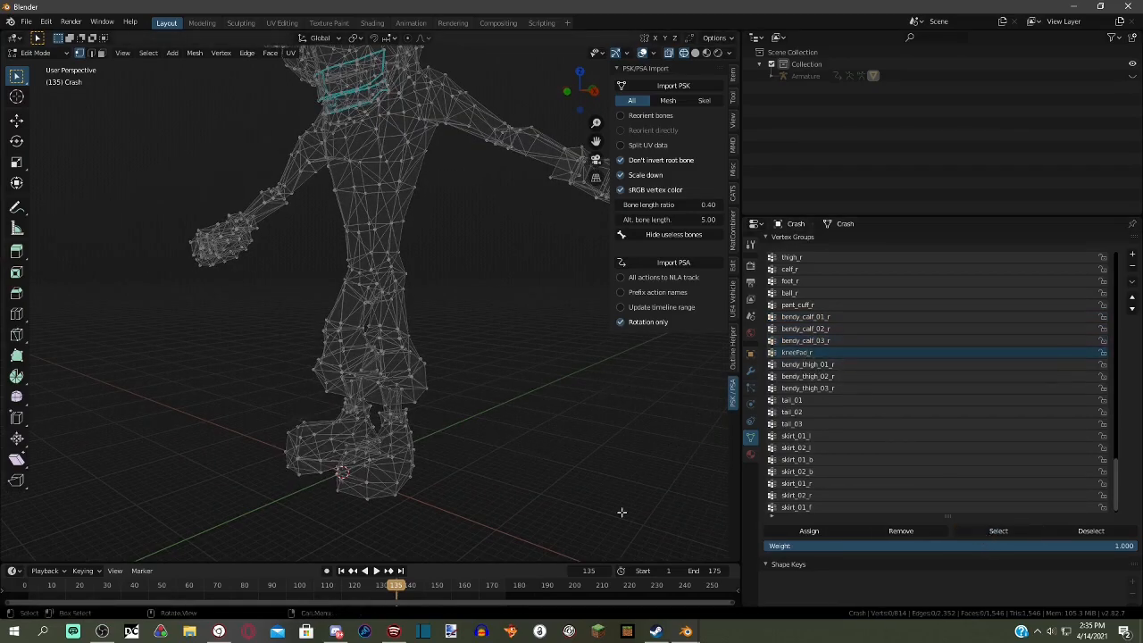
pyautogui.click(854, 364)
pyautogui.click(999, 530)
pyautogui.hotkey('alt', 'a')
pyautogui.click(912, 377)
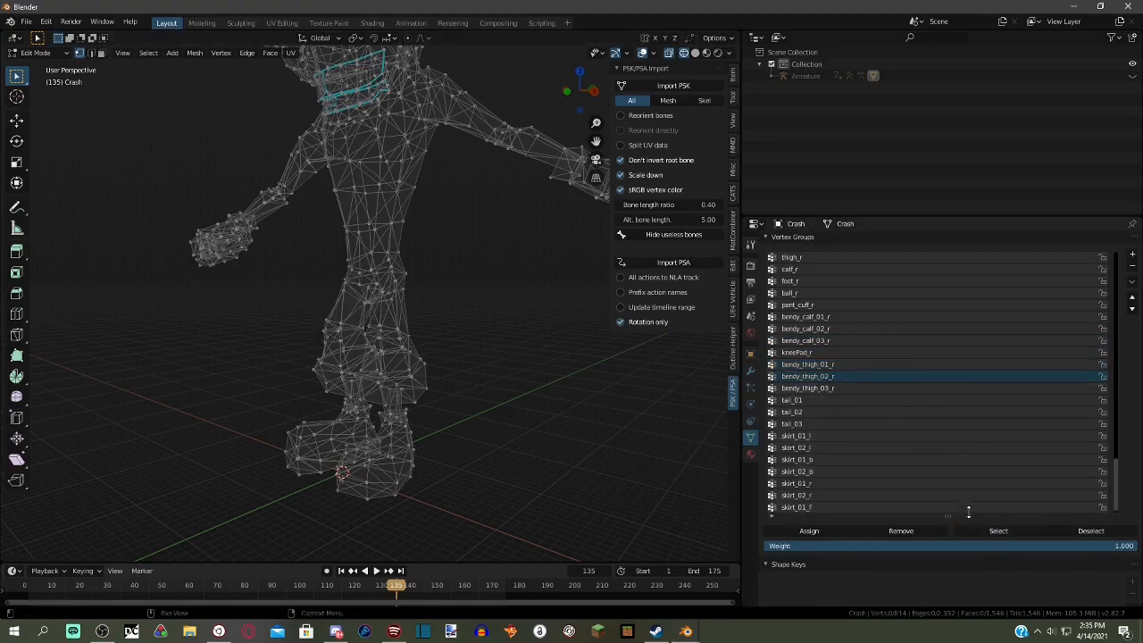
pyautogui.click(999, 531)
pyautogui.click(924, 400)
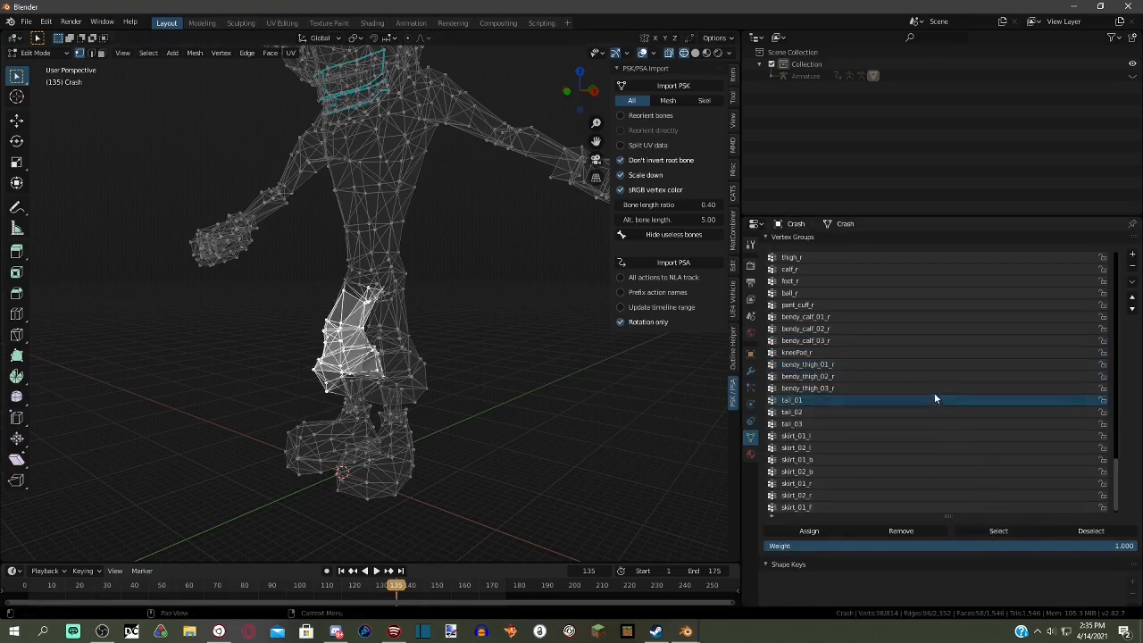
pyautogui.click(1003, 530)
pyautogui.hotkey('alt', 'a')
pyautogui.moveTo(688, 431); pyautogui.dragTo(880, 454, button='middle')
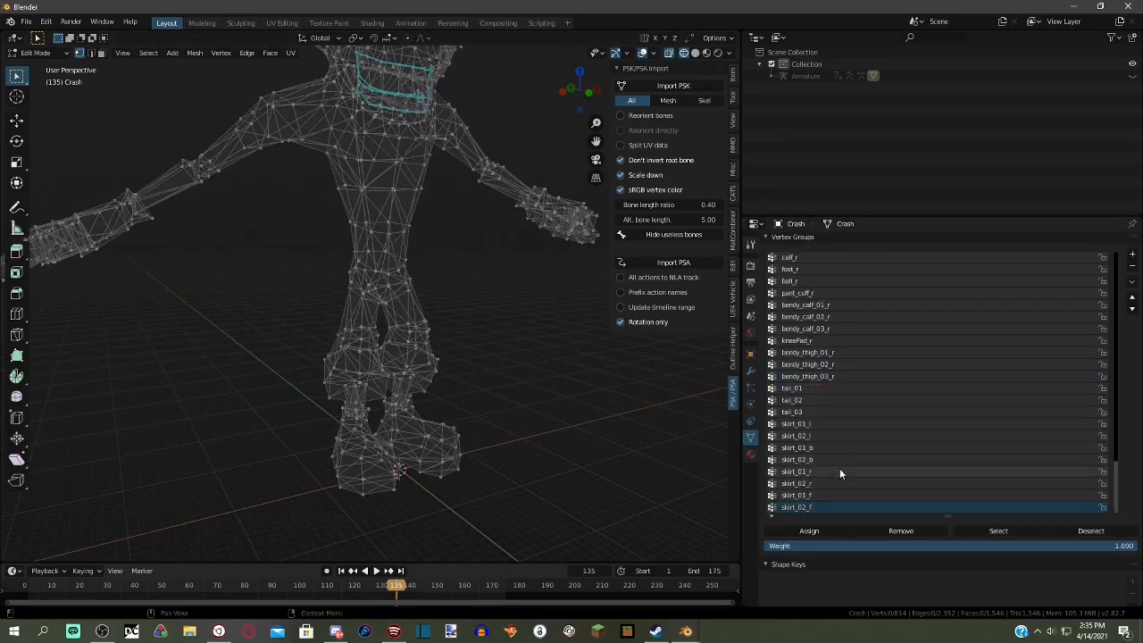
# - Delete the unneeded skirt and tail vertex groups, from skirt_02_f up to tail_01
pyautogui.click(1134, 269)
pyautogui.click(1133, 270)
pyautogui.click(1133, 269)
pyautogui.click(1134, 269)
pyautogui.click(1133, 269)
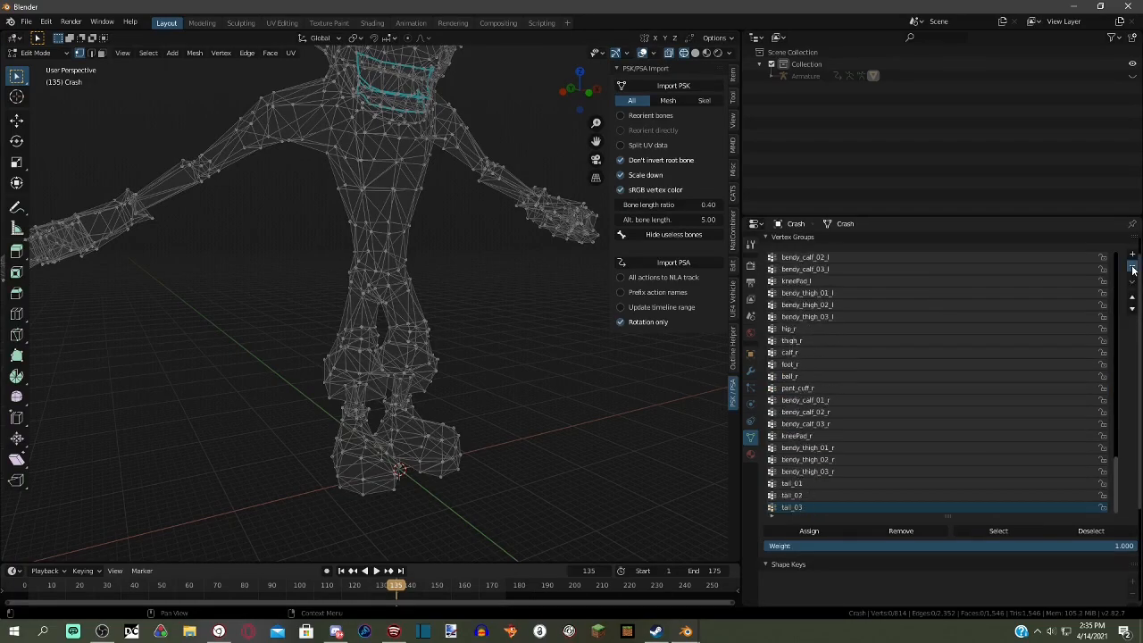
pyautogui.click(1133, 270)
# - Play the animation in Object Mode with Material Preview shading to check how the mesh deforms
pyautogui.scroll(-3, 446, 339)
pyautogui.moveTo(447, 340); pyautogui.dragTo(482, 265, button='middle')
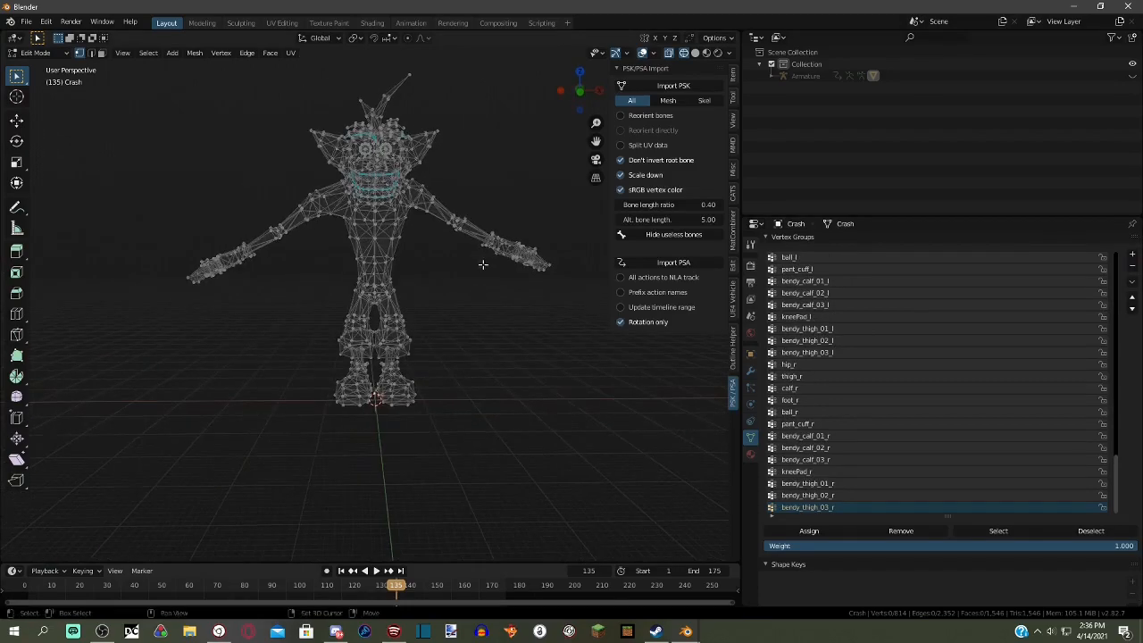
pyautogui.scroll(1, 475, 331)
pyautogui.scroll(2, 459, 342)
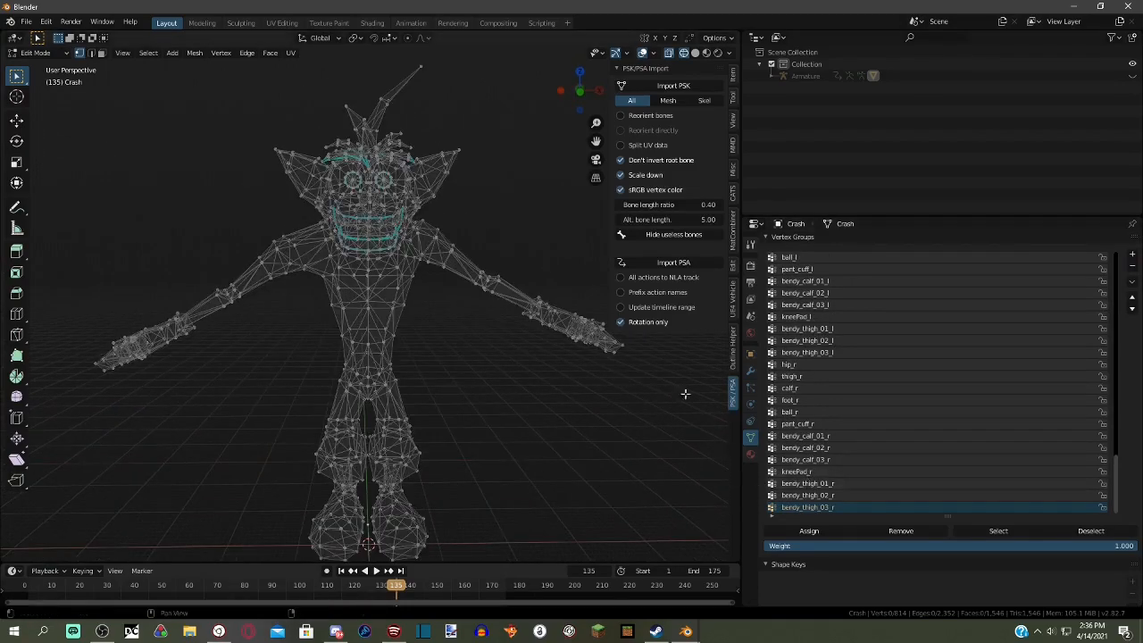
pyautogui.click(707, 53)
pyautogui.press('Tab')
pyautogui.press('space')
pyautogui.moveTo(476, 372); pyautogui.dragTo(641, 376, button='middle')
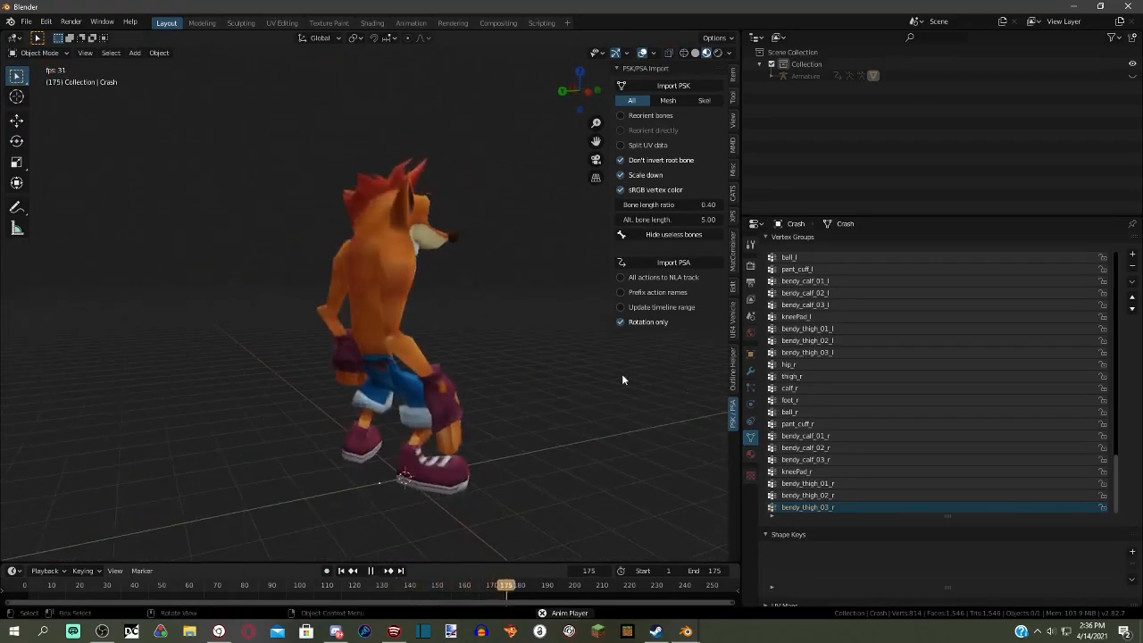
pyautogui.scroll(3, 591, 340)
pyautogui.moveTo(591, 340); pyautogui.dragTo(415, 297, button='middle')
pyautogui.press('space')
pyautogui.press('space')
pyautogui.press('space')
# - Put the Crash mesh into Edit Mode with wireframe shading and zoom in on the legs
pyautogui.click(415, 296)
pyautogui.click(64, 54)
pyautogui.click(55, 80)
pyautogui.keyDown('shift'); pyautogui.moveTo(676, 421); pyautogui.dragTo(673, 188, button='middle'); pyautogui.keyUp('shift')
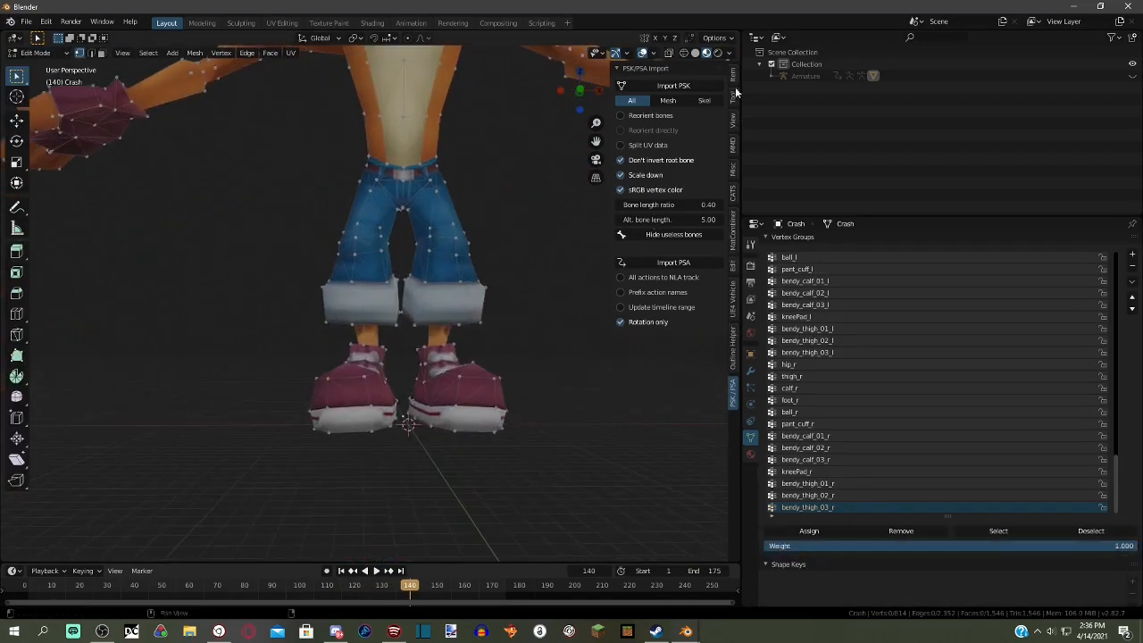
pyautogui.moveTo(464, 212); pyautogui.dragTo(601, 269, button='middle')
pyautogui.click(684, 53)
pyautogui.scroll(4, 560, 271)
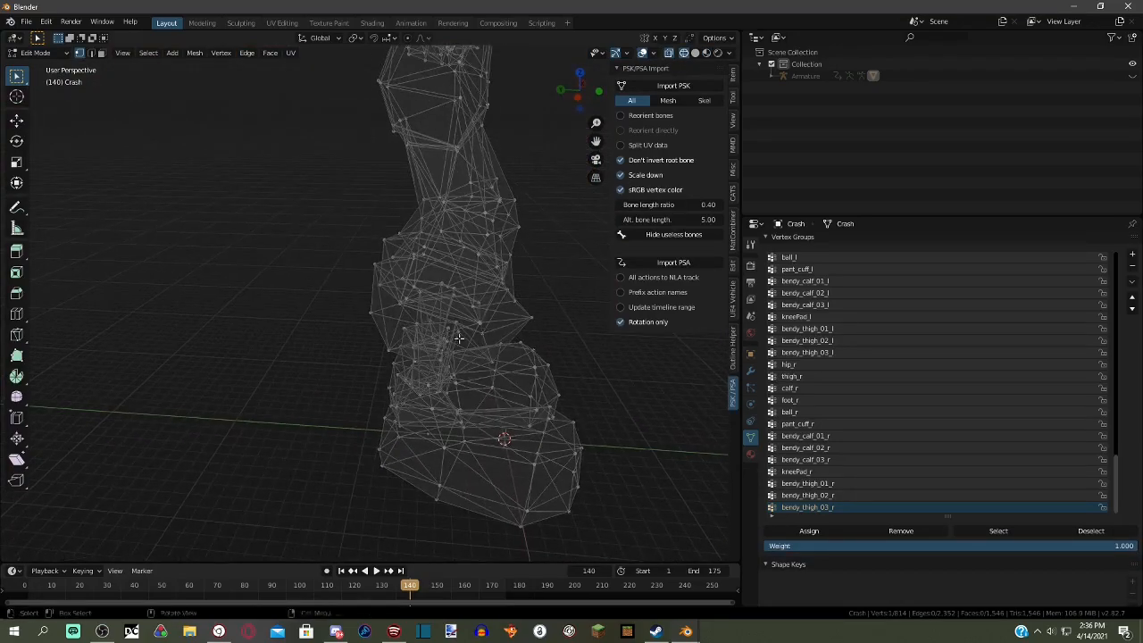
pyautogui.moveTo(339, 295); pyautogui.dragTo(684, 411, button='middle')
pyautogui.scroll(7, 866, 434)
pyautogui.scroll(3, 864, 433)
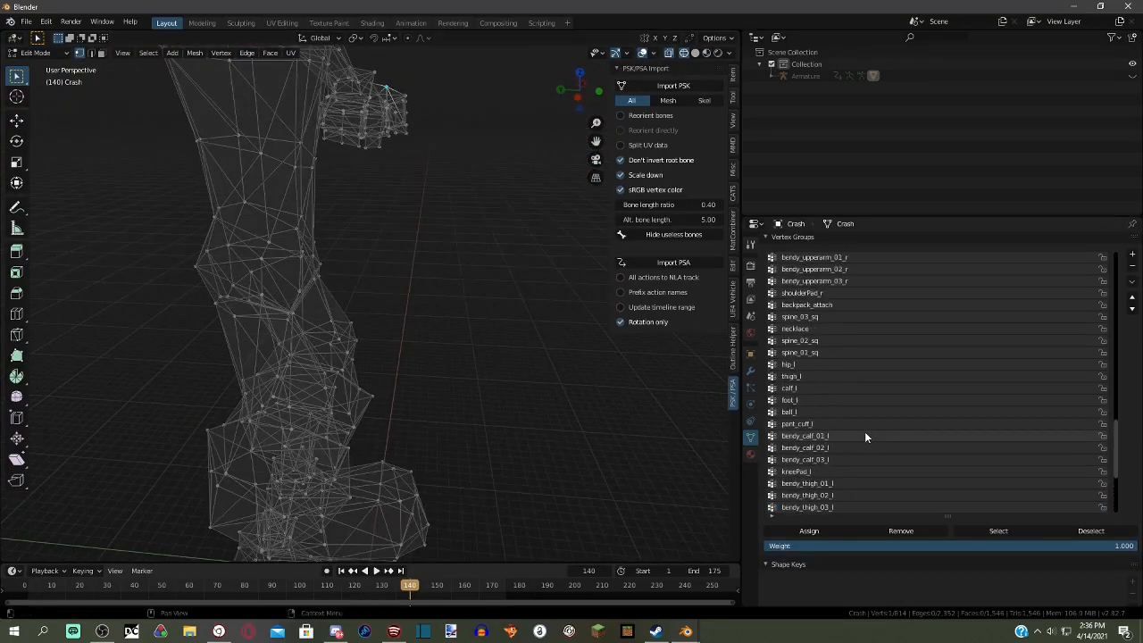
# - Assign the left hip and thigh vertices to thigh_l at weight 1.000 and remove all other vertices from that group
pyautogui.click(825, 376)
pyautogui.moveTo(655, 402); pyautogui.dragTo(416, 394, button='middle')
pyautogui.click(988, 532)
pyautogui.moveTo(456, 277); pyautogui.dragTo(479, 274, button='middle')
pyautogui.moveTo(504, 240); pyautogui.dragTo(403, 409)
pyautogui.moveTo(433, 287); pyautogui.dragTo(554, 373, button='middle')
pyautogui.click(815, 534)
pyautogui.hotkey('ctrl', 'i')
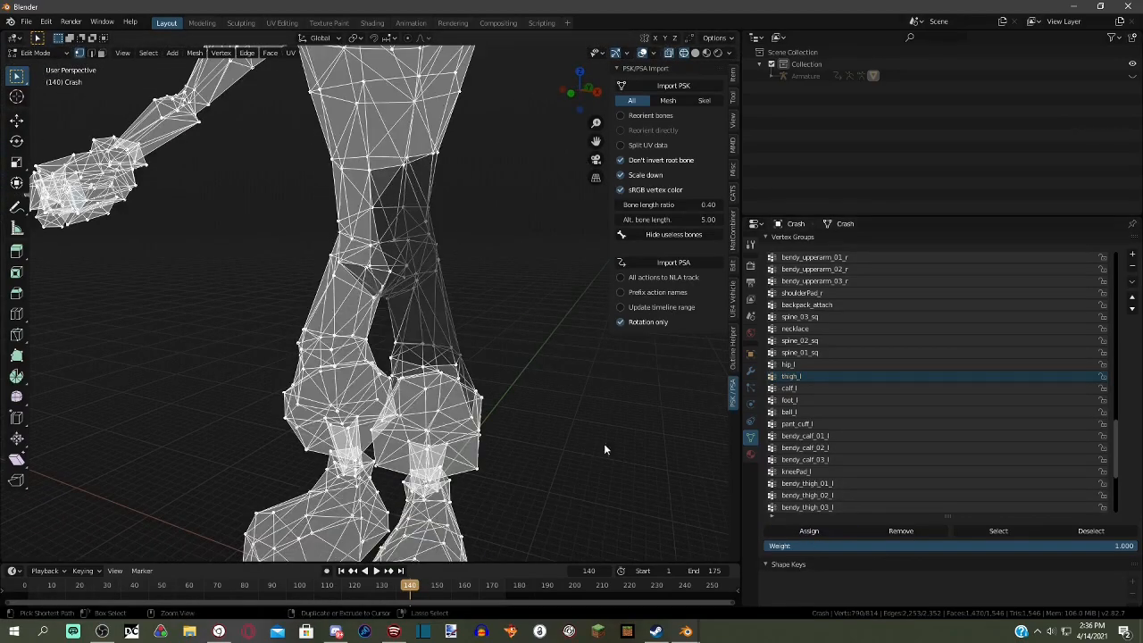
pyautogui.click(904, 532)
pyautogui.hotkey('alt', 'a')
# - Assign the right hip and upper thigh vertices to thigh_r at weight 1.000 and remove all other vertices from that group
pyautogui.scroll(-2, 882, 460)
pyautogui.scroll(-11, 883, 463)
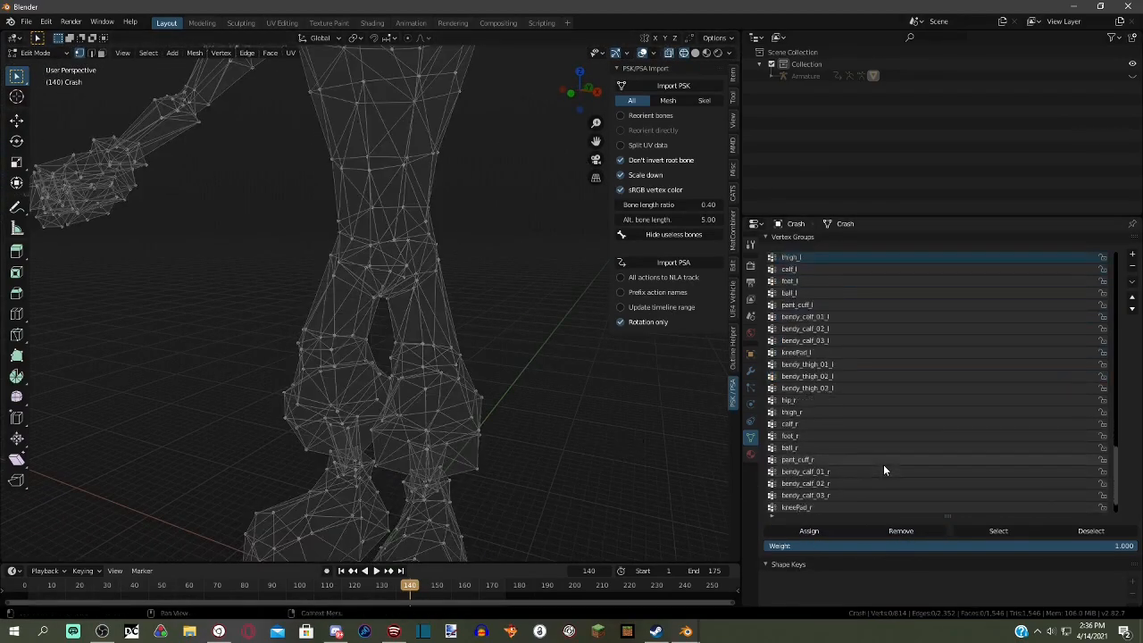
pyautogui.click(860, 375)
pyautogui.click(859, 364)
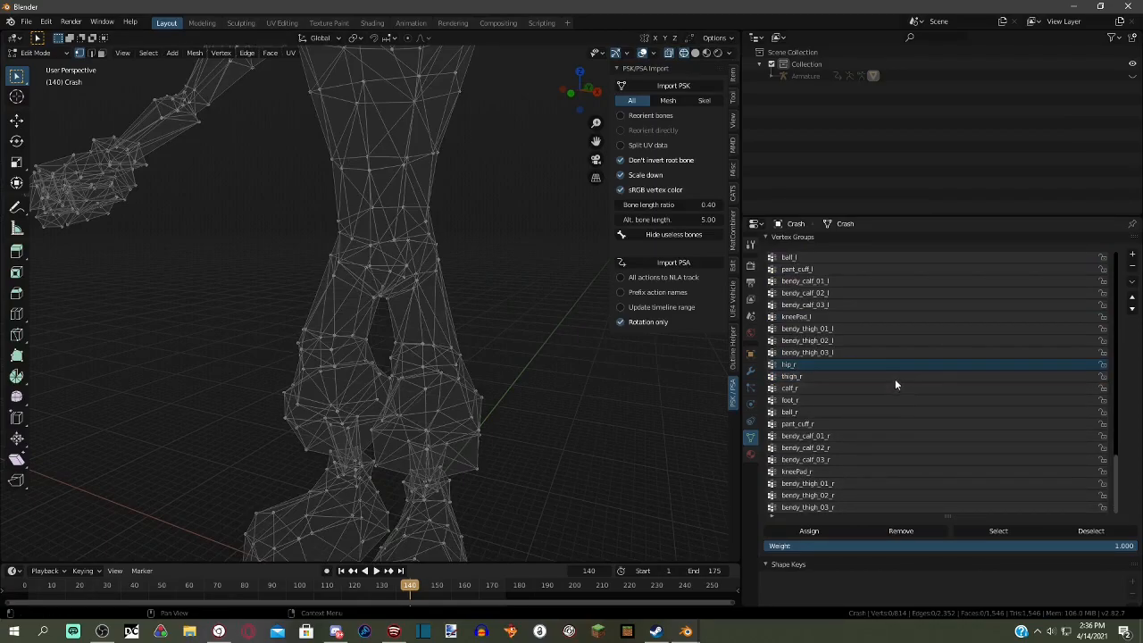
pyautogui.click(990, 532)
pyautogui.moveTo(424, 328); pyautogui.dragTo(551, 357, button='middle')
pyautogui.moveTo(295, 318); pyautogui.dragTo(286, 252, button='middle')
pyautogui.moveTo(399, 356); pyautogui.dragTo(402, 375)
pyautogui.moveTo(402, 375); pyautogui.dragTo(332, 301, button='middle')
pyautogui.moveTo(426, 344); pyautogui.dragTo(424, 252, button='middle')
pyautogui.moveTo(387, 317)
pyautogui.mouseDown(button='middle')
pyautogui.moveTo(371, 299)
pyautogui.moveTo(345, 314)
pyautogui.moveTo(368, 308)
pyautogui.mouseUp(button='middle')
pyautogui.click(790, 534)
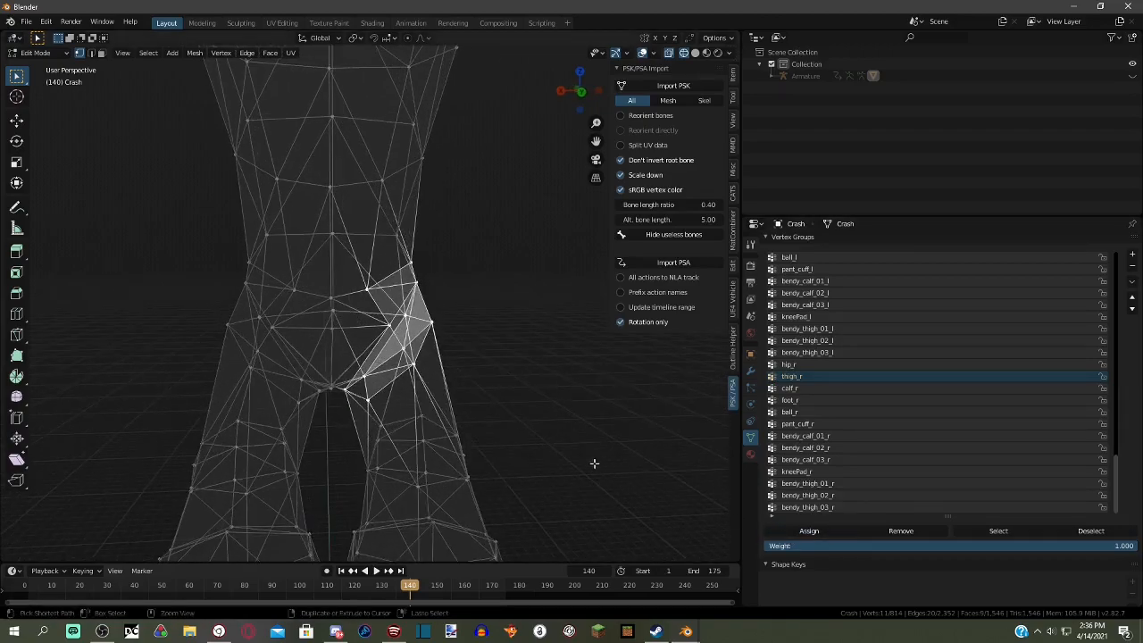
pyautogui.hotkey('ctrl', 'i')
pyautogui.click(885, 527)
# - Play the animation in Object Mode with Material Preview shading to check the hips and thighs from several angles
pyautogui.click(470, 383)
pyautogui.moveTo(470, 384); pyautogui.dragTo(191, 350, button='middle')
pyautogui.click(43, 53)
pyautogui.click(43, 67)
pyautogui.press('space')
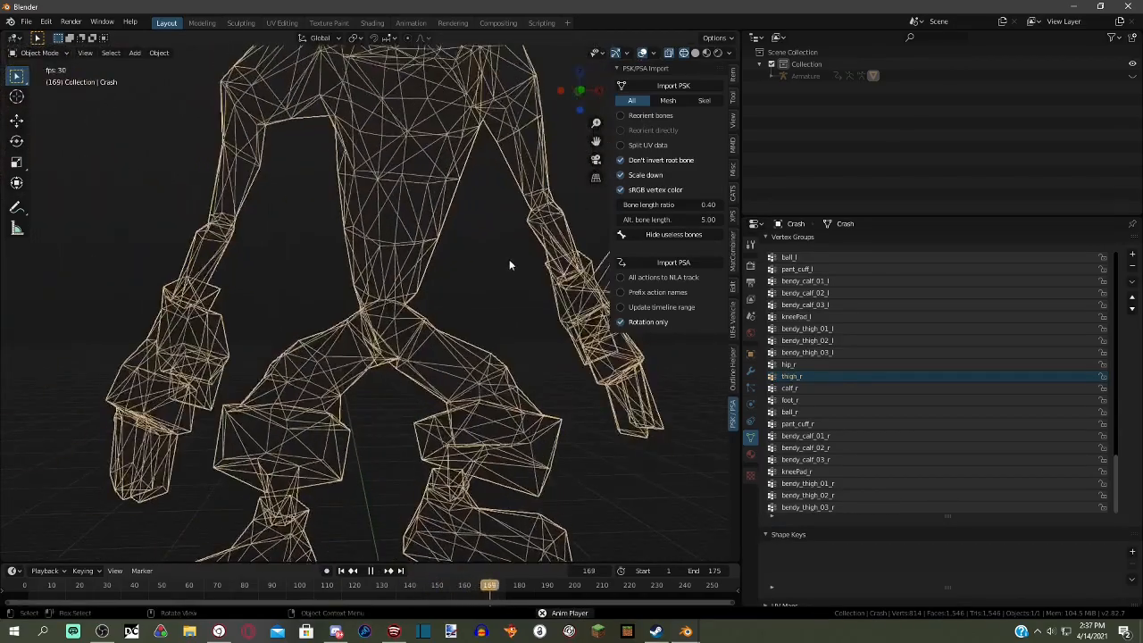
pyautogui.click(705, 52)
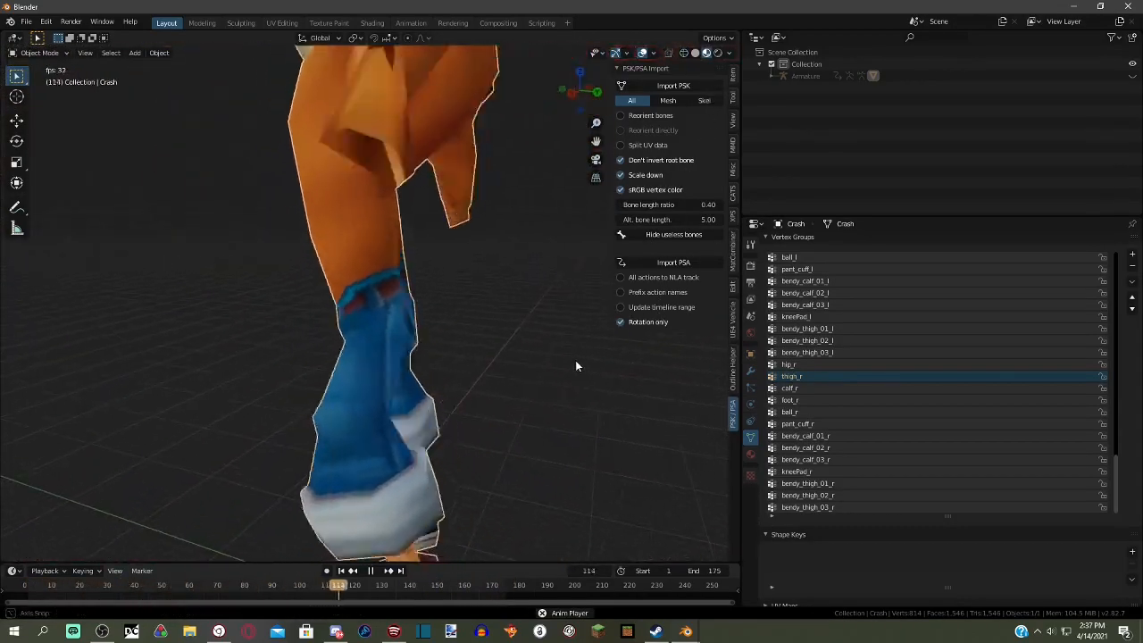
pyautogui.scroll(-5, 415, 355)
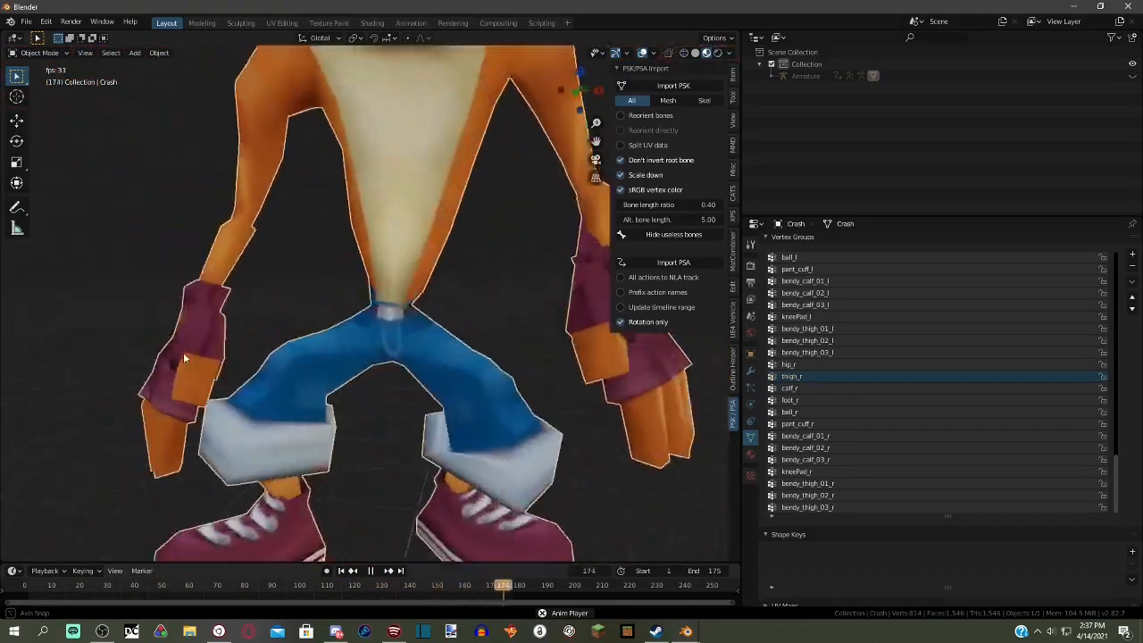
pyautogui.moveTo(458, 370); pyautogui.dragTo(415, 401, button='middle')
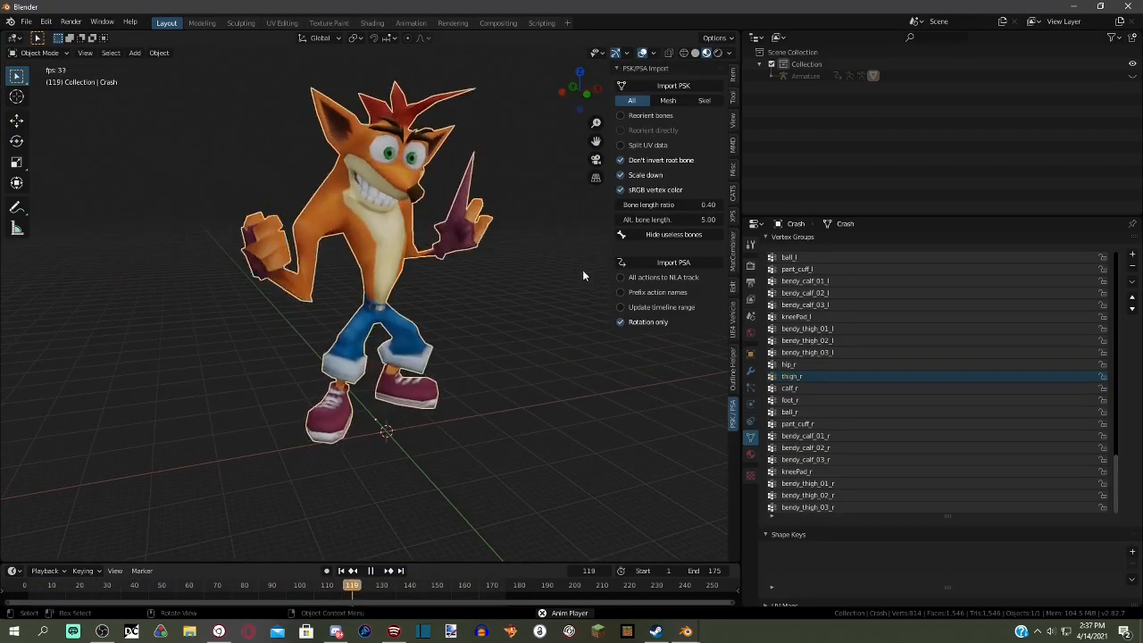
# - Stop the animation, then unhide and select the armature
pyautogui.press('space')
pyautogui.click(673, 262)
pyautogui.click(885, 501)
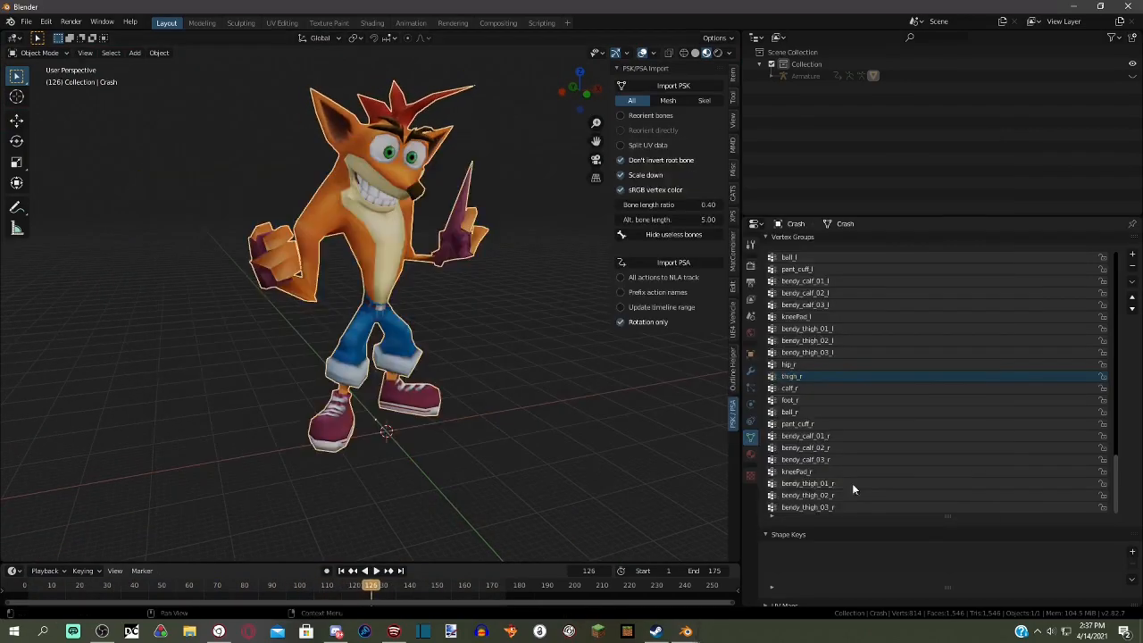
pyautogui.click(438, 261)
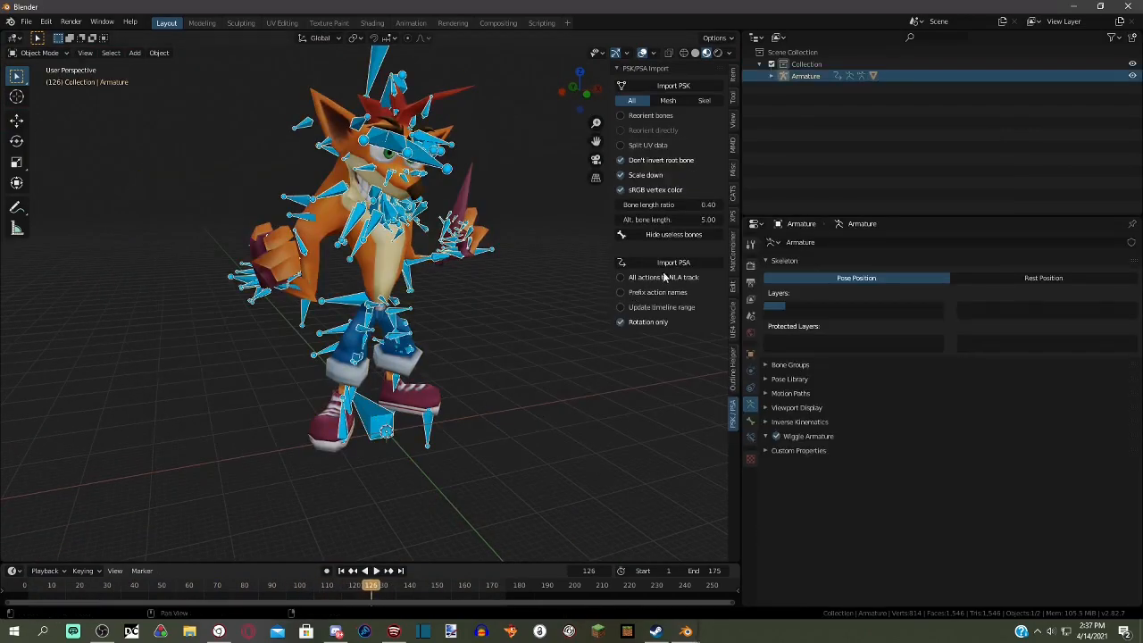
# - Import another PSA animation onto the armature and play it on the Crash mesh with the armature hidden
pyautogui.click(673, 262)
pyautogui.doubleClick(505, 236)
pyautogui.press('space')
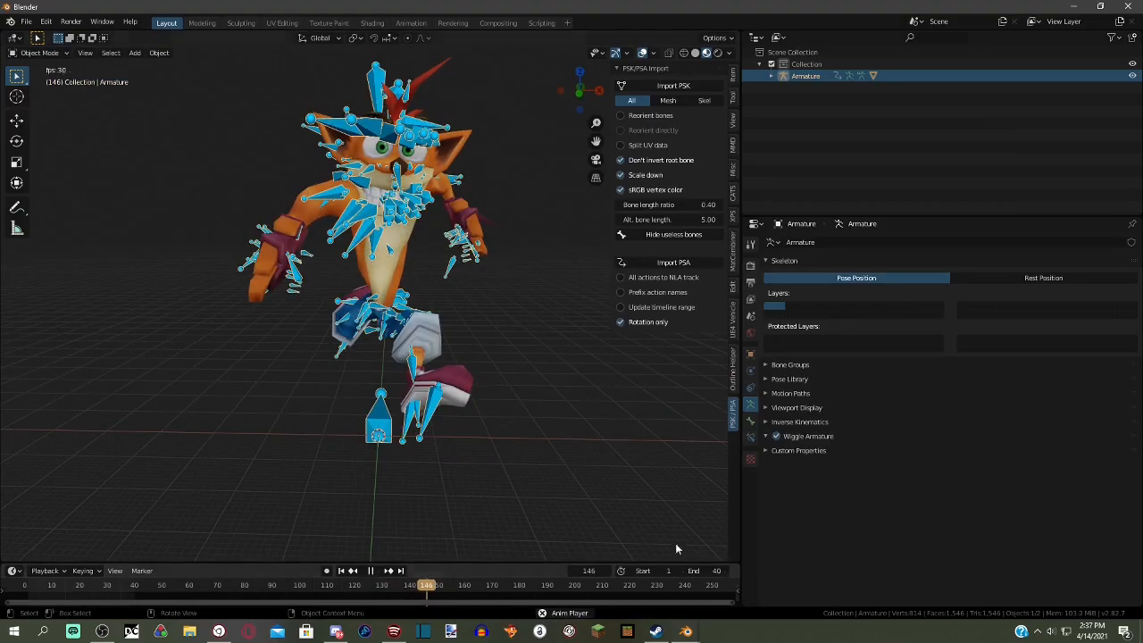
pyautogui.click(450, 306)
pyautogui.moveTo(551, 340); pyautogui.dragTo(576, 335, button='middle')
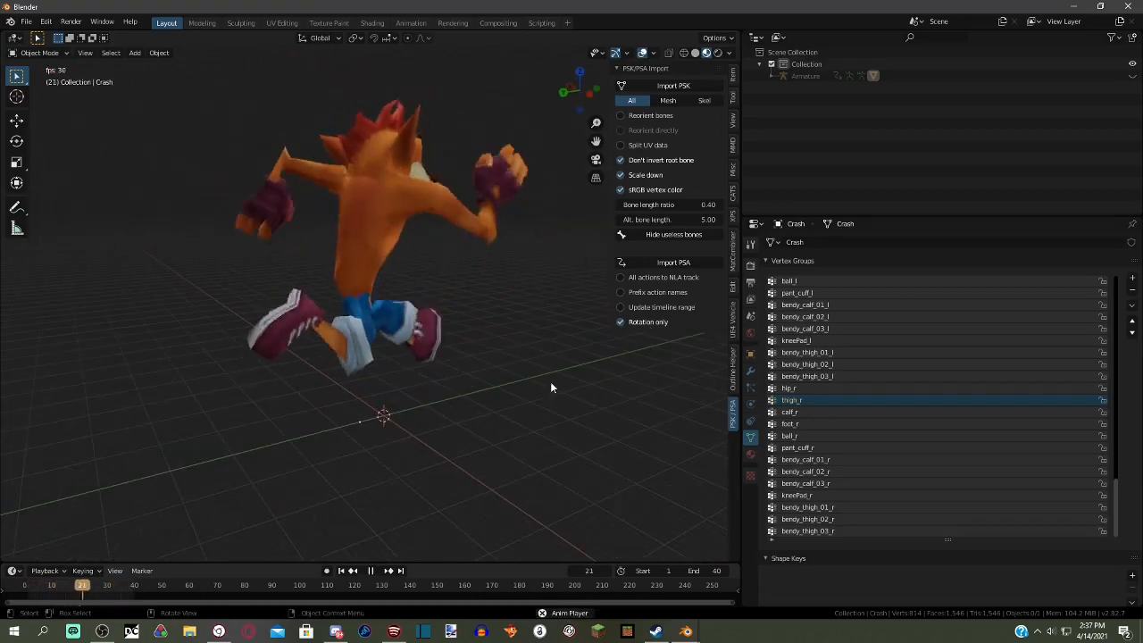
# - Set the timeline's end frame to 36, check the looping run from the front, and stop playback
pyautogui.click(683, 570)
pyautogui.click(683, 571)
pyautogui.click(684, 571)
pyautogui.click(683, 571)
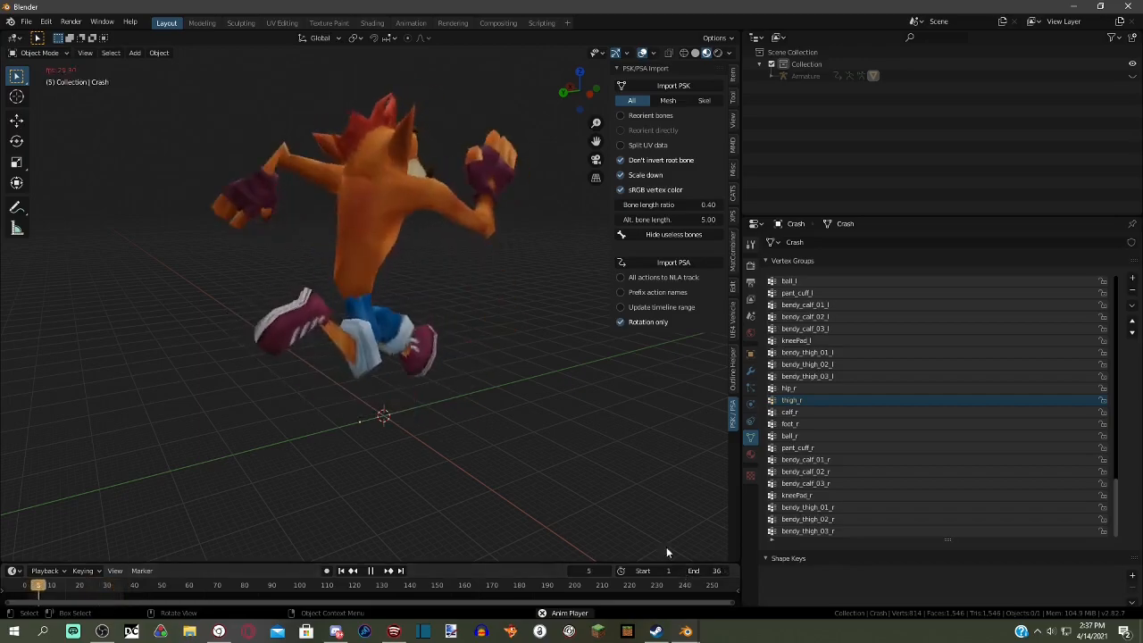
pyautogui.moveTo(564, 437); pyautogui.dragTo(475, 350, button='middle')
pyautogui.press('space')
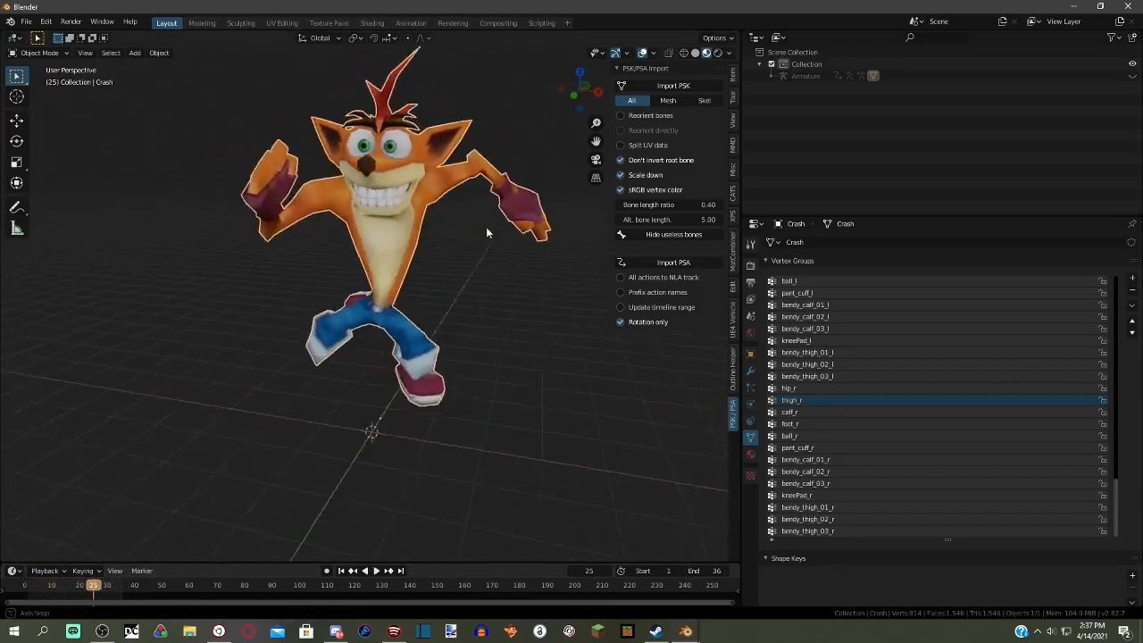
# - Switch the Crash mesh to Edit Mode and show it in wireframe
pyautogui.moveTo(490, 232); pyautogui.dragTo(403, 240, button='middle')
pyautogui.click(36, 53)
pyautogui.click(35, 71)
pyautogui.moveTo(291, 228)
pyautogui.mouseDown(button='middle')
pyautogui.moveTo(523, 284)
pyautogui.moveTo(523, 335)
pyautogui.mouseUp(button='middle')
pyautogui.click(684, 54)
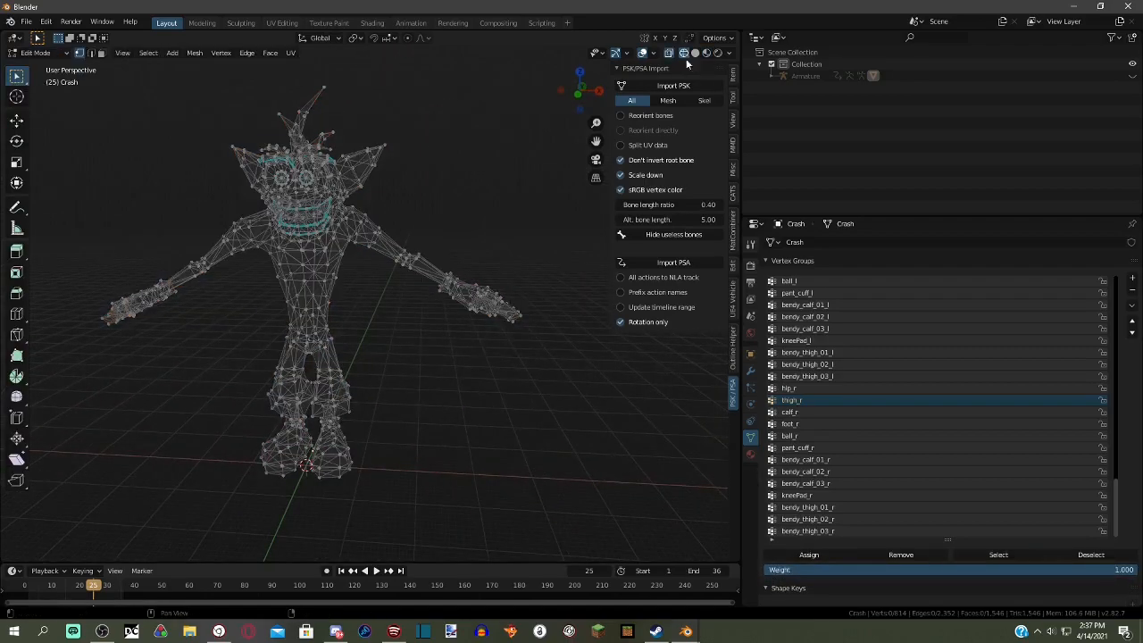
# - Select the left hand's vertices and remove all other vertices from the hand_l group
pyautogui.scroll(4, 536, 268)
pyautogui.scroll(5, 929, 431)
pyautogui.scroll(8, 933, 434)
pyautogui.scroll(3, 936, 426)
pyautogui.scroll(15, 860, 435)
pyautogui.click(847, 341)
pyautogui.click(994, 555)
pyautogui.moveTo(625, 415); pyautogui.dragTo(585, 429, button='middle')
pyautogui.moveTo(590, 439); pyautogui.dragTo(411, 176)
pyautogui.moveTo(521, 423); pyautogui.dragTo(416, 232)
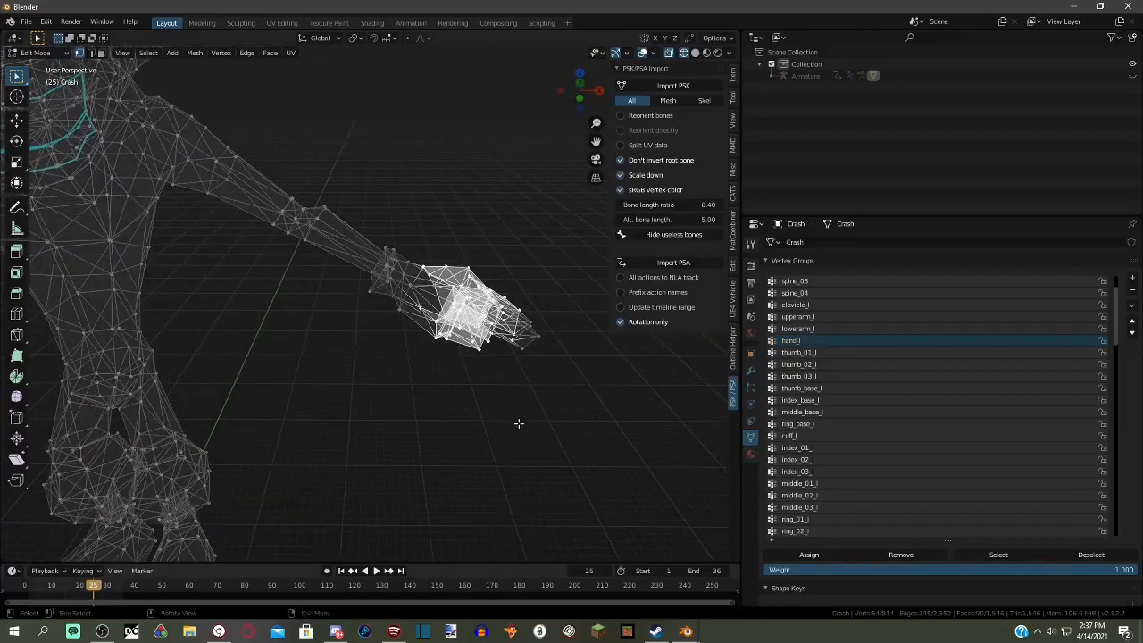
pyautogui.hotkey('ctrl', 'i')
pyautogui.click(887, 551)
pyautogui.click(508, 394)
# - Return to Object Mode and play the animation in short bursts to examine the left hand's deformation in wireframe
pyautogui.click(54, 70)
pyautogui.moveTo(349, 268); pyautogui.dragTo(472, 330, button='middle')
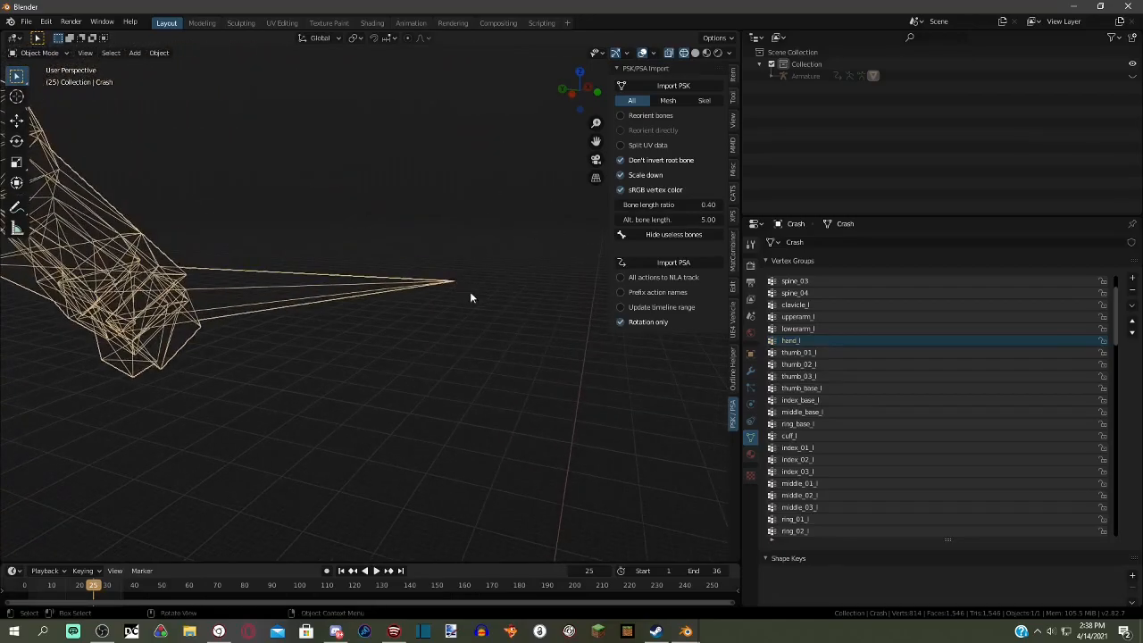
pyautogui.press('space')
pyautogui.press('space')
pyautogui.scroll(-3, 476, 297)
pyautogui.press('space')
pyautogui.press('space')
pyautogui.scroll(-5, 483, 324)
pyautogui.moveTo(495, 332); pyautogui.dragTo(555, 327, button='middle')
pyautogui.press('space')
pyautogui.press('space')
pyautogui.moveTo(526, 380); pyautogui.dragTo(429, 323, button='middle')
pyautogui.scroll(-3, 219, 327)
pyautogui.press('space')
pyautogui.press('space')
pyautogui.moveTo(340, 322); pyautogui.dragTo(414, 316, button='middle')
pyautogui.scroll(5, 414, 317)
pyautogui.moveTo(493, 332)
pyautogui.mouseDown(button='middle')
pyautogui.moveTo(559, 335)
pyautogui.moveTo(509, 333)
pyautogui.mouseUp(button='middle')
# - Examine the left glove and the whole posed character in Material Preview shading from several angles
pyautogui.click(706, 53)
pyautogui.moveTo(586, 211); pyautogui.dragTo(507, 280, button='middle')
pyautogui.scroll(4, 542, 242)
pyautogui.scroll(-4, 542, 246)
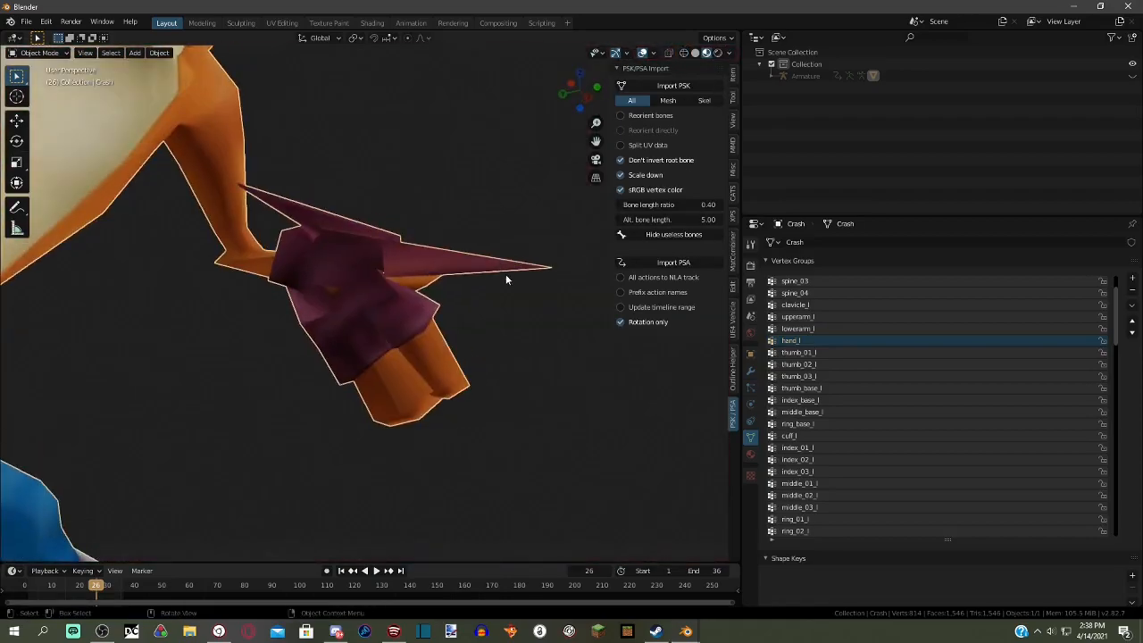
pyautogui.scroll(-3, 273, 286)
pyautogui.moveTo(349, 249); pyautogui.dragTo(256, 309, button='middle')
pyautogui.scroll(-6, 256, 309)
pyautogui.moveTo(348, 286)
pyautogui.mouseDown(button='middle')
pyautogui.moveTo(276, 283)
pyautogui.moveTo(368, 275)
pyautogui.mouseUp(button='middle')
pyautogui.scroll(2, 276, 283)
# - Put the Crash mesh back in Edit Mode with wireframe shading
pyautogui.click(45, 53)
pyautogui.click(48, 68)
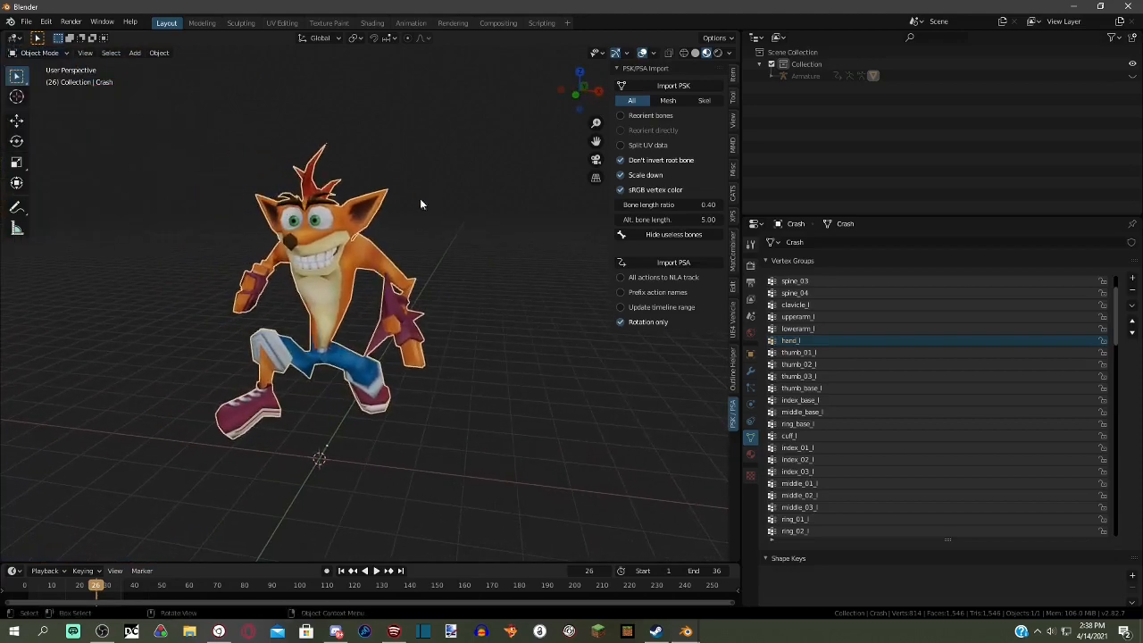
pyautogui.click(41, 53)
pyautogui.click(45, 79)
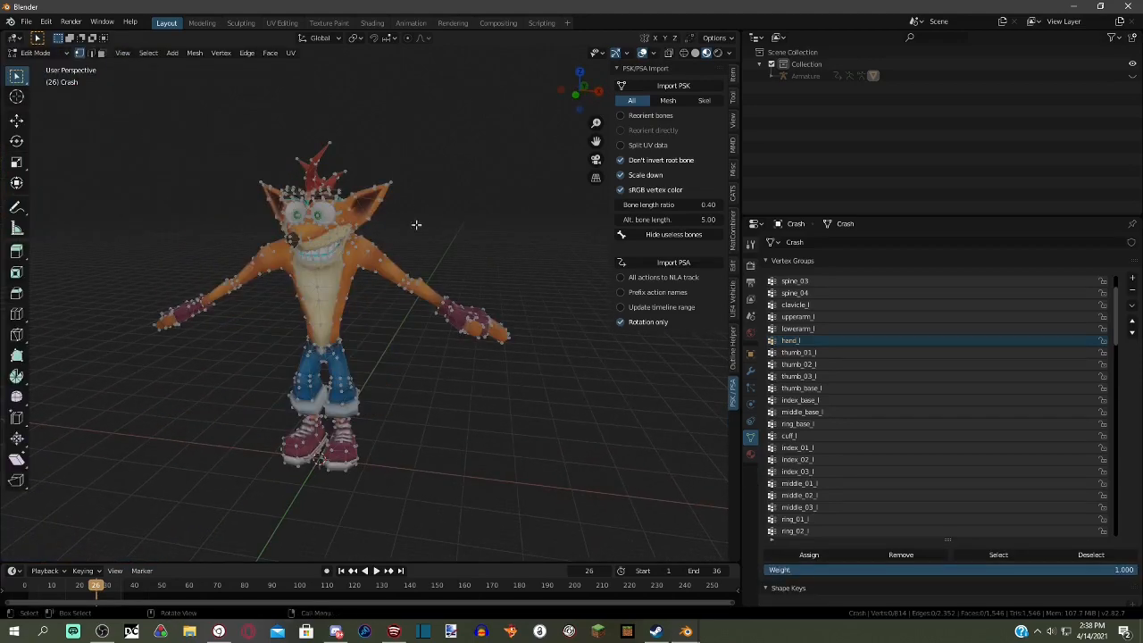
pyautogui.click(683, 53)
pyautogui.scroll(1, 447, 295)
pyautogui.keyDown('shift'); pyautogui.moveTo(447, 295); pyautogui.dragTo(539, 297, button='middle'); pyautogui.keyUp('shift')
pyautogui.scroll(3, 854, 385)
pyautogui.scroll(1, 845, 372)
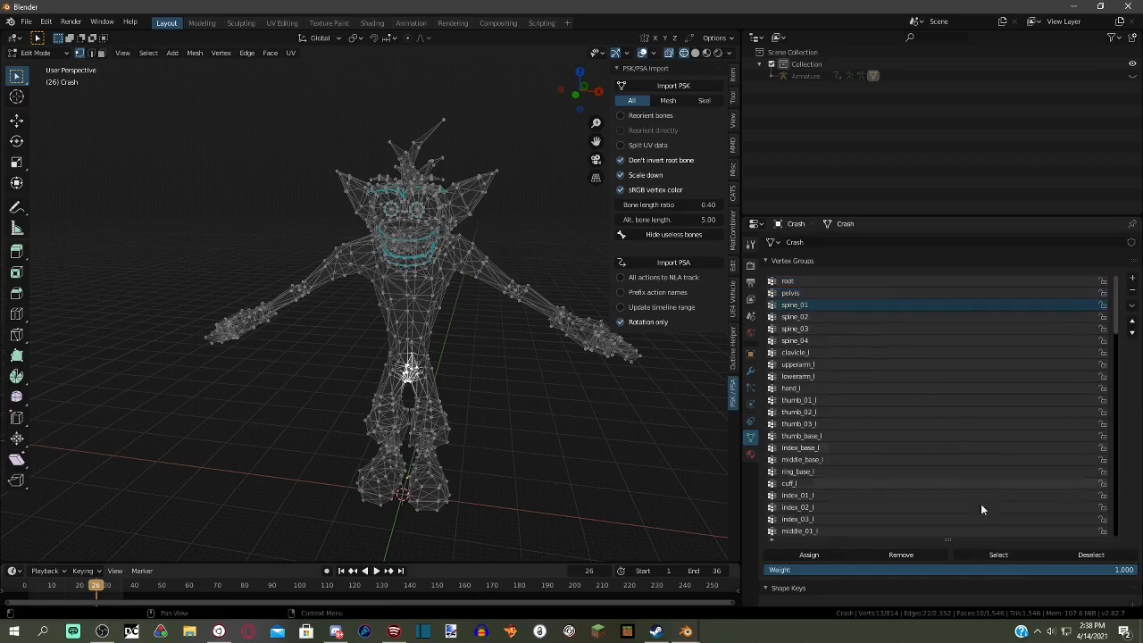
# - Select the vertices of the upper spine groups and clavicle_l to look for stray vertices on the left hand
pyautogui.click(891, 317)
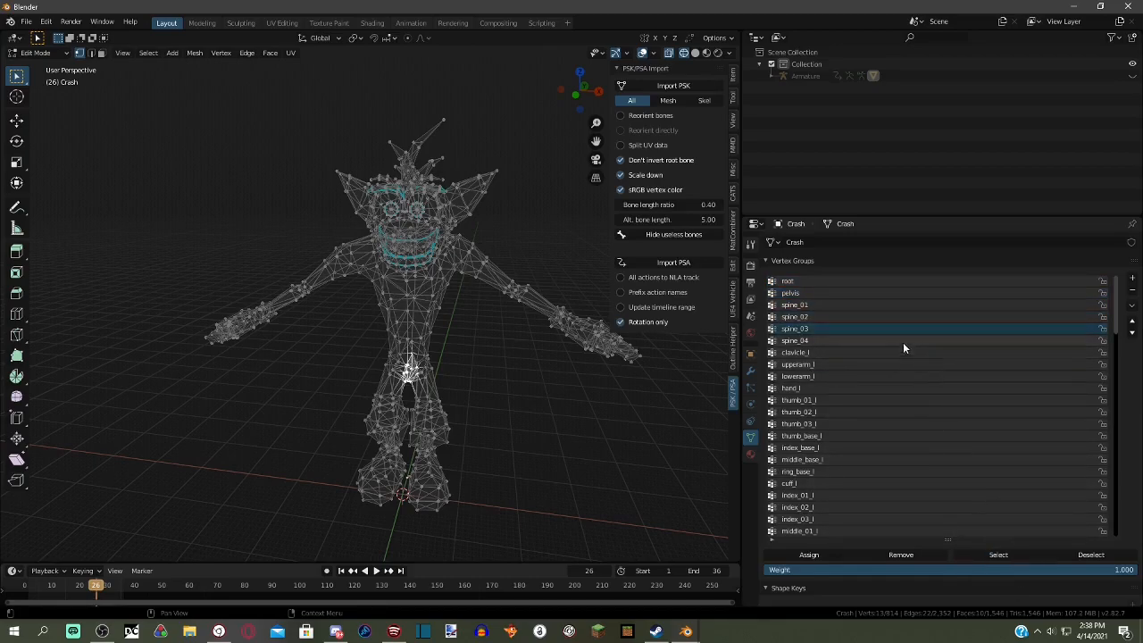
pyautogui.click(997, 554)
pyautogui.click(988, 555)
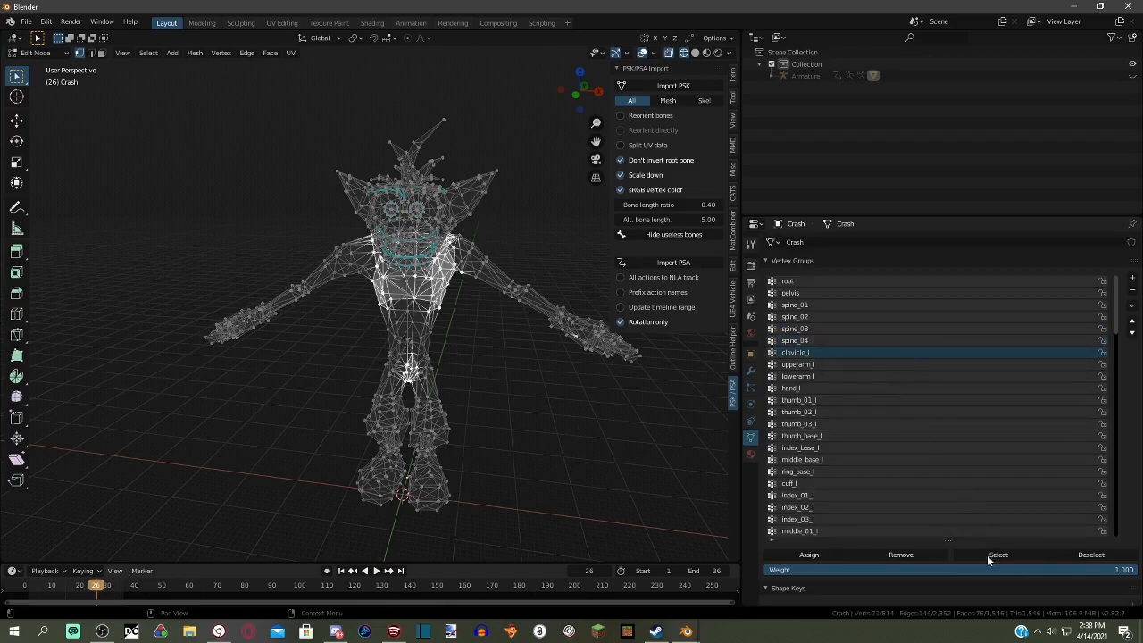
# - Assign the clavicle_l vertices without the stray left-hand ones at weight 1.000 and clear all other vertices from that group
pyautogui.moveTo(647, 413); pyautogui.dragTo(533, 388, button='middle')
pyautogui.scroll(1, 671, 387)
pyautogui.scroll(3, 598, 401)
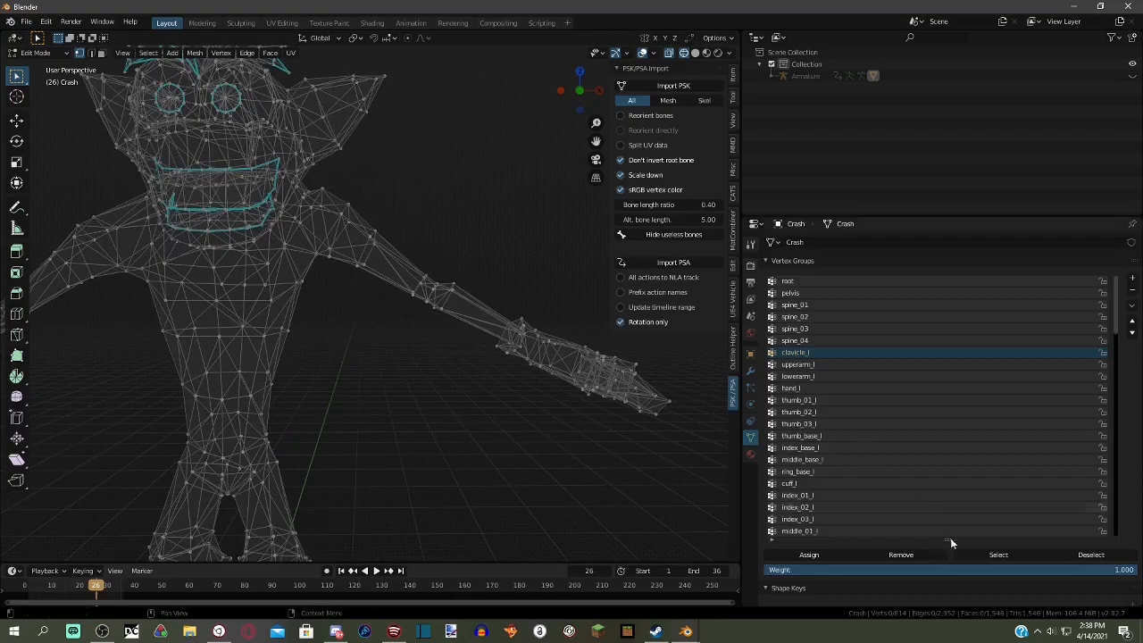
pyautogui.click(1007, 554)
pyautogui.keyDown('ctrl'); pyautogui.moveTo(560, 368); pyautogui.dragTo(611, 422); pyautogui.keyUp('ctrl')
pyautogui.click(822, 557)
pyautogui.hotkey('ctrl', 'i')
pyautogui.click(601, 478)
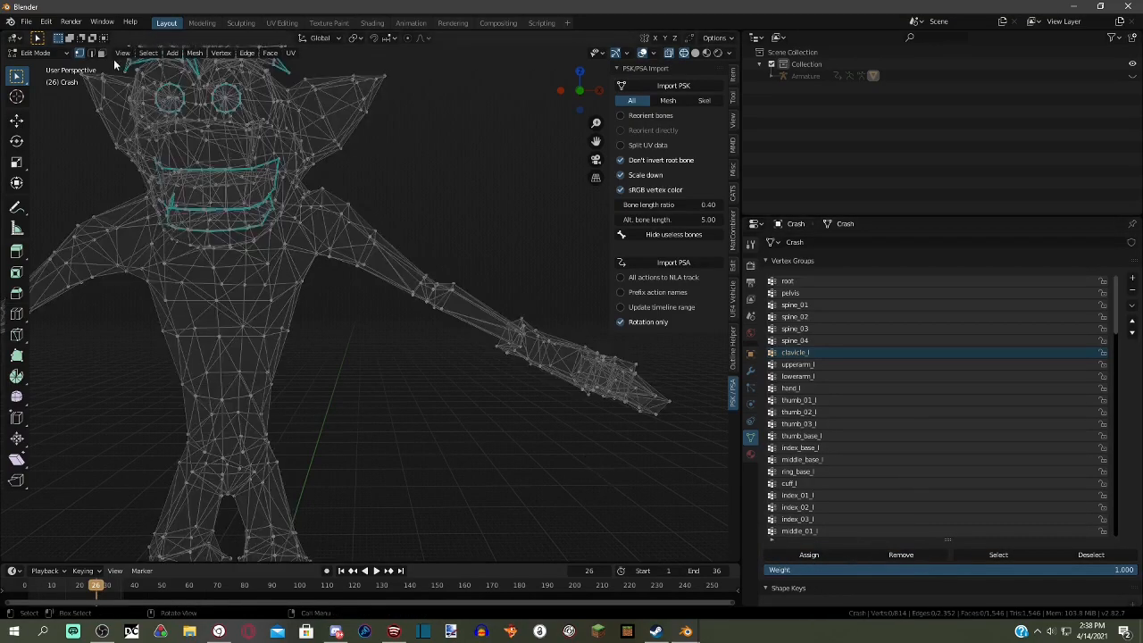
# - Check the left arm's deformation on the posed mesh in Object Mode
pyautogui.click(50, 65)
pyautogui.scroll(3, 447, 301)
pyautogui.moveTo(411, 301); pyautogui.dragTo(486, 427, button='middle')
pyautogui.moveTo(428, 473); pyautogui.dragTo(250, 190, button='middle')
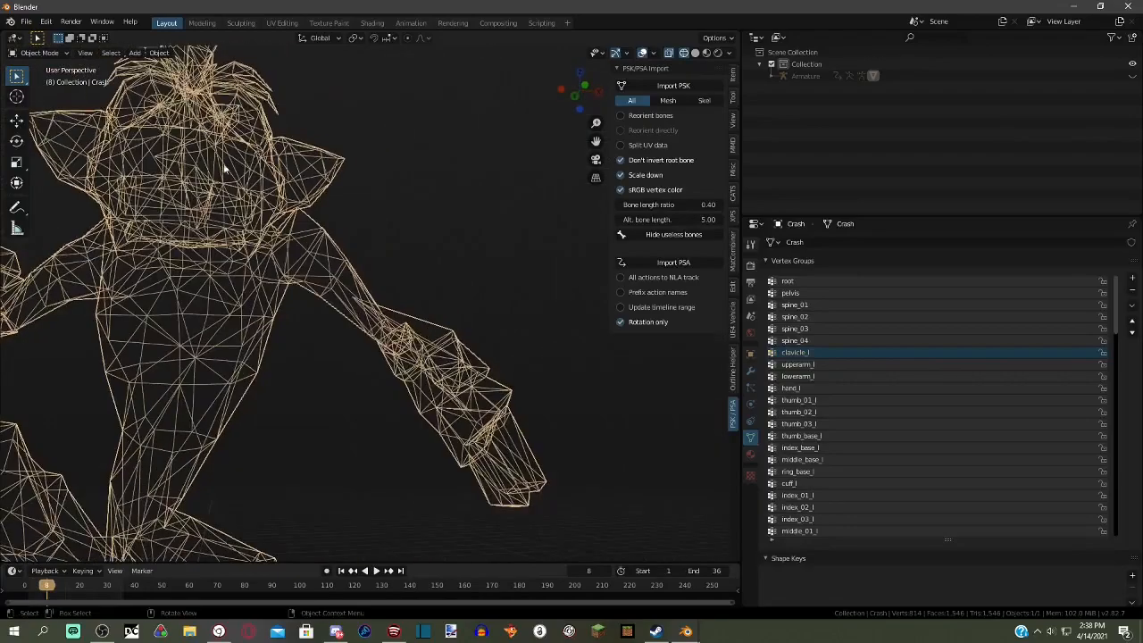
# - In Edit Mode, go through the left arm and hand groups from upperarm_l to the bendy_lowerarm groups, checking their vertices for strays
pyautogui.click(58, 53)
pyautogui.click(55, 71)
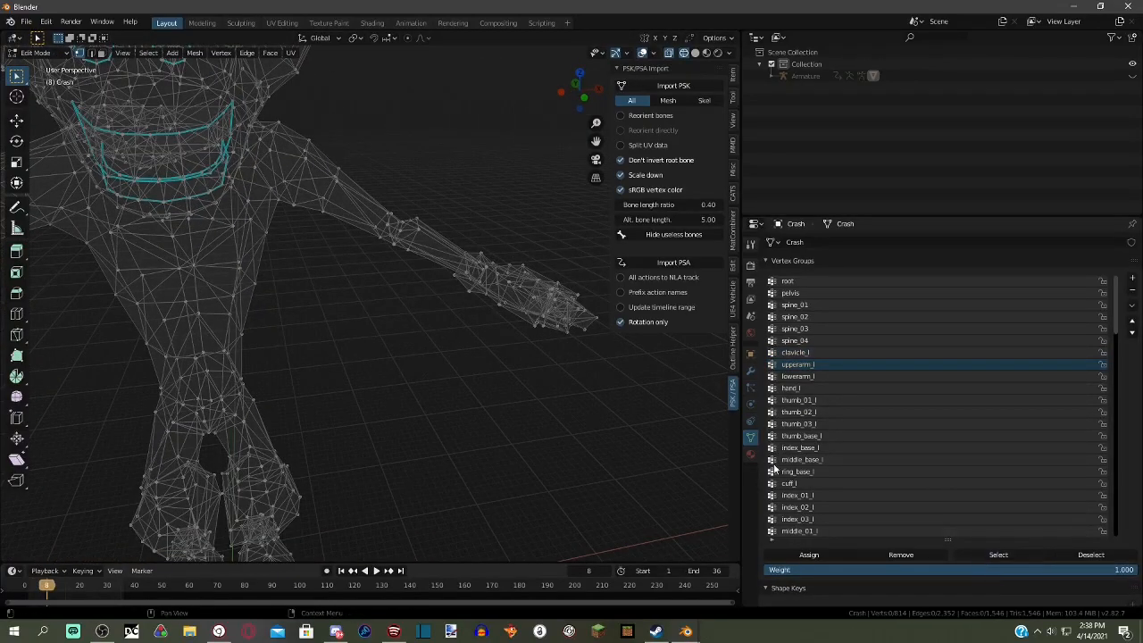
pyautogui.click(861, 388)
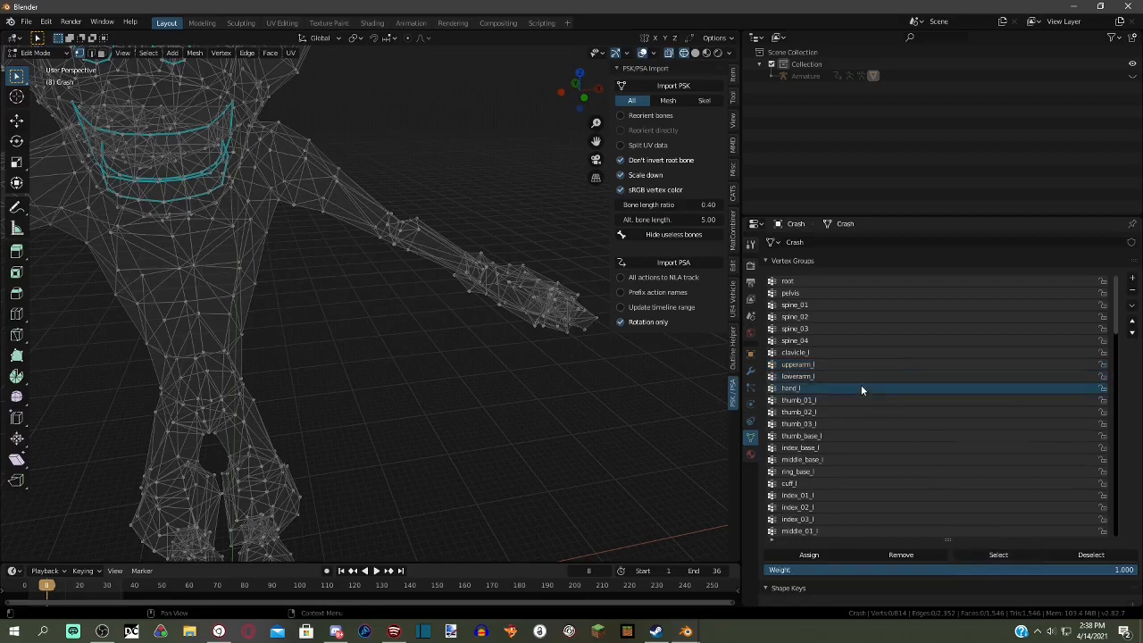
pyautogui.click(998, 554)
pyautogui.moveTo(652, 455); pyautogui.dragTo(30, 454, button='middle')
pyautogui.moveTo(241, 372); pyautogui.dragTo(513, 410, button='middle')
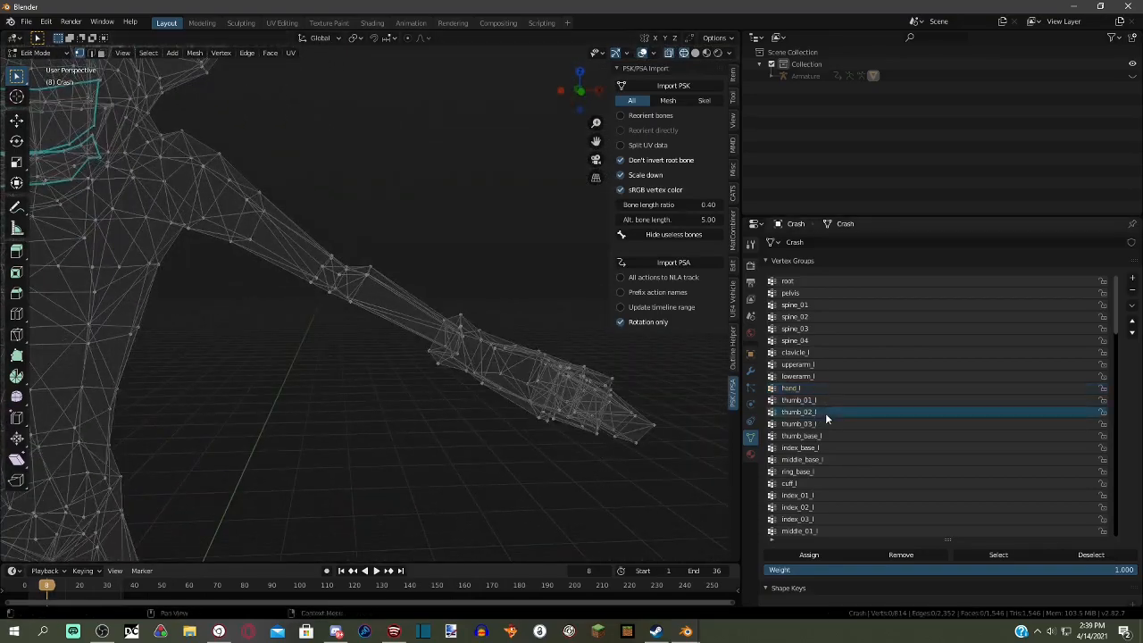
pyautogui.click(874, 411)
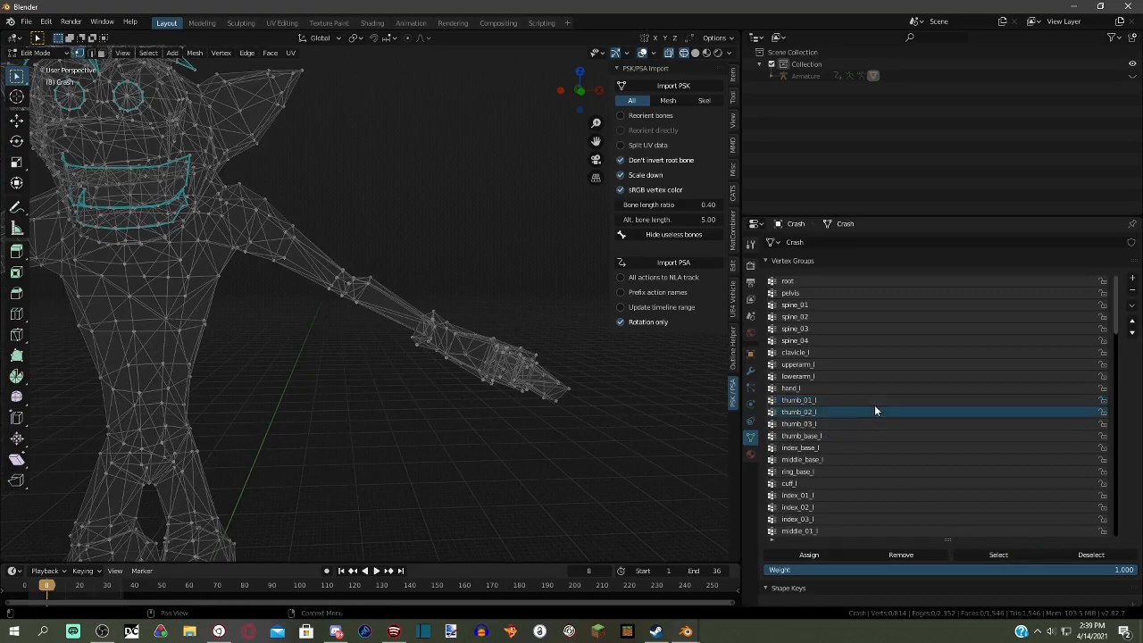
pyautogui.click(932, 449)
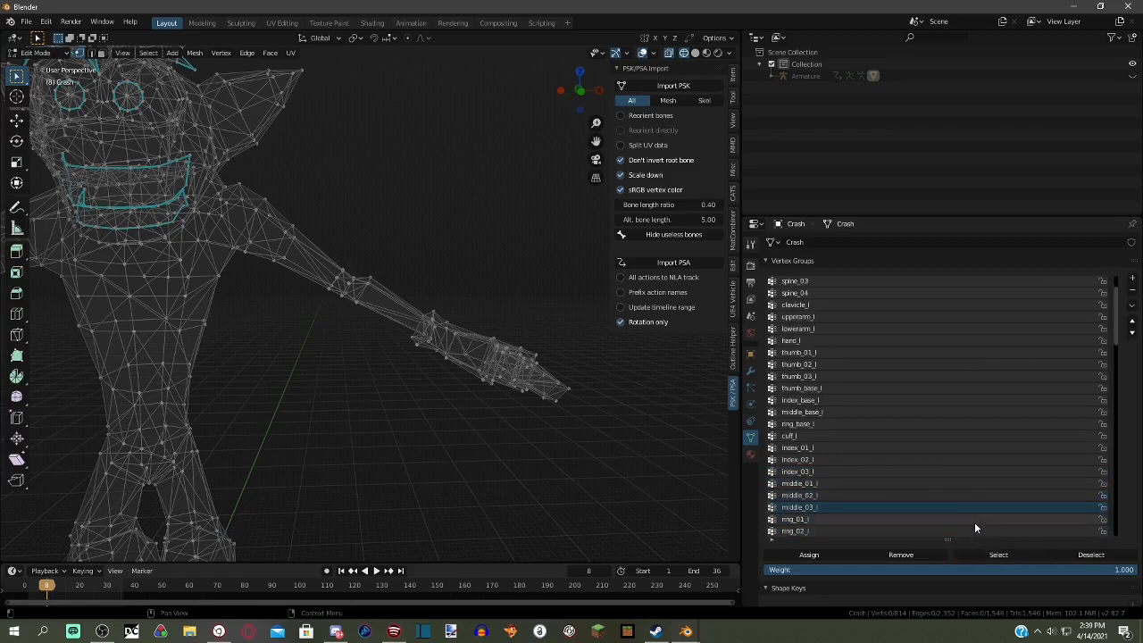
pyautogui.click(974, 529)
pyautogui.scroll(-1, 965, 500)
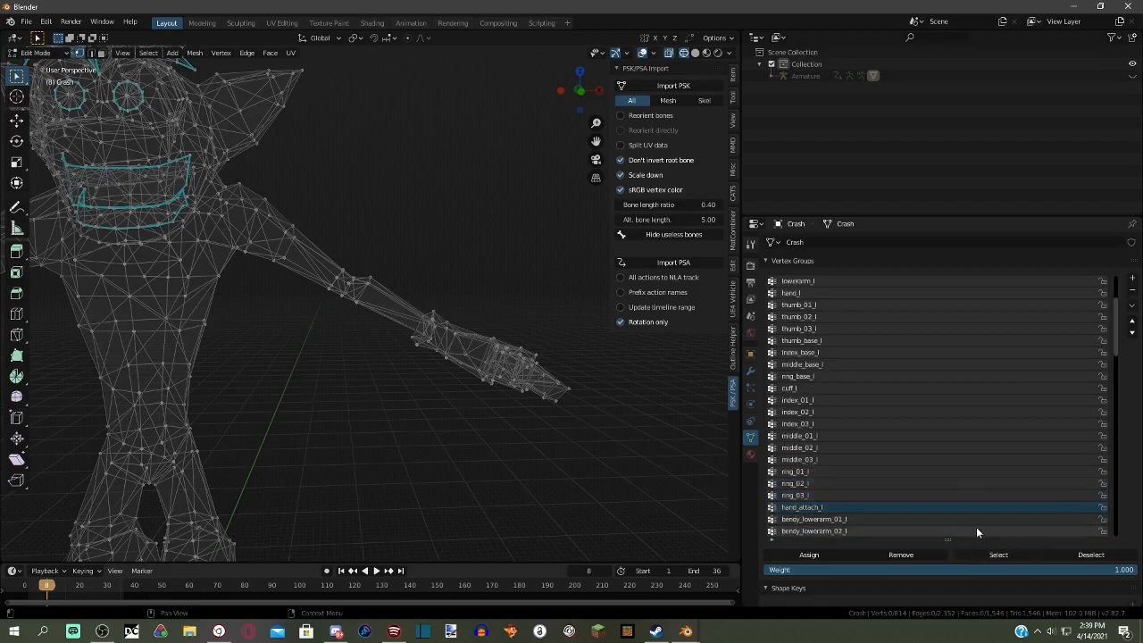
pyautogui.click(978, 531)
pyautogui.click(996, 554)
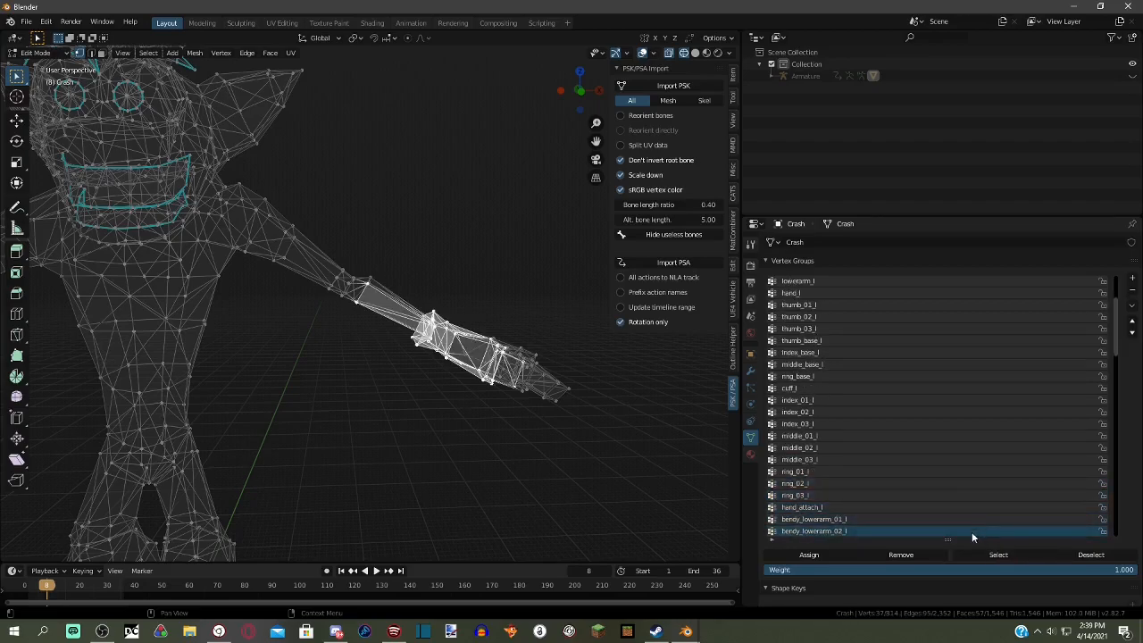
# - Assign the bendy_lowerarm_01_l vertices without those on the hand at weight 1.000 and clear all other vertices from that group
pyautogui.click(659, 488)
pyautogui.moveTo(659, 488); pyautogui.dragTo(683, 491, button='middle')
pyautogui.click(983, 555)
pyautogui.moveTo(645, 402); pyautogui.dragTo(414, 373, button='middle')
pyautogui.moveTo(413, 374); pyautogui.dragTo(458, 410)
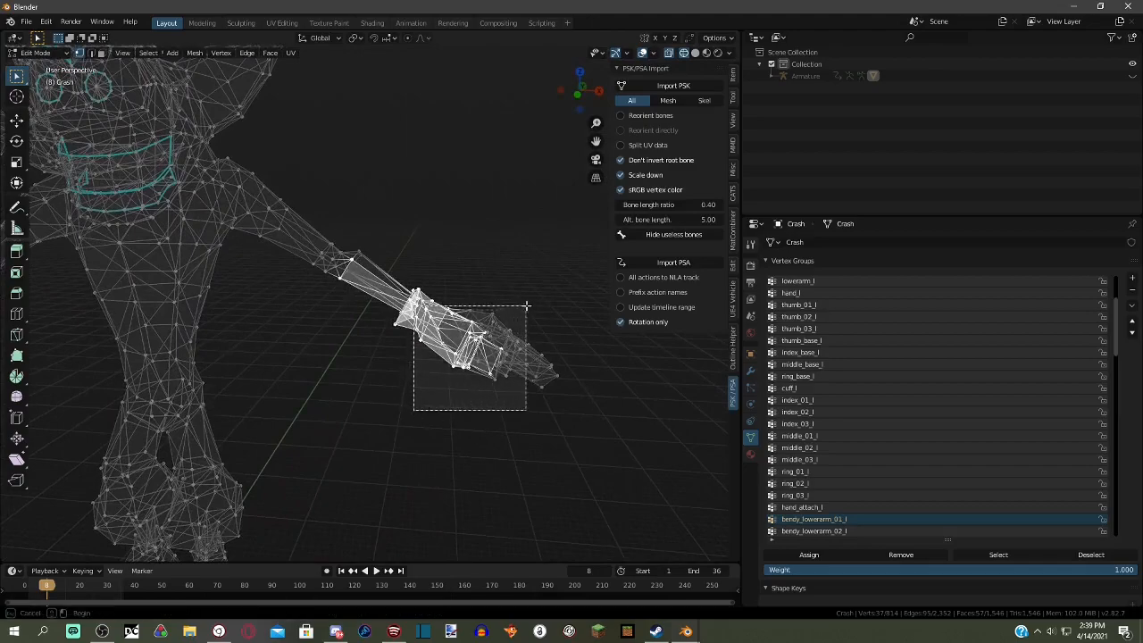
pyautogui.moveTo(547, 325); pyautogui.dragTo(547, 325)
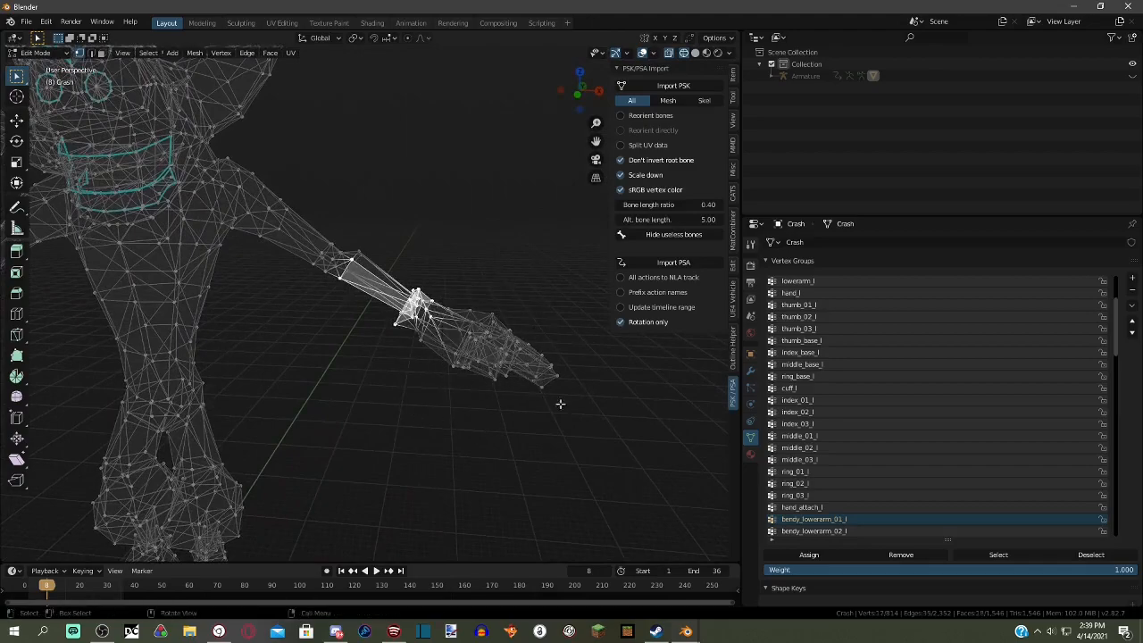
pyautogui.click(809, 554)
pyautogui.hotkey('ctrl', 'i')
pyautogui.hotkey('alt', 'a')
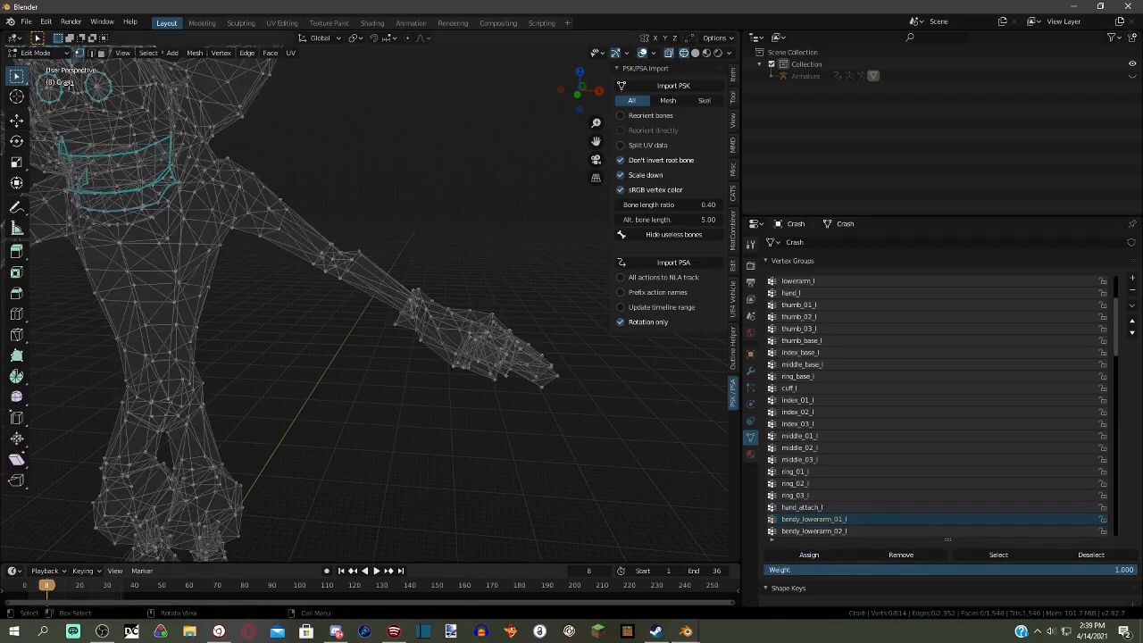
# - Play the animation briefly in Object Mode and examine the left glove's stretched spike in Material Preview shading
pyautogui.click(36, 53)
pyautogui.click(40, 35)
pyautogui.moveTo(420, 295); pyautogui.dragTo(564, 329, button='middle')
pyautogui.press('space')
pyautogui.press('space')
pyautogui.click(706, 53)
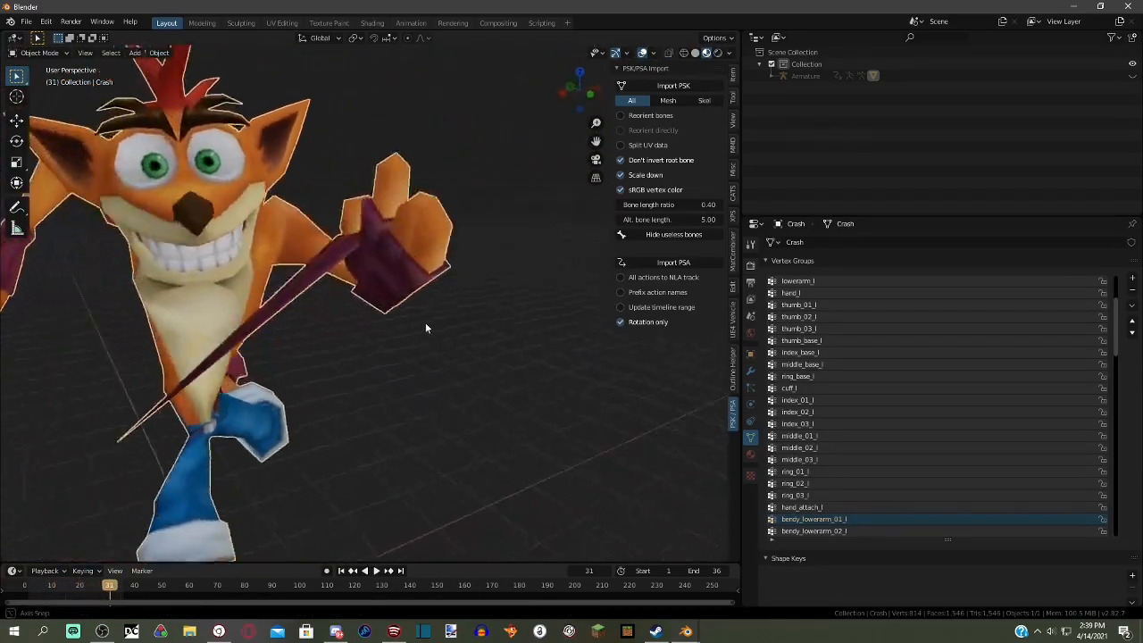
pyautogui.moveTo(412, 324); pyautogui.dragTo(475, 288, button='middle')
pyautogui.scroll(-3, 475, 284)
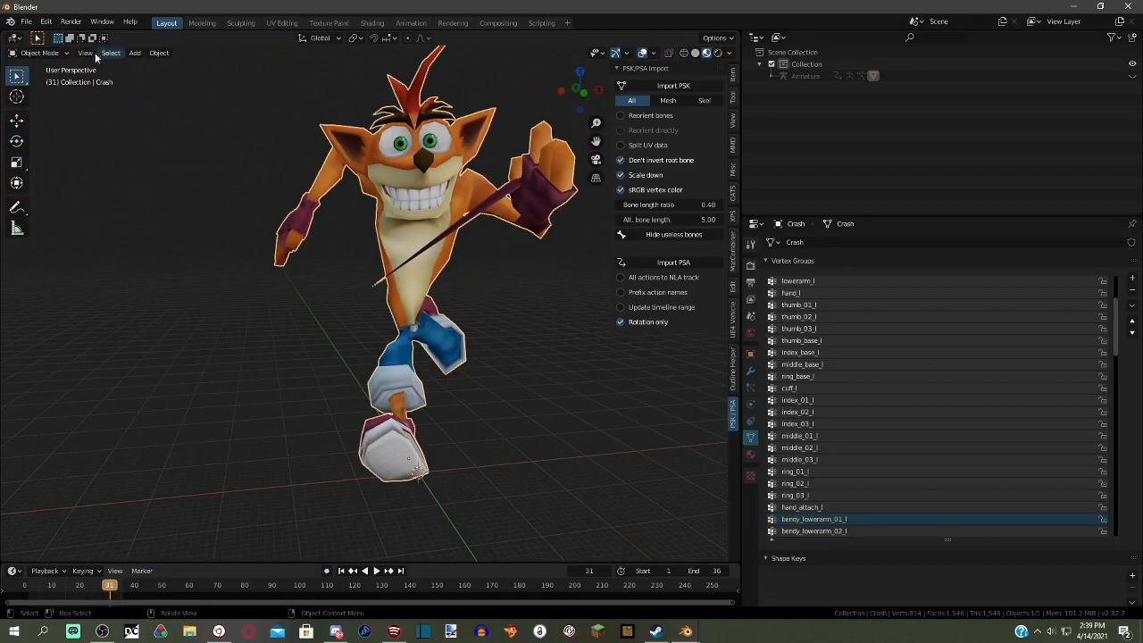
# - Return to Edit Mode in wireframe and select the vertices of the remaining bendy_lowerarm groups on the left arm
pyautogui.click(64, 79)
pyautogui.moveTo(692, 380)
pyautogui.mouseDown(button='middle')
pyautogui.moveTo(646, 391)
pyautogui.moveTo(661, 393)
pyautogui.mouseUp(button='middle')
pyautogui.click(684, 53)
pyautogui.scroll(-3, 858, 456)
pyautogui.click(900, 447)
pyautogui.click(989, 556)
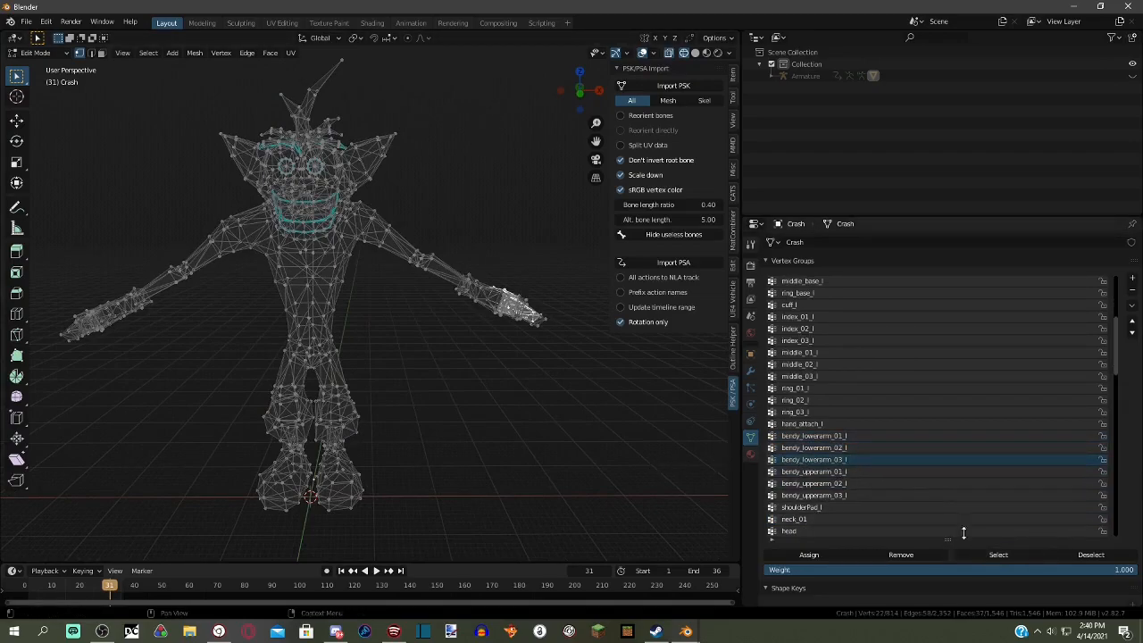
# - Check the bendy_upperarm_01_l vertices, undo that selection, and make bendy_lowerarm_03_l the active group with nothing selected
pyautogui.moveTo(708, 453); pyautogui.dragTo(653, 462, button='middle')
pyautogui.click(652, 462)
pyautogui.click(884, 471)
pyautogui.click(983, 555)
pyautogui.hotkey('ctrl', 'z')
pyautogui.click(886, 460)
pyautogui.click(651, 472)
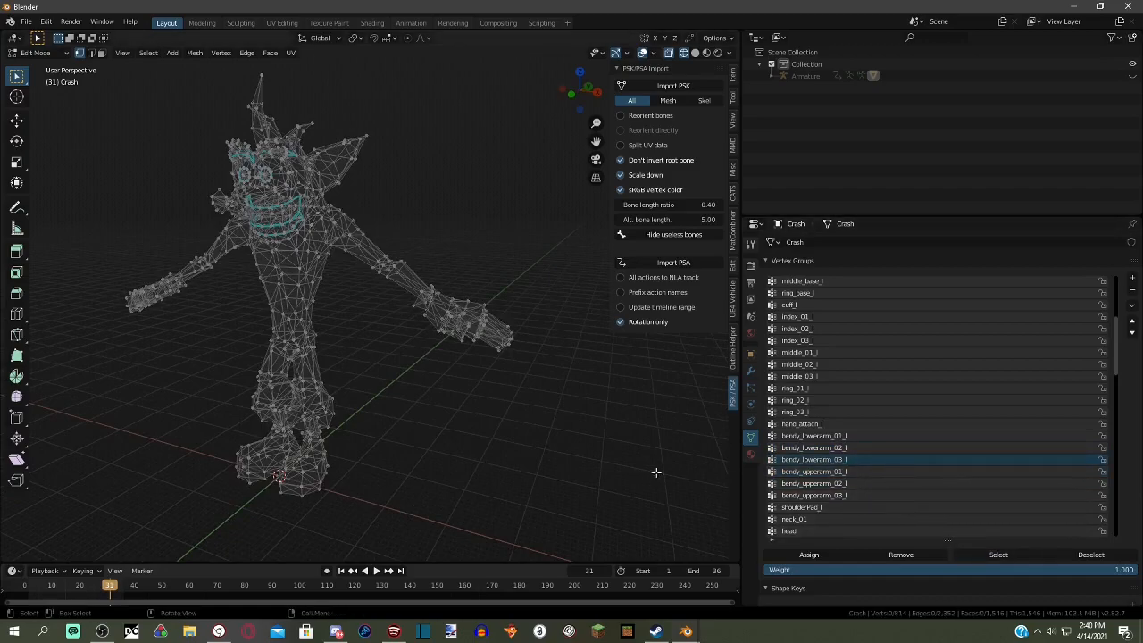
# - Select the vertices of the clavicle_r group and the right arm and hand groups to look for strays
pyautogui.moveTo(651, 472); pyautogui.dragTo(707, 455, button='middle')
pyautogui.scroll(-4, 844, 503)
pyautogui.click(856, 497)
pyautogui.click(987, 555)
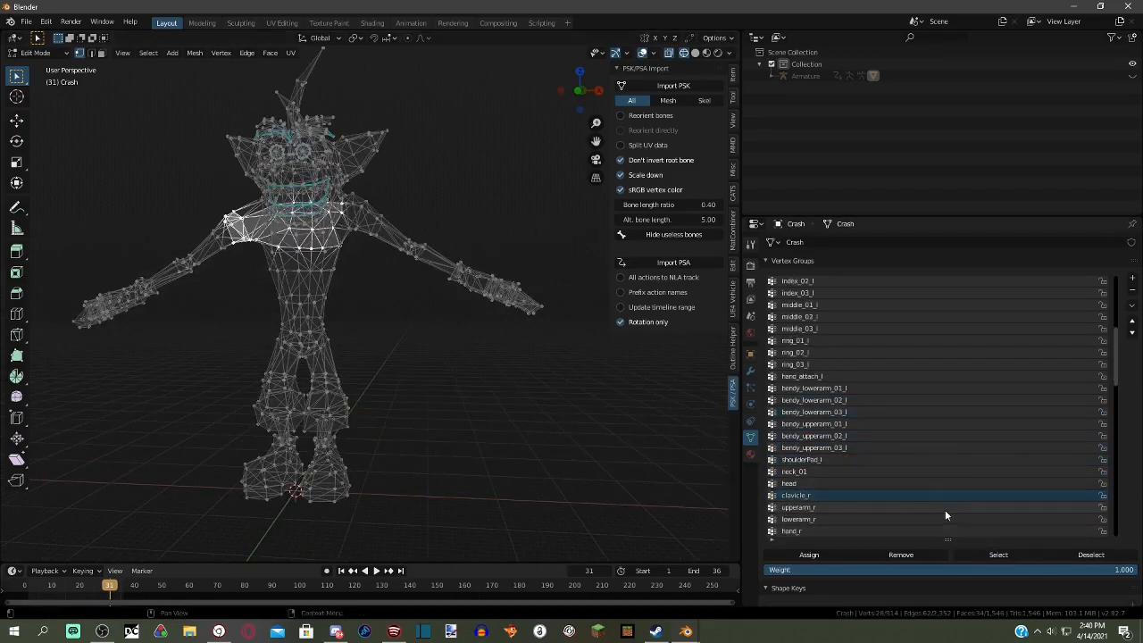
pyautogui.click(874, 519)
pyautogui.click(955, 519)
pyautogui.click(989, 554)
# - Go through the right thumb groups from thumb_01_r to thumb_base_r, checking which vertices they hold
pyautogui.scroll(-3, 956, 512)
pyautogui.click(956, 507)
pyautogui.click(958, 519)
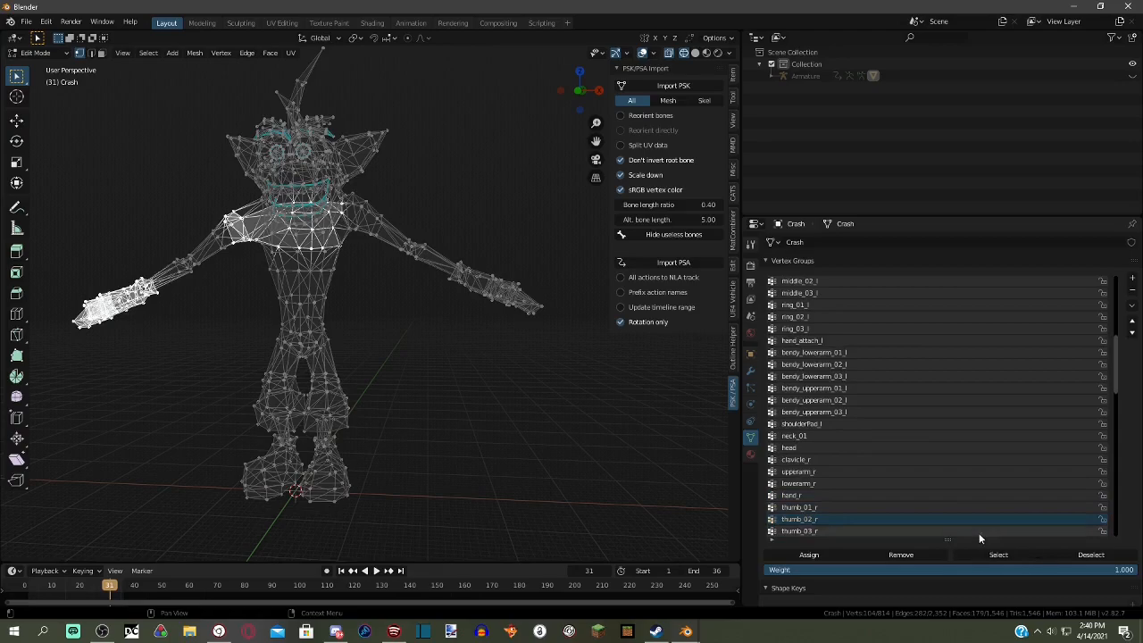
pyautogui.scroll(-2, 969, 523)
pyautogui.click(964, 518)
pyautogui.scroll(-1, 974, 522)
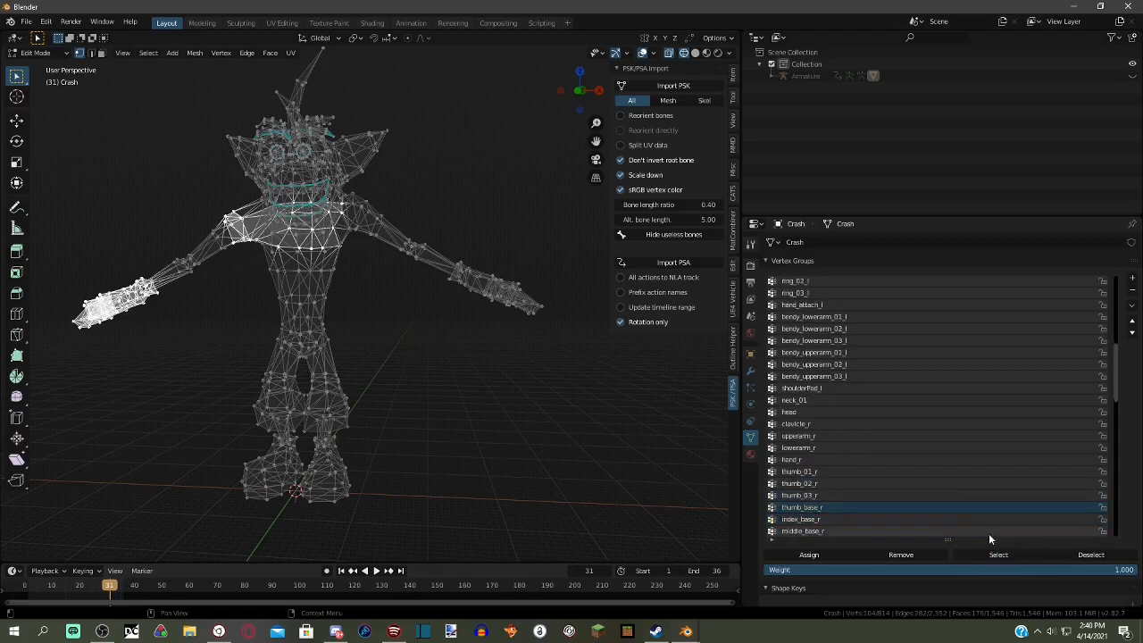
# - Go through the right hand's vertex groups from index_base_r to ring_03_r, selecting their vertices to look for strays
pyautogui.scroll(-2, 976, 523)
pyautogui.click(977, 520)
pyautogui.scroll(-1, 976, 520)
pyautogui.scroll(-2, 983, 522)
pyautogui.click(982, 523)
pyautogui.click(1001, 557)
pyautogui.click(987, 532)
pyautogui.scroll(-3, 986, 531)
pyautogui.click(981, 516)
pyautogui.click(981, 509)
pyautogui.click(999, 555)
pyautogui.click(984, 529)
pyautogui.click(981, 521)
pyautogui.click(986, 530)
pyautogui.scroll(-2, 987, 529)
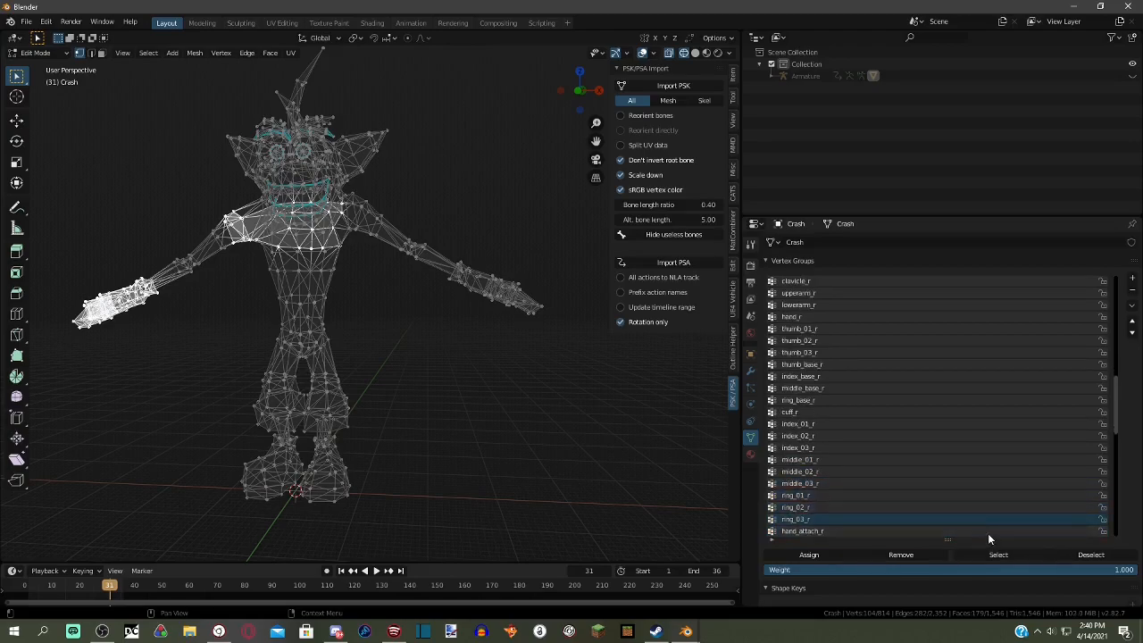
# - Select the vertices of the right bendy_lowerarm, bendy_upperarm and shoulderPad_r groups to see which parts they hold
pyautogui.scroll(-2, 973, 527)
pyautogui.click(960, 518)
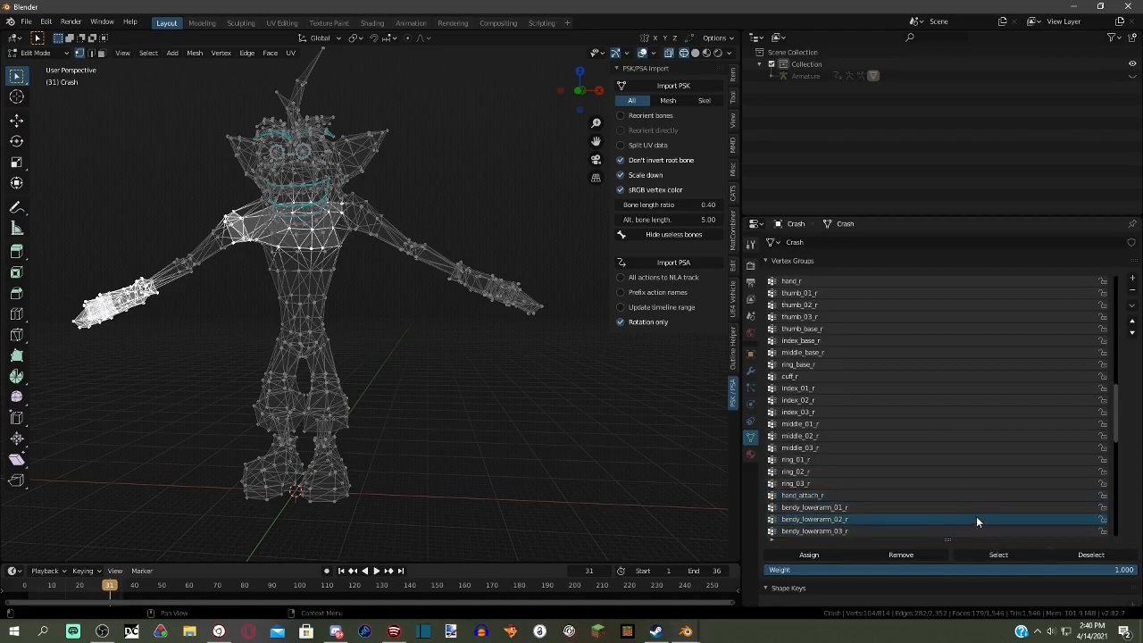
pyautogui.click(904, 519)
pyautogui.scroll(-2, 941, 488)
pyautogui.click(983, 554)
pyautogui.click(966, 518)
pyautogui.click(973, 531)
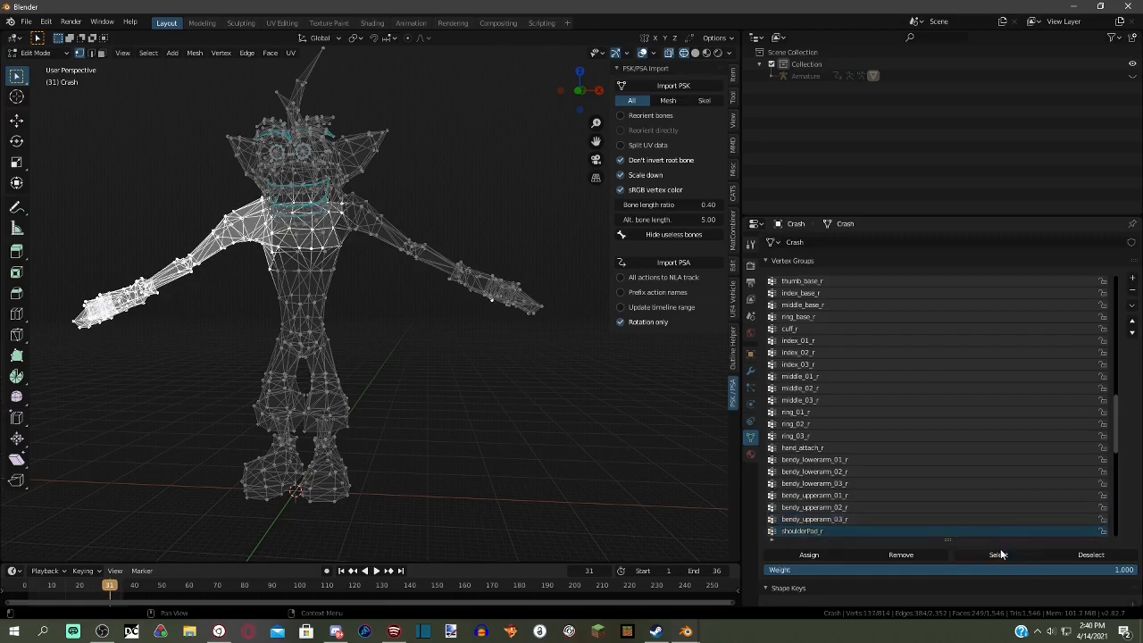
# - Clear the vertex selection and return the Crash mesh to Object Mode
pyautogui.hotkey('alt', 'a')
pyautogui.moveTo(506, 341); pyautogui.dragTo(419, 345, button='middle')
pyautogui.moveTo(417, 345); pyautogui.dragTo(323, 302)
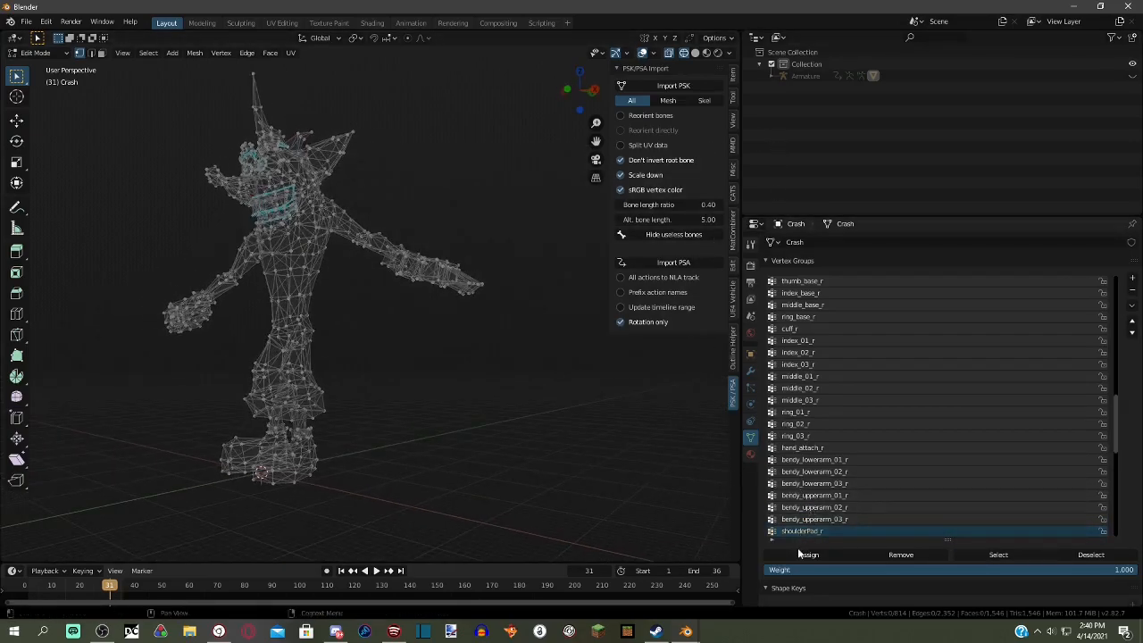
pyautogui.press('a')
pyautogui.hotkey('alt', 'a')
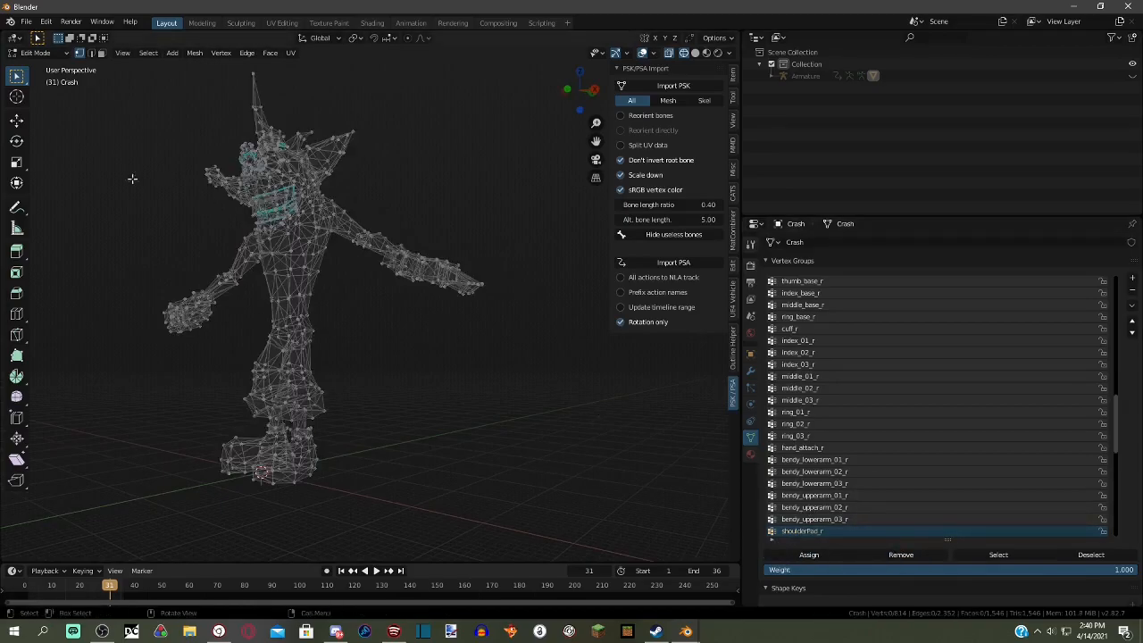
pyautogui.click(43, 53)
pyautogui.click(40, 67)
# - Play the run animation with material preview shading to check how the mesh deforms
pyautogui.moveTo(432, 257); pyautogui.dragTo(559, 398, button='middle')
pyautogui.press('space')
pyautogui.click(707, 53)
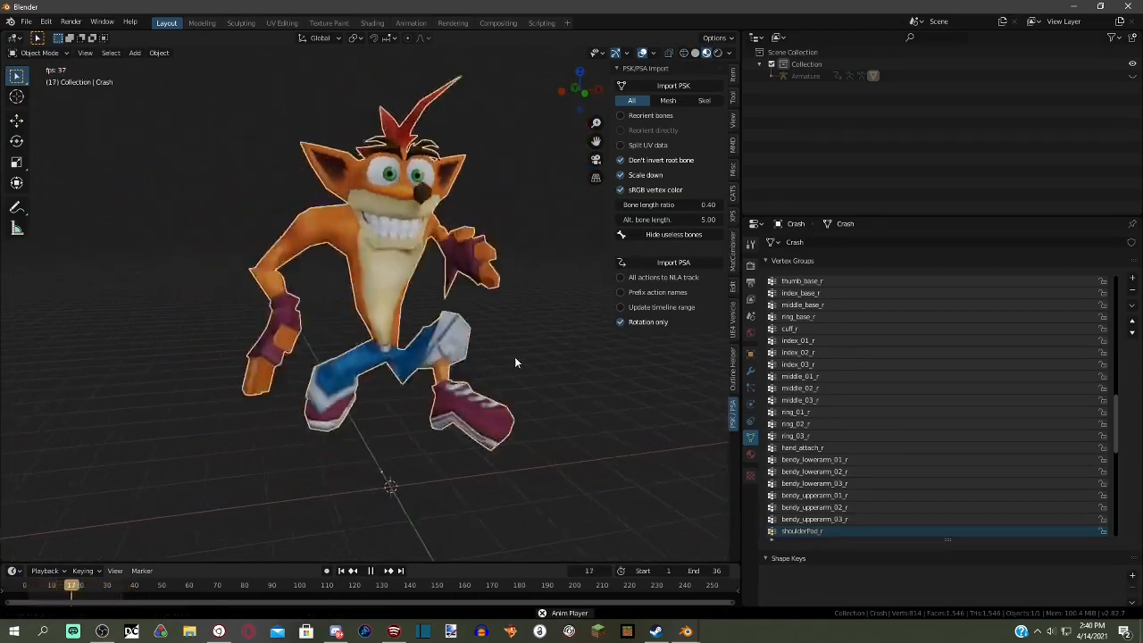
# - Reveal and select the armature, then import the A_CP3701_Level_St PSA animation onto it
pyautogui.click(674, 261)
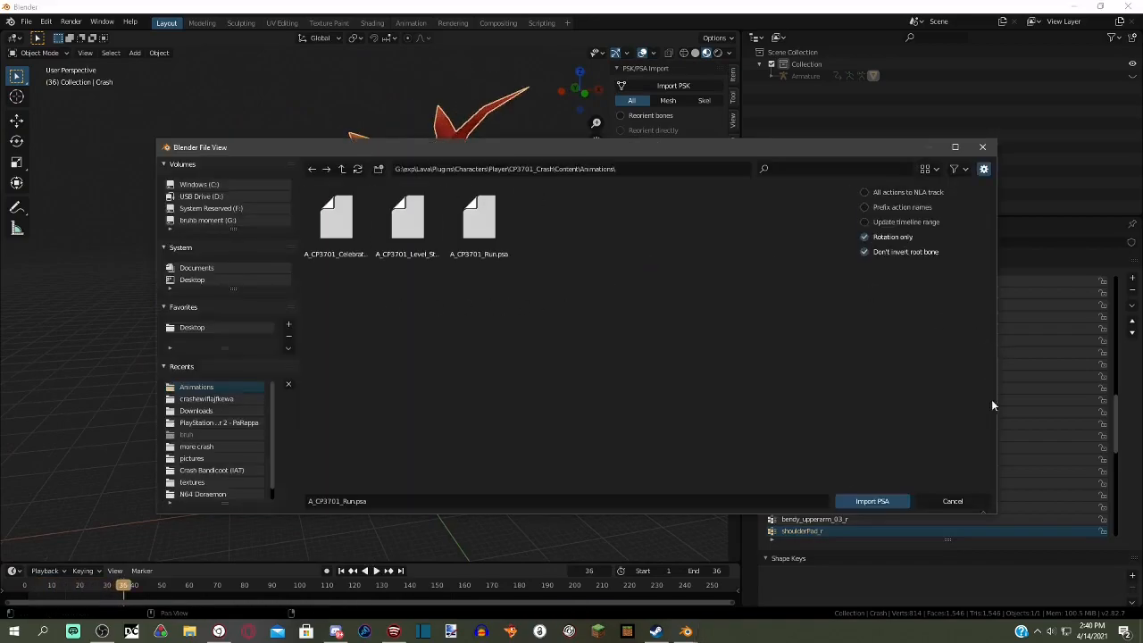
pyautogui.click(952, 502)
pyautogui.click(491, 256)
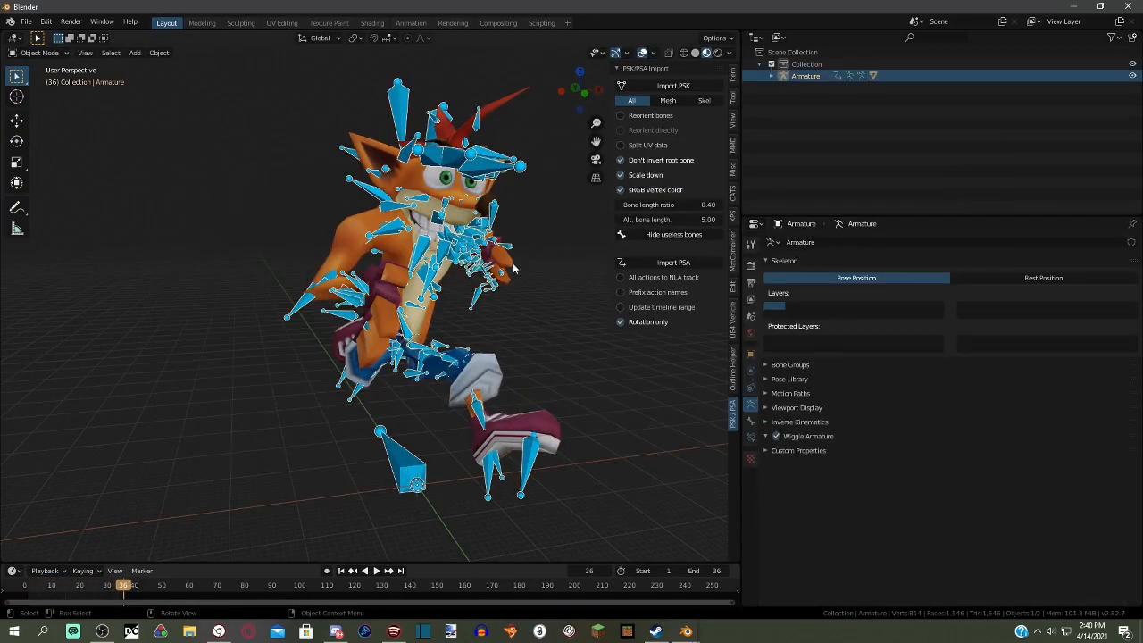
pyautogui.click(659, 266)
pyautogui.doubleClick(414, 210)
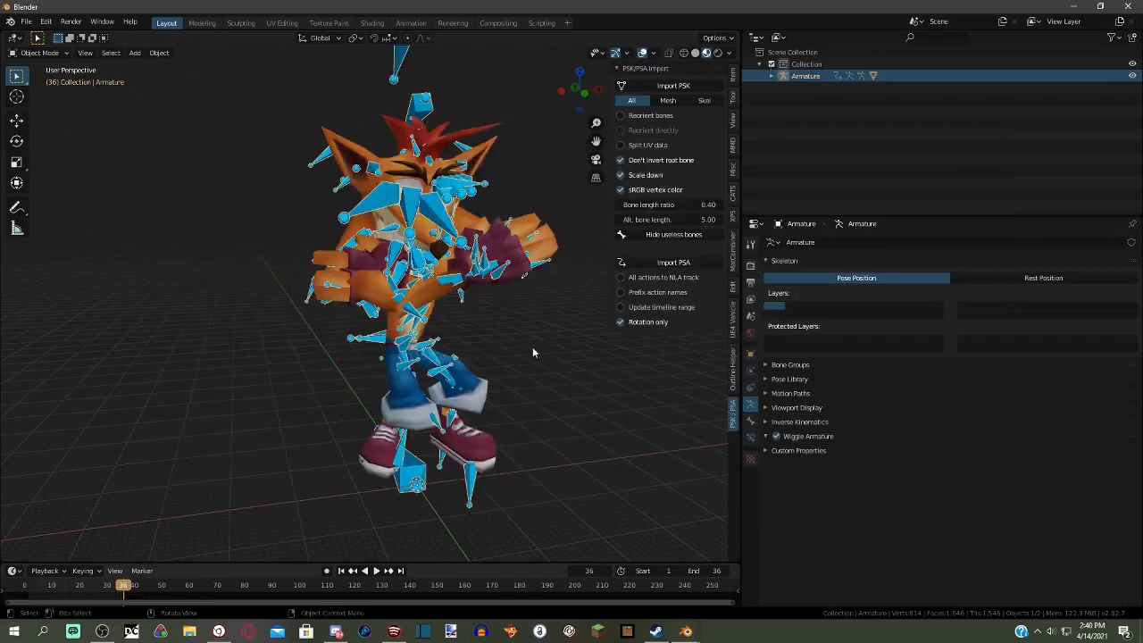
# - Play the imported animation with the timeline's end frame extended to 184
pyautogui.moveTo(536, 346); pyautogui.dragTo(500, 352, button='middle')
pyautogui.press('space')
pyautogui.press('space')
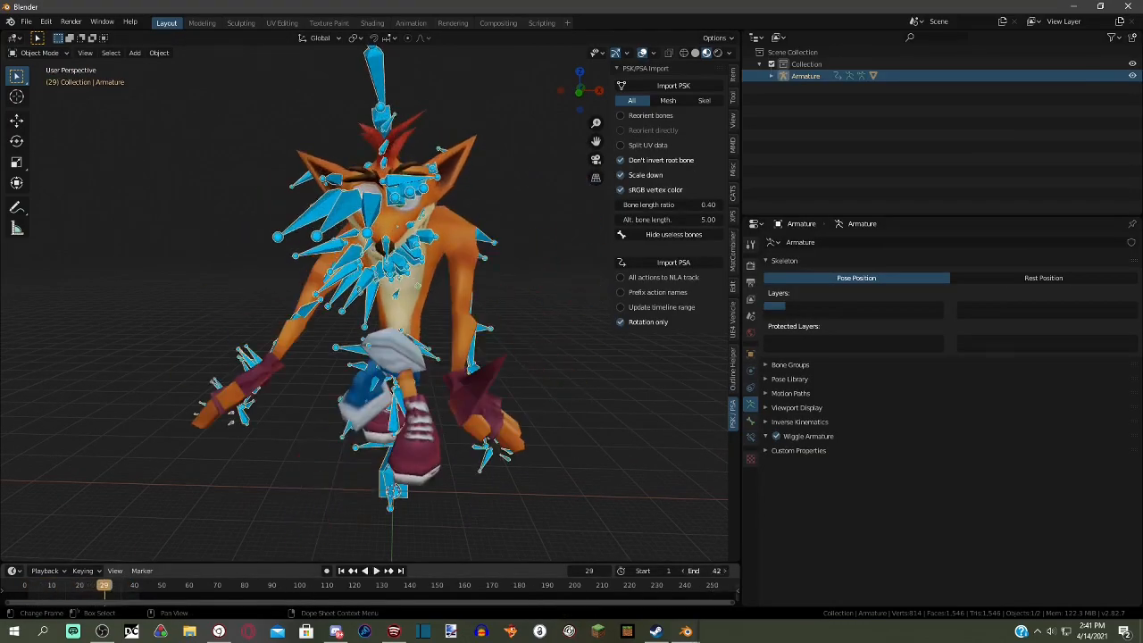
pyautogui.press('space')
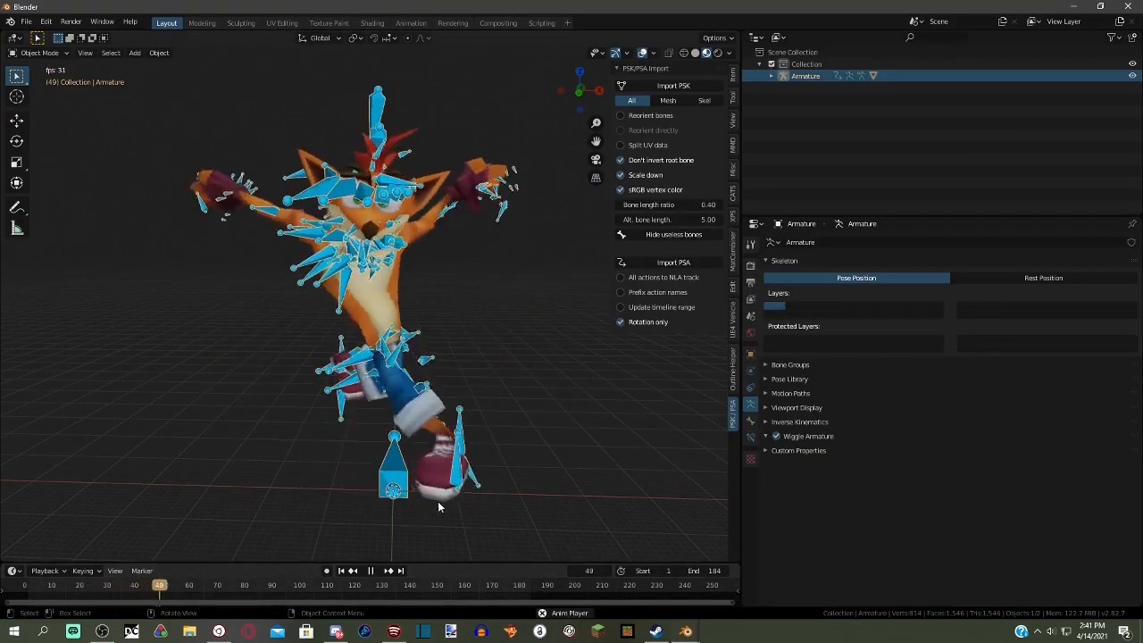
# - Hide the armature and replay the animation from the start with the end frame set to 123
pyautogui.click(401, 275)
pyautogui.hotkey('shift', 'h')
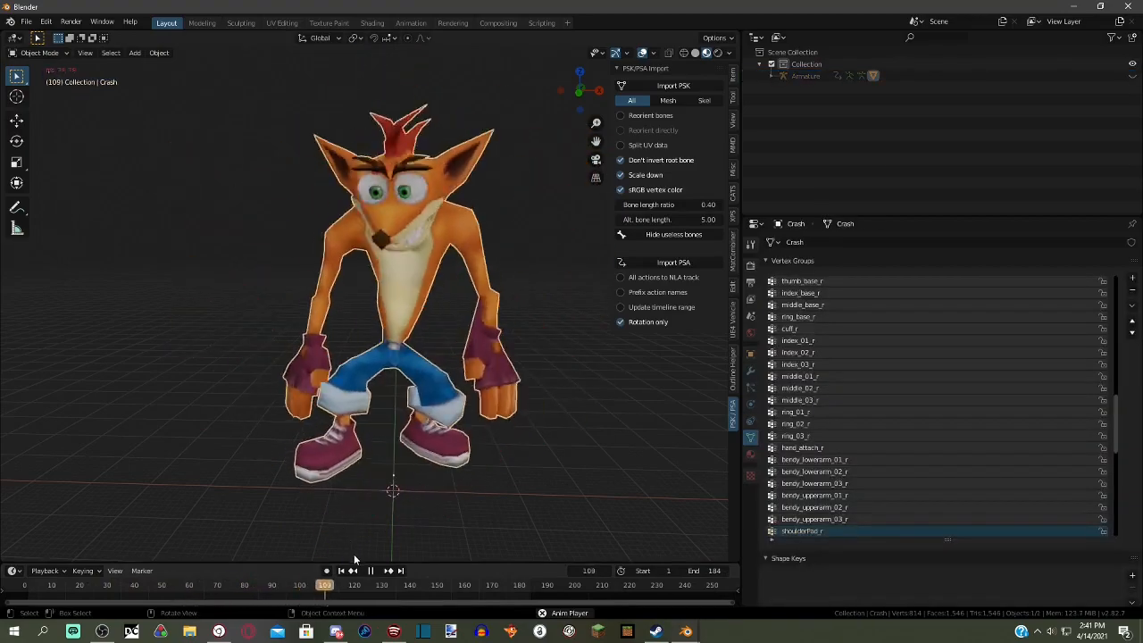
pyautogui.press('space')
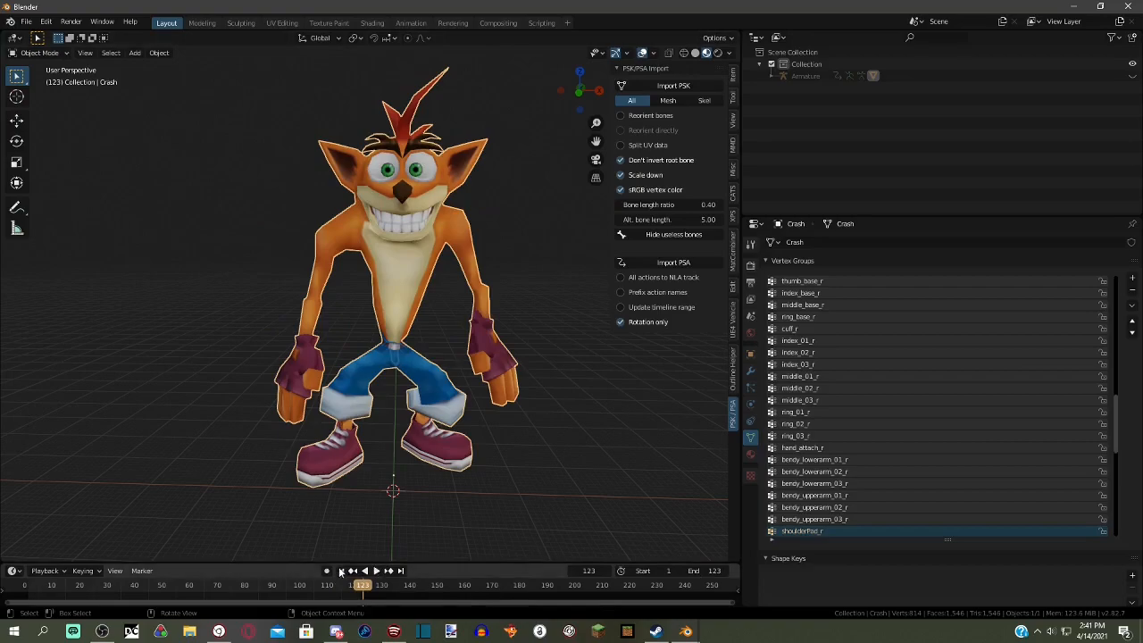
pyautogui.click(340, 570)
pyautogui.press('space')
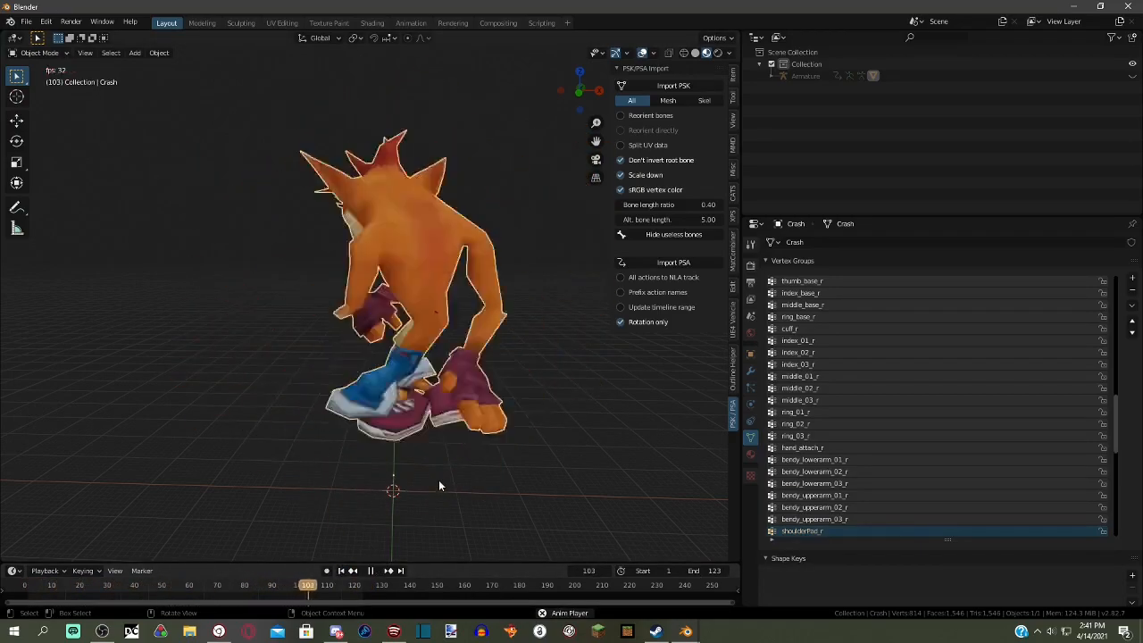
pyautogui.press('space')
# - Go to frame 0 and try to start CATS pose mode on the model
pyautogui.moveTo(372, 429); pyautogui.dragTo(287, 438, button='middle')
pyautogui.click(19, 586)
pyautogui.moveTo(324, 122); pyautogui.dragTo(329, 123, button='middle')
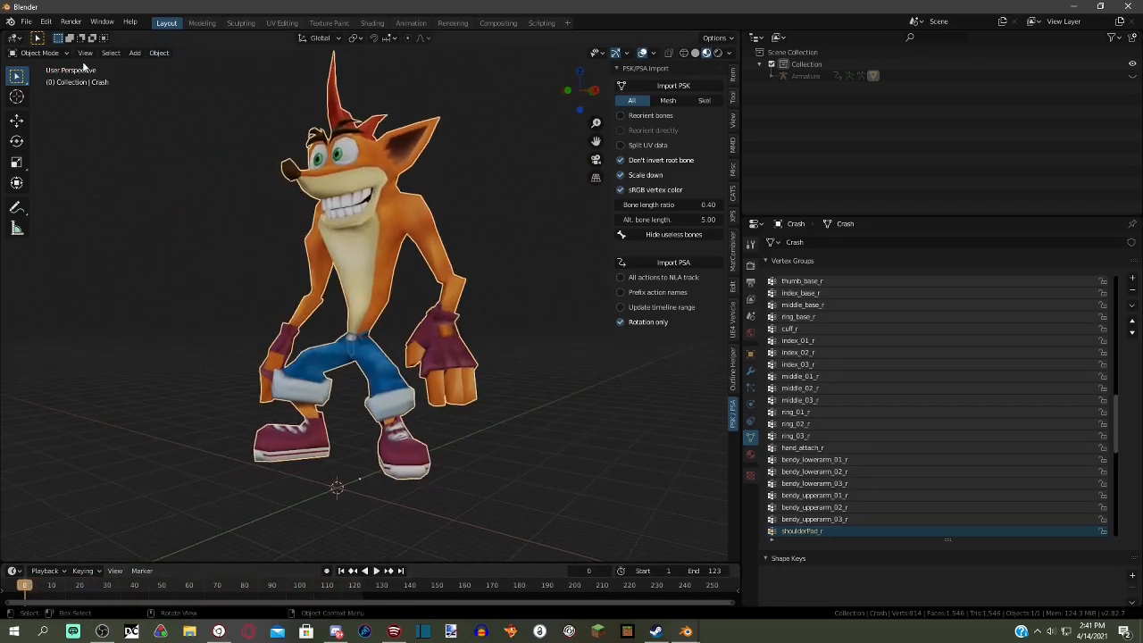
pyautogui.click(734, 196)
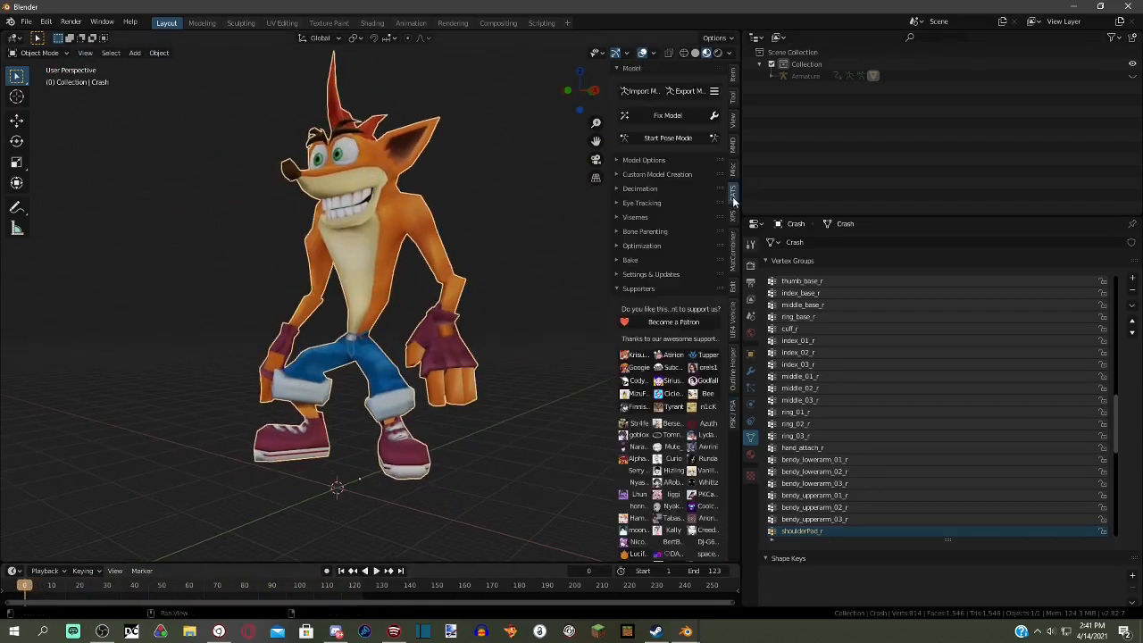
pyautogui.click(691, 137)
pyautogui.click(465, 237)
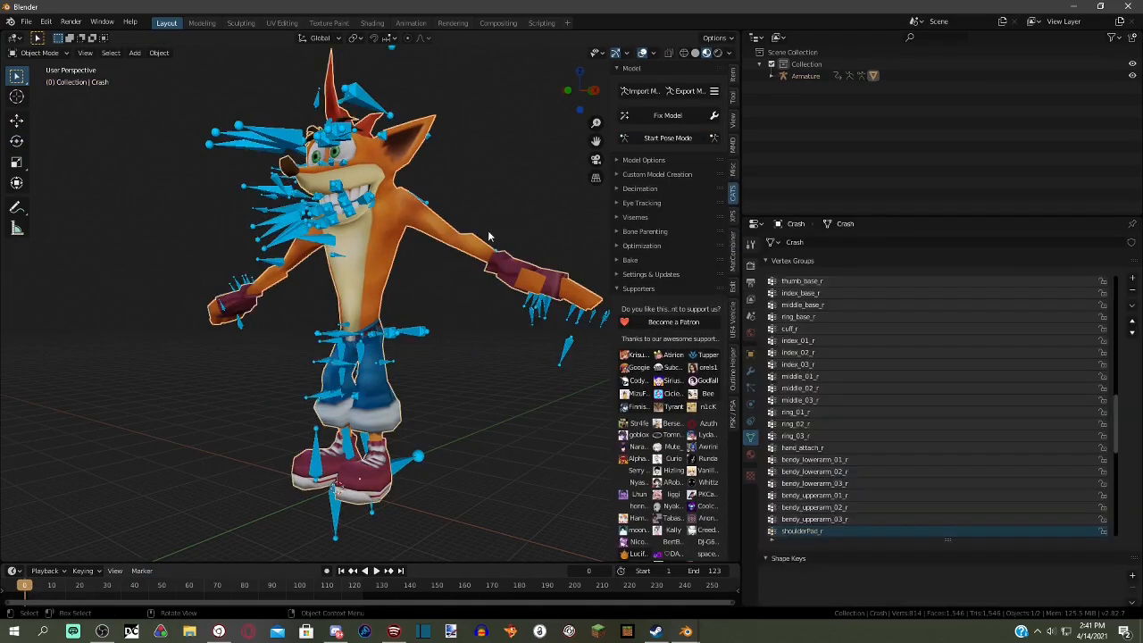
# - Select the armature, widen the viewport and start CATS pose mode
pyautogui.moveTo(508, 218)
pyautogui.mouseDown(button='middle')
pyautogui.moveTo(529, 286)
pyautogui.moveTo(491, 257)
pyautogui.moveTo(498, 233)
pyautogui.mouseUp(button='middle')
pyautogui.hotkey('shift', 'h')
pyautogui.click(501, 236)
pyautogui.moveTo(747, 281); pyautogui.dragTo(845, 267)
pyautogui.click(768, 138)
pyautogui.moveTo(550, 184); pyautogui.dragTo(506, 159, button='middle')
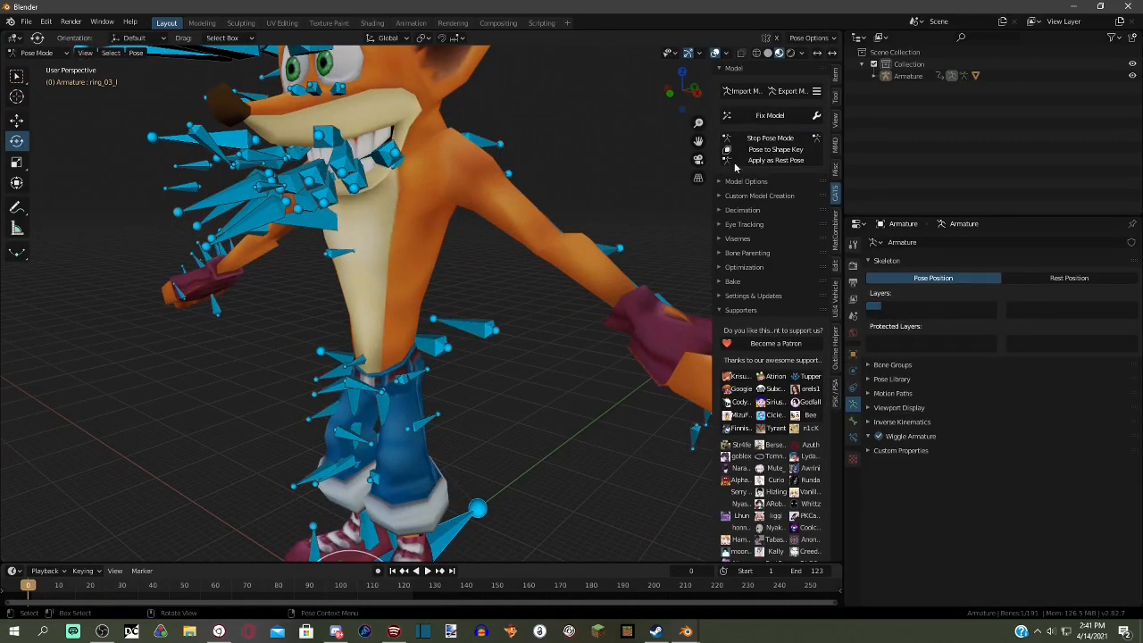
# - Leave pose mode and set the armature's bones to display in front of the mesh as Stick
pyautogui.click(770, 138)
pyautogui.click(351, 168)
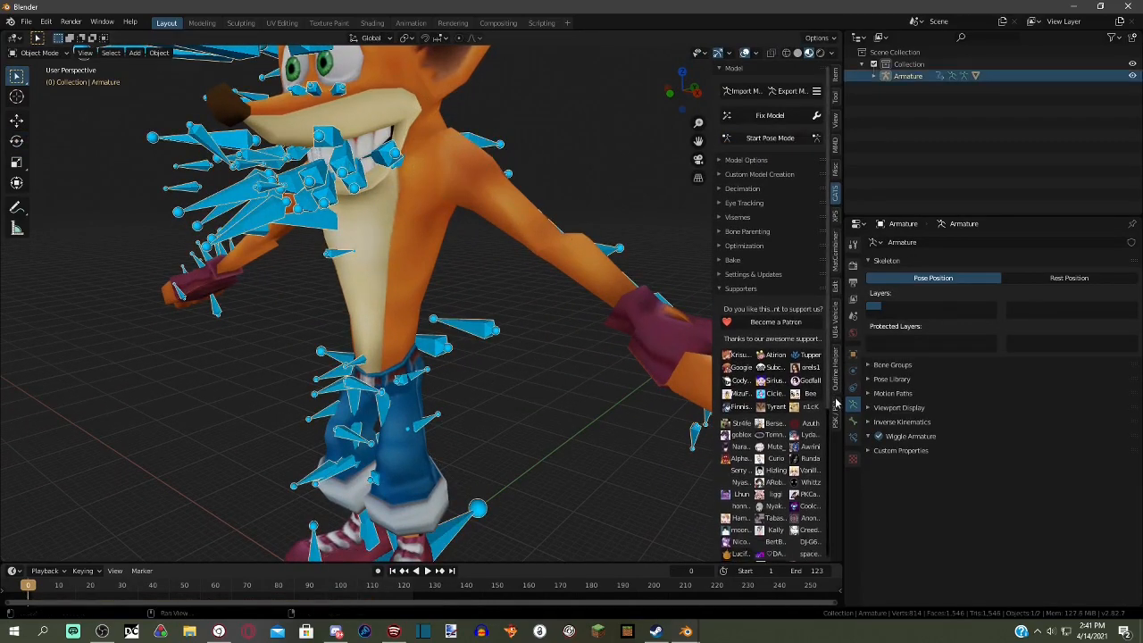
pyautogui.click(1098, 440)
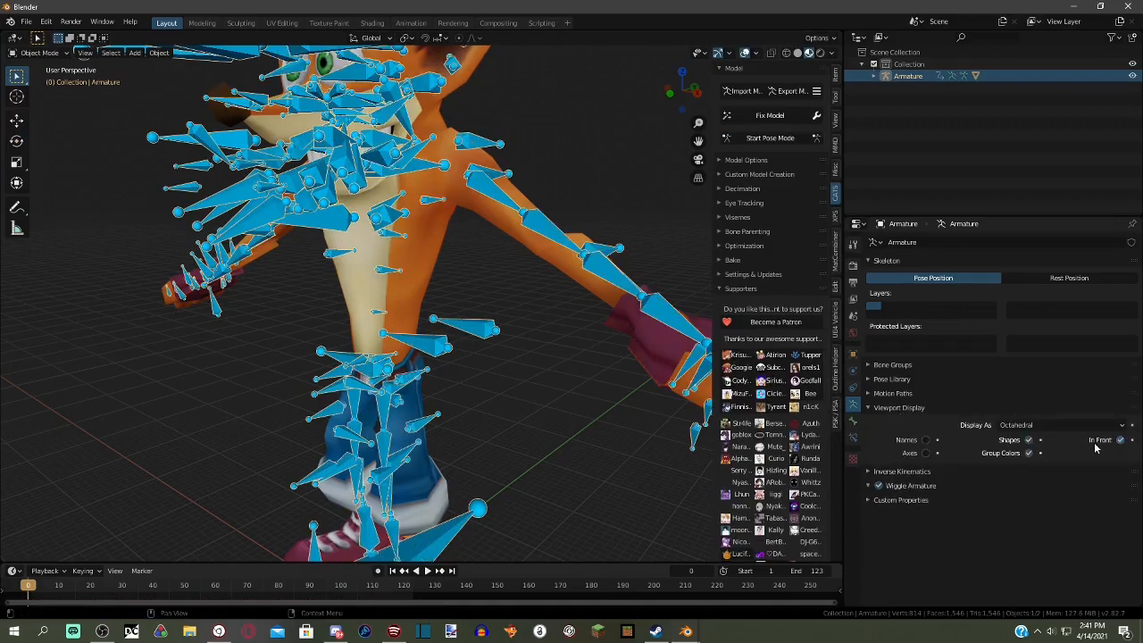
pyautogui.click(1062, 426)
pyautogui.click(1033, 454)
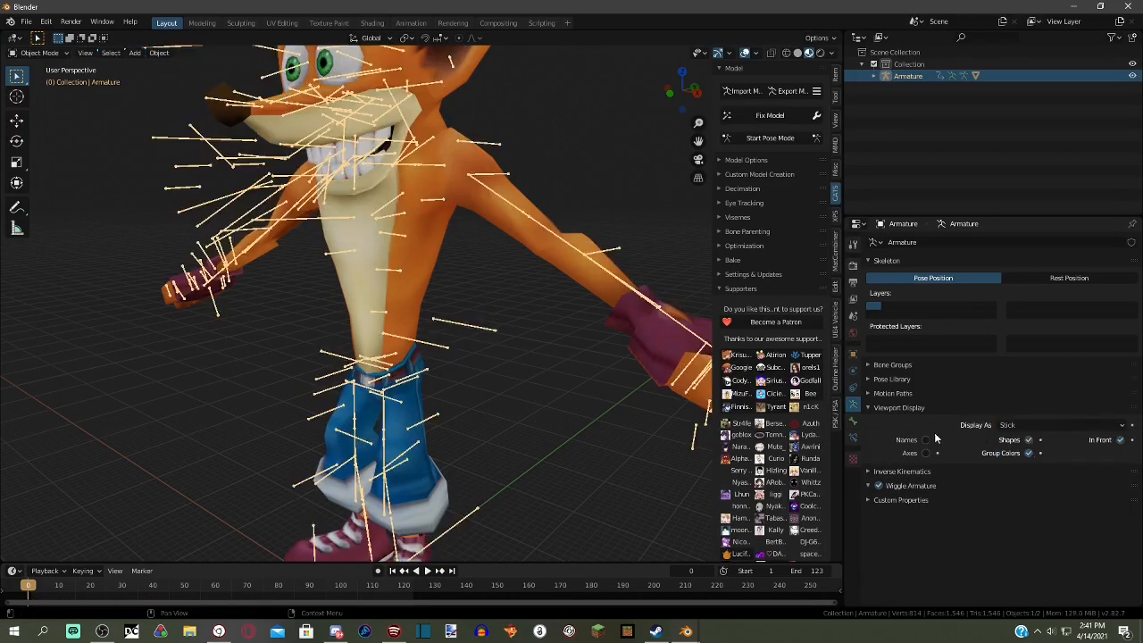
# - Start CATS pose mode again and turn on the display of bone names
pyautogui.moveTo(637, 351)
pyautogui.mouseDown(button='middle')
pyautogui.moveTo(691, 343)
pyautogui.moveTo(642, 346)
pyautogui.mouseUp(button='middle')
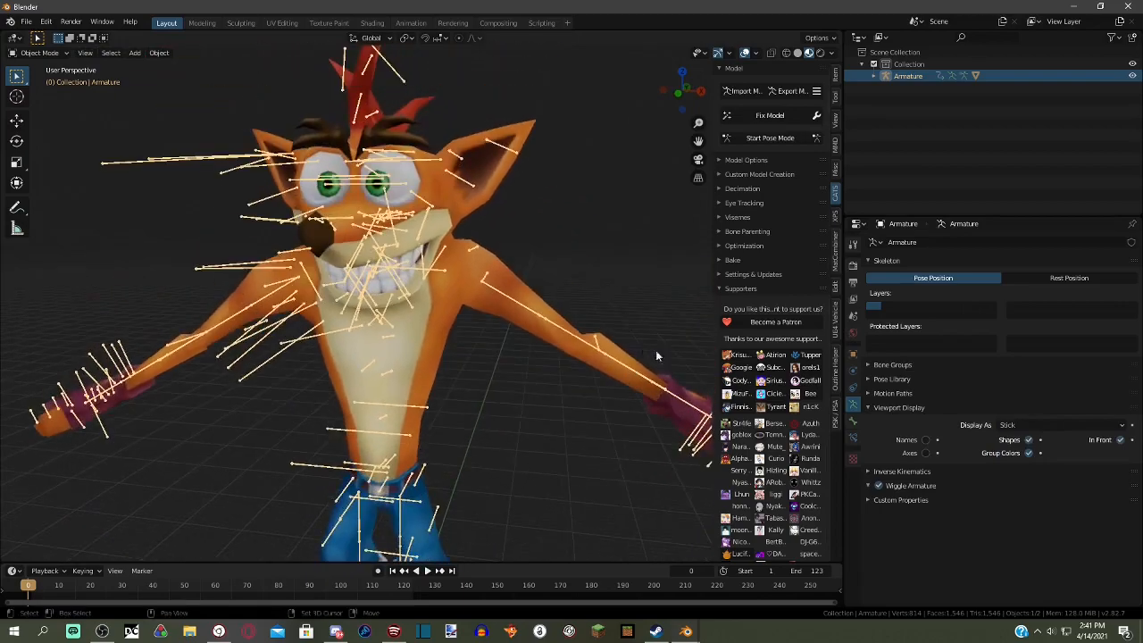
pyautogui.click(775, 138)
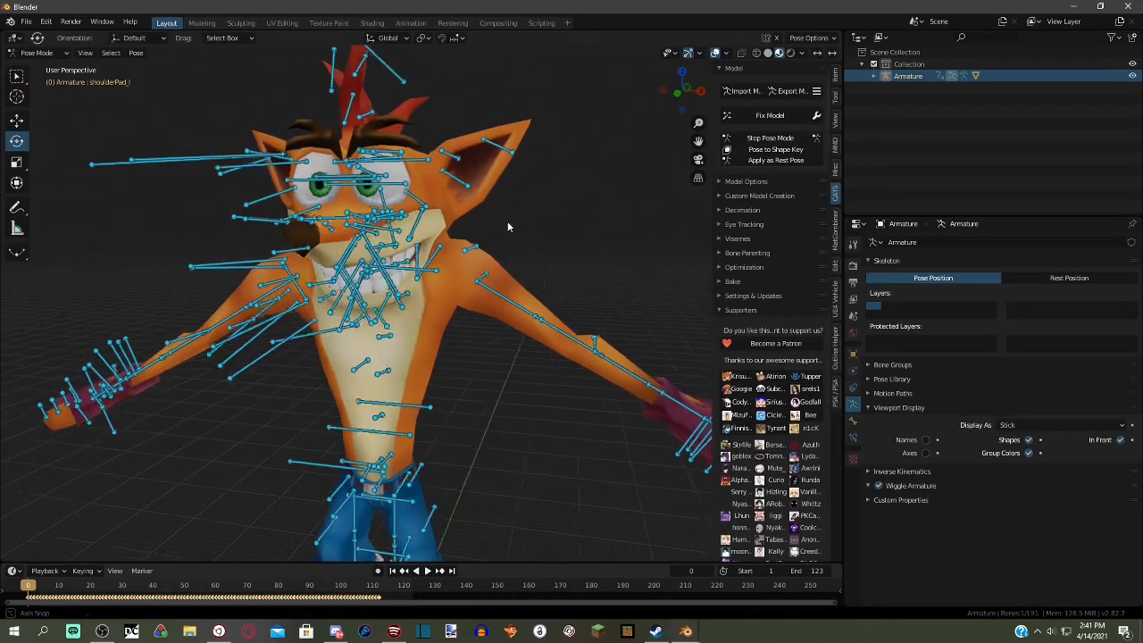
pyautogui.scroll(4, 465, 241)
pyautogui.moveTo(446, 257); pyautogui.dragTo(394, 287, button='middle')
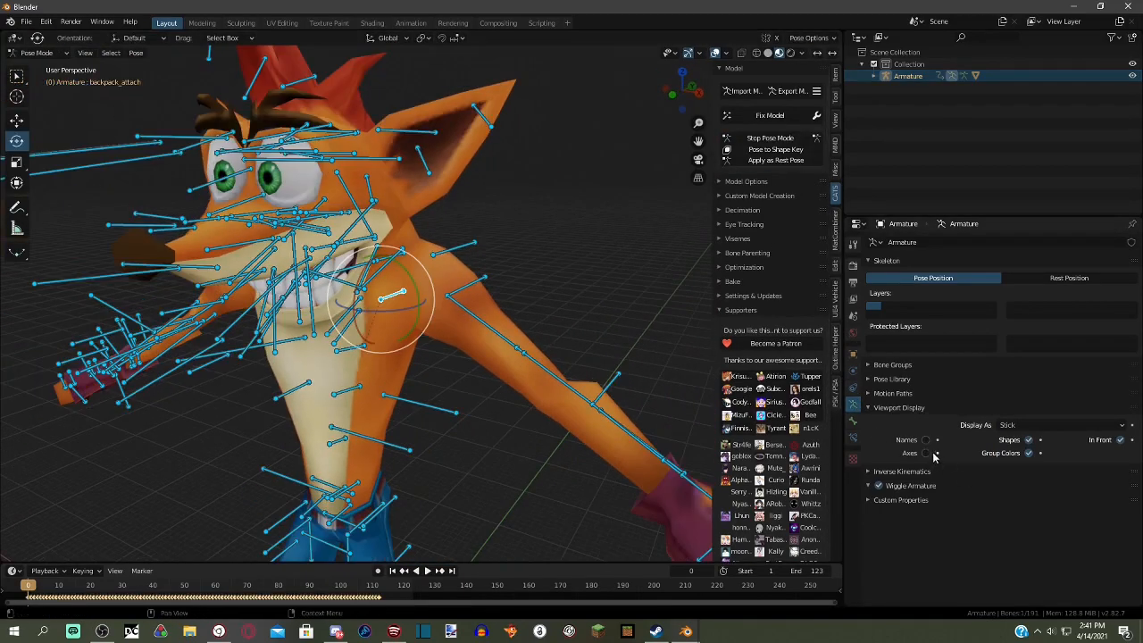
pyautogui.click(926, 440)
# - Test-rotate the clavicle_l bone to check the left arm's deformation, and undo the rotation
pyautogui.scroll(4, 500, 340)
pyautogui.moveTo(483, 332); pyautogui.dragTo(357, 317, button='middle')
pyautogui.click(316, 323)
pyautogui.moveTo(448, 333); pyautogui.dragTo(535, 326, button='middle')
pyautogui.scroll(-7, 541, 325)
pyautogui.scroll(2, 548, 325)
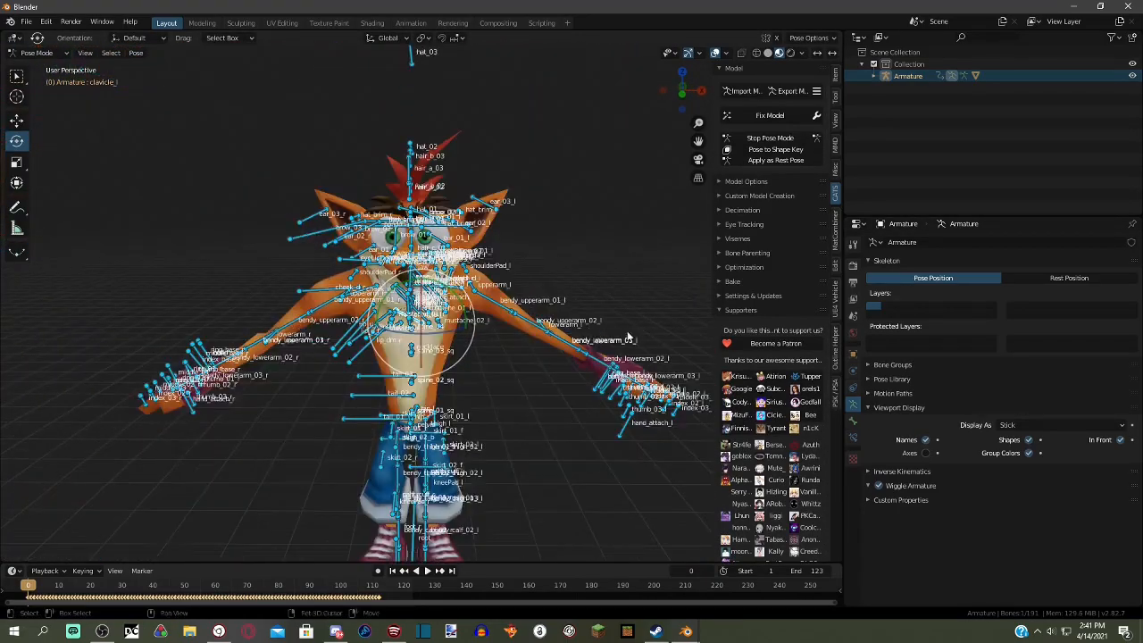
pyautogui.scroll(3, 608, 317)
pyautogui.scroll(3, 612, 293)
pyautogui.press('r')
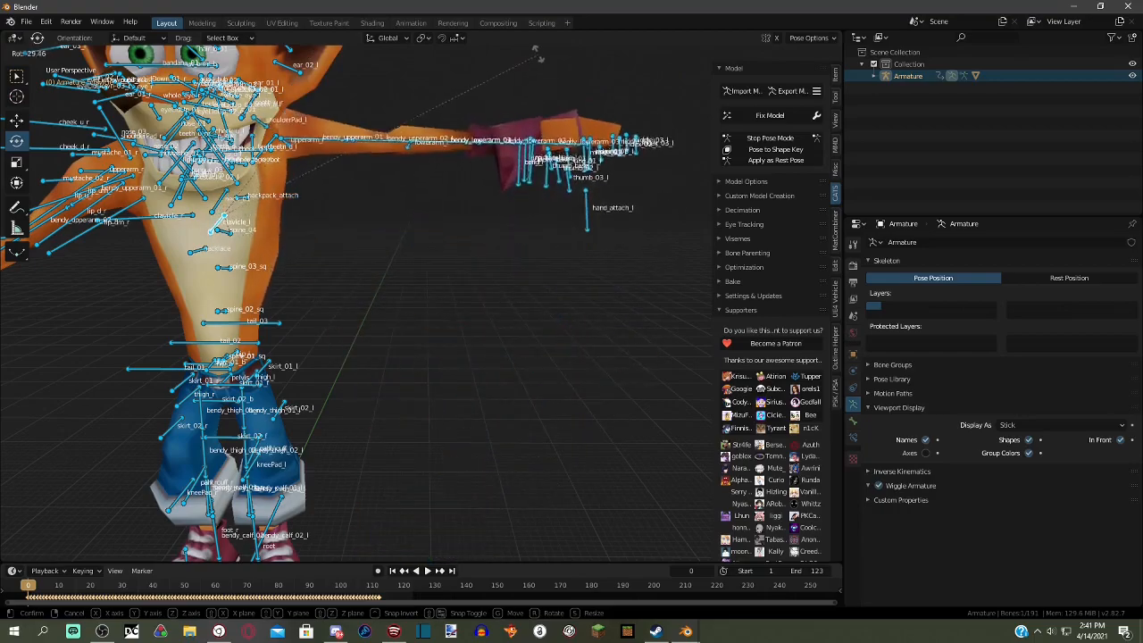
pyautogui.click(518, 82)
pyautogui.hotkey('ctrl', 'z')
# - Try rotating the upperarm_l bone to check the left arm's deformation, and cancel the rotation
pyautogui.moveTo(500, 103); pyautogui.dragTo(573, 322, button='middle')
pyautogui.scroll(2, 315, 175)
pyautogui.click(461, 300)
pyautogui.scroll(-4, 580, 329)
pyautogui.press('r')
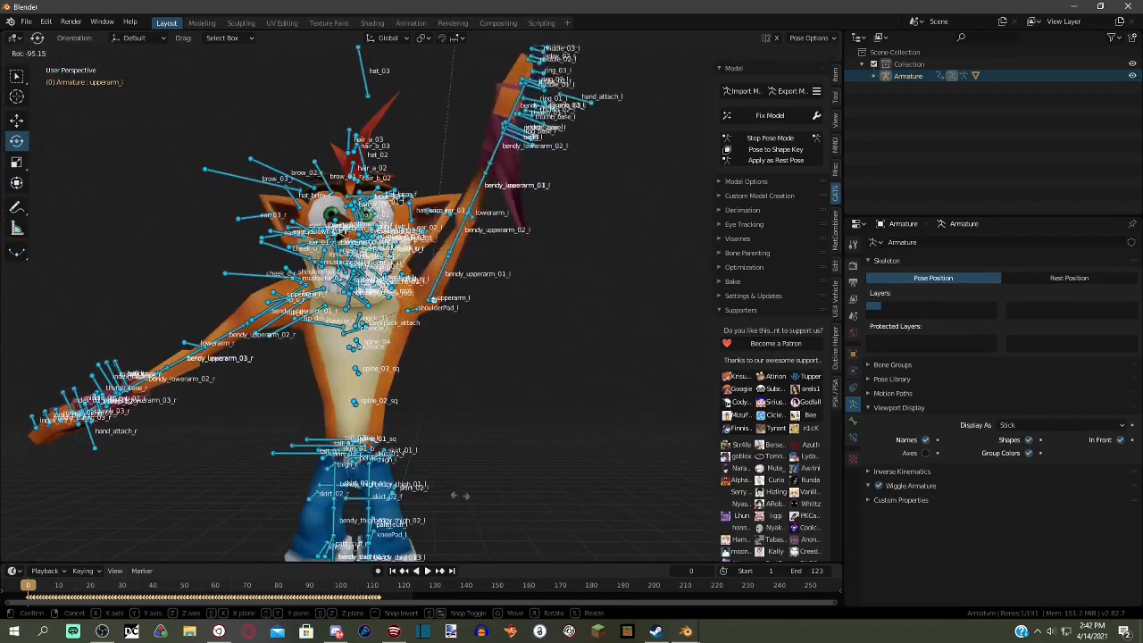
pyautogui.rightClick(446, 256)
# - Test the torso's deformation by freely rotating spine_03 with all other bones hidden, and stop pose mode
pyautogui.moveTo(447, 257); pyautogui.dragTo(425, 366, button='middle')
pyautogui.click(354, 372)
pyautogui.press('r')
pyautogui.press('r')
pyautogui.click(488, 354)
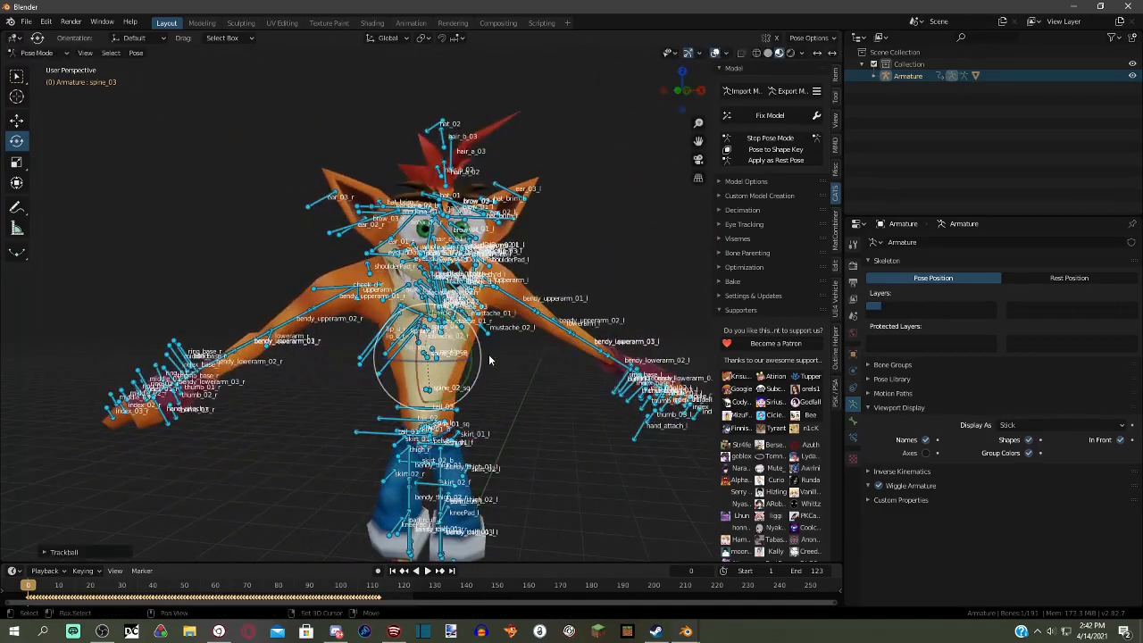
pyautogui.hotkey('shift', 'h')
pyautogui.press('r')
pyautogui.press('r')
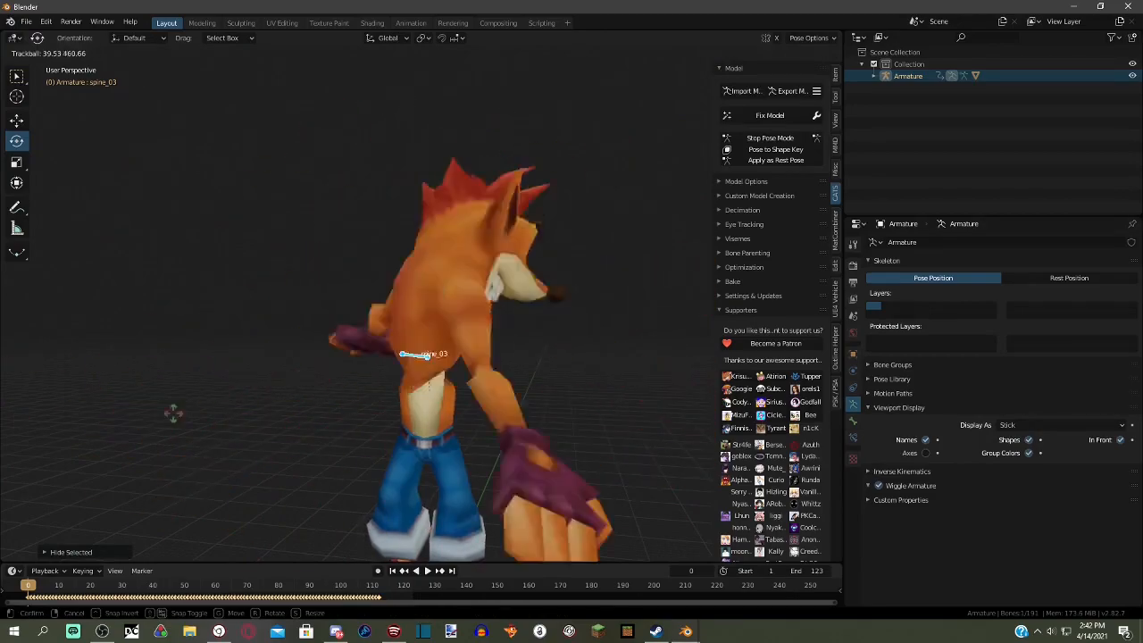
pyautogui.click(77, 375)
pyautogui.click(770, 137)
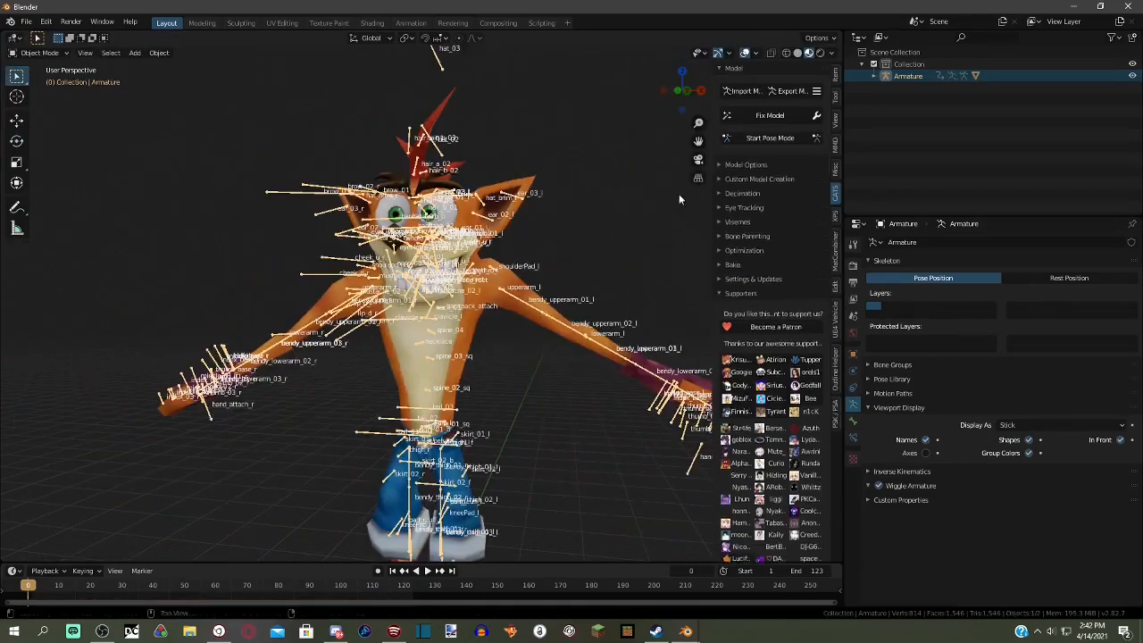
# - Select the Crash mesh and enter Edit Mode with the left arm in close view
pyautogui.keyDown('shift'); pyautogui.moveTo(426, 289); pyautogui.dragTo(247, 236, button='middle'); pyautogui.keyUp('shift')
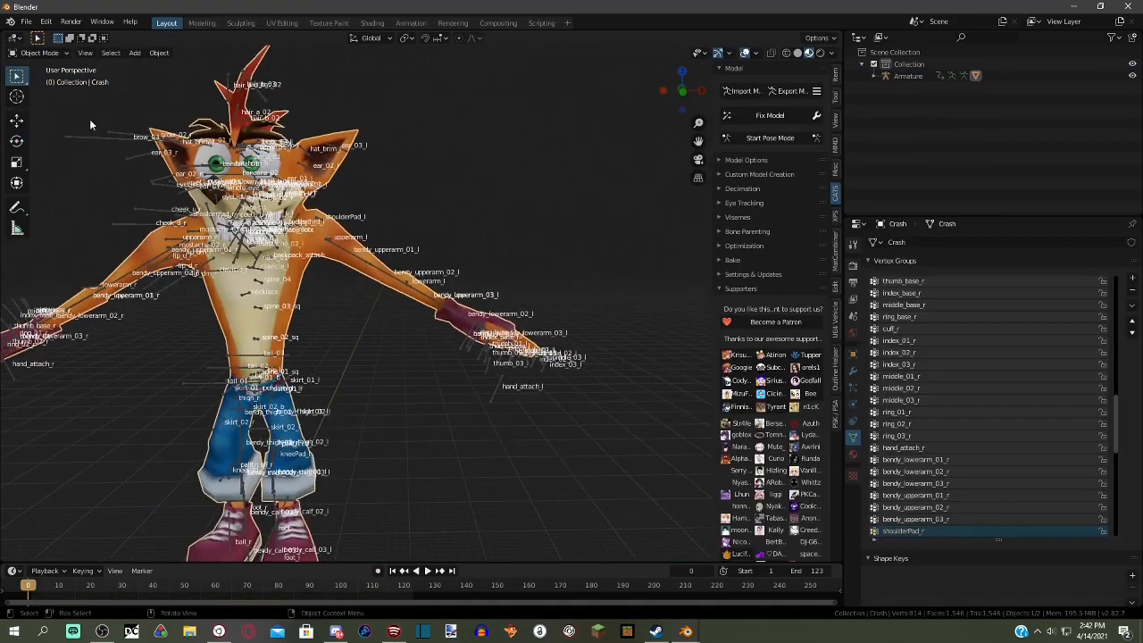
pyautogui.click(62, 54)
pyautogui.click(65, 80)
pyautogui.scroll(3, 534, 381)
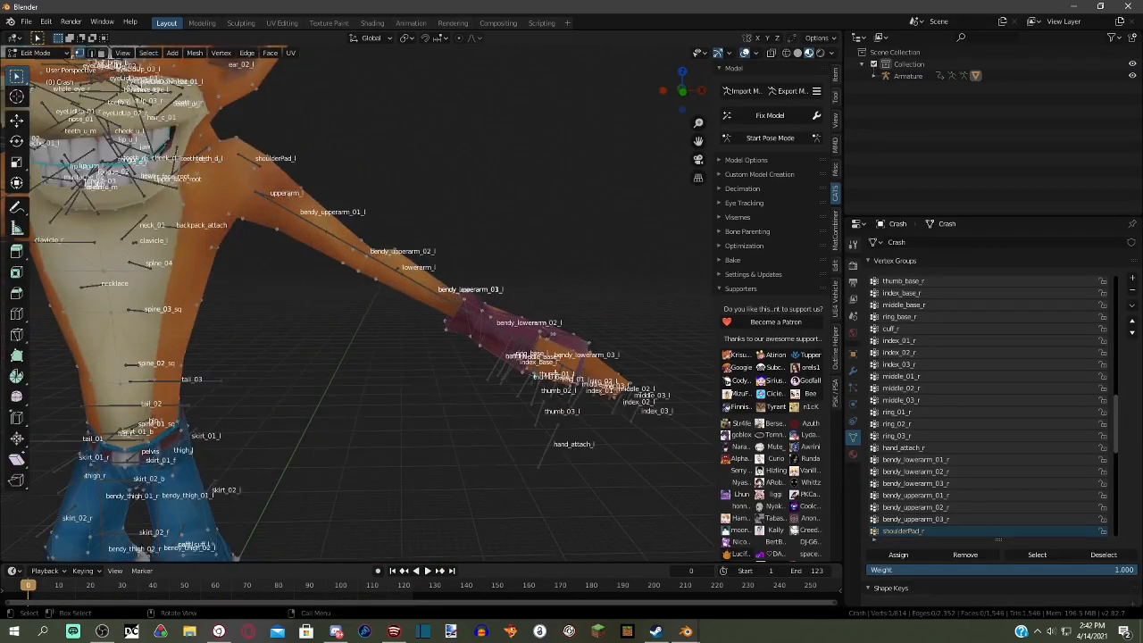
pyautogui.moveTo(669, 295); pyautogui.dragTo(609, 383, button='middle')
pyautogui.scroll(1, 1002, 447)
# - Make bendy_upperarm_03_r the active vertex group and switch the viewport to wireframe shading
pyautogui.scroll(10, 964, 472)
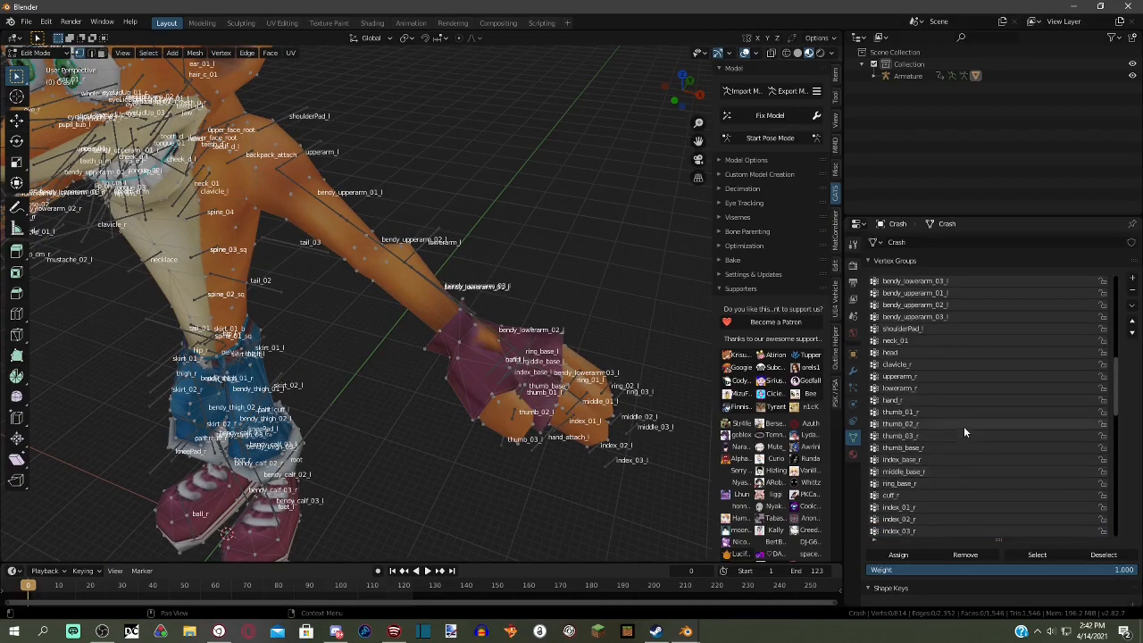
pyautogui.scroll(3, 960, 380)
pyautogui.scroll(-13, 965, 376)
pyautogui.scroll(-8, 956, 475)
pyautogui.click(947, 471)
pyautogui.scroll(-2, 759, 346)
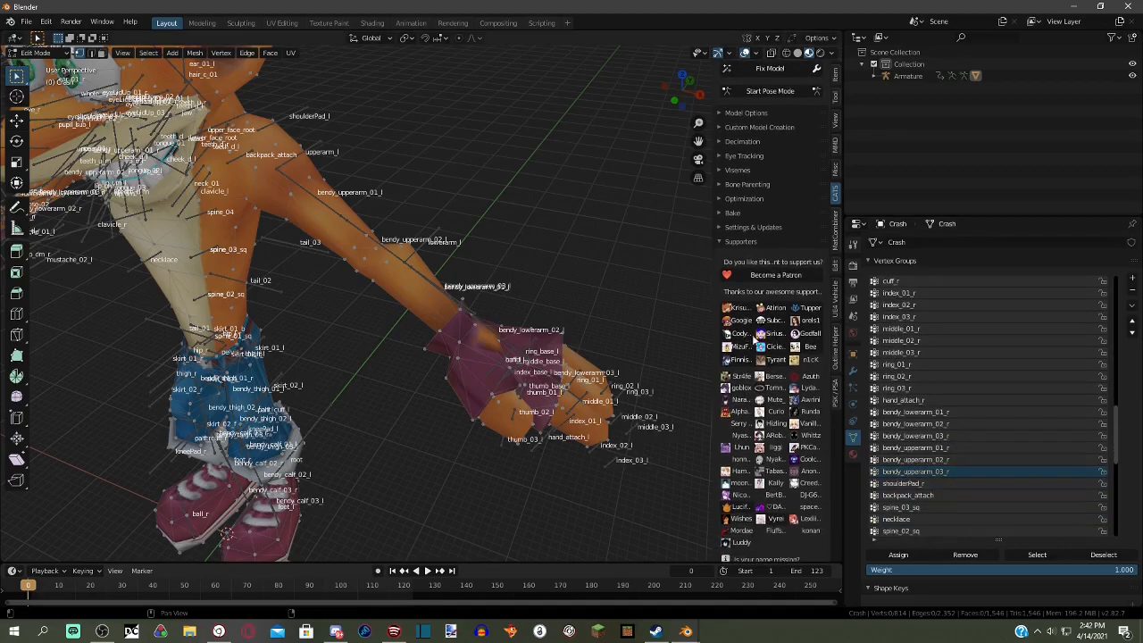
pyautogui.moveTo(625, 344); pyautogui.dragTo(679, 161, button='middle')
pyautogui.click(785, 53)
pyautogui.moveTo(584, 271); pyautogui.dragTo(625, 357, button='middle')
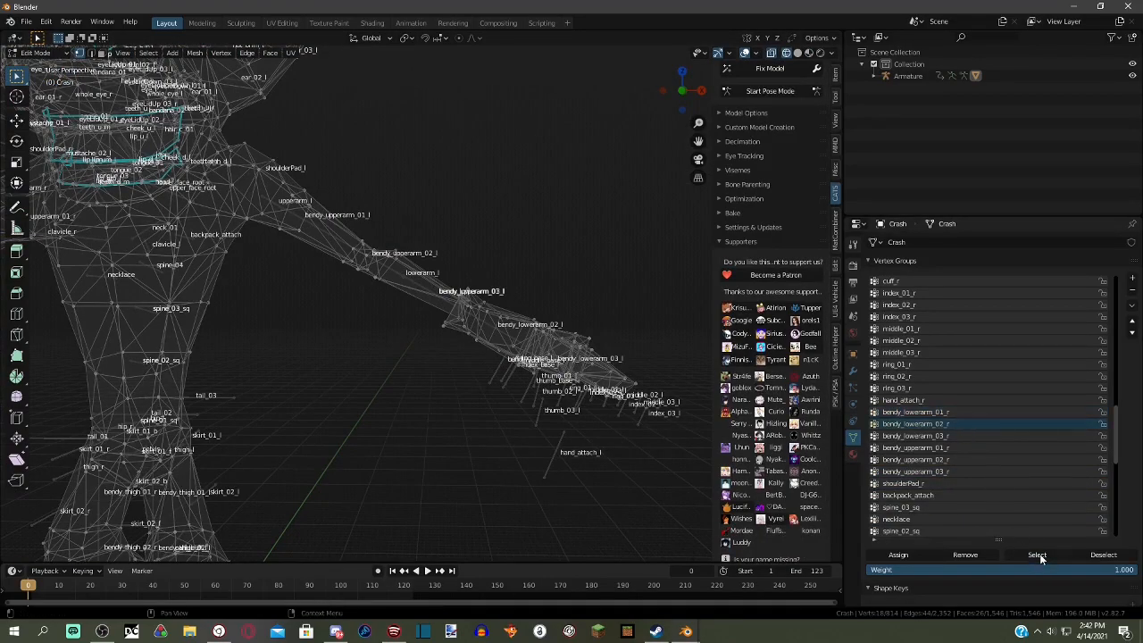
# - Check which vertices belong to the bendy_lowerarm_01_l group, and clear the selection
pyautogui.scroll(1, 1111, 446)
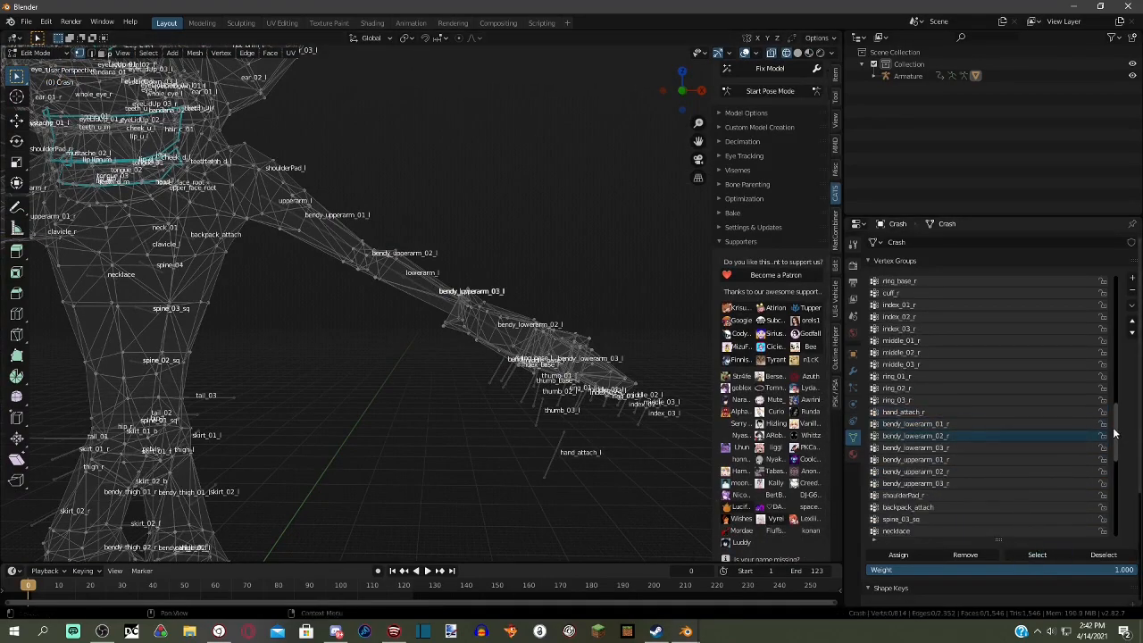
pyautogui.moveTo(1119, 407); pyautogui.dragTo(1105, 336)
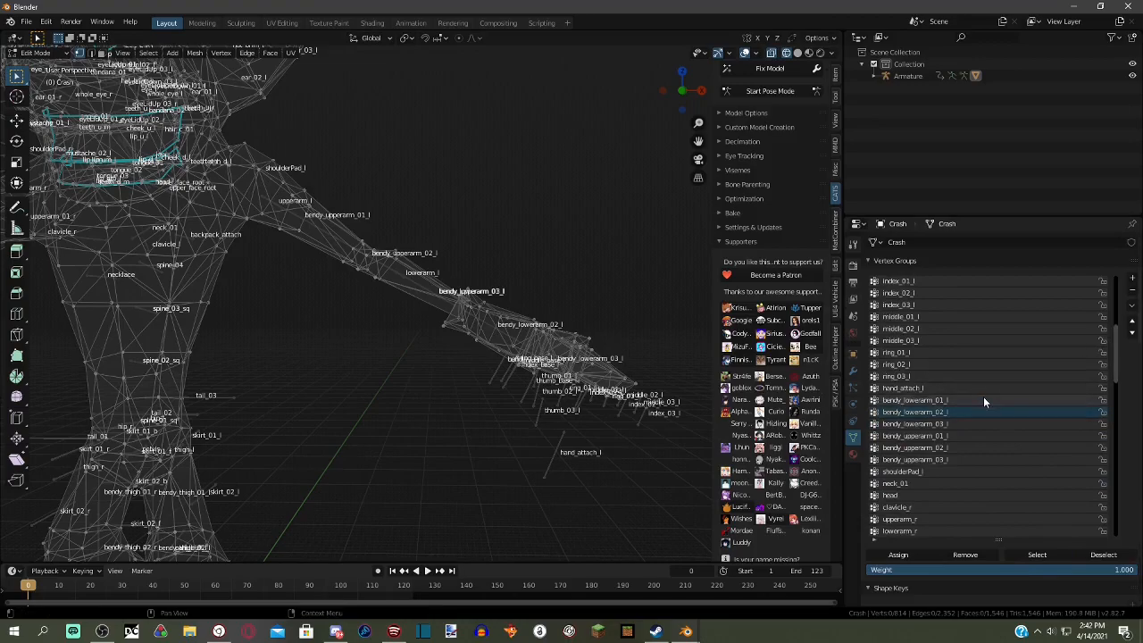
pyautogui.click(1019, 554)
pyautogui.moveTo(665, 433); pyautogui.dragTo(591, 491, button='middle')
pyautogui.hotkey('alt', 'a')
# - Remove all vertices except those around the left wrist cuff from the bendy_lowerarm_02_l vertex group
pyautogui.click(965, 412)
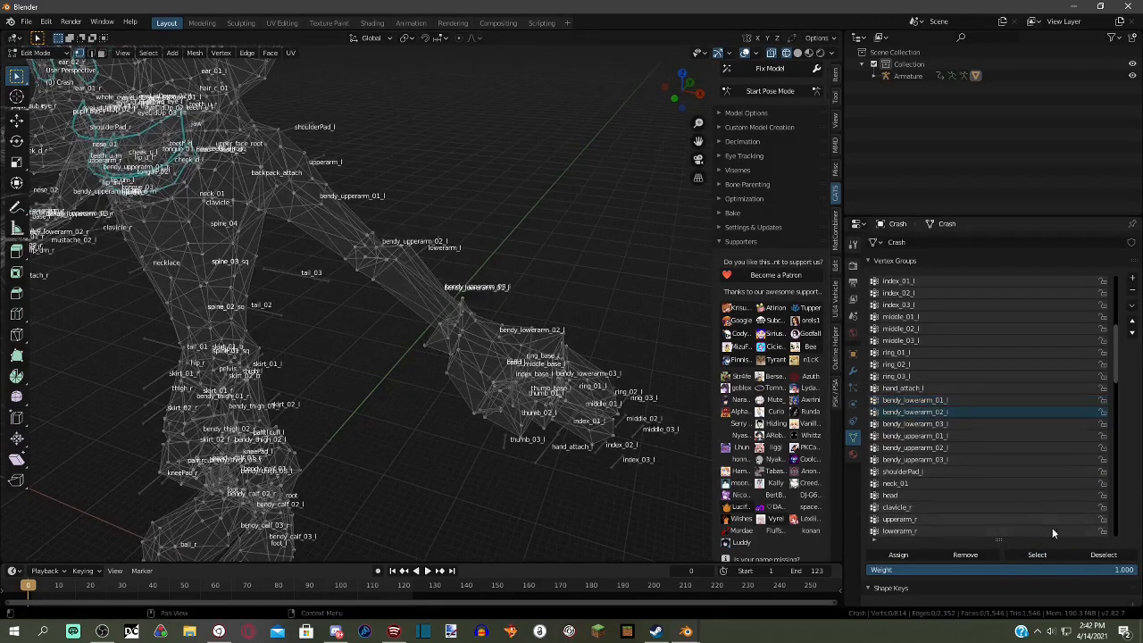
pyautogui.click(1057, 555)
pyautogui.moveTo(665, 447); pyautogui.dragTo(665, 481, button='middle')
pyautogui.keyDown('ctrl'); pyautogui.moveTo(551, 356); pyautogui.dragTo(609, 264); pyautogui.keyUp('ctrl')
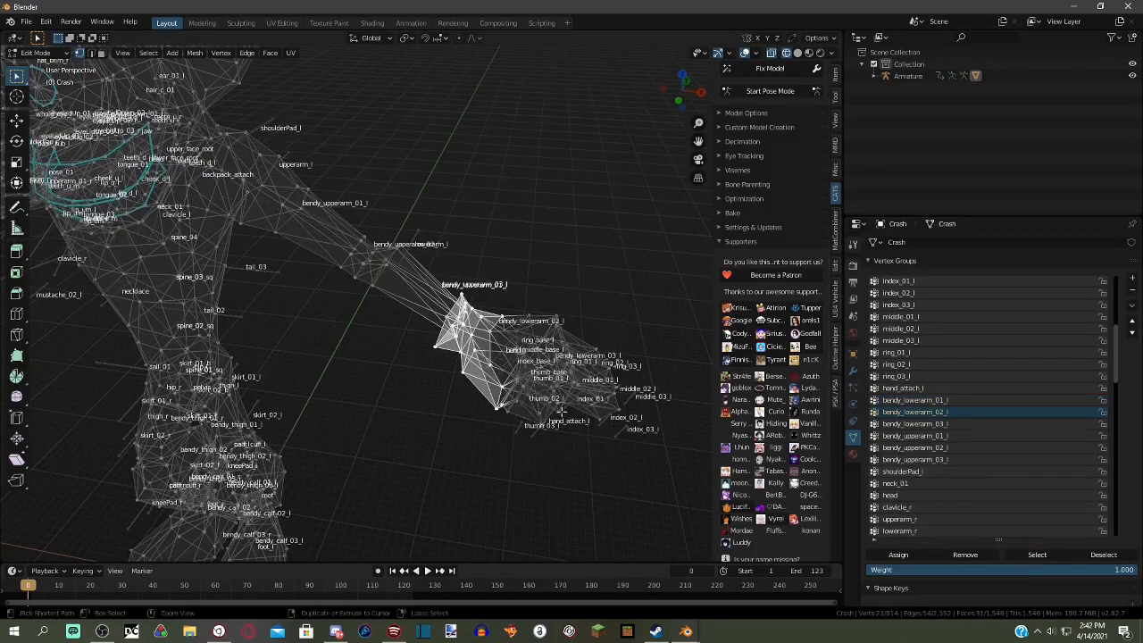
pyautogui.keyDown('ctrl'); pyautogui.moveTo(477, 427); pyautogui.dragTo(461, 425); pyautogui.keyUp('ctrl')
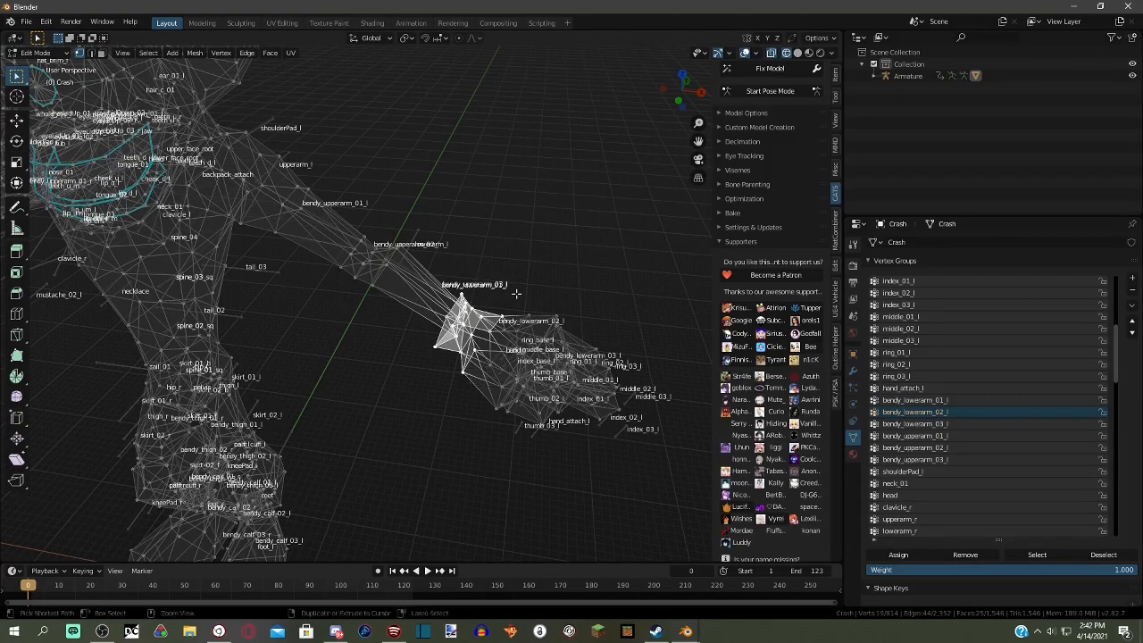
pyautogui.hotkey('ctrl', 'i')
pyautogui.click(958, 555)
pyautogui.hotkey('alt', 'a')
# - Remove every vertex of the mesh from the bendy_lowerarm_03_l vertex group and clear the selection
pyautogui.click(944, 425)
pyautogui.click(1037, 553)
pyautogui.moveTo(589, 431); pyautogui.dragTo(535, 438, button='middle')
pyautogui.keyDown('ctrl'); pyautogui.moveTo(440, 484); pyautogui.dragTo(715, 305); pyautogui.keyUp('ctrl')
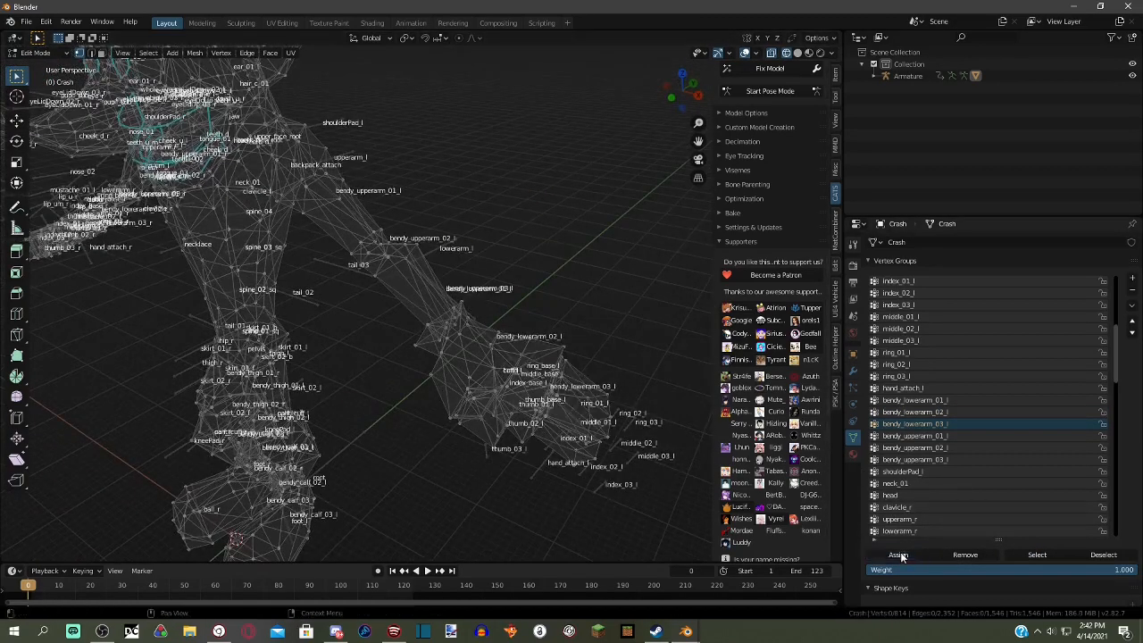
pyautogui.press('a')
pyautogui.click(955, 555)
pyautogui.hotkey('alt', 'a')
# - Return to Object Mode with Material Preview shading and play the animation
pyautogui.click(67, 53)
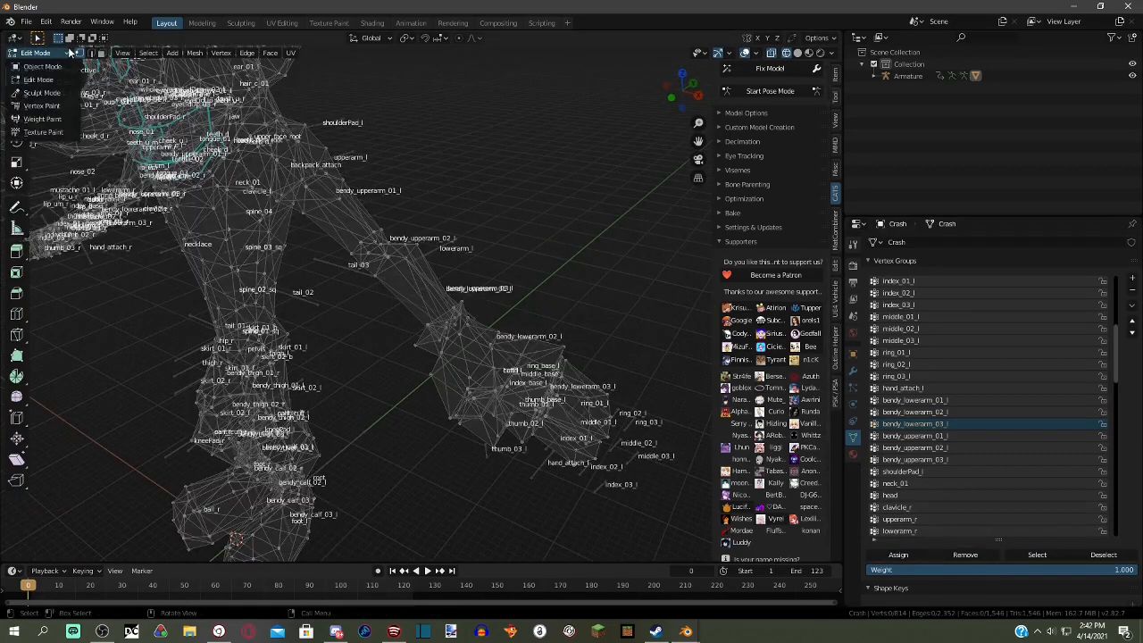
pyautogui.click(56, 67)
pyautogui.scroll(-2, 607, 106)
pyautogui.click(807, 53)
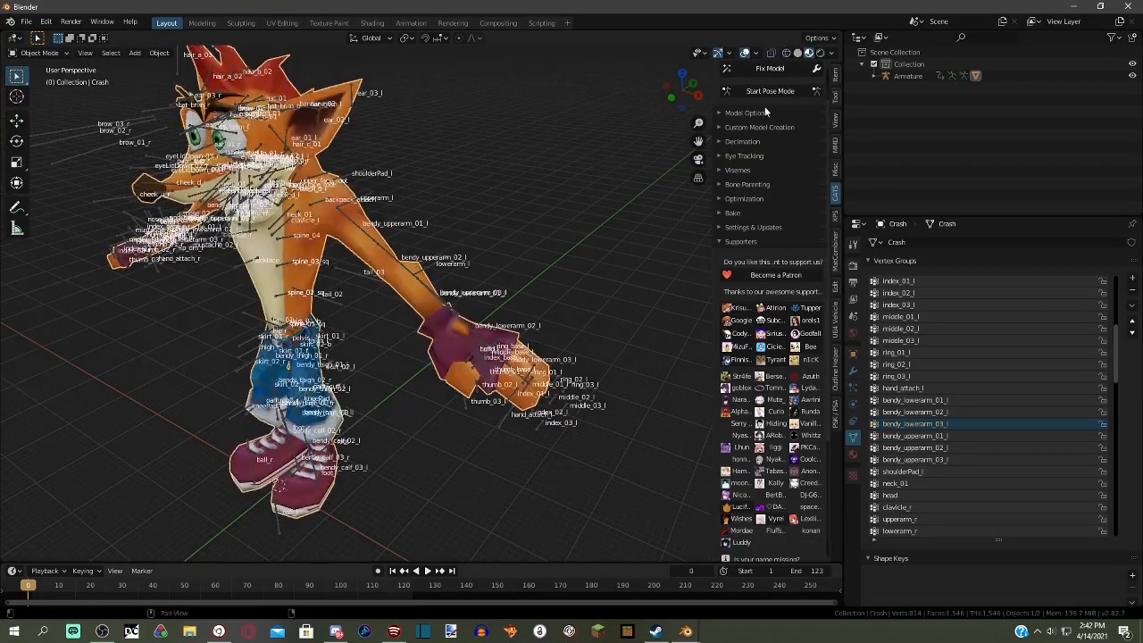
pyautogui.press('space')
pyautogui.moveTo(360, 280); pyautogui.dragTo(403, 278, button='middle')
# - Hide the armature, select the Crash mesh, and watch the animation from several angles before stopping playback
pyautogui.click(286, 257)
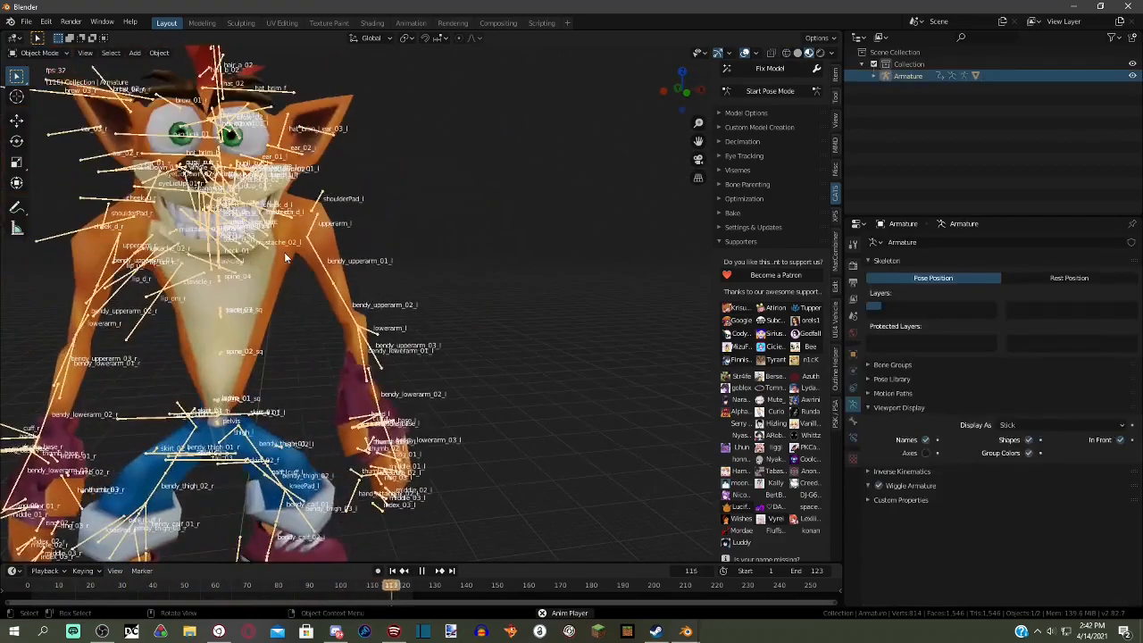
pyautogui.press('h')
pyautogui.click(304, 268)
pyautogui.moveTo(497, 336); pyautogui.dragTo(456, 350, button='middle')
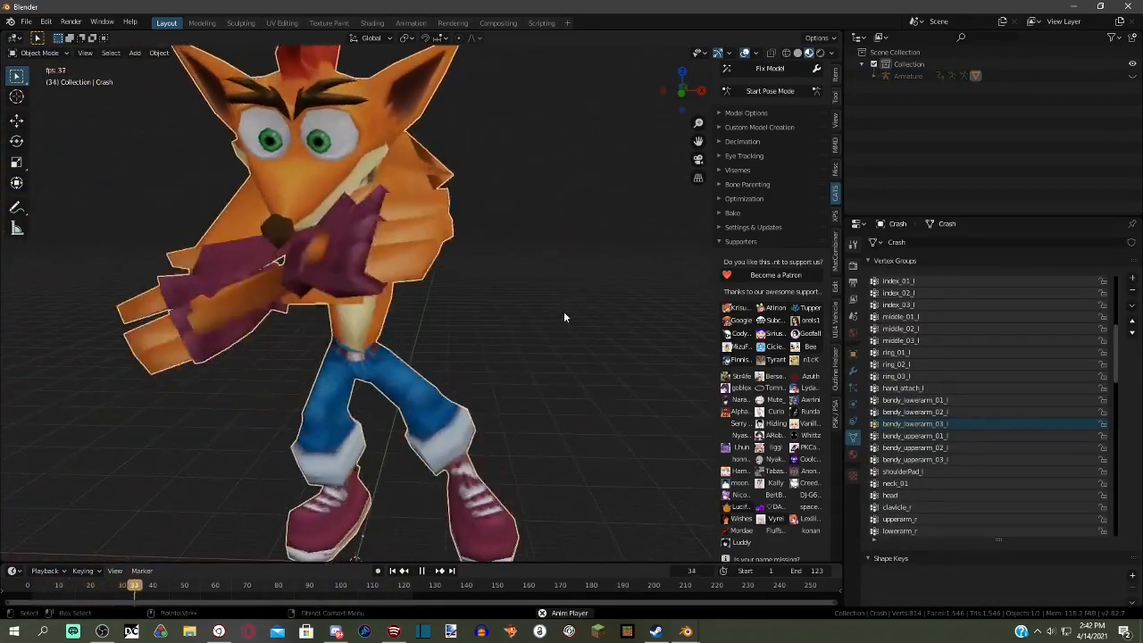
pyautogui.scroll(-5, 527, 313)
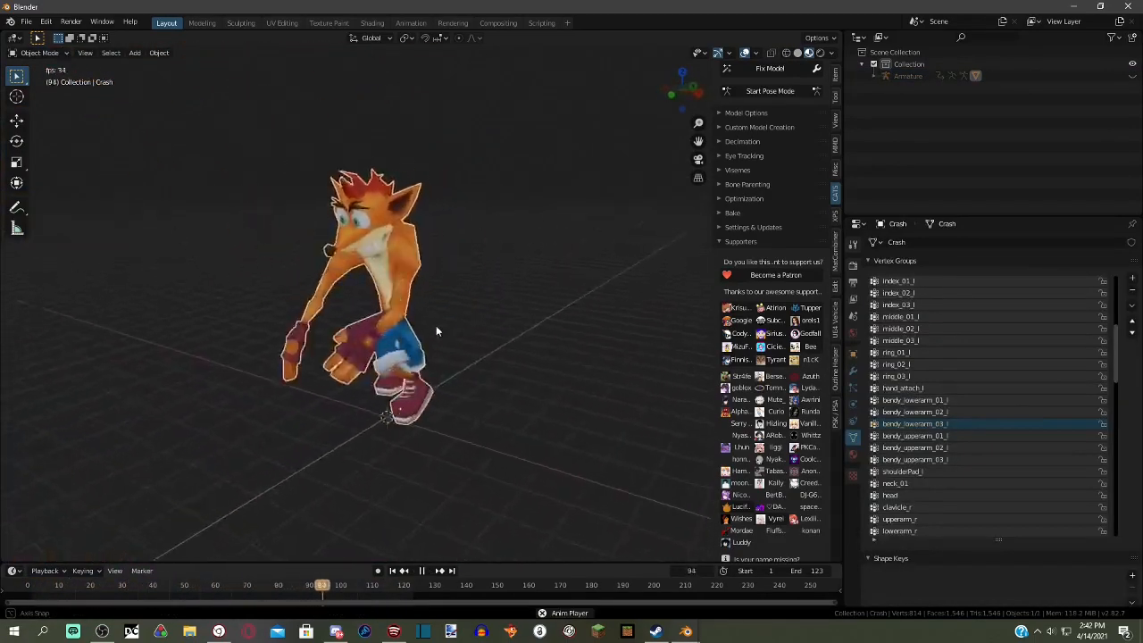
pyautogui.press('space')
# - Go back to frame 0 and examine the arms, hands and legs up close in that pose
pyautogui.moveTo(40, 592); pyautogui.dragTo(20, 591)
pyautogui.scroll(4, 466, 406)
pyautogui.moveTo(466, 406); pyautogui.dragTo(348, 435, button='middle')
pyautogui.scroll(3, 507, 333)
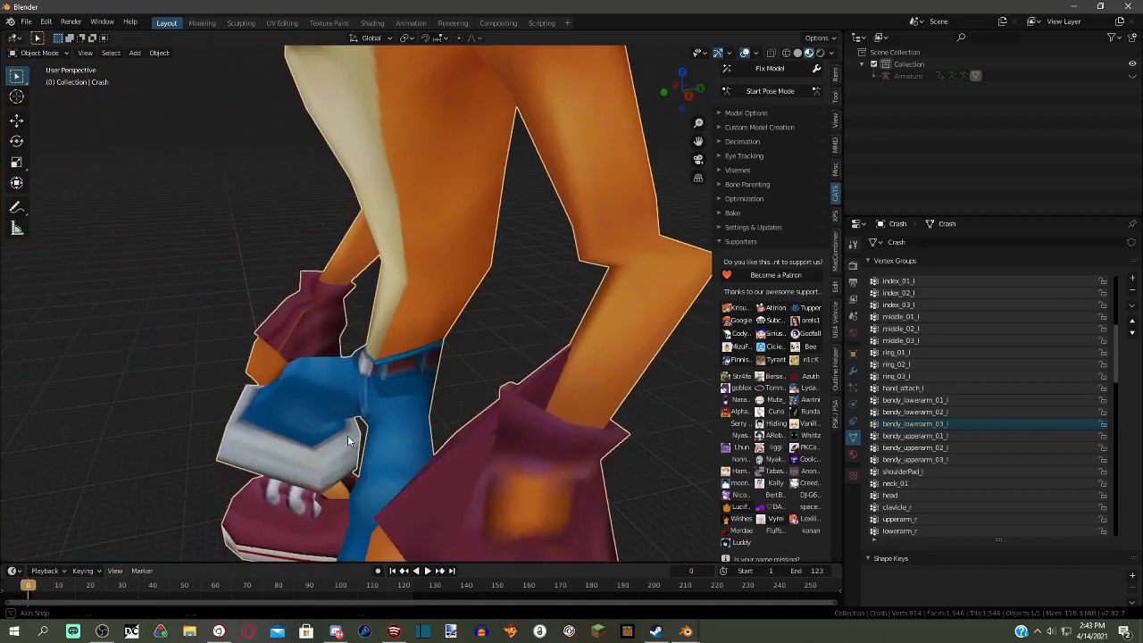
pyautogui.scroll(-6, 580, 409)
pyautogui.moveTo(489, 421); pyautogui.dragTo(525, 284, button='middle')
# - Replay the animation from the side, pause it at frame 48, and examine the torso and raised arms from the front
pyautogui.press('space')
pyautogui.scroll(-2, 473, 342)
pyautogui.scroll(2, 455, 332)
pyautogui.press('space')
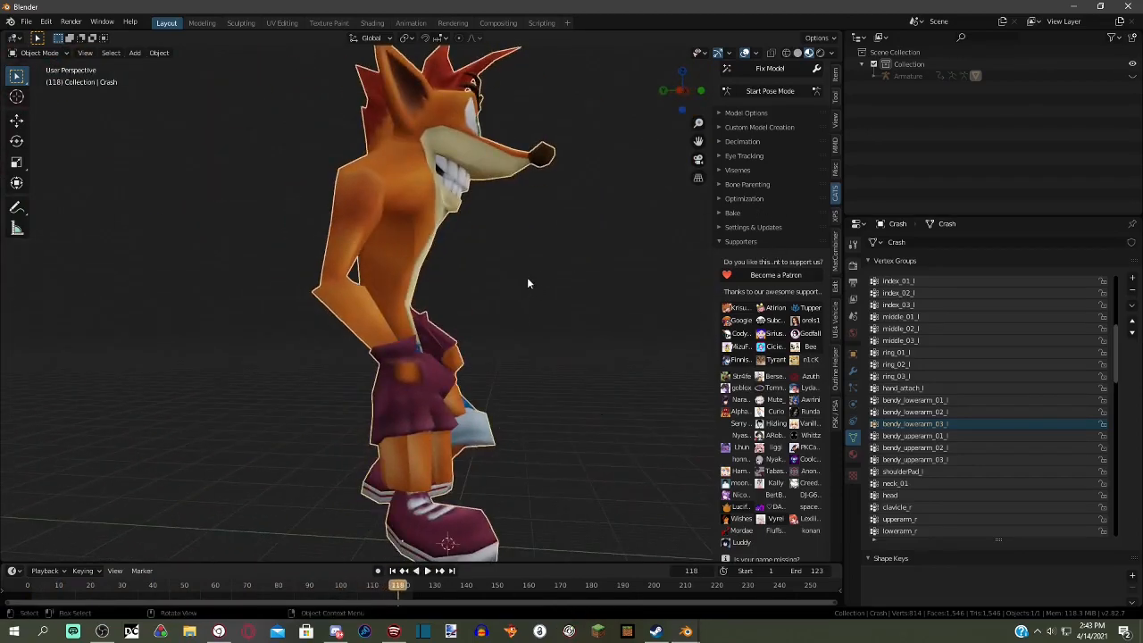
pyautogui.press('space')
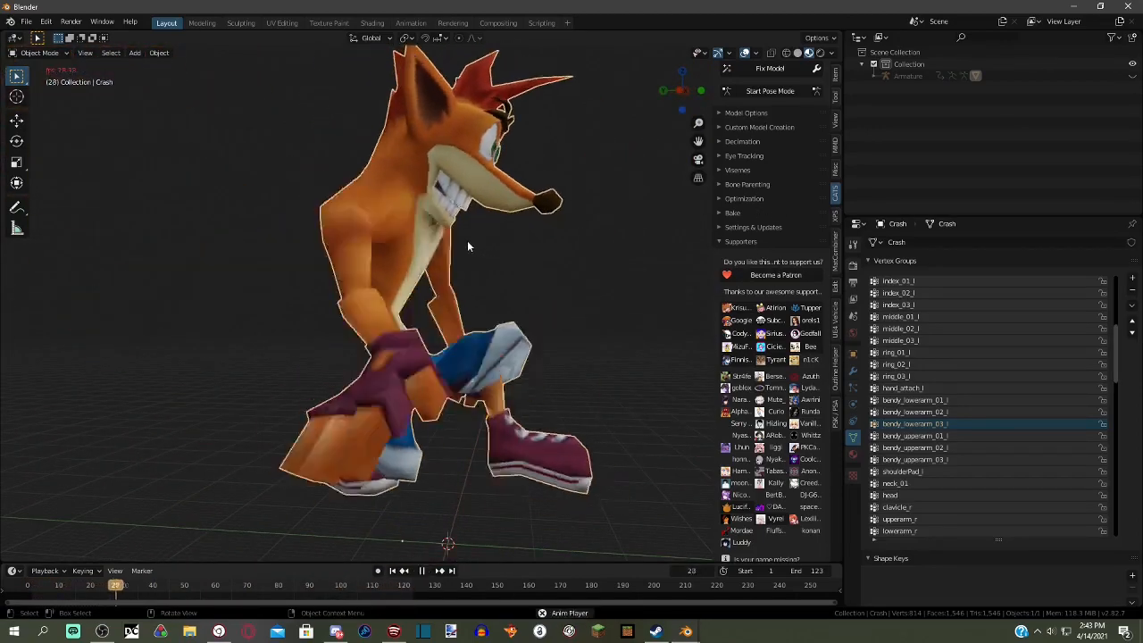
pyautogui.press('space')
pyautogui.moveTo(433, 221); pyautogui.dragTo(217, 172, button='middle')
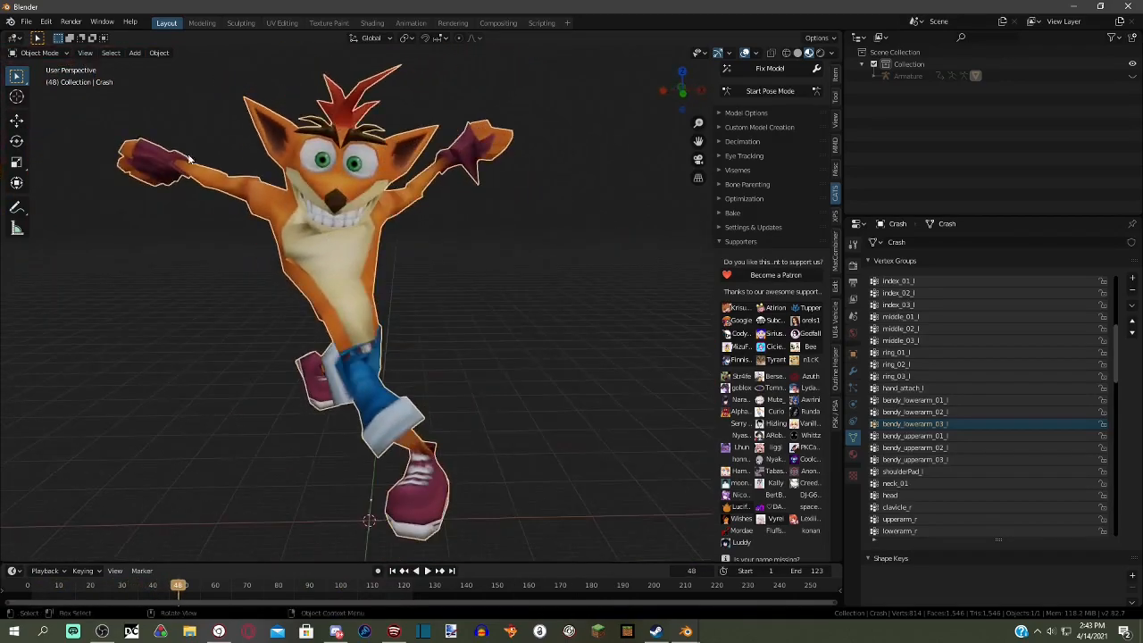
# - Enter Edit Mode on the Crash mesh and switch the viewport to wireframe shading
pyautogui.click(41, 56)
pyautogui.click(40, 79)
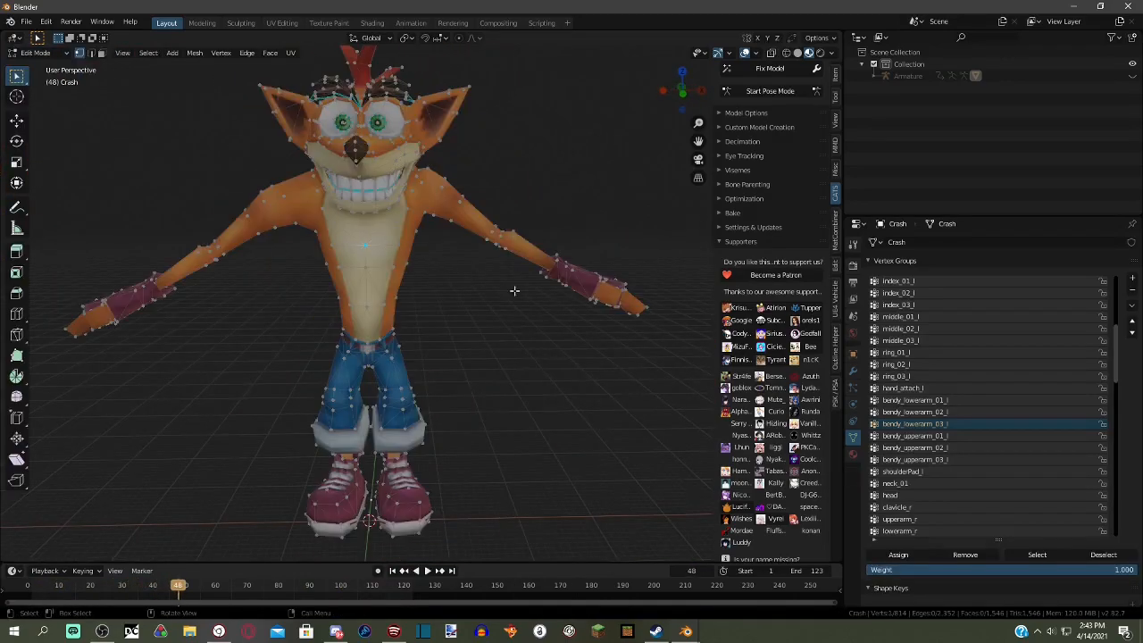
pyautogui.scroll(5, 497, 284)
pyautogui.click(786, 53)
# - Remove all vertices except those of the upper torso from the spine_04 vertex group, and clear the selection
pyautogui.scroll(6, 1111, 375)
pyautogui.click(974, 353)
pyautogui.click(973, 341)
pyautogui.click(1037, 555)
pyautogui.moveTo(487, 362); pyautogui.dragTo(426, 343, button='middle')
pyautogui.moveTo(427, 342); pyautogui.dragTo(431, 406)
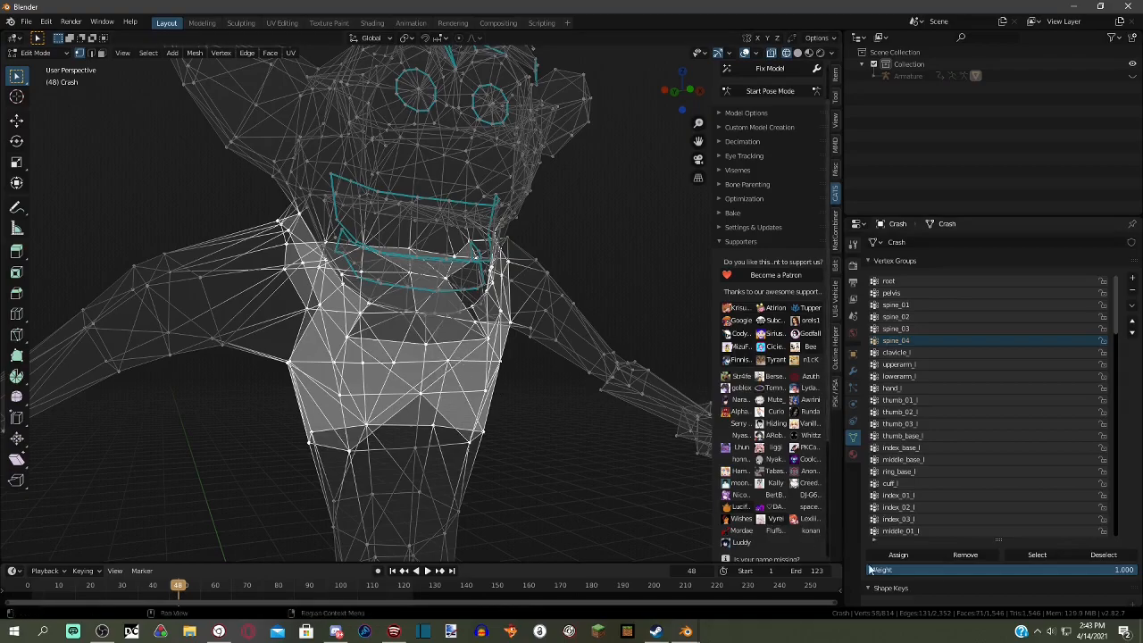
pyautogui.hotkey('ctrl', 'i')
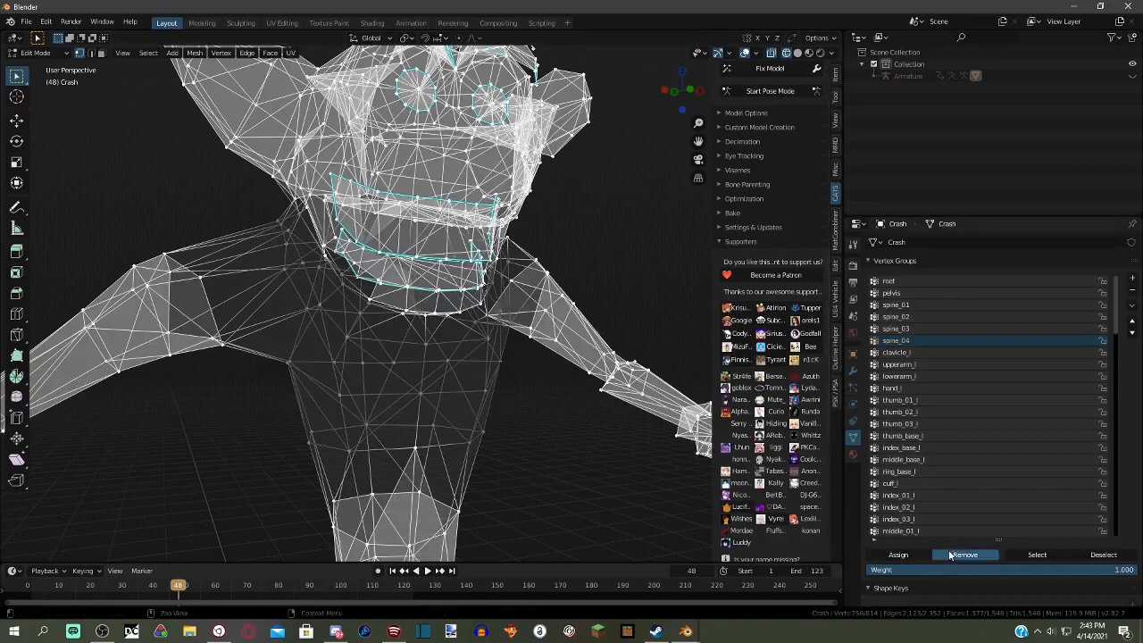
pyautogui.hotkey('alt', 'a')
# - Return to Object Mode, play the animation in Material Preview shading to check the torso, and go back to frame 0
pyautogui.click(37, 53)
pyautogui.click(45, 68)
pyautogui.press('space')
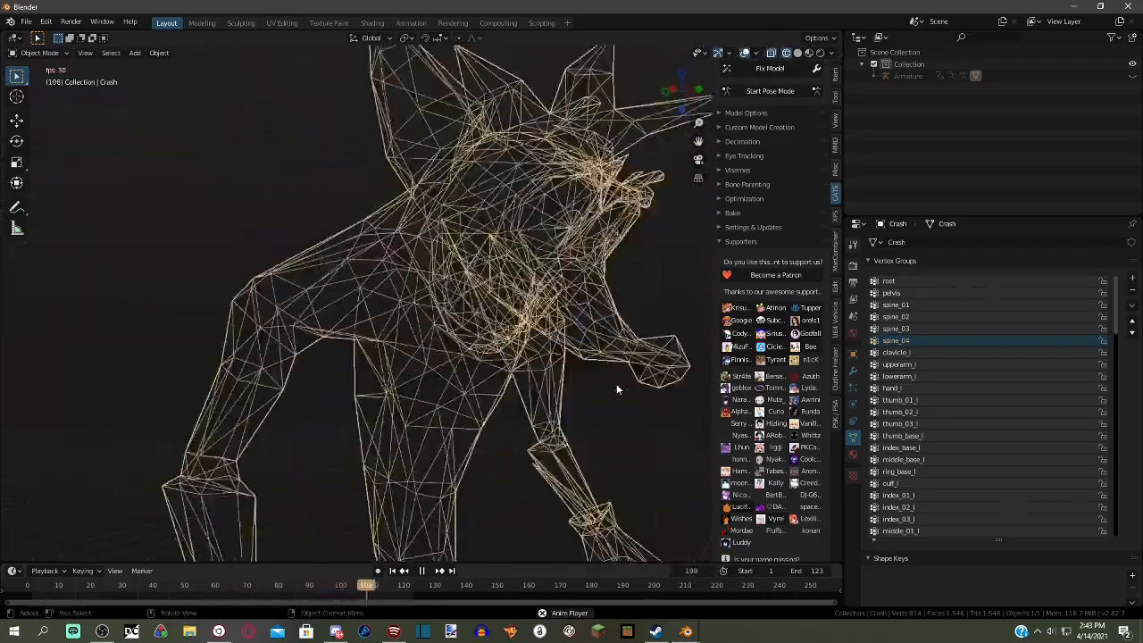
pyautogui.press('space')
pyautogui.click(809, 53)
pyautogui.press('space')
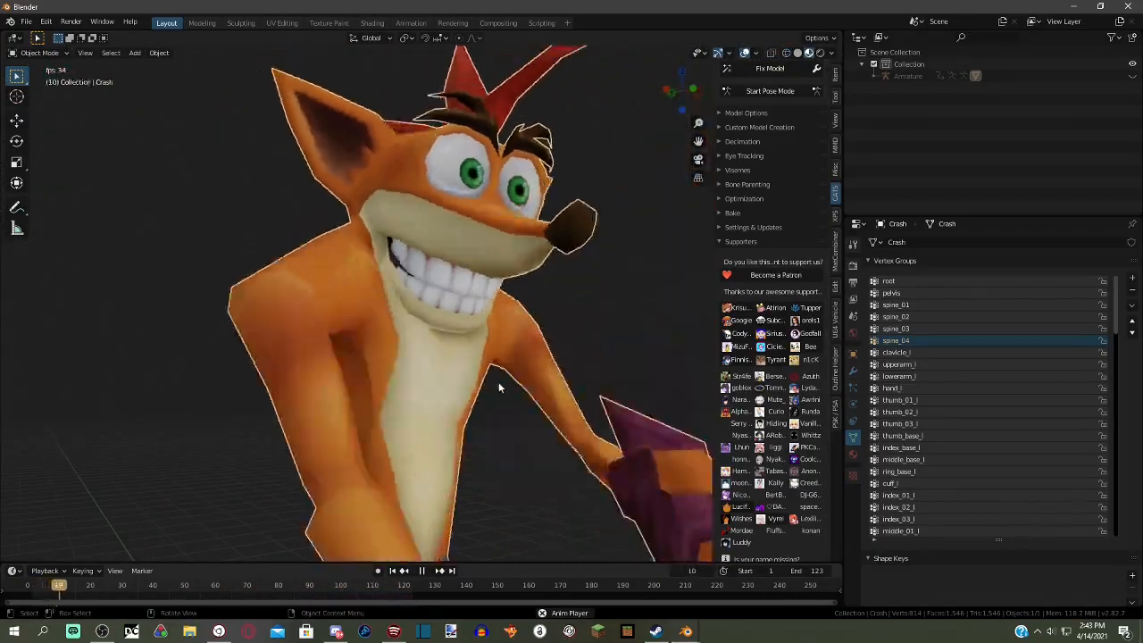
pyautogui.moveTo(121, 586); pyautogui.dragTo(25, 586)
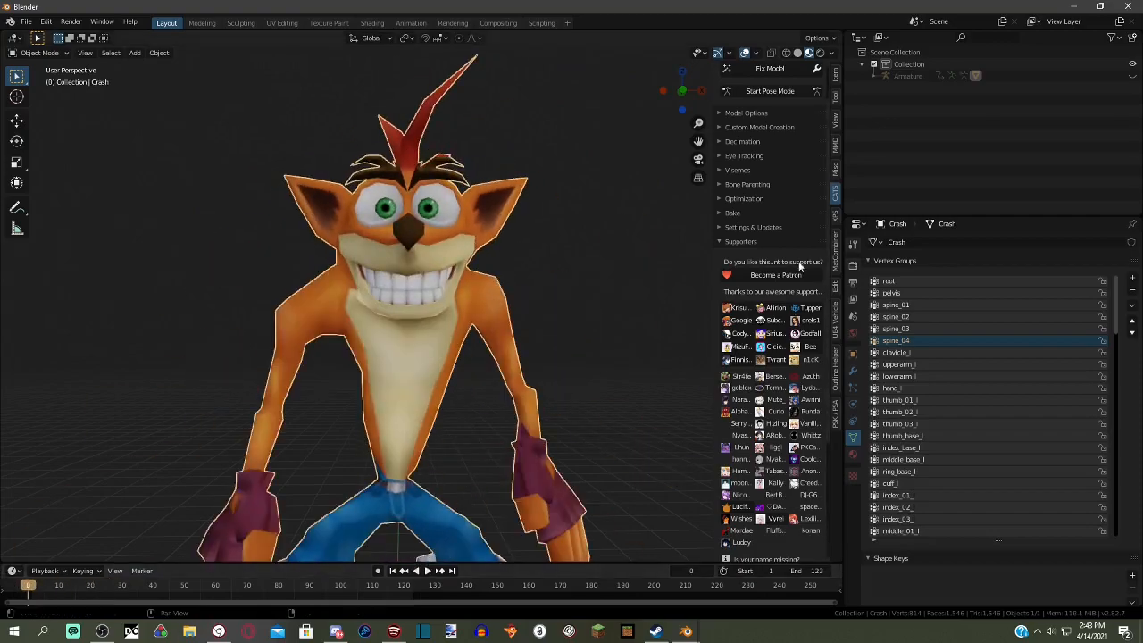
# - Start and stop pose mode to bring the armature back in its rest pose, and select the Crash mesh
pyautogui.click(43, 52)
pyautogui.scroll(-3, 607, 262)
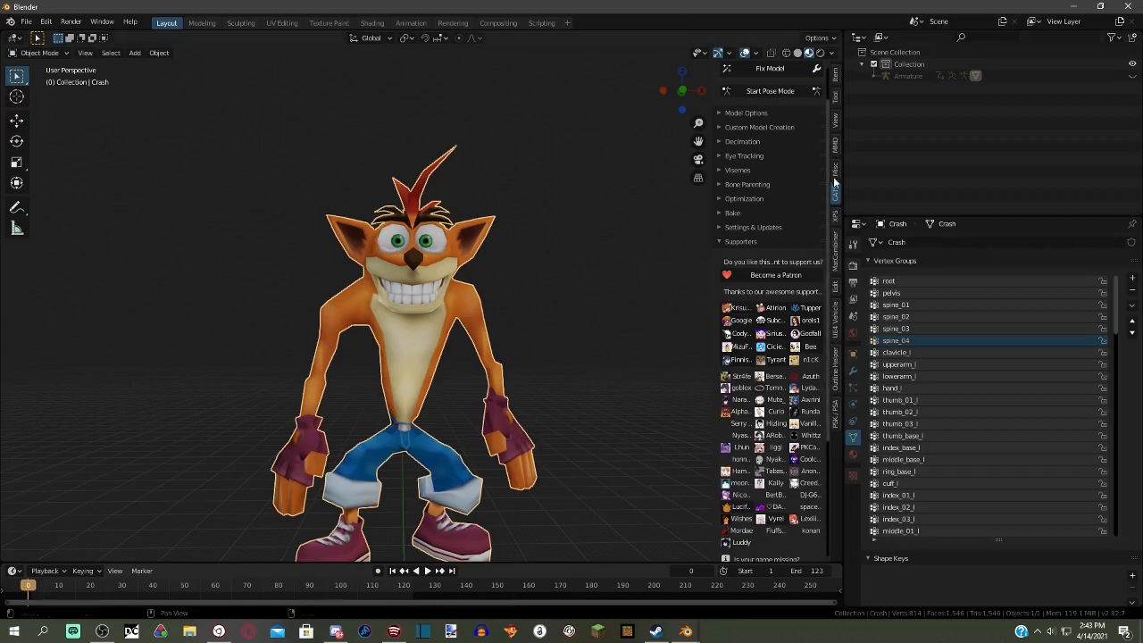
pyautogui.click(770, 90)
pyautogui.click(768, 89)
pyautogui.click(494, 306)
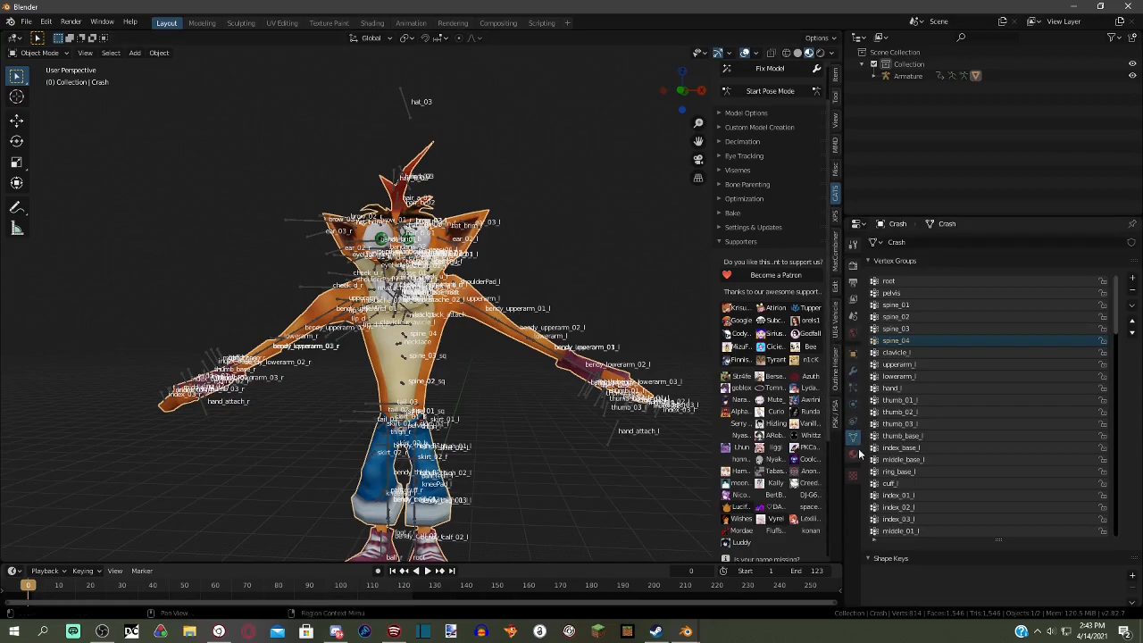
# - Look over the Crash mesh's material settings, the PSK/PSA import options and the Material Combiner options
pyautogui.click(853, 453)
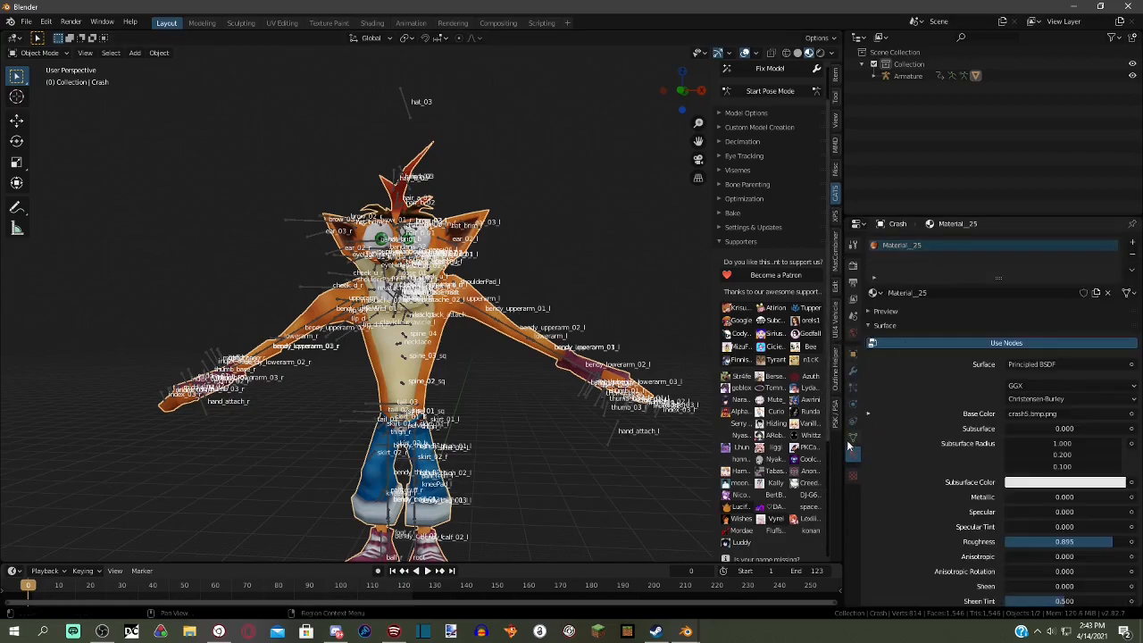
pyautogui.moveTo(713, 342); pyautogui.dragTo(680, 392)
pyautogui.moveTo(545, 375); pyautogui.dragTo(45, 384, button='middle')
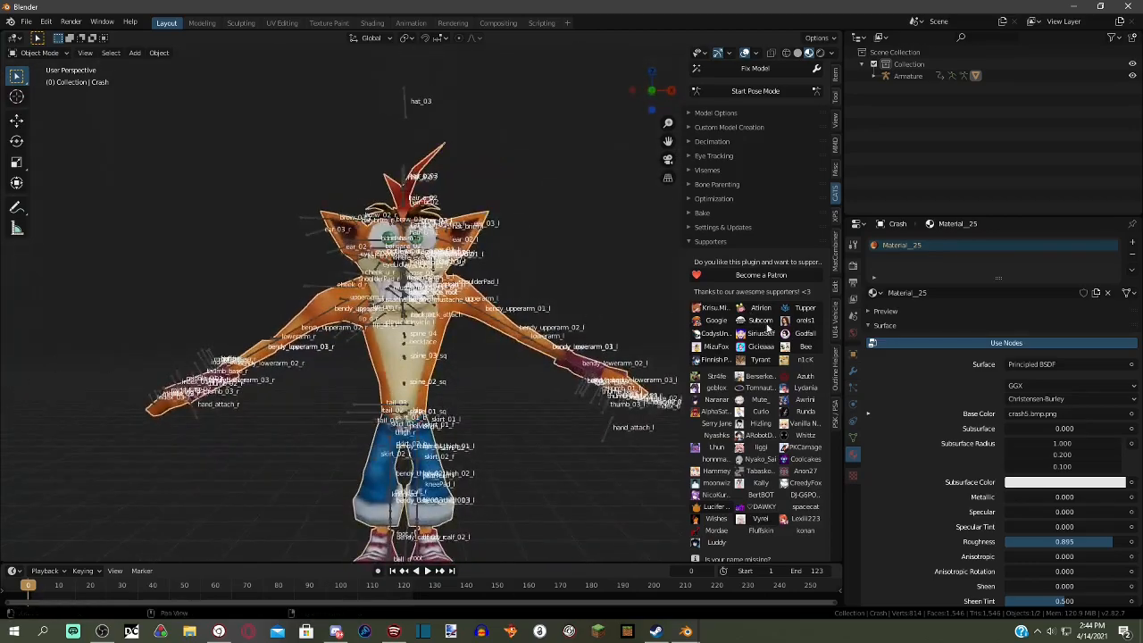
pyautogui.click(836, 368)
pyautogui.click(841, 413)
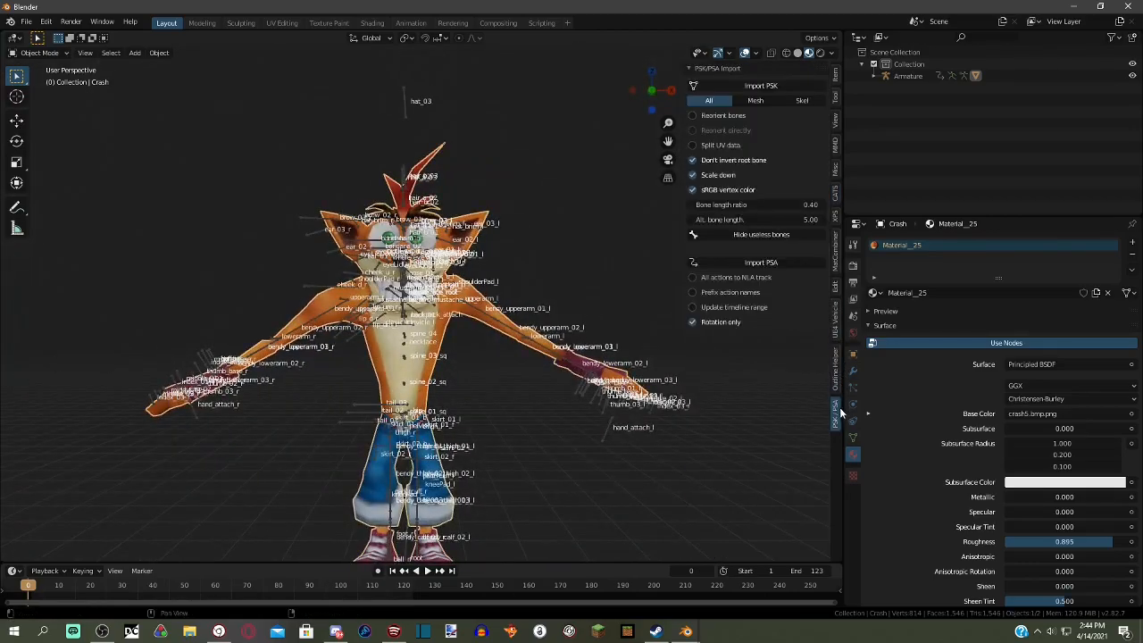
pyautogui.click(836, 258)
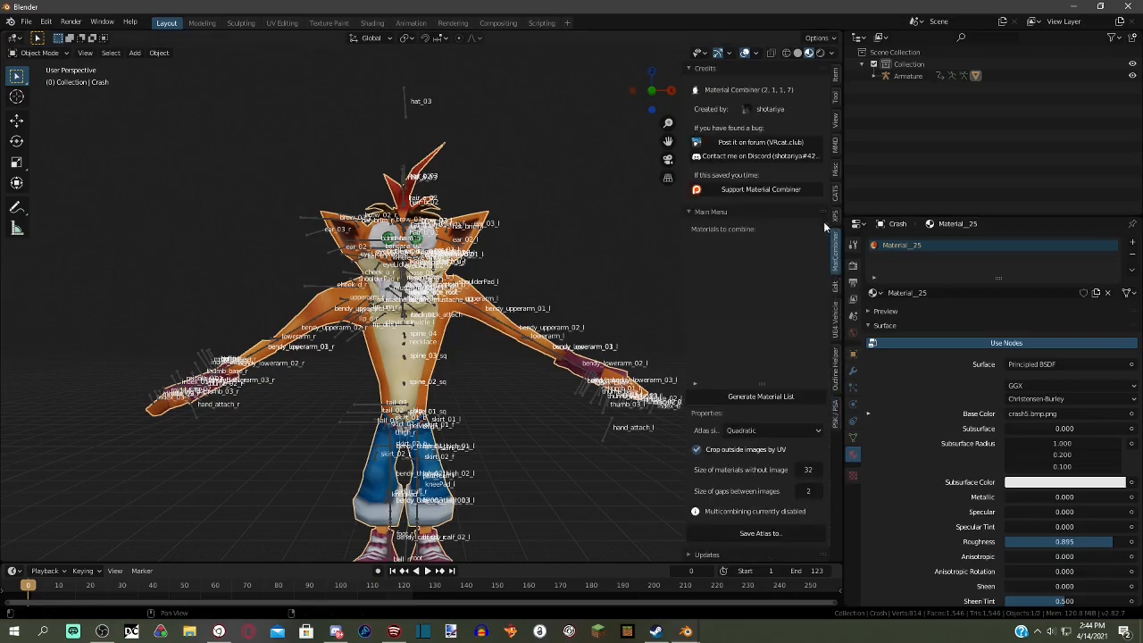
# - Start an FBX export into the Desktop folder containing Spin, set the scale to 0.01, and review the armature options
pyautogui.click(26, 21)
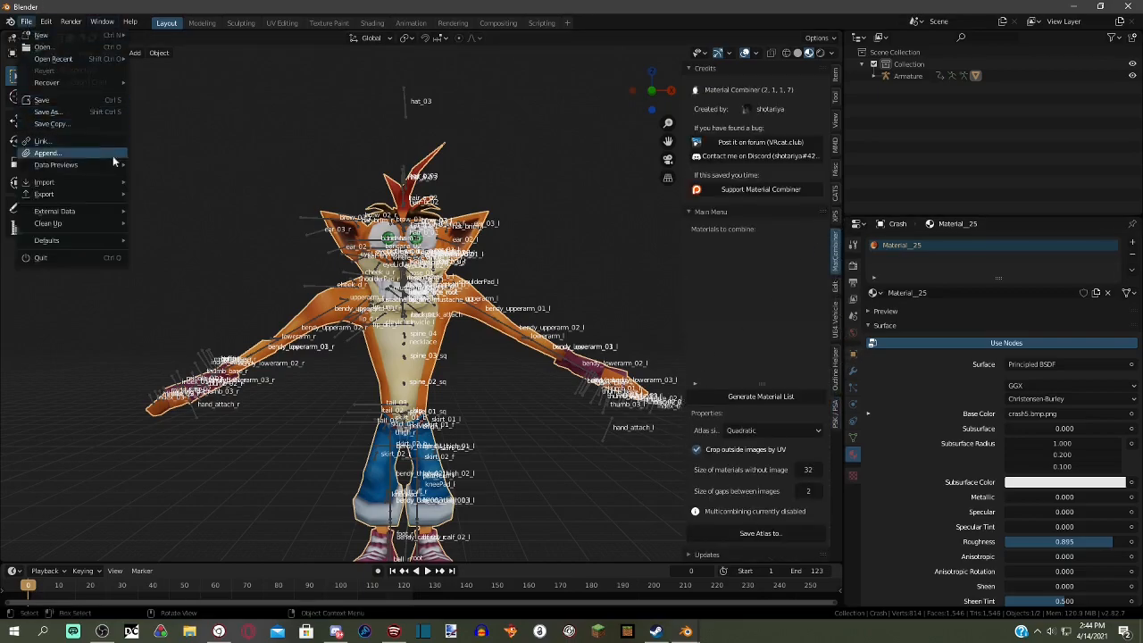
pyautogui.moveTo(123, 194)
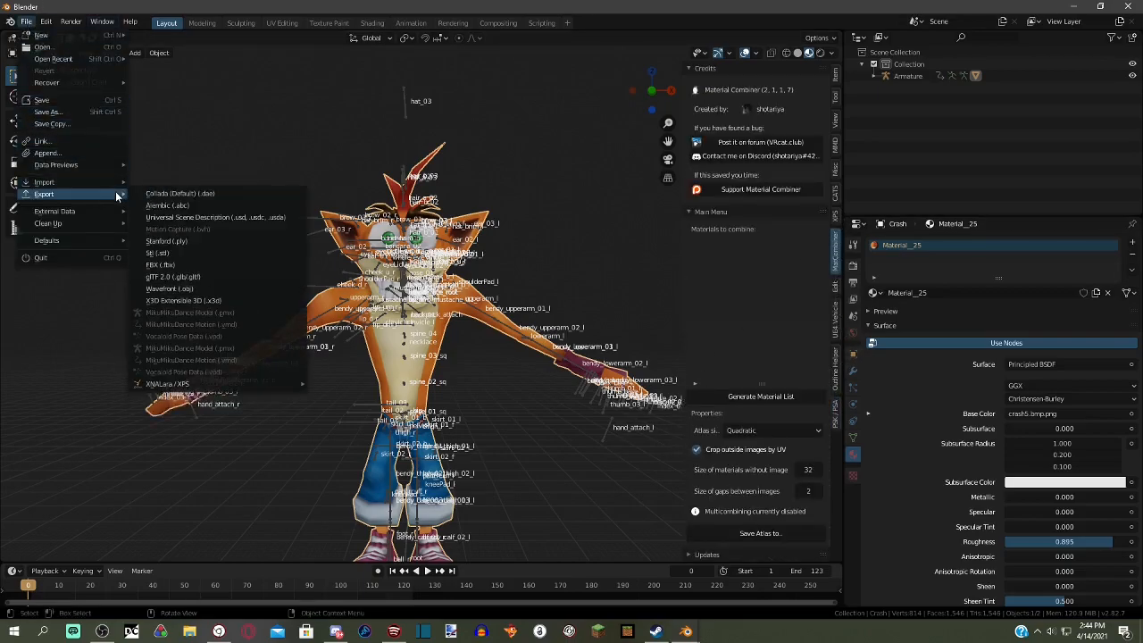
pyautogui.click(160, 265)
pyautogui.click(217, 400)
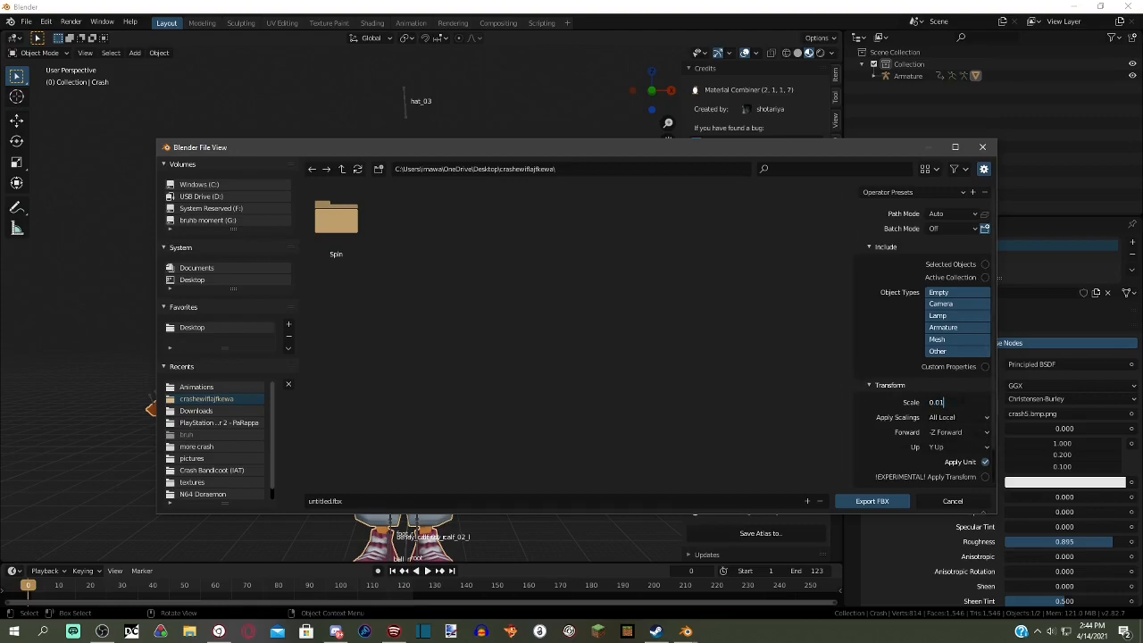
pyautogui.scroll(-1, 894, 420)
pyautogui.click(890, 467)
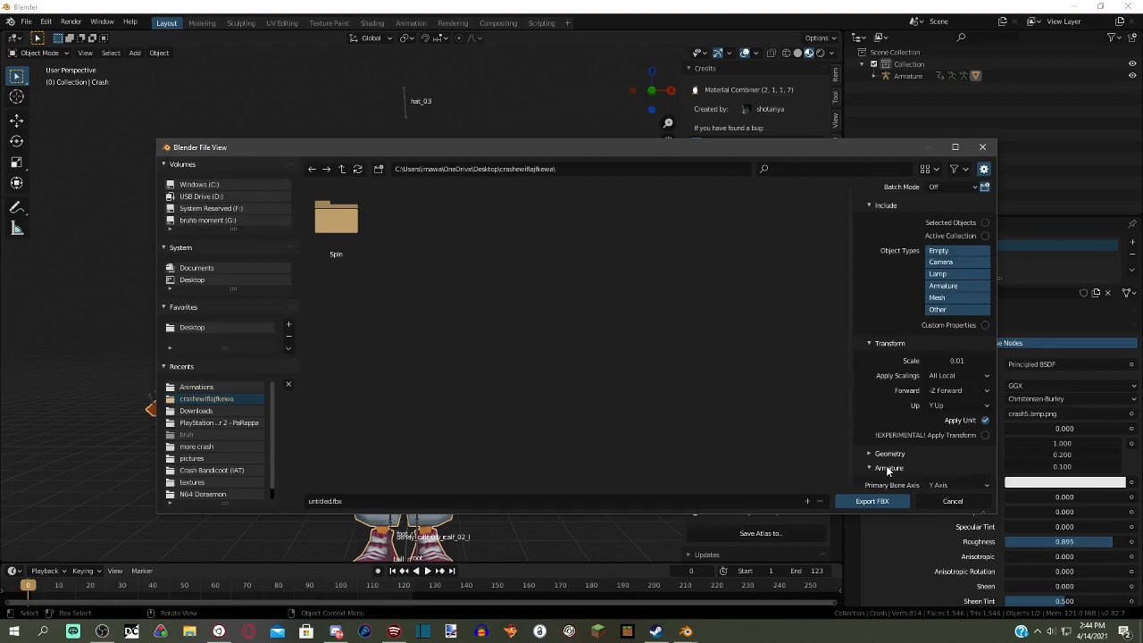
pyautogui.scroll(-2, 890, 467)
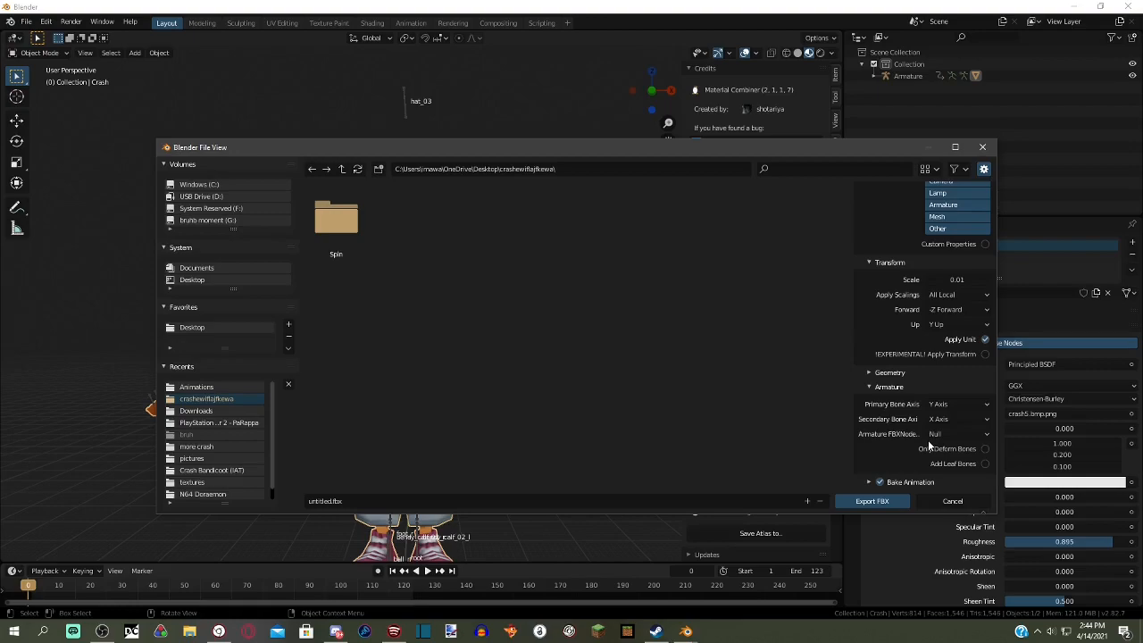
# - Name the export file cb.fbx, export the FBX, and minimize the Blender window
pyautogui.click(326, 502)
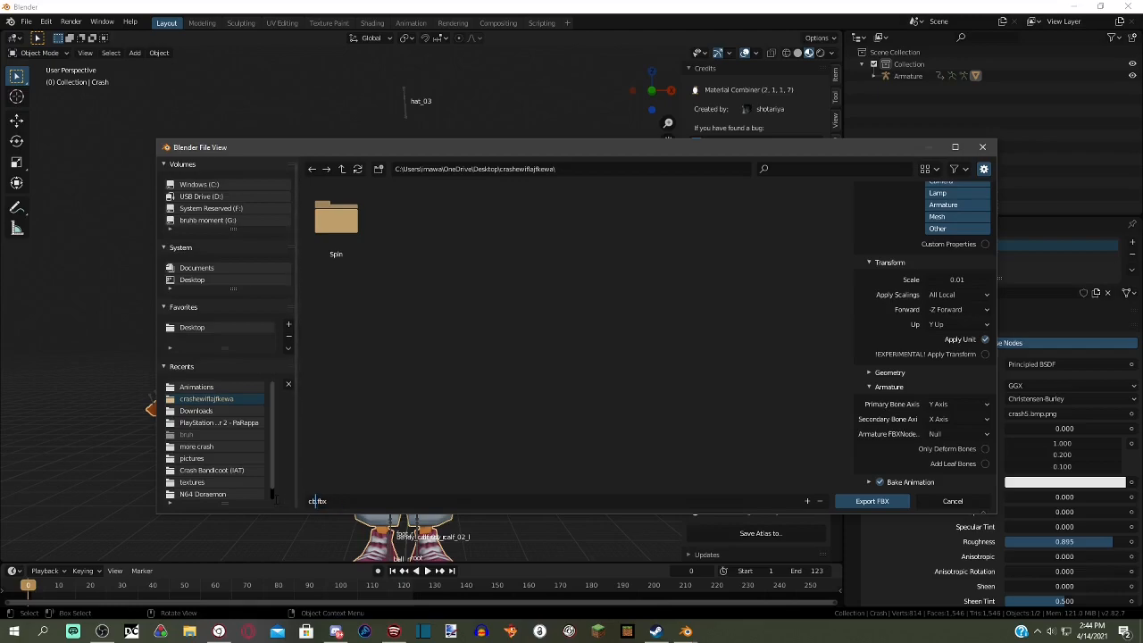
pyautogui.press('Return')
pyautogui.click(873, 501)
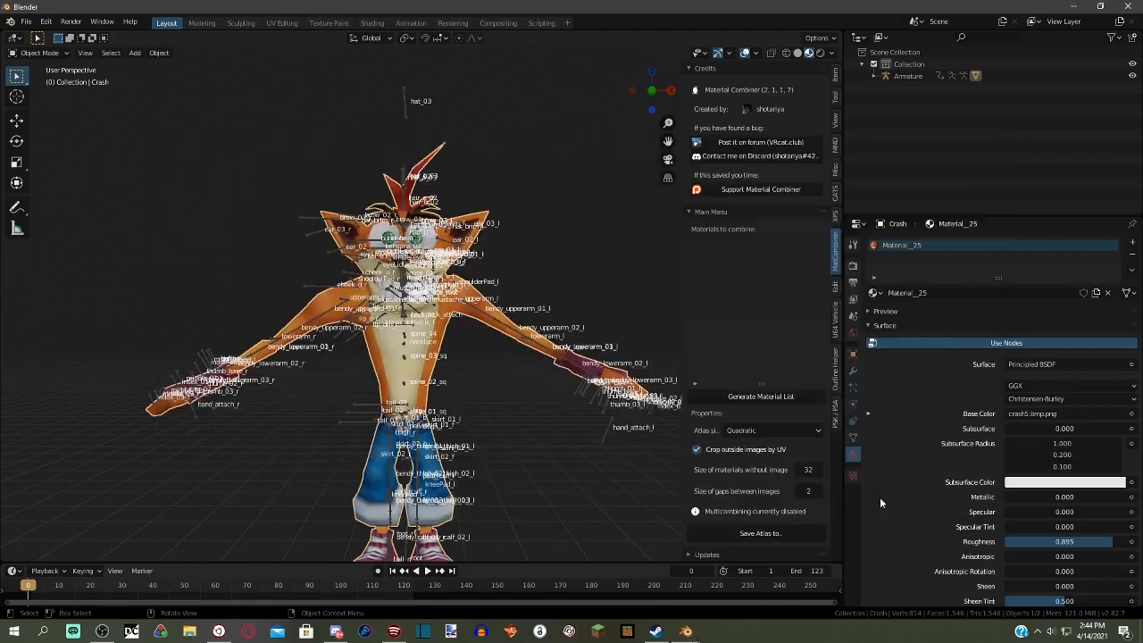
pyautogui.click(1072, 7)
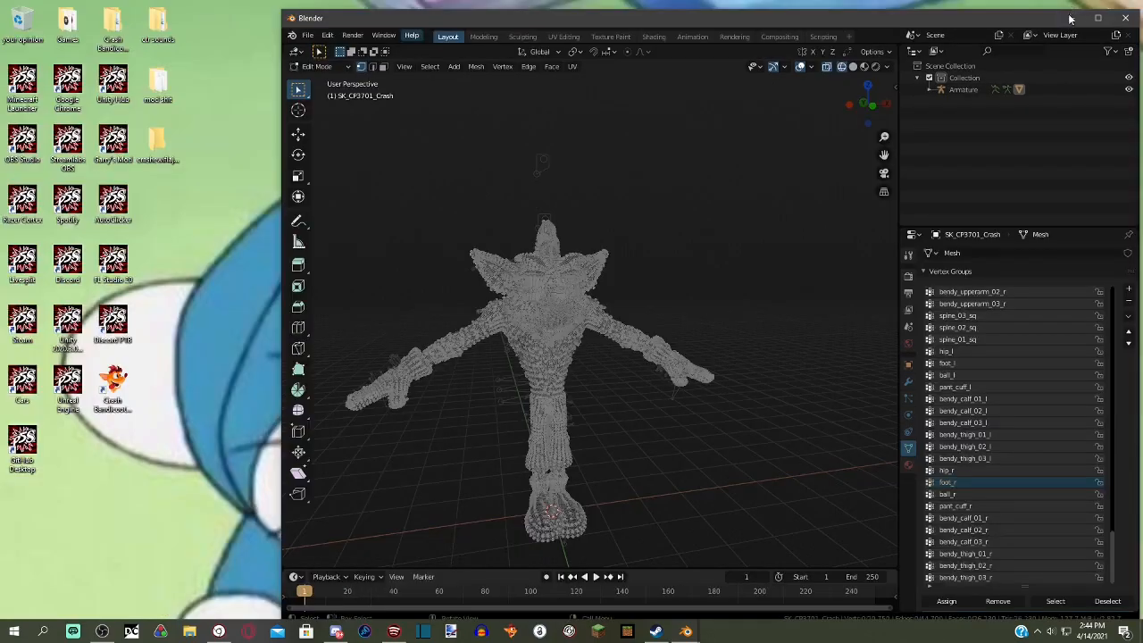
# - Switch to Unreal Engine by launching it from a Windows search for "unreal", and open the recent project MyProject6
pyautogui.click(1083, 36)
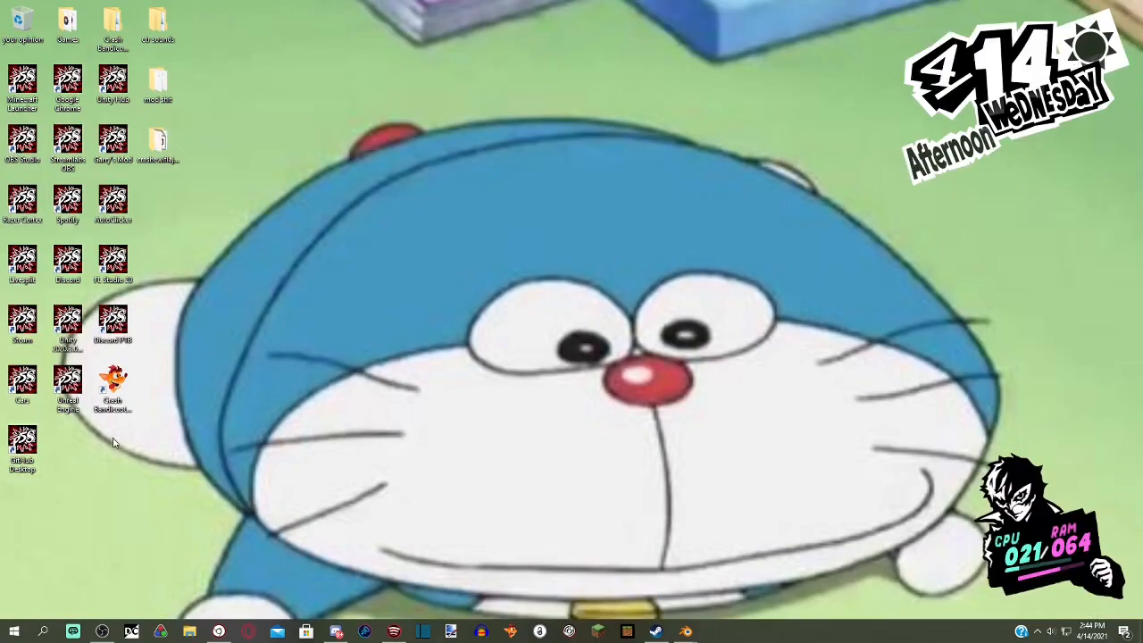
pyautogui.click(14, 631)
pyautogui.write('unreal')
pyautogui.press('Down')
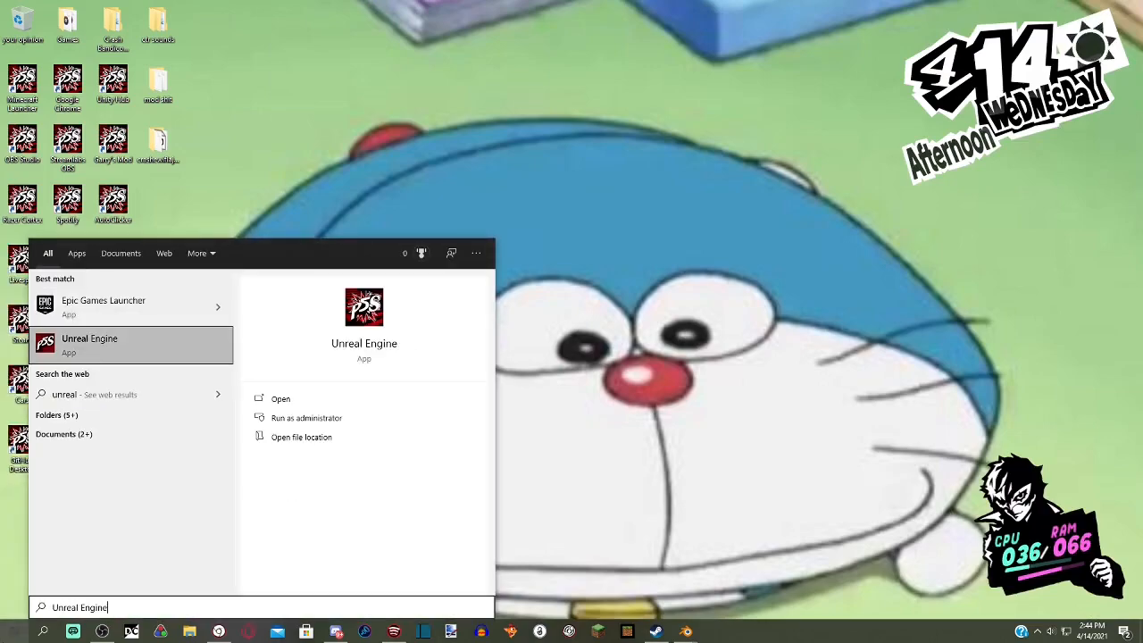
pyautogui.press('Return')
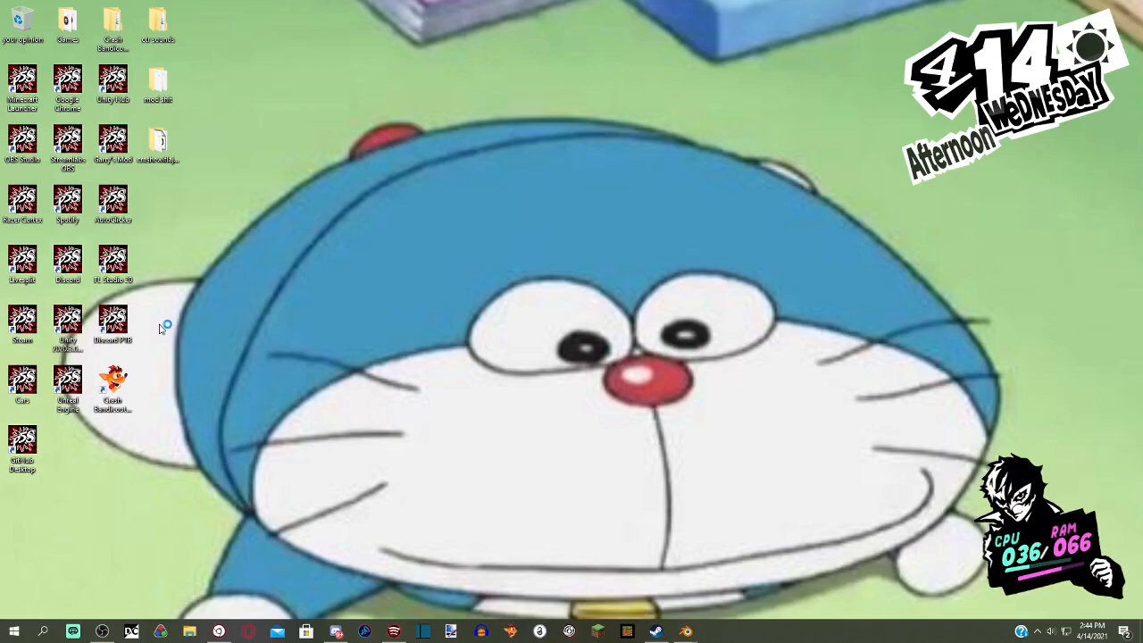
pyautogui.click(104, 631)
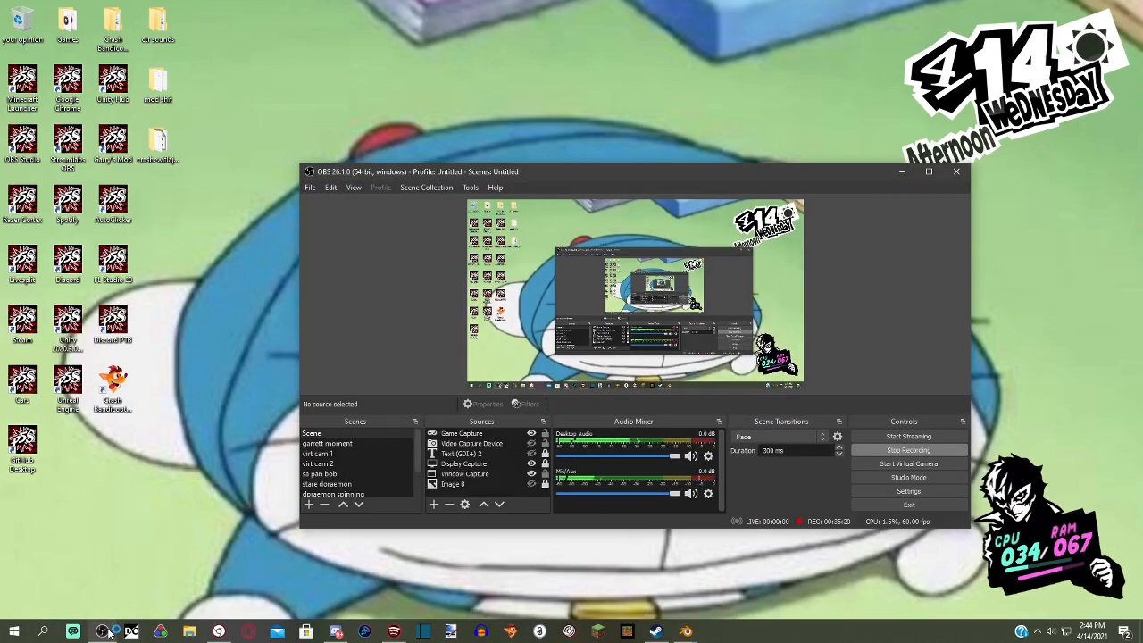
pyautogui.click(104, 631)
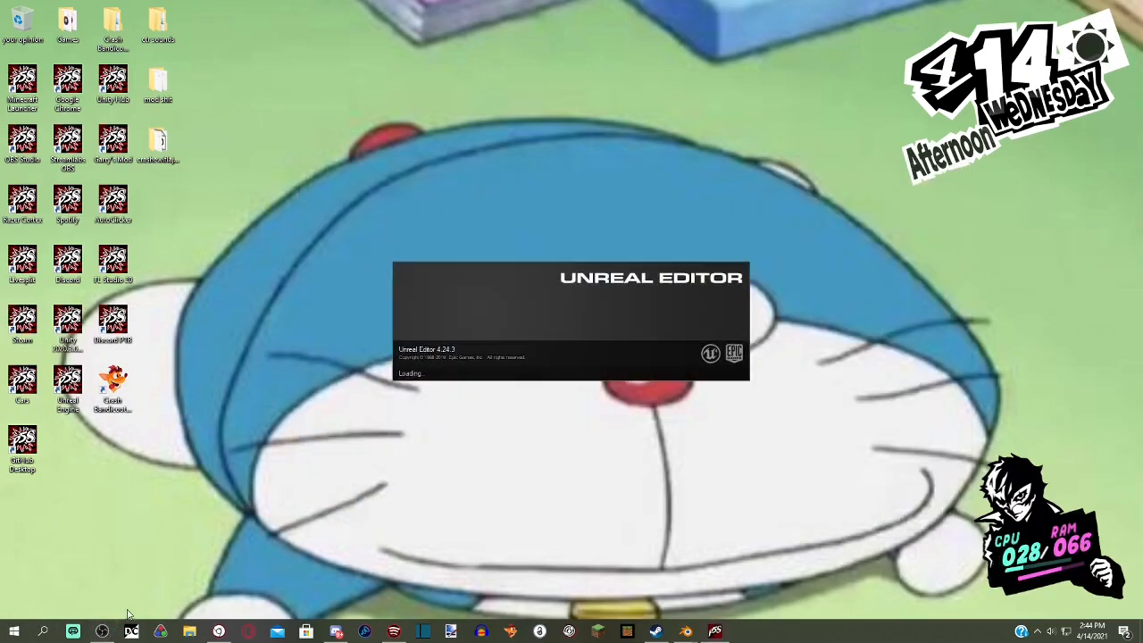
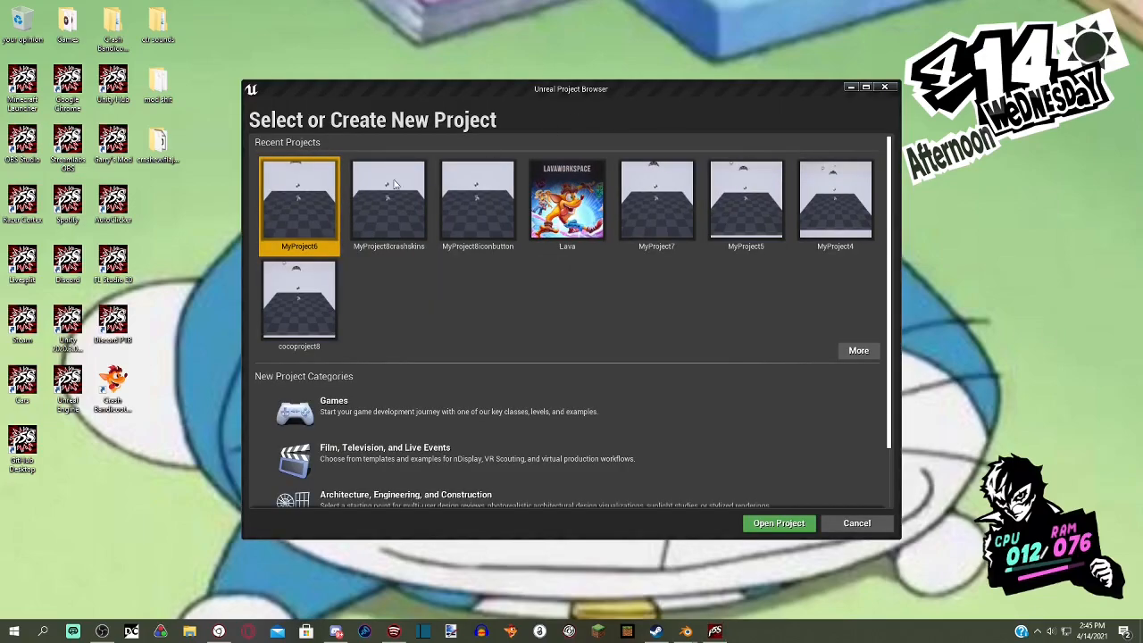
pyautogui.doubleClick(303, 219)
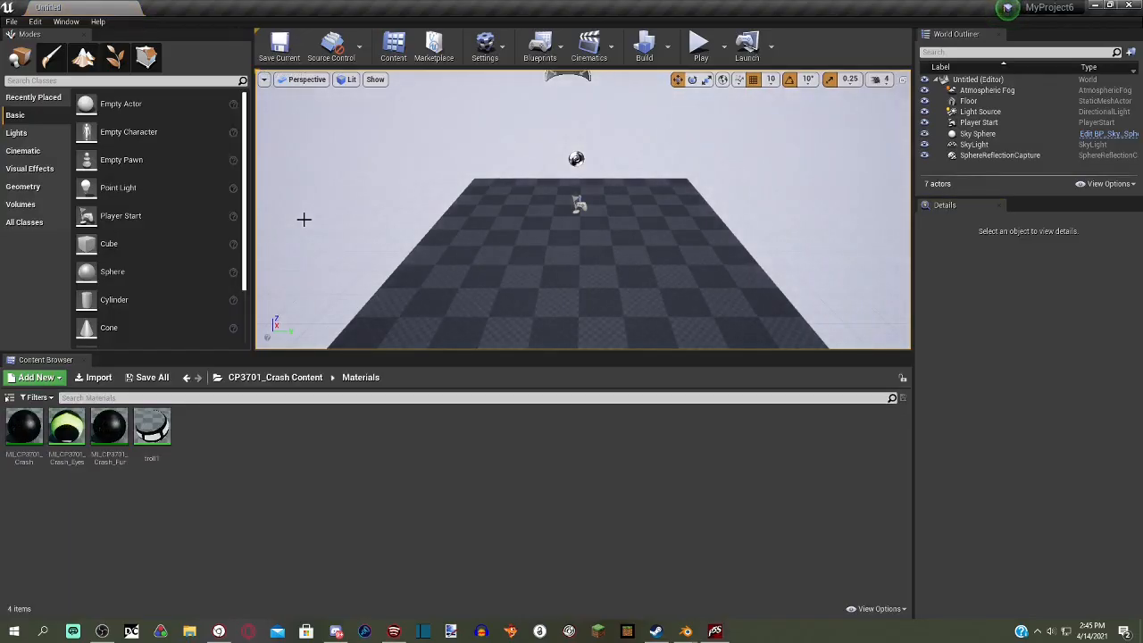
# - Shrink the editor window and look through the CP3701_Crash and TFB_Materials content folders
pyautogui.doubleClick(491, 5)
pyautogui.moveTo(655, 128); pyautogui.dragTo(420, 107)
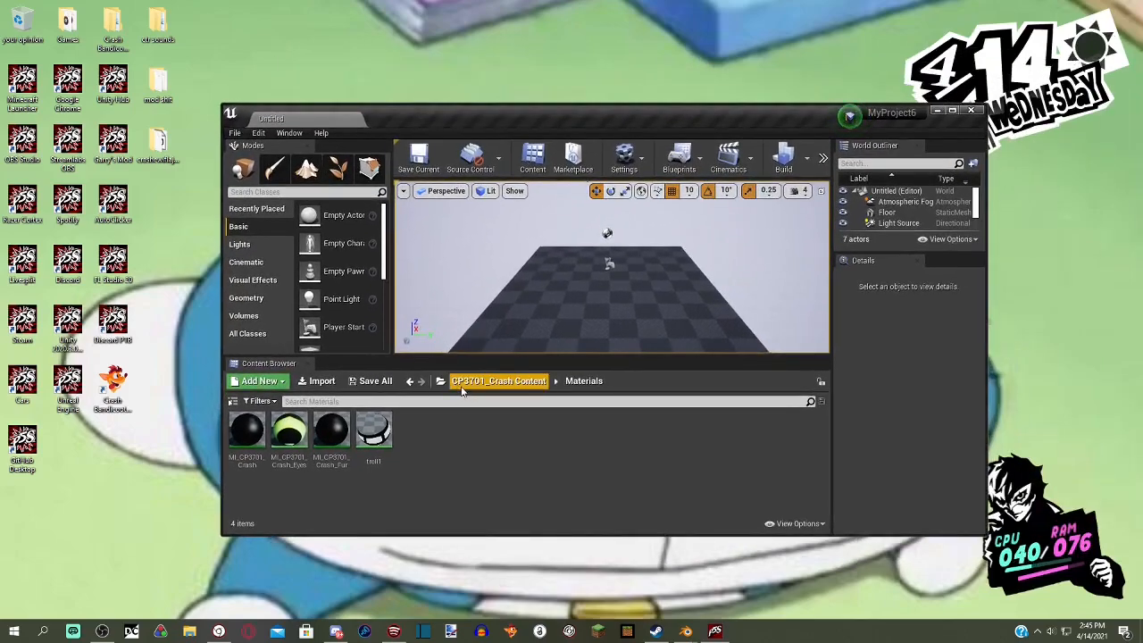
pyautogui.click(461, 387)
pyautogui.click(440, 381)
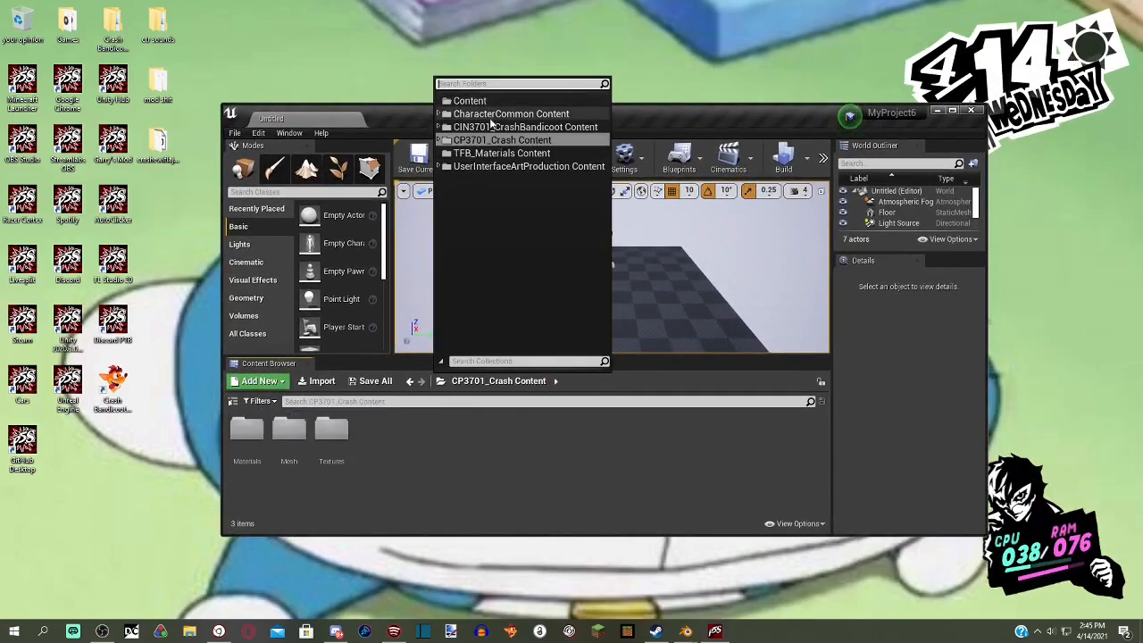
pyautogui.click(501, 153)
pyautogui.click(441, 380)
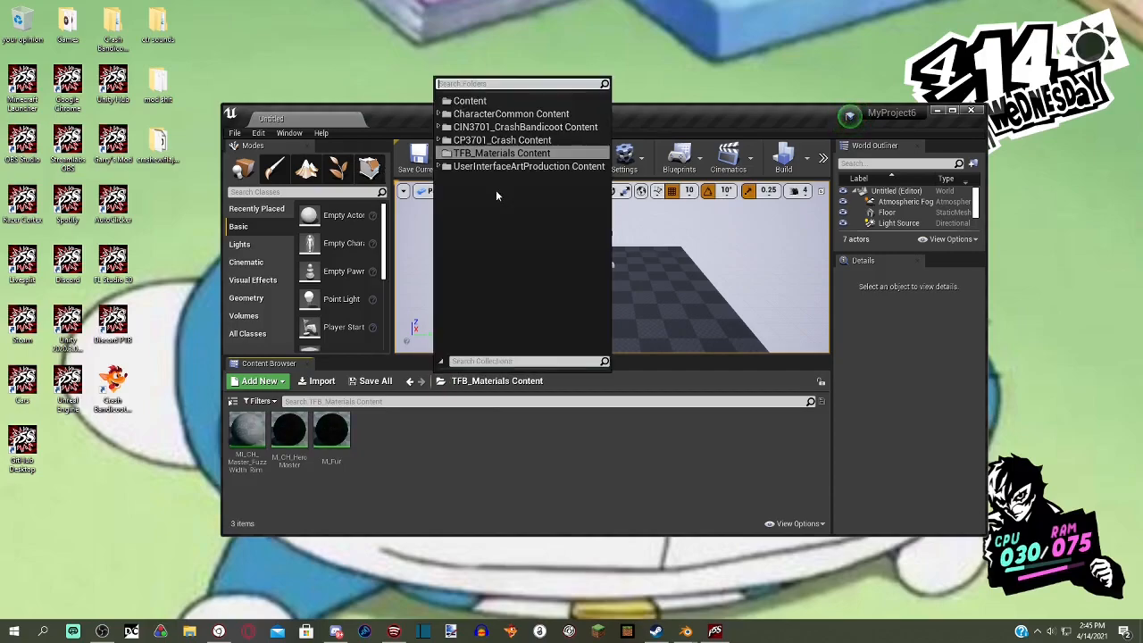
# - Disable the TFB_Materials plugin among the project's other plugins and restart the editor
pyautogui.click(258, 133)
pyautogui.click(273, 318)
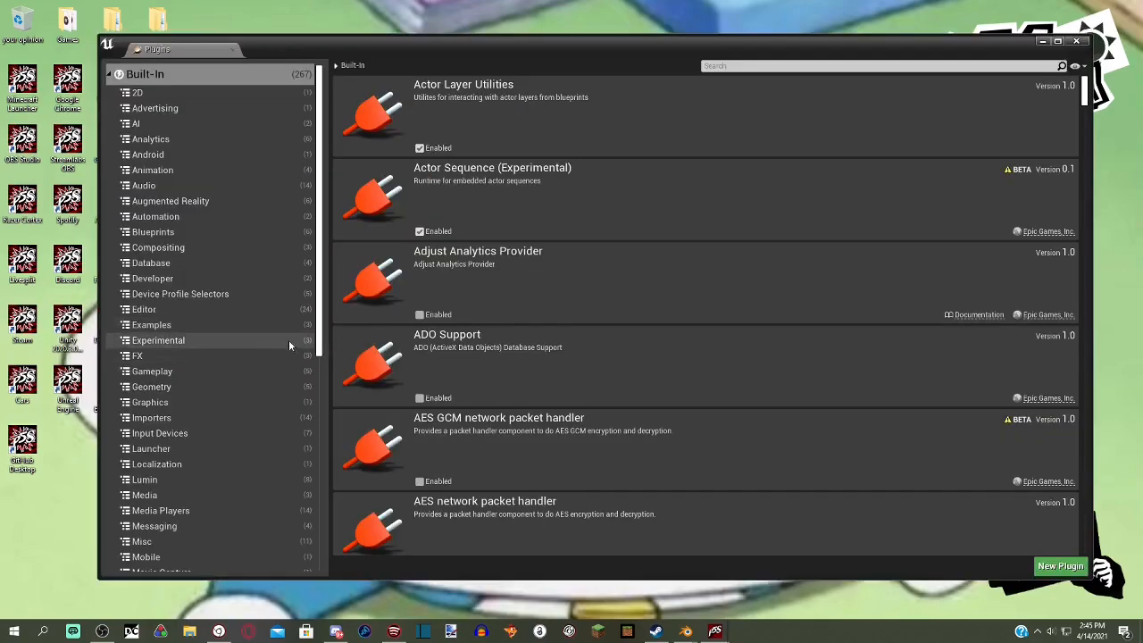
pyautogui.scroll(-10, 282, 344)
pyautogui.click(143, 563)
pyautogui.scroll(-1, 526, 234)
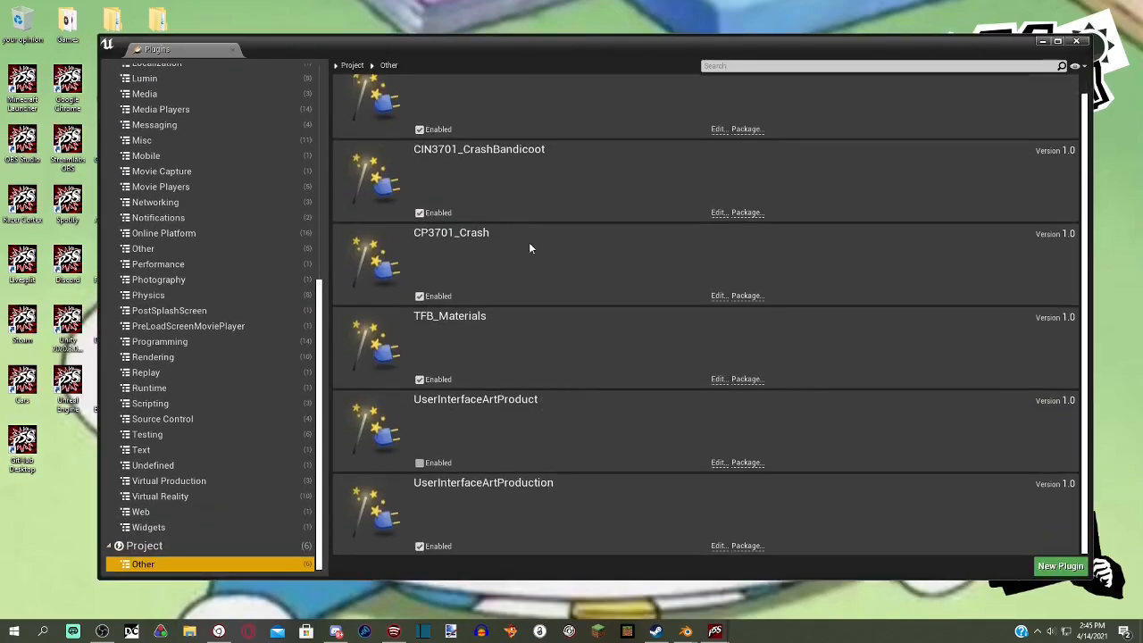
pyautogui.click(419, 380)
pyautogui.scroll(-1, 493, 414)
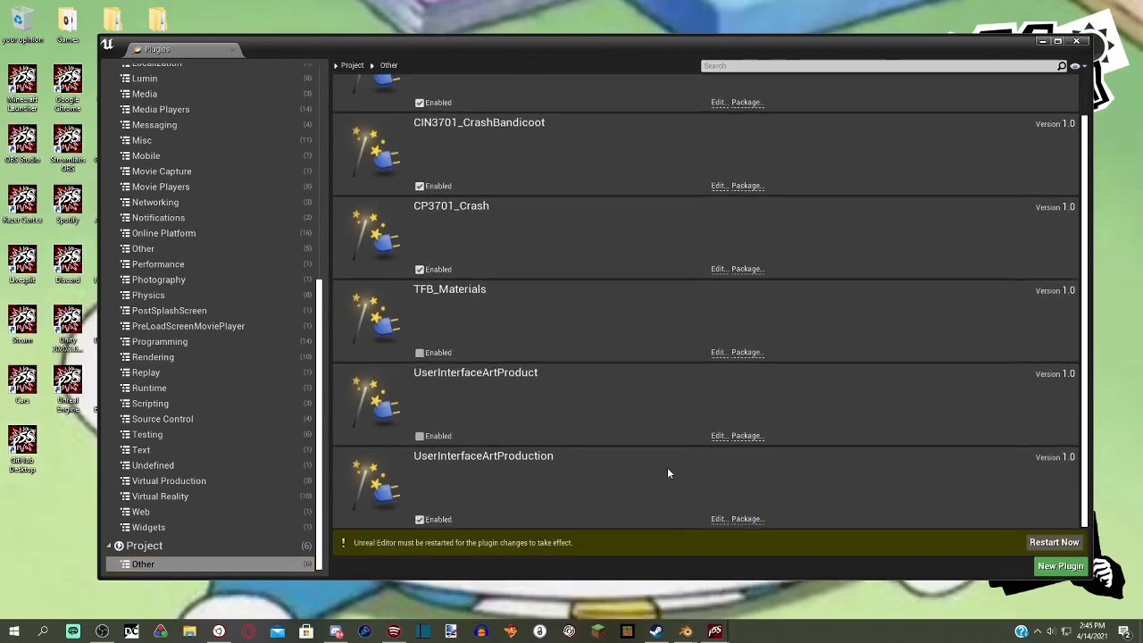
pyautogui.scroll(1, 524, 393)
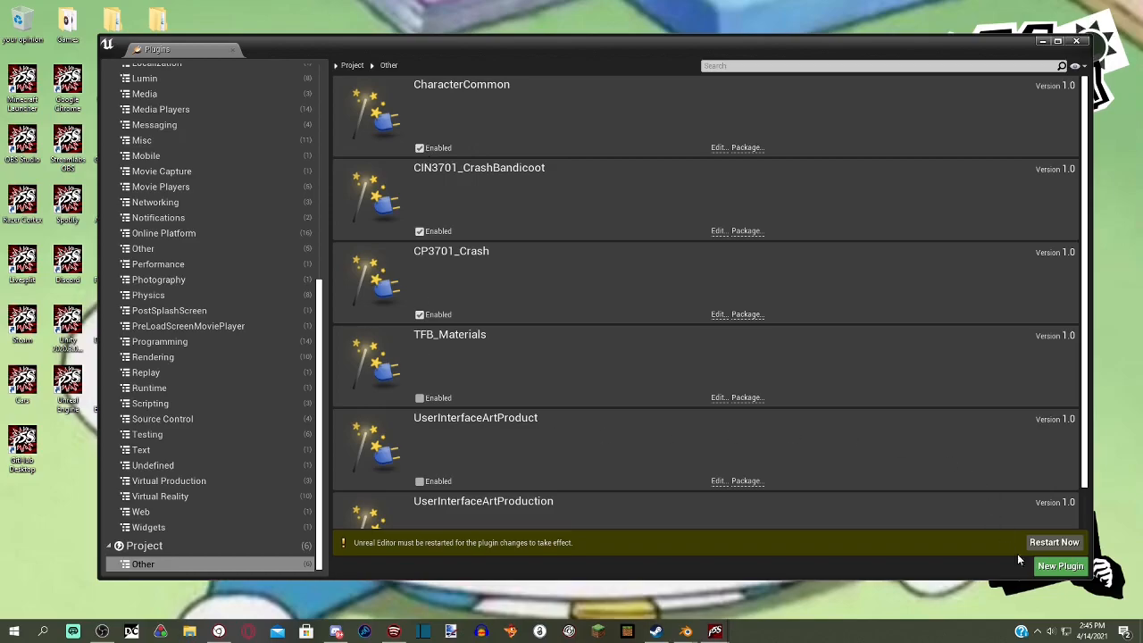
pyautogui.click(1054, 542)
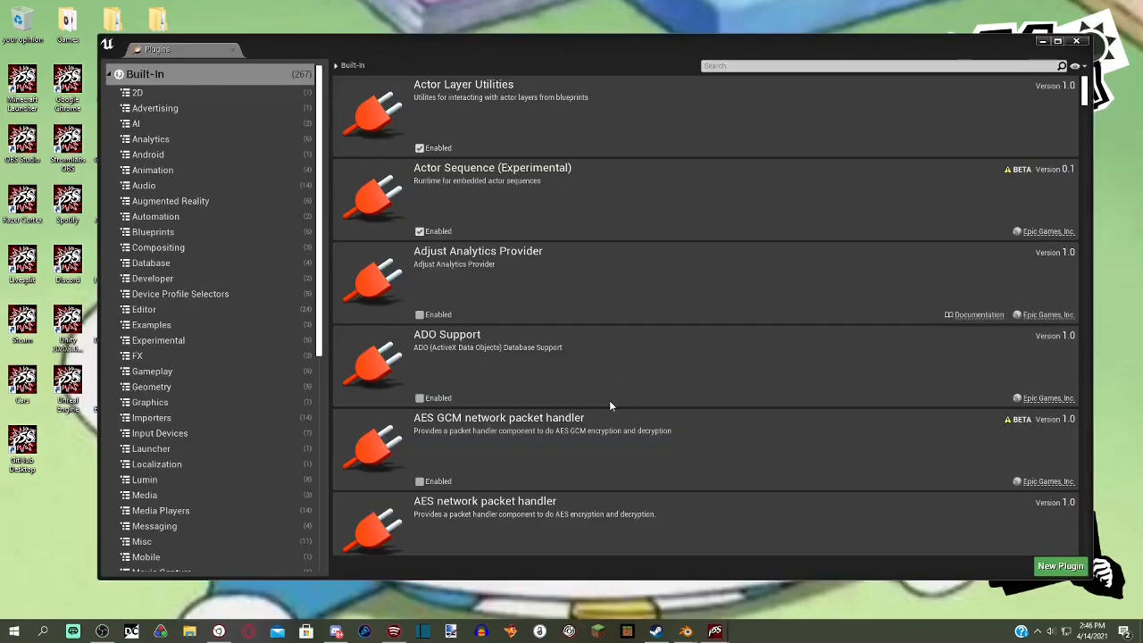
# - Close the plugin list and delete the Untitled map and its built data from the Content folder
pyautogui.click(1084, 40)
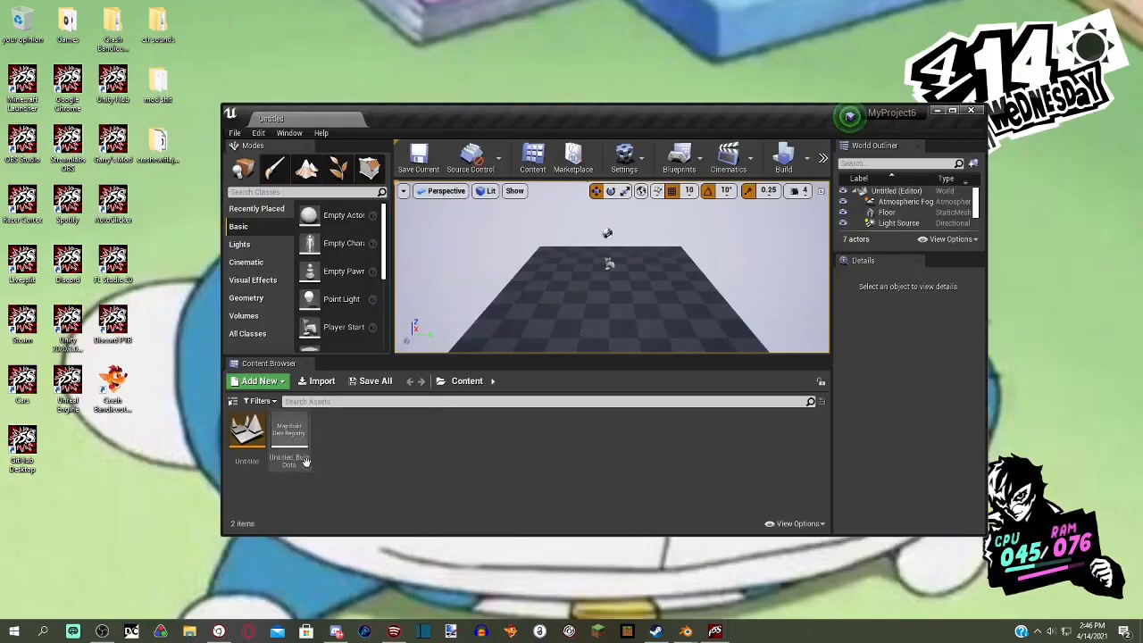
pyautogui.click(435, 382)
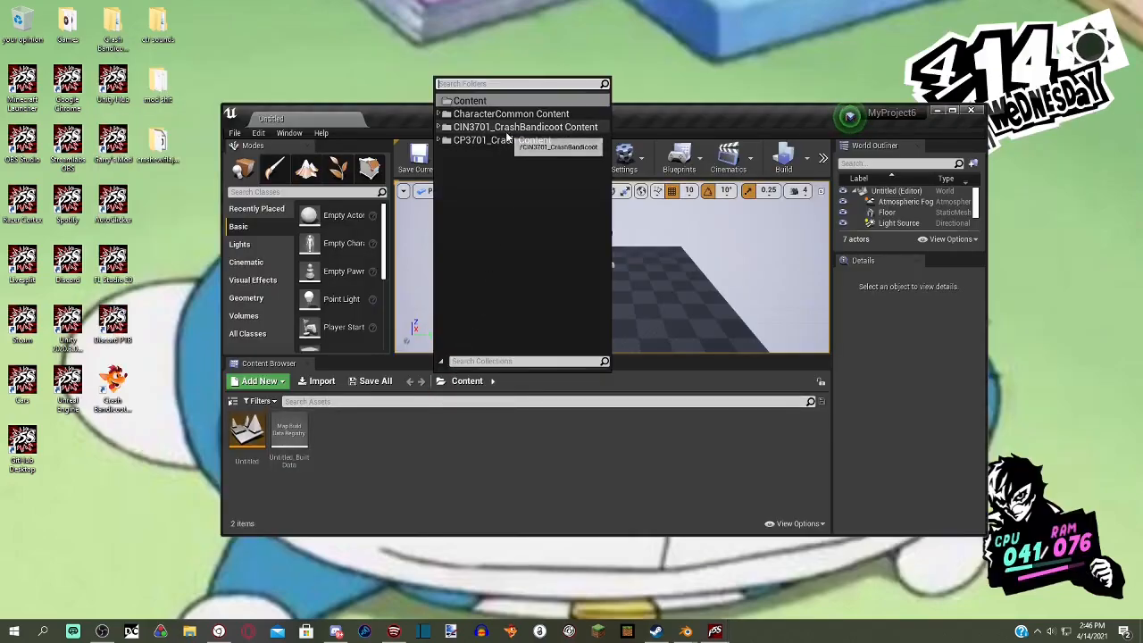
pyautogui.click(298, 443)
pyautogui.keyDown('ctrl'); pyautogui.click(252, 437); pyautogui.keyUp('ctrl')
pyautogui.rightClick(252, 438)
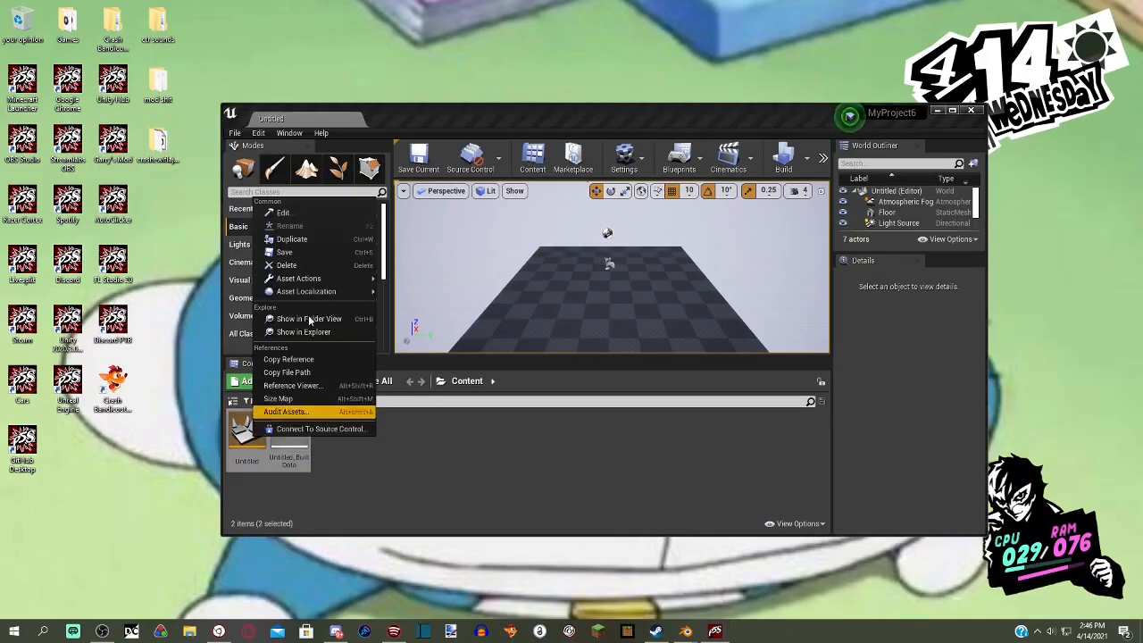
pyautogui.click(313, 268)
pyautogui.click(551, 507)
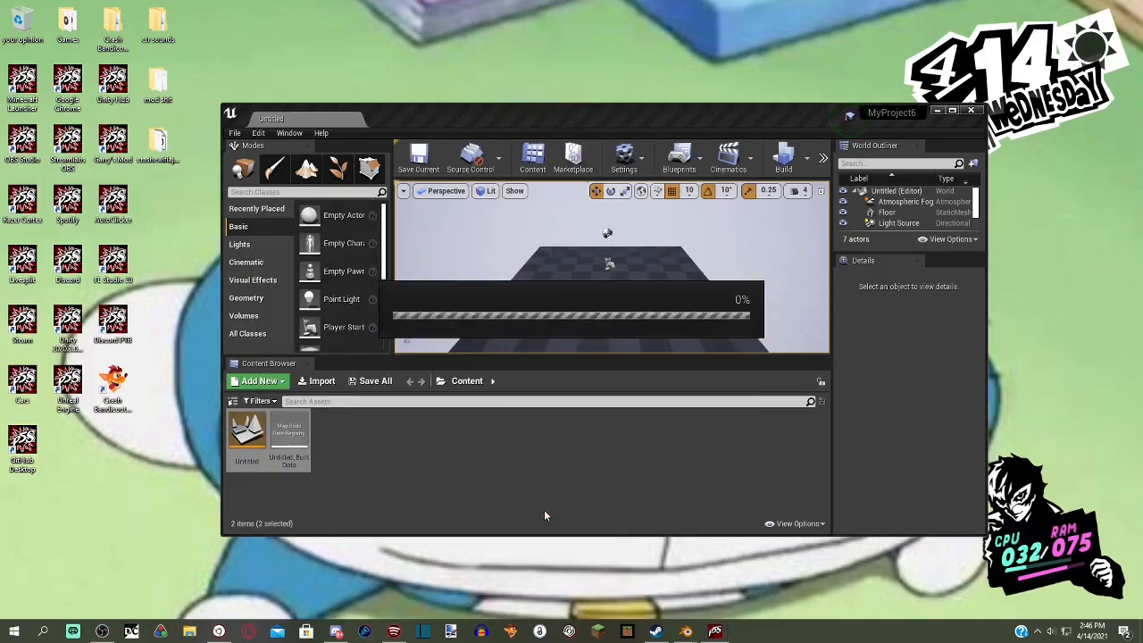
pyautogui.click(440, 380)
pyautogui.click(505, 475)
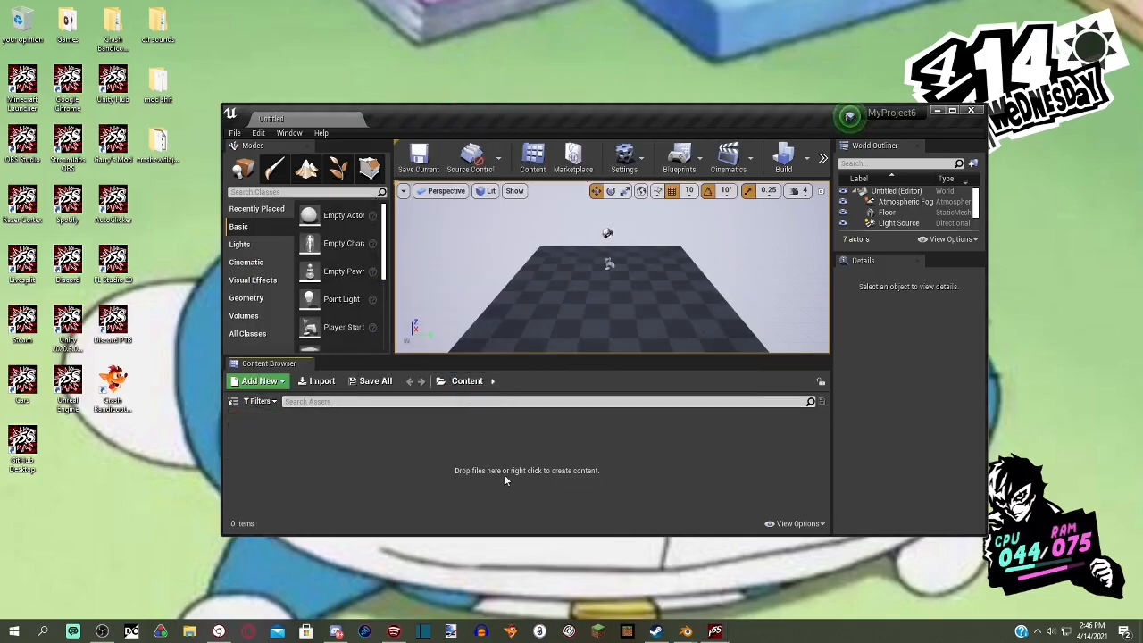
# - Look over the content folders and the Content Only form for creating a plugin, and close it without creating one
pyautogui.click(460, 382)
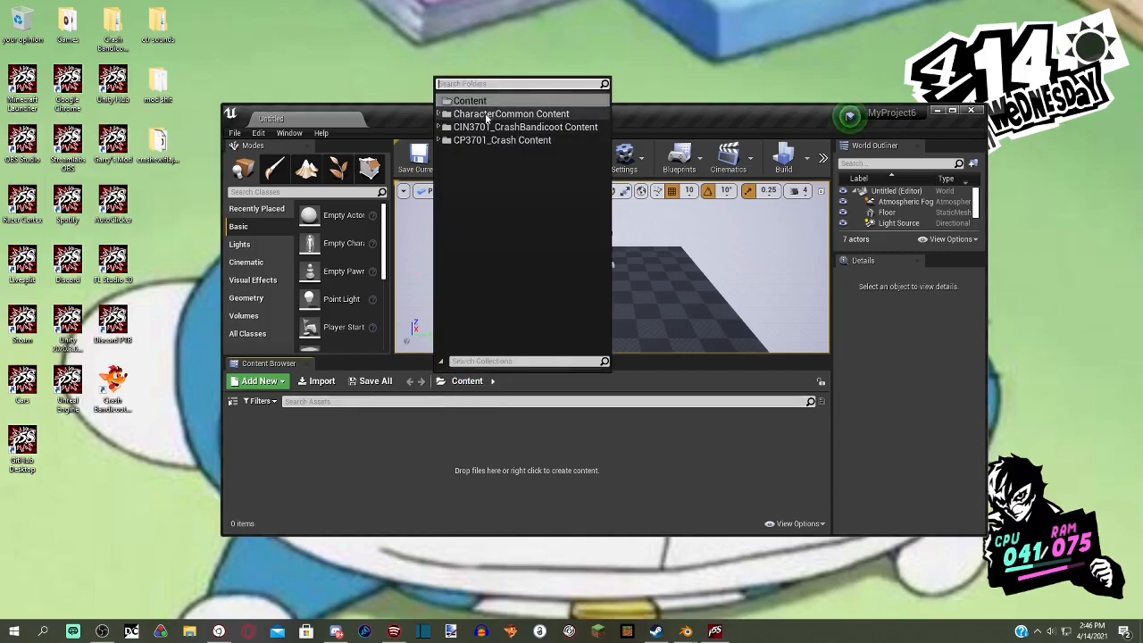
pyautogui.click(487, 419)
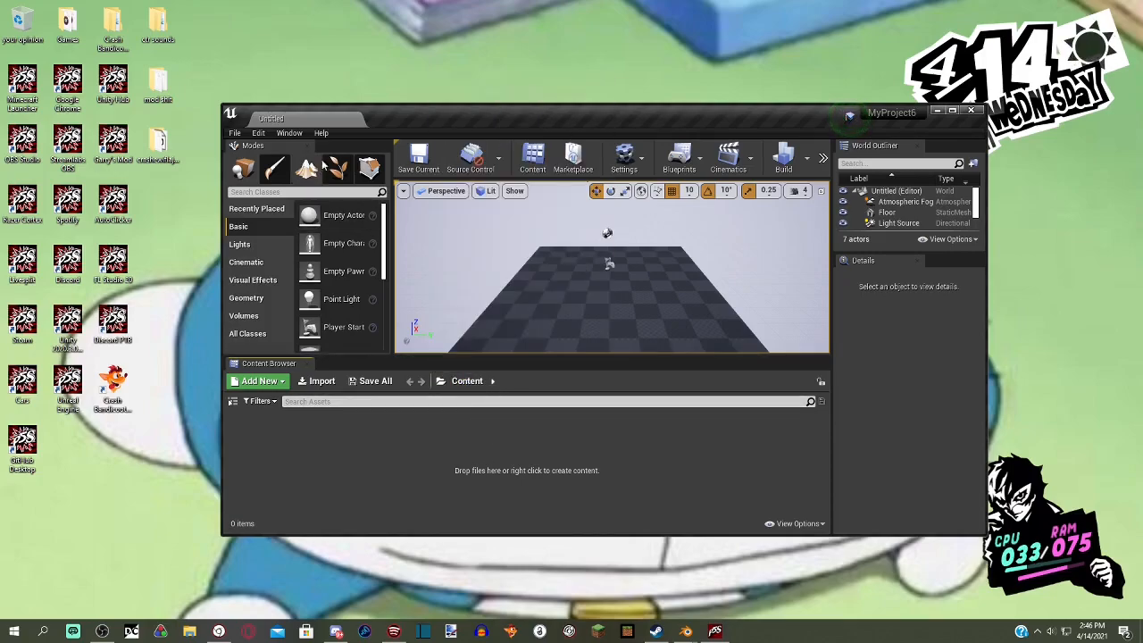
pyautogui.click(259, 134)
pyautogui.click(357, 312)
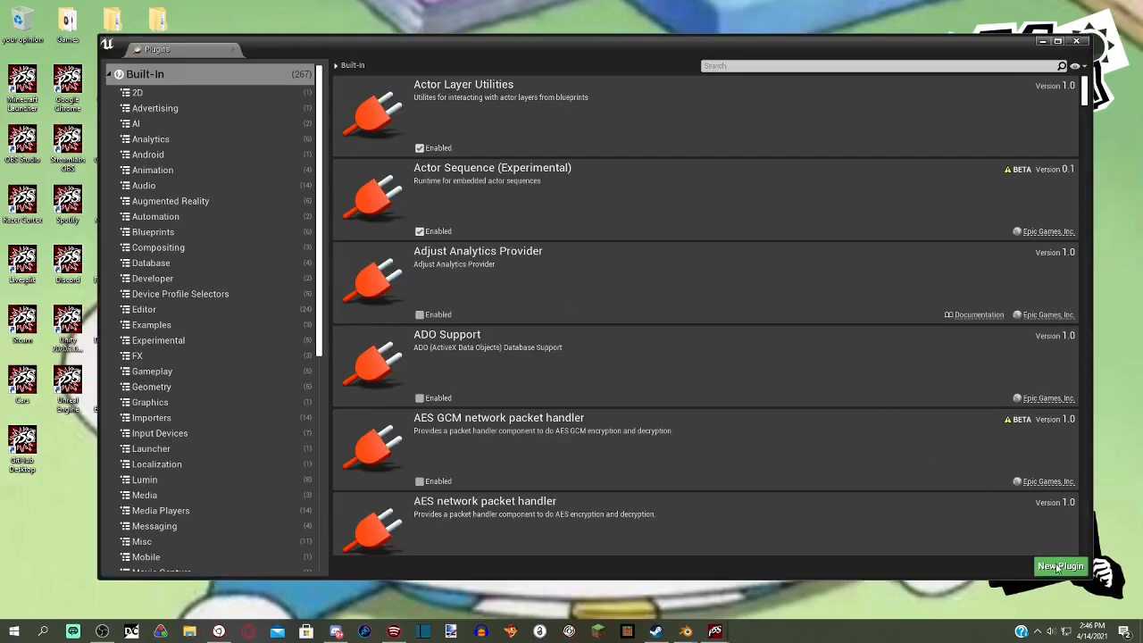
pyautogui.click(1060, 566)
pyautogui.click(464, 173)
pyautogui.click(671, 403)
pyautogui.moveTo(570, 89); pyautogui.dragTo(360, 76)
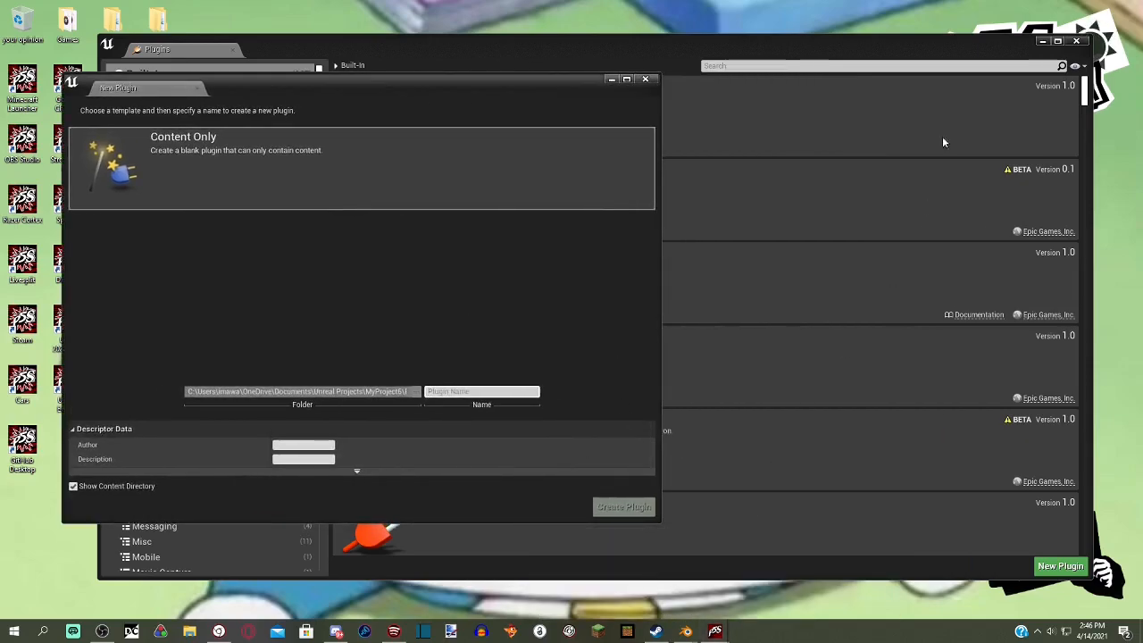
pyautogui.click(644, 79)
pyautogui.click(1076, 41)
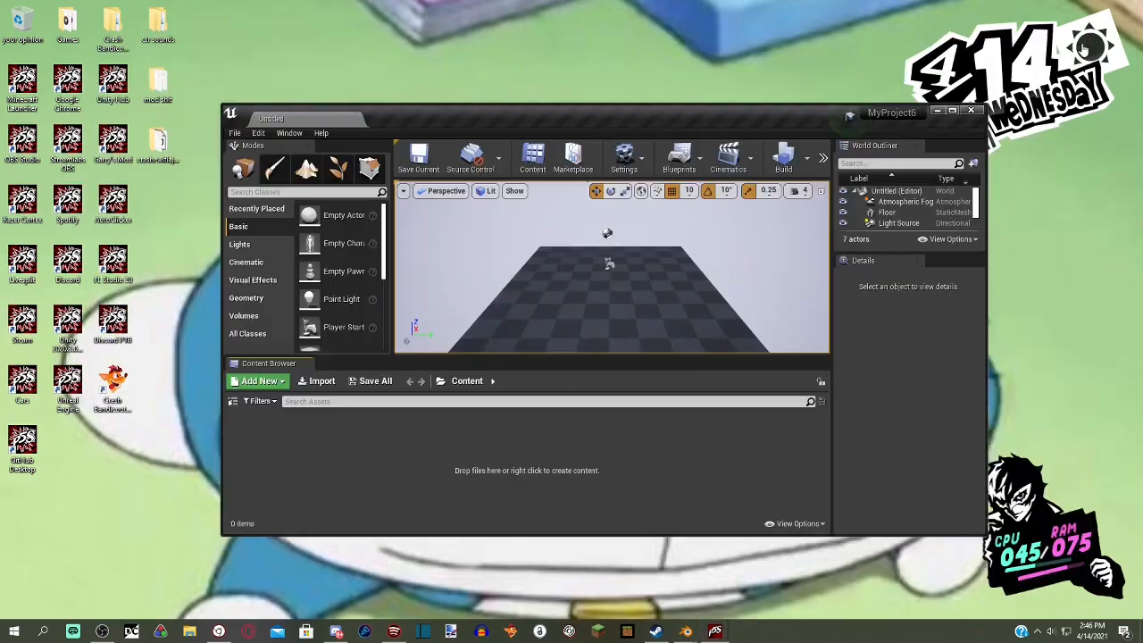
# - Start an import into the CP3701_Crash Content folder and select the cbt file in the Desktop folder crashewiflajfkewa
pyautogui.click(464, 382)
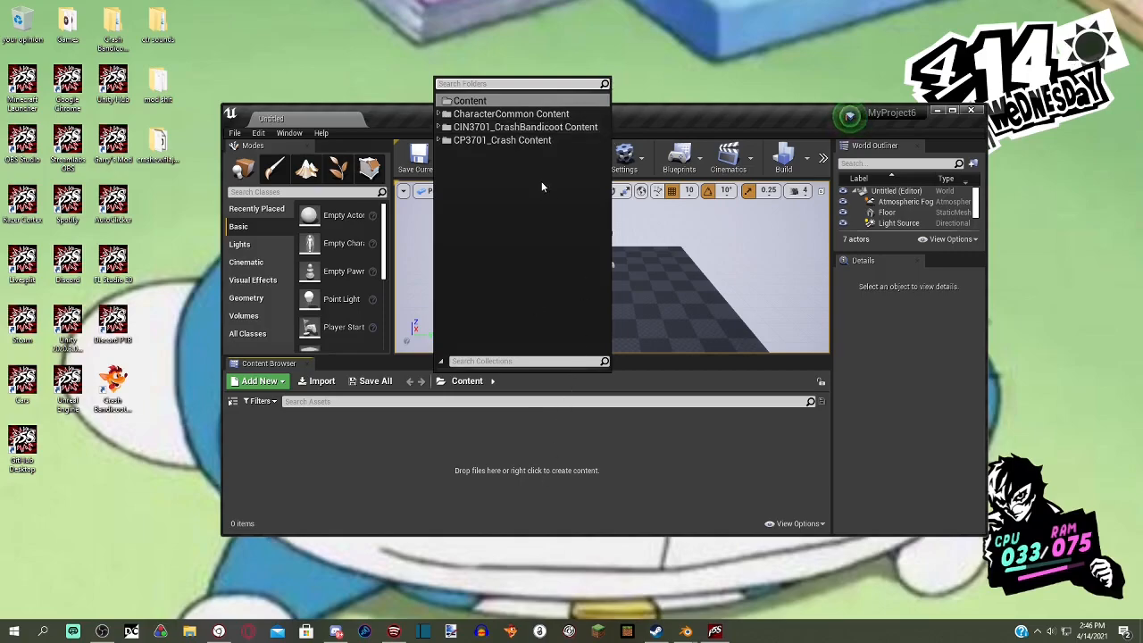
pyautogui.click(517, 143)
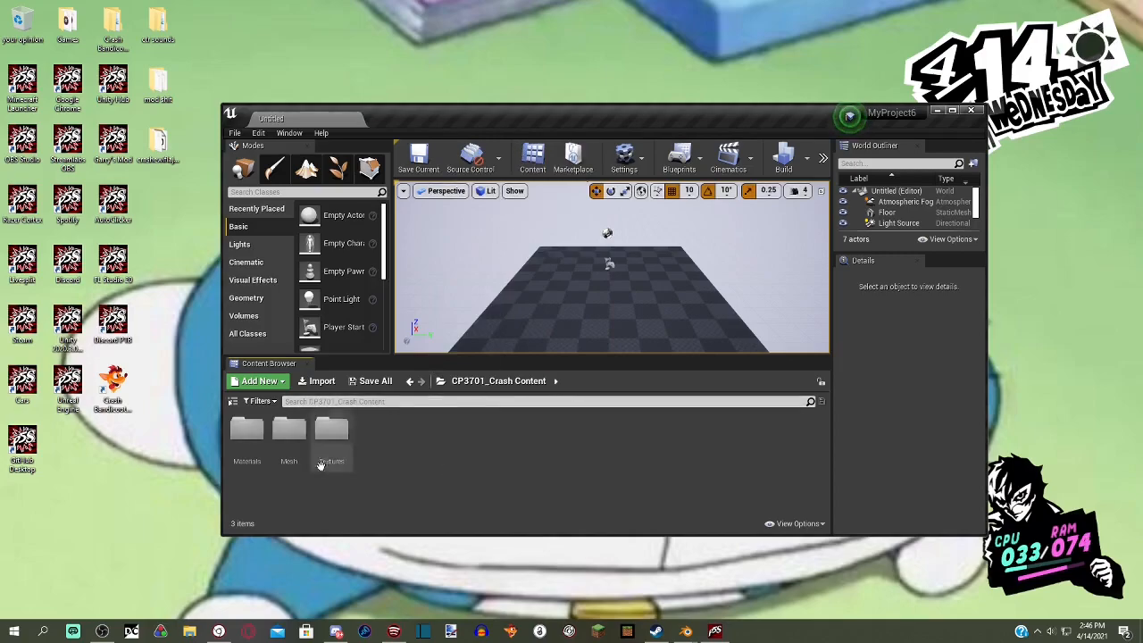
pyautogui.rightClick(502, 442)
pyautogui.click(557, 113)
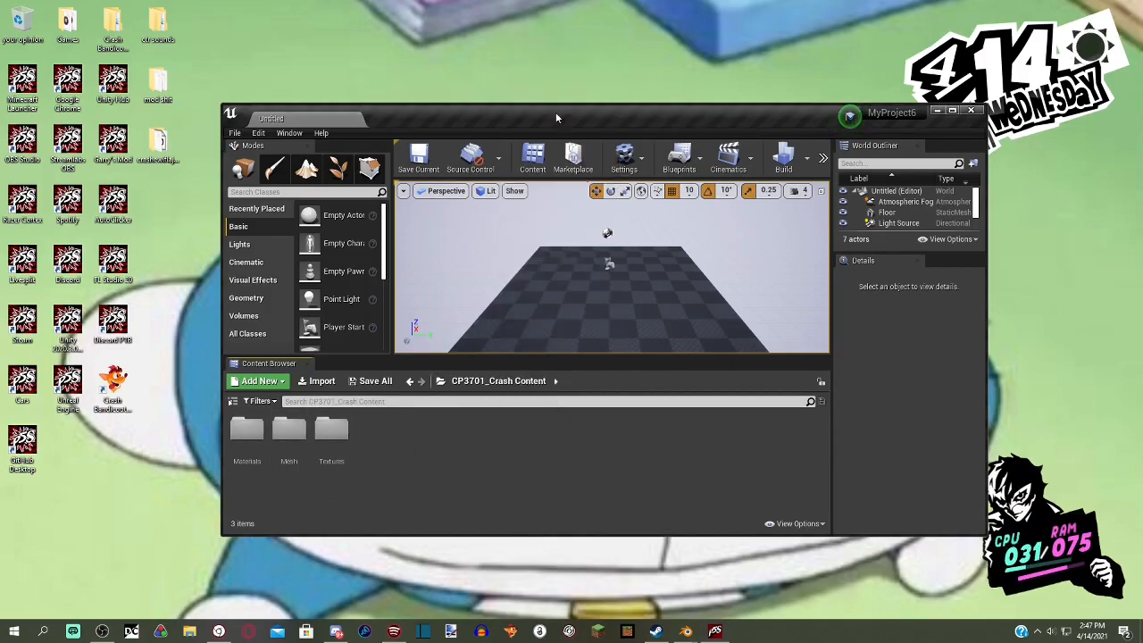
pyautogui.scroll(3, 272, 303)
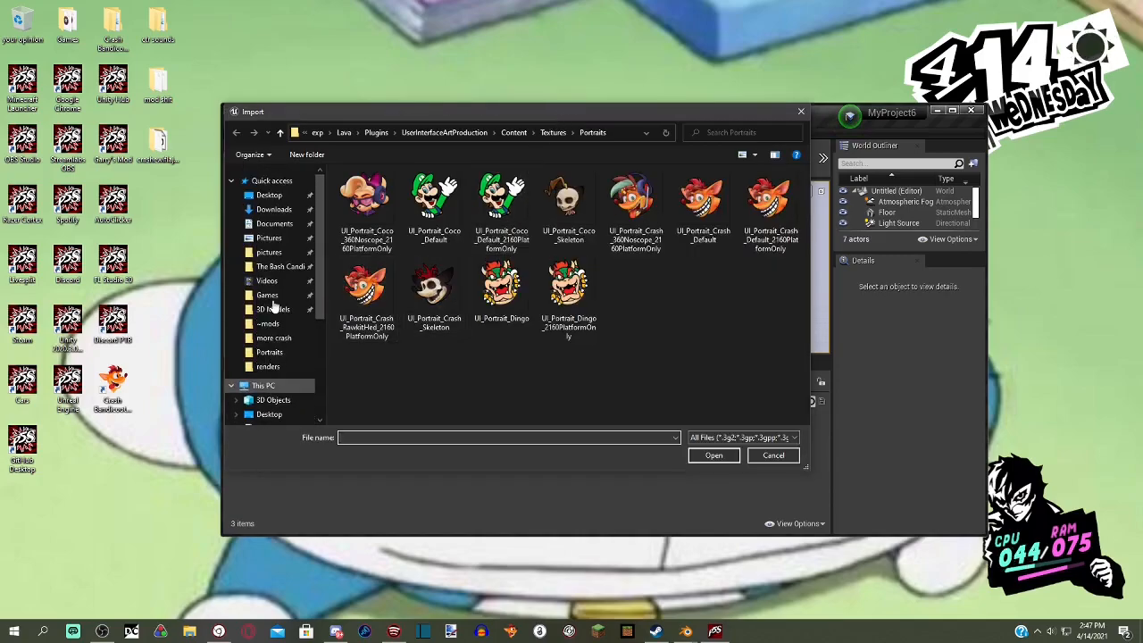
pyautogui.click(269, 195)
pyautogui.doubleClick(435, 204)
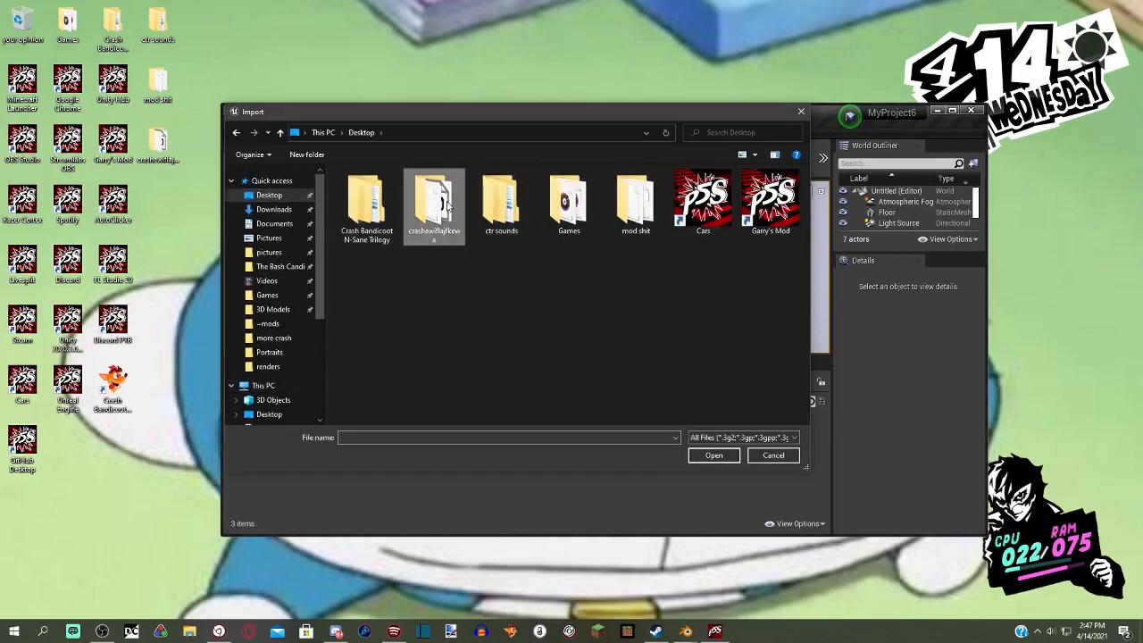
pyautogui.click(438, 203)
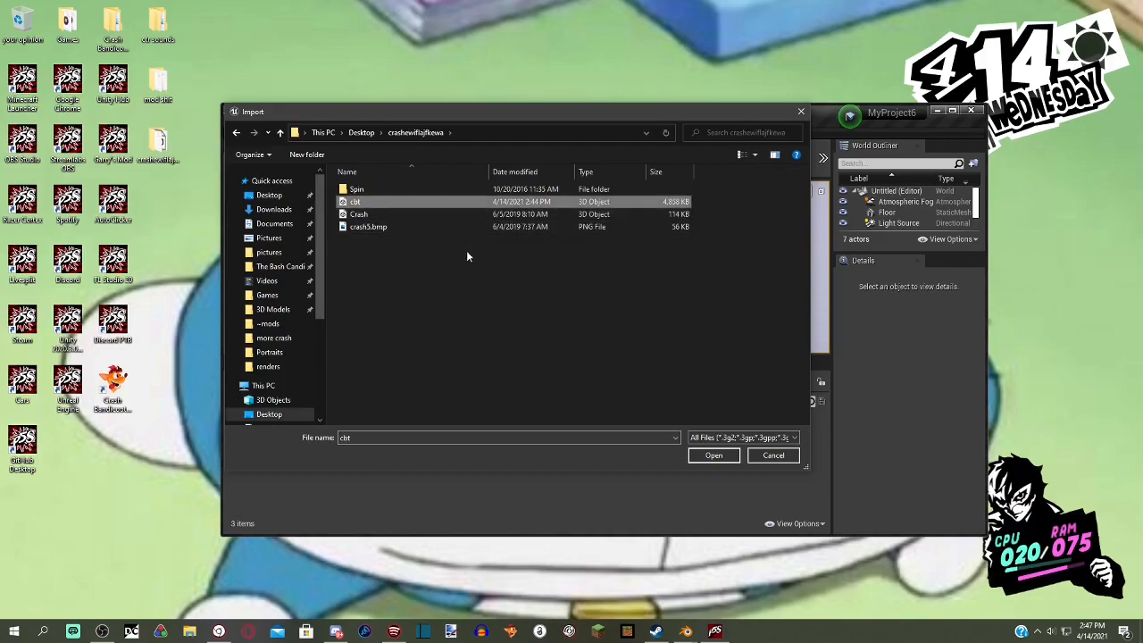
# - Import all of cbt as a skeletal mesh with the preset FBX options, and close the message log
pyautogui.click(714, 456)
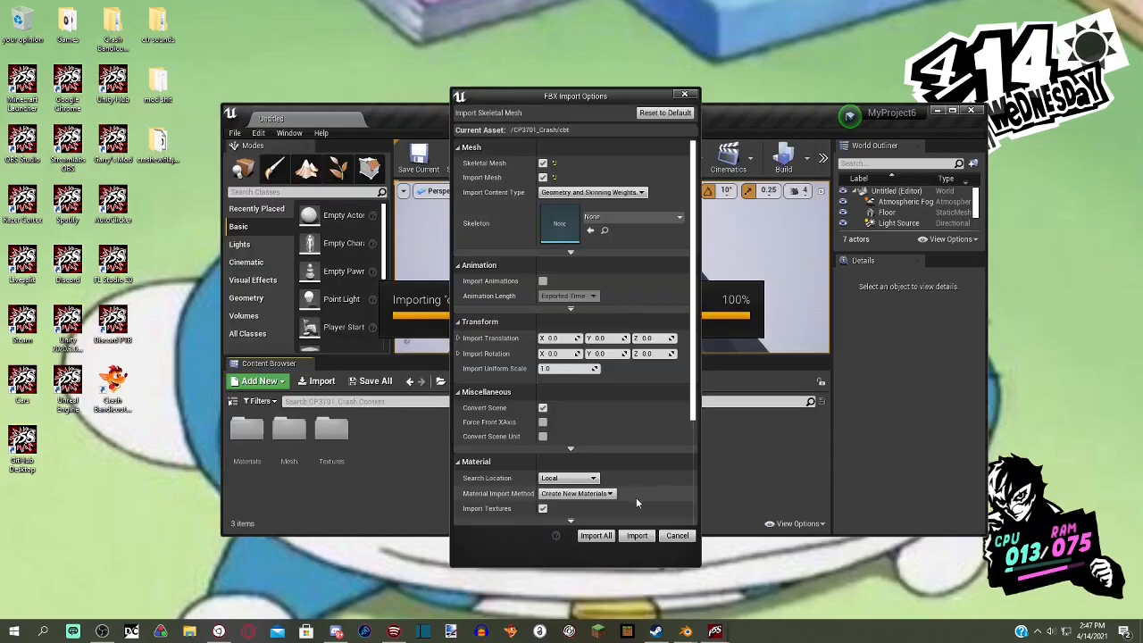
pyautogui.click(593, 535)
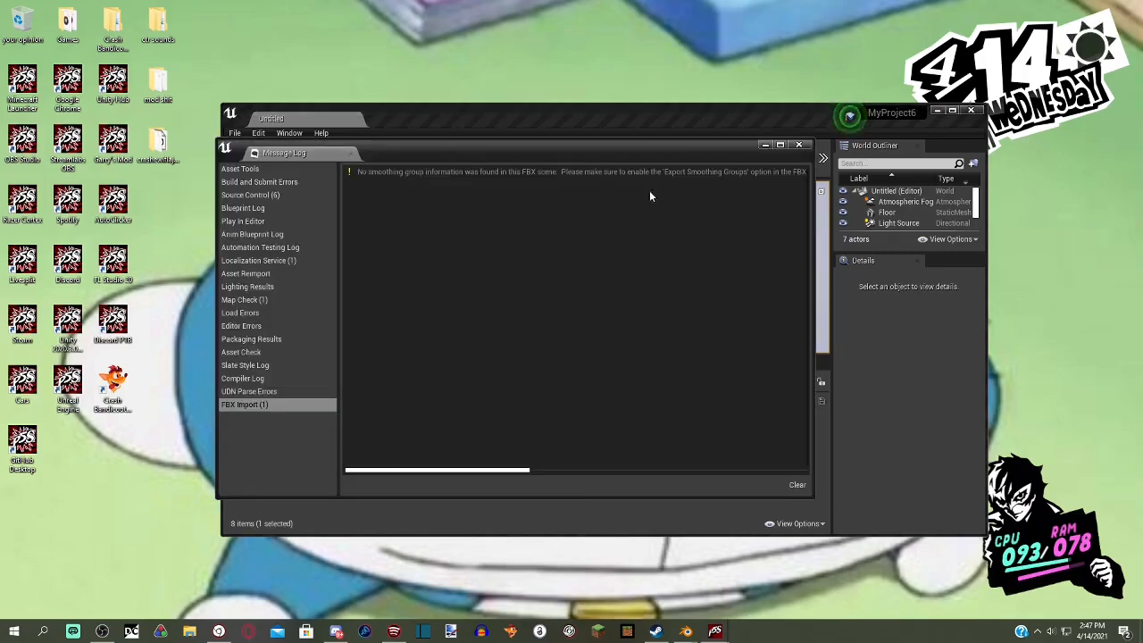
pyautogui.moveTo(708, 154); pyautogui.dragTo(404, 133)
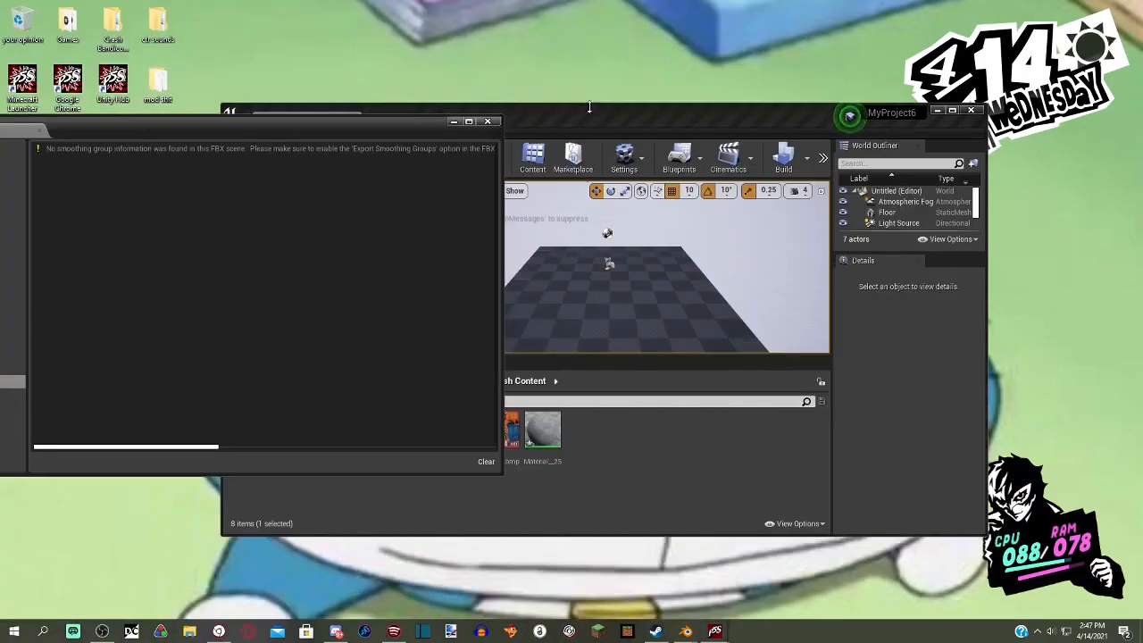
pyautogui.click(491, 123)
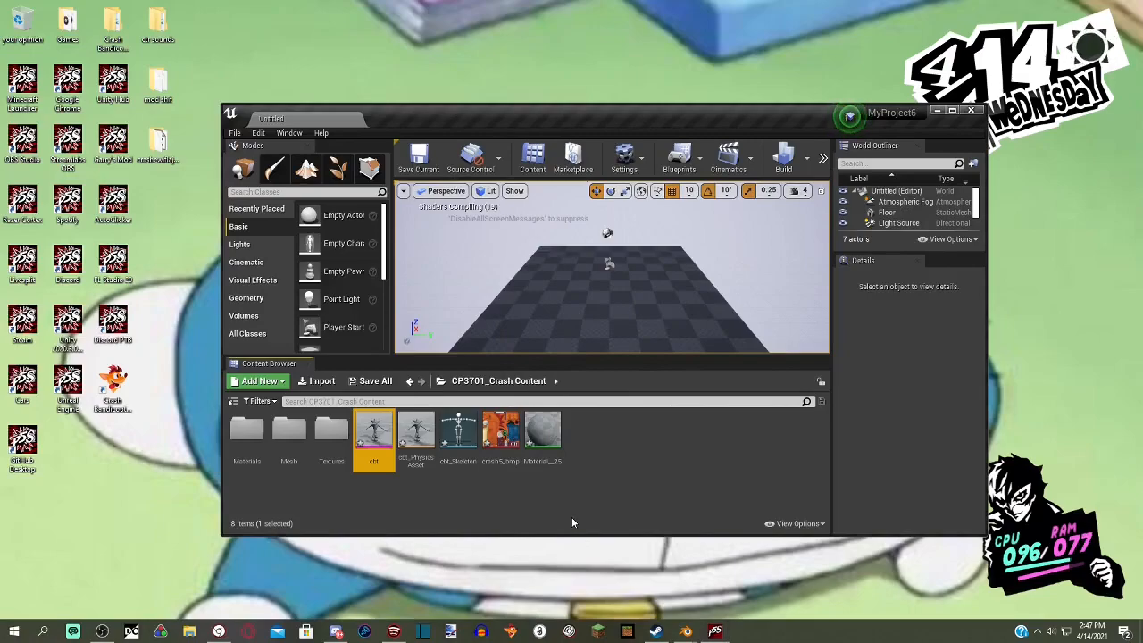
# - Inspect the imported cbt skeletal mesh in its editor and close it
pyautogui.doubleClick(391, 451)
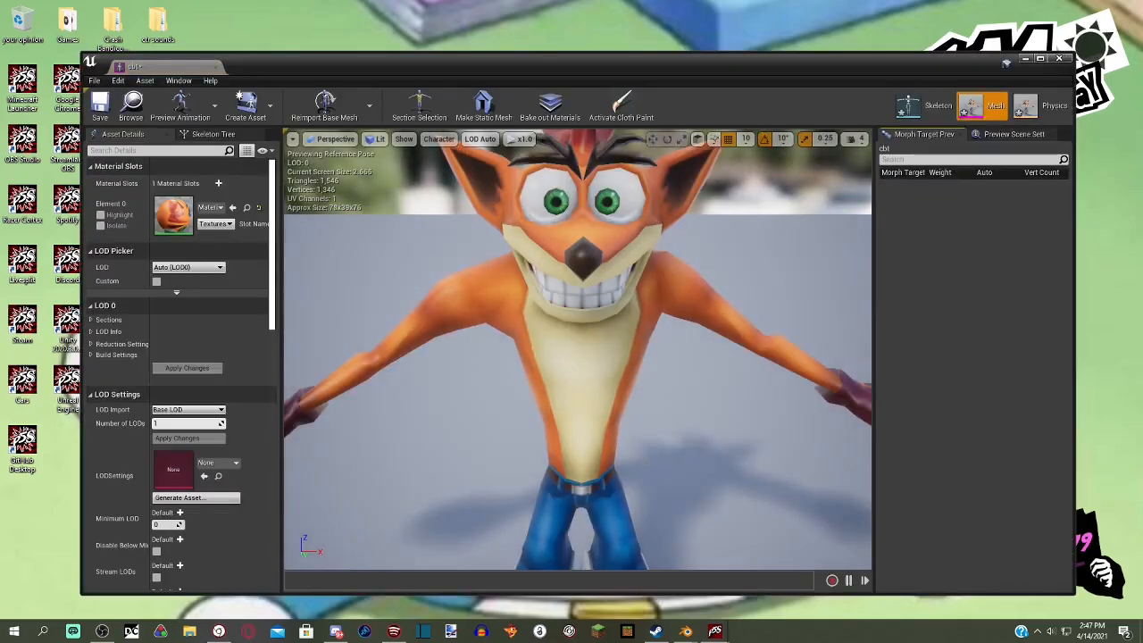
pyautogui.moveTo(578, 358); pyautogui.dragTo(536, 402)
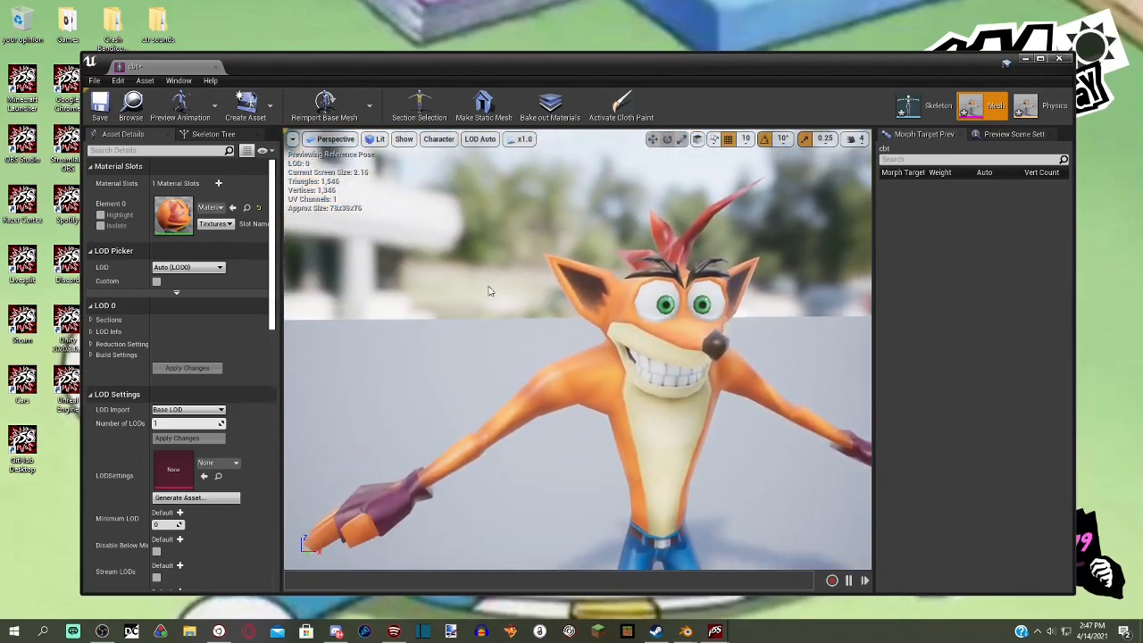
pyautogui.click(1059, 59)
# - Open Material__25, add a Constant node to its graph and connect it to the Roughness input
pyautogui.click(545, 430)
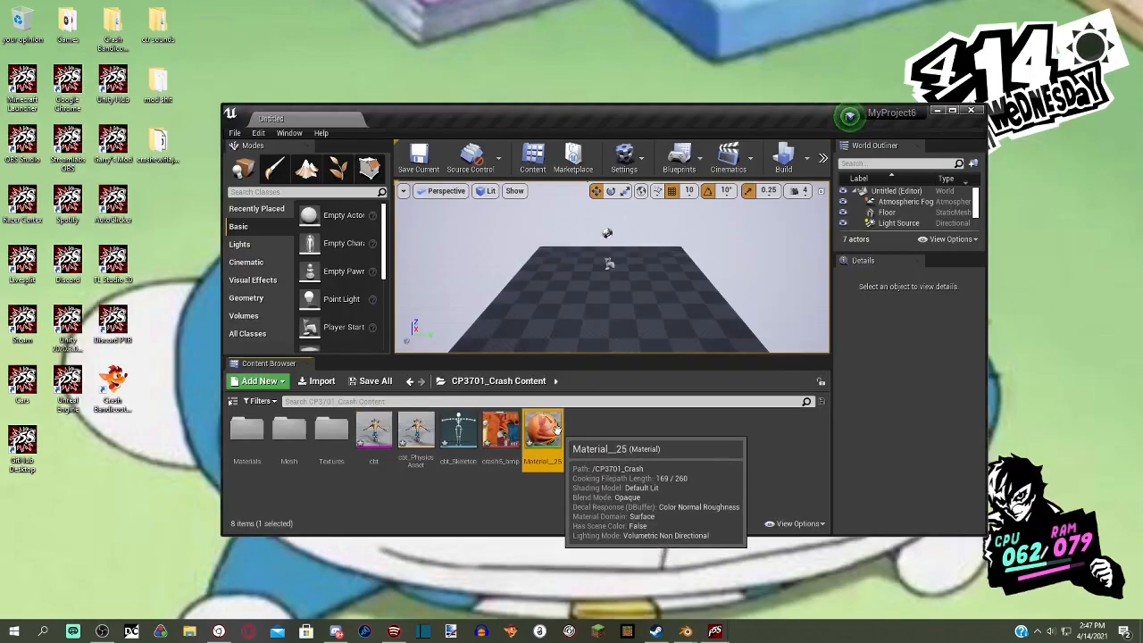
pyautogui.doubleClick(555, 428)
pyautogui.rightClick(413, 270)
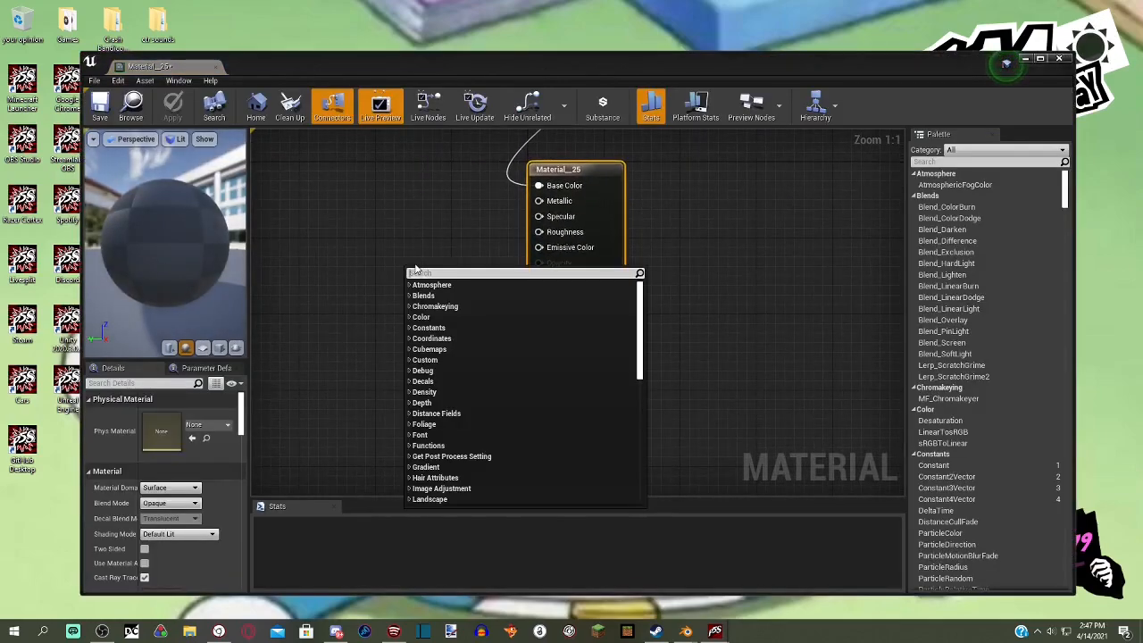
pyautogui.write('consta')
pyautogui.press('Return')
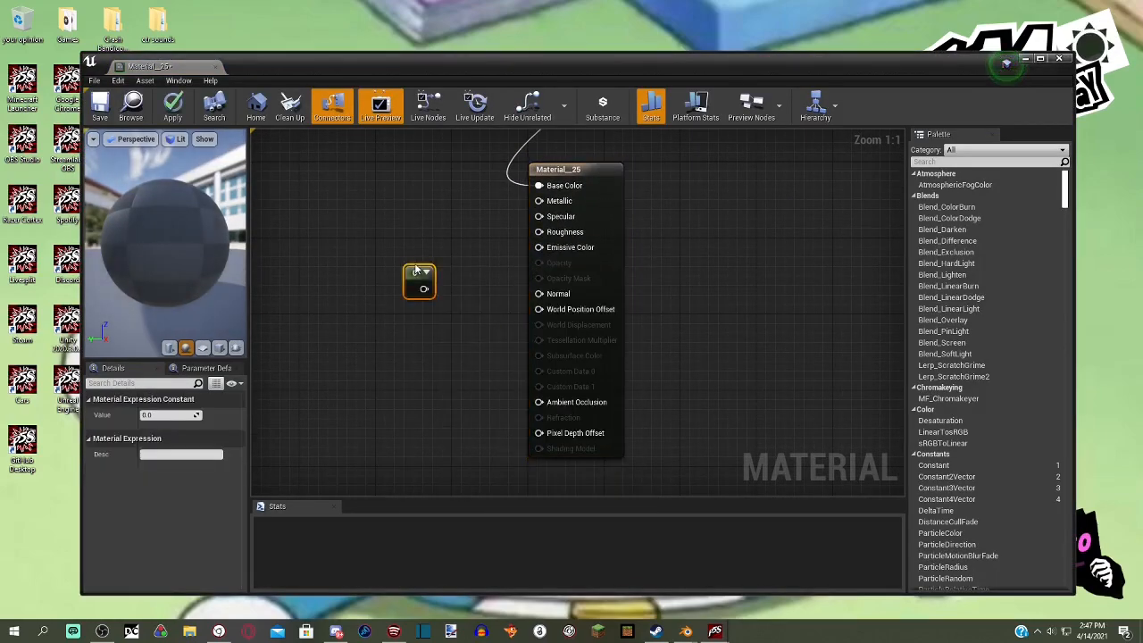
pyautogui.moveTo(424, 289); pyautogui.dragTo(539, 232)
# - Set the roughness constant to 100, apply the change to the material and close its editor
pyautogui.click(167, 416)
pyautogui.write('100')
pyautogui.press('Return')
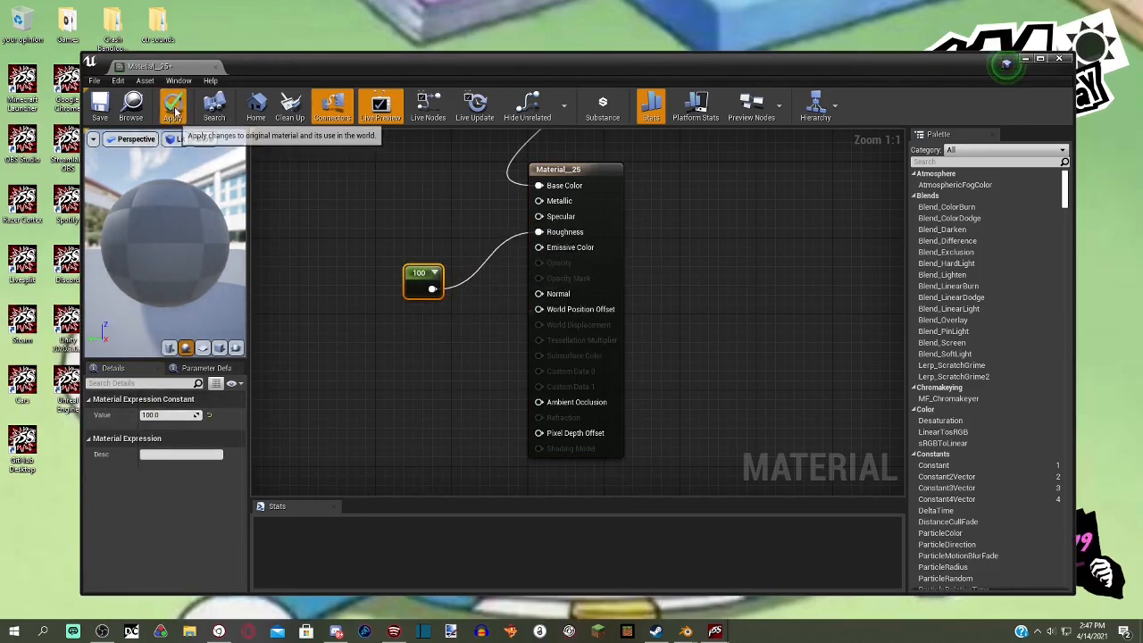
pyautogui.click(175, 107)
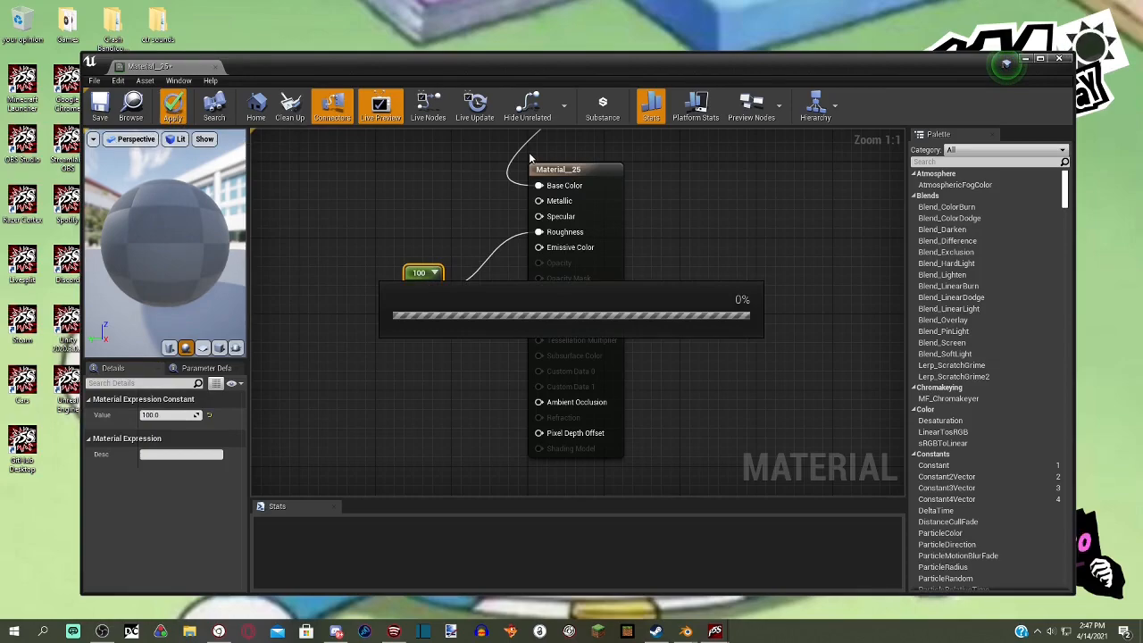
pyautogui.moveTo(205, 250); pyautogui.dragTo(170, 268)
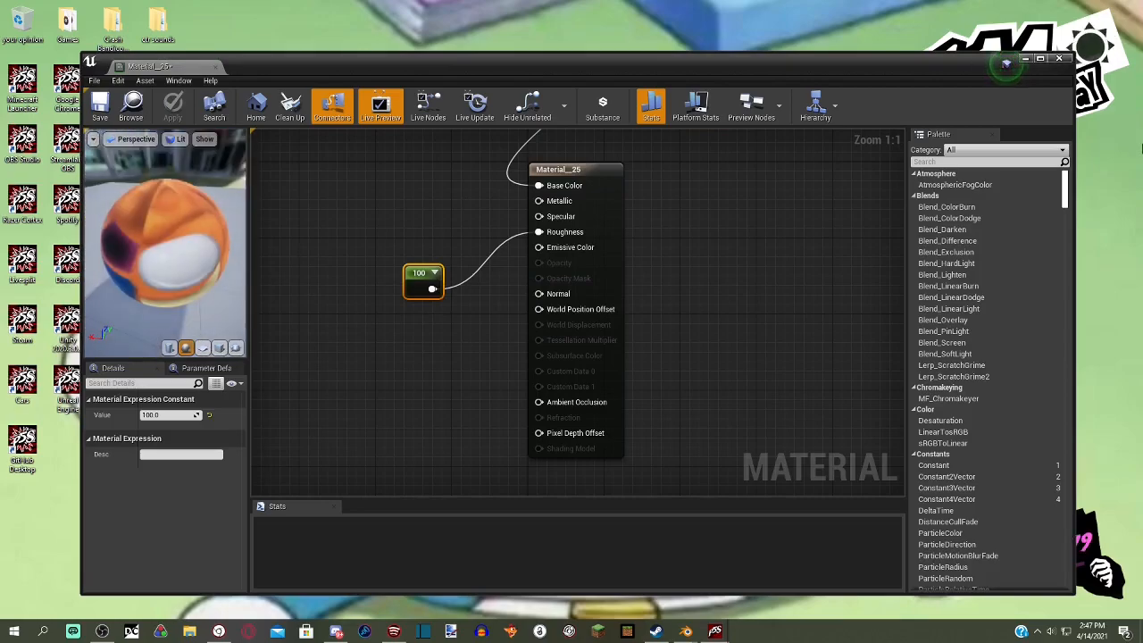
pyautogui.click(1060, 60)
# - Check how the cbt skeletal mesh looks with the updated material, and close its editor
pyautogui.doubleClick(375, 439)
pyautogui.scroll(8, 564, 329)
pyautogui.scroll(-3, 564, 330)
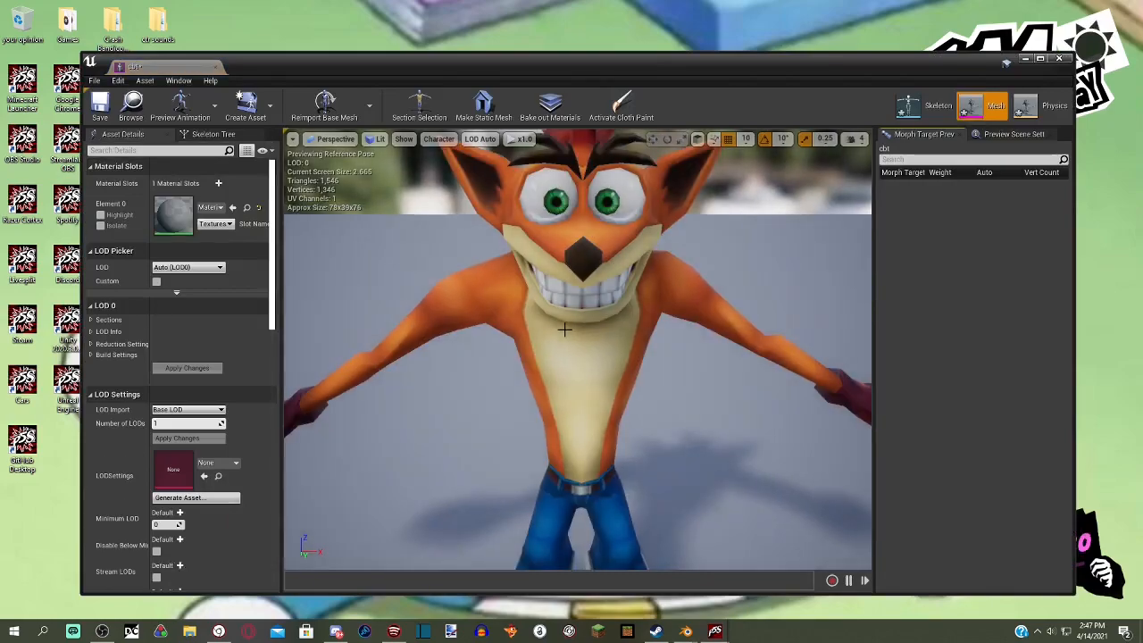
pyautogui.click(1059, 58)
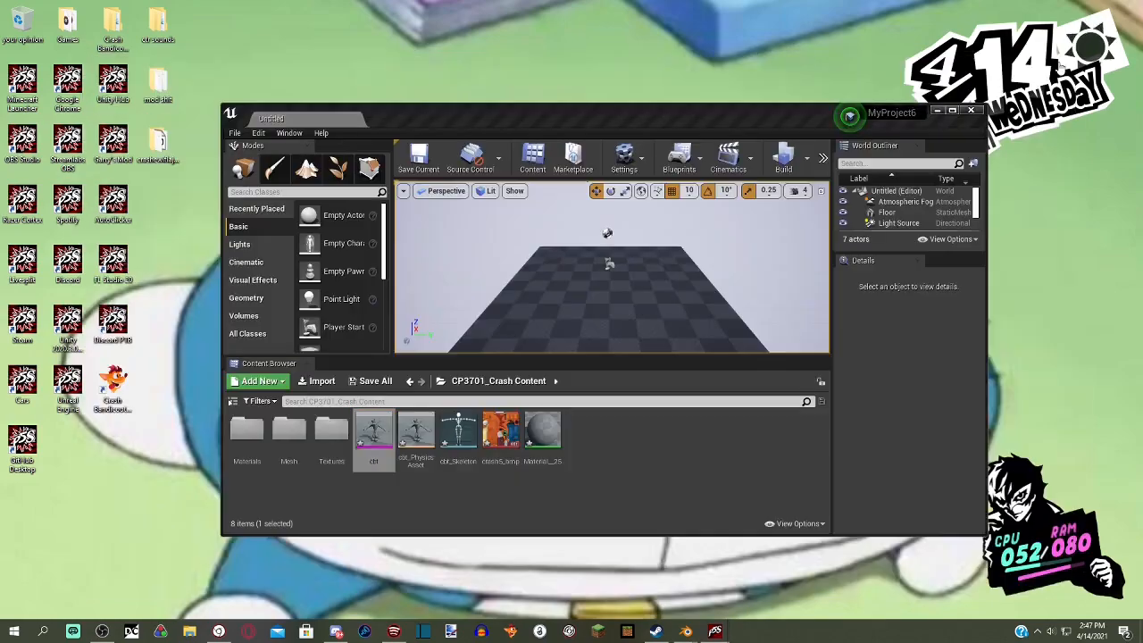
pyautogui.click(430, 443)
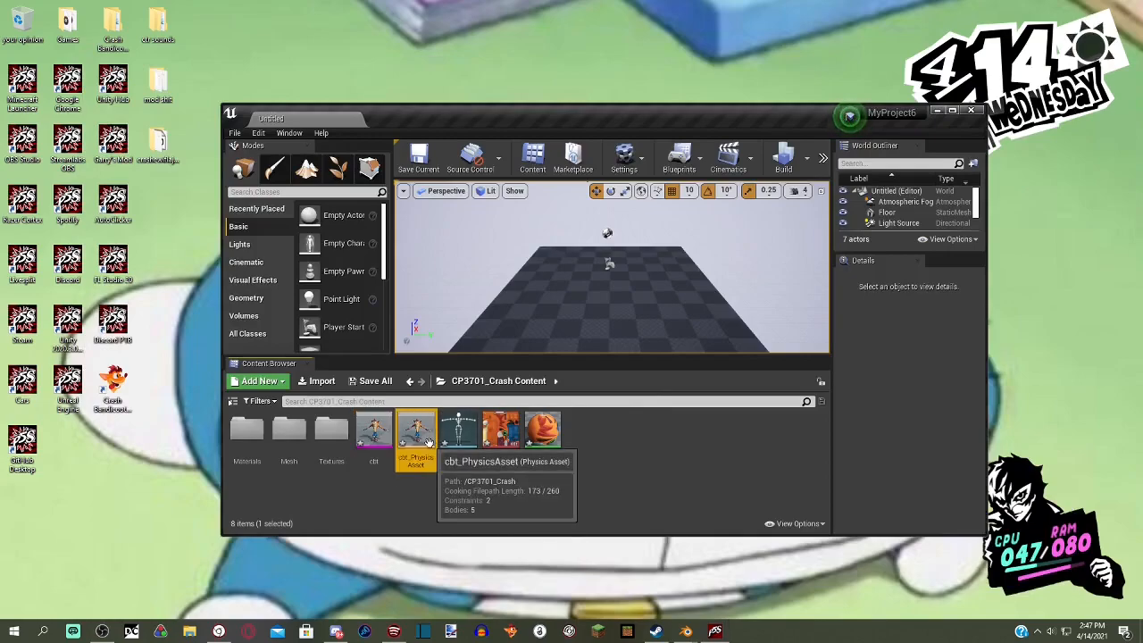
pyautogui.keyDown('ctrl'); pyautogui.click(375, 437); pyautogui.keyUp('ctrl')
pyautogui.moveTo(375, 437); pyautogui.dragTo(398, 512)
pyautogui.click(244, 456)
pyautogui.click(252, 459)
pyautogui.click(291, 451)
pyautogui.press('Right')
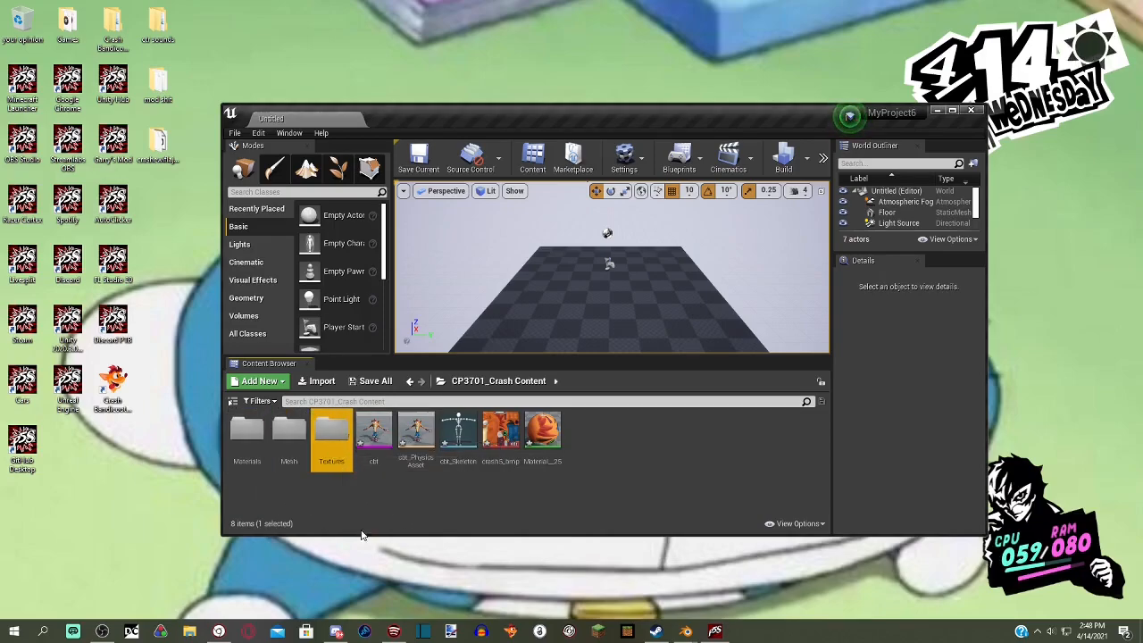
# - Move the cbt skeletal mesh and cbt_PhysicsAsset into the Mesh folder
pyautogui.click(415, 433)
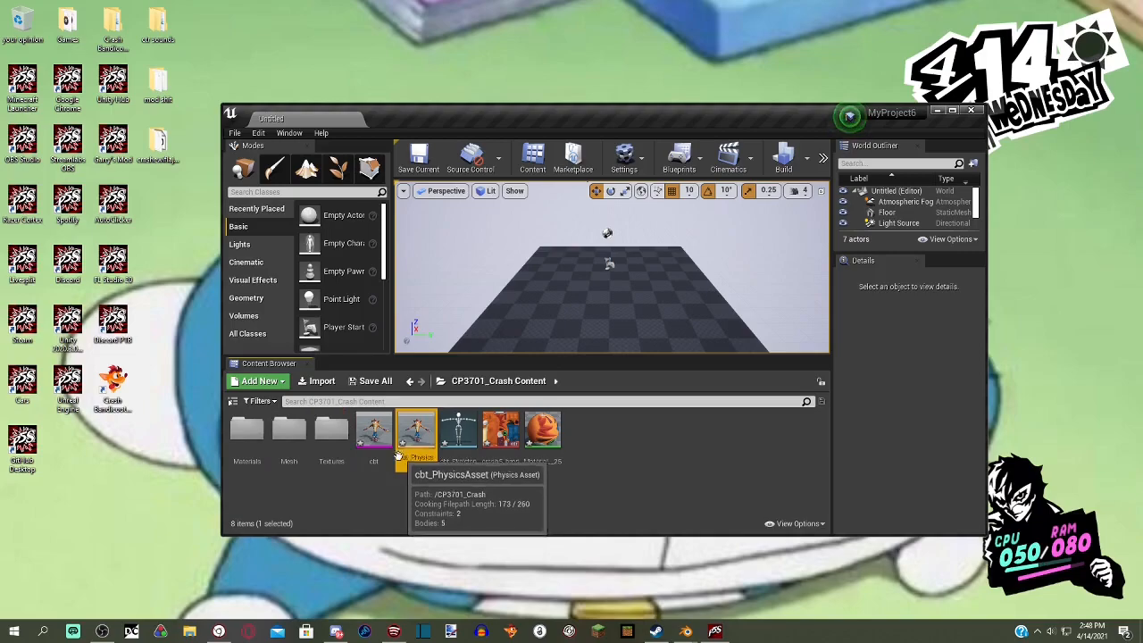
pyautogui.keyDown('ctrl'); pyautogui.click(375, 438); pyautogui.keyUp('ctrl')
pyautogui.moveTo(379, 442); pyautogui.dragTo(291, 452)
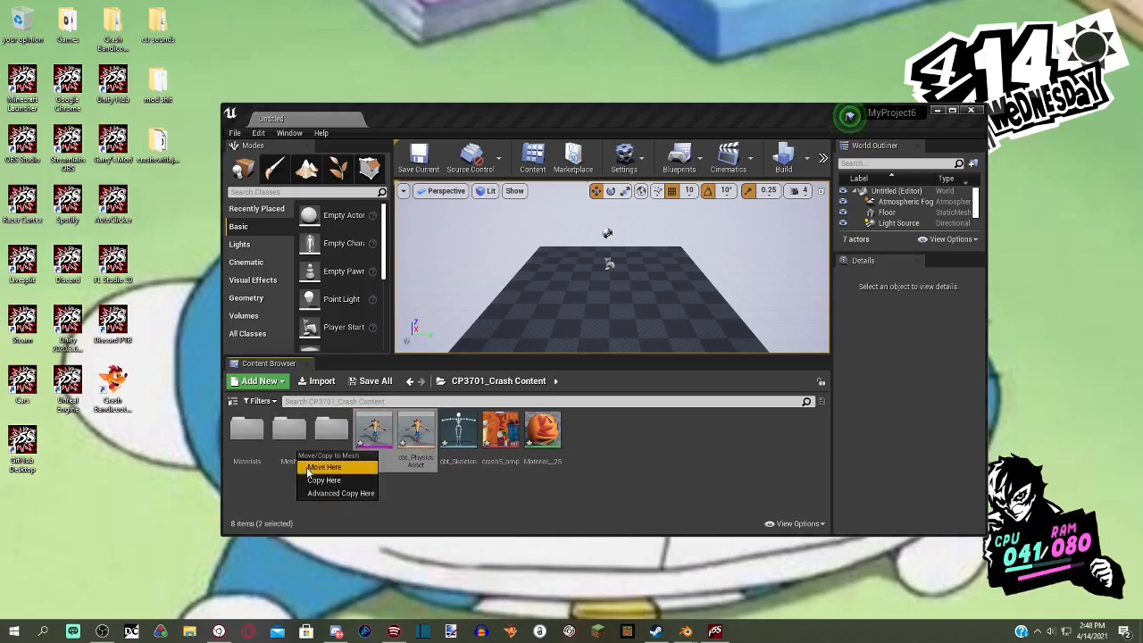
pyautogui.click(305, 469)
# - In the Mesh folder, copy the name of the old PH_CP3701_Crash physics asset and force-delete that asset
pyautogui.doubleClick(295, 446)
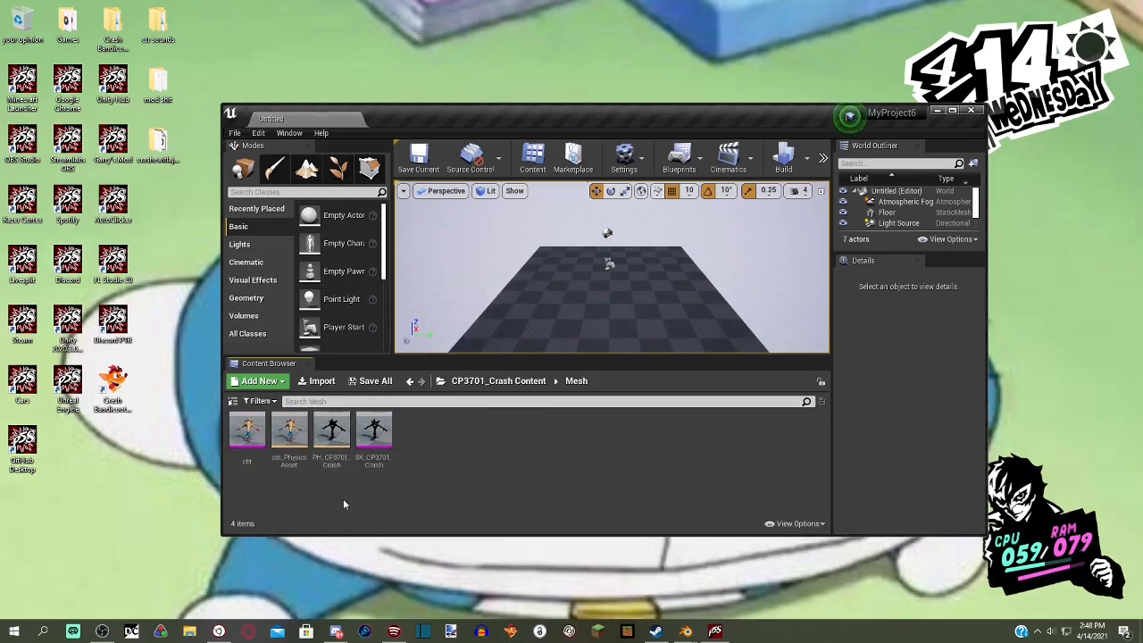
pyautogui.click(336, 462)
pyautogui.rightClick(336, 463)
pyautogui.click(384, 216)
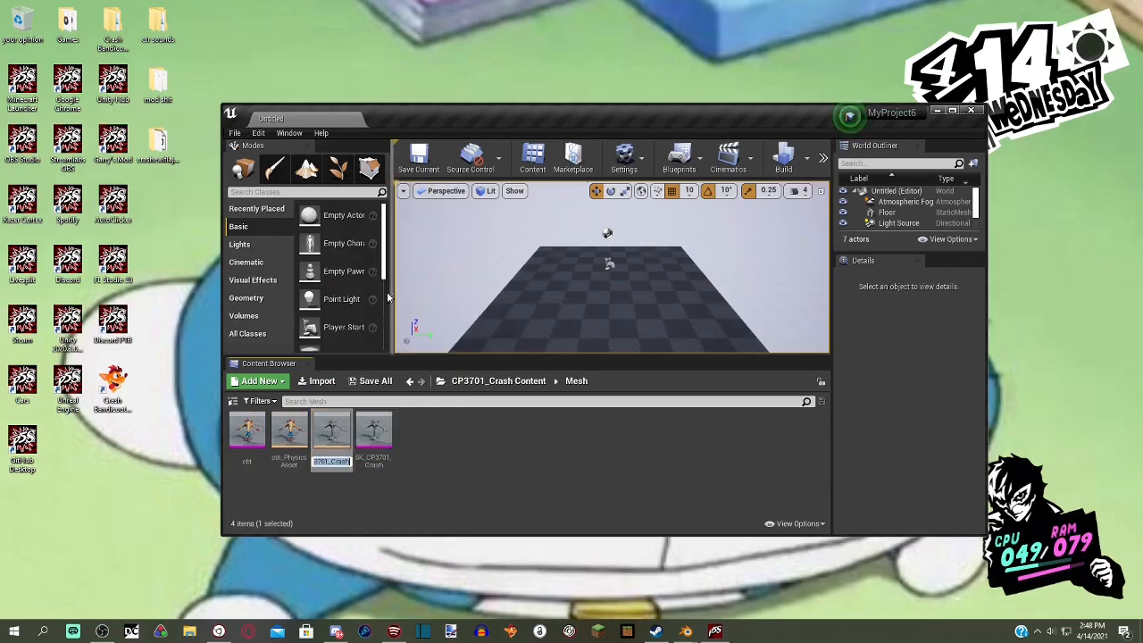
pyautogui.rightClick(330, 435)
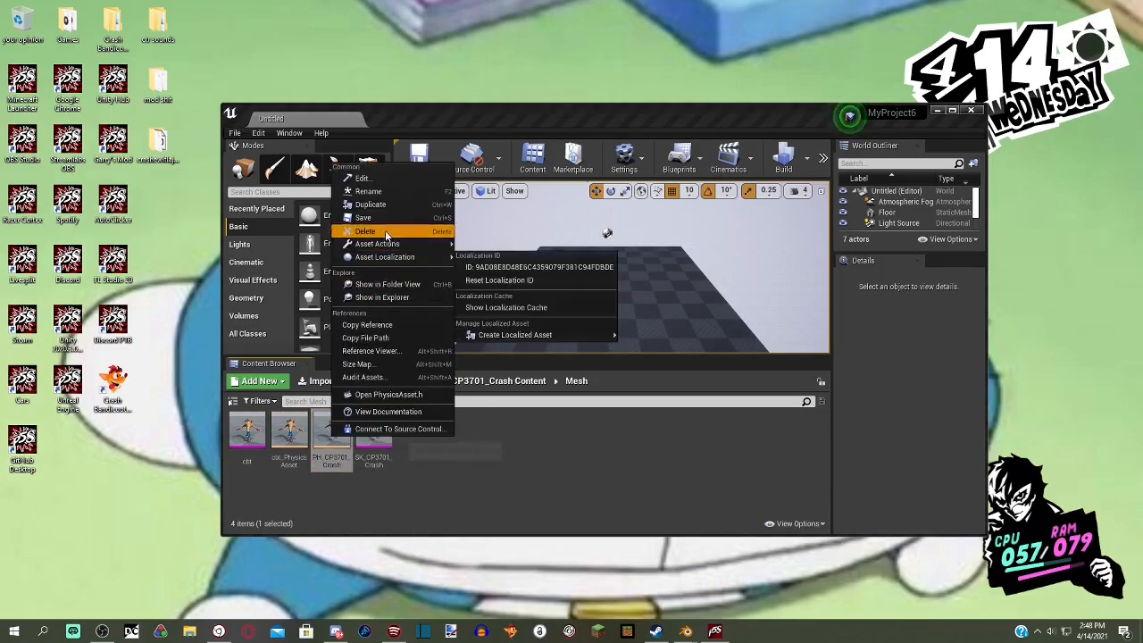
pyautogui.click(385, 230)
pyautogui.click(521, 501)
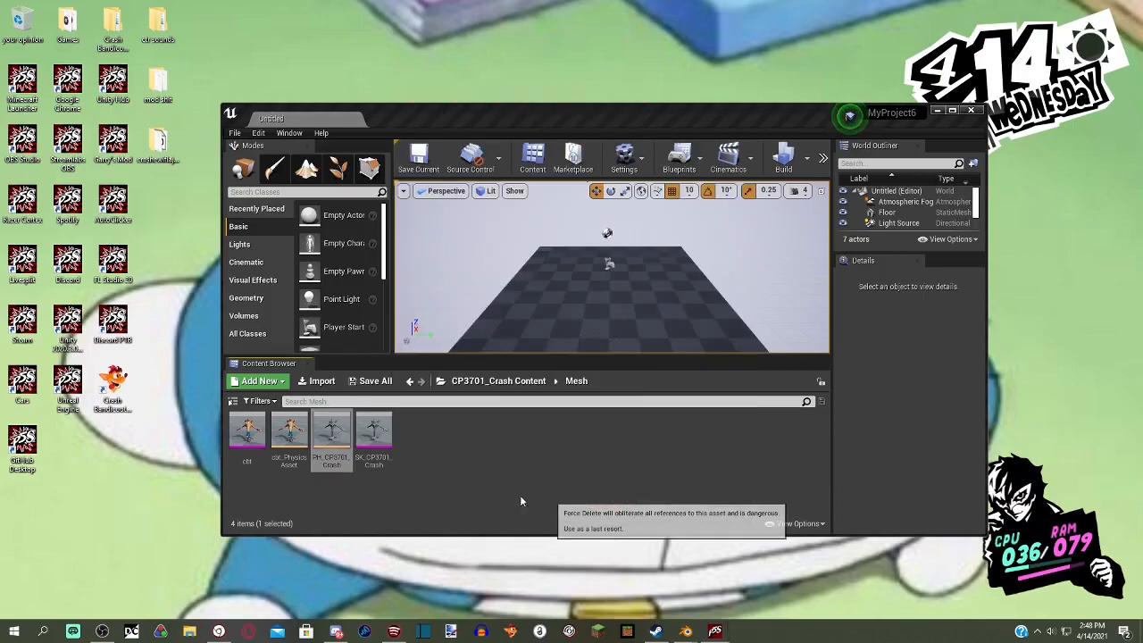
# - Rename cbt_PhysicsAsset as PH_CP3701_Crash
pyautogui.rightClick(293, 449)
pyautogui.click(332, 204)
pyautogui.hotkey('ctrl', 'v')
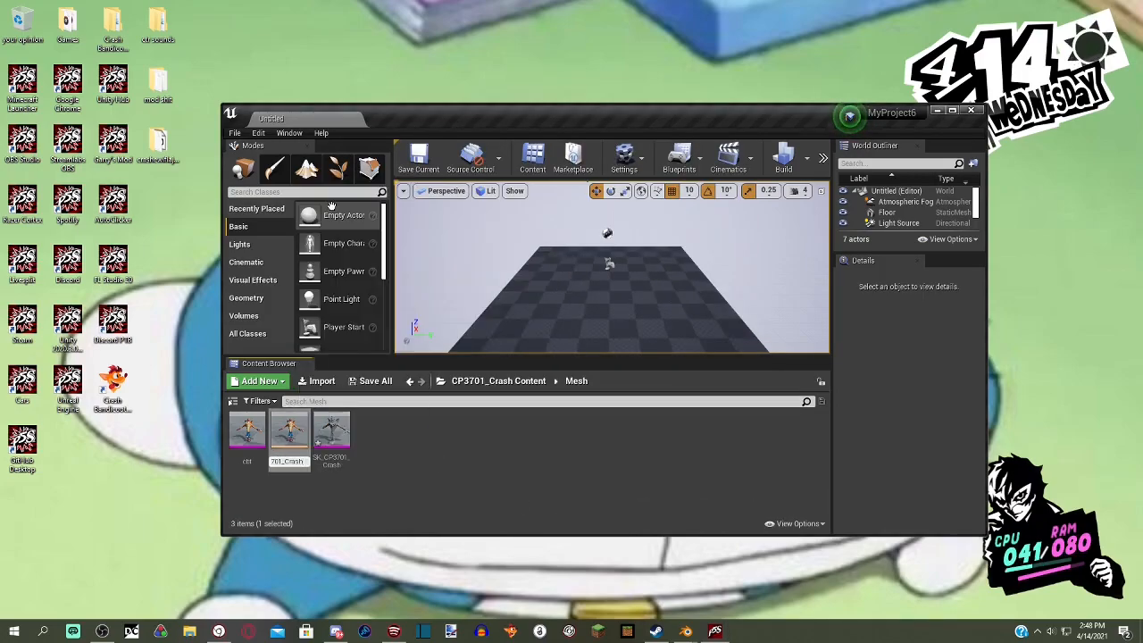
pyautogui.press('Return')
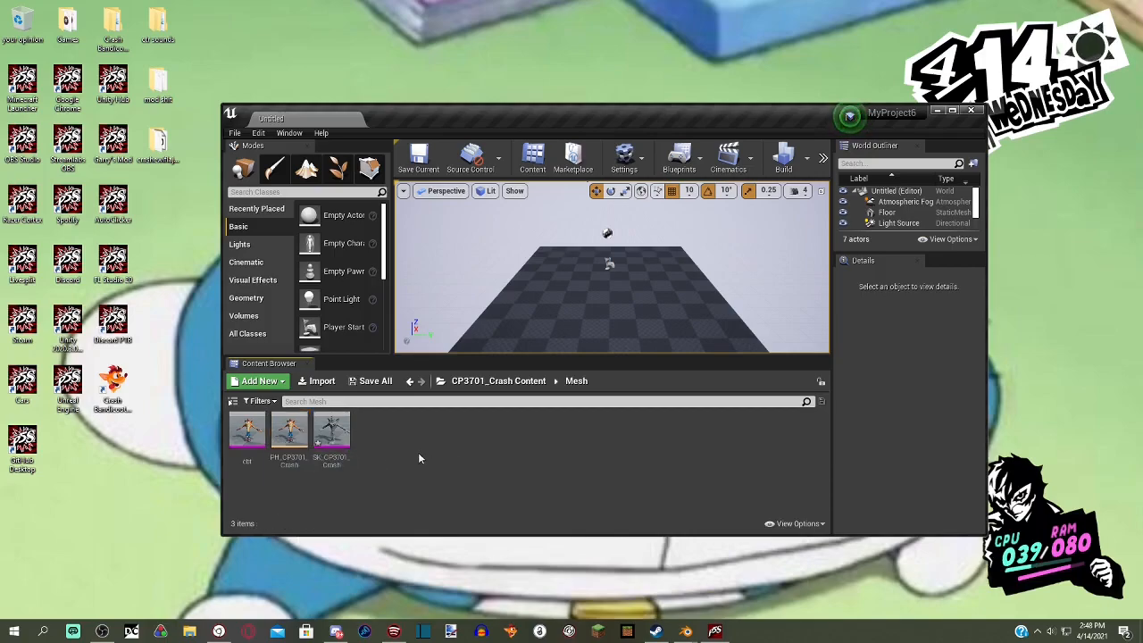
# - Delete the old SK_CP3701_Crash mesh after copying its name, and rename cbt as SK_CP3701_Crash
pyautogui.rightClick(333, 437)
pyautogui.click(334, 437)
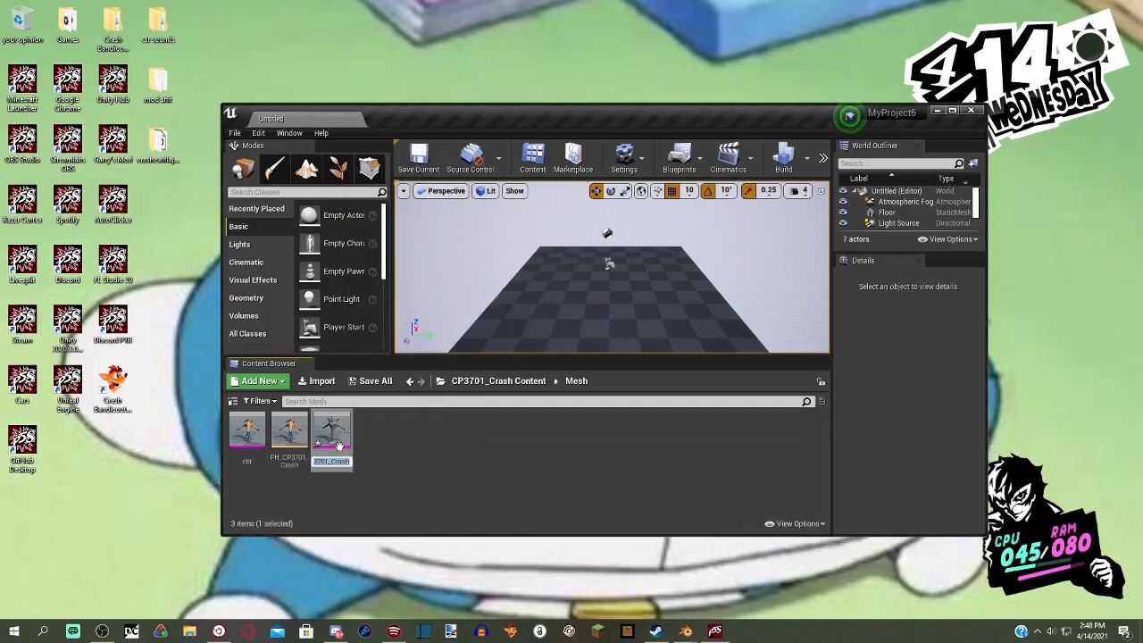
pyautogui.rightClick(340, 443)
pyautogui.click(388, 243)
pyautogui.click(544, 502)
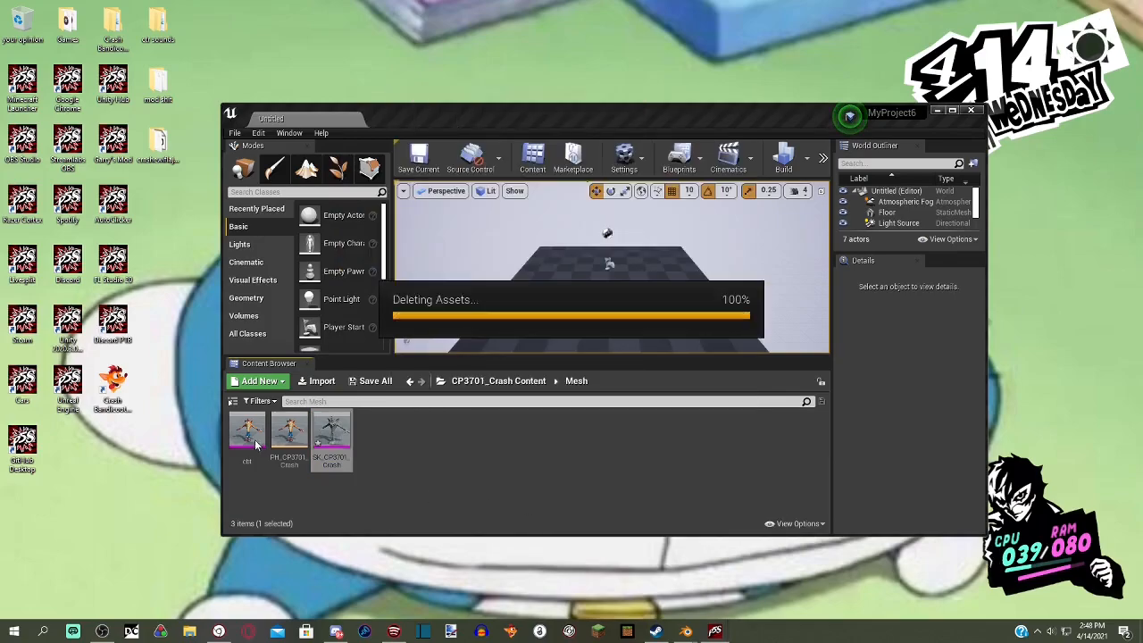
pyautogui.rightClick(254, 437)
pyautogui.click(295, 208)
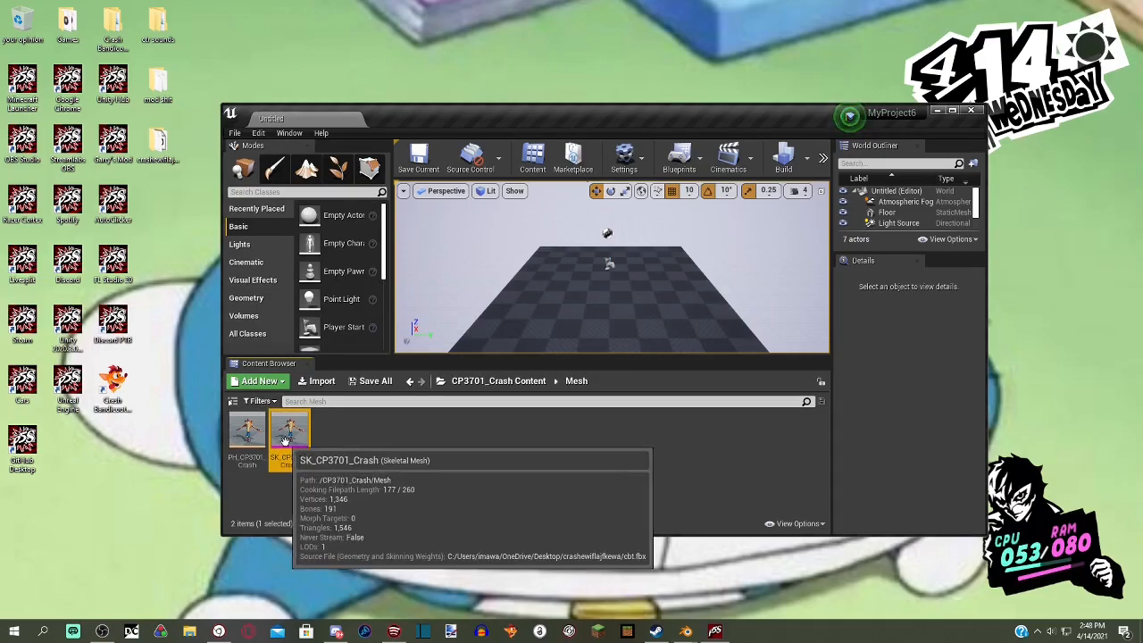
pyautogui.click(245, 451)
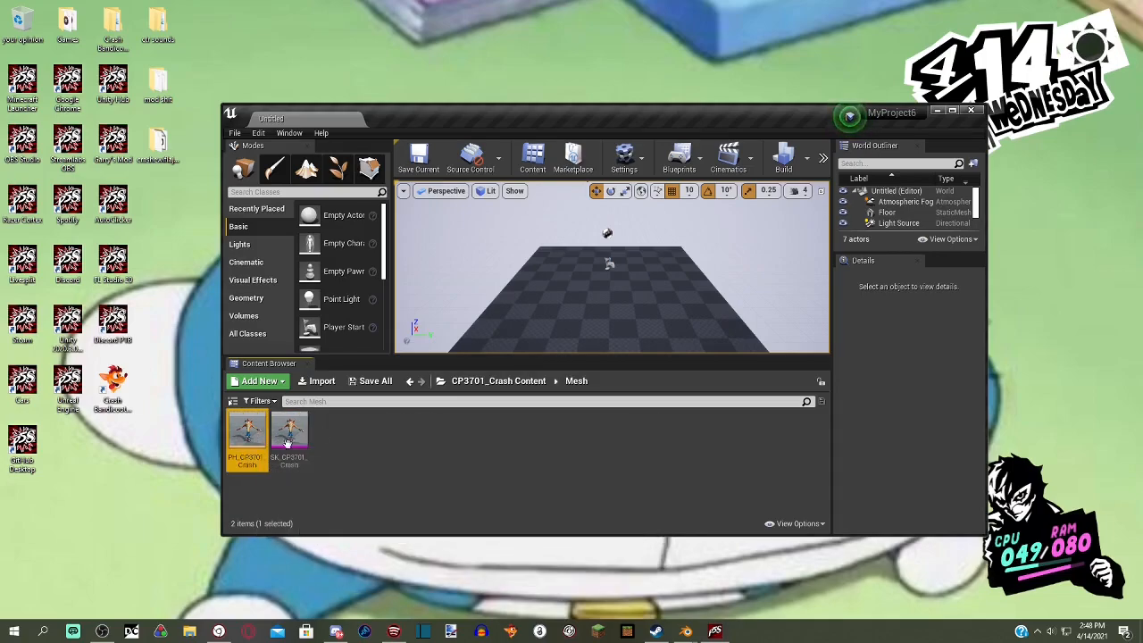
pyautogui.click(438, 466)
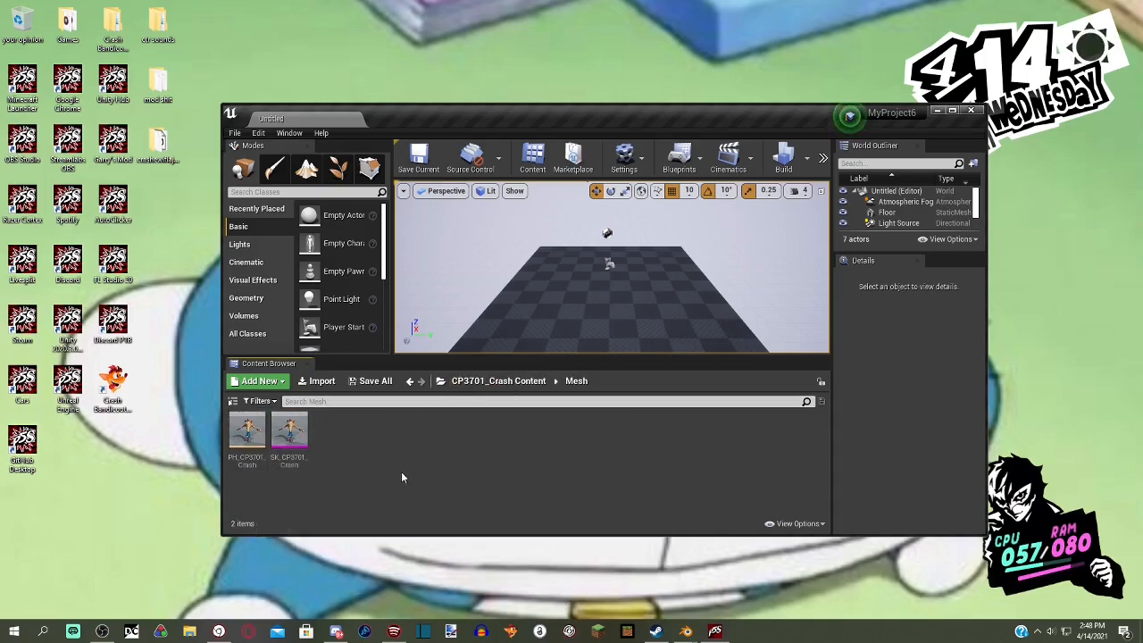
pyautogui.click(249, 436)
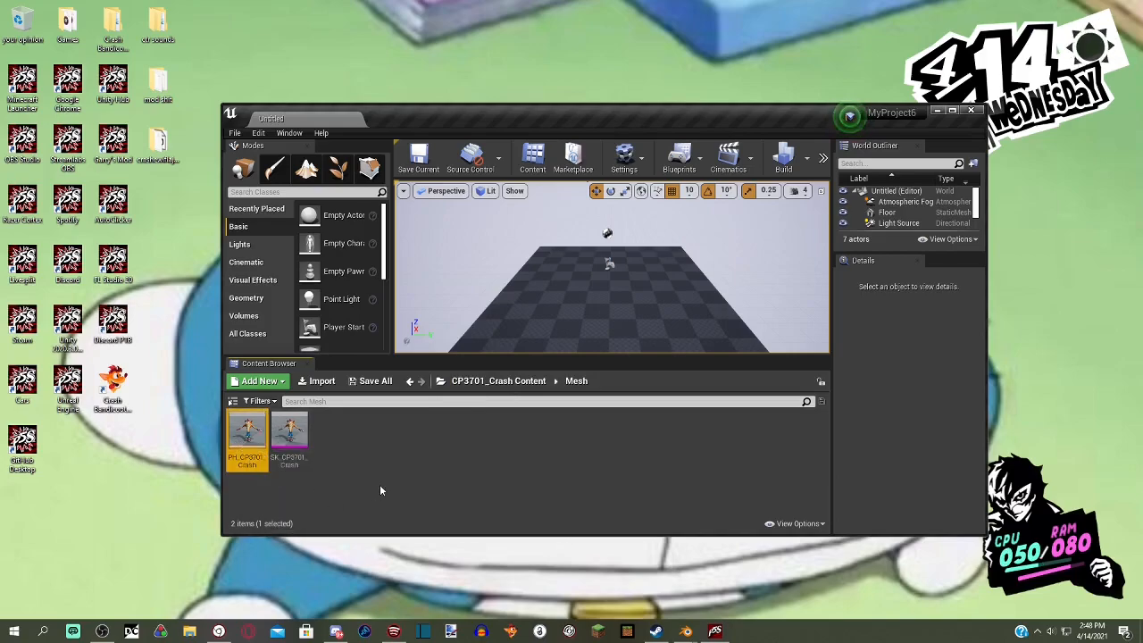
pyautogui.click(384, 489)
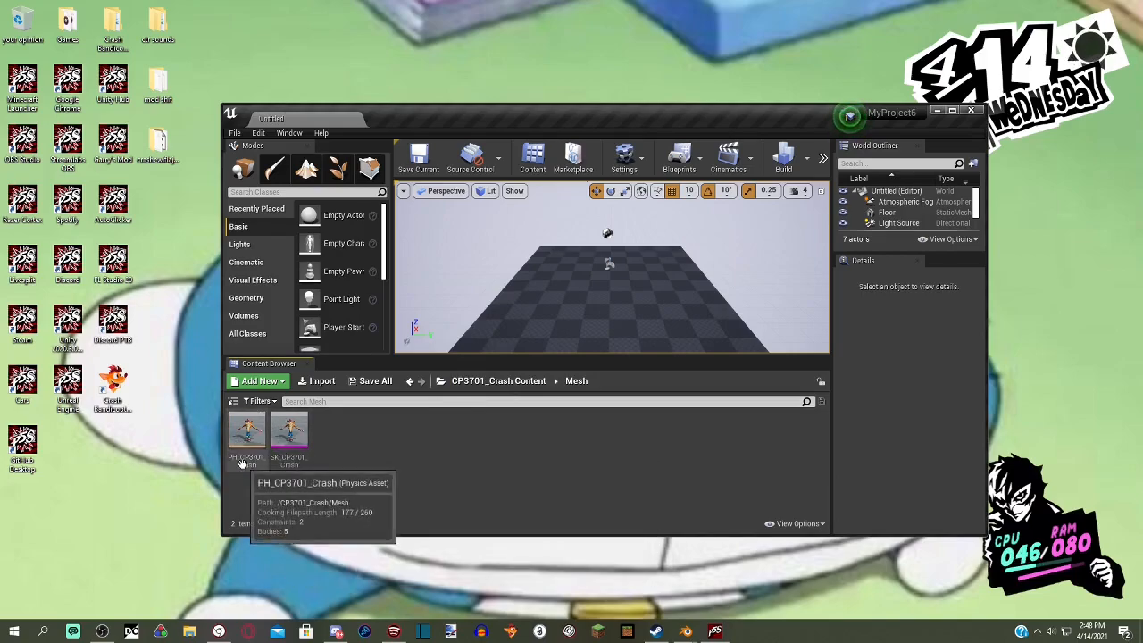
pyautogui.click(249, 432)
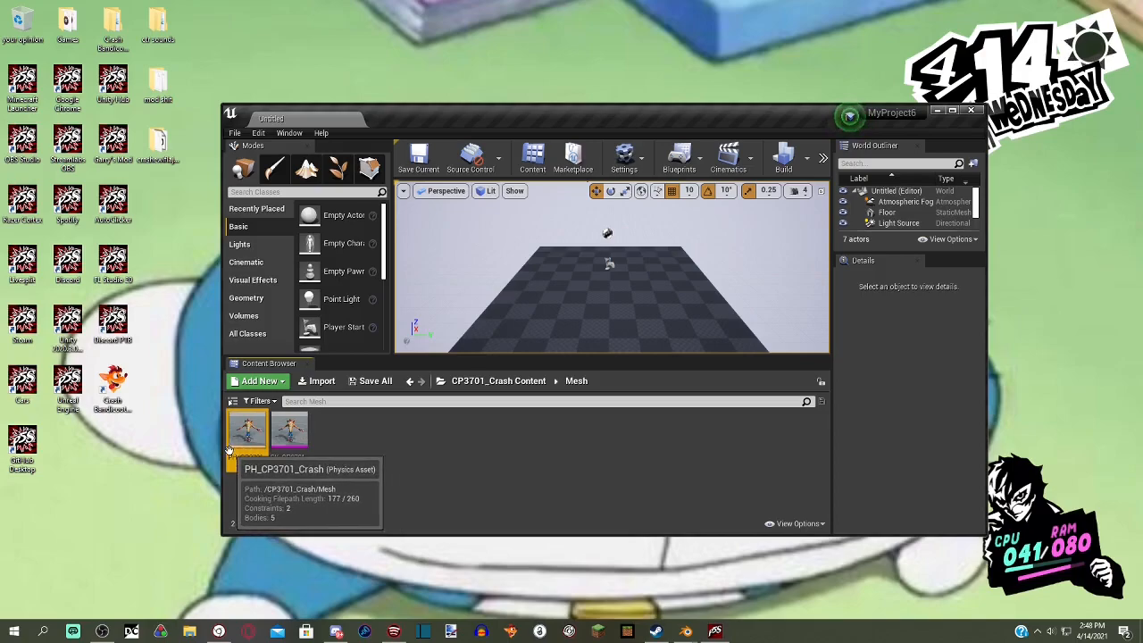
pyautogui.click(357, 447)
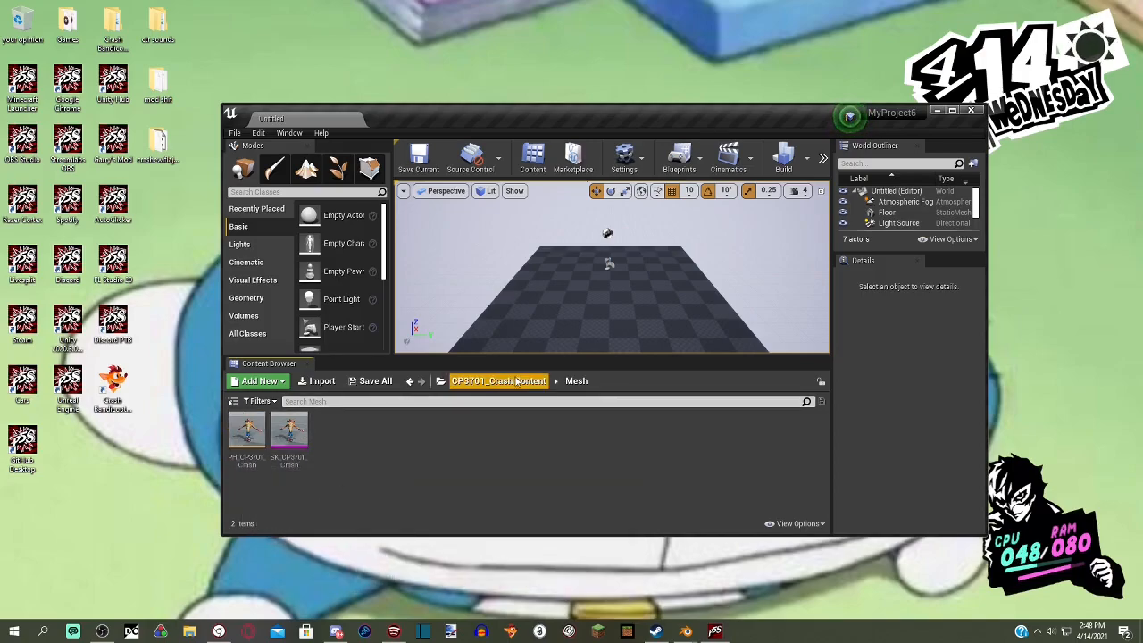
pyautogui.click(298, 451)
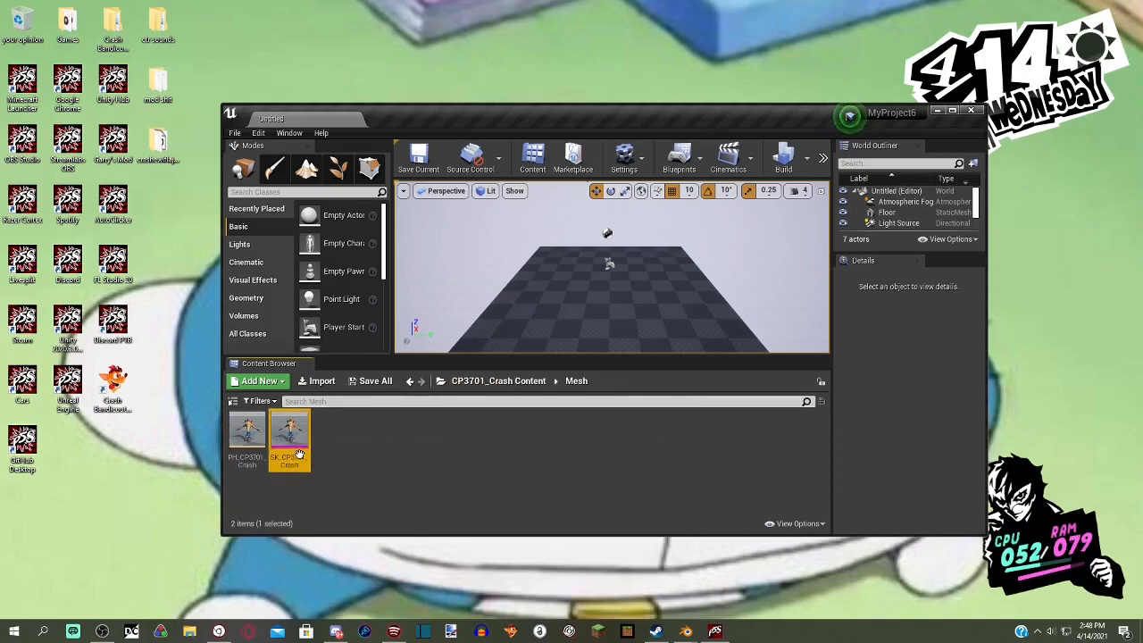
# - Return to the CP3701_Crash Content folder and move the crash5_bmp texture into the Textures folder
pyautogui.click(496, 382)
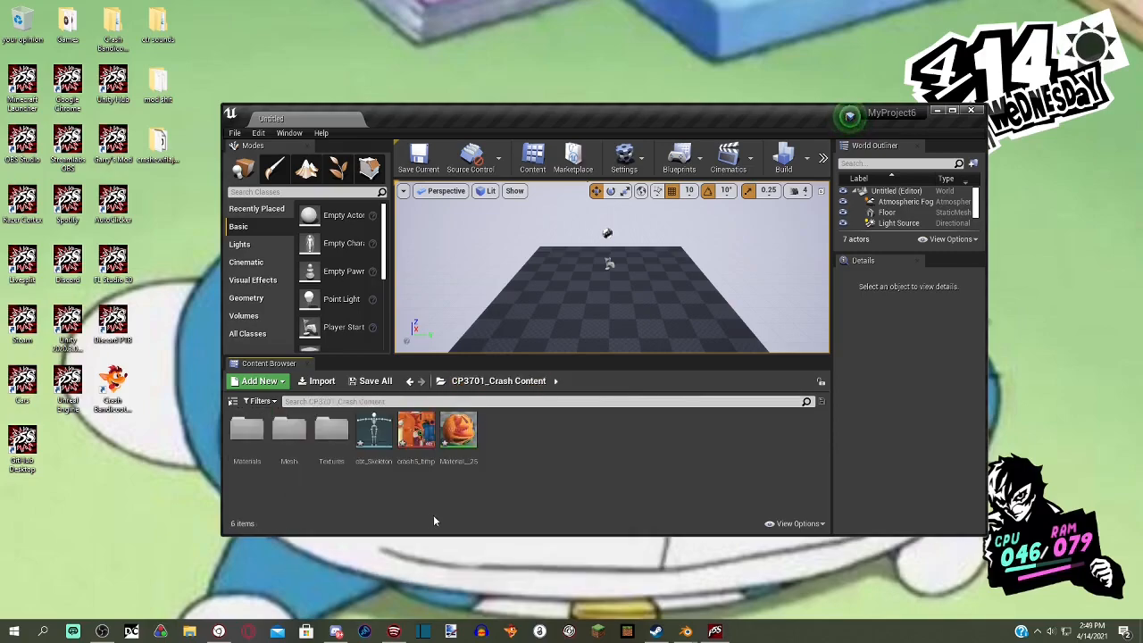
pyautogui.moveTo(423, 432)
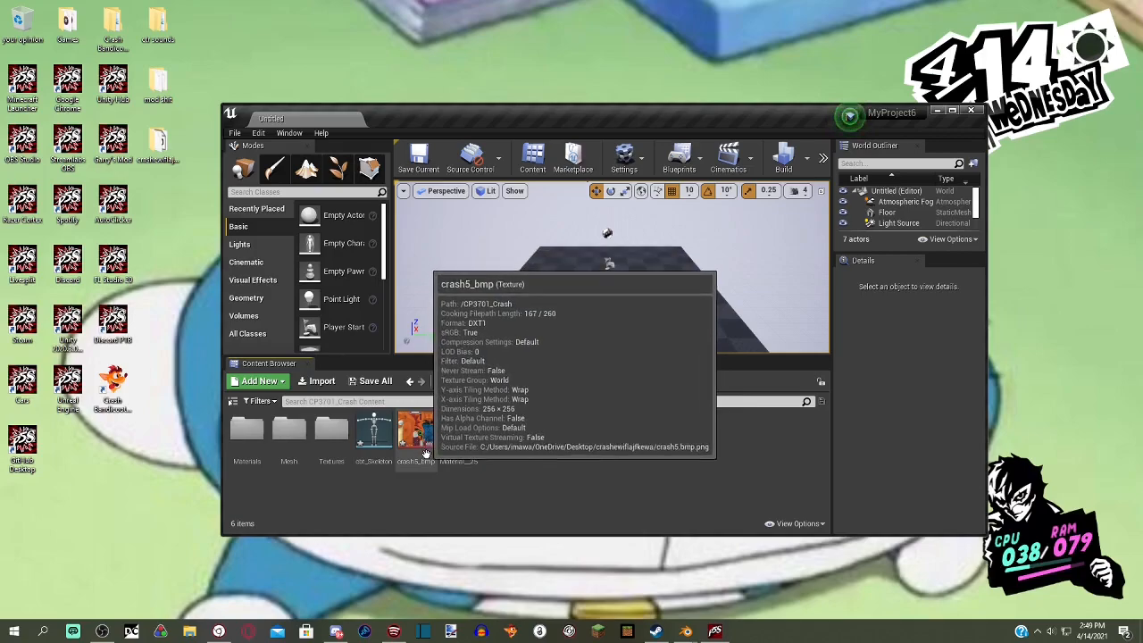
pyautogui.moveTo(423, 431); pyautogui.dragTo(331, 438)
pyautogui.click(362, 470)
# - Delete the troll2 and T_CP3701_Eye_C textures from the Textures folder
pyautogui.doubleClick(329, 437)
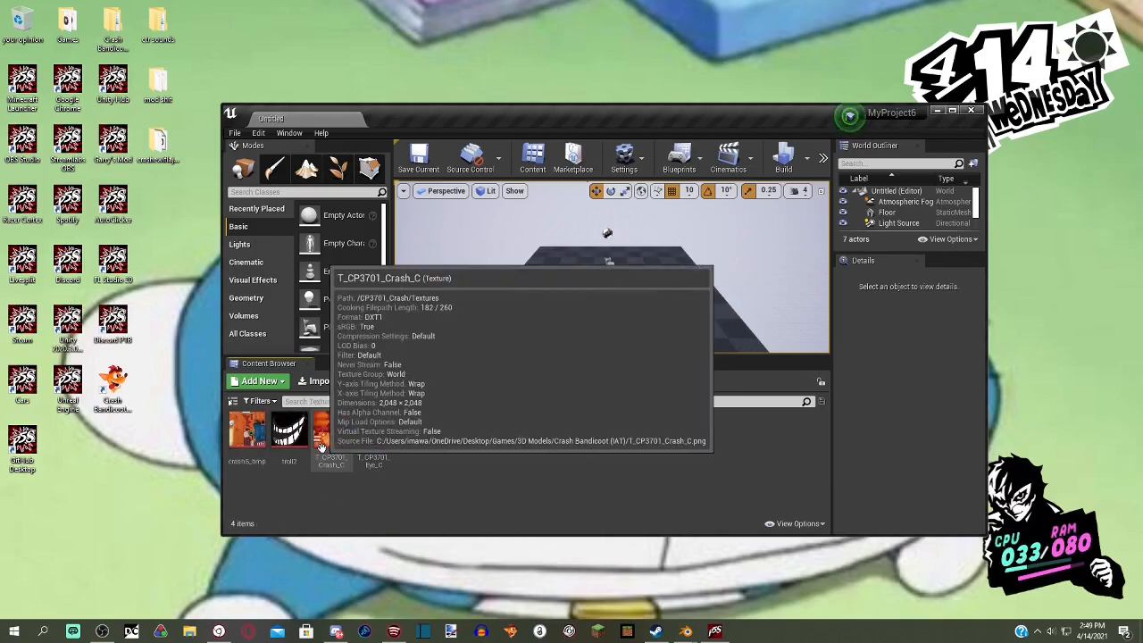
pyautogui.click(288, 434)
pyautogui.keyDown('ctrl'); pyautogui.click(374, 433); pyautogui.keyUp('ctrl')
pyautogui.rightClick(388, 457)
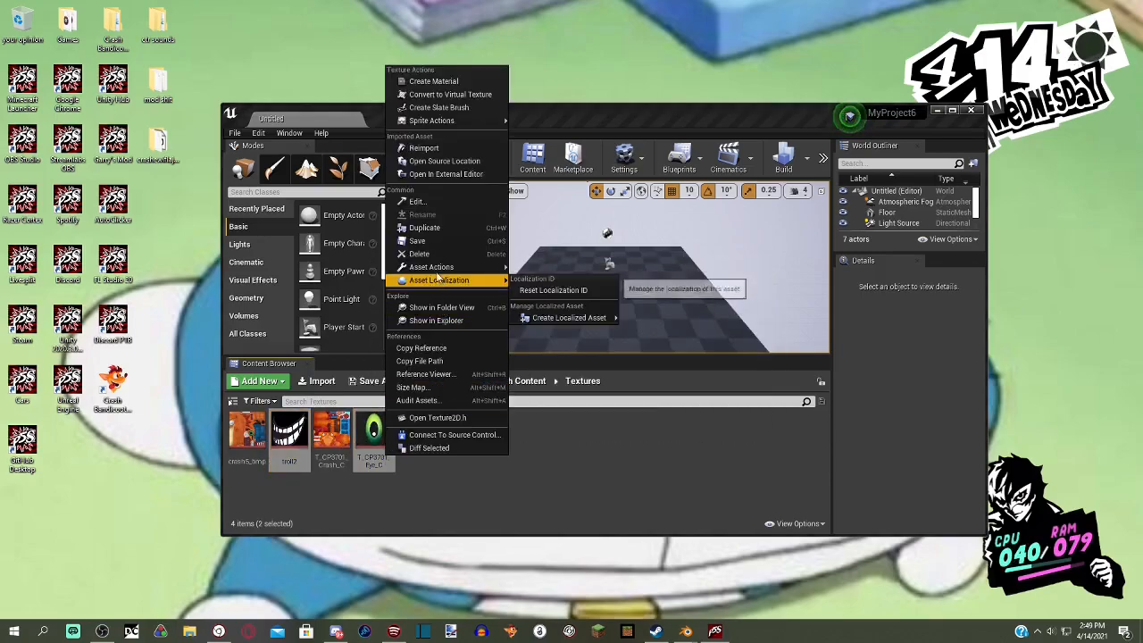
pyautogui.click(453, 254)
pyautogui.click(563, 497)
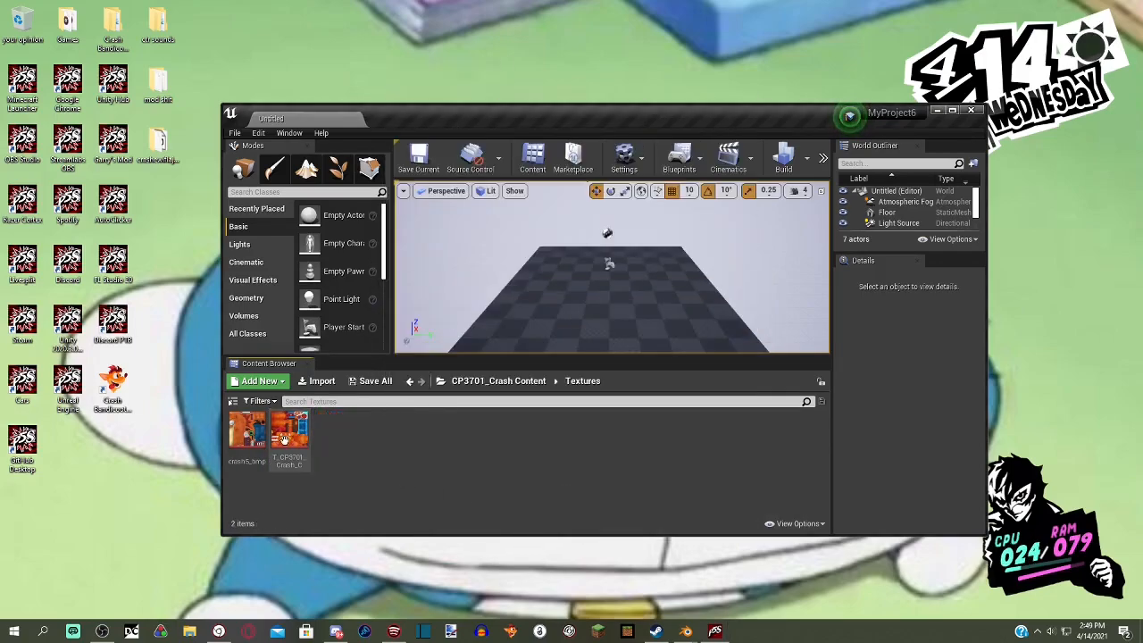
# - Delete the old T_CP3701_Crash_C texture after copying its name, and rename crash5_bmp as T_CP3701_Crash_C
pyautogui.rightClick(288, 442)
pyautogui.click(348, 214)
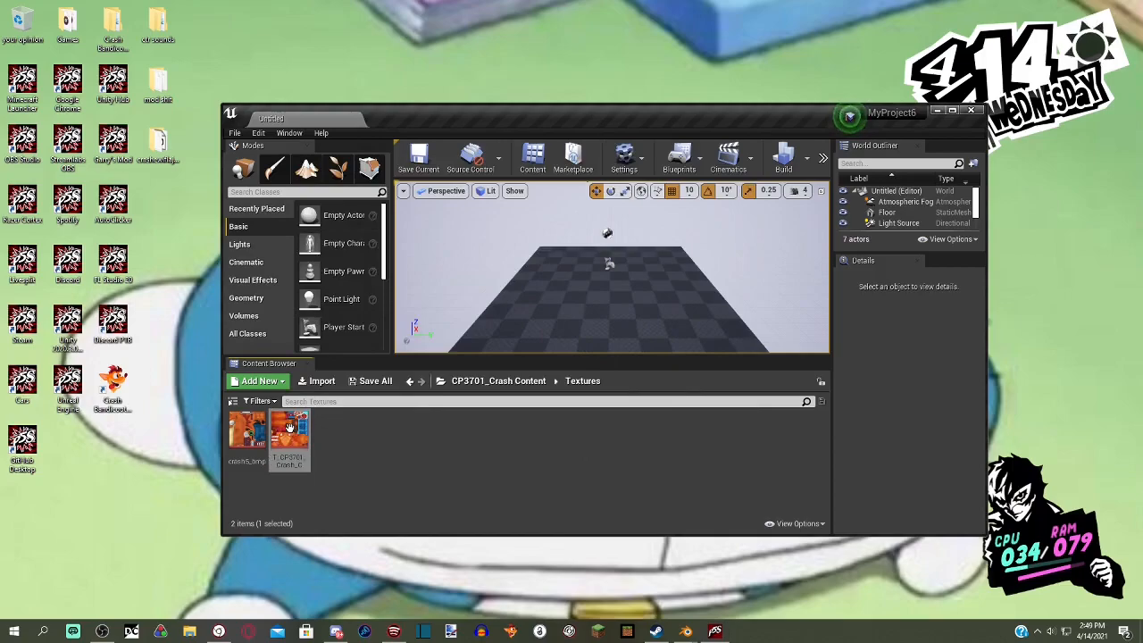
pyautogui.rightClick(287, 428)
pyautogui.click(350, 230)
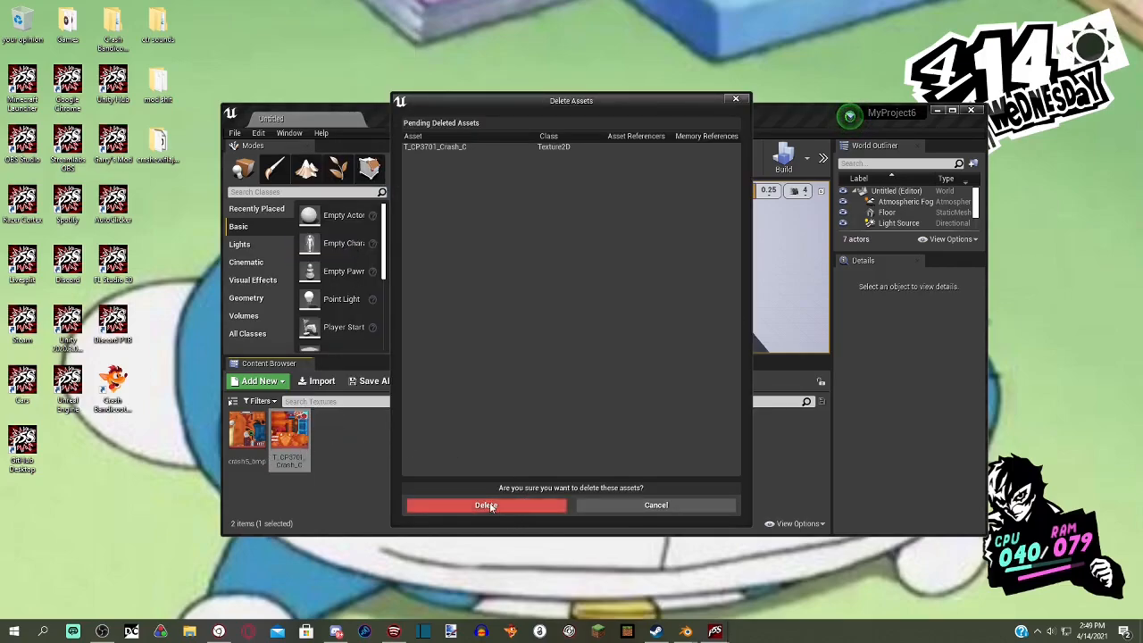
pyautogui.click(491, 507)
pyautogui.rightClick(256, 438)
pyautogui.click(296, 216)
pyautogui.hotkey('ctrl', 'v')
pyautogui.press('Return')
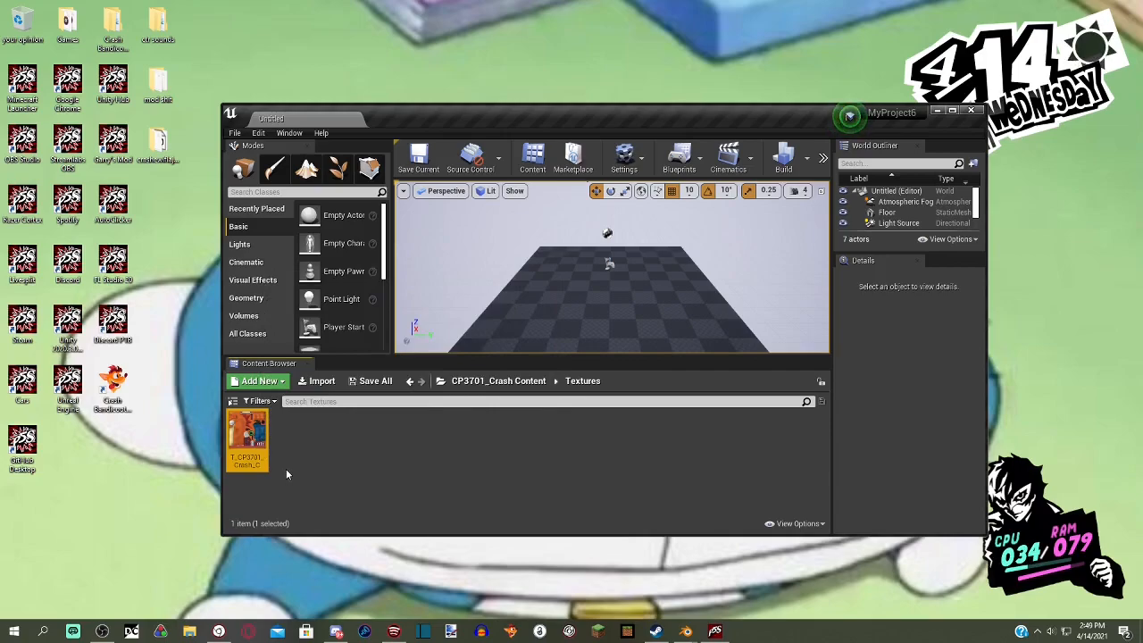
# - Return to the CP3701_Crash Content folder, move Material__25 into the Materials folder and open that folder
pyautogui.click(479, 382)
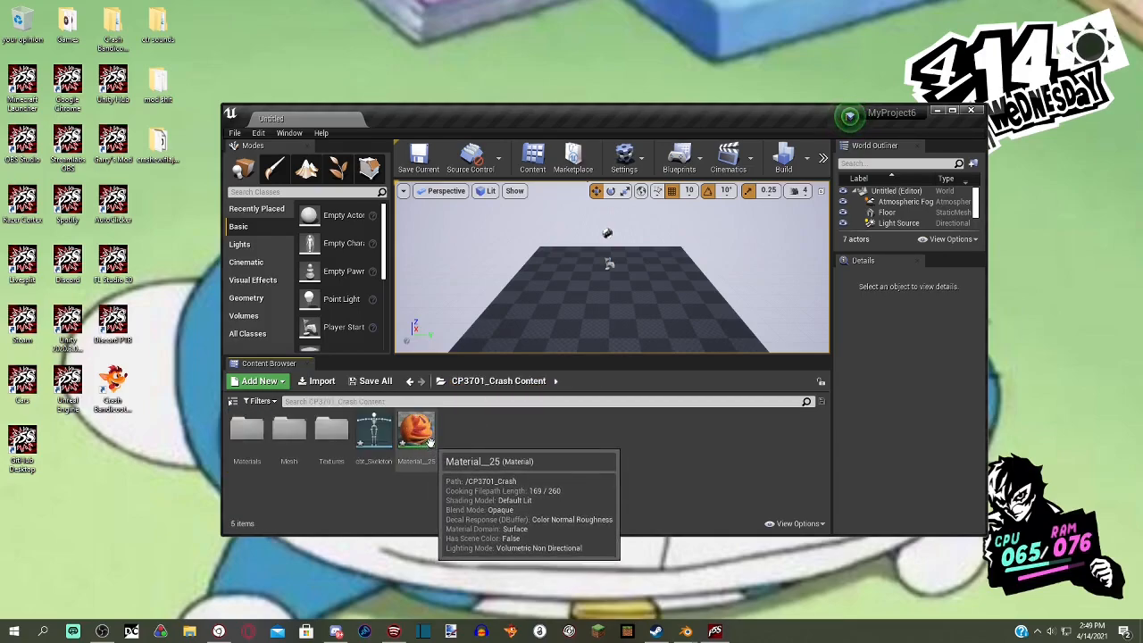
pyautogui.moveTo(430, 441); pyautogui.dragTo(253, 444)
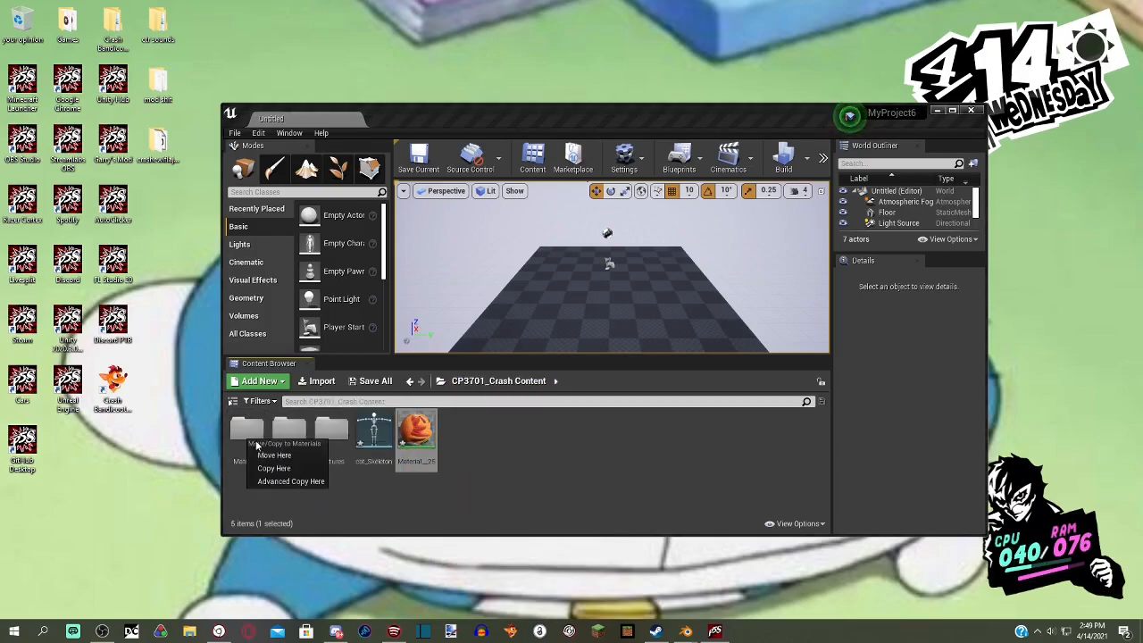
pyautogui.click(274, 455)
pyautogui.doubleClick(247, 432)
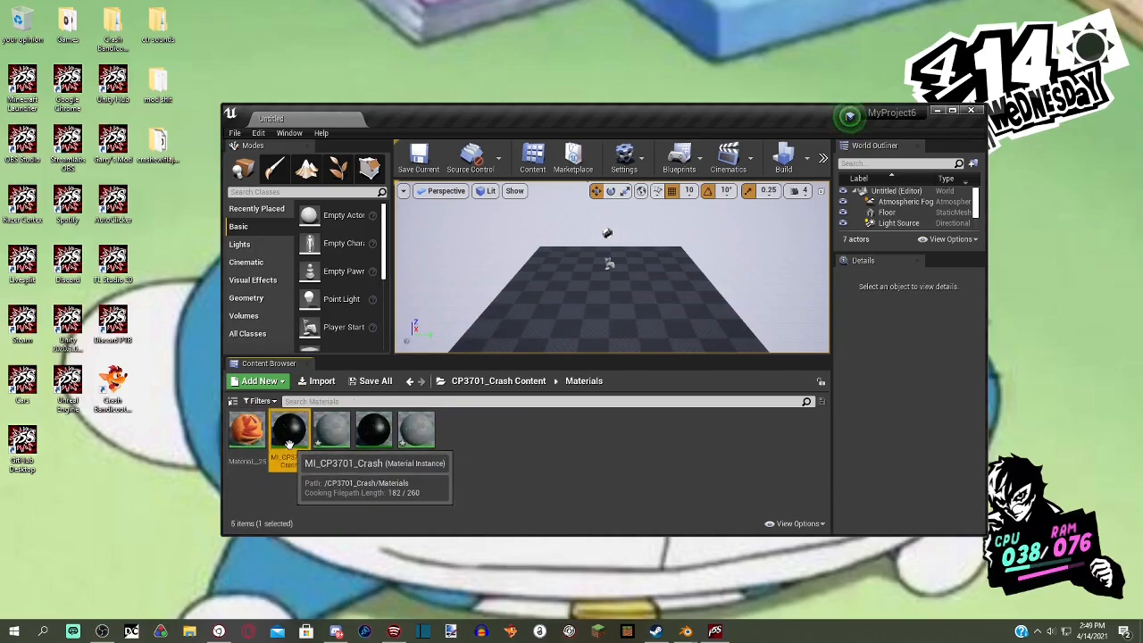
# - Delete the MI_CP3701_Crash_Eyes and troll1 materials from the Materials folder
pyautogui.click(331, 431)
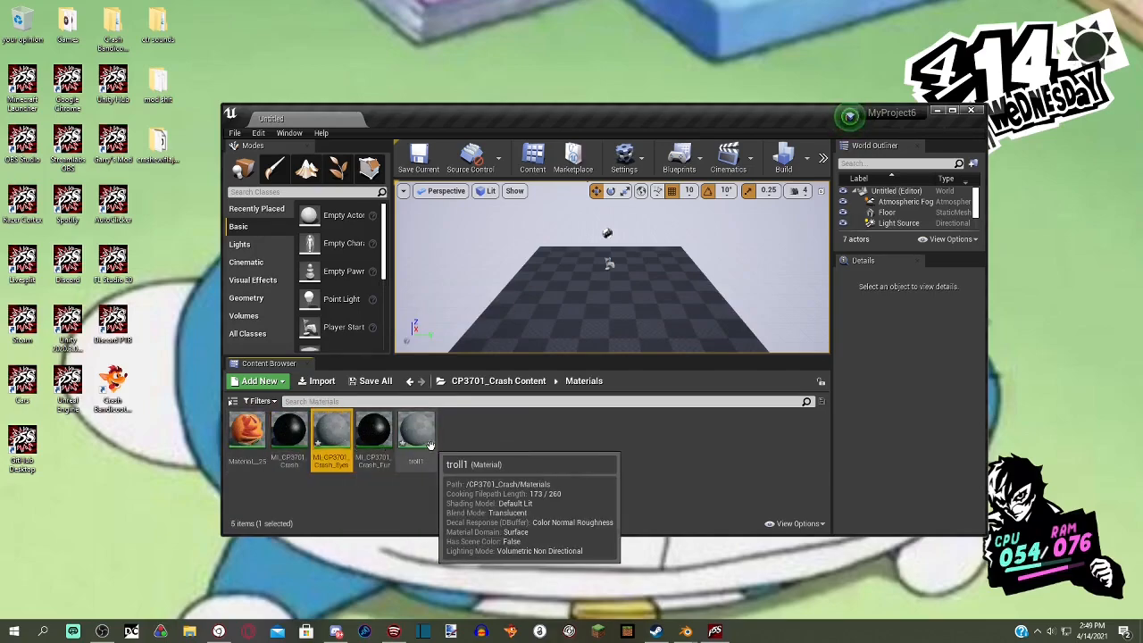
pyautogui.keyDown('shift'); pyautogui.click(429, 444); pyautogui.keyUp('shift')
pyautogui.rightClick(380, 439)
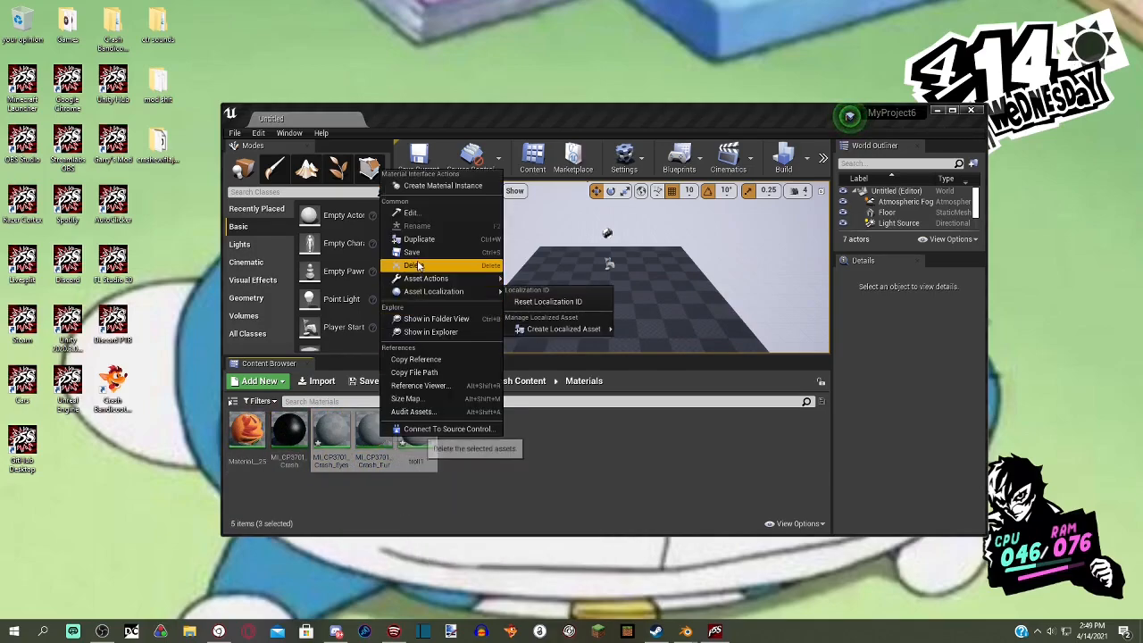
pyautogui.click(334, 457)
pyautogui.keyDown('ctrl'); pyautogui.click(421, 434); pyautogui.keyUp('ctrl')
pyautogui.rightClick(428, 433)
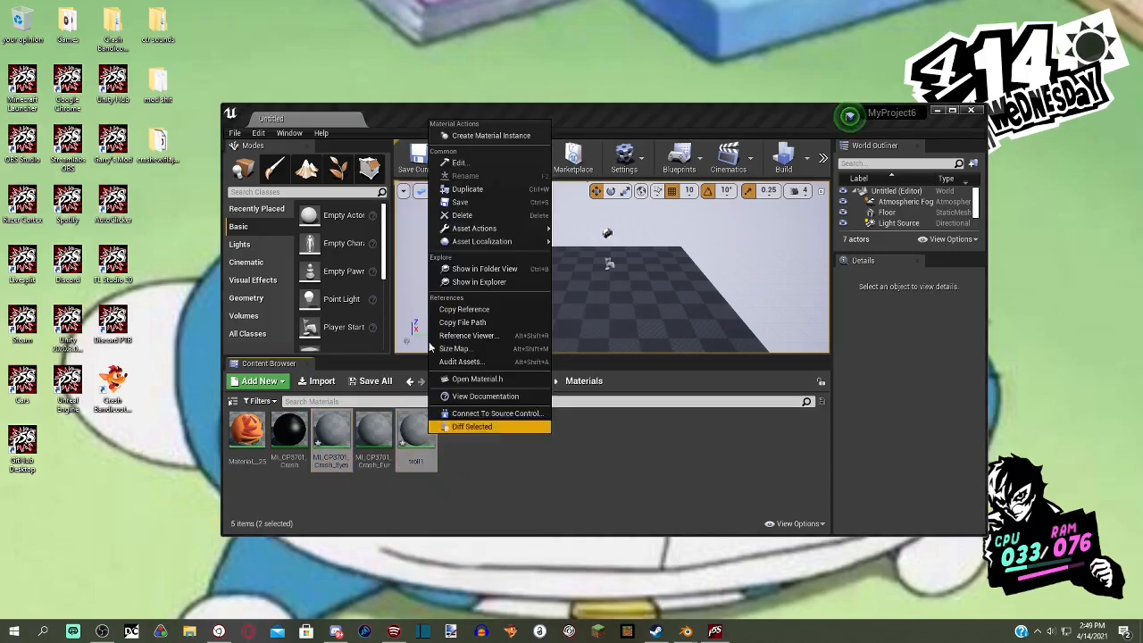
pyautogui.click(462, 215)
pyautogui.click(511, 492)
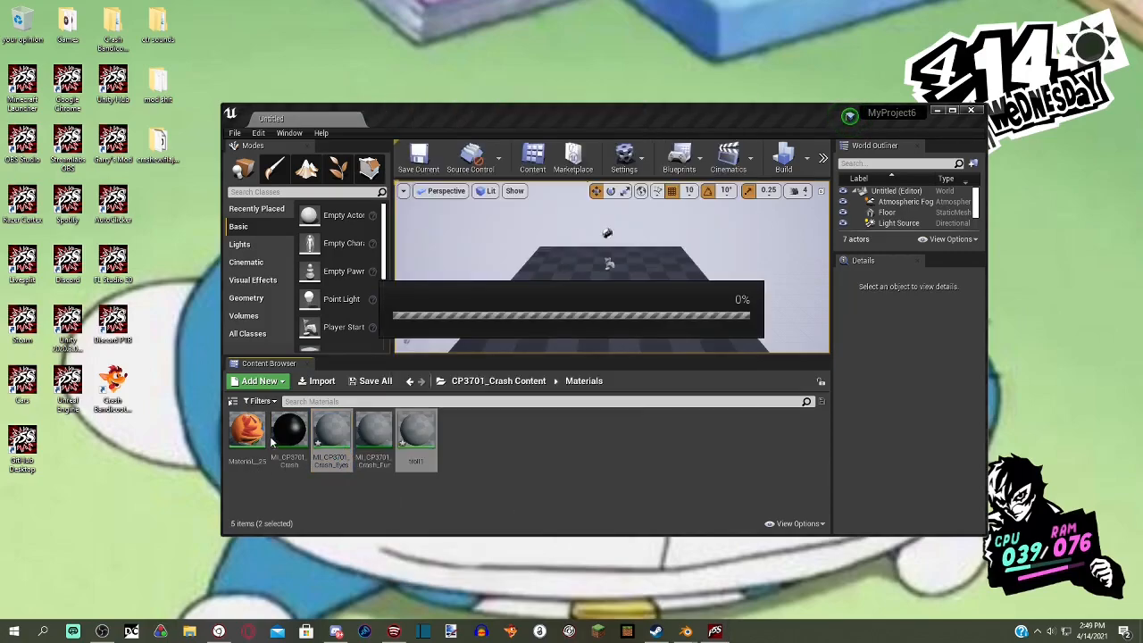
# - Delete the old MI_CP3701_Crash material instance after copying its name, and rename Material__25 as MI_CP3701_Crash
pyautogui.rightClick(253, 434)
pyautogui.click(294, 453)
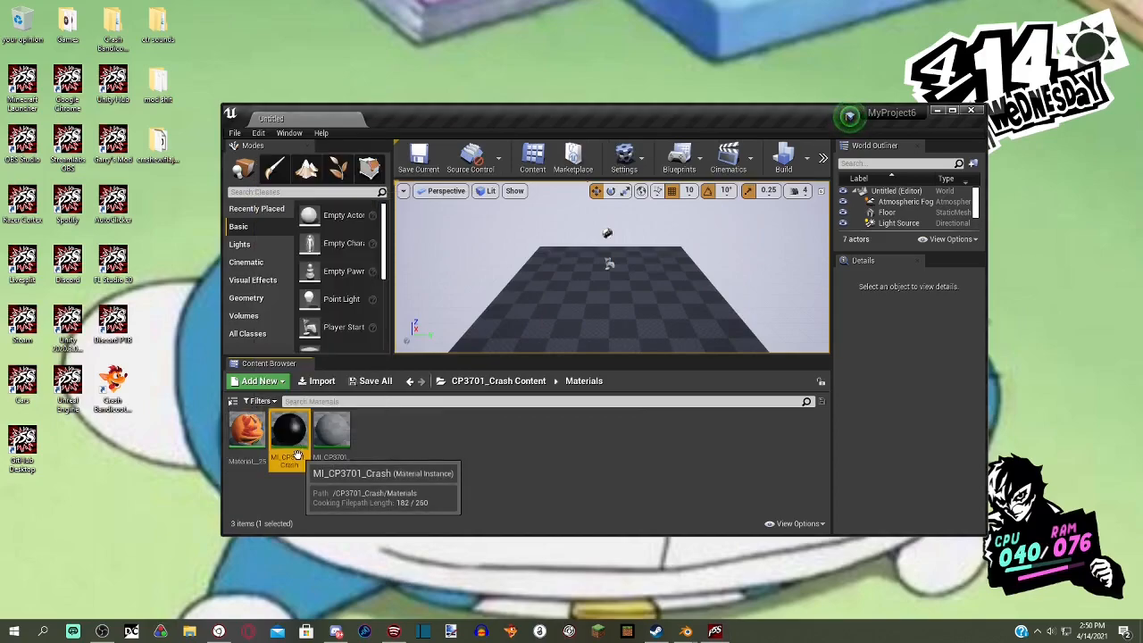
pyautogui.rightClick(297, 457)
pyautogui.click(339, 213)
pyautogui.hotkey('ctrl', 'c')
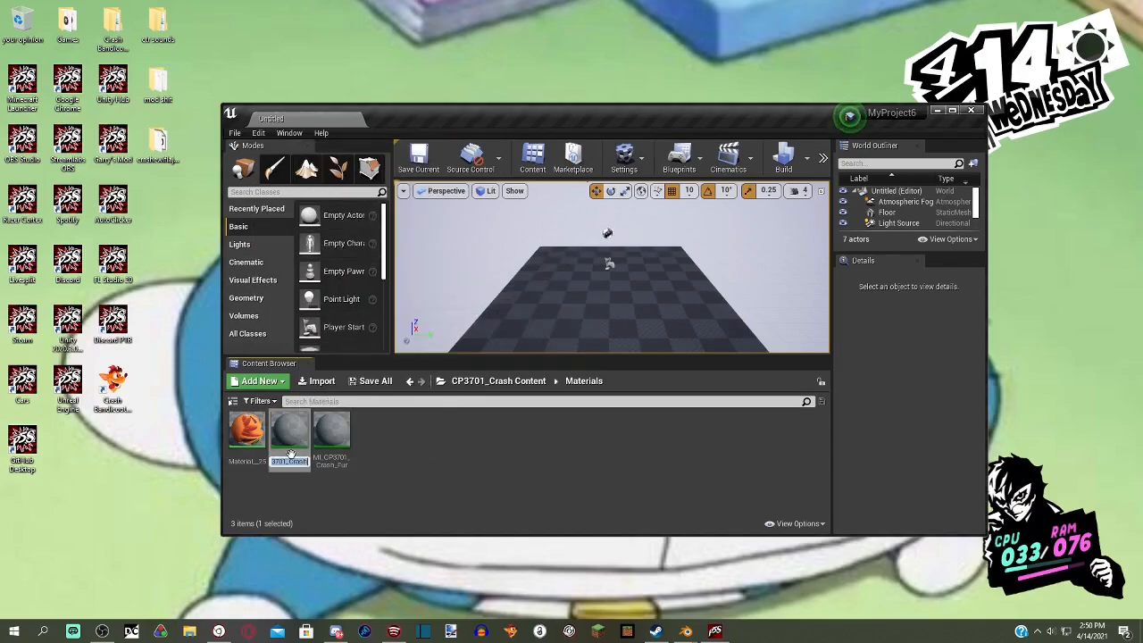
pyautogui.rightClick(292, 456)
pyautogui.click(340, 229)
pyautogui.click(554, 499)
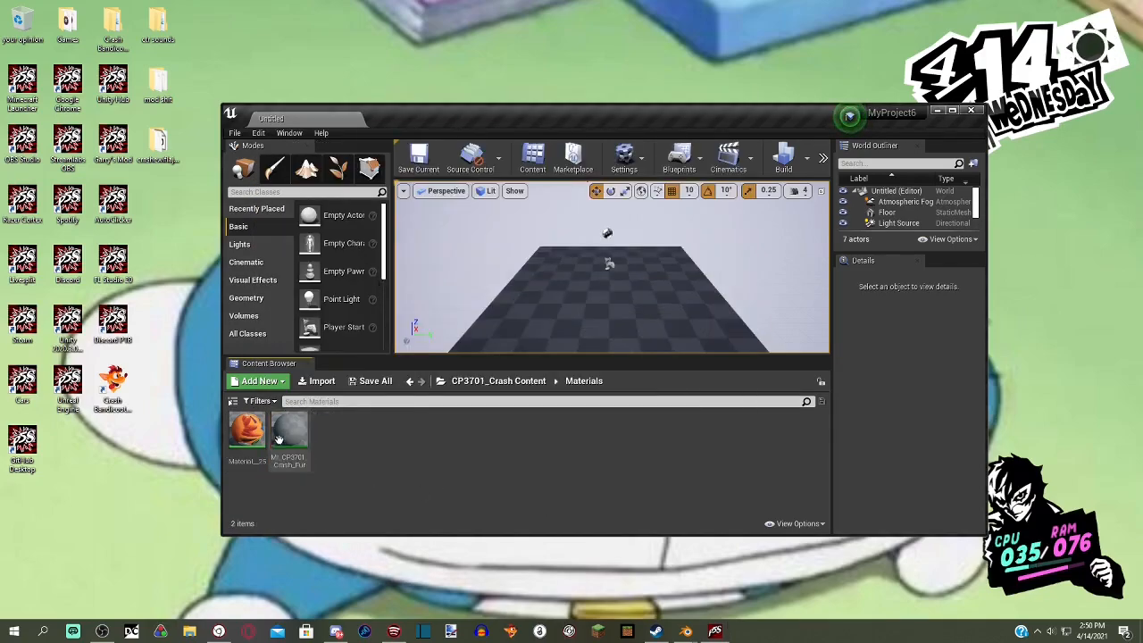
pyautogui.rightClick(244, 438)
pyautogui.click(281, 198)
pyautogui.hotkey('ctrl', 'v')
pyautogui.press('Return')
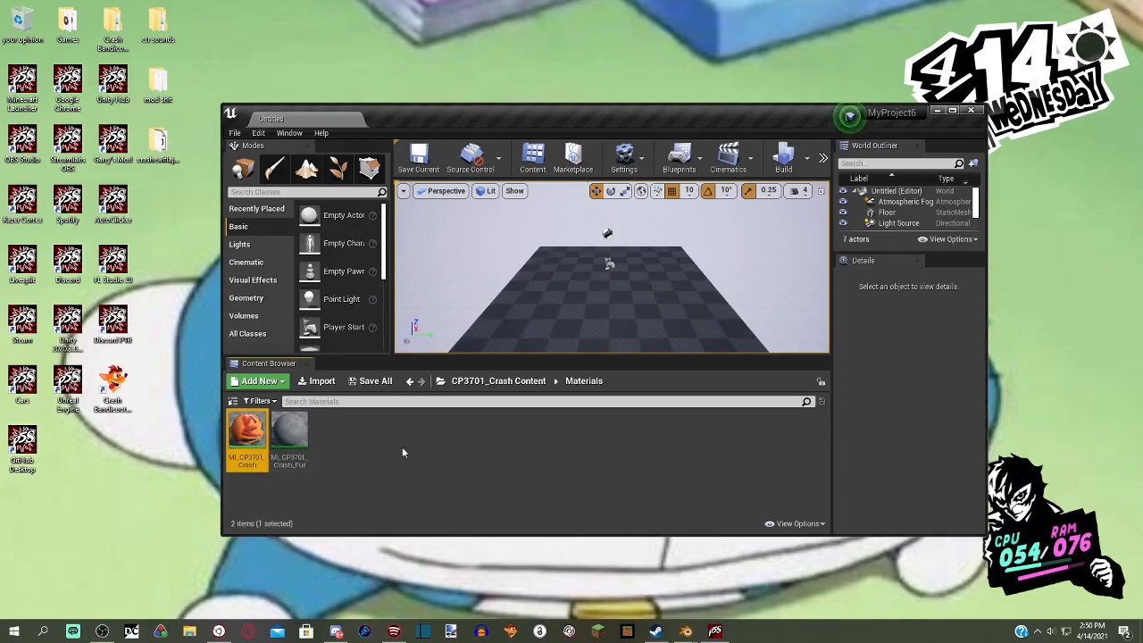
# - Duplicate the new MI_CP3701_Crash material, delete the old MI_CP3701_Crash_Fur, and rename the duplicate as MI_CP3701_Crash_Fur
pyautogui.click(386, 439)
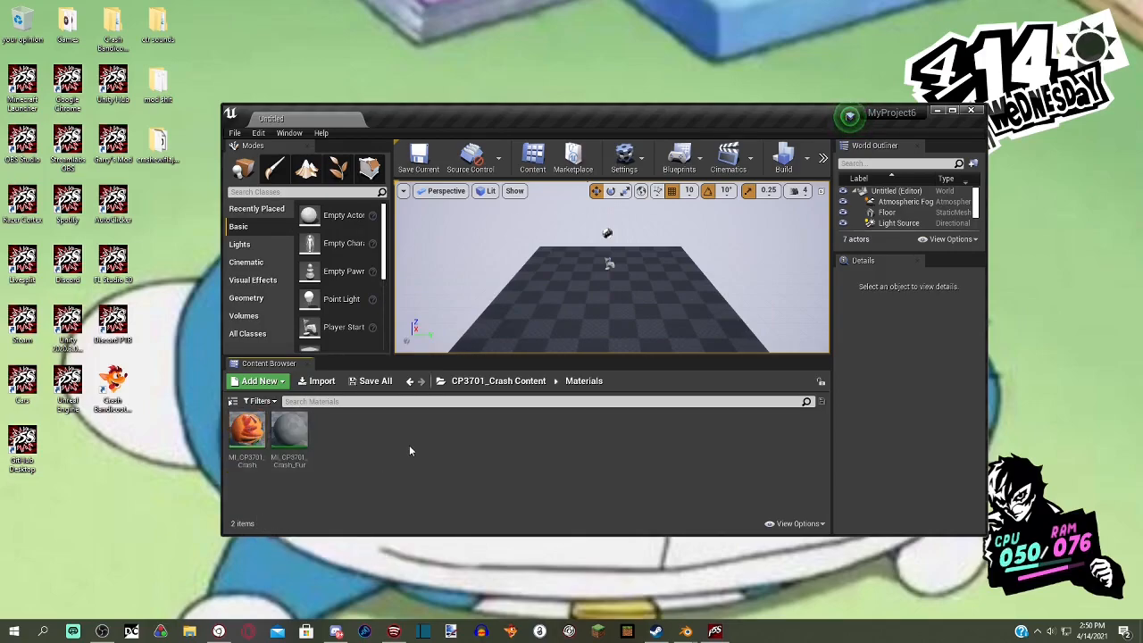
pyautogui.hotkey('ctrl', 'v')
pyautogui.rightClick(298, 436)
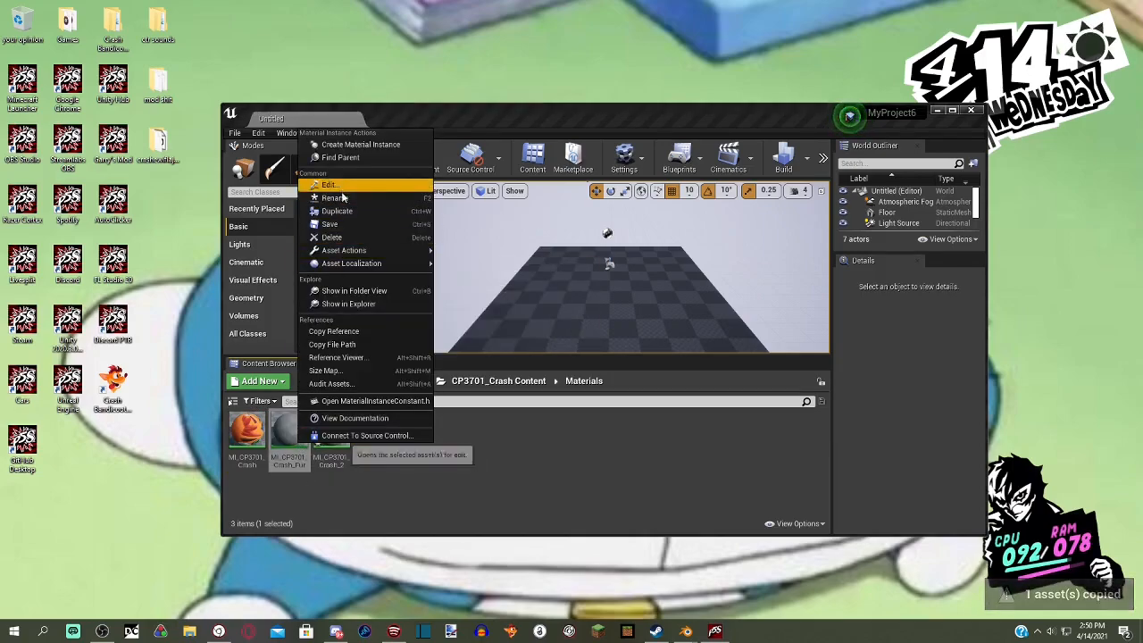
pyautogui.click(342, 198)
pyautogui.rightClick(297, 433)
pyautogui.click(358, 242)
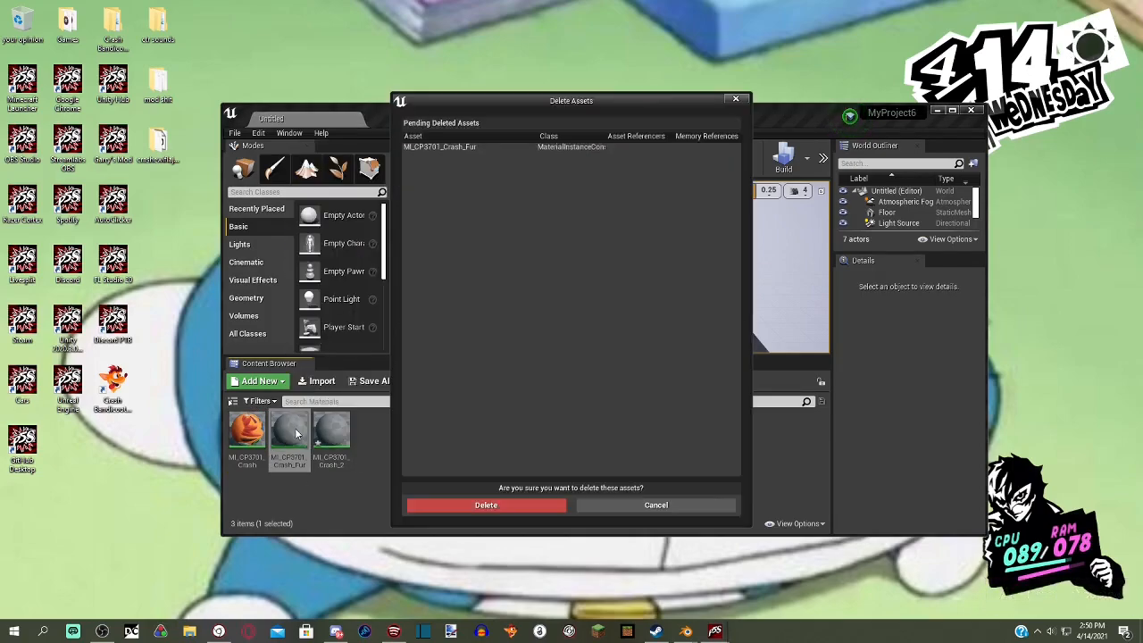
pyautogui.click(487, 503)
pyautogui.rightClick(288, 433)
pyautogui.click(342, 196)
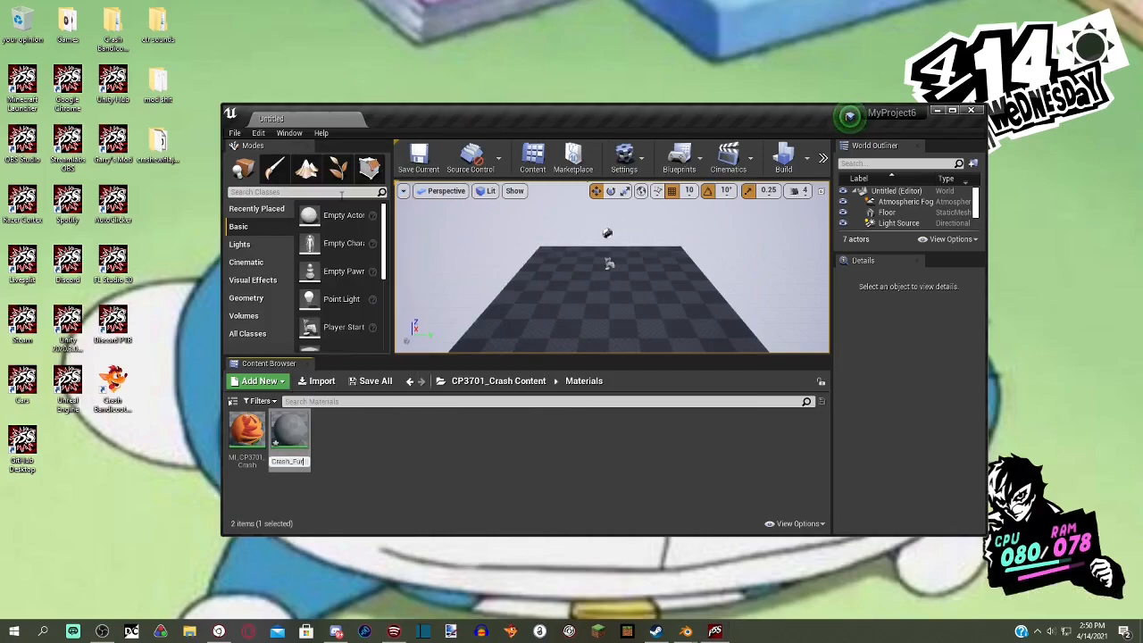
pyautogui.press('Return')
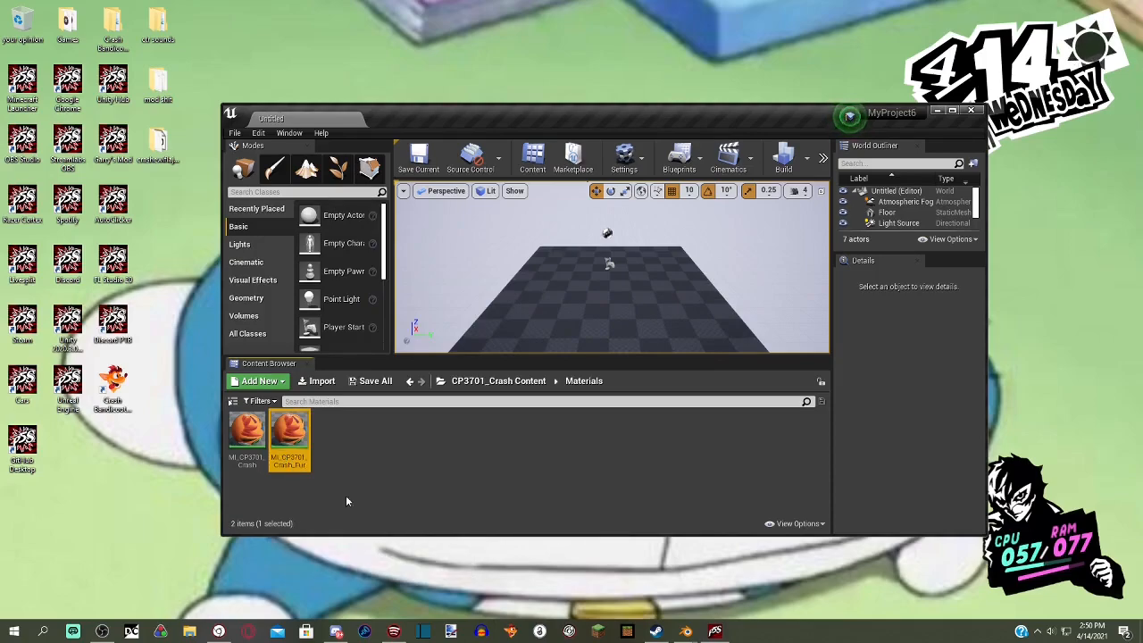
pyautogui.click(389, 498)
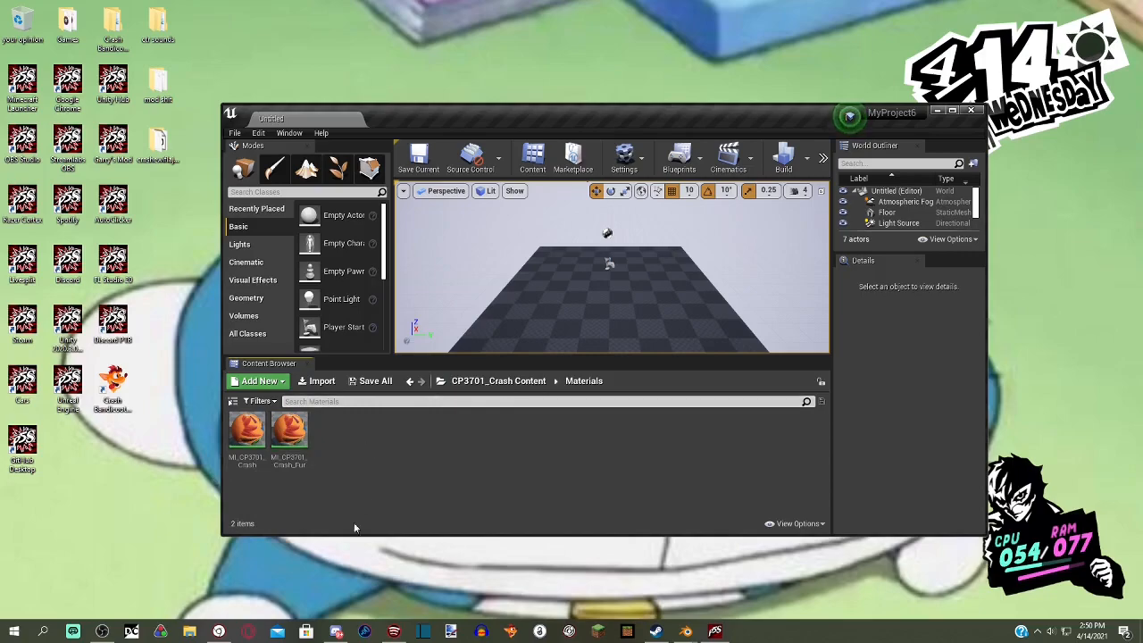
# - Copy cbt_Skeleton from the CP3701_Crash Content folder into the Animation folder of CharacterCommon Content
pyautogui.click(487, 382)
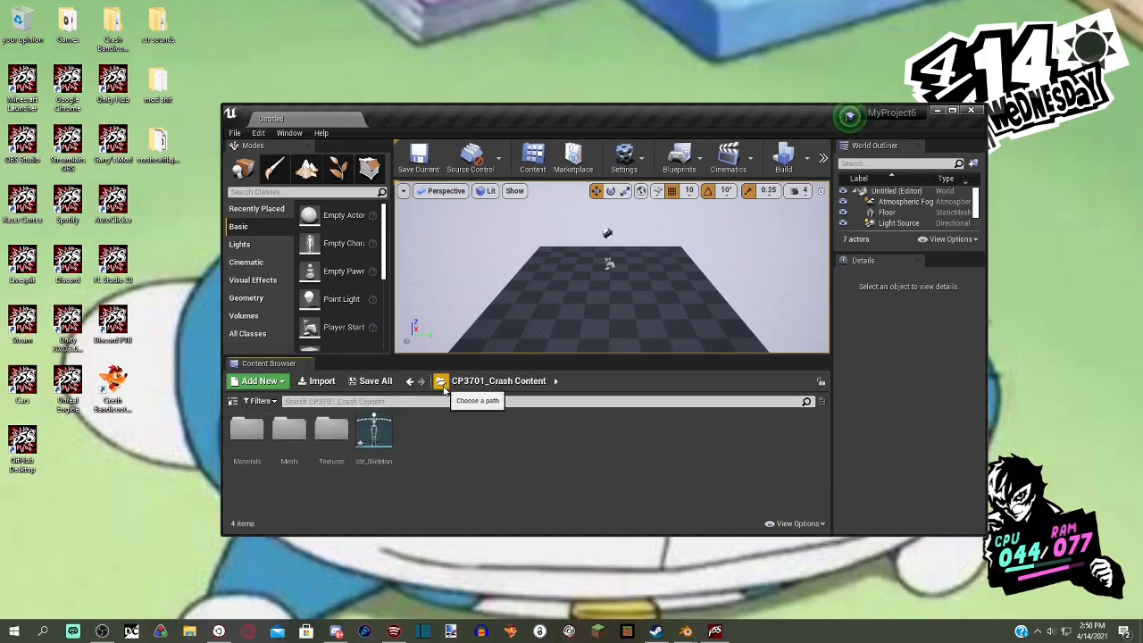
pyautogui.click(390, 429)
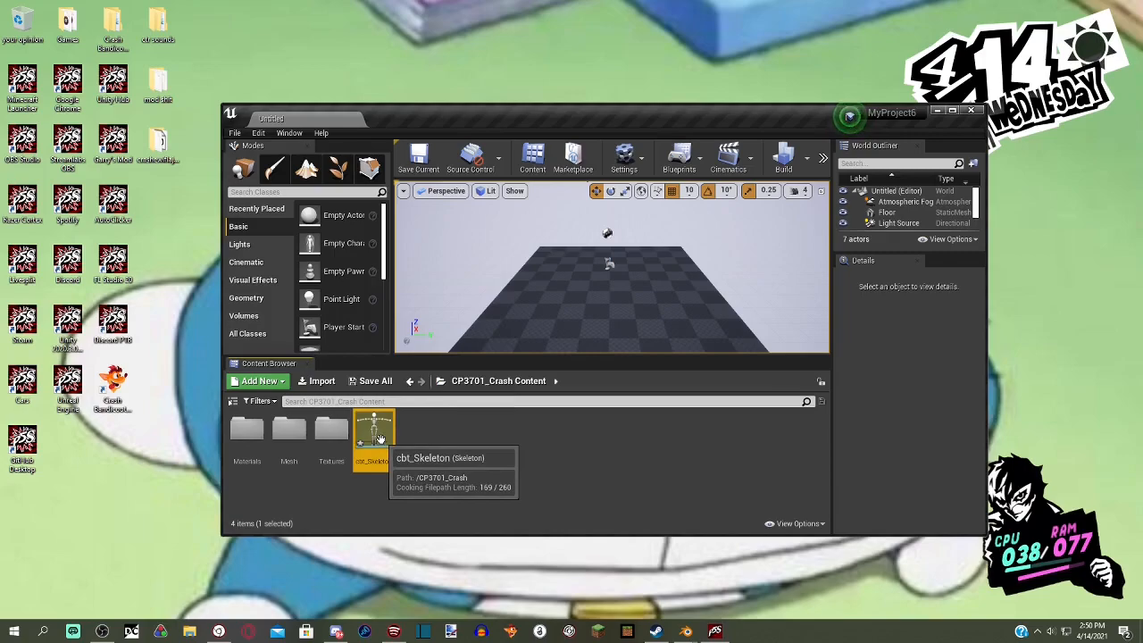
pyautogui.click(440, 381)
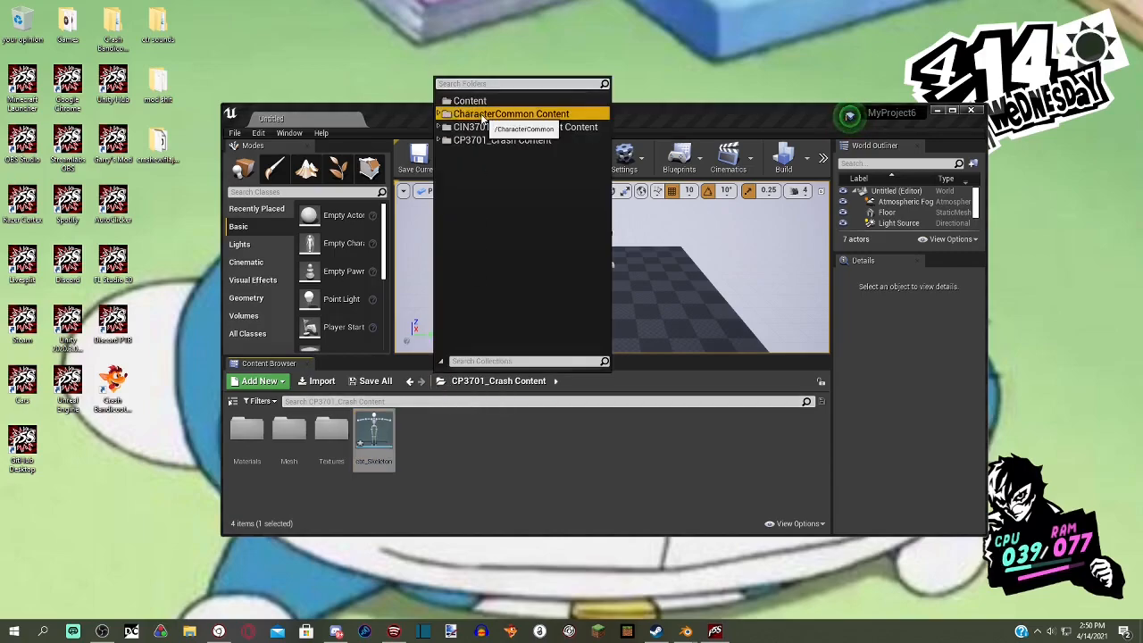
pyautogui.click(509, 115)
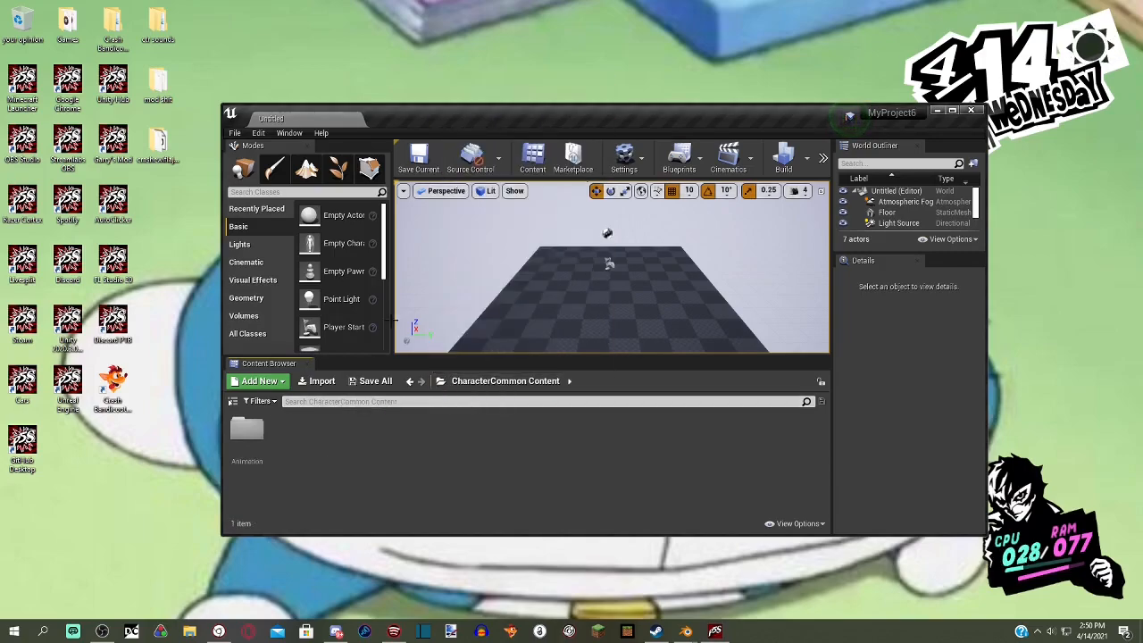
pyautogui.click(256, 449)
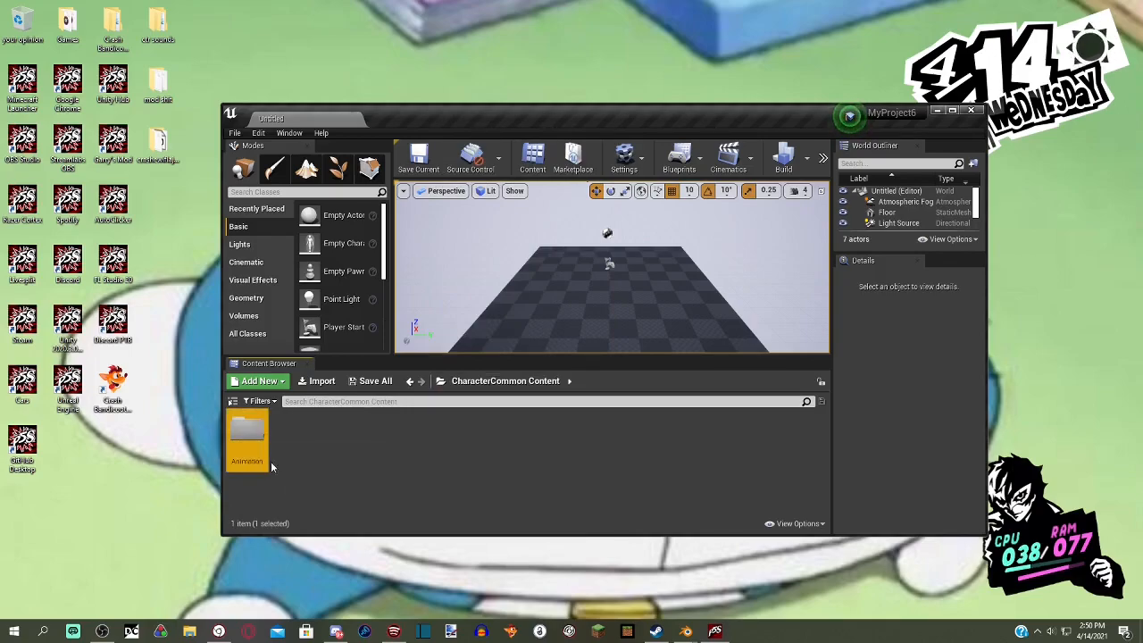
pyautogui.doubleClick(246, 434)
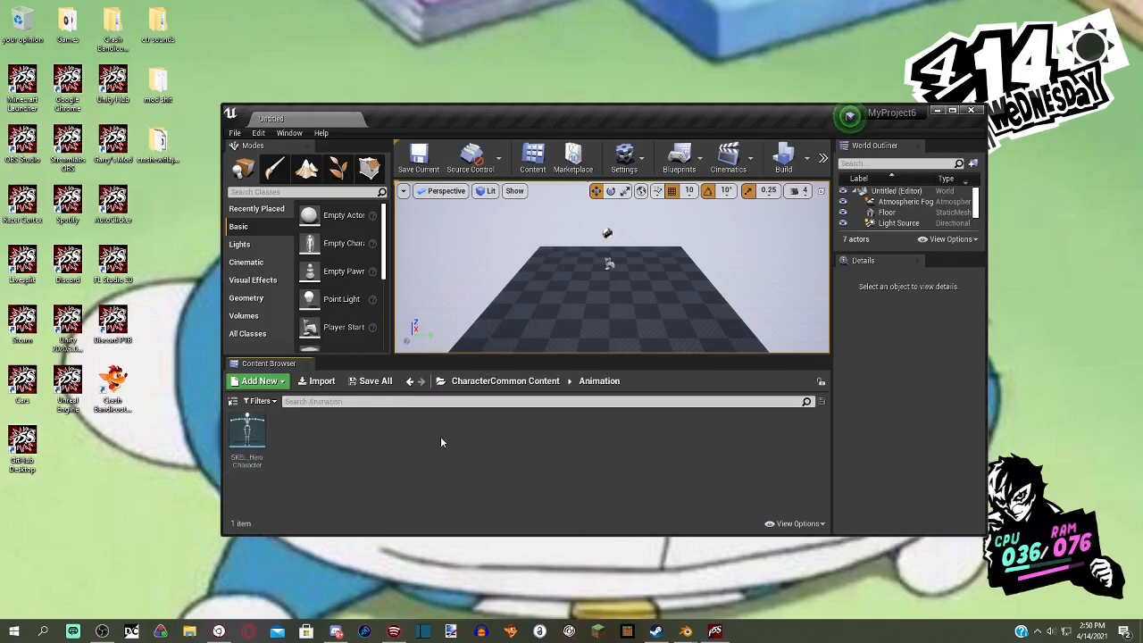
pyautogui.hotkey('ctrl', 'v')
# - Force delete the old SKEL_HeroCharacter skeleton and rename the copied cbt_Skeleton as SKEL_HeroCharacter
pyautogui.rightClick(254, 444)
pyautogui.click(250, 437)
pyautogui.rightClick(251, 439)
pyautogui.click(286, 240)
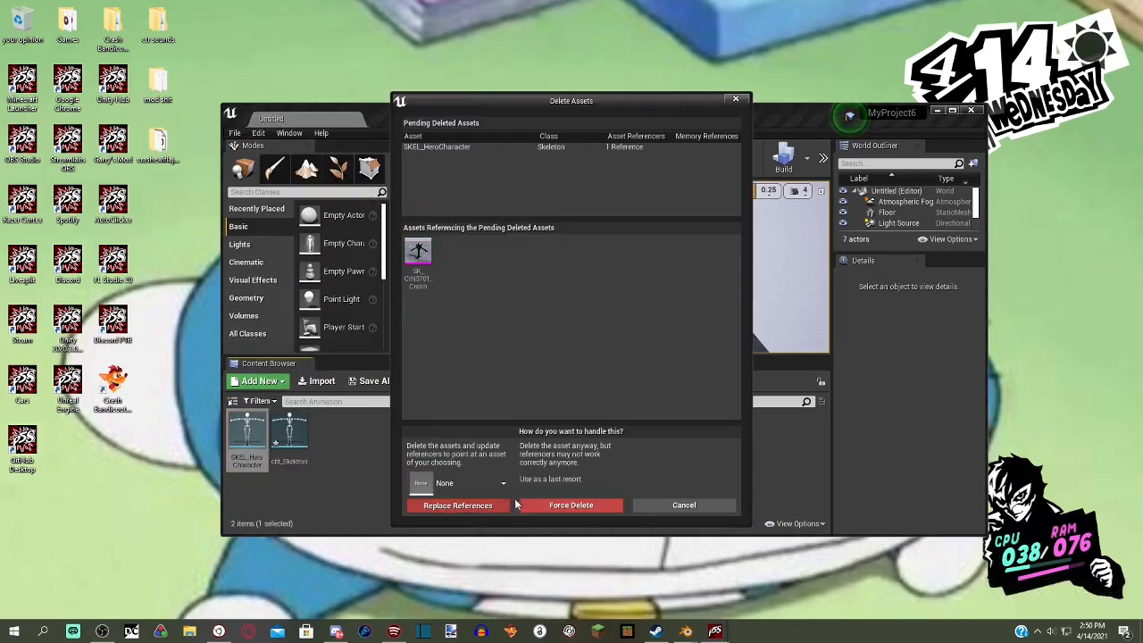
pyautogui.click(536, 506)
pyautogui.rightClick(255, 432)
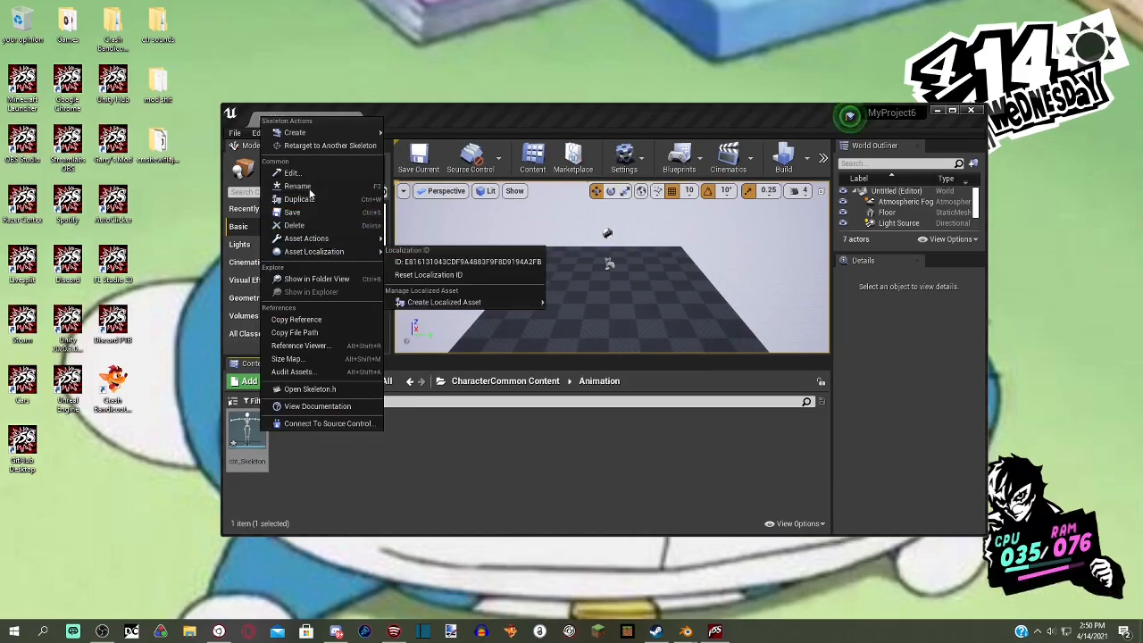
pyautogui.click(298, 186)
pyautogui.write('SKEL_HeroCharacter')
pyautogui.press('Return')
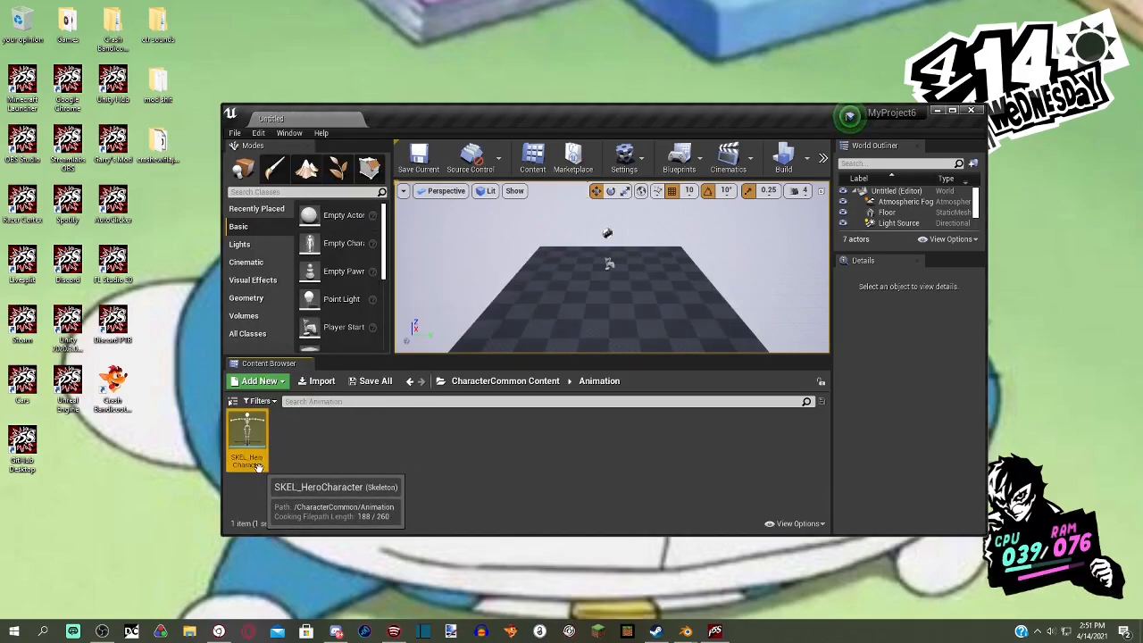
# - Return to the CP3701_Crash Content folder and force delete the original cbt_Skeleton
pyautogui.click(442, 380)
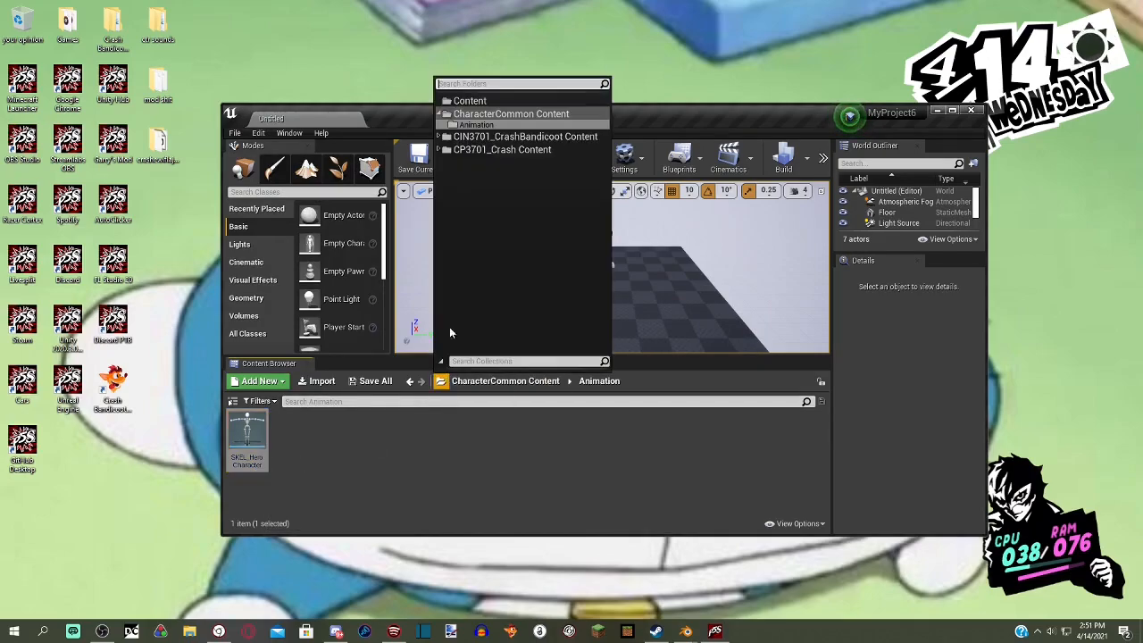
pyautogui.click(536, 138)
pyautogui.click(442, 380)
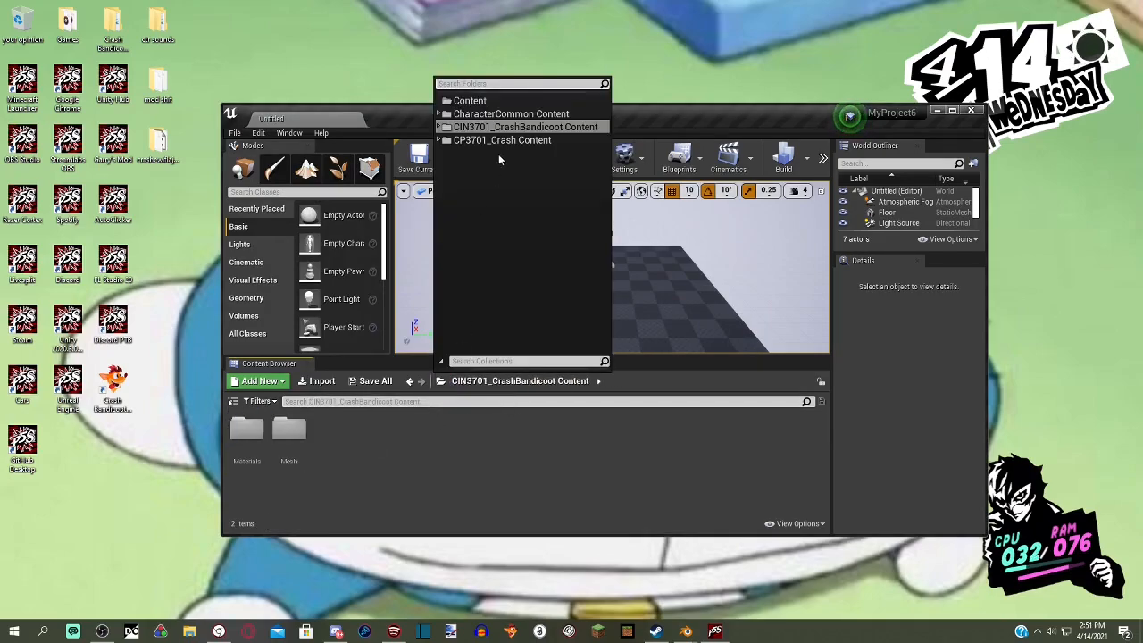
pyautogui.click(499, 143)
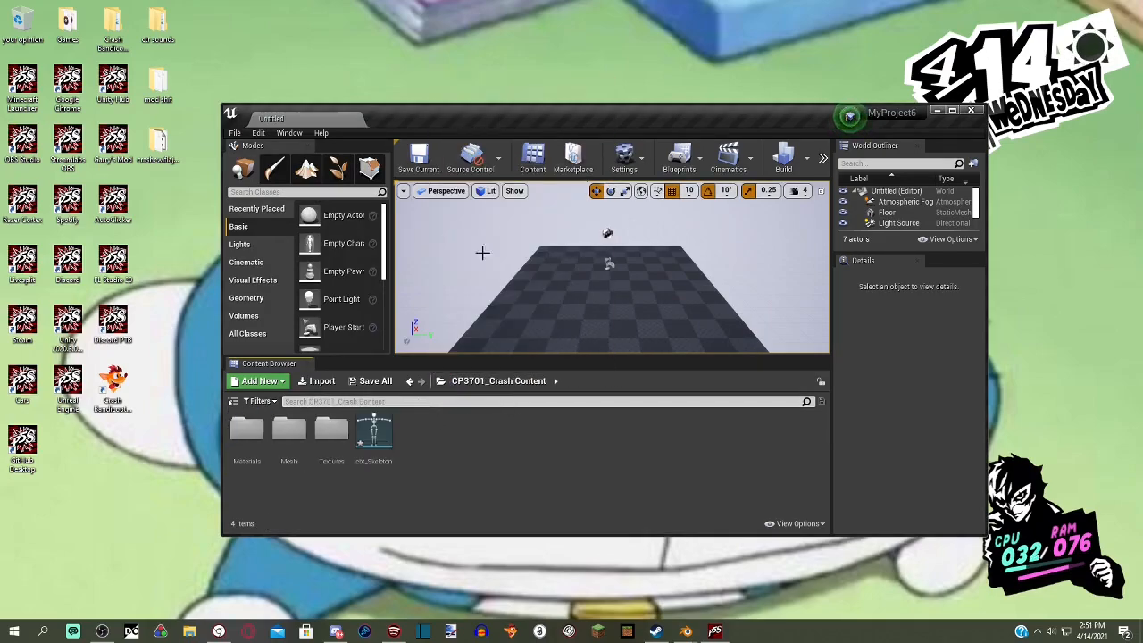
pyautogui.click(386, 455)
pyautogui.rightClick(386, 455)
pyautogui.click(420, 250)
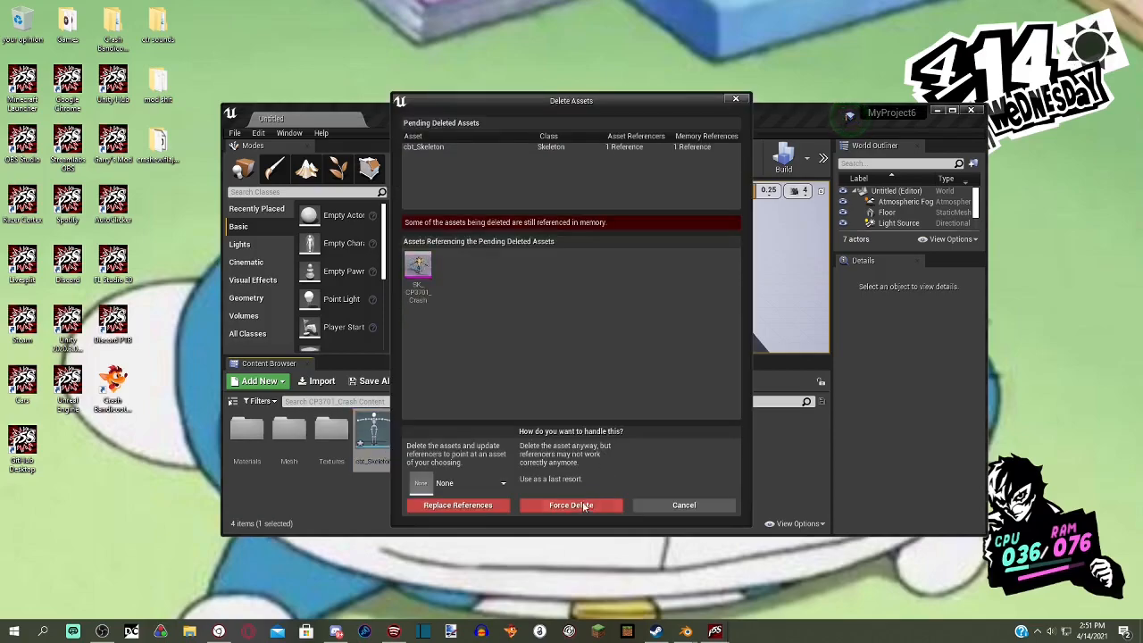
pyautogui.click(581, 504)
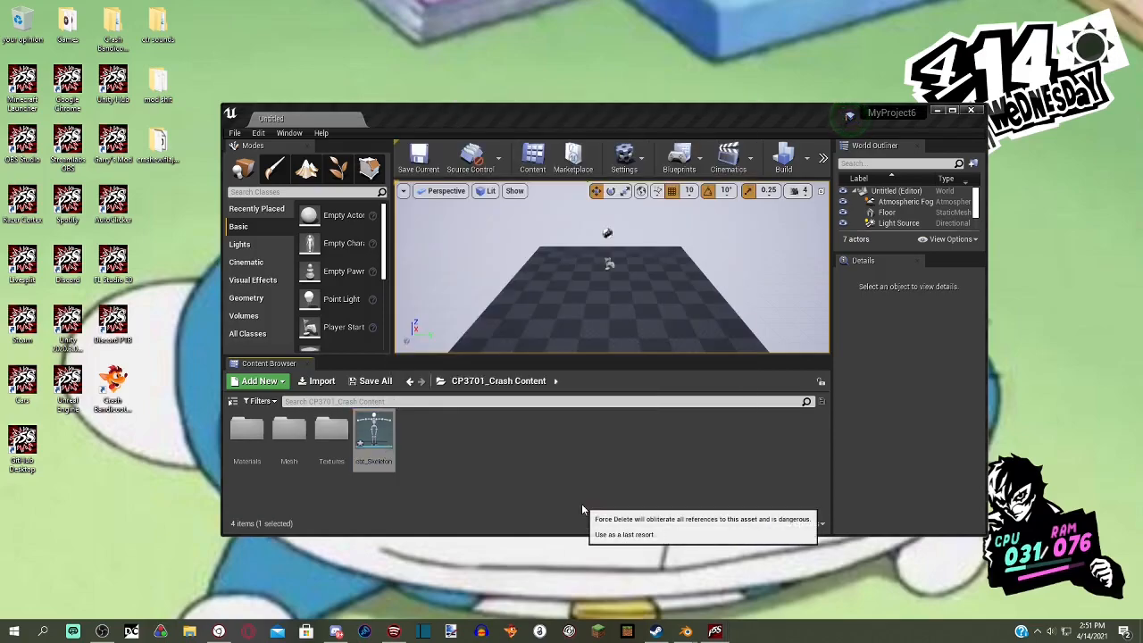
# - Assign SKEL_HeroCharacter as the skeleton of the SK_CP3701_Crash skeletal mesh, save the mesh and close its editor
pyautogui.doubleClick(302, 454)
pyautogui.click(302, 447)
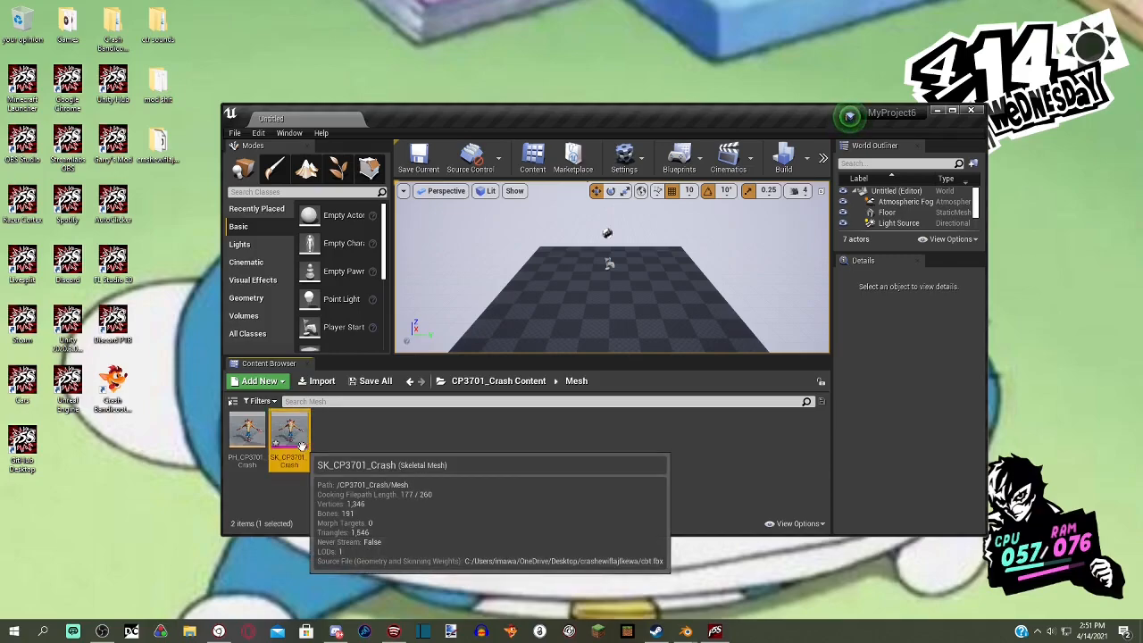
pyautogui.doubleClick(302, 446)
pyautogui.click(706, 348)
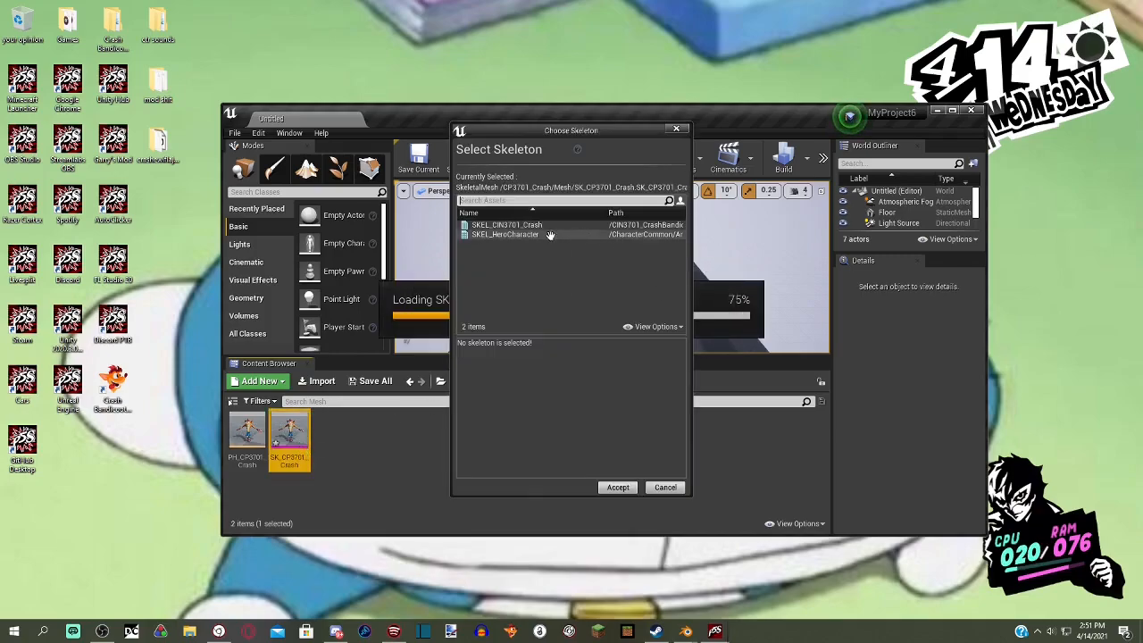
pyautogui.click(502, 235)
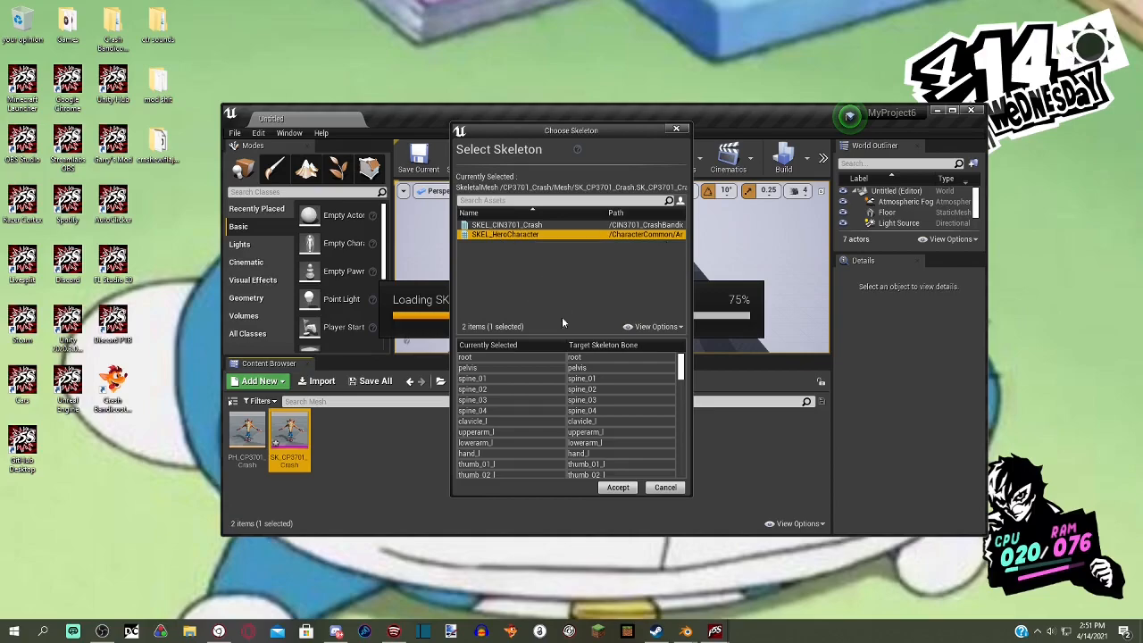
pyautogui.click(615, 490)
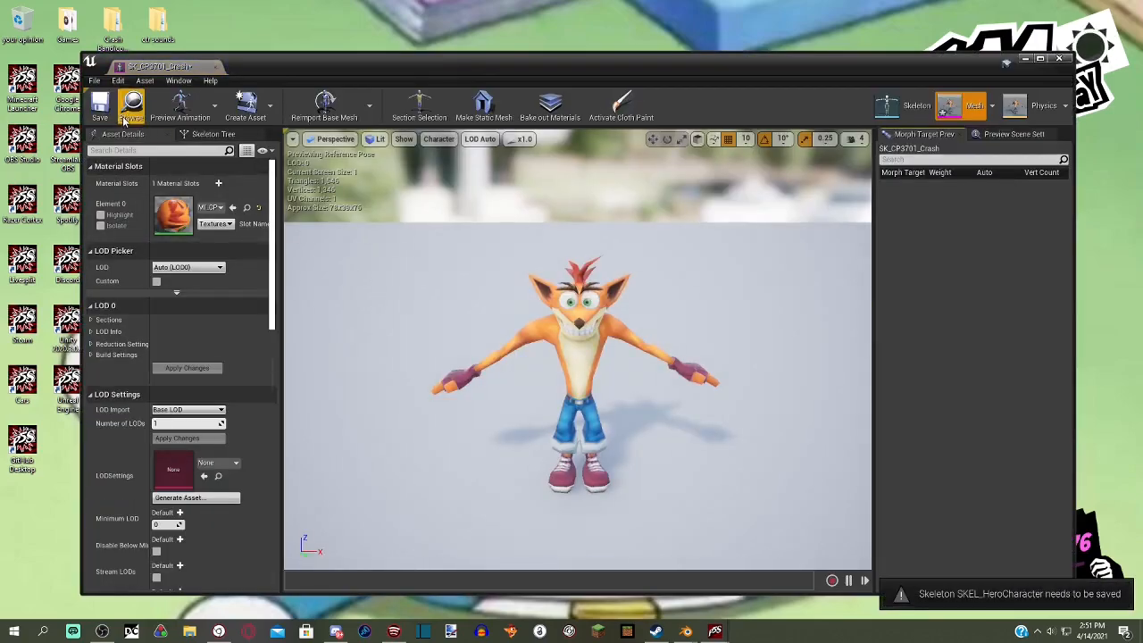
pyautogui.click(105, 118)
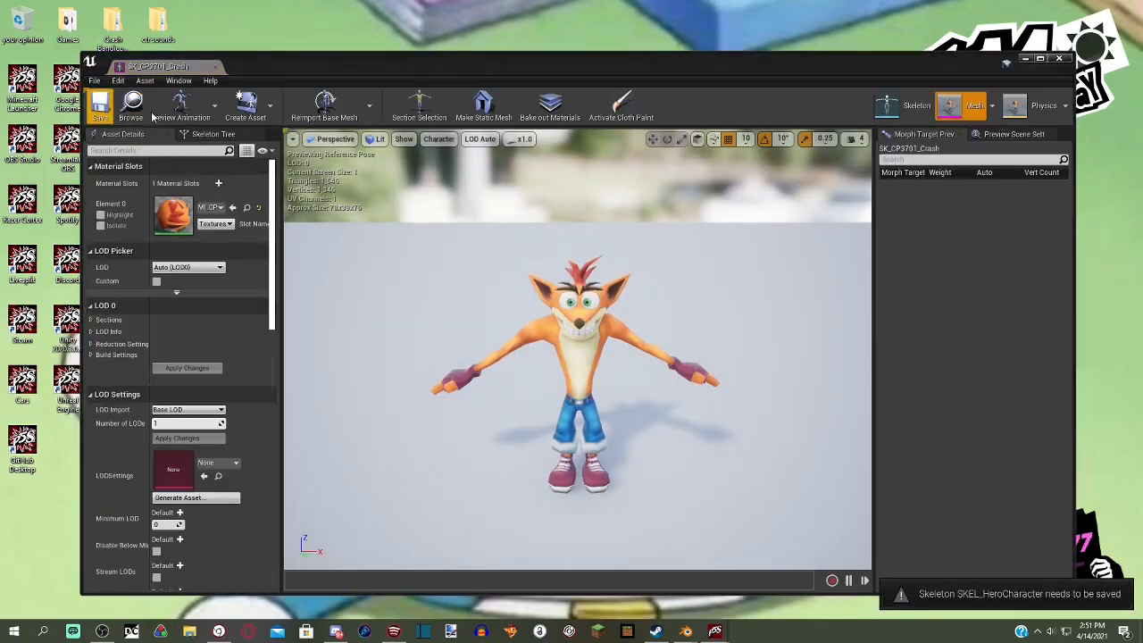
pyautogui.click(1067, 60)
# - Copy SK_CP3701_Crash and PH_CP3701_Crash from the CP3701_Crash Mesh folder into the Mesh folder of CIN3701_CrashBandicoot Content
pyautogui.moveTo(768, 105); pyautogui.dragTo(566, 108)
pyautogui.click(499, 380)
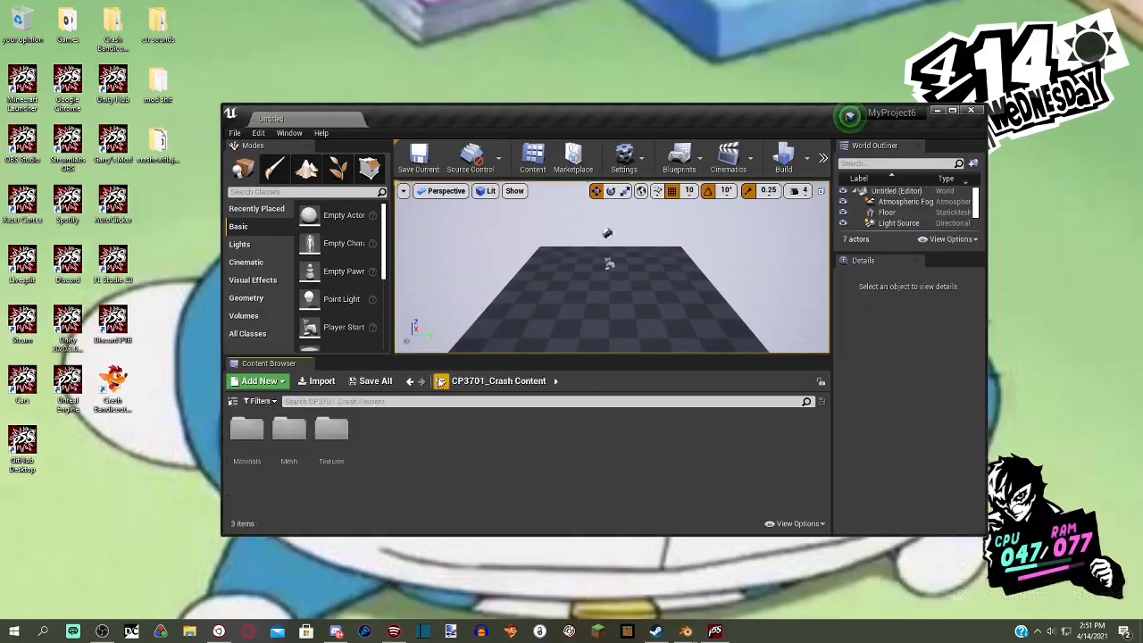
pyautogui.click(439, 381)
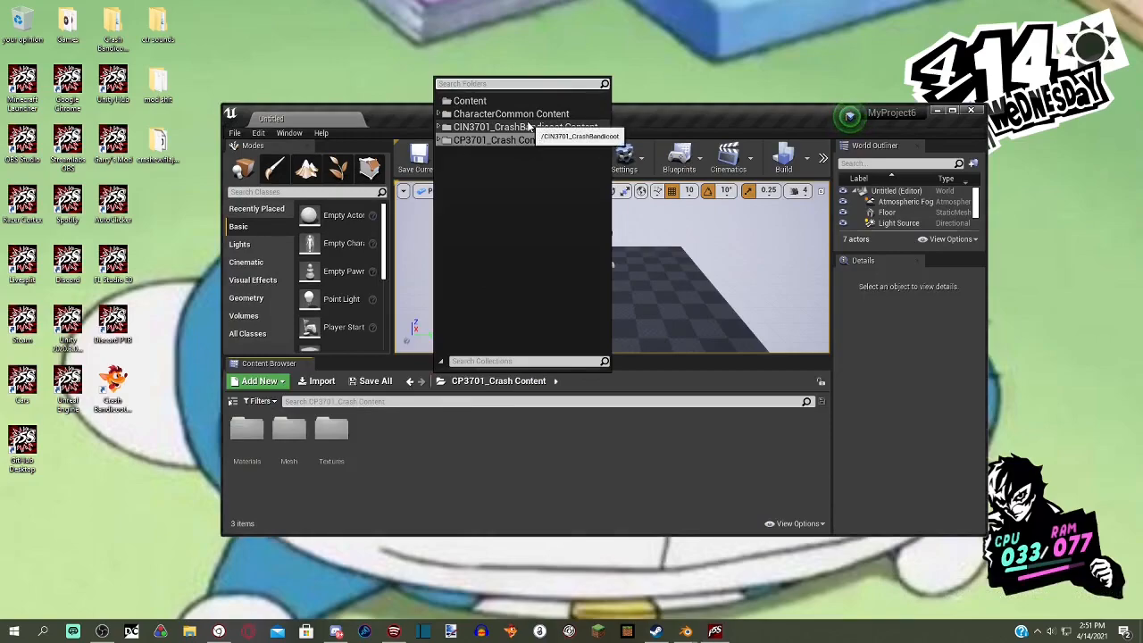
pyautogui.doubleClick(283, 431)
pyautogui.click(284, 433)
pyautogui.keyDown('ctrl'); pyautogui.click(253, 436); pyautogui.keyUp('ctrl')
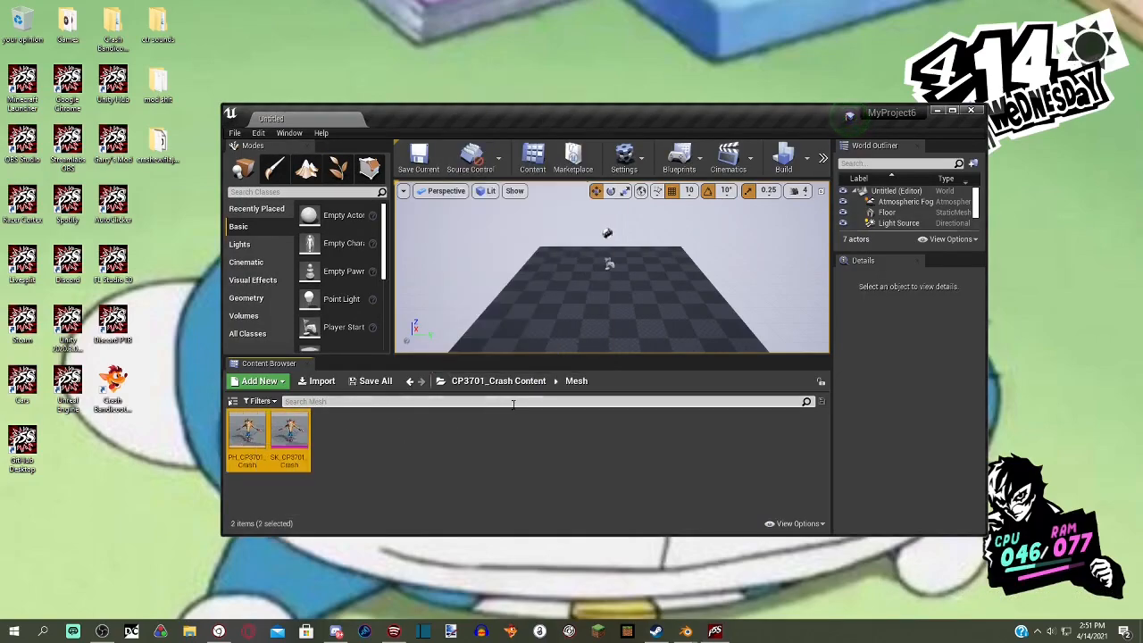
pyautogui.click(457, 383)
pyautogui.click(507, 129)
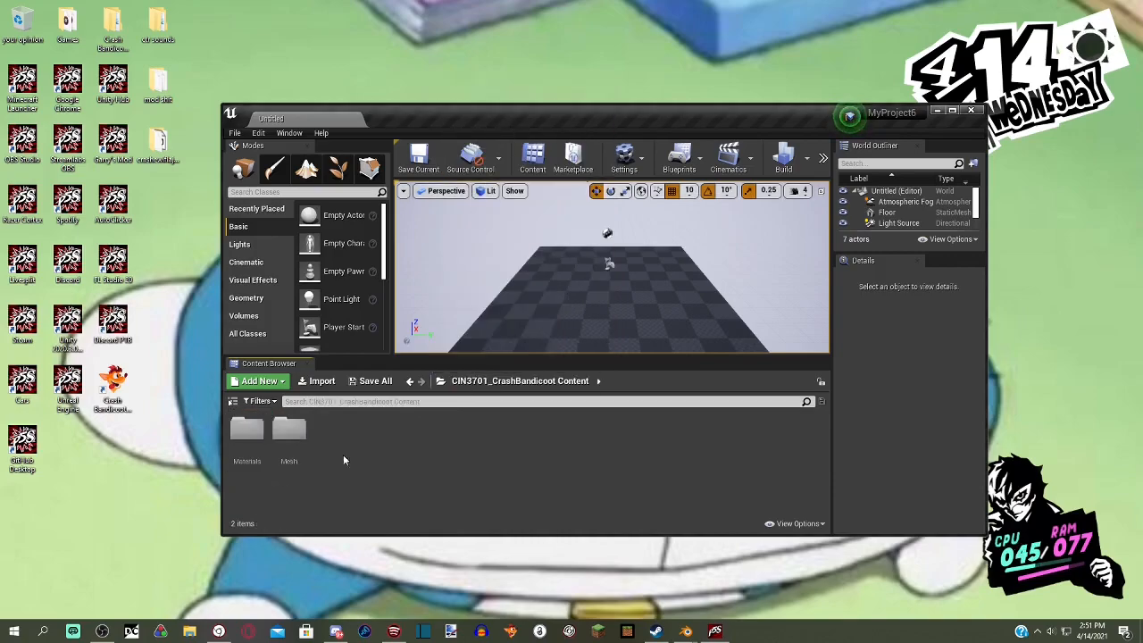
pyautogui.doubleClick(288, 432)
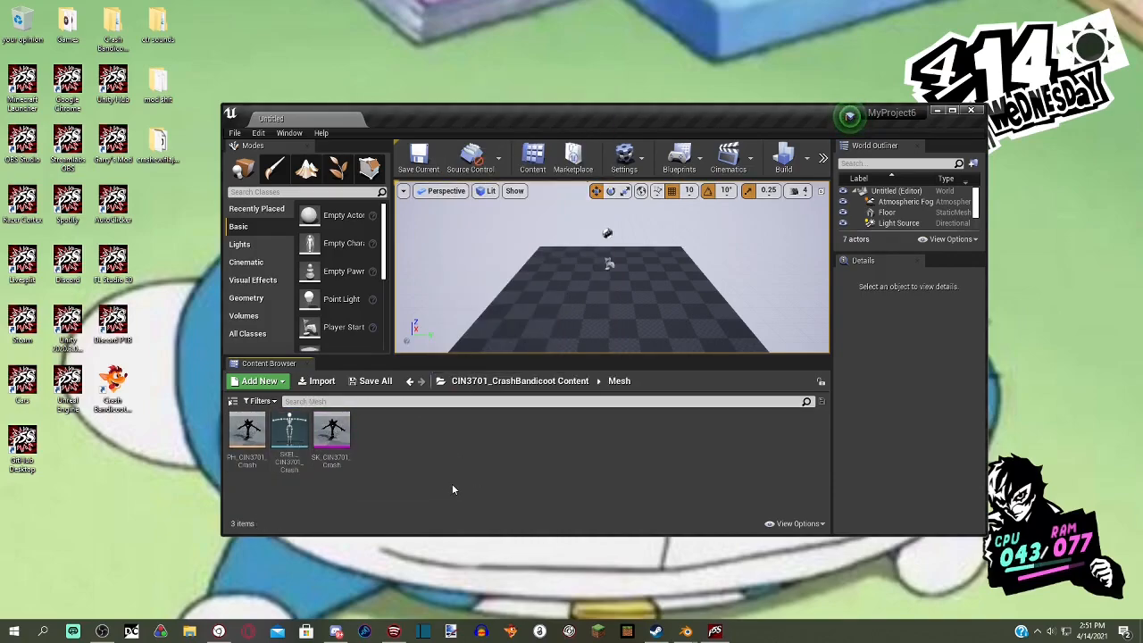
pyautogui.hotkey('ctrl', 'v')
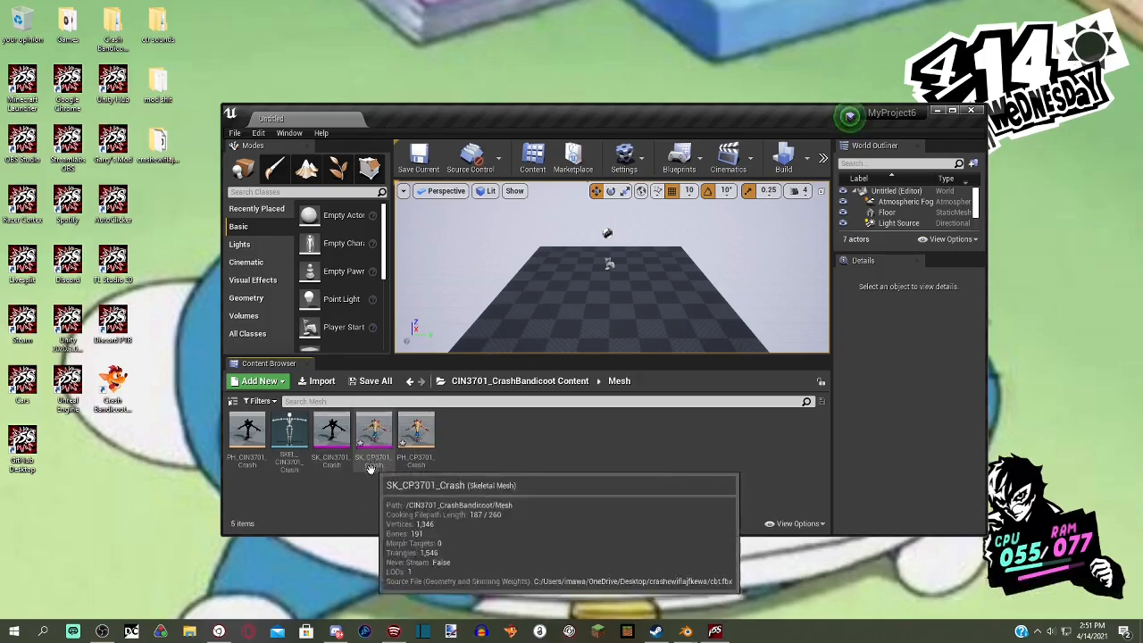
# - Delete the old SK_CIN3701_Crash mesh and PH_CIN3701_Crash physics asset from the CIN3701_CrashBandicoot Mesh folder
pyautogui.click(332, 436)
pyautogui.keyDown('ctrl'); pyautogui.click(247, 436); pyautogui.keyUp('ctrl')
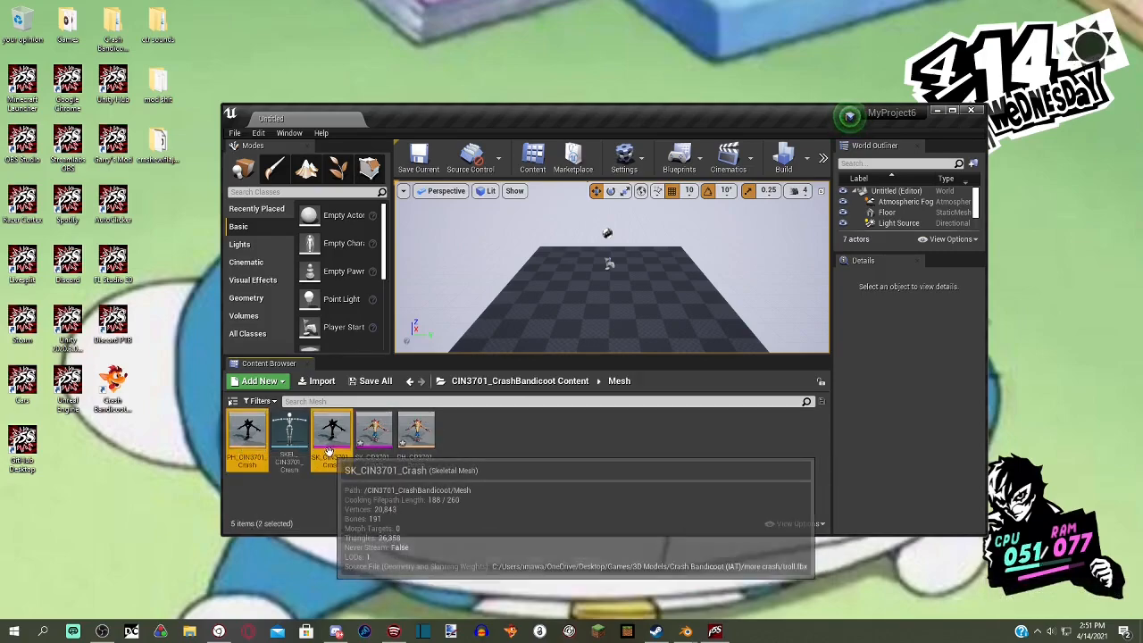
pyautogui.rightClick(330, 451)
pyautogui.click(367, 284)
pyautogui.click(491, 505)
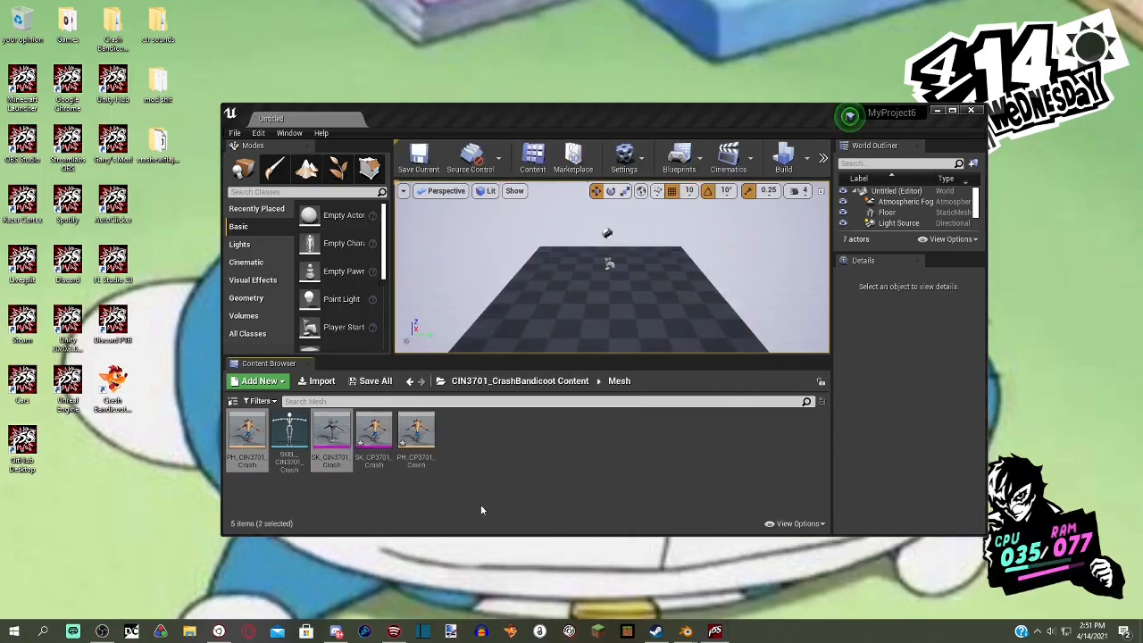
# - Rename the copied SK_CP3701_Crash as SK_CIN3701_Crash and the copied PH_CP3701_Crash as PH_CIN3701_Crash
pyautogui.rightClick(292, 438)
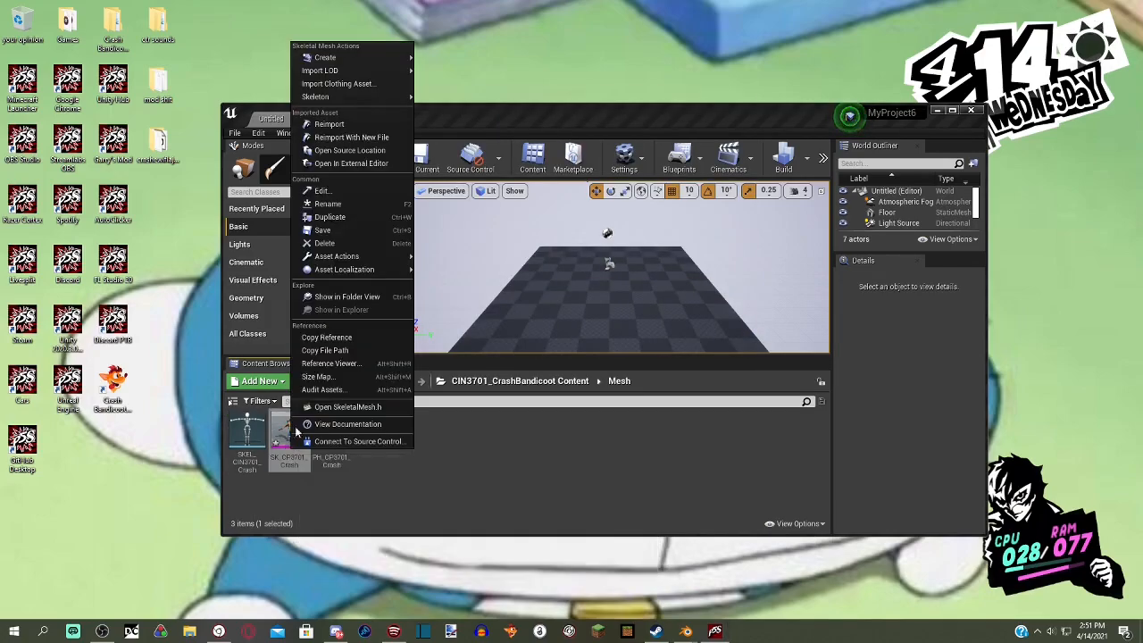
pyautogui.click(342, 207)
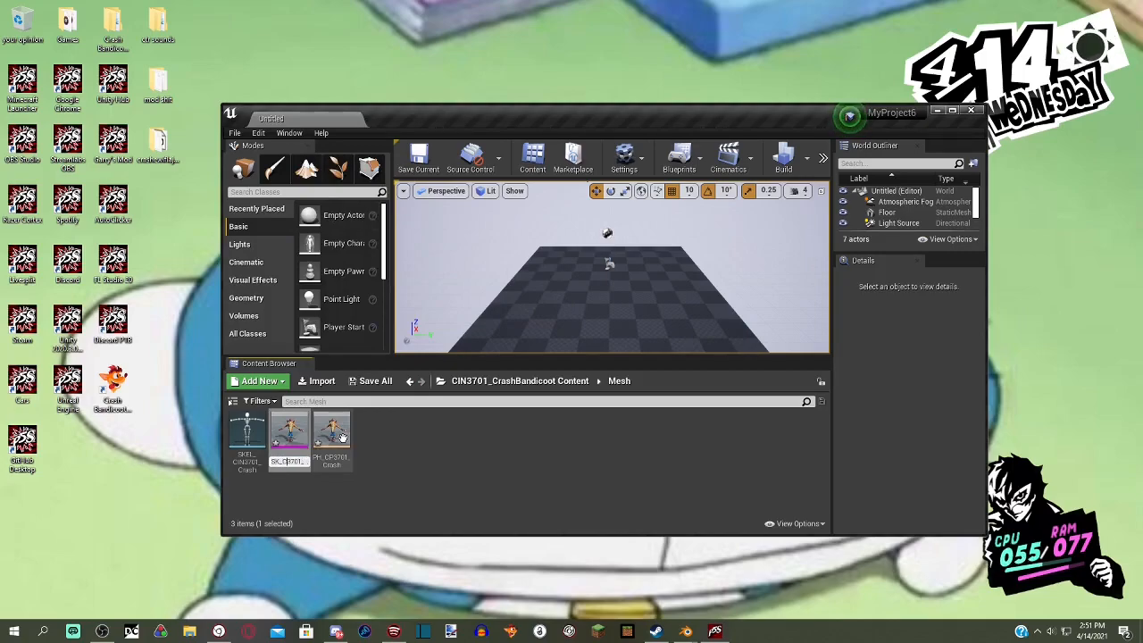
pyautogui.press('Return')
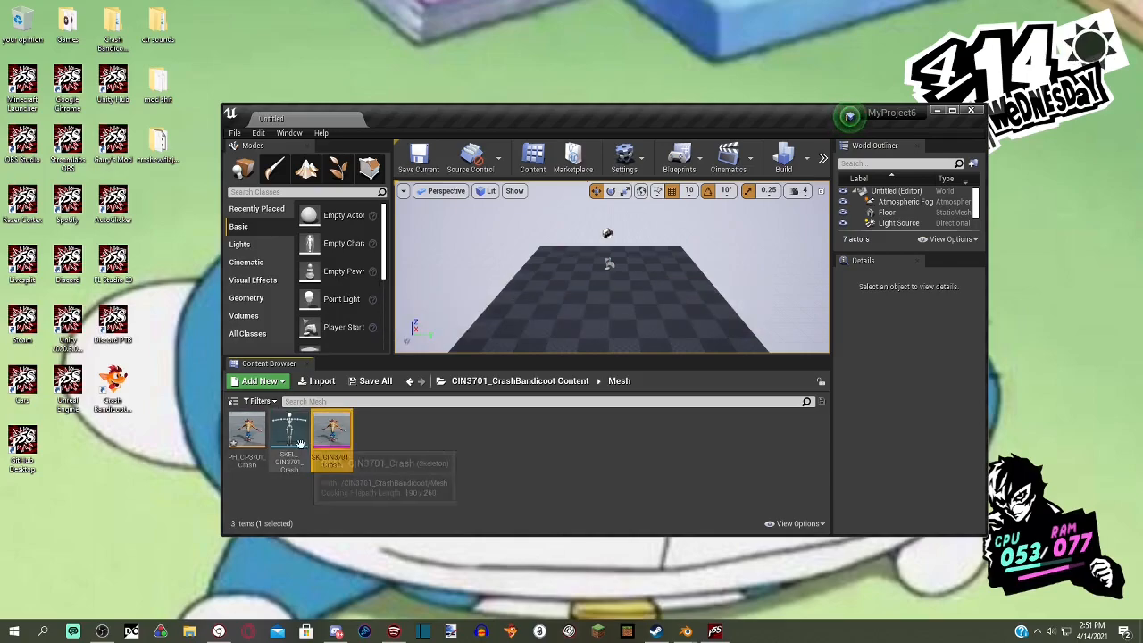
pyautogui.rightClick(255, 442)
pyautogui.click(309, 202)
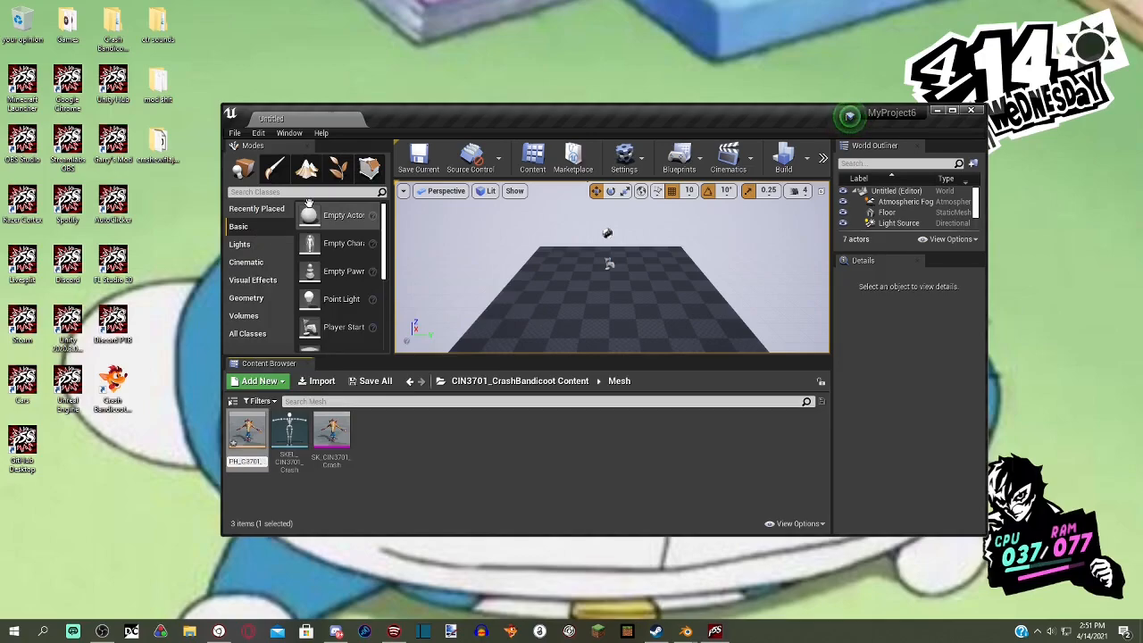
pyautogui.press('Return')
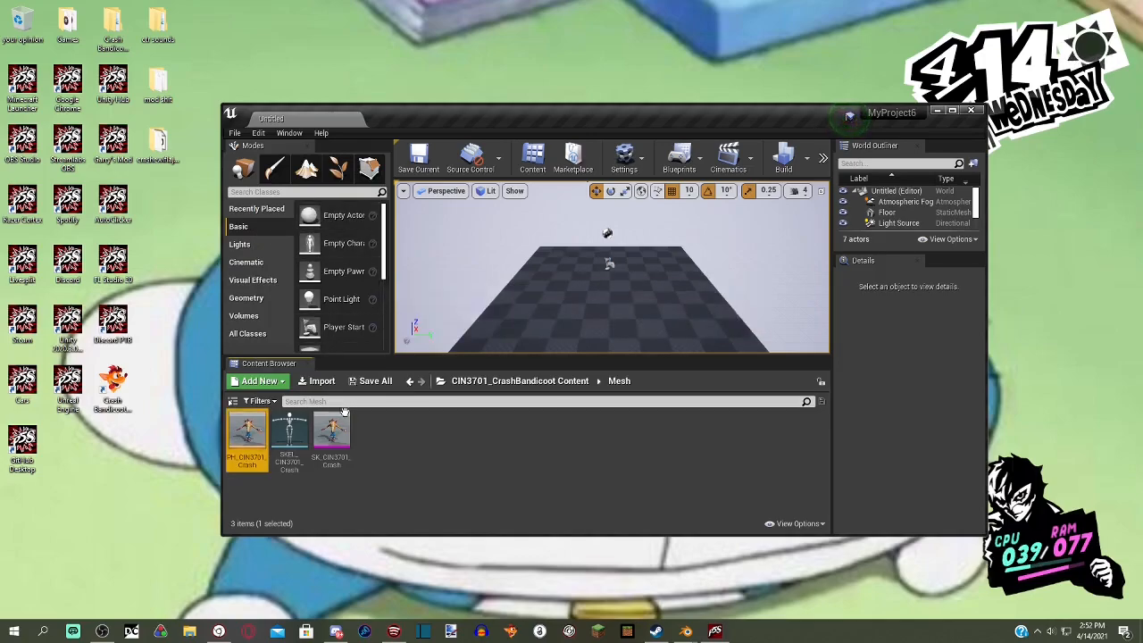
# - Copy SKEL_HeroCharacter from the CharacterCommon Animation folder into the Mesh folder of CIN3701_CrashBandicoot Content
pyautogui.click(289, 431)
pyautogui.click(440, 380)
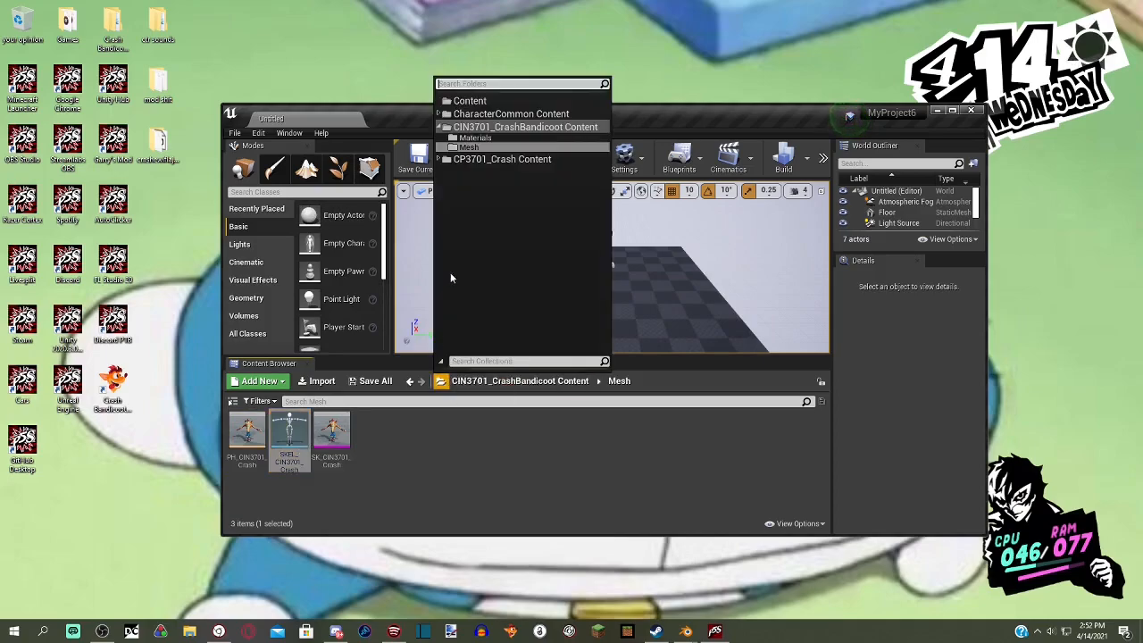
pyautogui.click(498, 112)
pyautogui.click(237, 438)
pyautogui.doubleClick(236, 437)
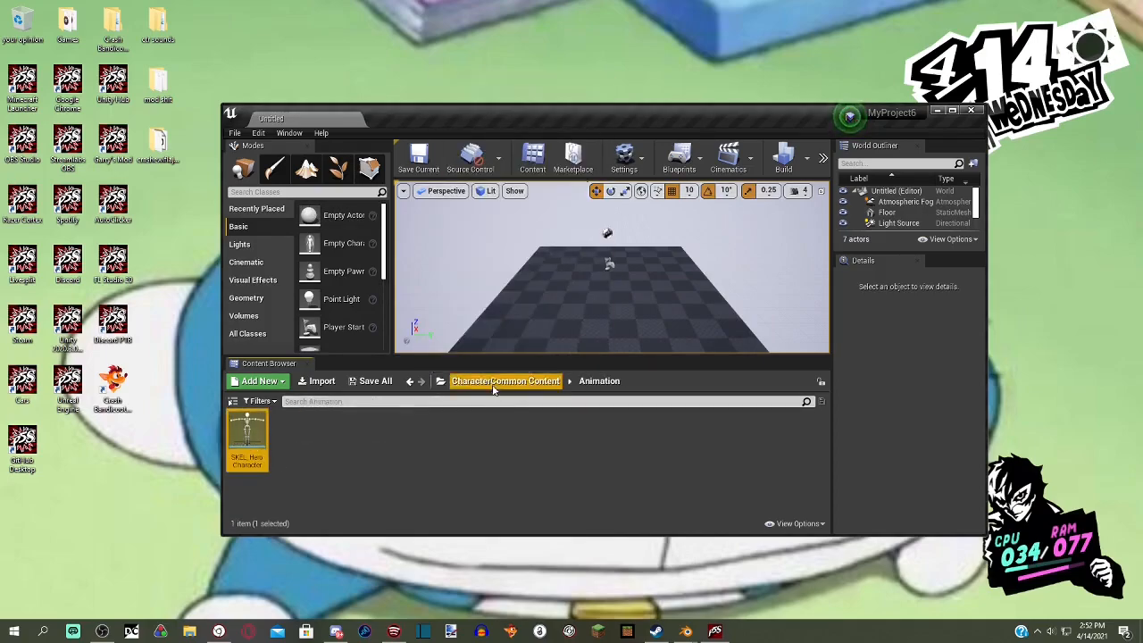
pyautogui.click(441, 381)
pyautogui.click(509, 129)
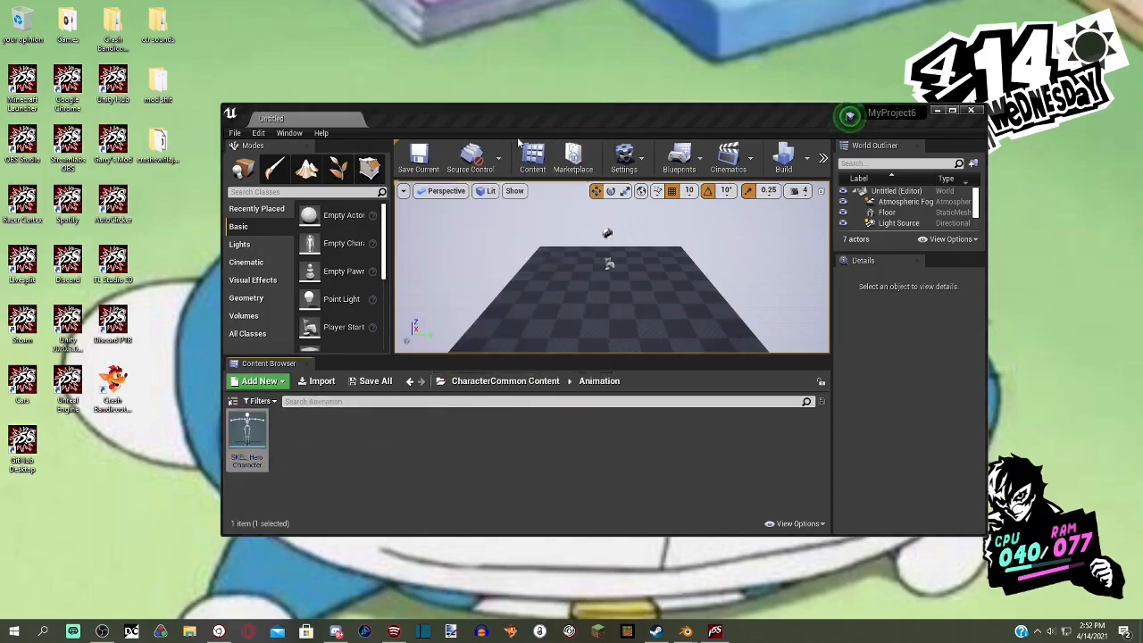
pyautogui.doubleClick(289, 432)
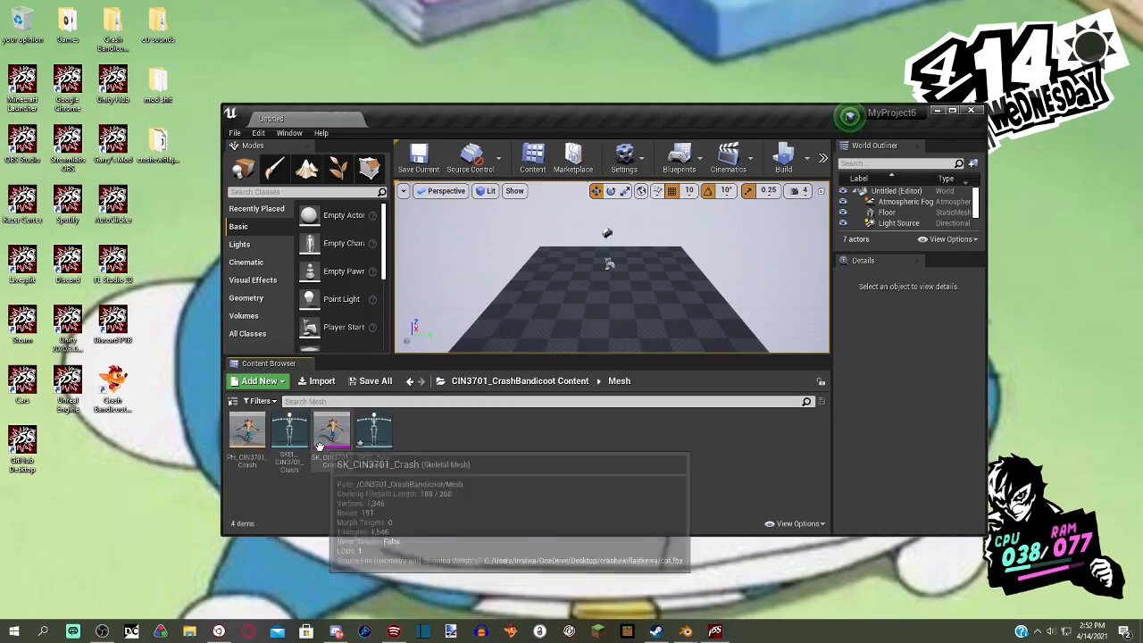
# - Delete the old SKEL_CIN3701_Crash skeleton and rename the copied SKEL_HeroCharacter as SKEL_CIN3701_Crash
pyautogui.click(289, 433)
pyautogui.hotkey('ctrl', 'c')
pyautogui.rightClick(300, 452)
pyautogui.click(340, 208)
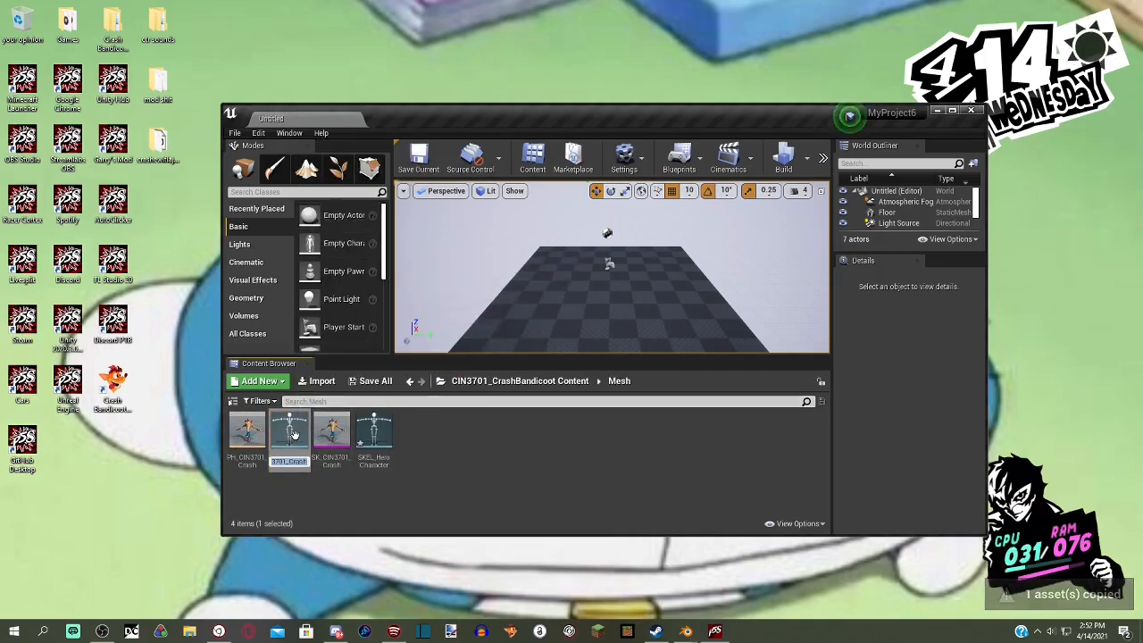
pyautogui.rightClick(294, 435)
pyautogui.click(330, 230)
pyautogui.click(556, 493)
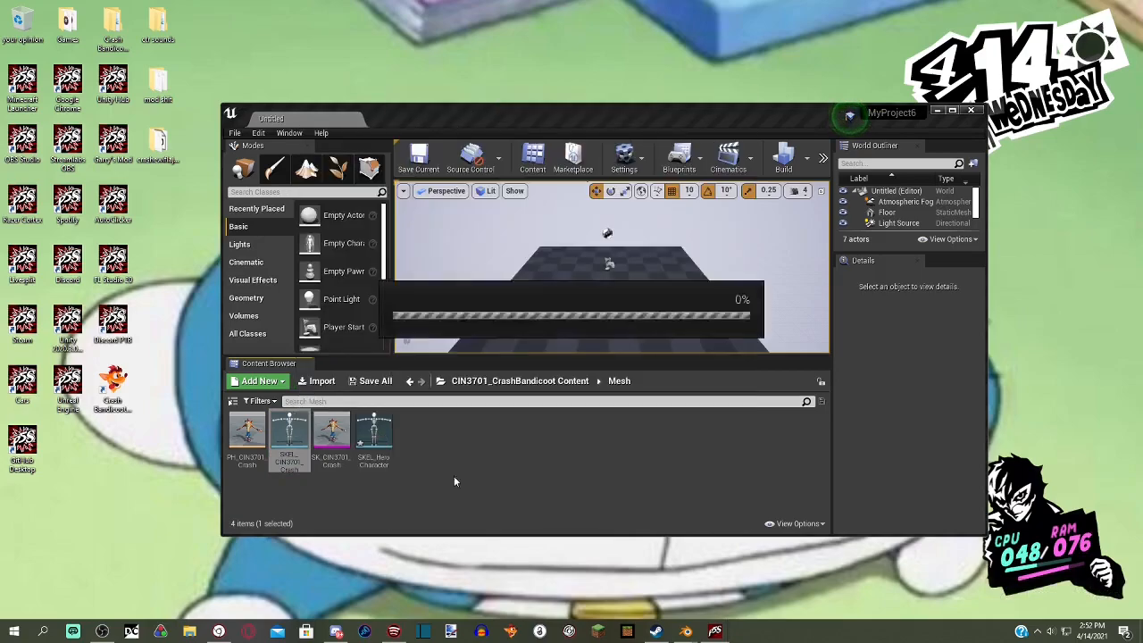
pyautogui.rightClick(335, 421)
pyautogui.click(389, 191)
pyautogui.hotkey('ctrl', 'v')
pyautogui.press('Return')
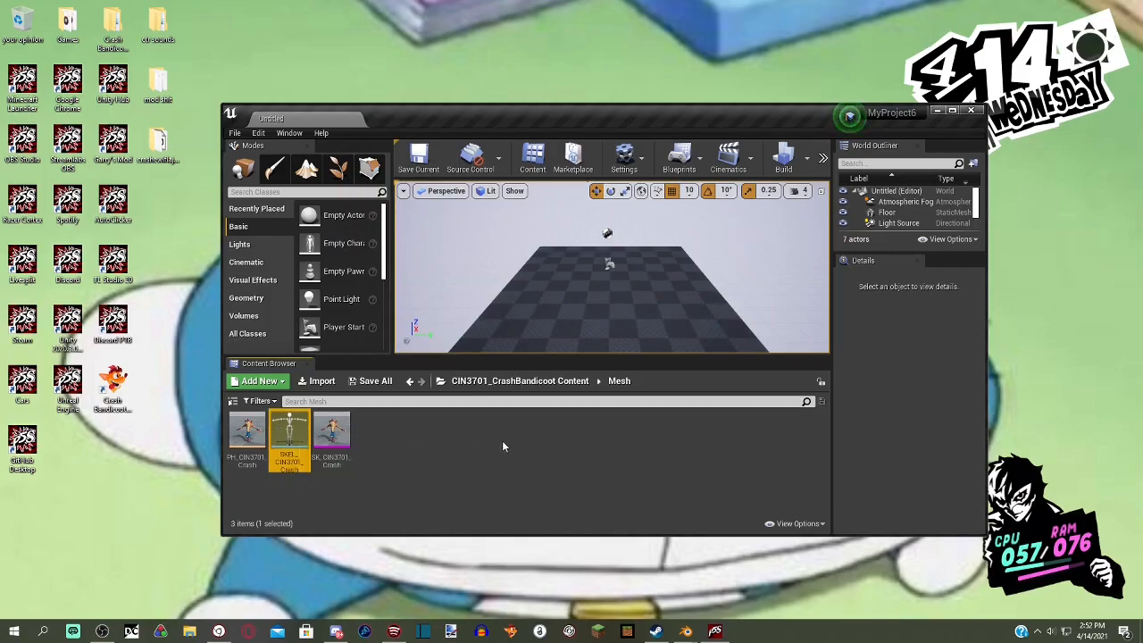
# - Copy MI_CP3701_Crash and MI_CP3701_Crash_Fur from the CP3701_Crash Materials folder into the Materials folder of CIN3701_CrashBandicoot Content
pyautogui.click(500, 381)
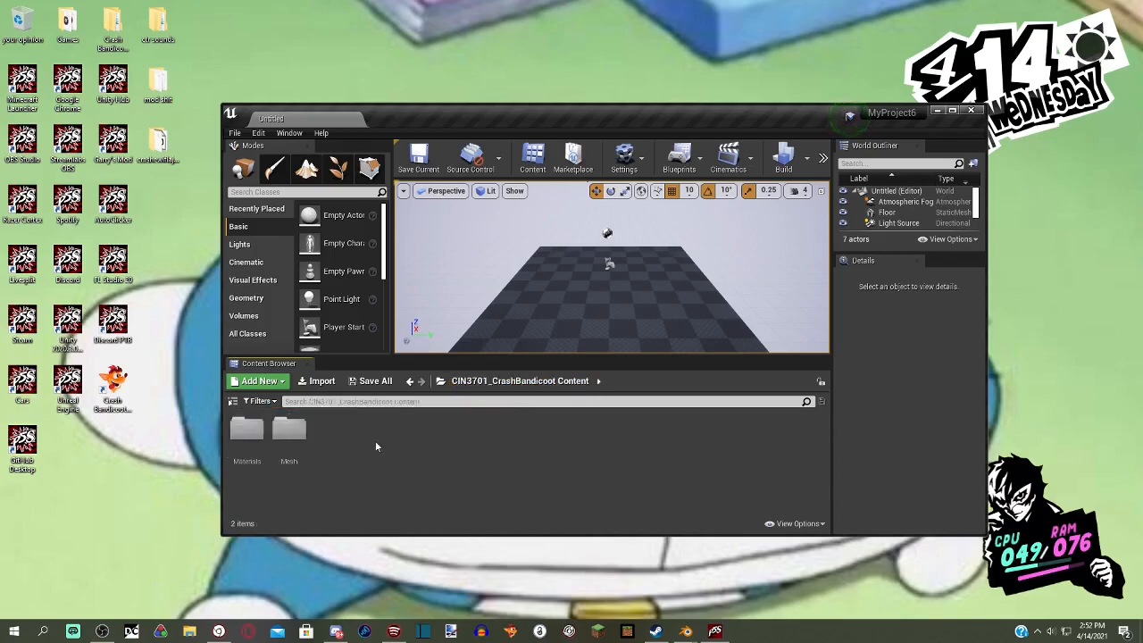
pyautogui.doubleClick(247, 433)
pyautogui.click(509, 382)
pyautogui.click(440, 381)
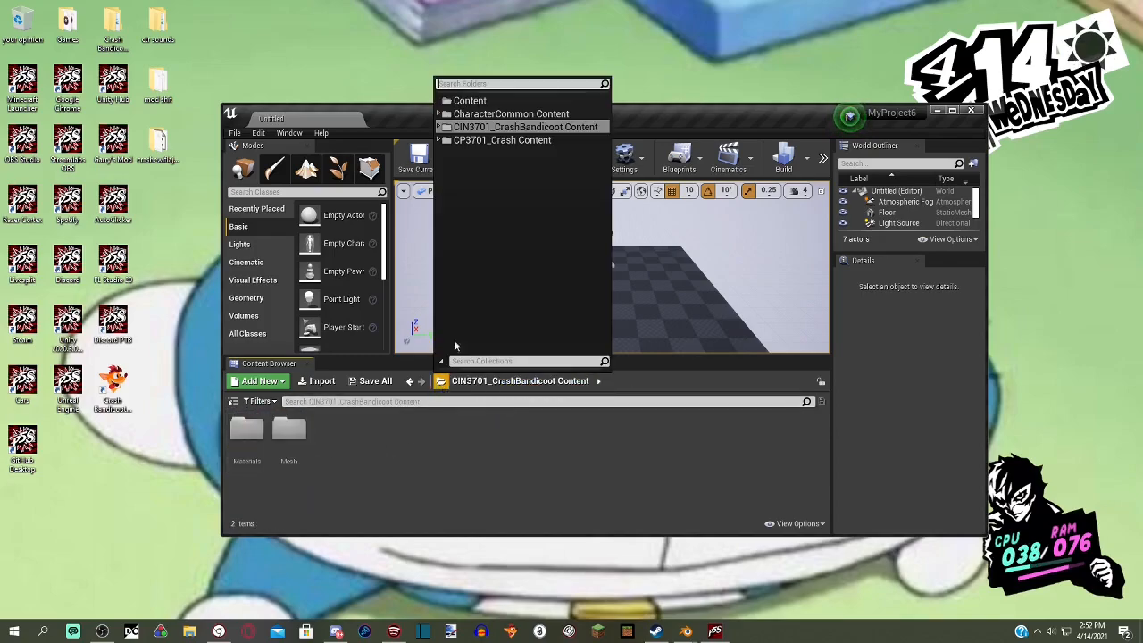
pyautogui.click(500, 143)
pyautogui.doubleClick(289, 430)
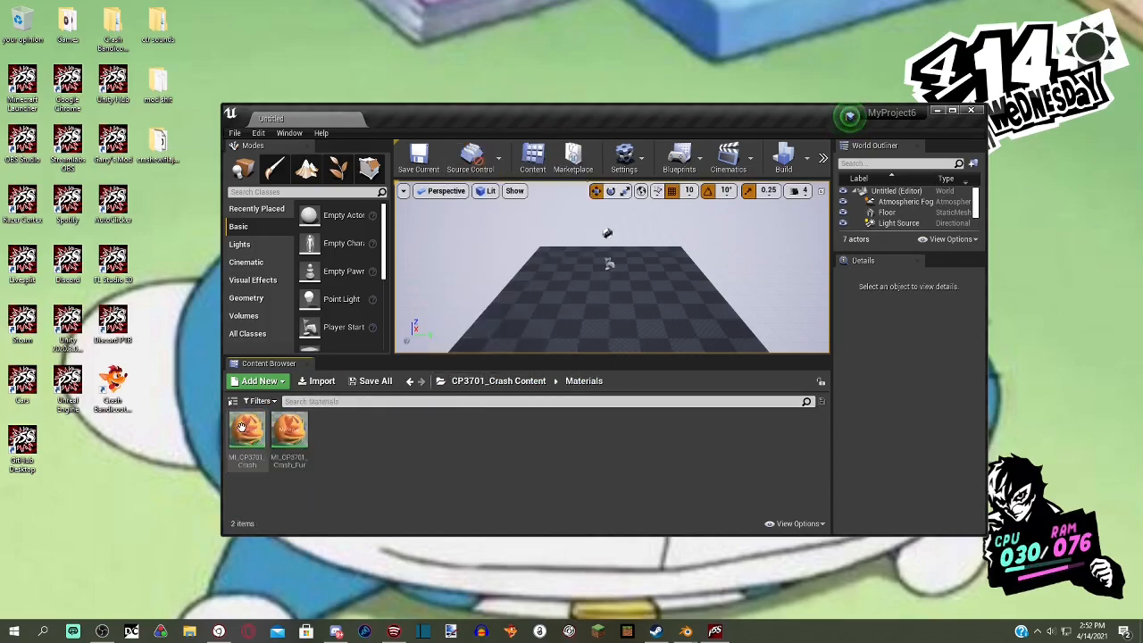
pyautogui.click(277, 438)
pyautogui.keyDown('ctrl'); pyautogui.click(255, 439); pyautogui.keyUp('ctrl')
pyautogui.click(440, 381)
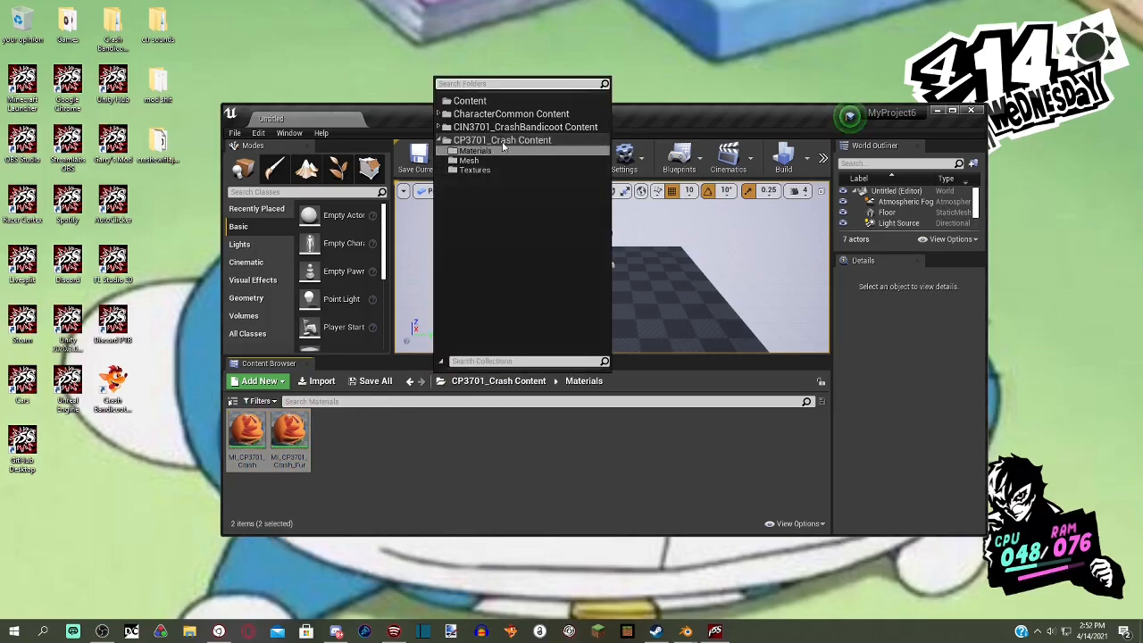
pyautogui.click(525, 127)
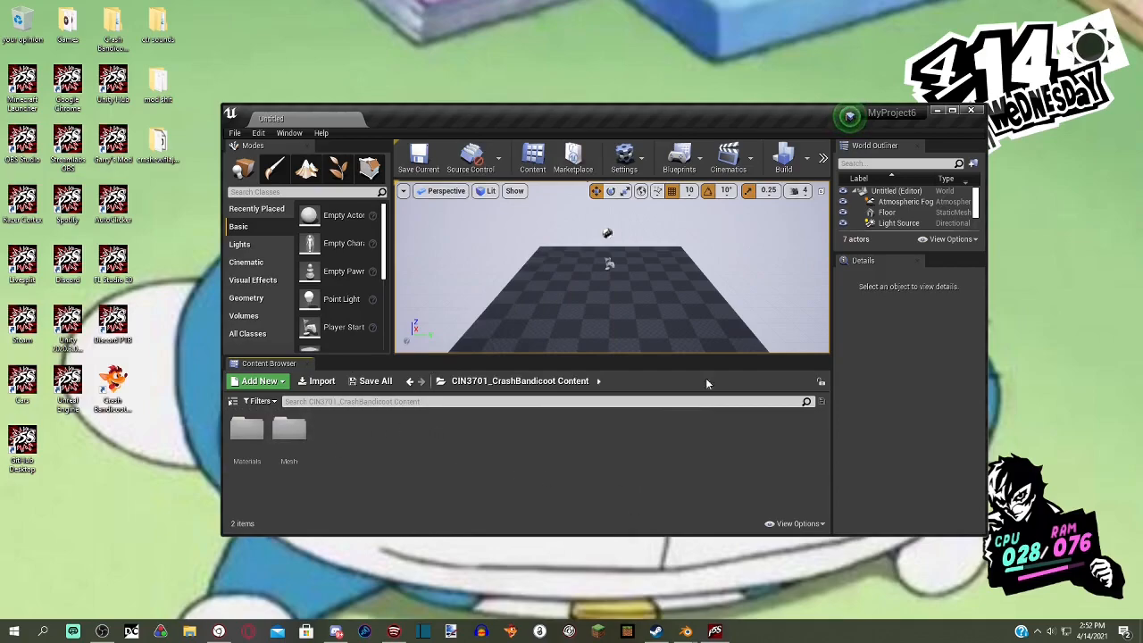
pyautogui.doubleClick(254, 438)
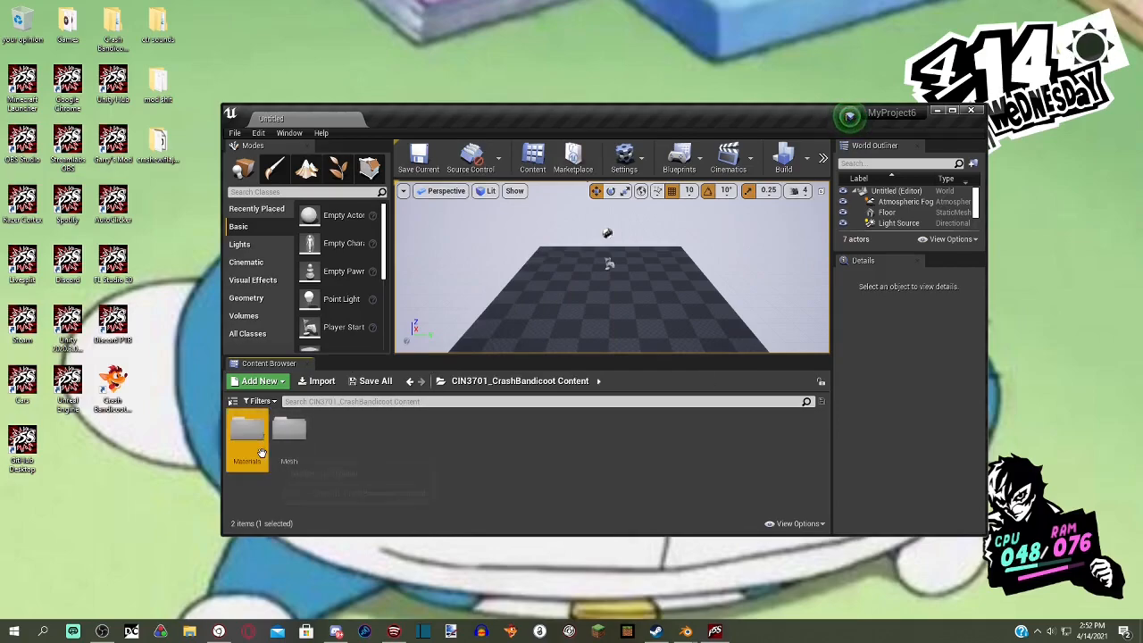
pyautogui.hotkey('ctrl', 'v')
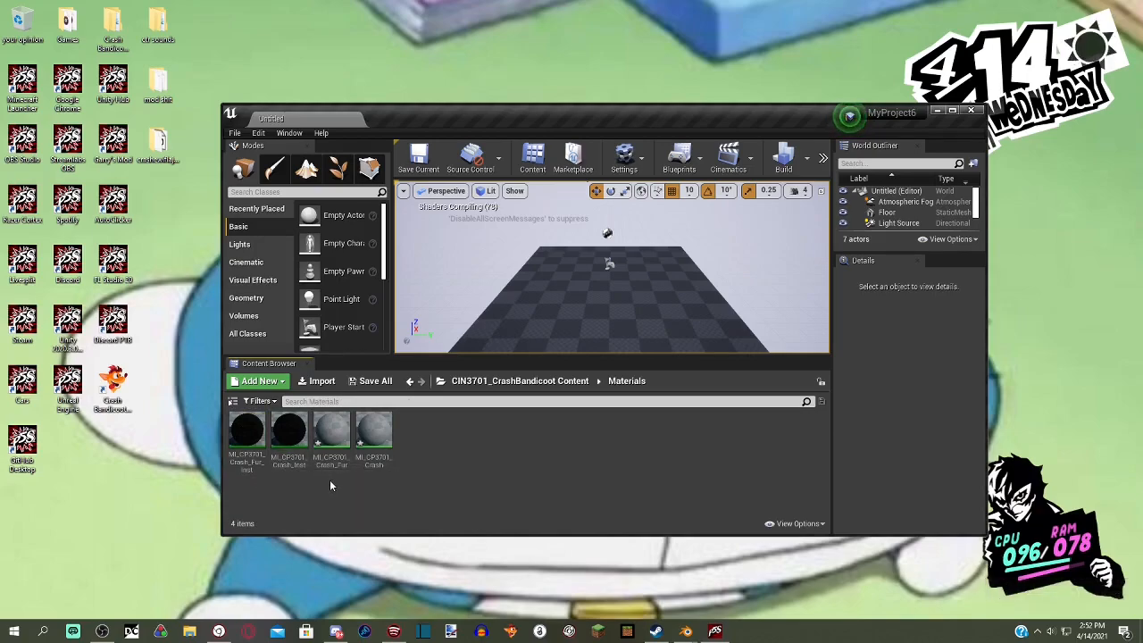
# - Delete the old MI_CP3701_Crash_Fur_Inst and MI_CP3701_Crash_Inst material instances from the CIN3701_CrashBandicoot Materials folder
pyautogui.click(286, 452)
pyautogui.keyDown('ctrl'); pyautogui.click(256, 441); pyautogui.keyUp('ctrl')
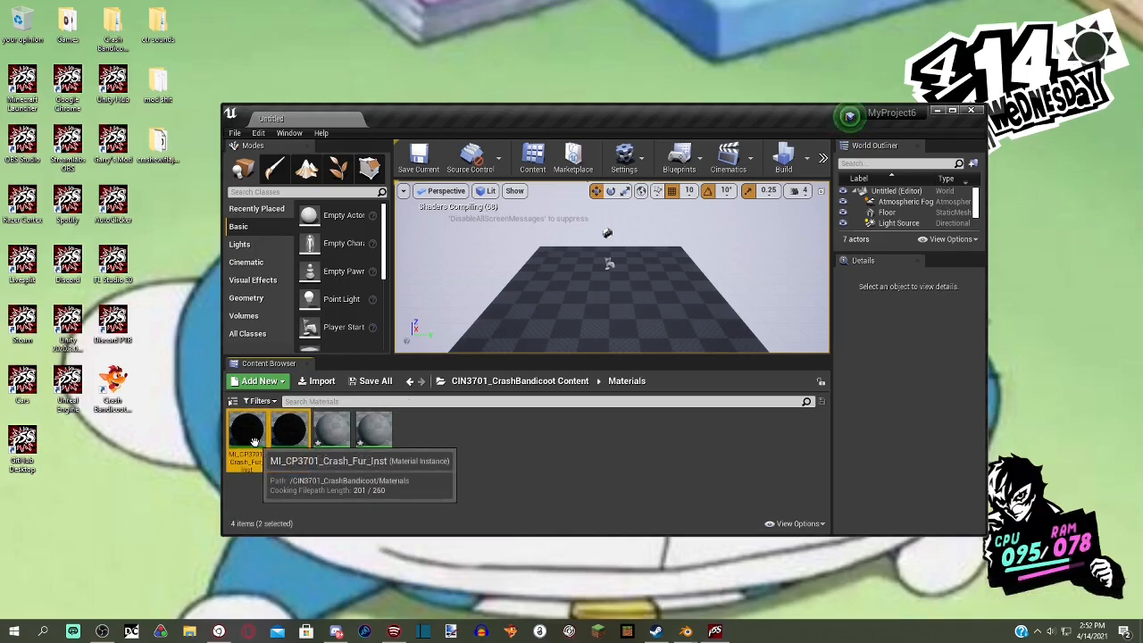
pyautogui.rightClick(255, 442)
pyautogui.click(288, 225)
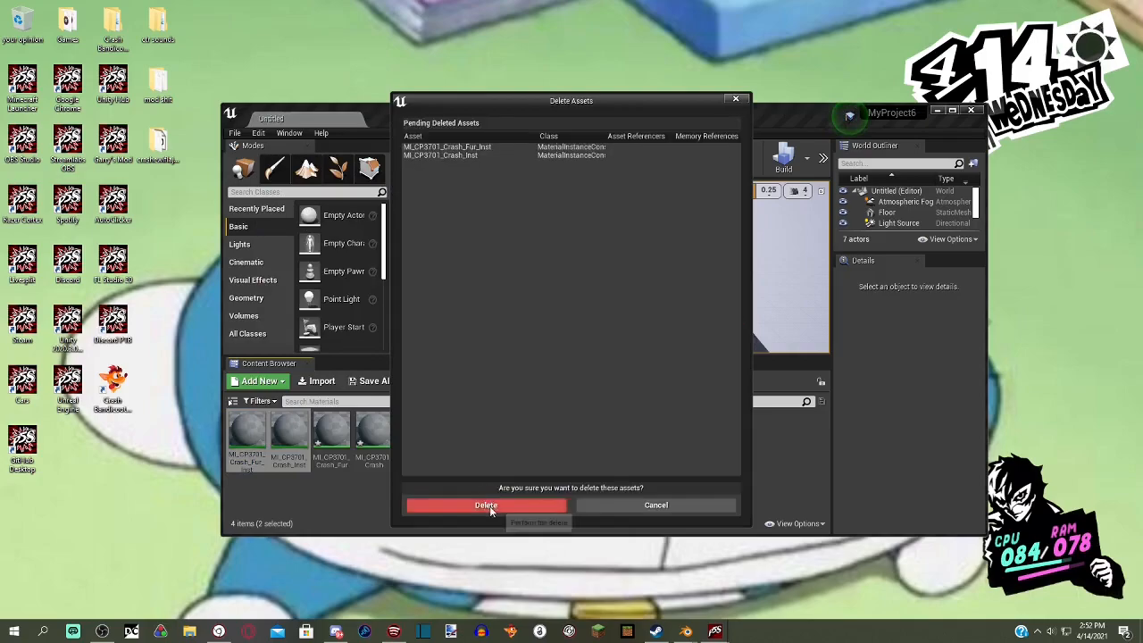
pyautogui.click(490, 505)
# - Rename MI_CP3701_Crash_Fur as MI_CP3701_Crash_Fur_Inst and MI_CP3701_Crash as MI_CP3701_Crash_Inst in the CIN3701_CrashBandicoot Materials folder
pyautogui.rightClick(248, 433)
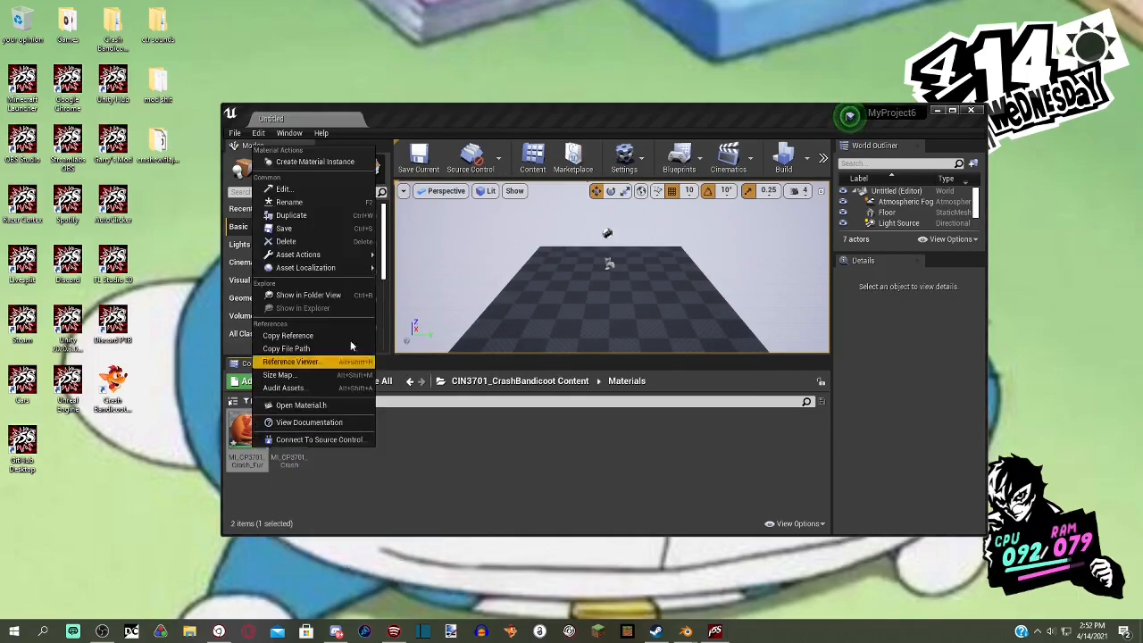
pyautogui.click(352, 227)
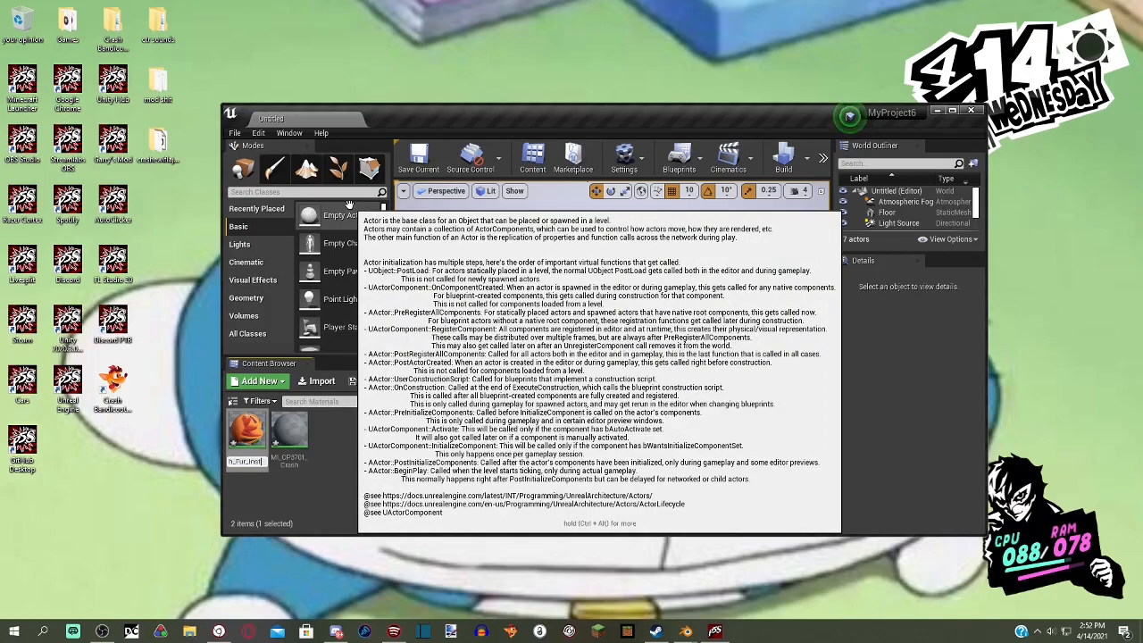
pyautogui.rightClick(252, 475)
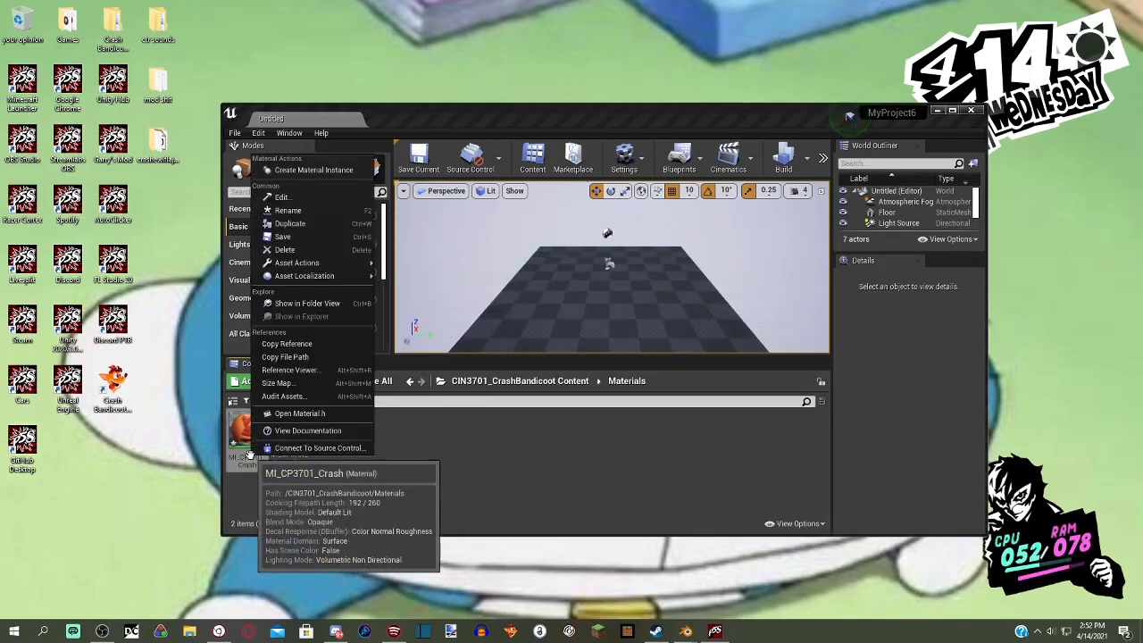
pyautogui.click(326, 209)
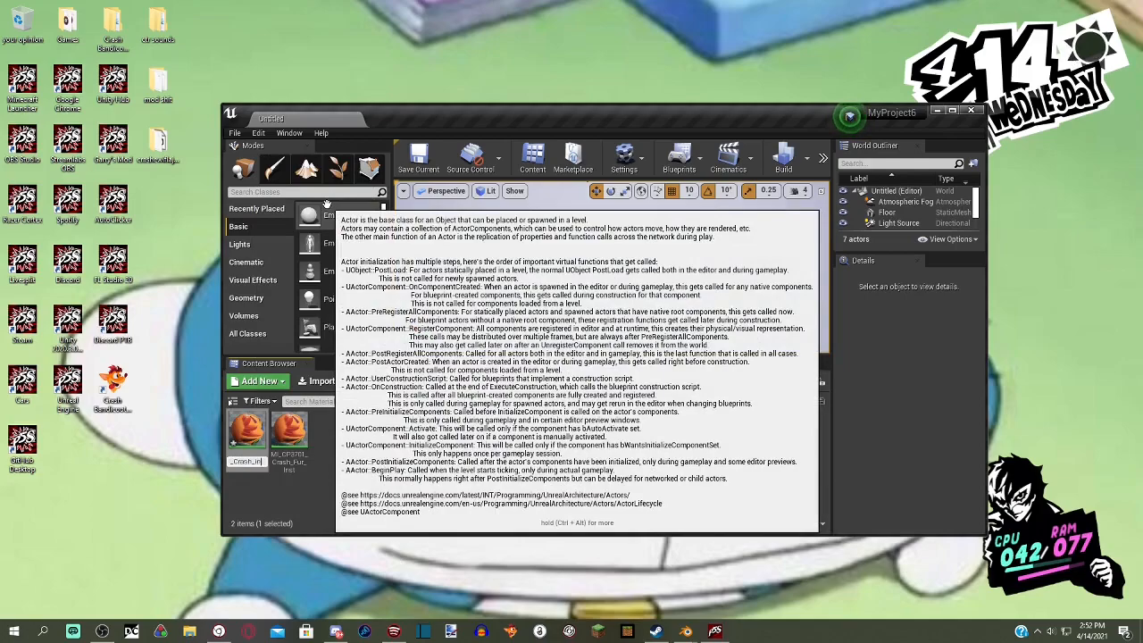
pyautogui.press('Return')
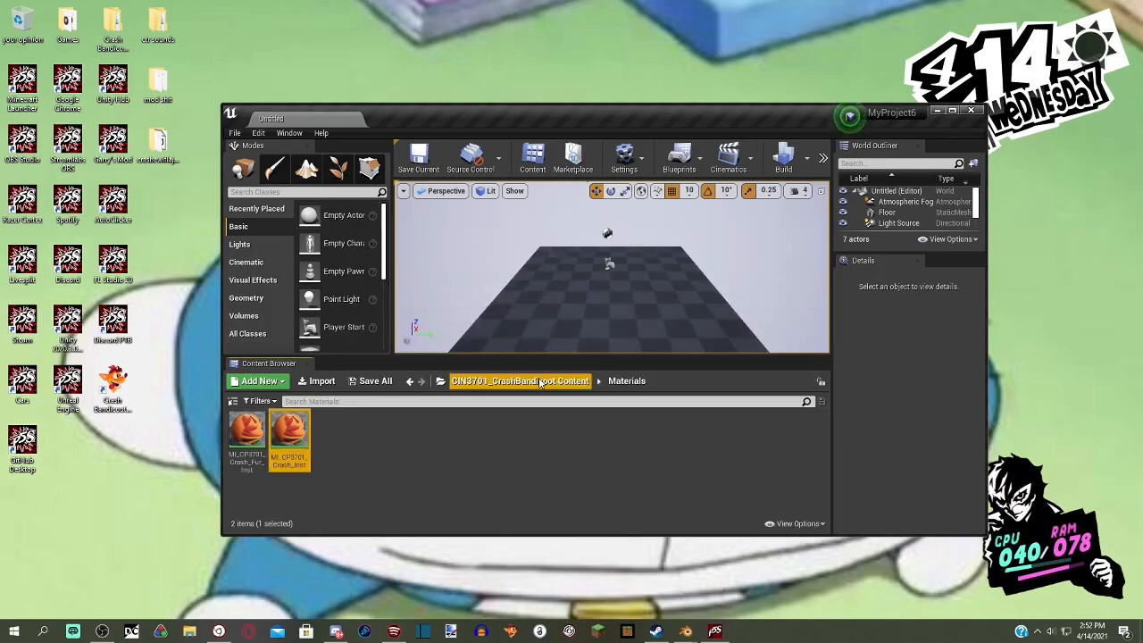
# - Check the contents of the CP3701_Crash Textures folder and of the CharacterCommon Content folder
pyautogui.click(499, 382)
pyautogui.click(442, 382)
pyautogui.click(524, 115)
pyautogui.click(442, 383)
pyautogui.click(525, 141)
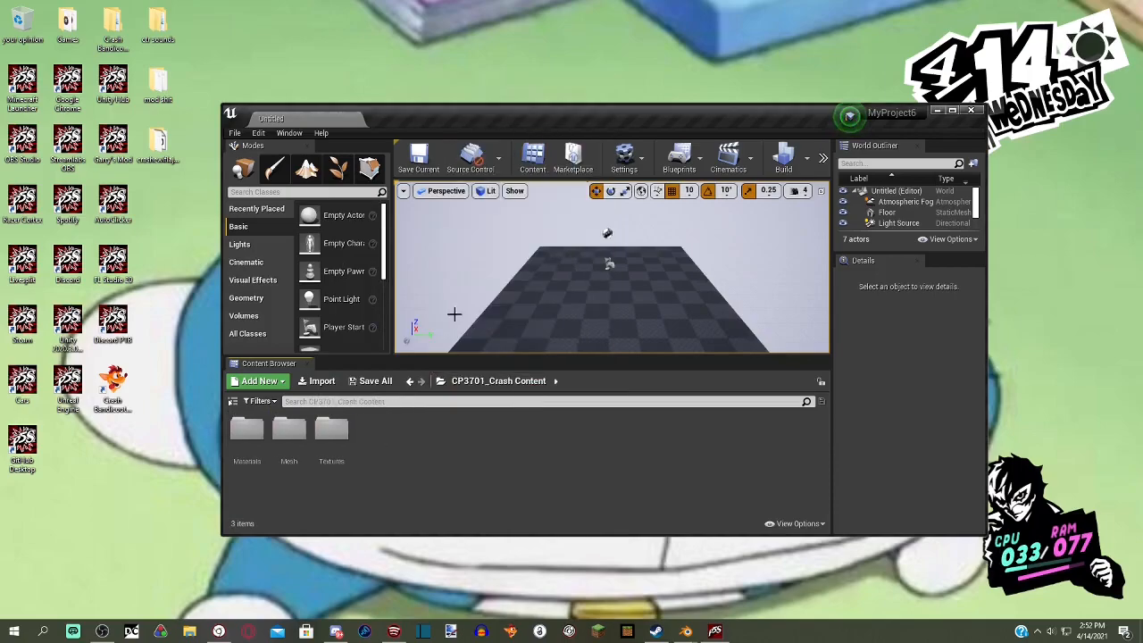
pyautogui.doubleClick(337, 433)
pyautogui.click(441, 380)
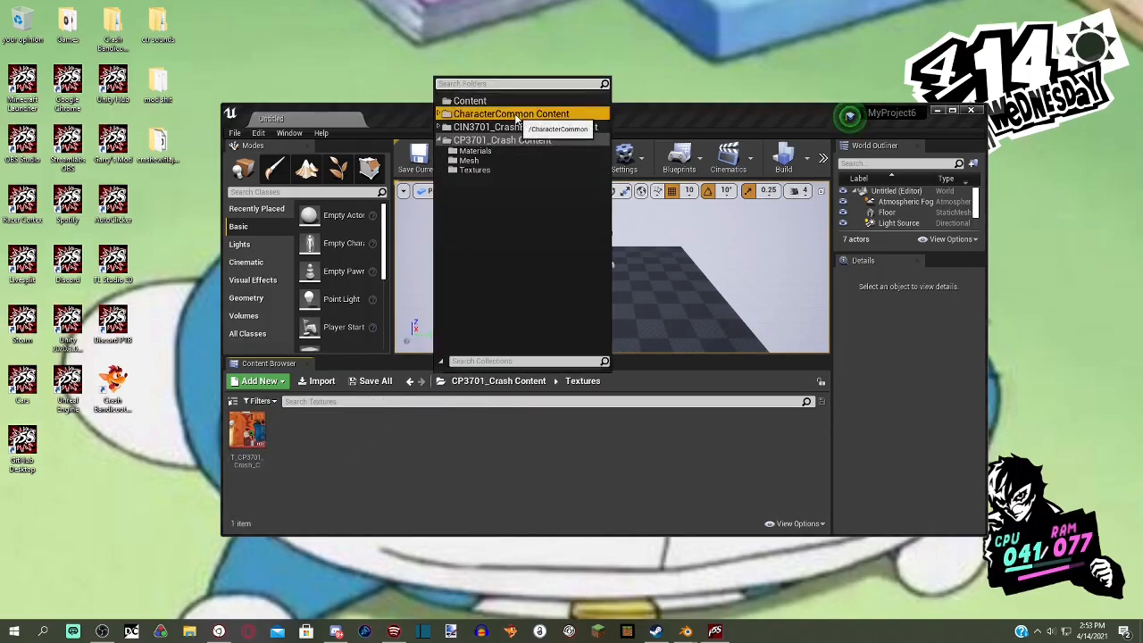
pyautogui.click(511, 112)
# - Save all project assets and cook the content for Windows
pyautogui.click(234, 133)
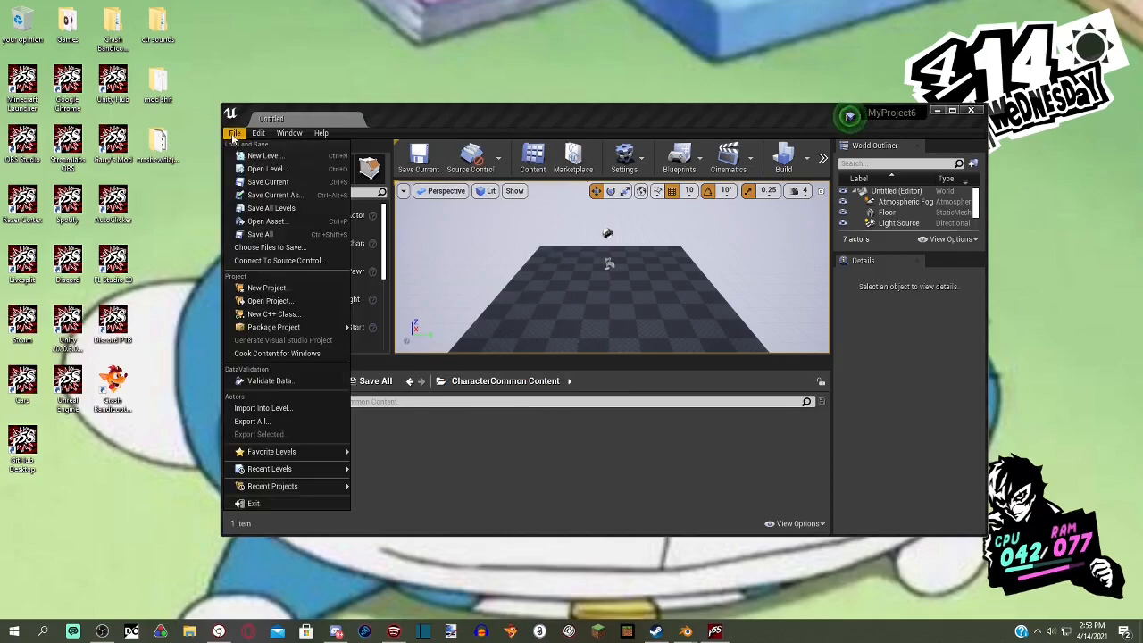
pyautogui.click(274, 231)
pyautogui.click(234, 133)
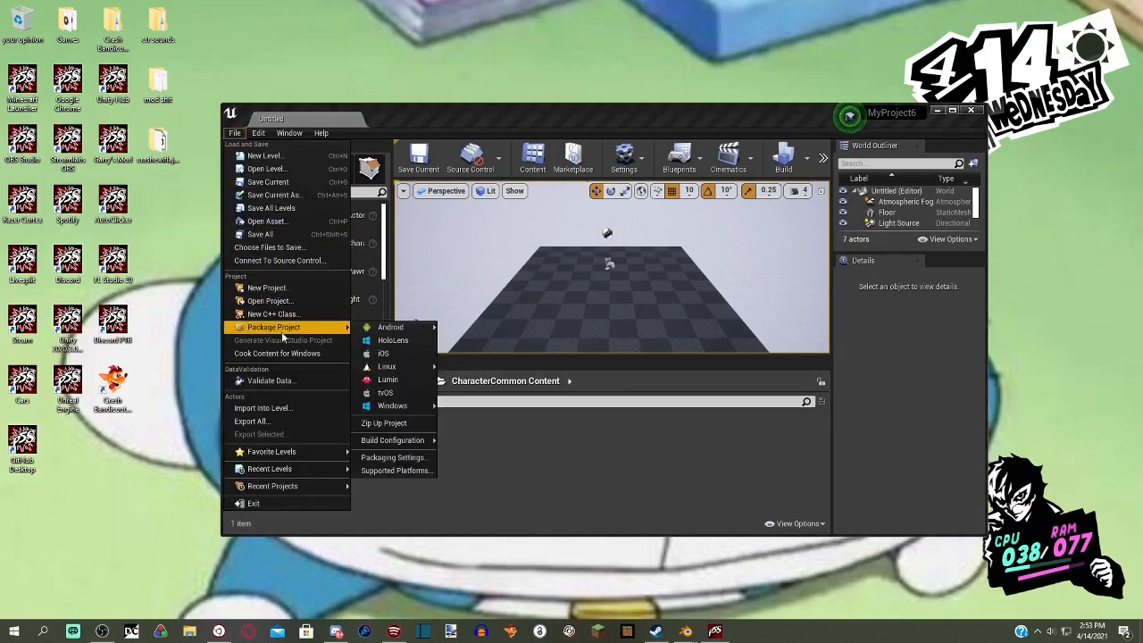
pyautogui.click(304, 355)
# - Show the T_CP3701_Crash_C texture from the CP3701_Crash Textures folder in File Explorer
pyautogui.click(432, 382)
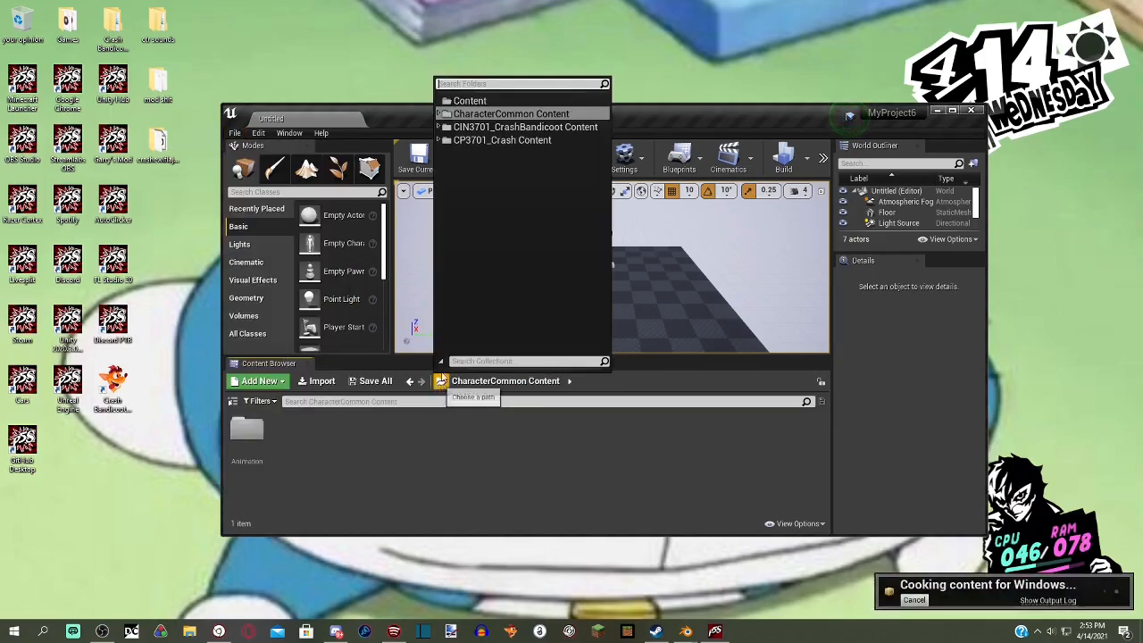
pyautogui.click(494, 126)
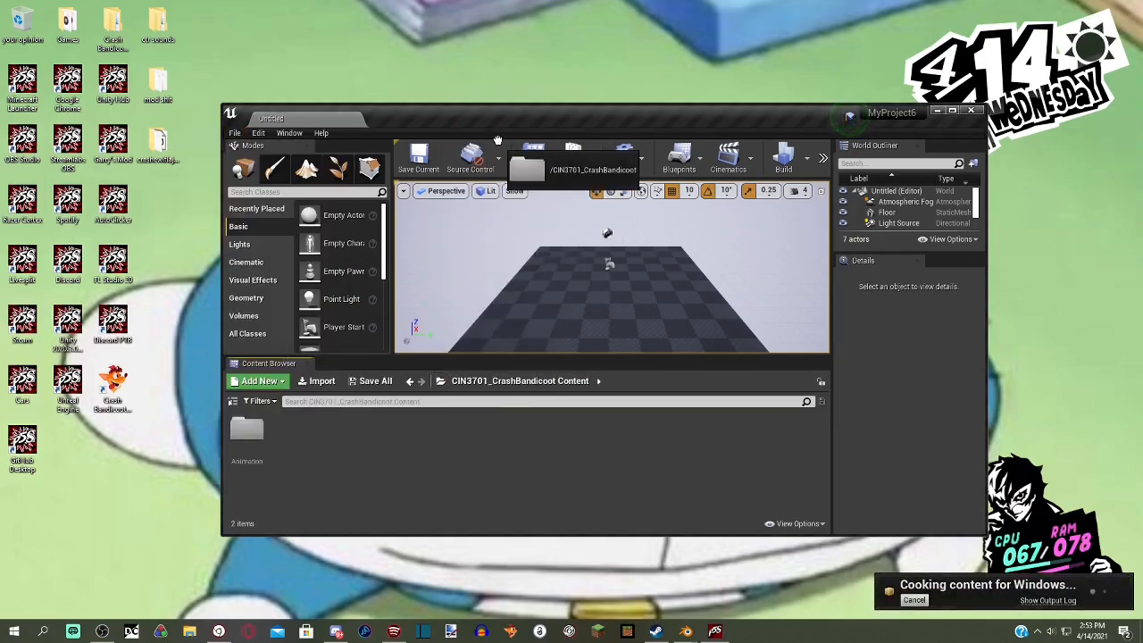
pyautogui.click(456, 382)
pyautogui.click(503, 138)
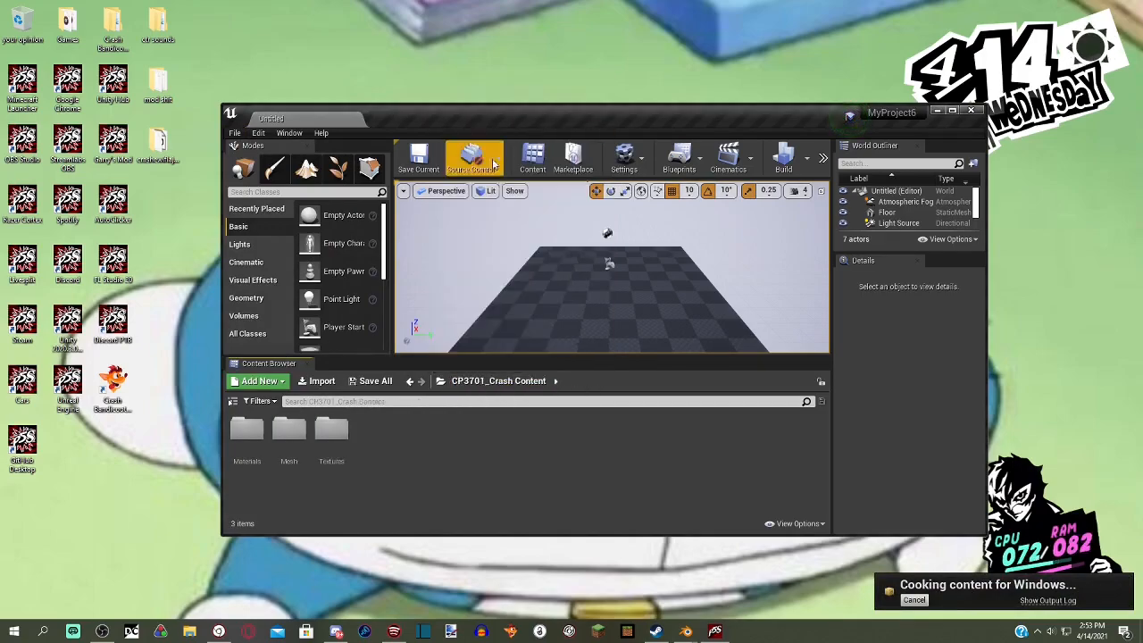
pyautogui.doubleClick(332, 430)
pyautogui.moveTo(457, 116); pyautogui.dragTo(538, 75)
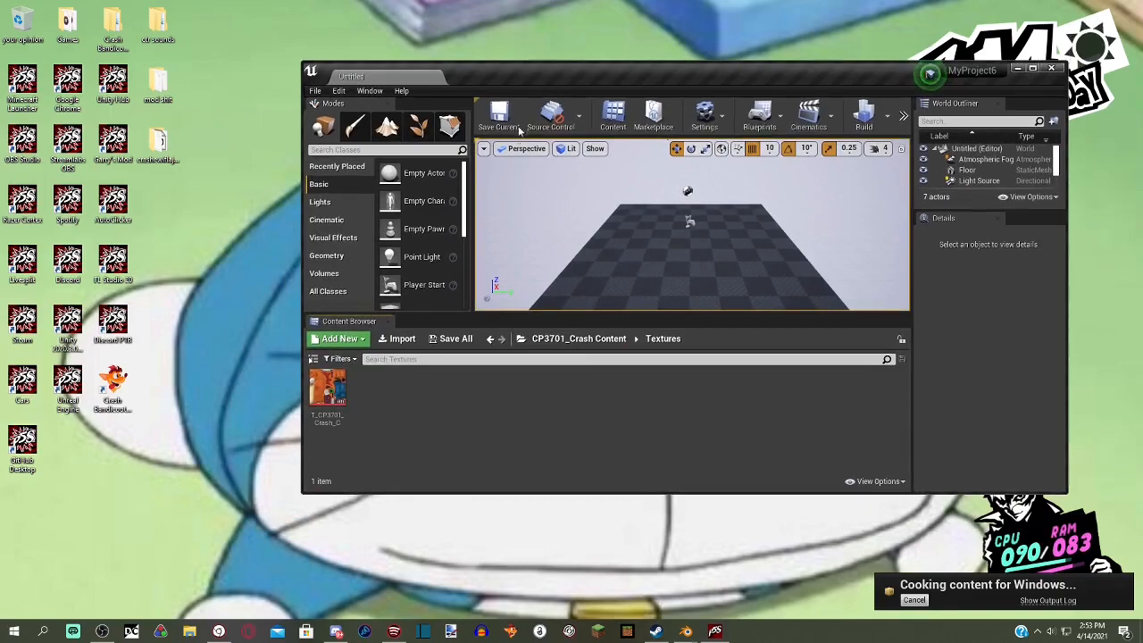
pyautogui.rightClick(330, 393)
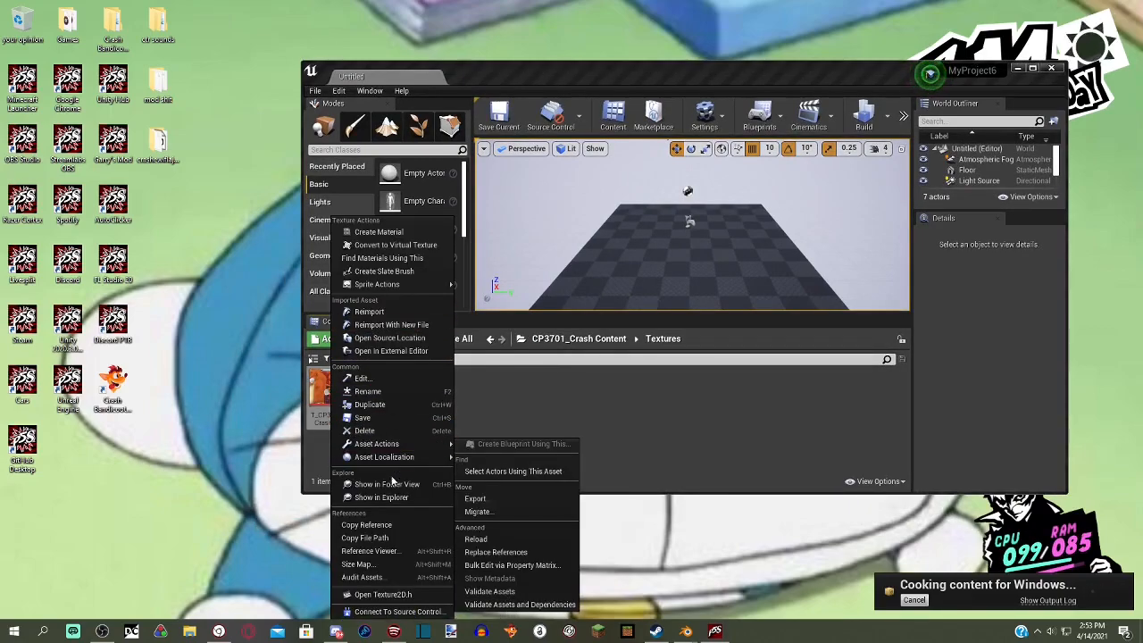
pyautogui.click(388, 498)
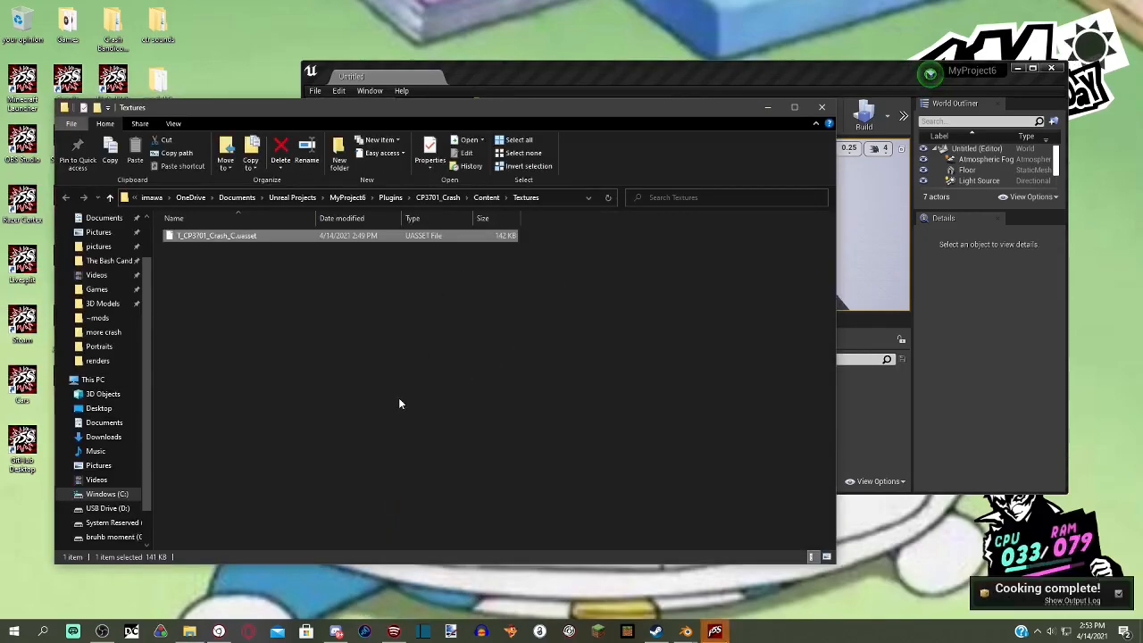
# - Open the cooked Plugins folder under MyProject6 > Saved > Cooked > WindowsNoEditor > MyProject6
pyautogui.click(349, 197)
pyautogui.doubleClick(290, 299)
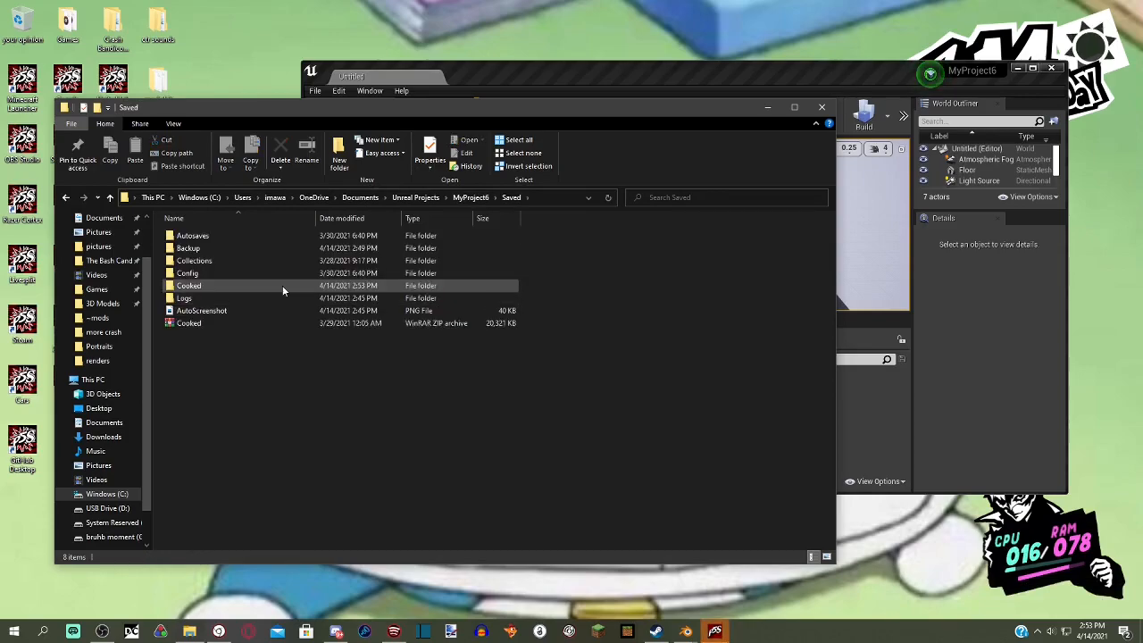
pyautogui.doubleClick(282, 285)
pyautogui.doubleClick(287, 237)
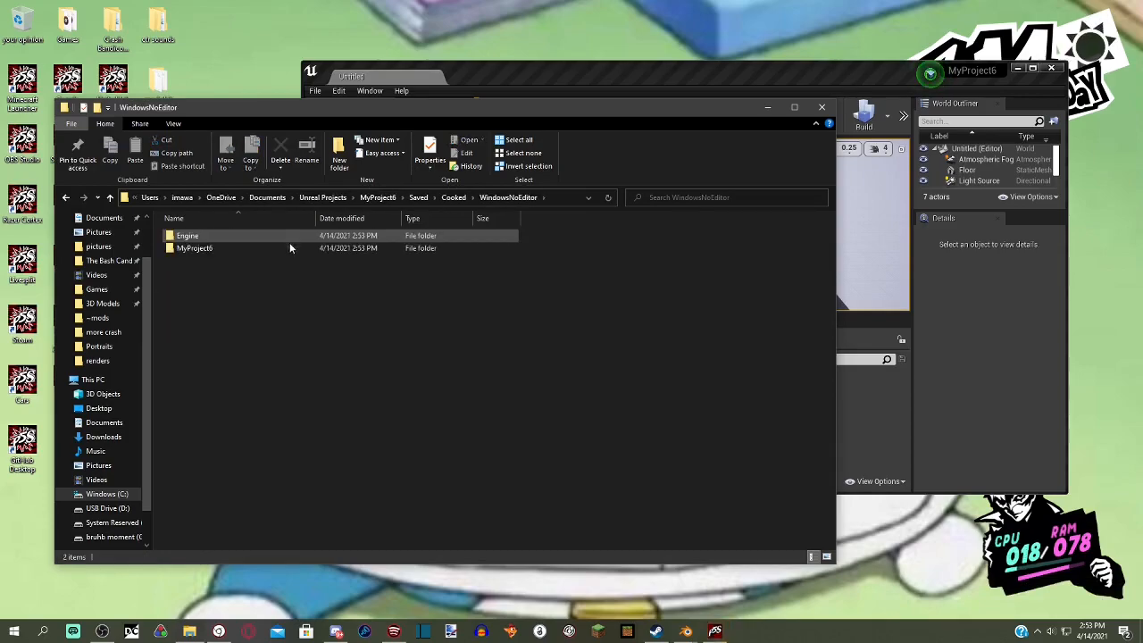
pyautogui.doubleClick(290, 248)
pyautogui.doubleClick(291, 247)
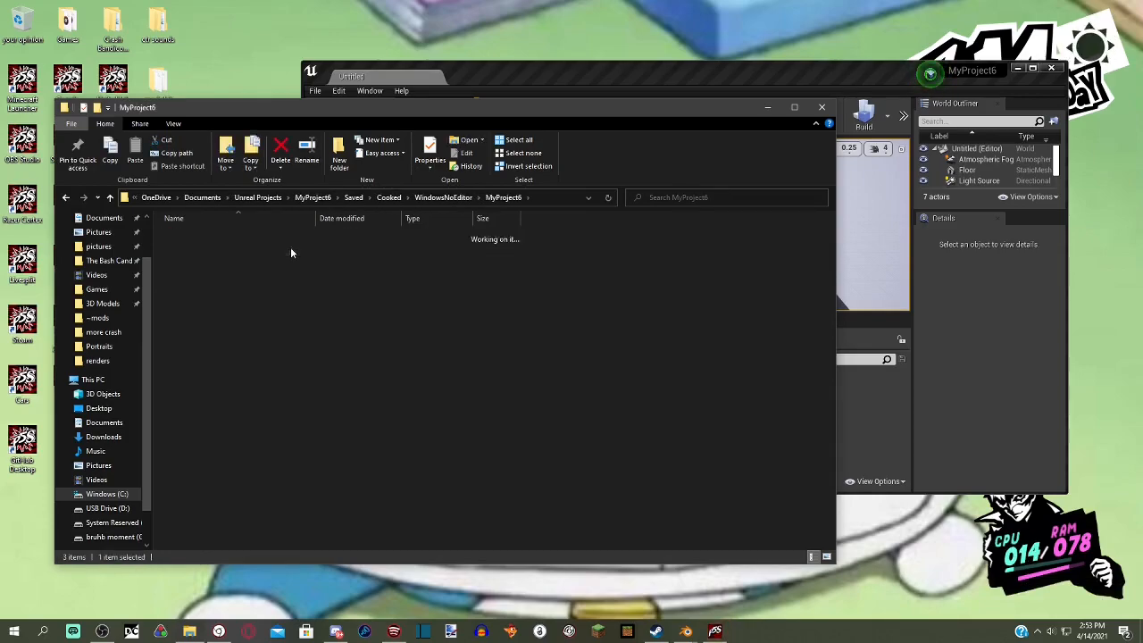
# - Open the Lava > Lava > Plugins folder inside the desktop's "mod shit" folder in a second File Explorer window
pyautogui.moveTo(319, 105); pyautogui.dragTo(463, 90)
pyautogui.doubleClick(159, 88)
pyautogui.moveTo(352, 123); pyautogui.dragTo(270, 142)
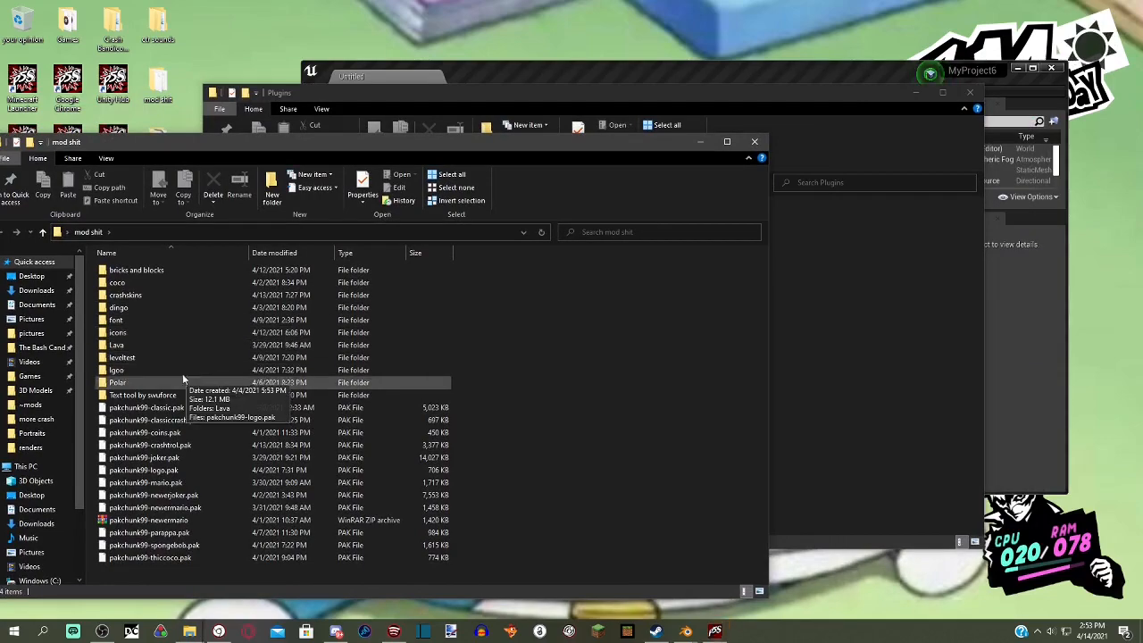
pyautogui.click(139, 345)
pyautogui.doubleClick(140, 344)
pyautogui.doubleClick(145, 271)
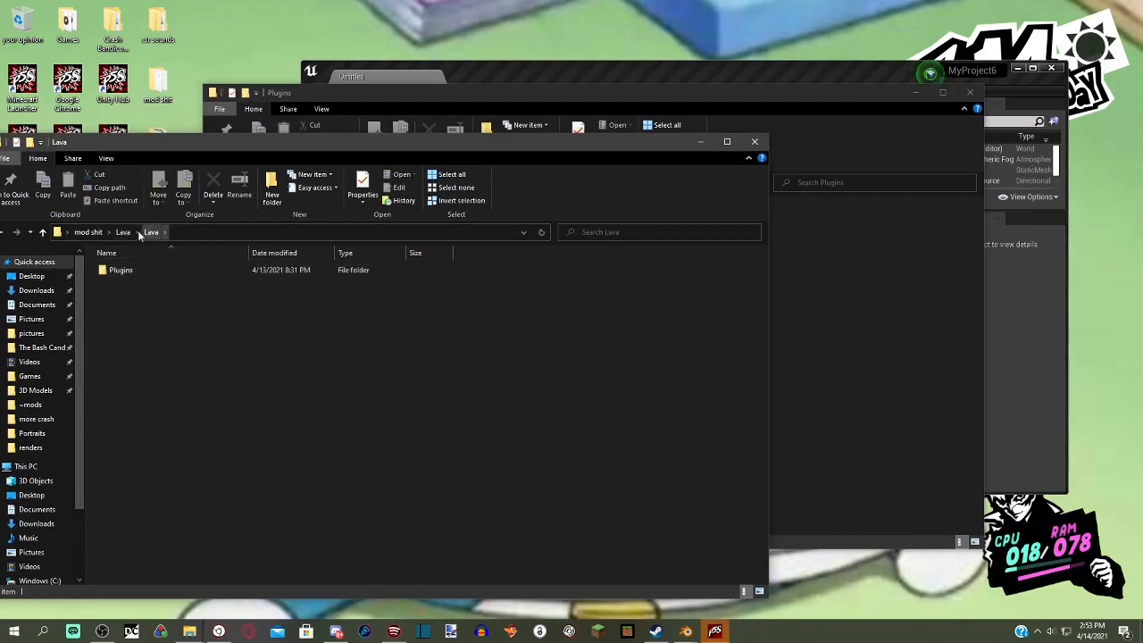
pyautogui.click(93, 233)
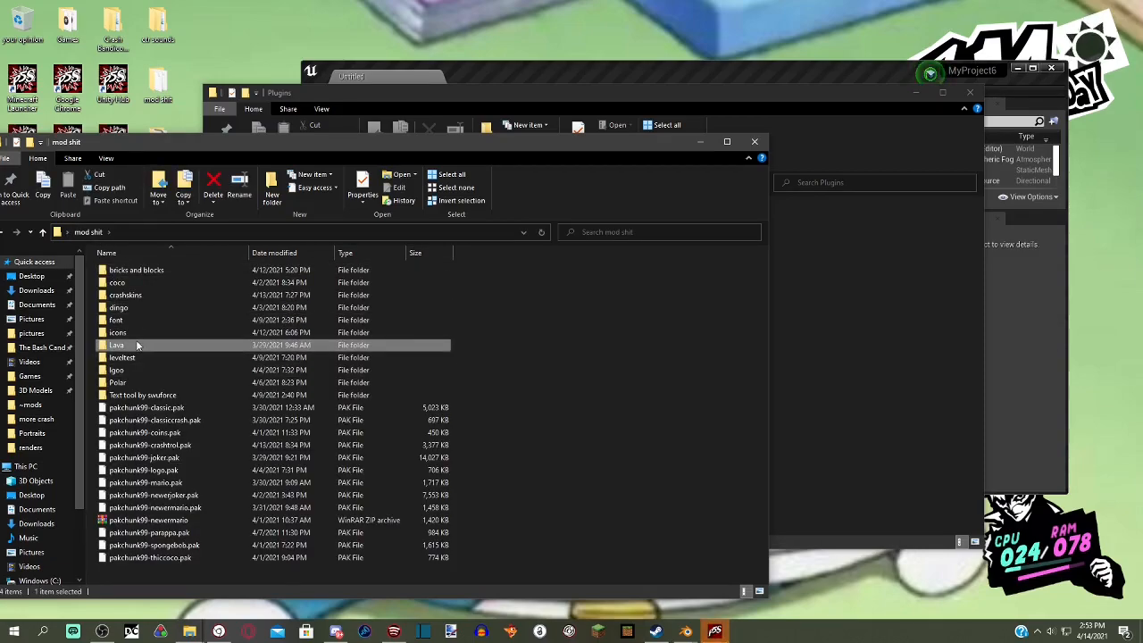
pyautogui.doubleClick(141, 344)
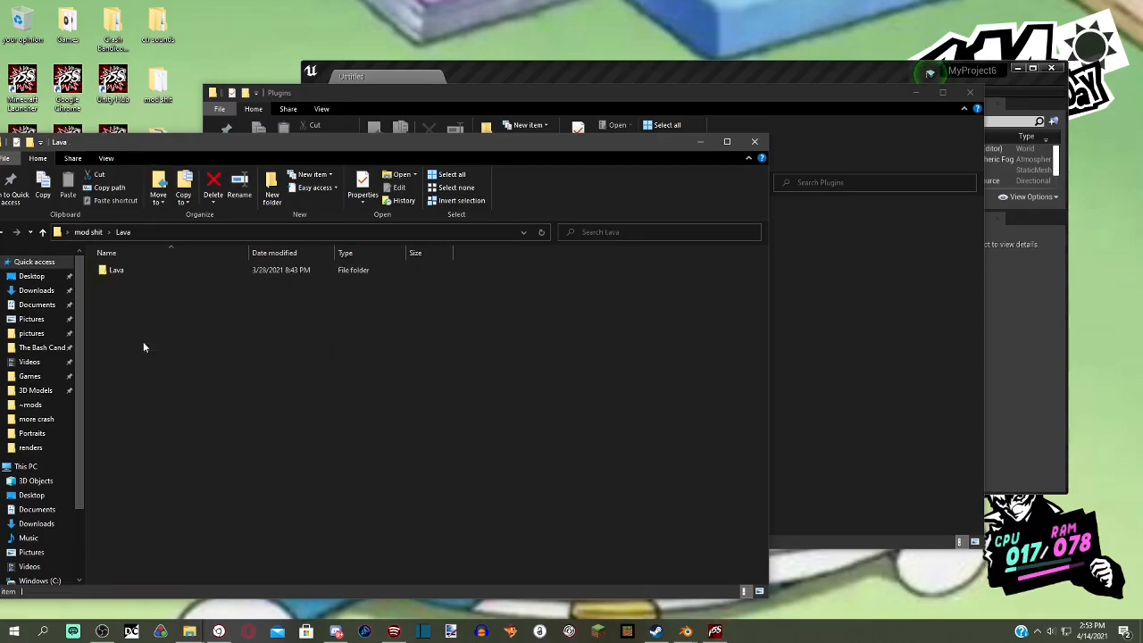
pyautogui.doubleClick(142, 271)
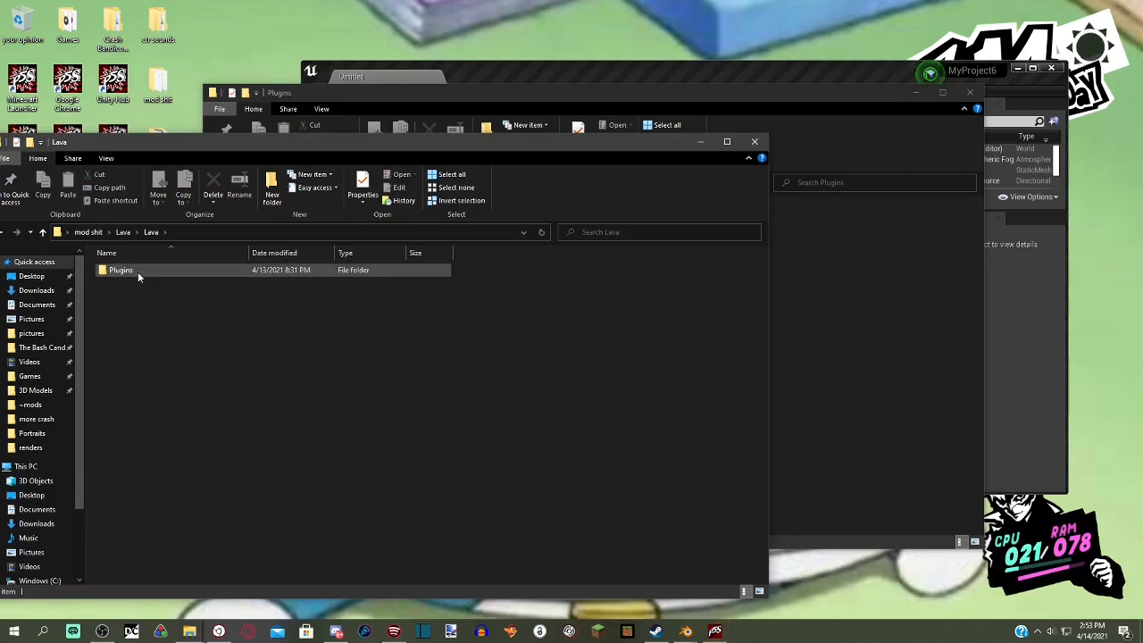
pyautogui.doubleClick(137, 270)
pyautogui.moveTo(197, 381); pyautogui.dragTo(159, 297)
pyautogui.keyDown('ctrl'); pyautogui.click(173, 270); pyautogui.keyUp('ctrl')
pyautogui.rightClick(175, 270)
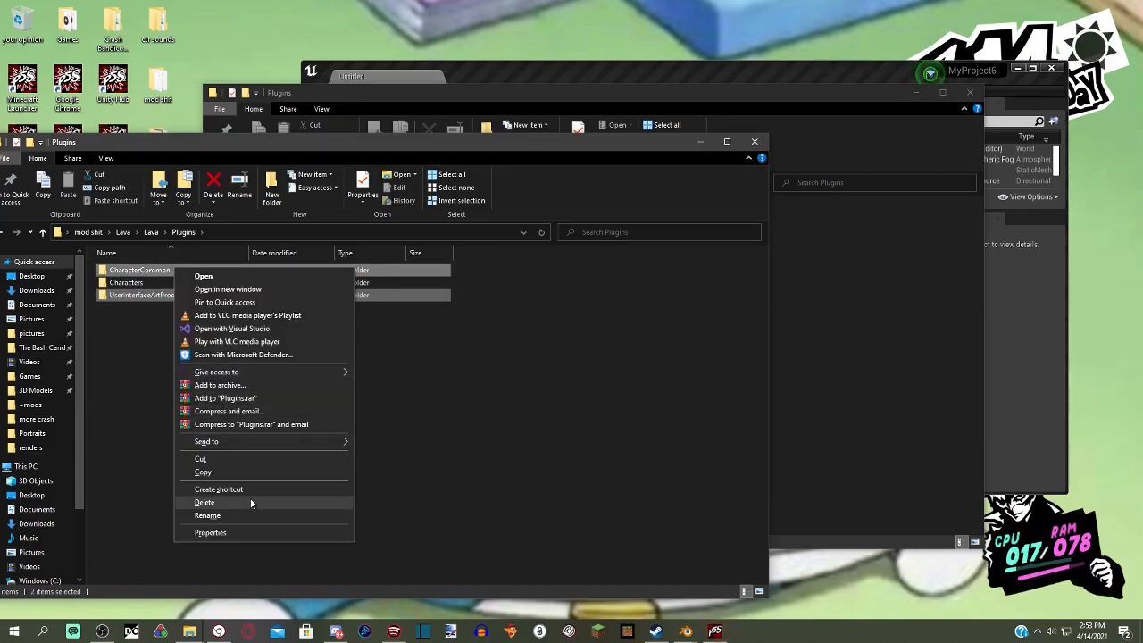
pyautogui.click(250, 502)
pyautogui.click(779, 359)
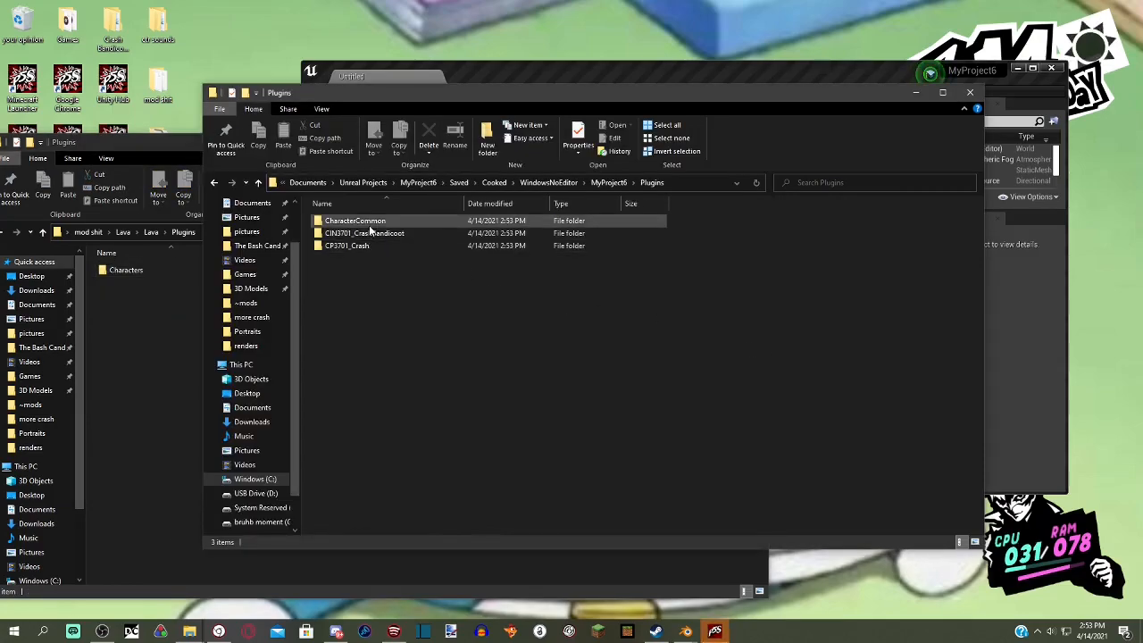
pyautogui.click(202, 322)
pyautogui.hotkey('ctrl', 'z')
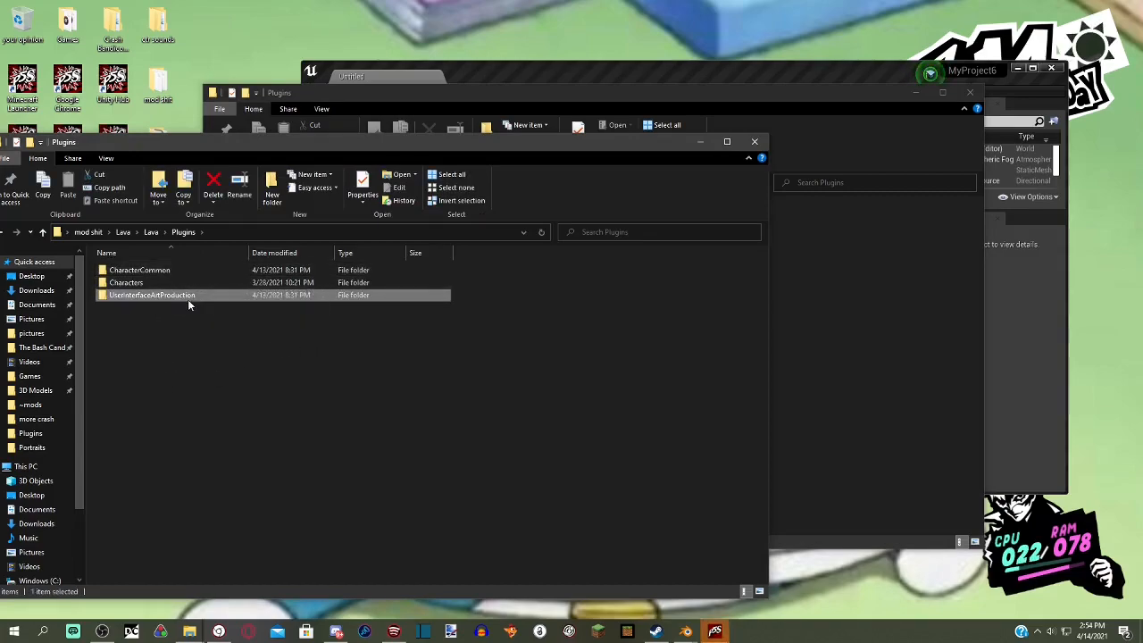
# - Delete the UserInterfaceArtProduction and CharacterCommon folders from the Lava Plugins folder and put the newly cooked CharacterCommon folder there
pyautogui.rightClick(187, 300)
pyautogui.click(219, 575)
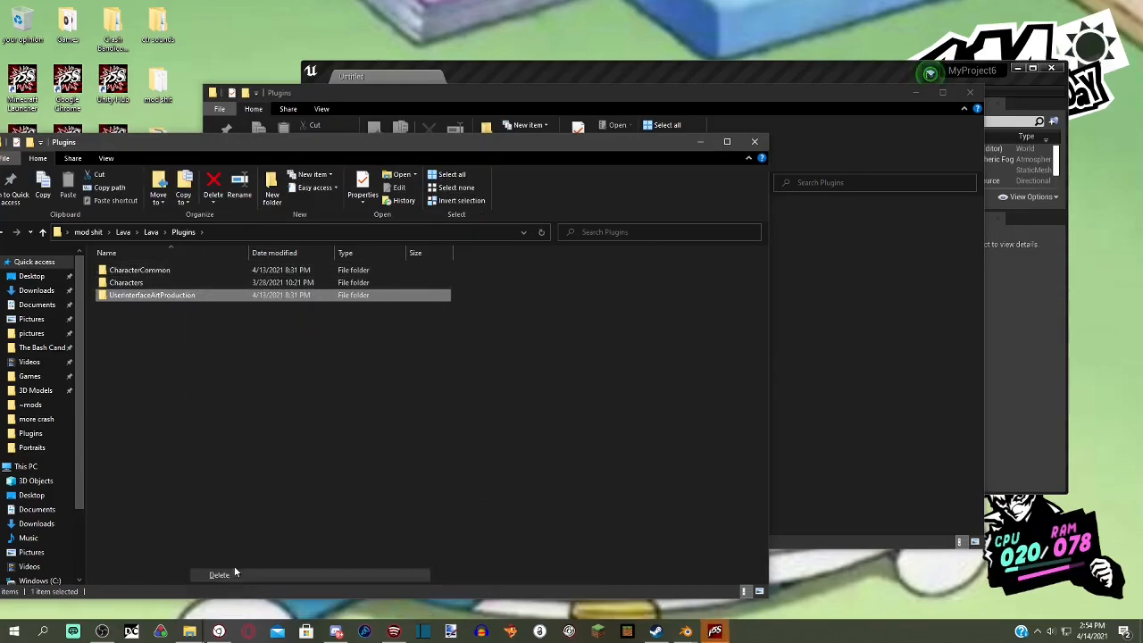
pyautogui.rightClick(173, 270)
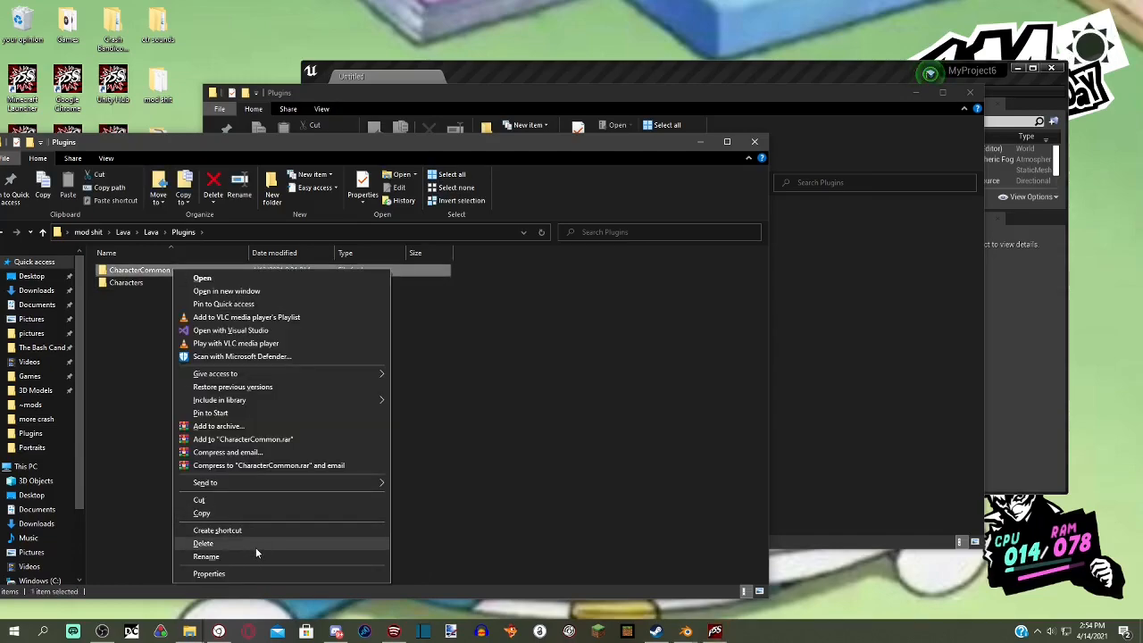
pyautogui.click(256, 548)
pyautogui.click(794, 398)
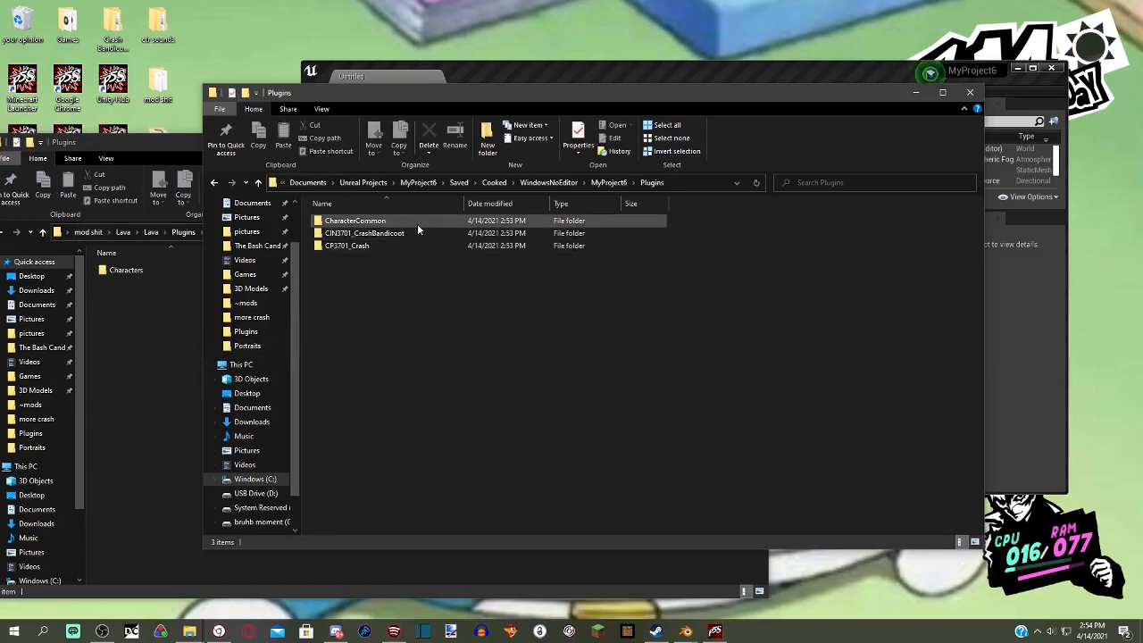
pyautogui.moveTo(409, 221); pyautogui.dragTo(147, 359)
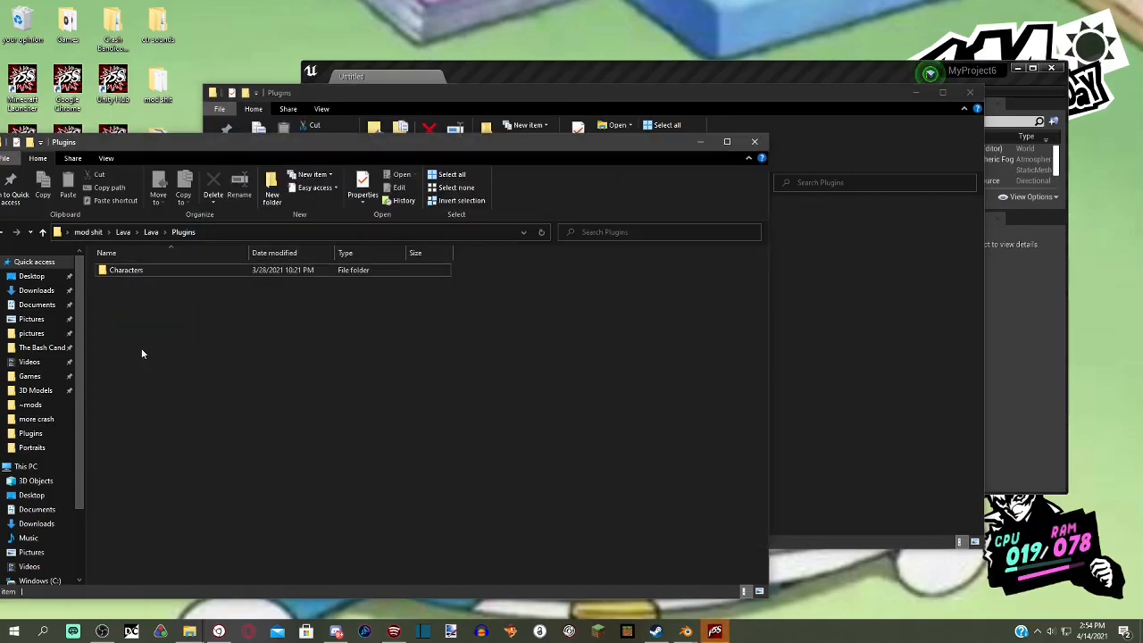
# - Delete all files in the Content > Animation folder of the CharacterCommon folder in Lava's Plugins
pyautogui.doubleClick(143, 270)
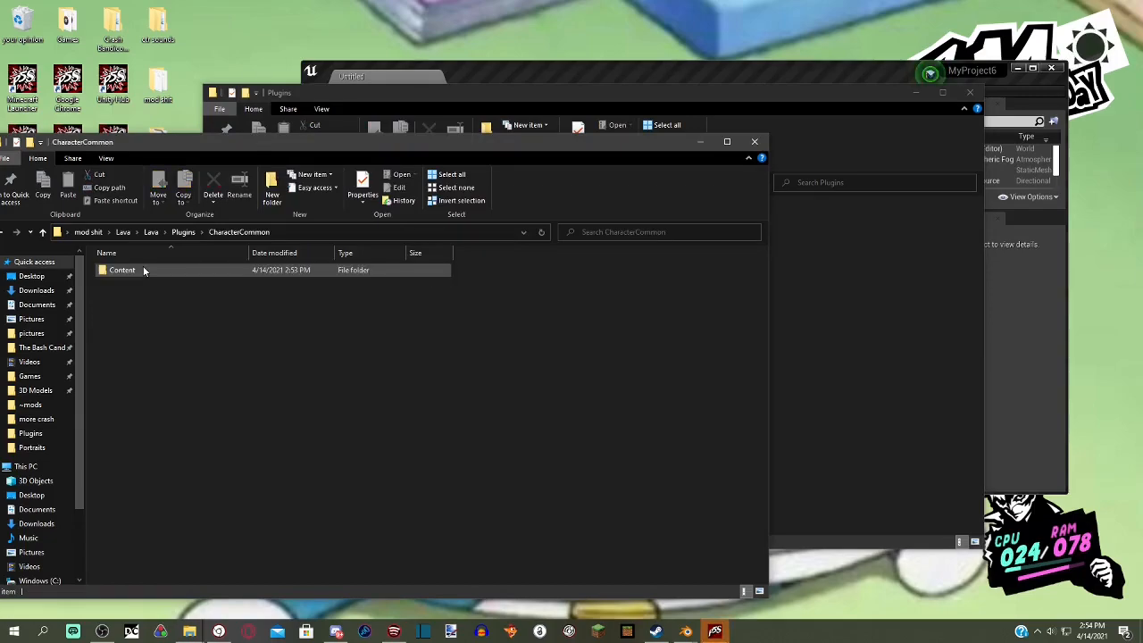
pyautogui.doubleClick(142, 269)
pyautogui.doubleClick(143, 270)
pyautogui.moveTo(217, 376); pyautogui.dragTo(143, 271)
pyautogui.rightClick(146, 274)
pyautogui.click(207, 449)
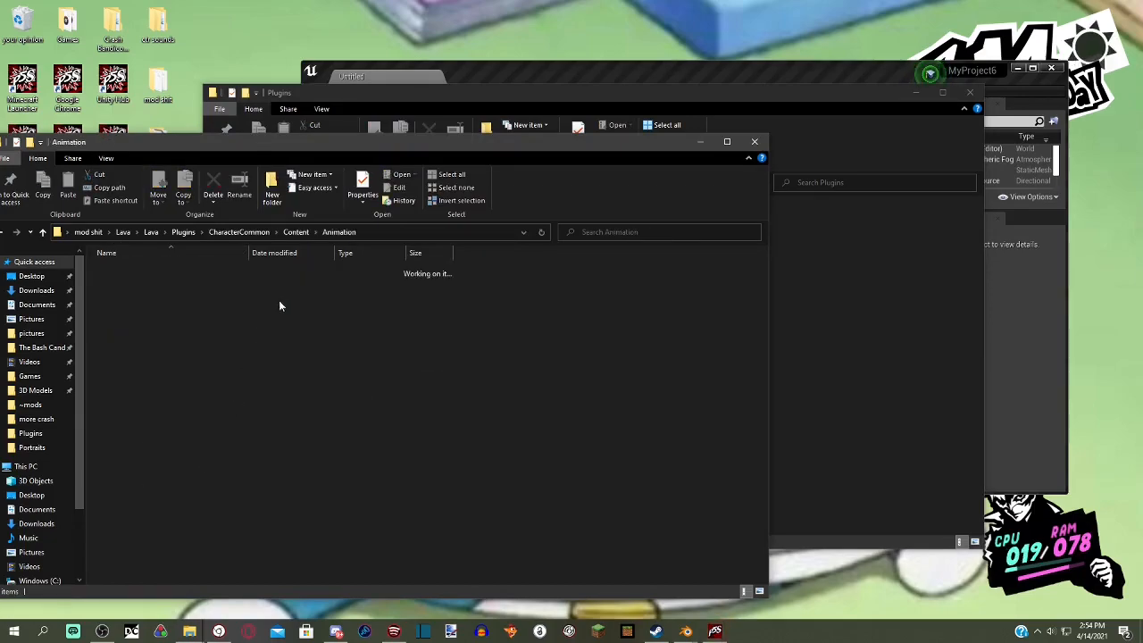
# - Go back to Lava's Plugins folder and open its Characters > Player folder
pyautogui.click(299, 234)
pyautogui.click(239, 232)
pyautogui.click(188, 232)
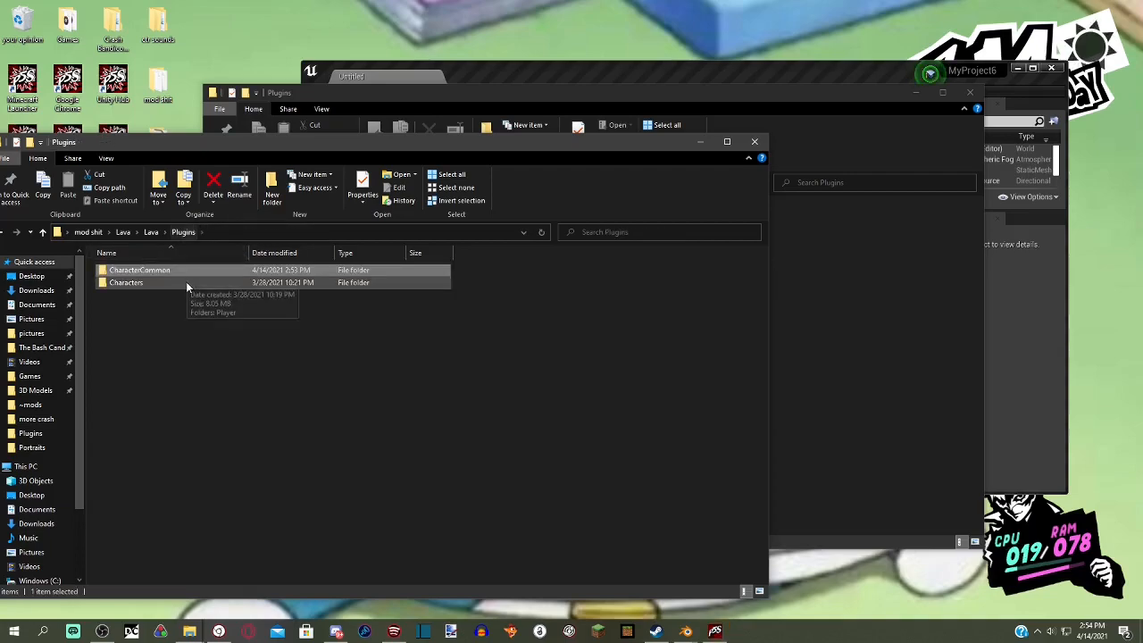
pyautogui.doubleClick(185, 283)
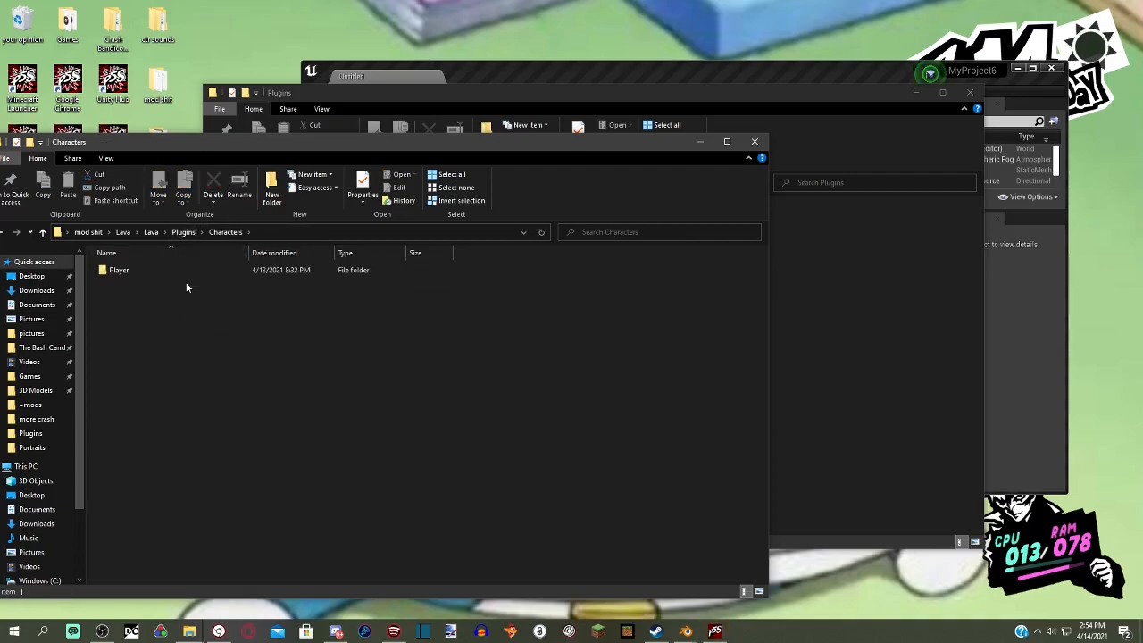
pyautogui.click(183, 233)
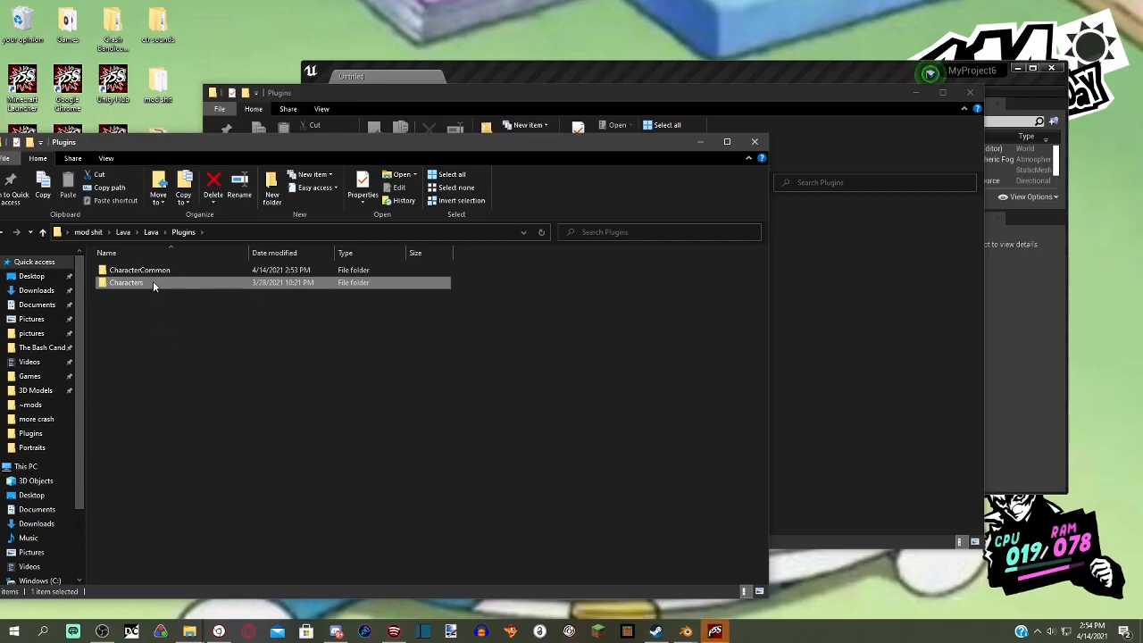
pyautogui.doubleClick(153, 283)
pyautogui.doubleClick(159, 275)
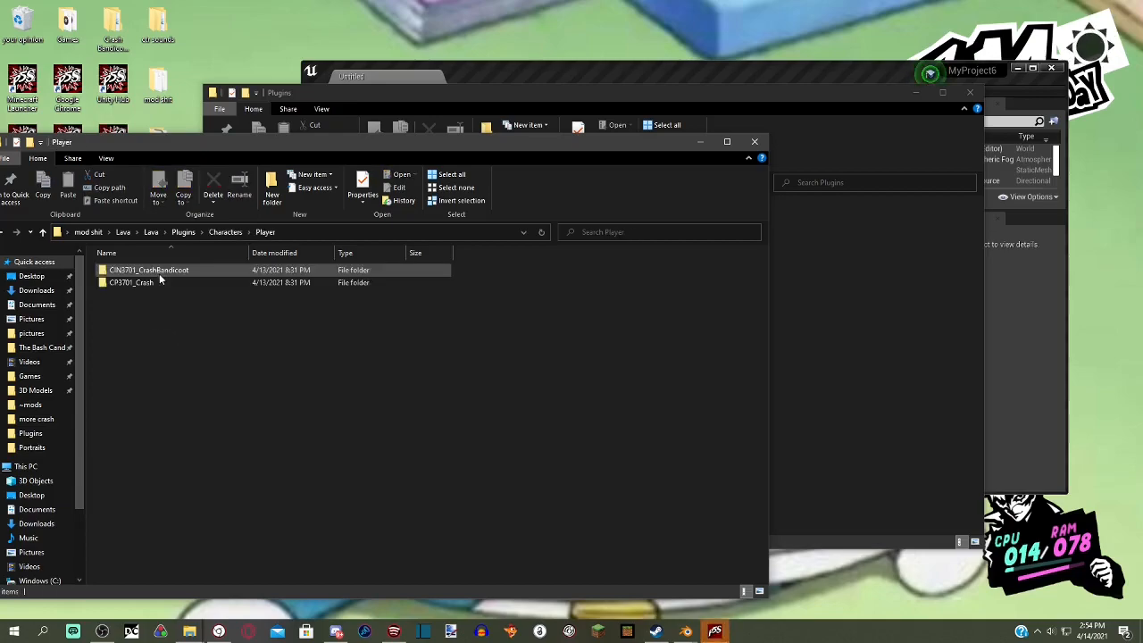
# - Delete the old CIN3701_CrashBandicoot and CP3701_Crash folders from Lava's Player folder and put the newly cooked versions there
pyautogui.moveTo(150, 305); pyautogui.dragTo(131, 232)
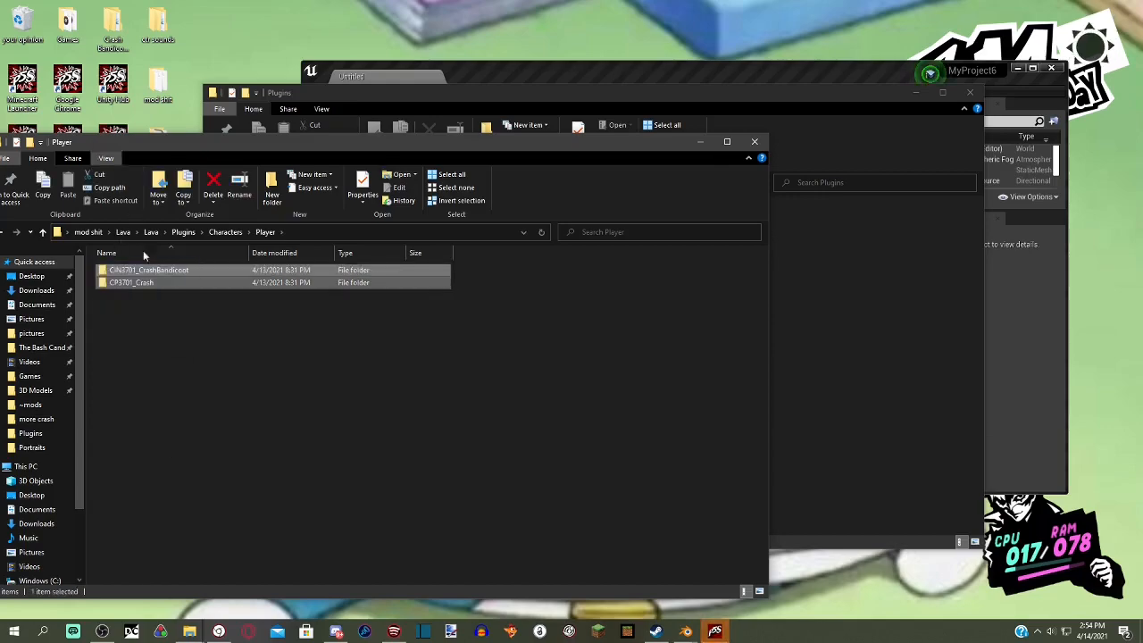
pyautogui.rightClick(171, 271)
pyautogui.click(234, 506)
pyautogui.click(791, 358)
pyautogui.moveTo(828, 370); pyautogui.dragTo(393, 221)
pyautogui.hotkey('ctrl', 'c')
pyautogui.click(152, 283)
pyautogui.hotkey('ctrl', 'v')
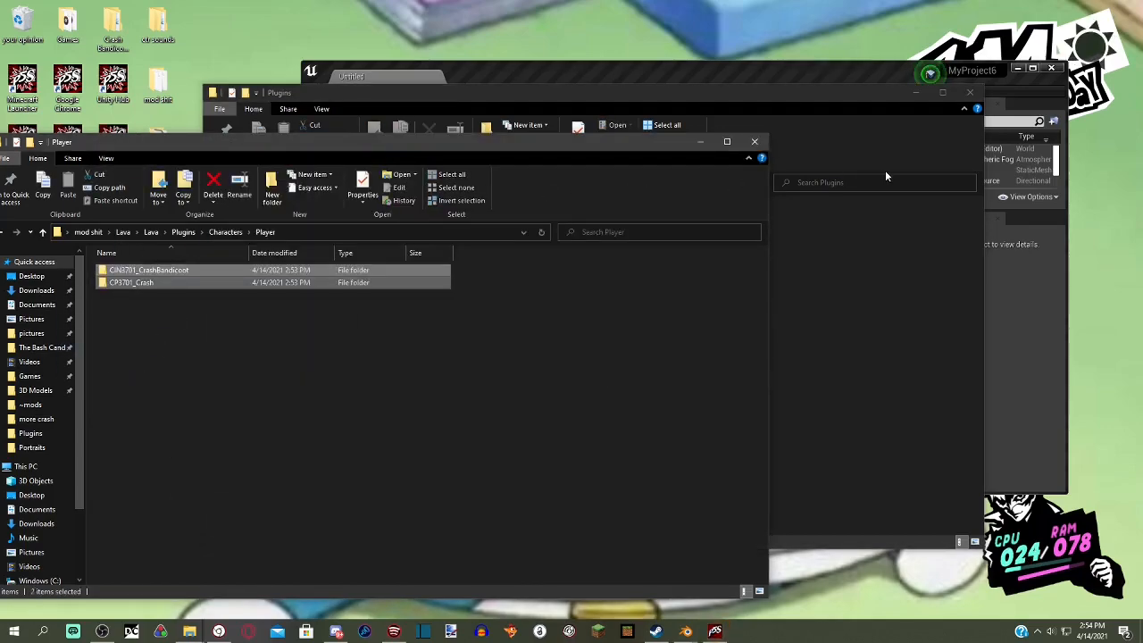
# - Close the cooked Plugins window and delete the two PH_CP3701_Crash files in Lava's CP3701_Crash > Content > Mesh folder
pyautogui.click(977, 95)
pyautogui.moveTo(538, 146); pyautogui.dragTo(637, 128)
pyautogui.doubleClick(291, 262)
pyautogui.doubleClick(286, 253)
pyautogui.doubleClick(283, 265)
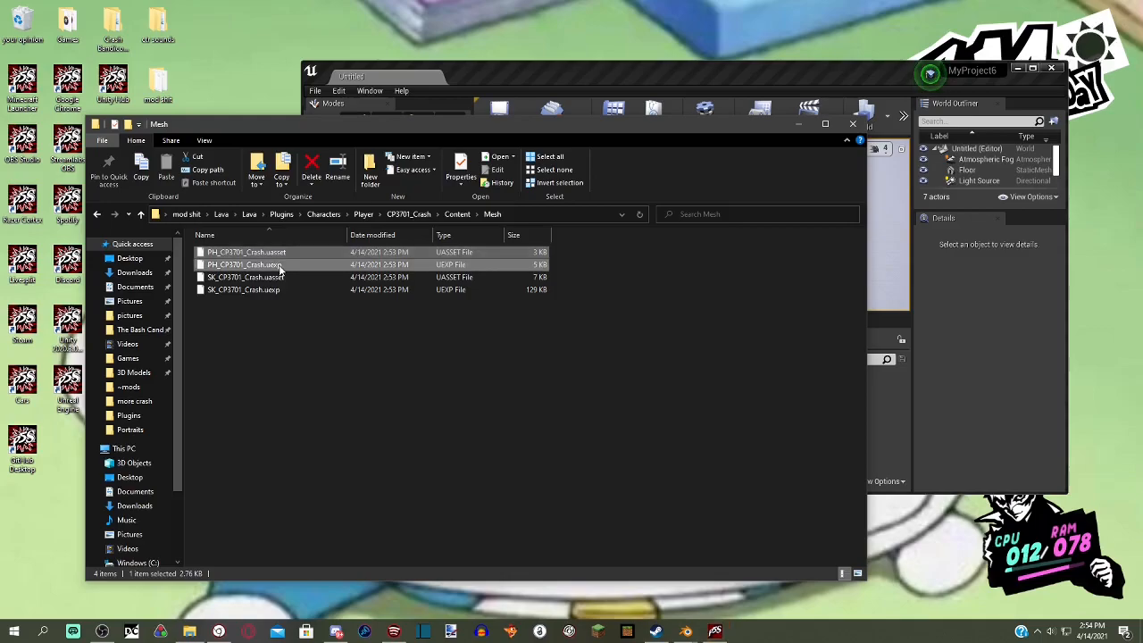
pyautogui.rightClick(280, 267)
pyautogui.click(350, 437)
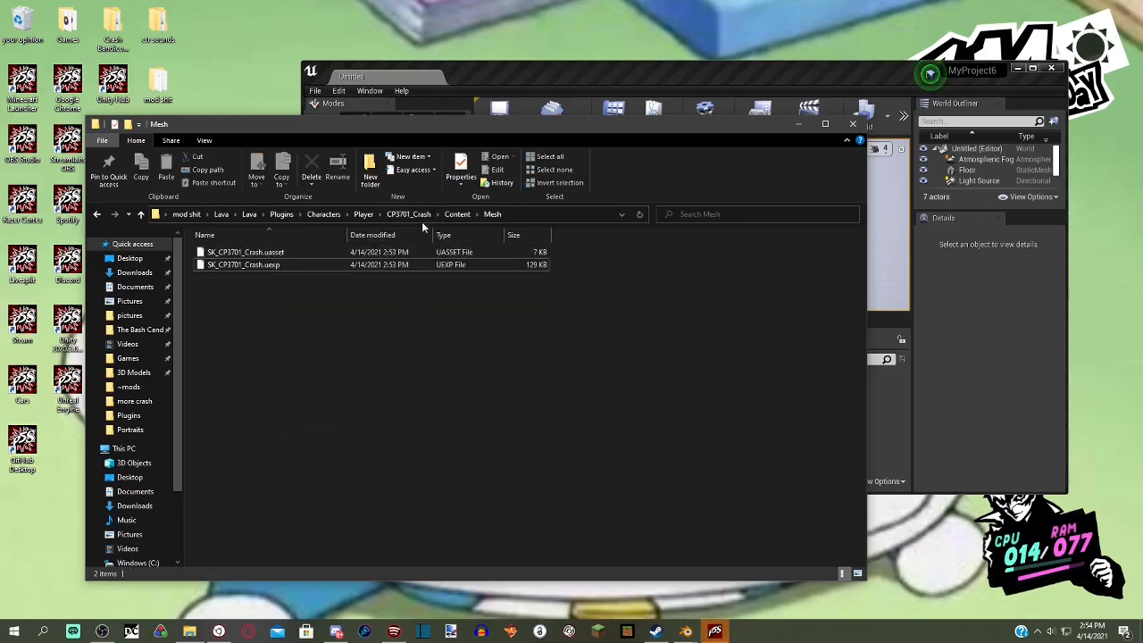
pyautogui.moveTo(306, 319); pyautogui.dragTo(232, 259)
pyautogui.click(281, 335)
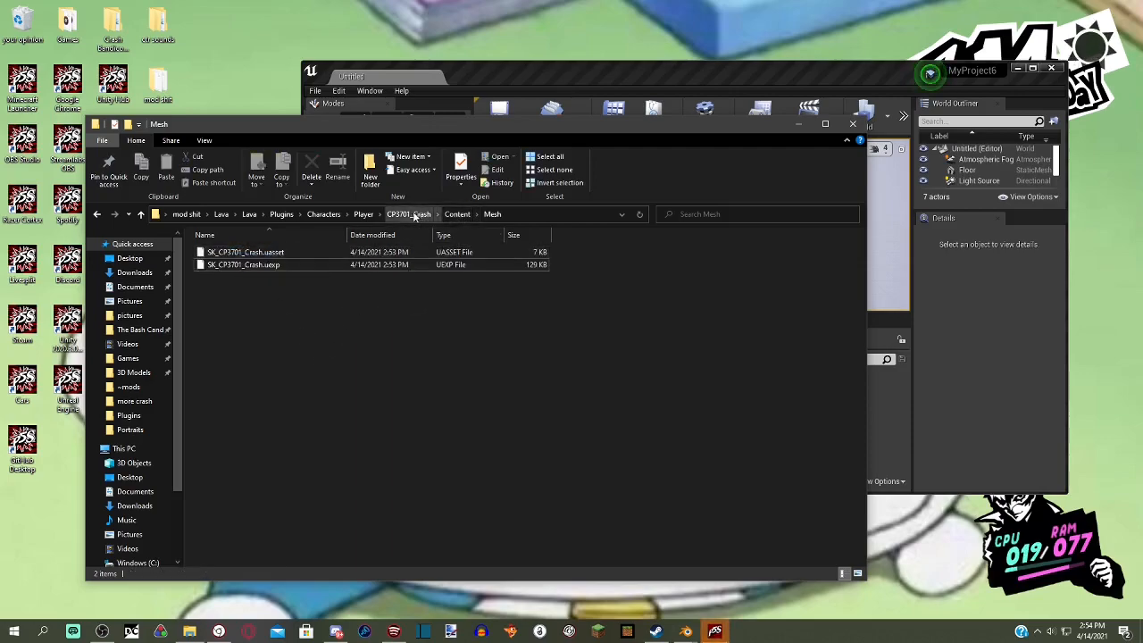
# - Delete the PH_CIN3701_Crash and SKEL_CIN3701_Crash files in the CIN3701_CrashBandicoot > Content > Mesh folder
pyautogui.click(353, 215)
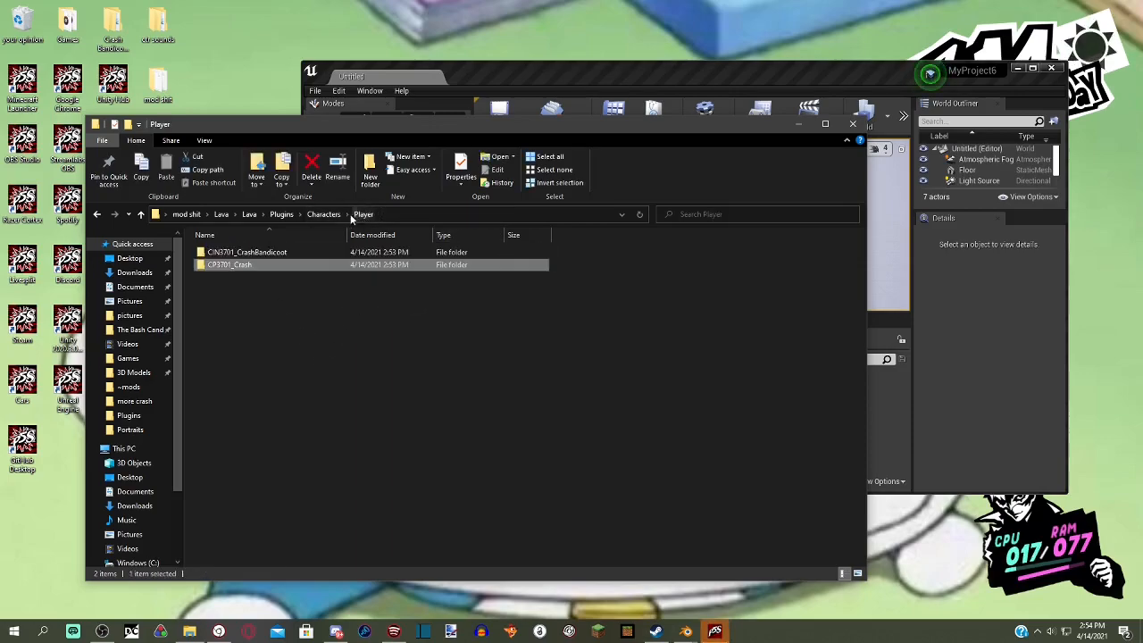
pyautogui.click(297, 255)
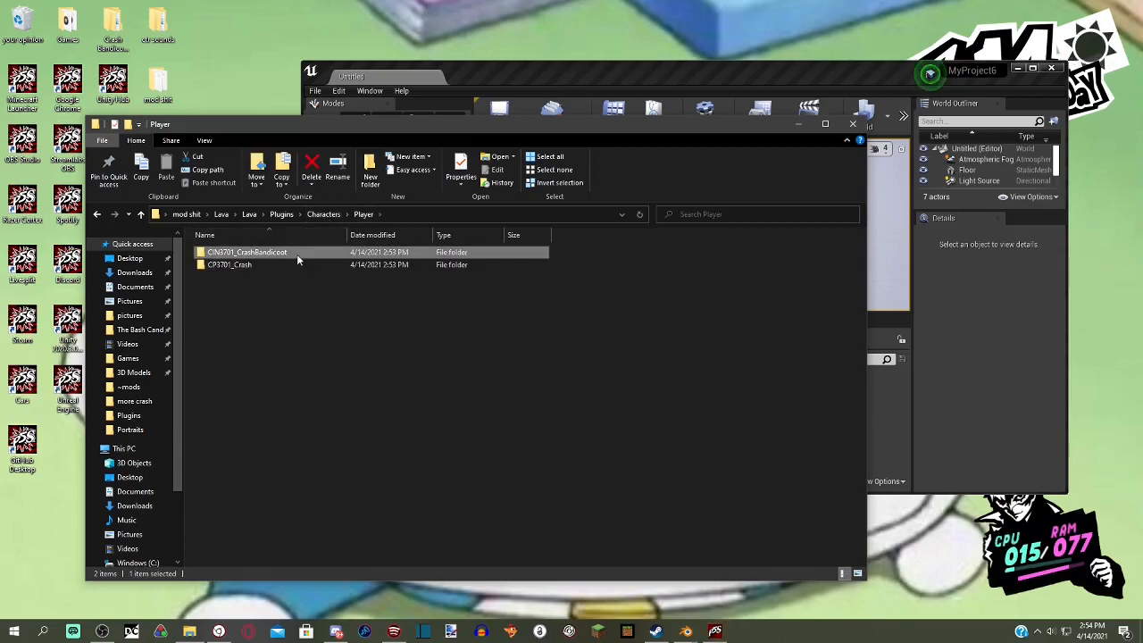
pyautogui.doubleClick(296, 254)
pyautogui.doubleClick(297, 253)
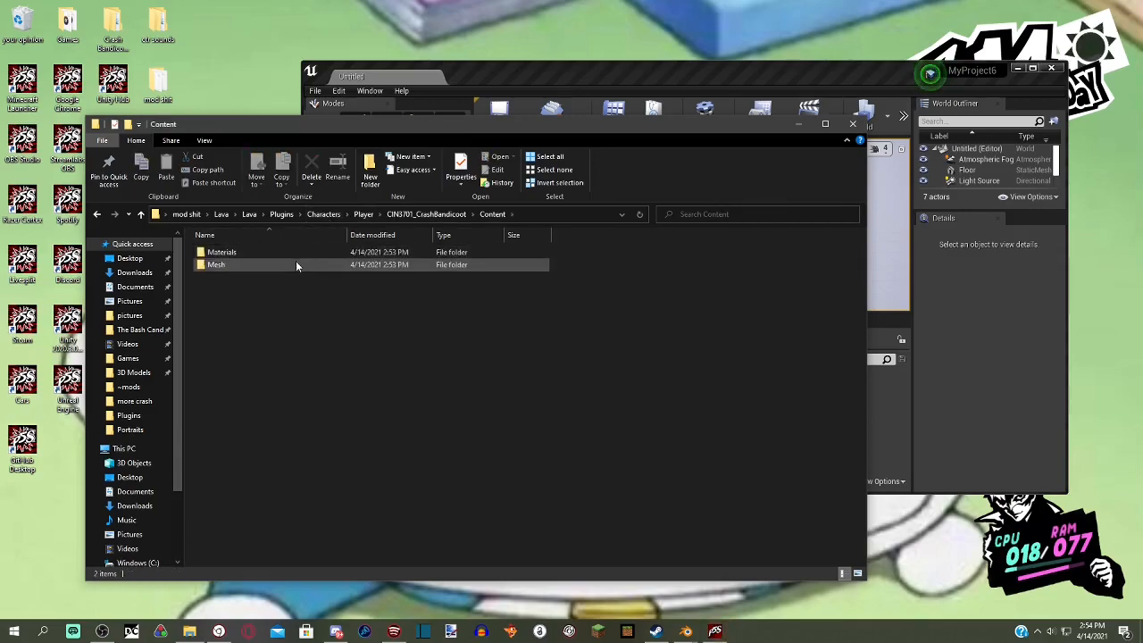
pyautogui.doubleClick(296, 260)
pyautogui.click(298, 248)
pyautogui.keyDown('shift'); pyautogui.click(304, 267); pyautogui.keyUp('shift')
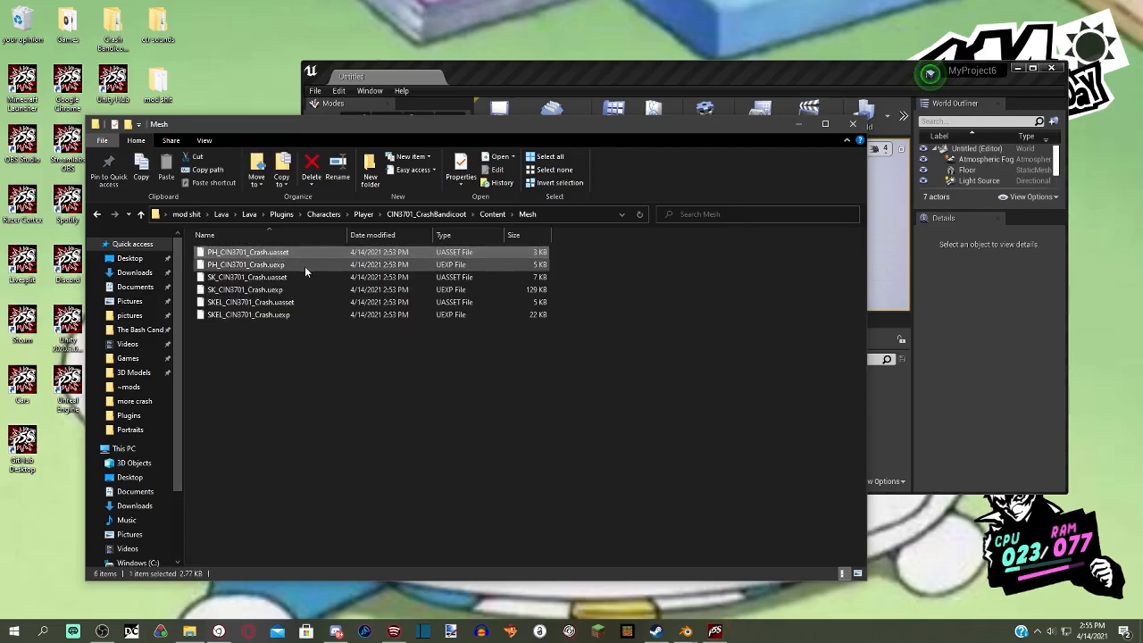
pyautogui.keyDown('ctrl'); pyautogui.click(300, 305); pyautogui.keyUp('ctrl')
pyautogui.keyDown('ctrl'); pyautogui.click(300, 315); pyautogui.keyUp('ctrl')
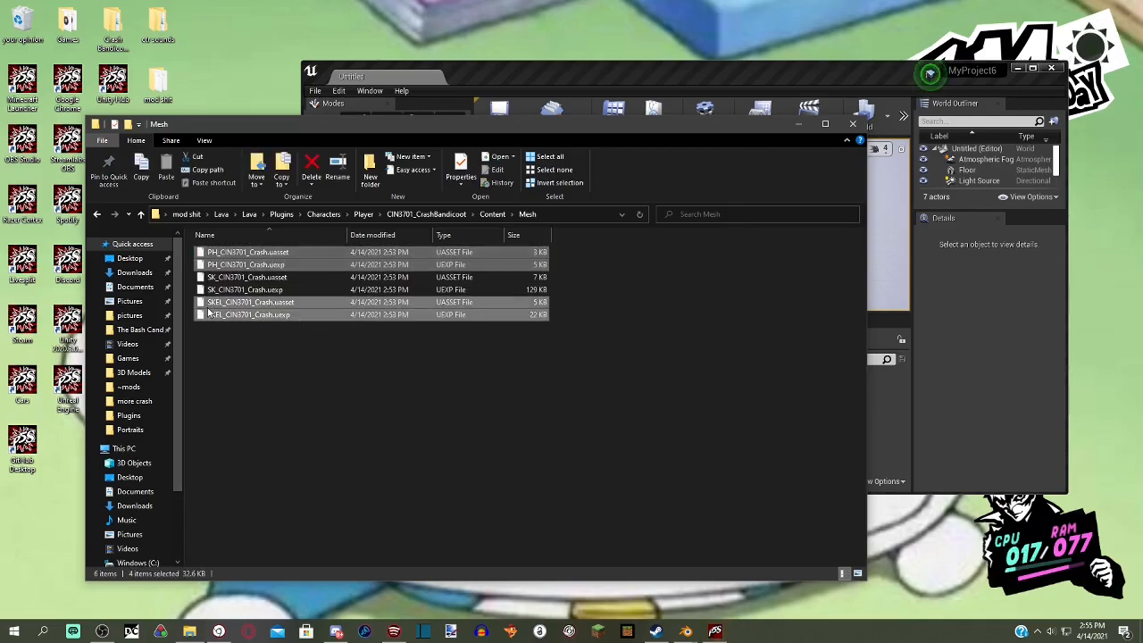
pyautogui.rightClick(226, 267)
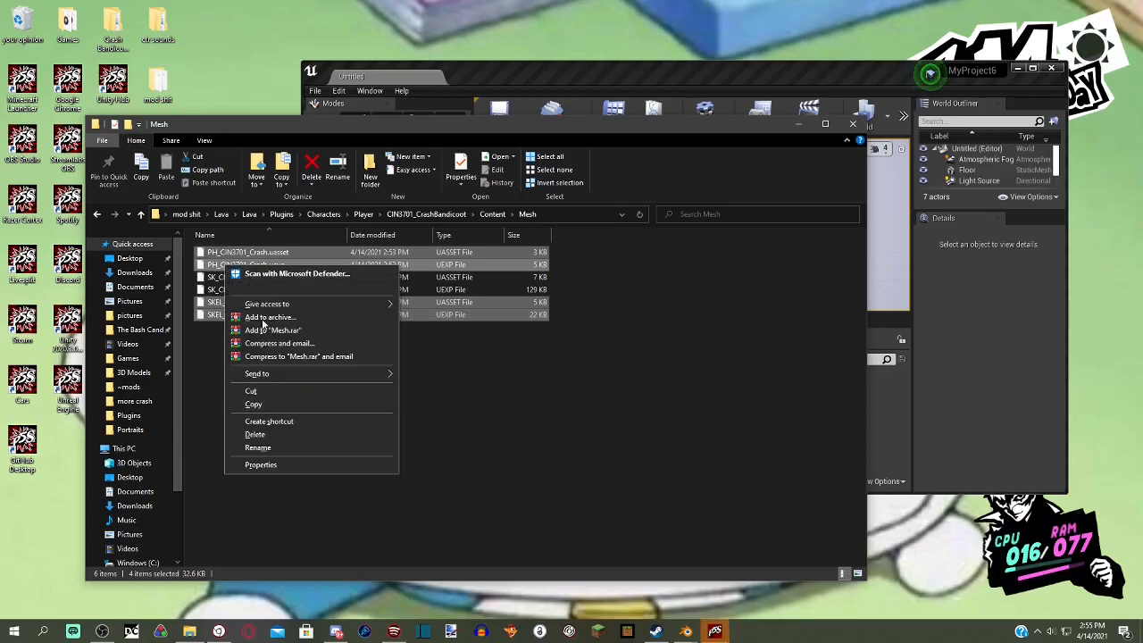
pyautogui.click(254, 434)
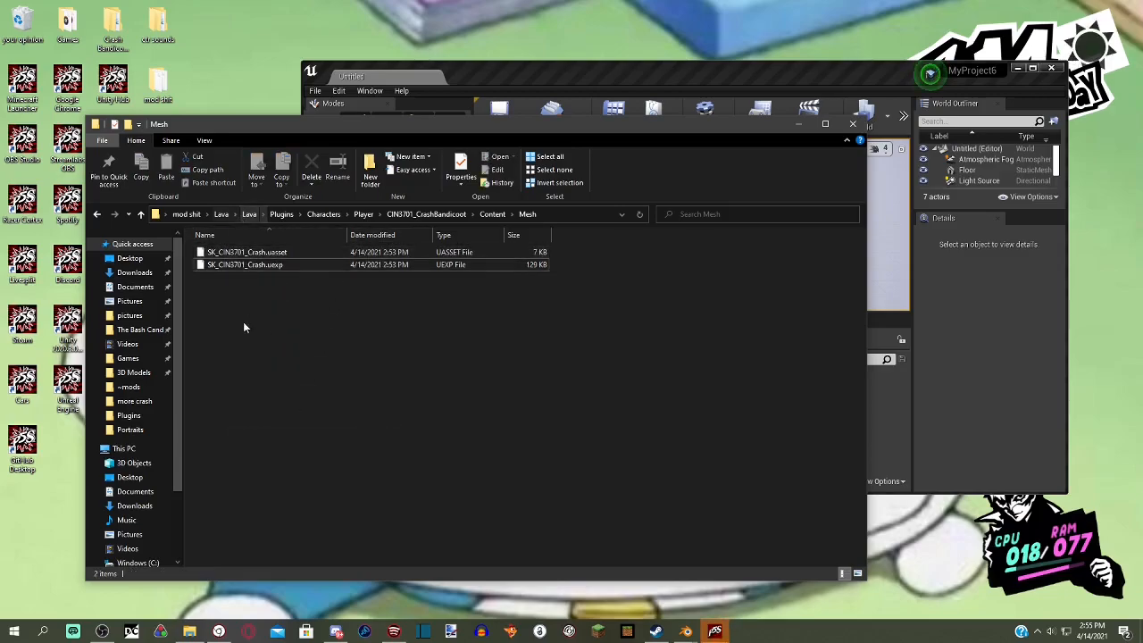
# - Return to the "mod shit" folder and open Unreal Stuff > unrealpack on drive G: in a second File Explorer window
pyautogui.click(186, 216)
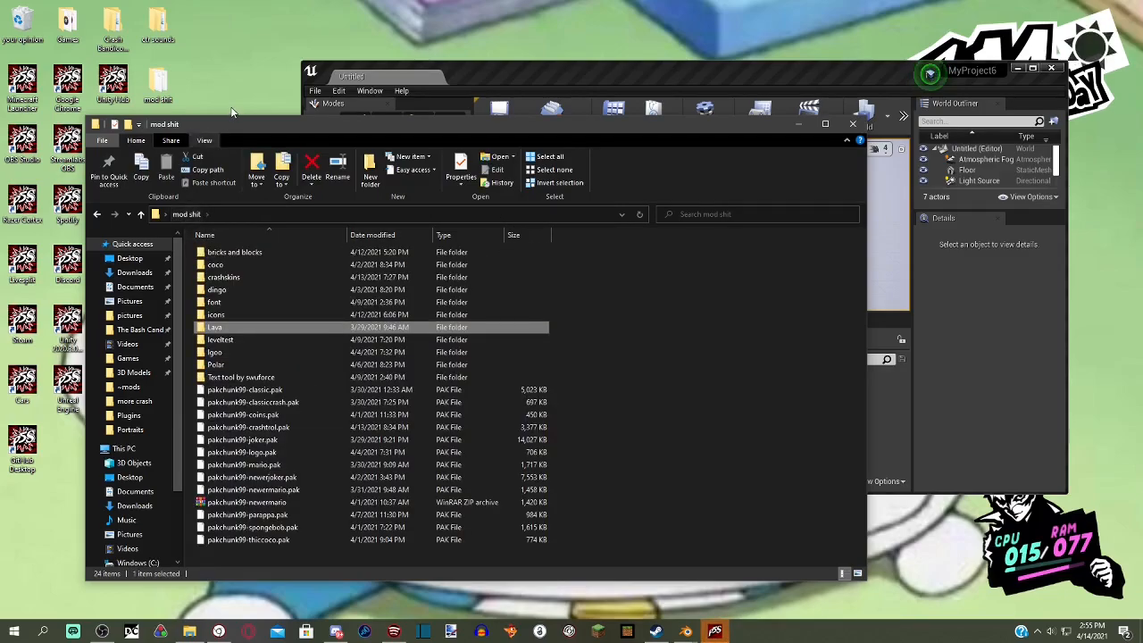
pyautogui.moveTo(234, 124); pyautogui.dragTo(373, 114)
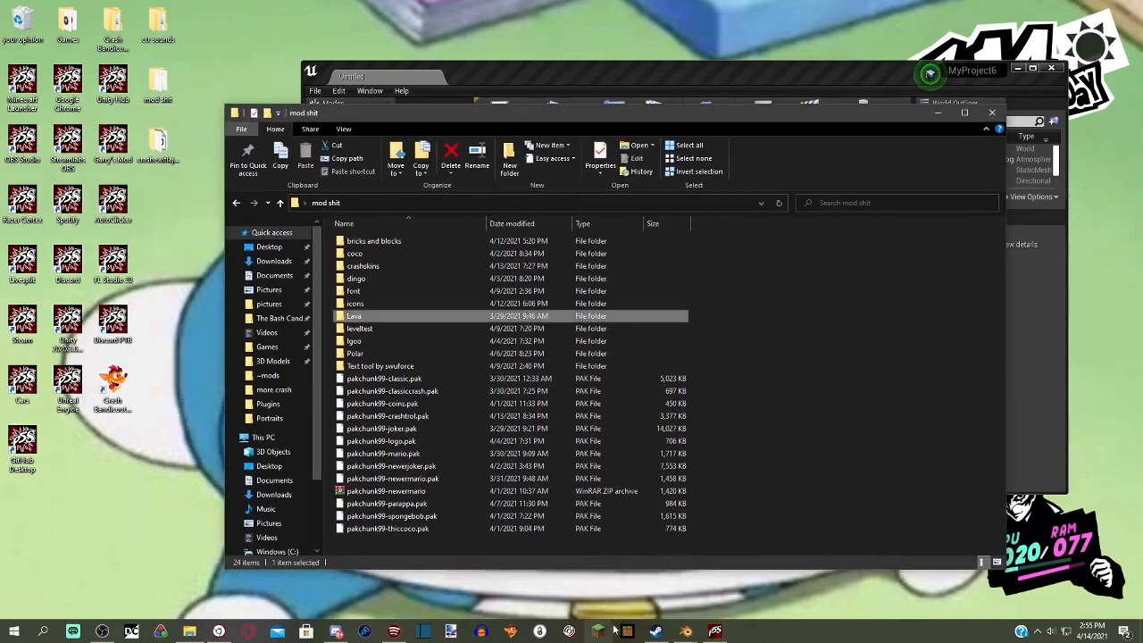
pyautogui.doubleClick(158, 141)
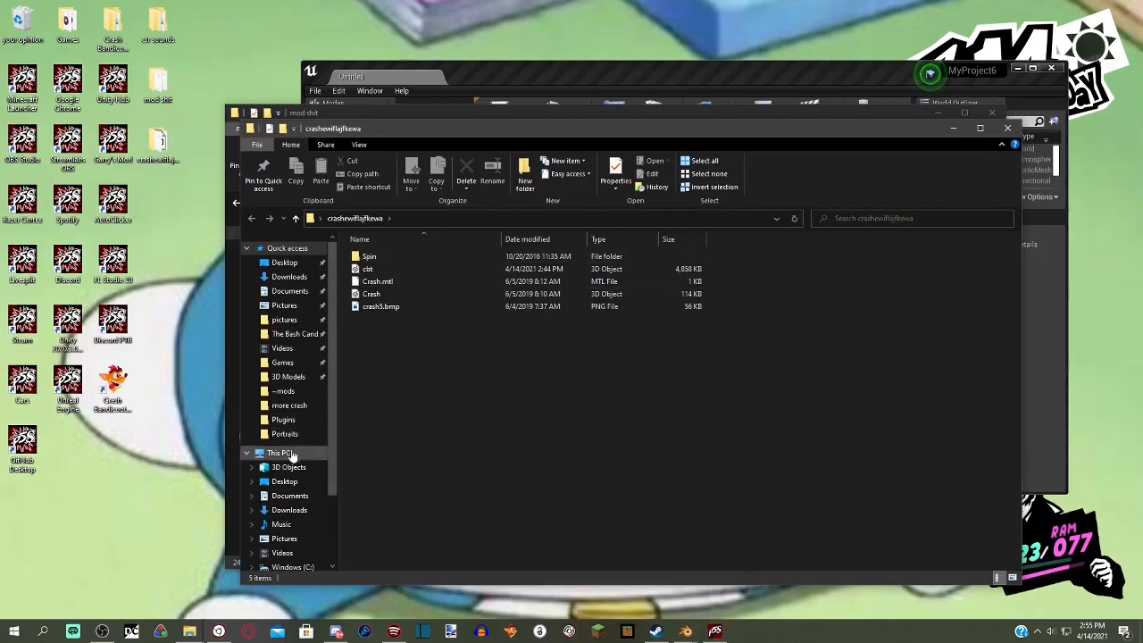
pyautogui.click(292, 454)
pyautogui.doubleClick(828, 342)
pyautogui.moveTo(576, 131); pyautogui.dragTo(373, 127)
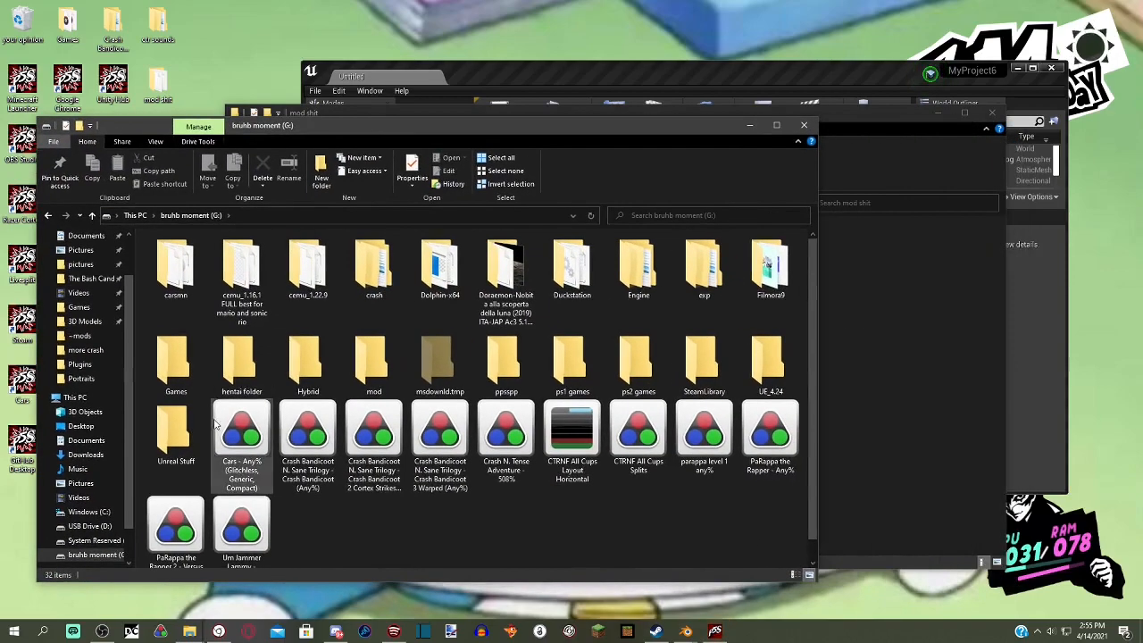
pyautogui.doubleClick(175, 436)
pyautogui.click(184, 341)
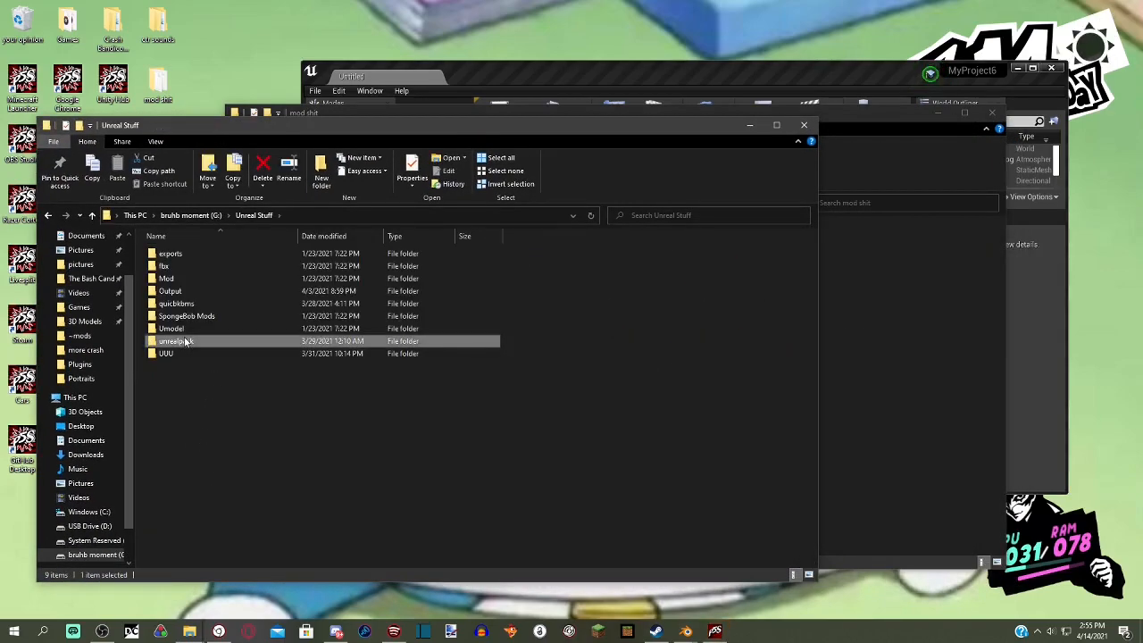
pyautogui.doubleClick(185, 341)
# - Pack the Lava folder from "mod shit" into a pak file with UnrealPak-With-Compression
pyautogui.moveTo(312, 131); pyautogui.dragTo(396, 70)
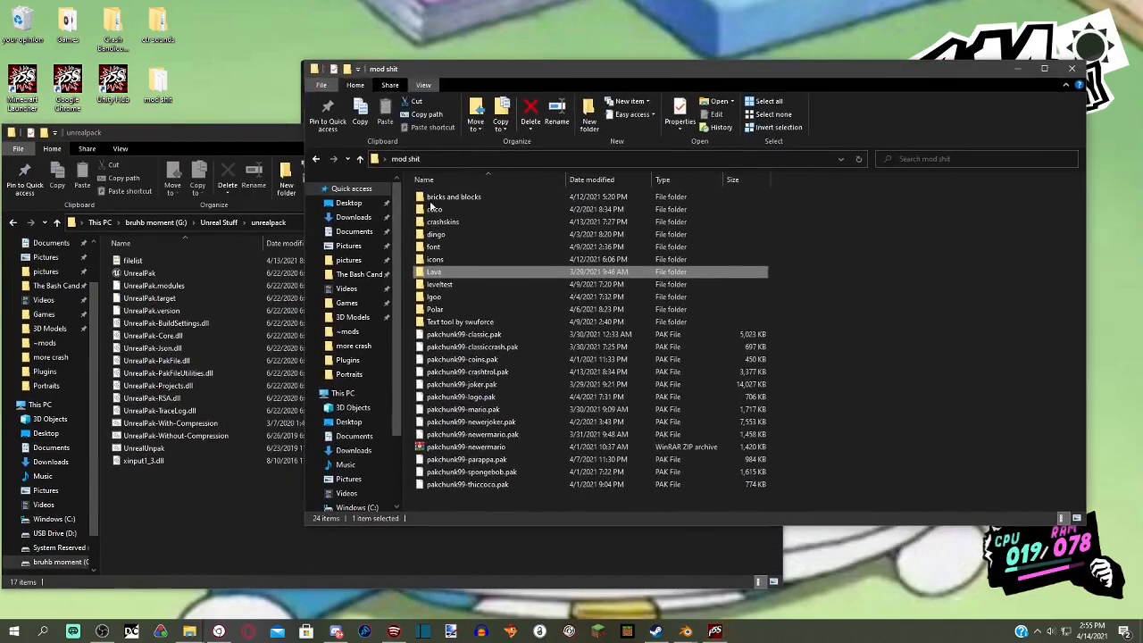
pyautogui.moveTo(433, 272); pyautogui.dragTo(202, 425)
pyautogui.press('Return')
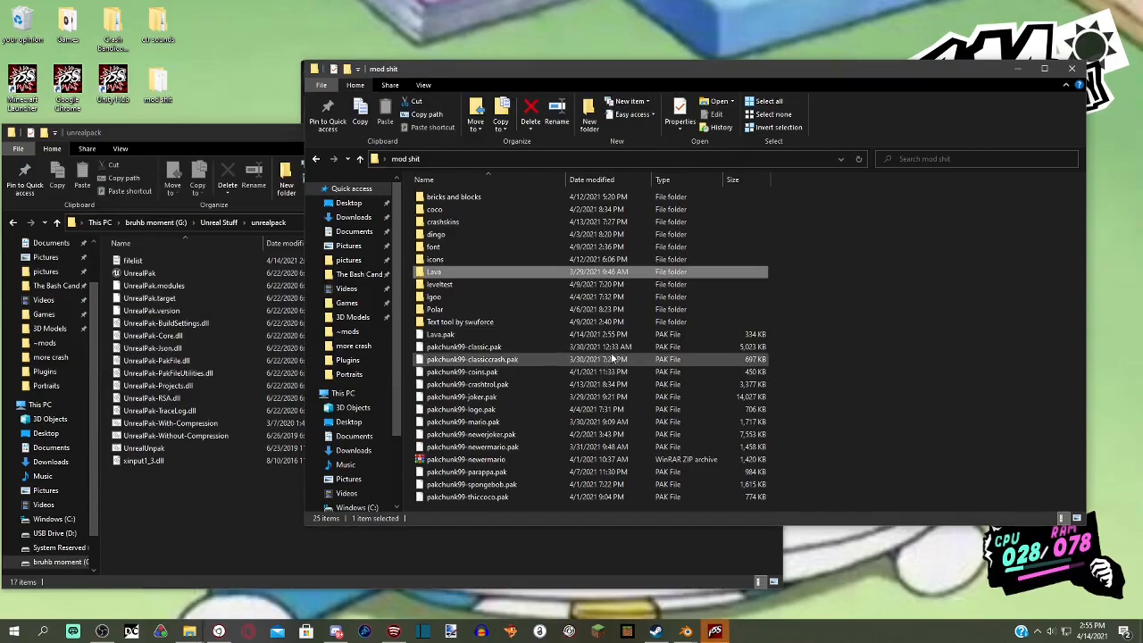
# - Rename Lava.pak in the "mod shit" folder as pakchunk99-ttrcrash.pak
pyautogui.click(440, 335)
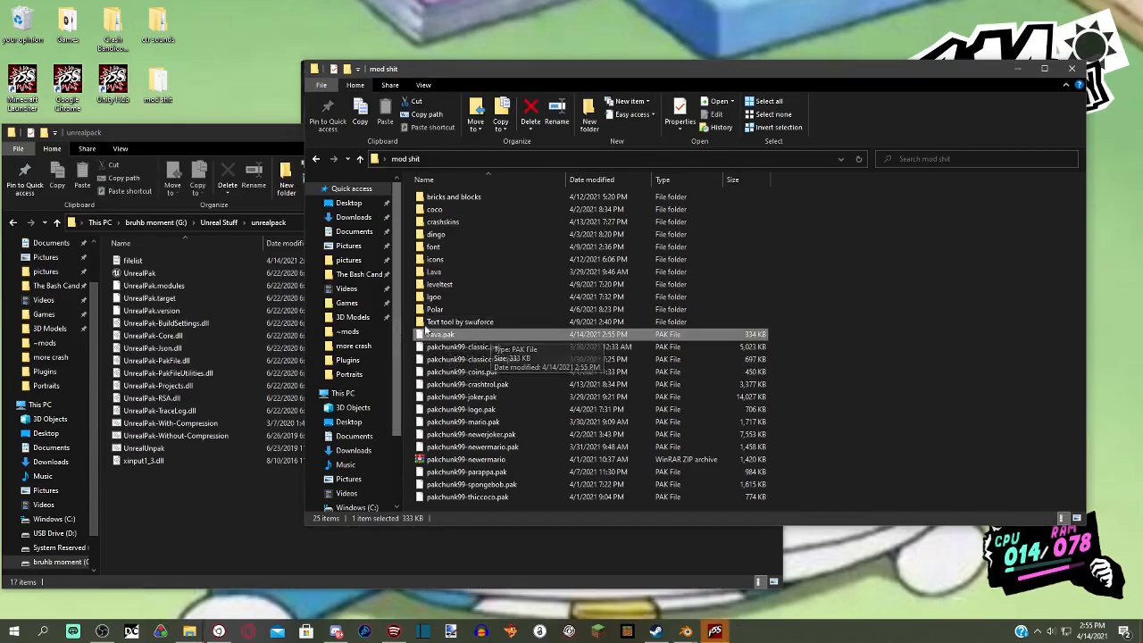
pyautogui.rightClick(447, 331)
pyautogui.click(510, 551)
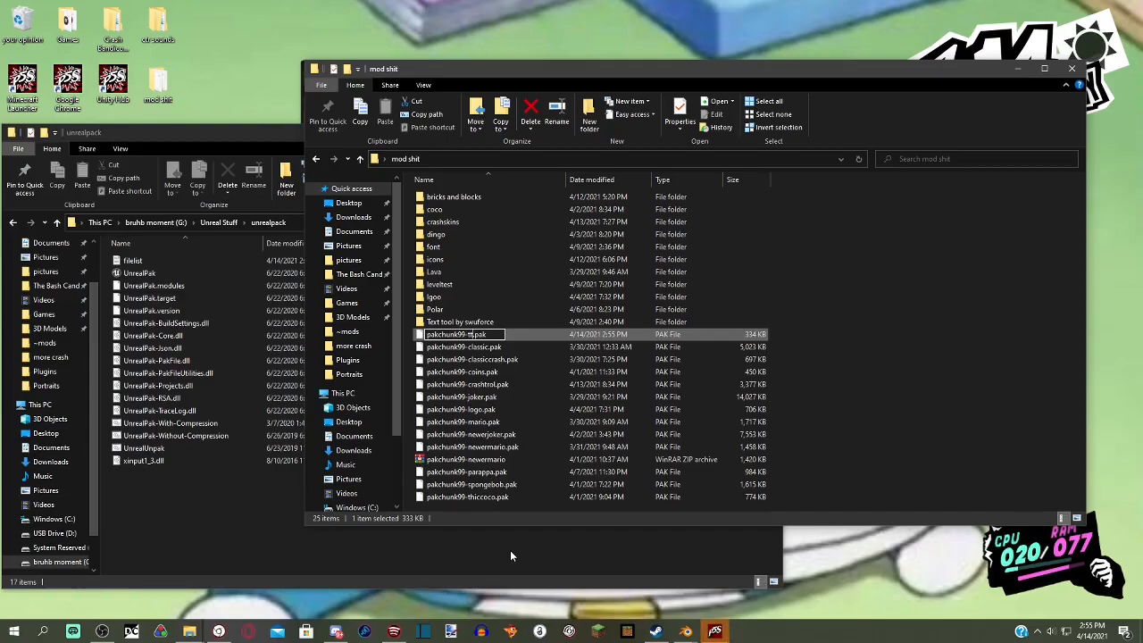
pyautogui.write('h')
pyautogui.press('Return')
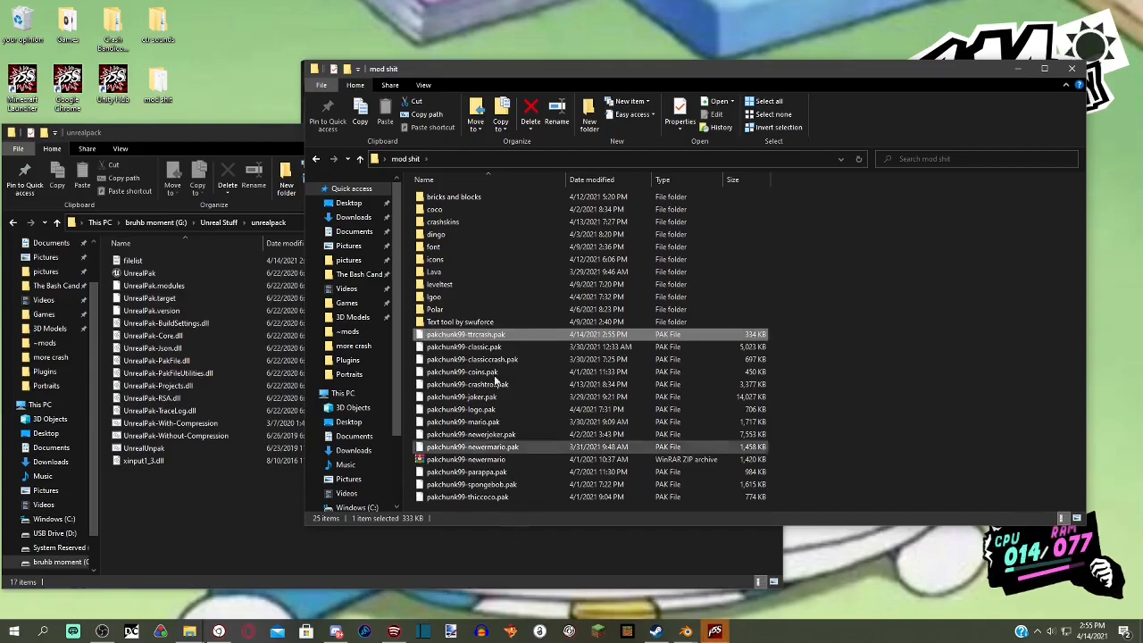
# - Open the game's ~mods folder under Crash Bandicoot 4 > Lava > Content > Paks
pyautogui.click(45, 343)
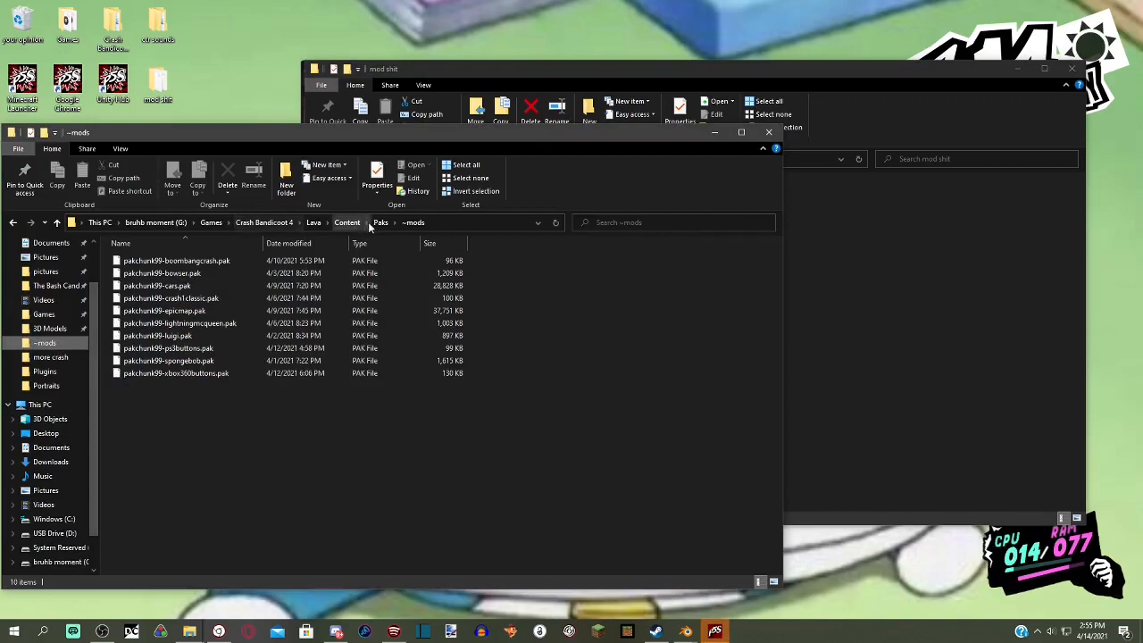
pyautogui.click(265, 222)
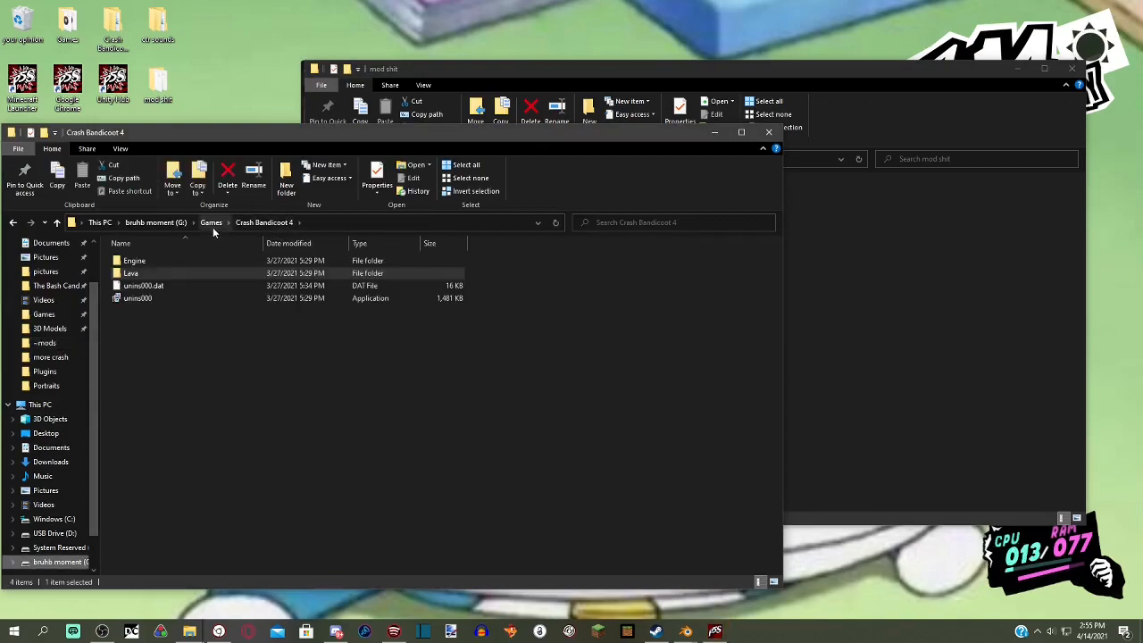
pyautogui.doubleClick(204, 274)
pyautogui.doubleClick(202, 274)
pyautogui.doubleClick(201, 274)
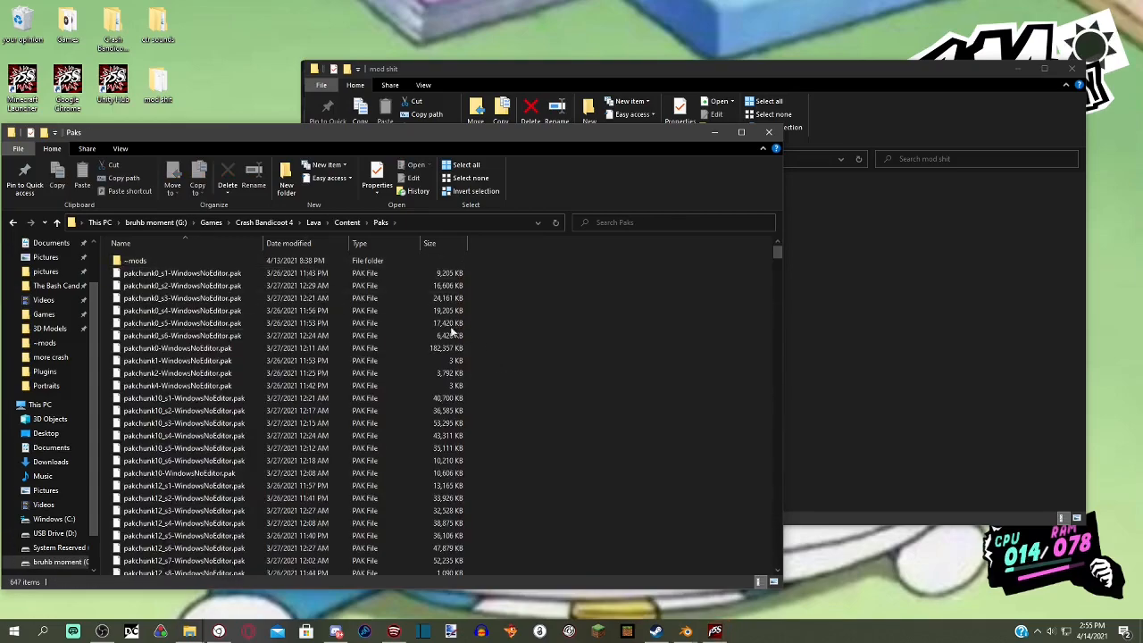
pyautogui.click(132, 265)
pyautogui.click(149, 263)
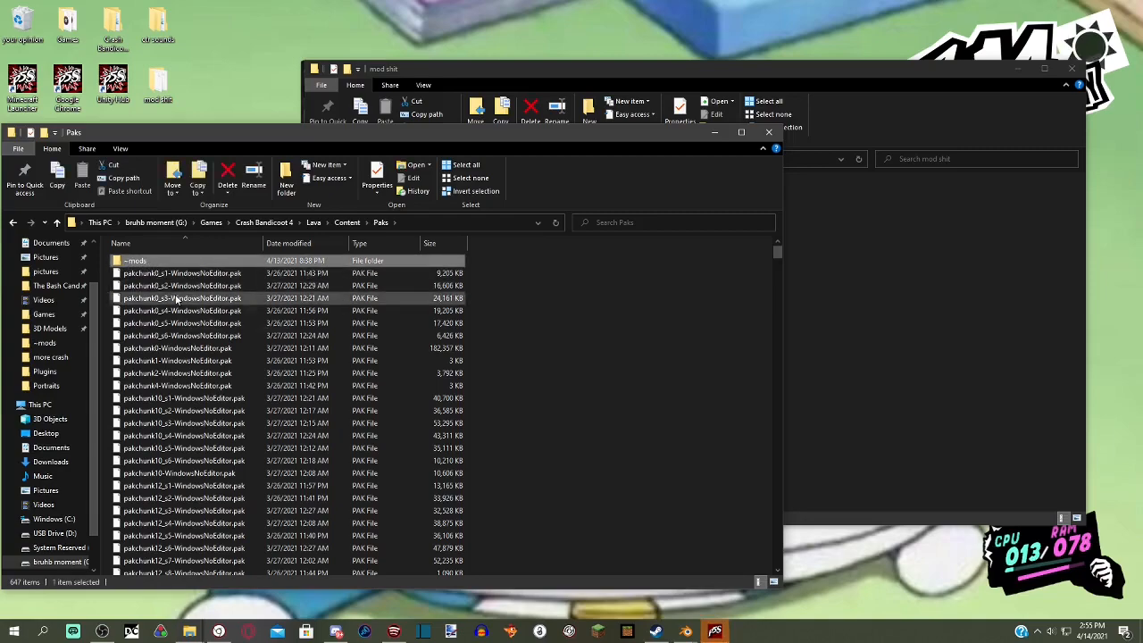
pyautogui.doubleClick(205, 260)
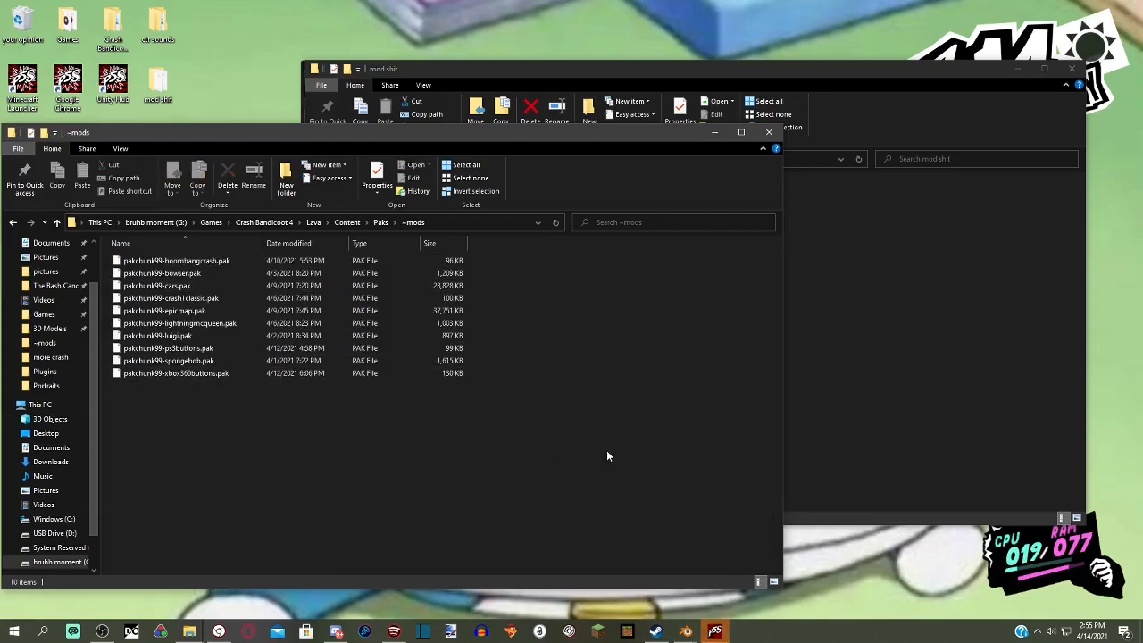
# - Delete pakchunk99-spongebob.pak from ~mods, move pakchunk99-ttrcrash.pak there, and close both File Explorer windows
pyautogui.moveTo(234, 361); pyautogui.dragTo(246, 363, button='right')
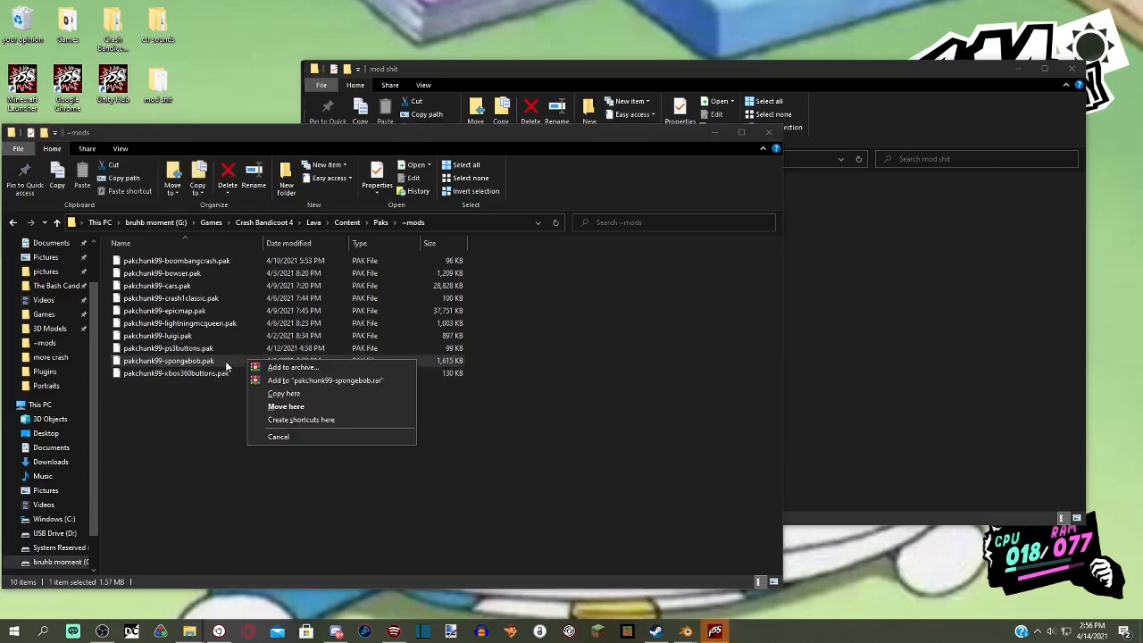
pyautogui.rightClick(225, 361)
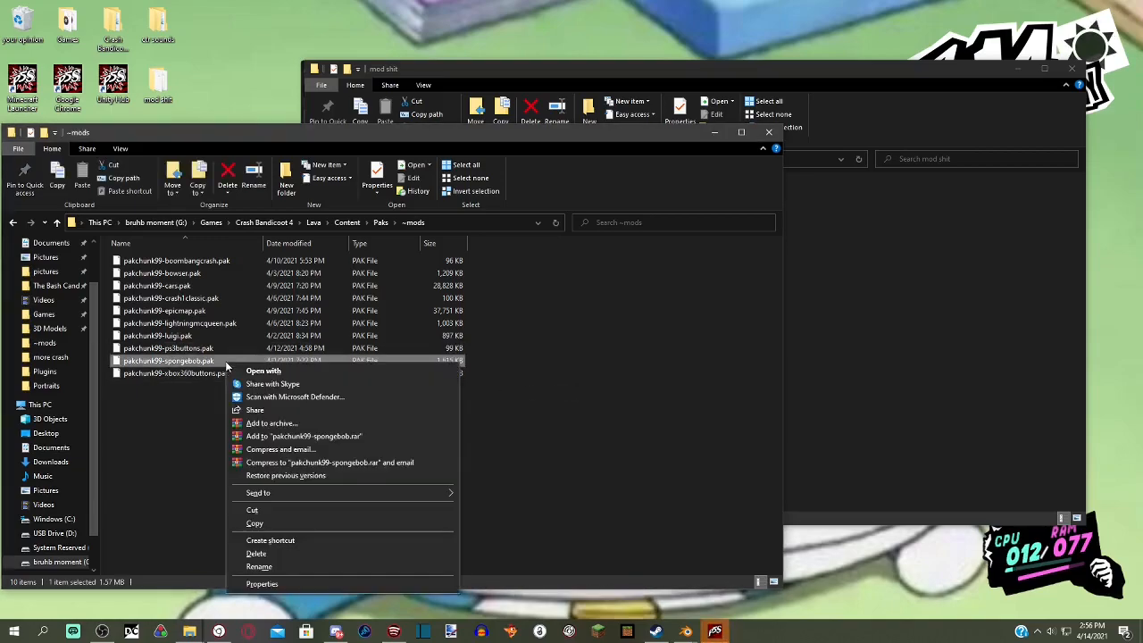
pyautogui.click(279, 553)
pyautogui.click(829, 400)
pyautogui.moveTo(473, 334); pyautogui.dragTo(211, 460)
pyautogui.click(388, 423)
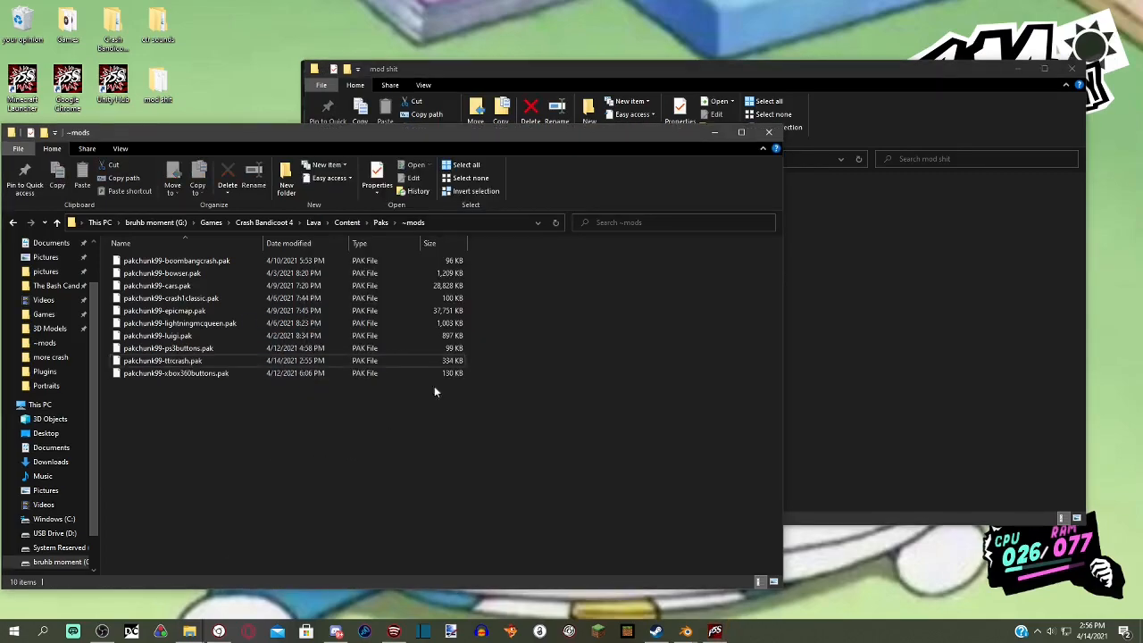
pyautogui.click(768, 134)
pyautogui.click(1071, 68)
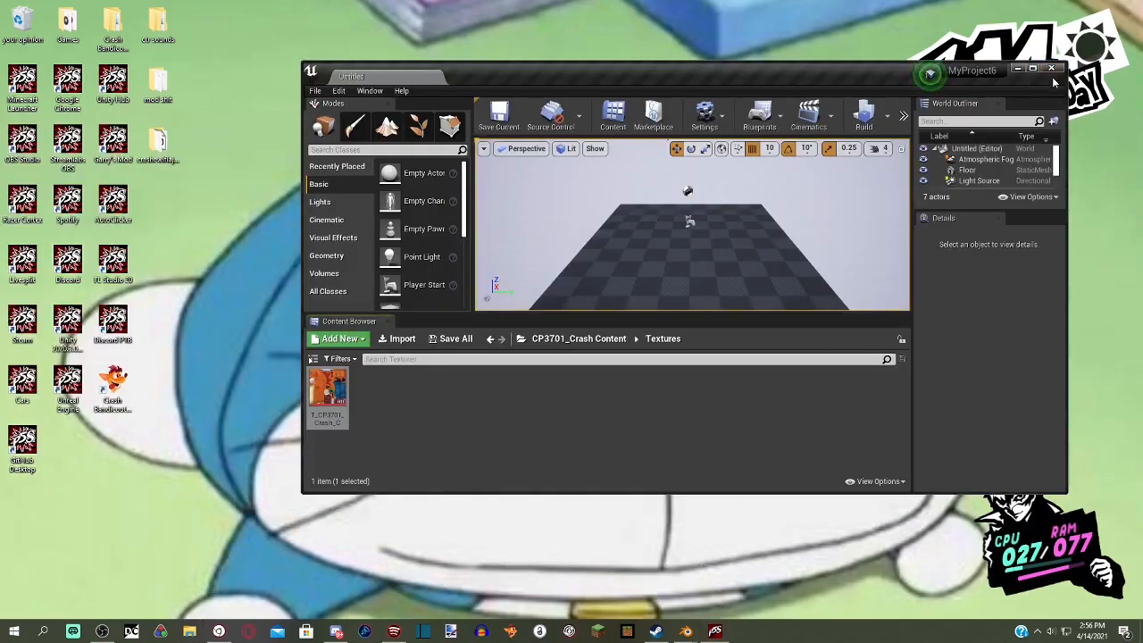
# - Close the Unreal Editor, switch to Steam and launch Crash Bandicoot 4 It's About Time from the library
pyautogui.click(1051, 69)
pyautogui.click(656, 631)
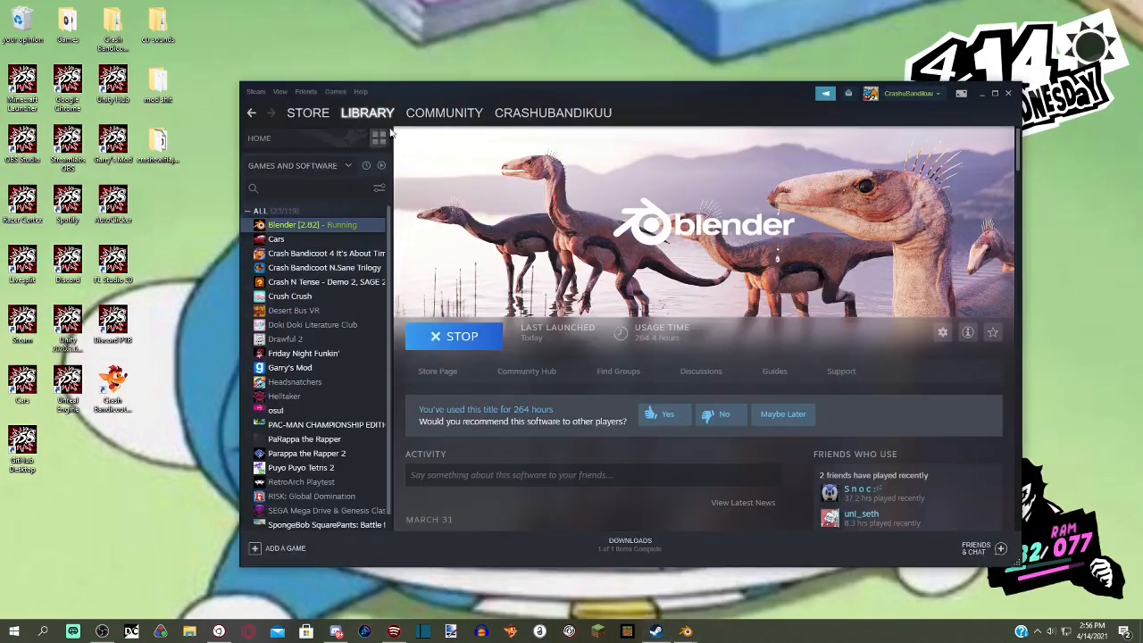
pyautogui.click(654, 416)
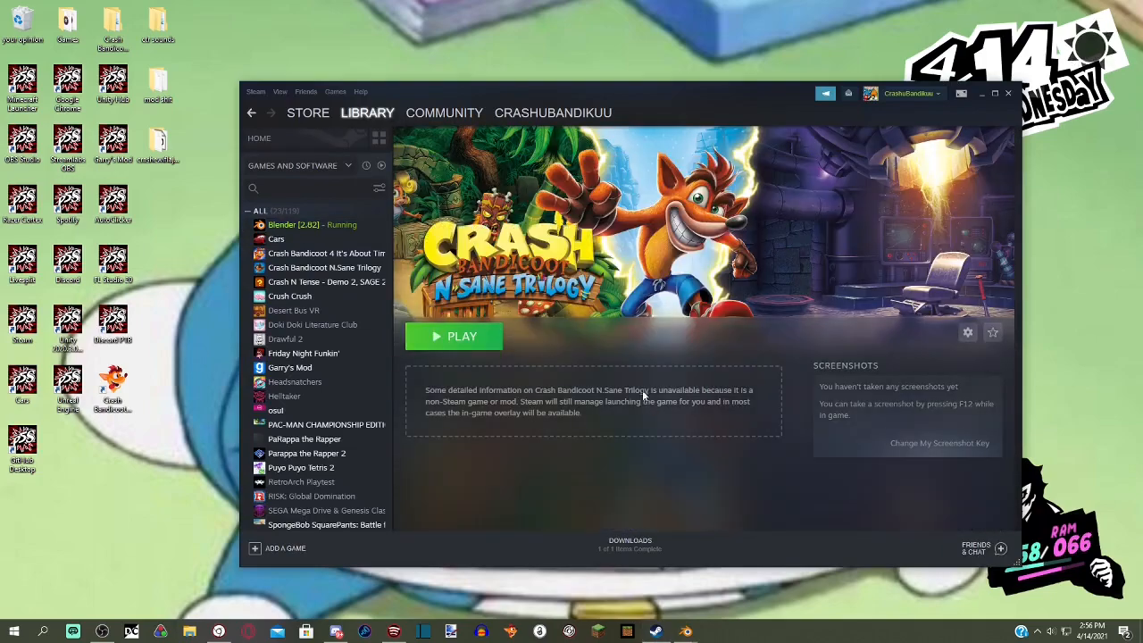
pyautogui.click(379, 116)
pyautogui.click(560, 403)
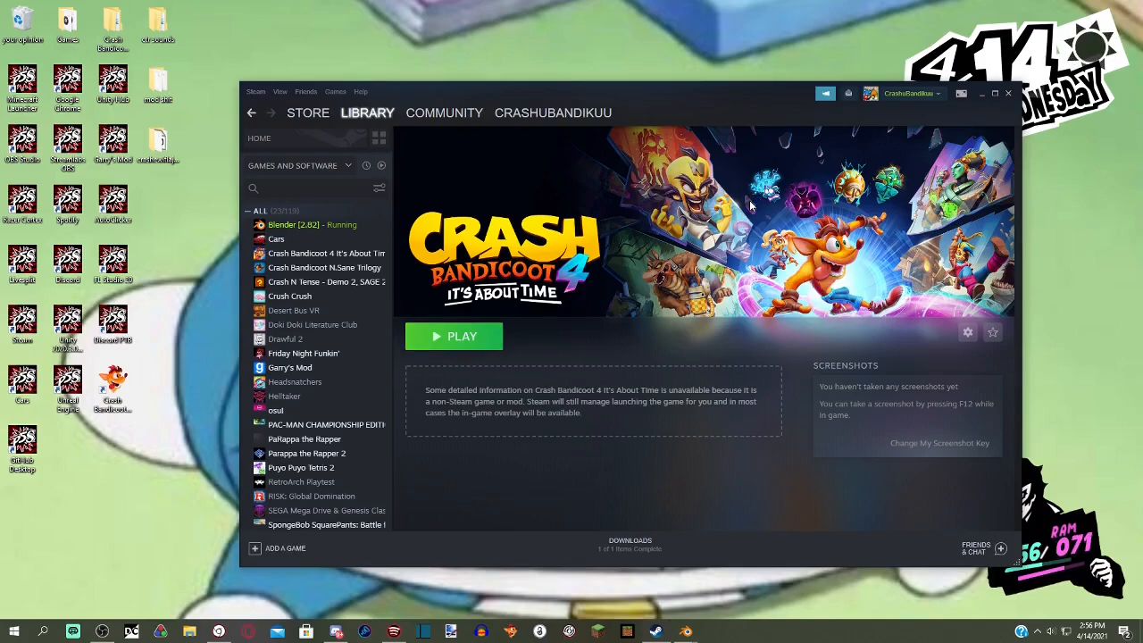
pyautogui.press('XF86AudioPlay')
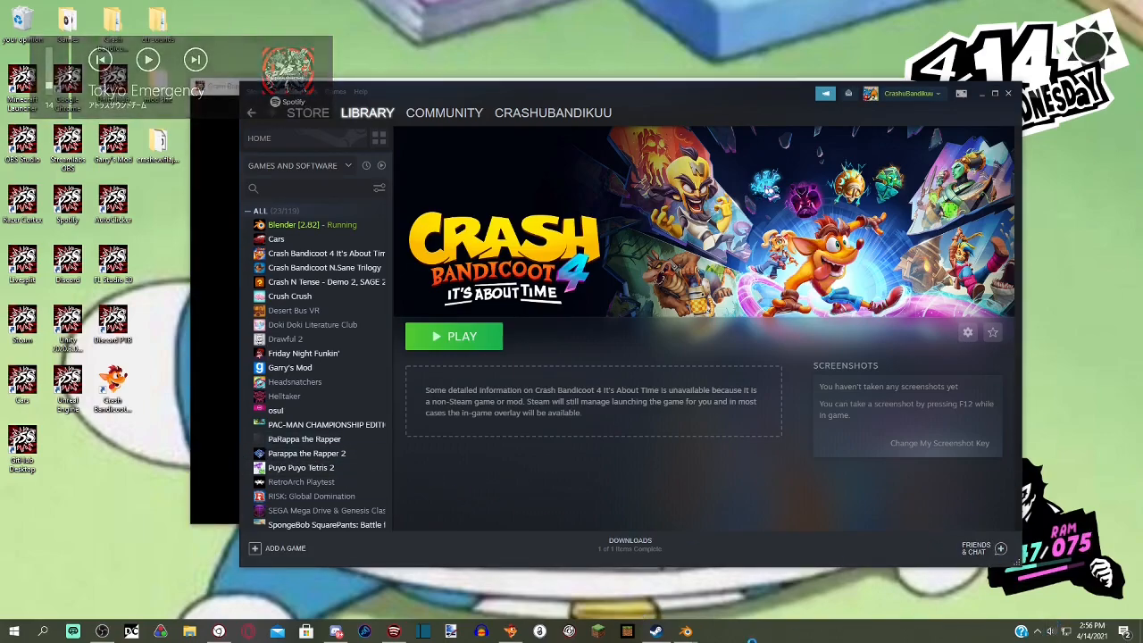
# - Switch to OBS, set the Game Capture source to the Crash Bandicoot 4 window, and return to the game
pyautogui.click(101, 631)
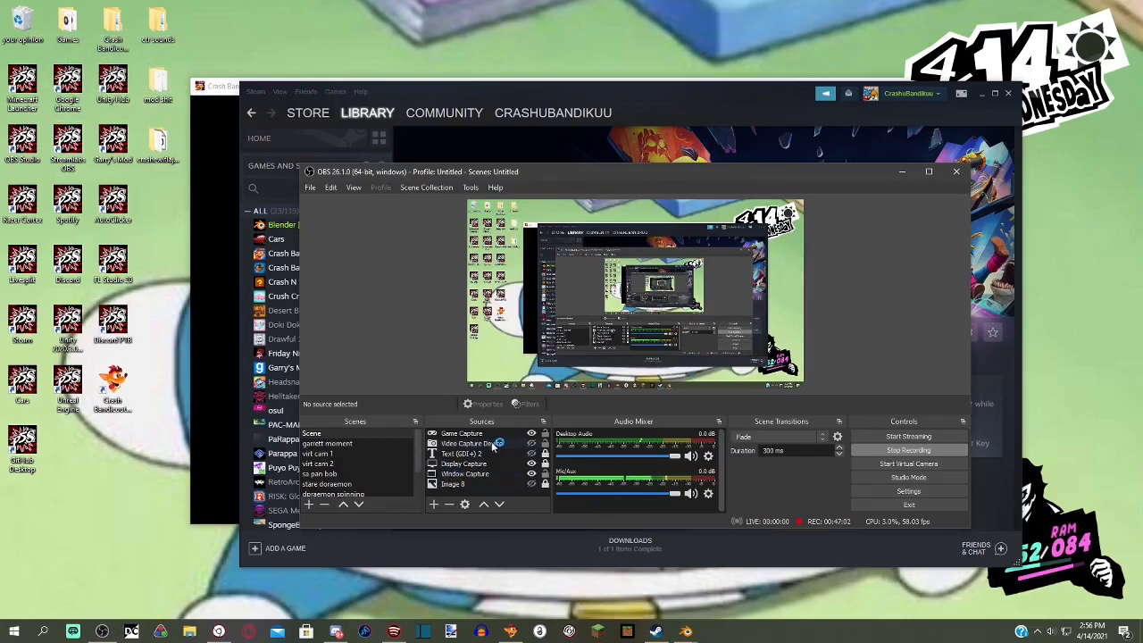
pyautogui.doubleClick(461, 433)
pyautogui.click(626, 418)
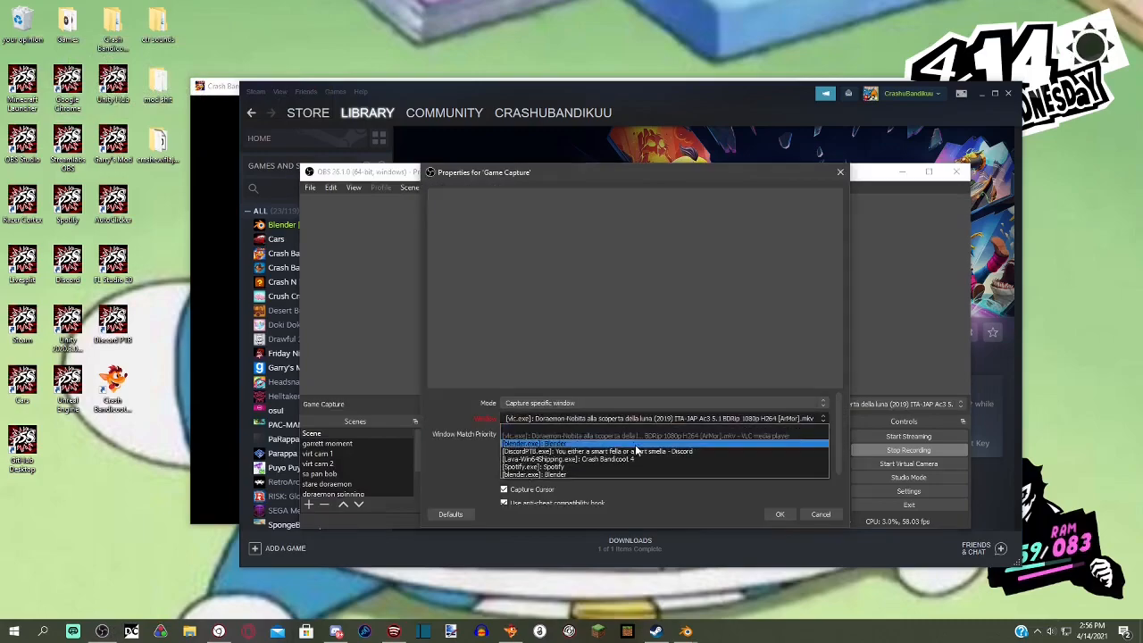
pyautogui.click(641, 458)
pyautogui.click(780, 514)
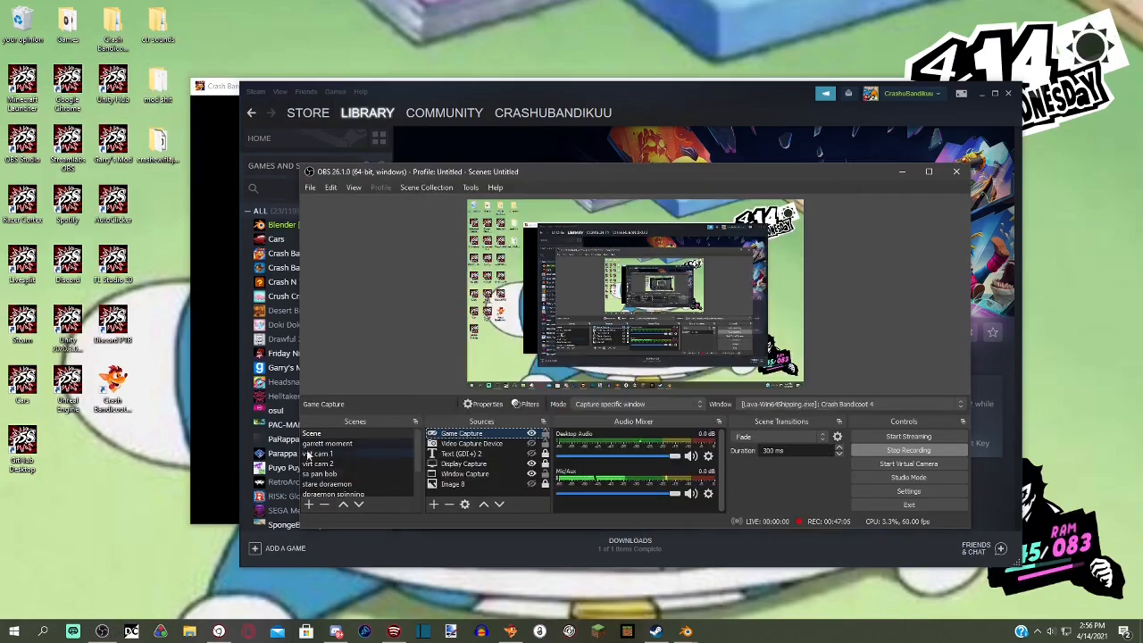
pyautogui.click(215, 454)
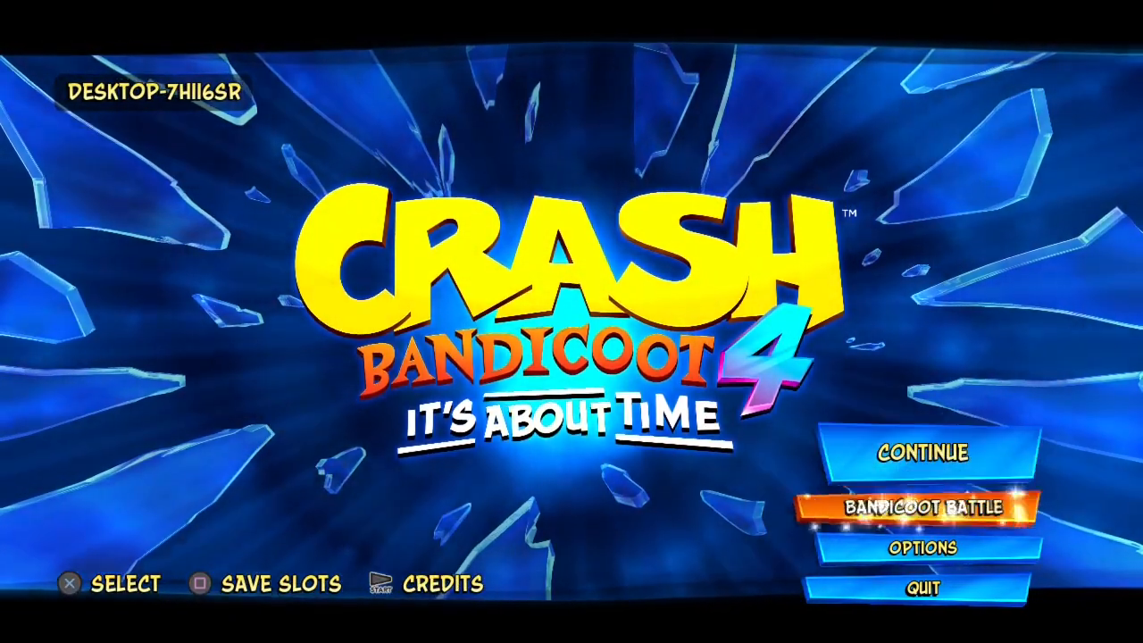
# - Continue the saved game and swap the active character from Coco to Crash on the skins screen
pyautogui.press('Down')
pyautogui.press('Down')
pyautogui.press('Up')
pyautogui.press('Up')
pyautogui.press('Return')
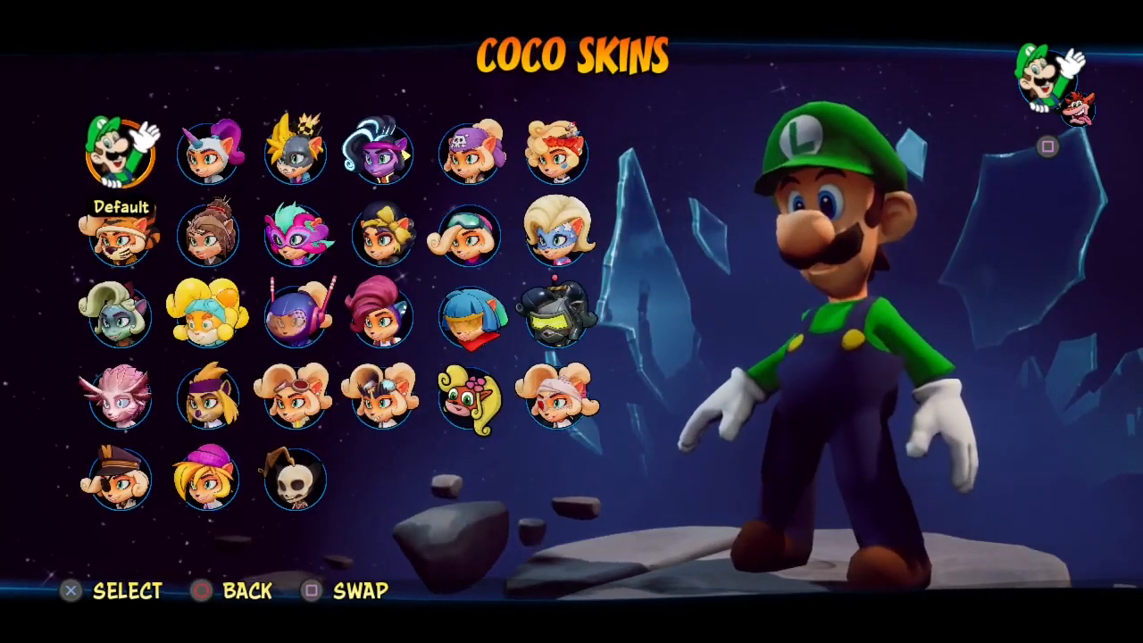
pyautogui.press('x')
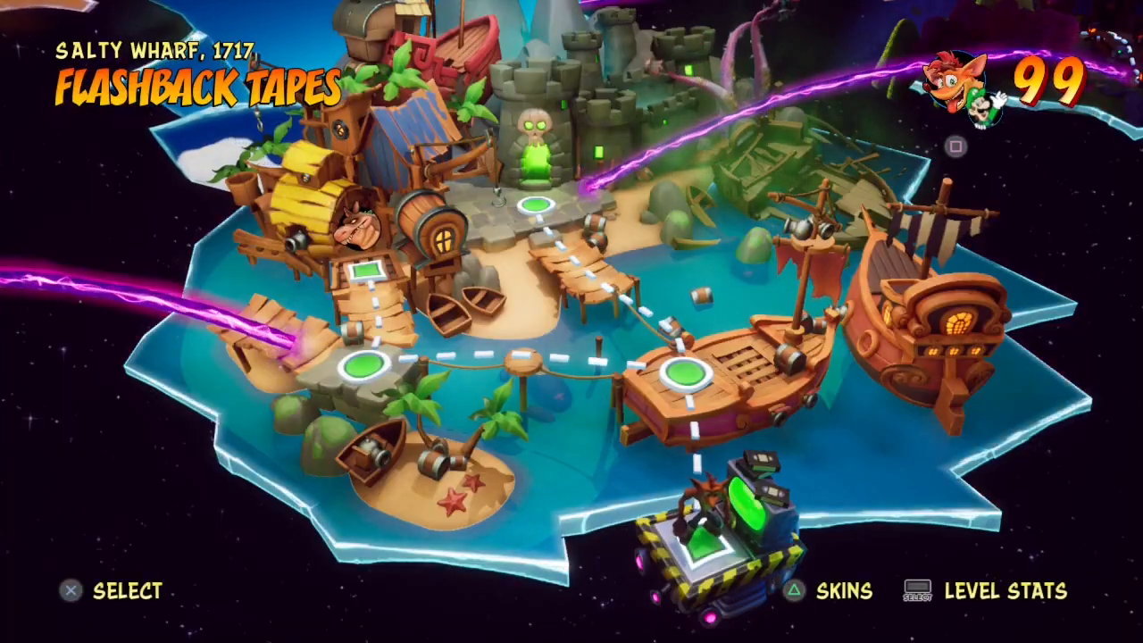
# - Travel across the world map to A Real Grind in The Hazardous Wastes, 2084, and start the level
pyautogui.press('Up')
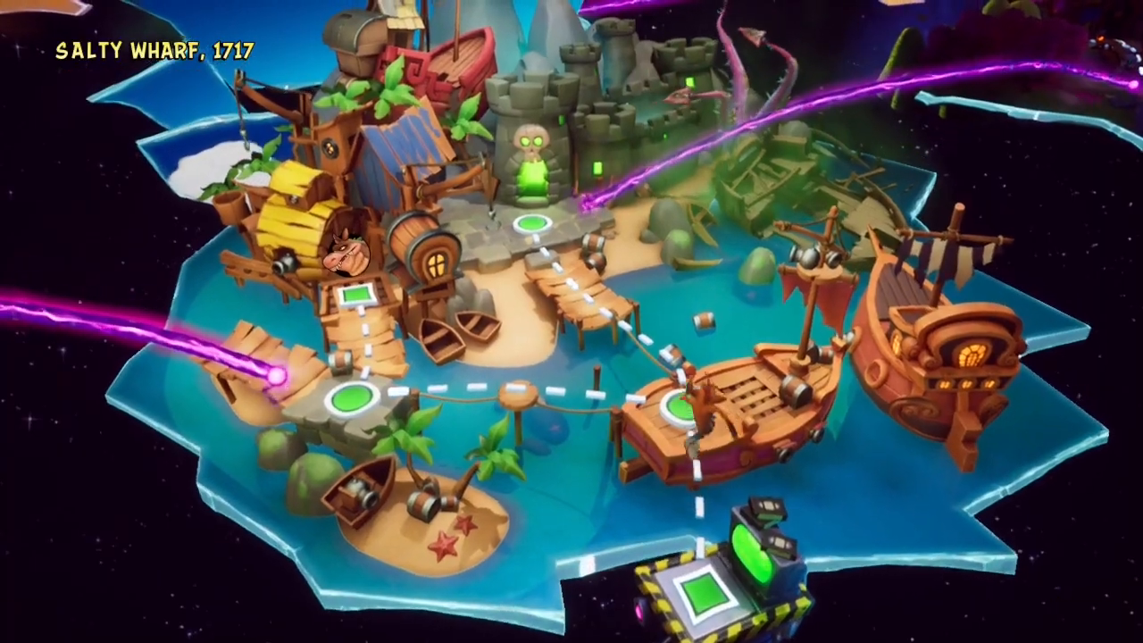
pyautogui.press('Left')
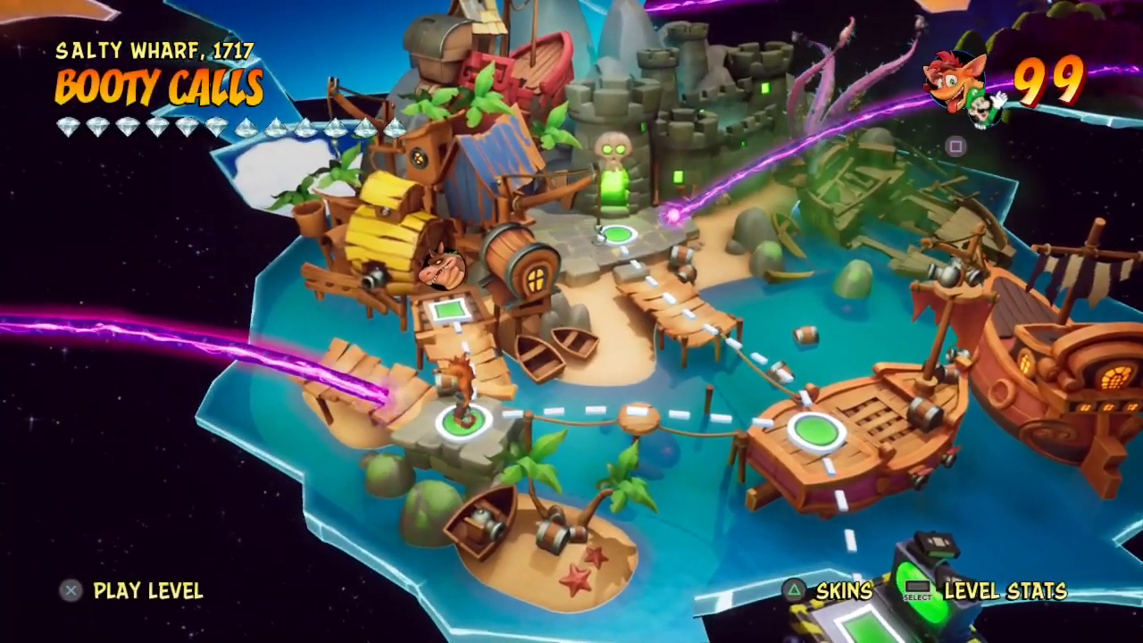
pyautogui.press('Left')
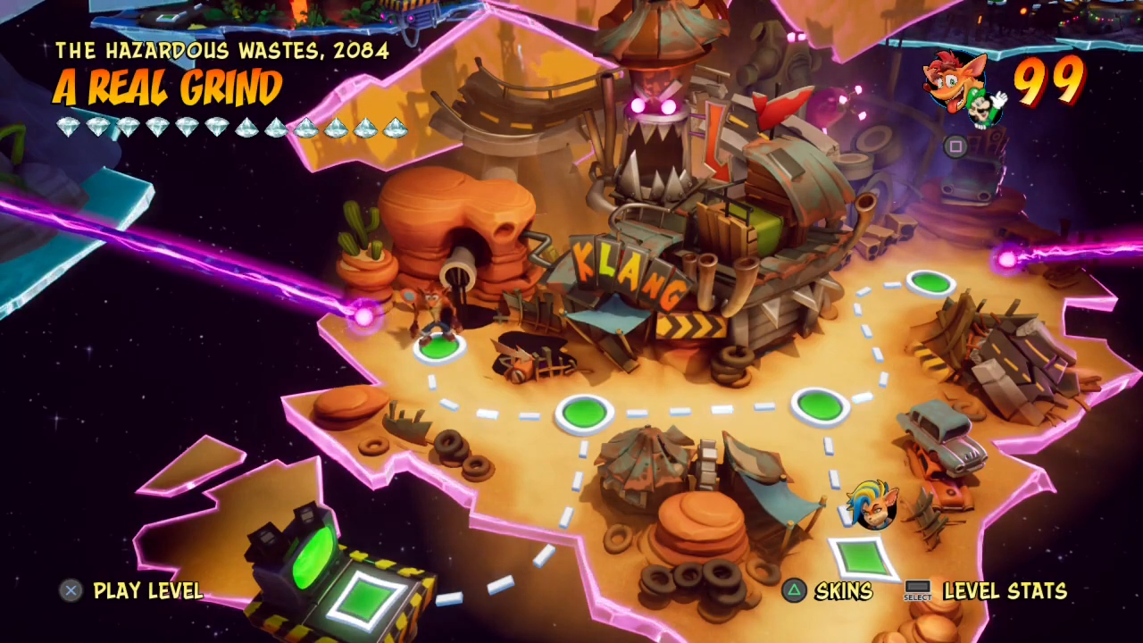
pyautogui.press('Return')
pyautogui.press('Return')
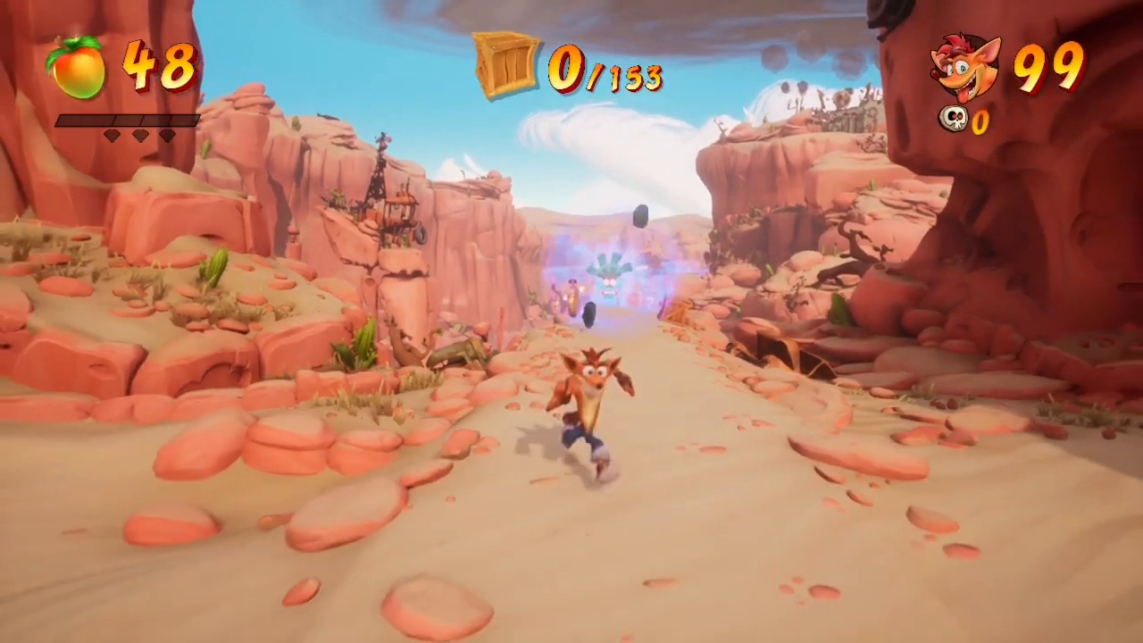
# - Run, jump and spin through the opening of A Real Grind to examine the modded Crash model in motion
pyautogui.press('a')
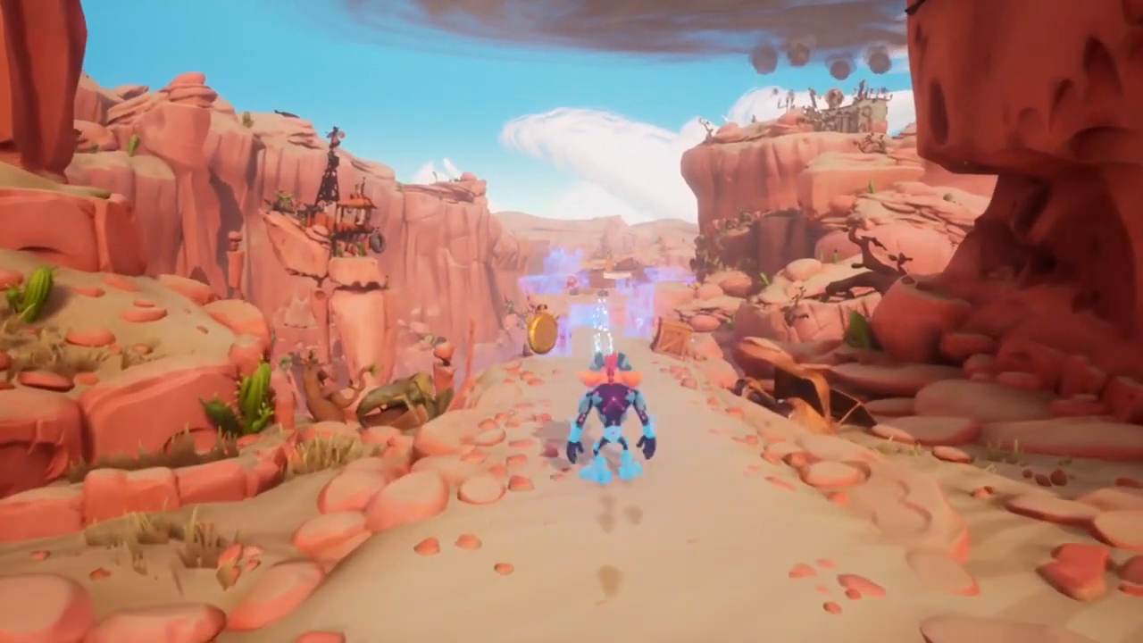
pyautogui.press('space')
pyautogui.press('space')
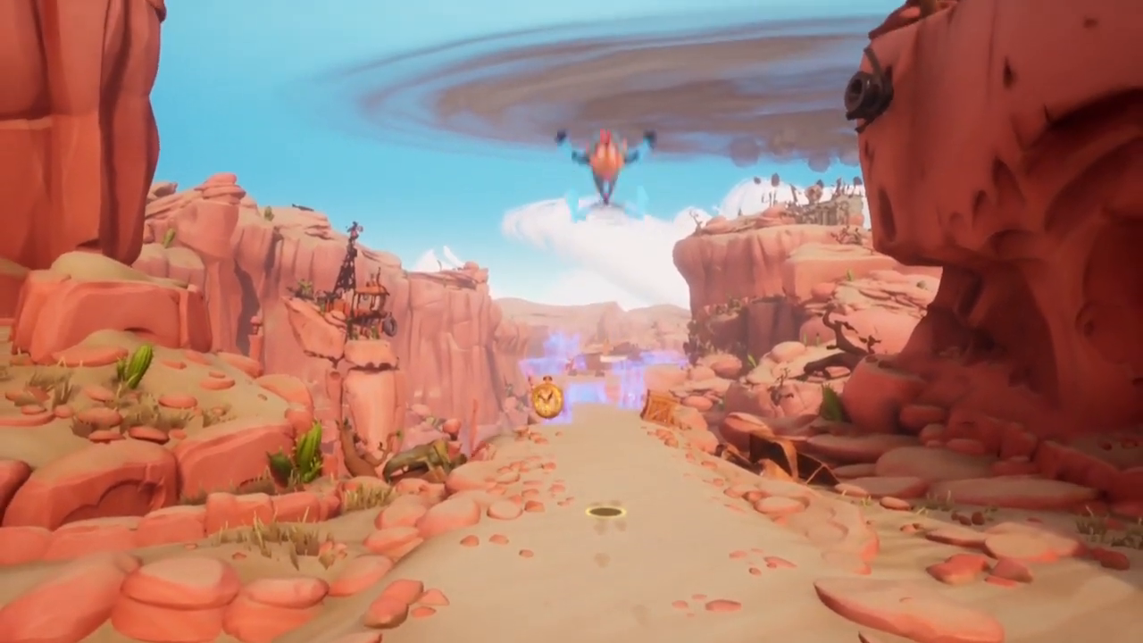
pyautogui.press('ctrl')
pyautogui.press('w')
pyautogui.press('d')
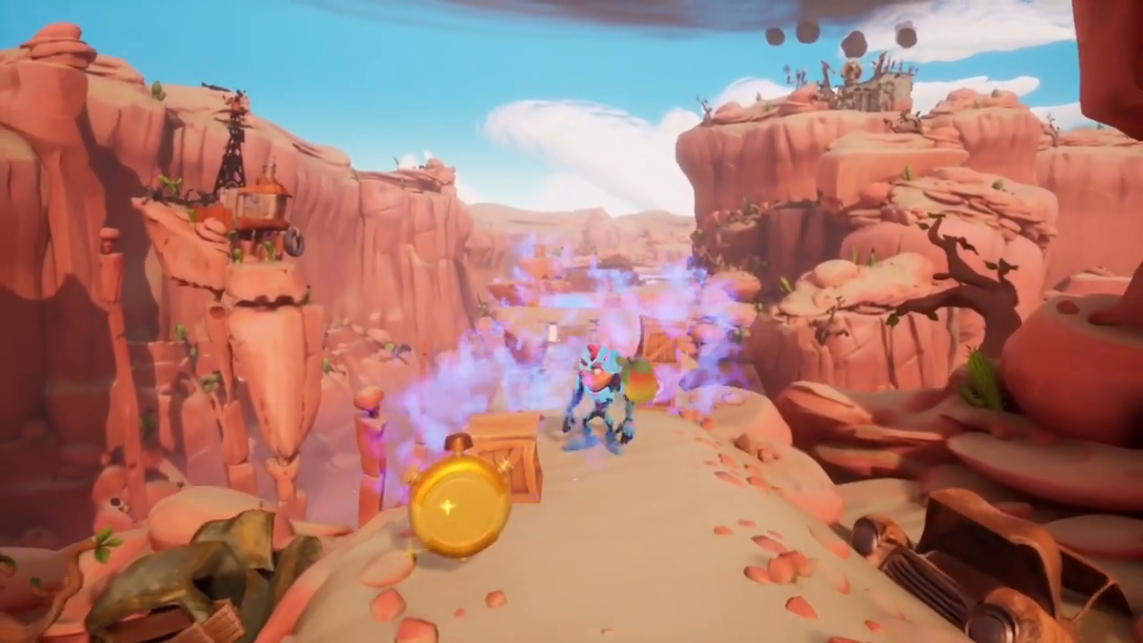
pyautogui.press('a')
pyautogui.press('shift')
pyautogui.press('w')
pyautogui.press('shift')
pyautogui.press('e')
pyautogui.press('space')
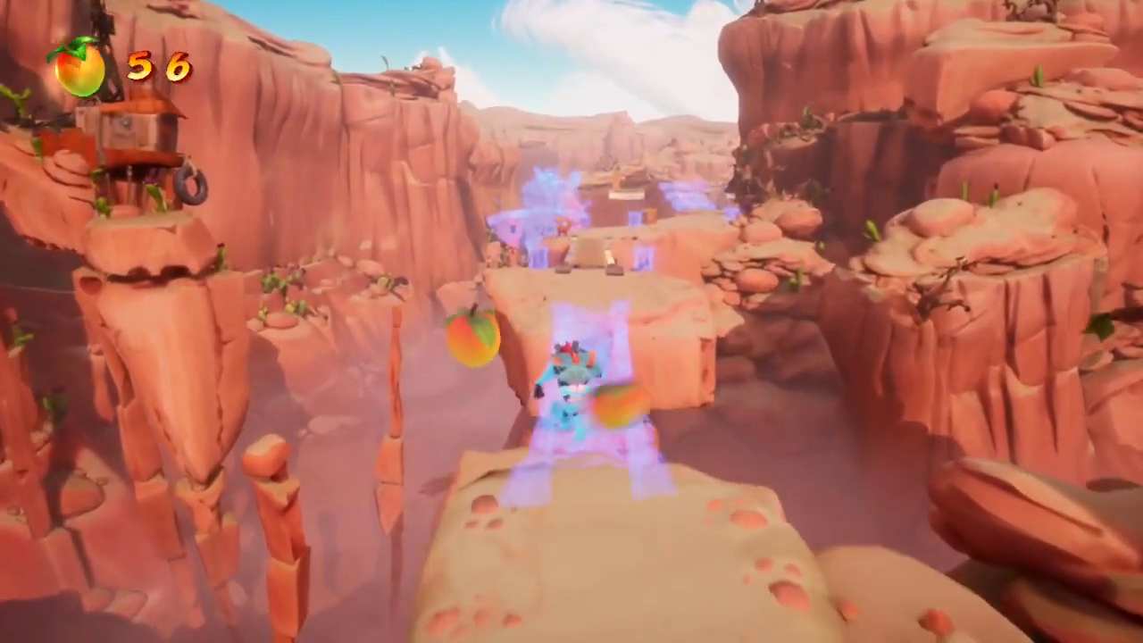
pyautogui.press('space')
pyautogui.press('w')
pyautogui.press('d')
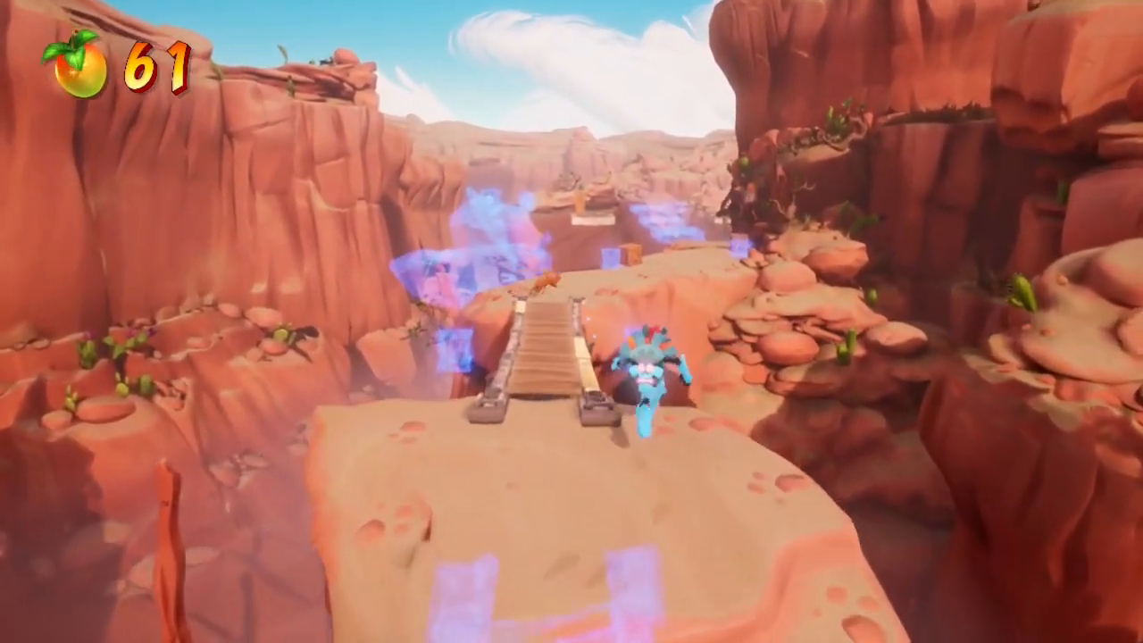
pyautogui.press('space')
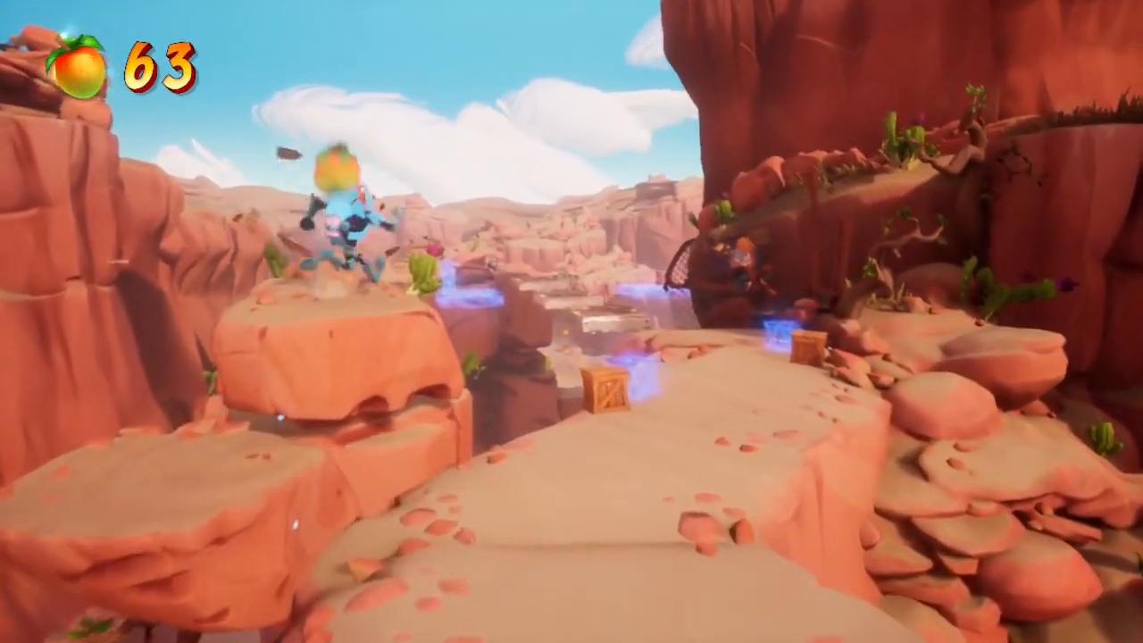
pyautogui.press('d')
pyautogui.press('space')
pyautogui.press('shift')
pyautogui.press('e')
# - Leave the level and open the Crash skins screen to inspect the modded Default skin
pyautogui.press('Escape')
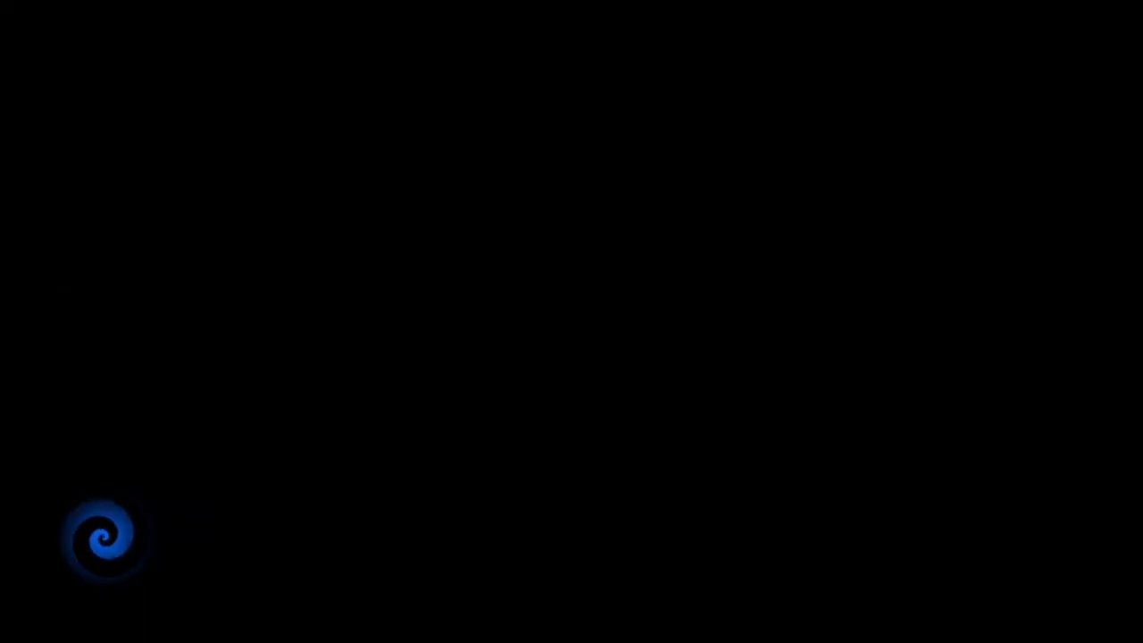
pyautogui.press('Right')
pyautogui.press('y')
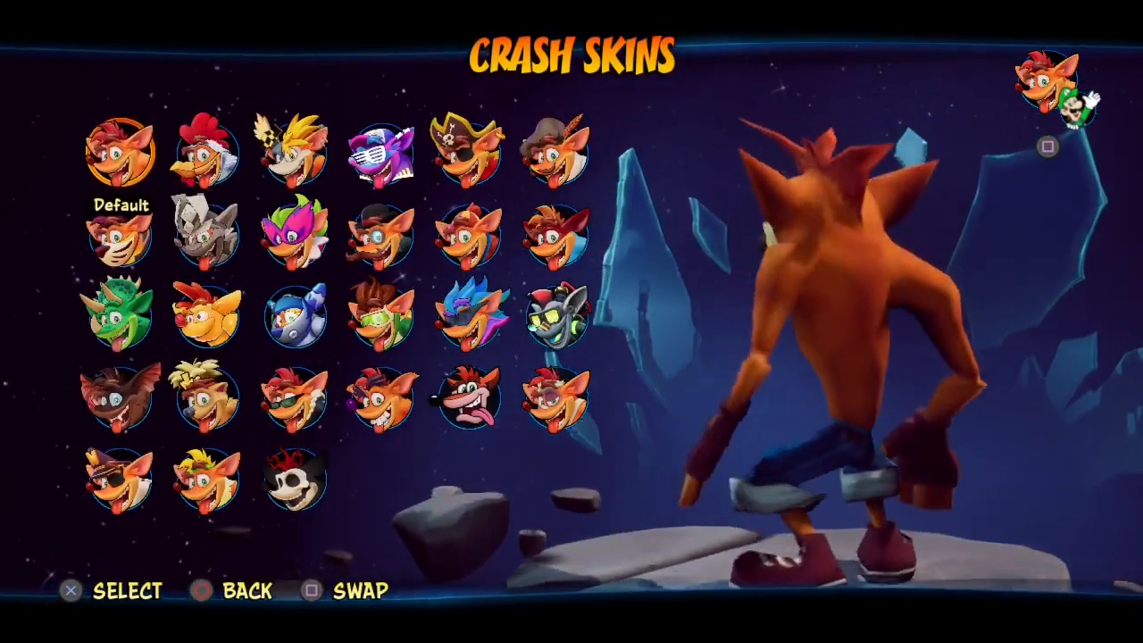
# - Leave the skins screen and quit the current game to the title screen
pyautogui.press('Escape')
pyautogui.press('Escape')
pyautogui.press('Down')
pyautogui.press('Down')
pyautogui.press('Down')
pyautogui.press('Down')
pyautogui.press('Down')
pyautogui.press('Down')
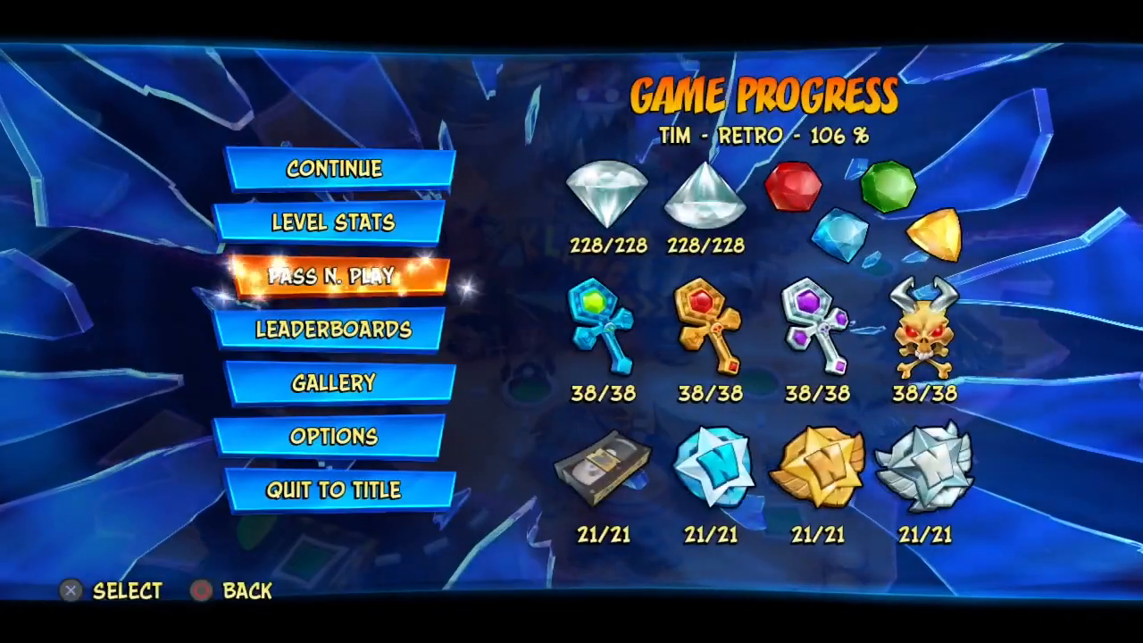
pyautogui.press('Return')
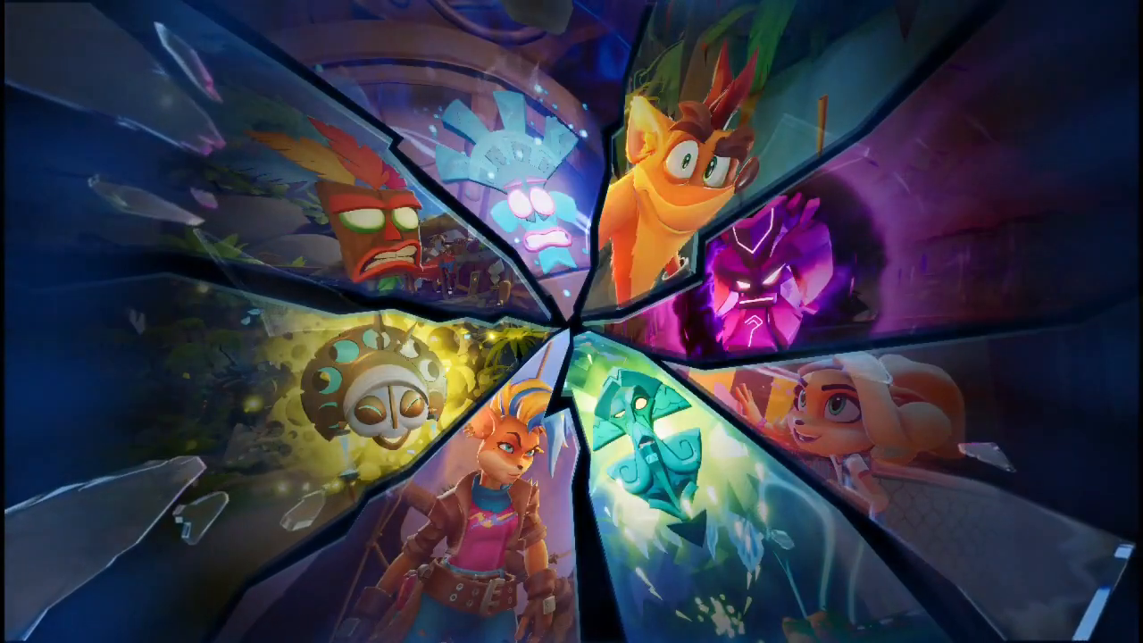
# - Quit Crash Bandicoot 4 to the desktop, and minimise the Steam and OBS windows
pyautogui.press('Down')
pyautogui.press('Down')
pyautogui.press('Down')
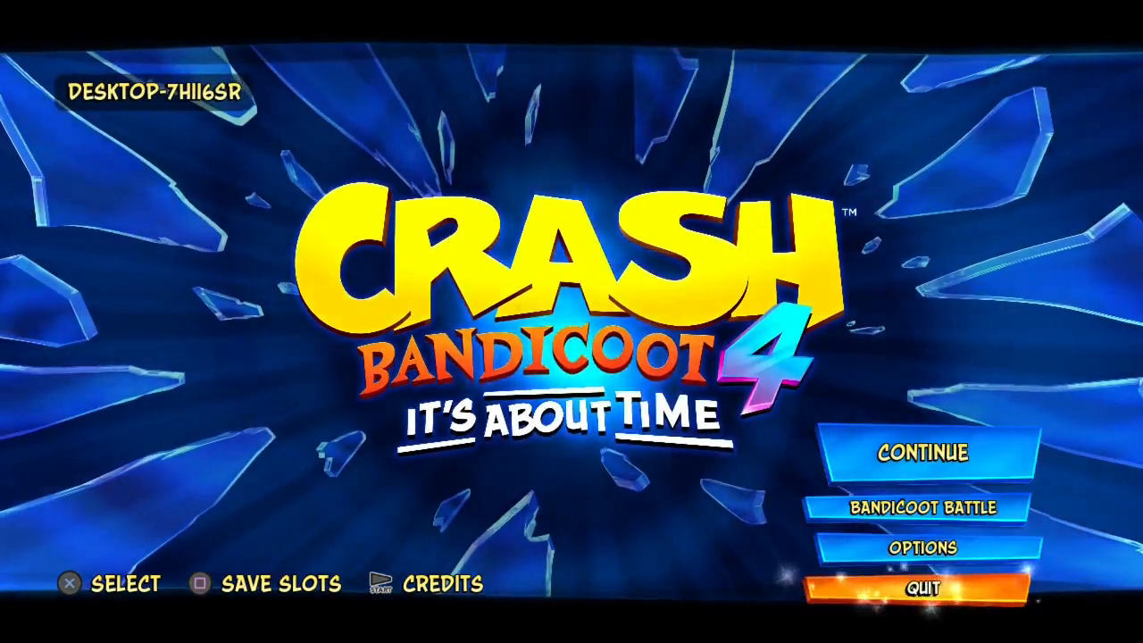
pyautogui.press('Return')
pyautogui.press('Return')
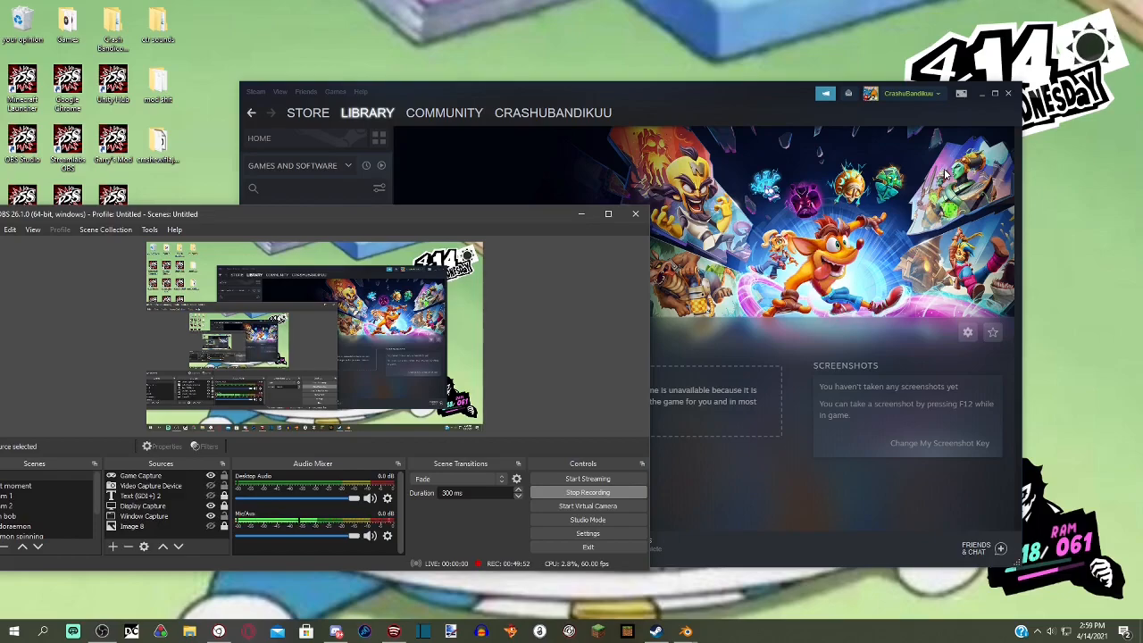
pyautogui.click(980, 92)
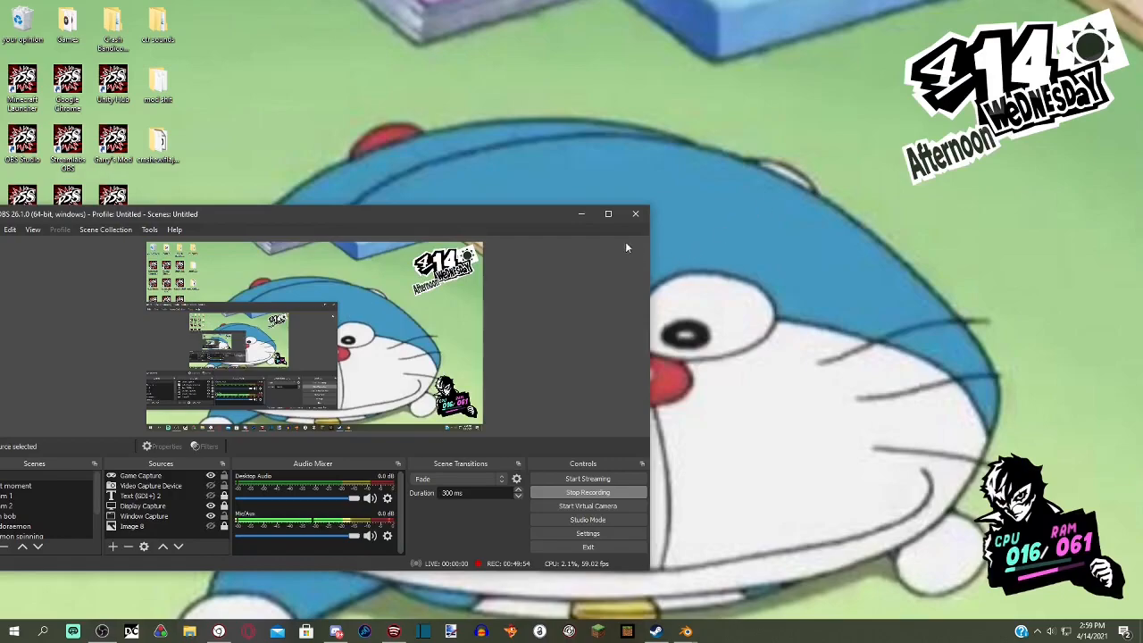
pyautogui.click(581, 214)
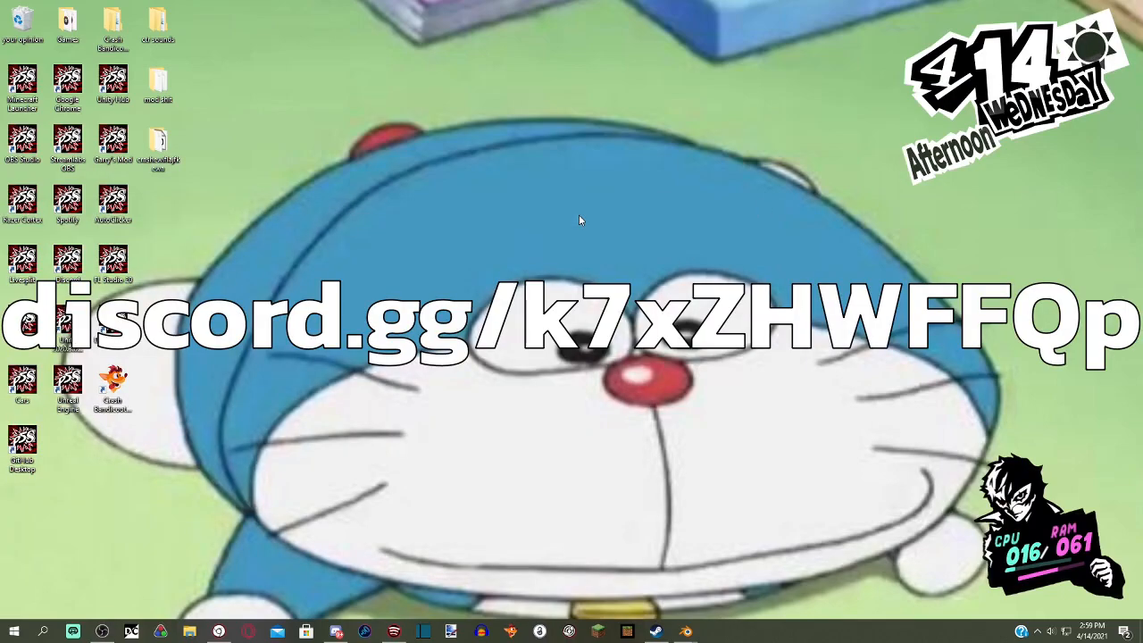